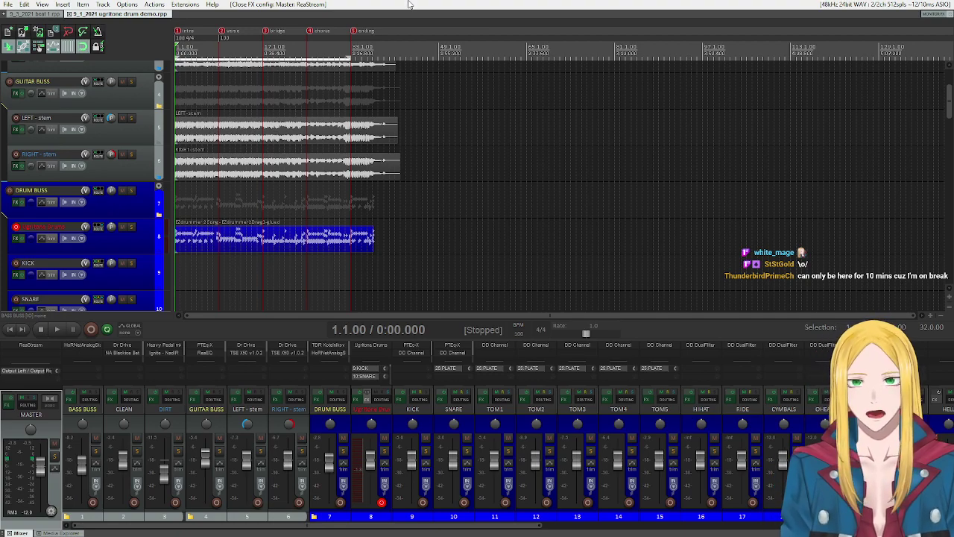
Step: Select the DRUM BUSS track and review the bass, guitar, drum and EZ drum tracks in the project
click(117, 205)
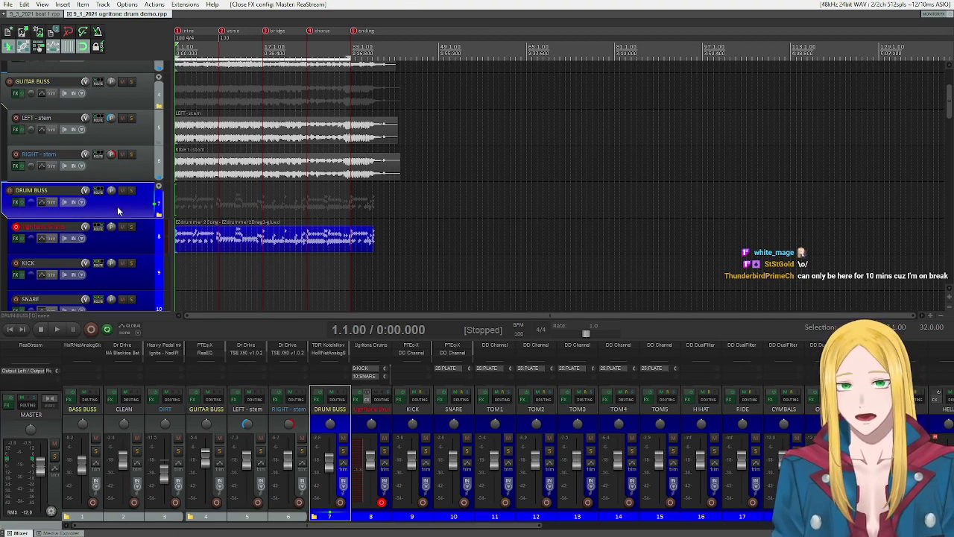
scroll(117, 169, down, 10)
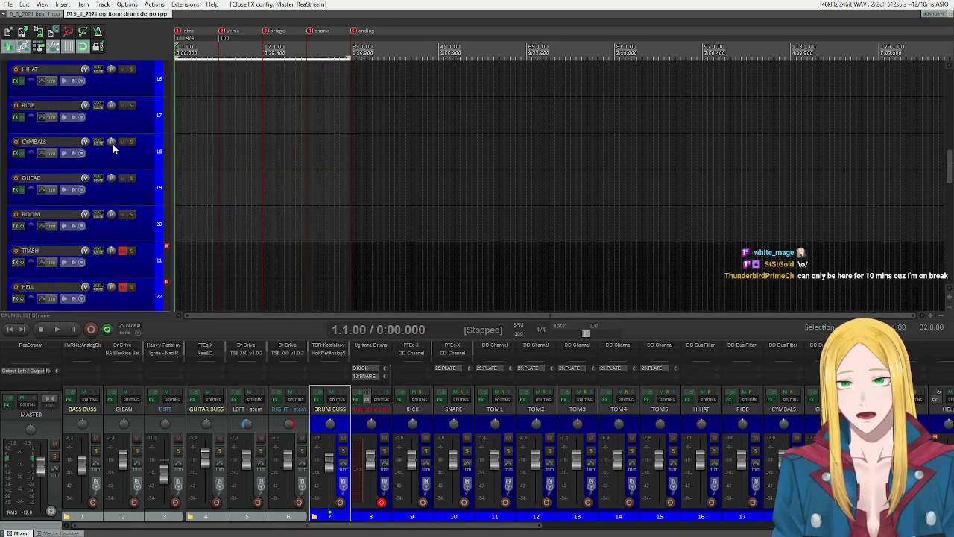
scroll(119, 203, down, 3)
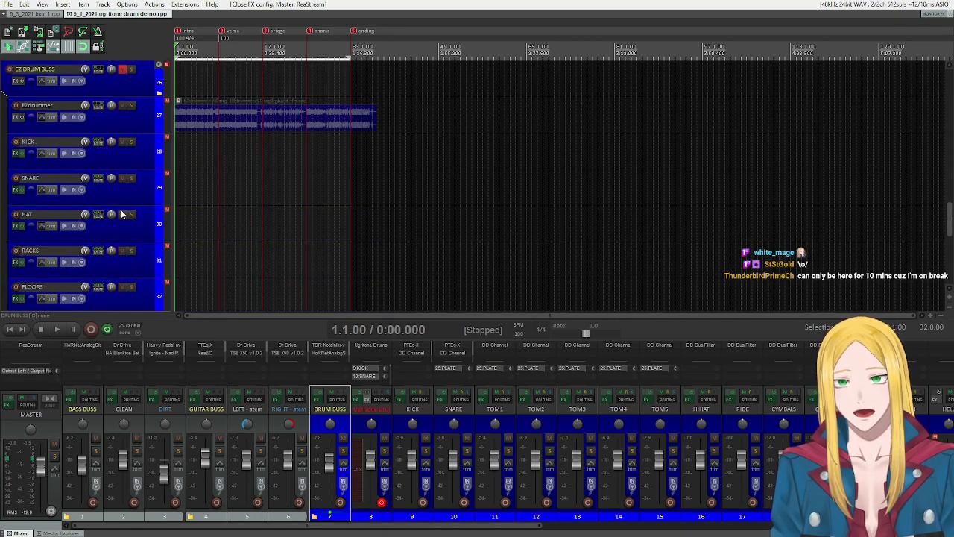
scroll(120, 193, up, 13)
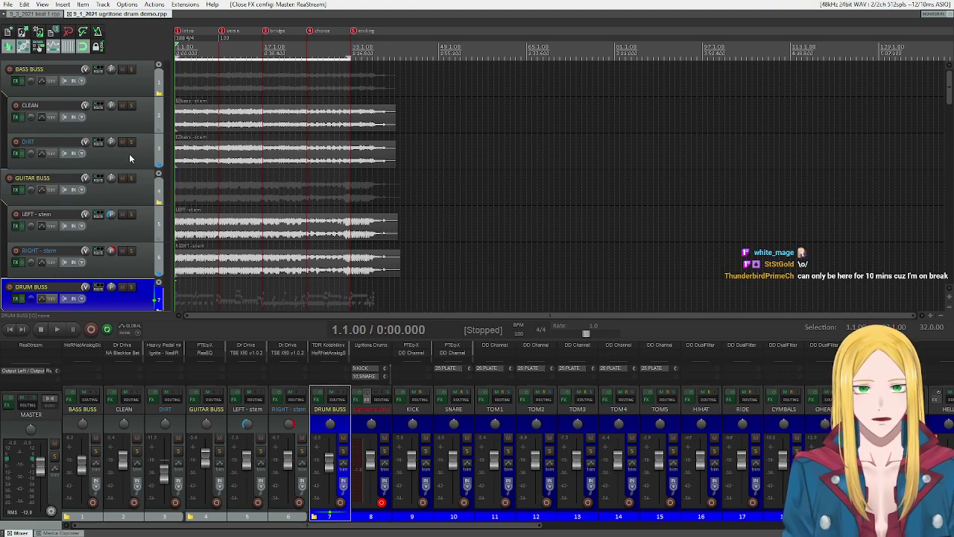
scroll(129, 157, down, 3)
scroll(129, 157, down, 1)
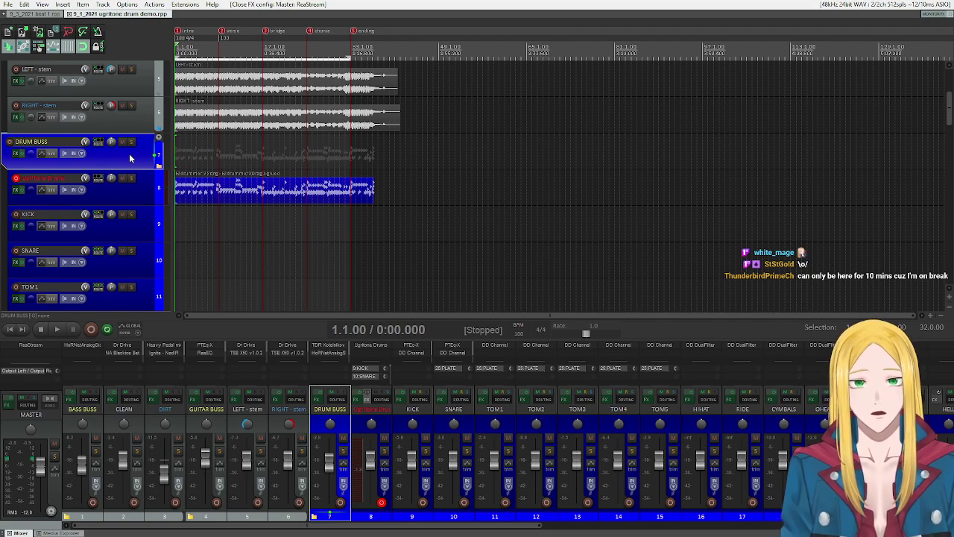
scroll(129, 153, up, 3)
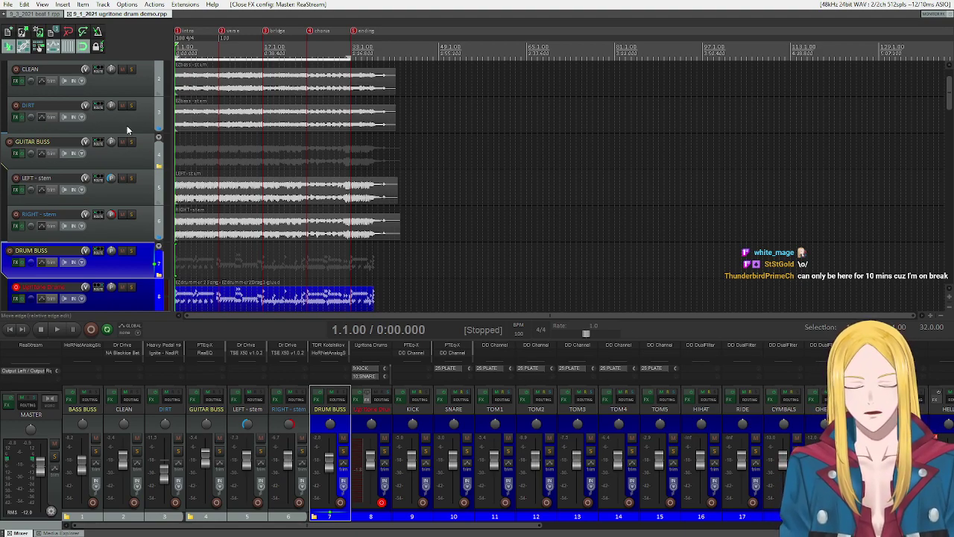
scroll(126, 126, down, 1)
scroll(127, 128, down, 2)
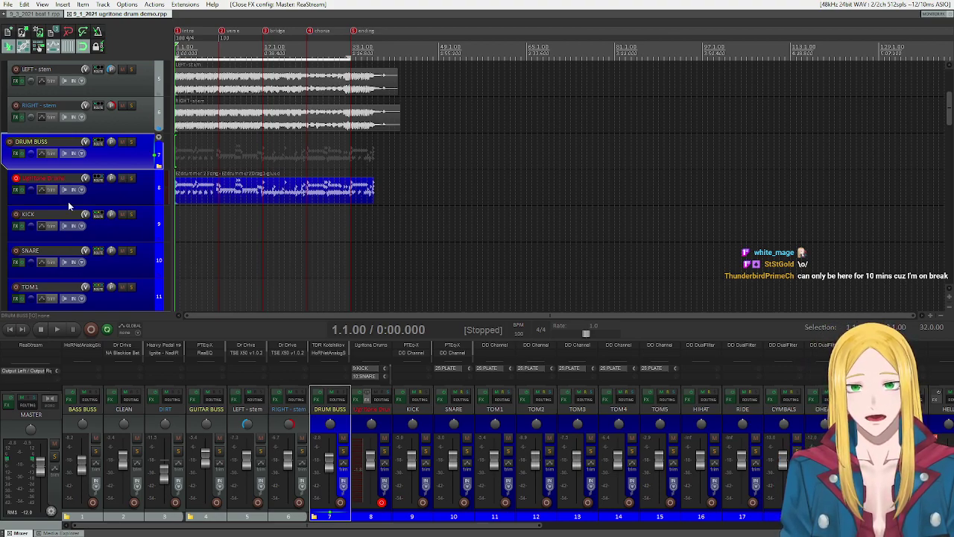
Step: Open the Ugritone Drums plugin on track 8, view its demo shop of expansions and close the shop
click(16, 190)
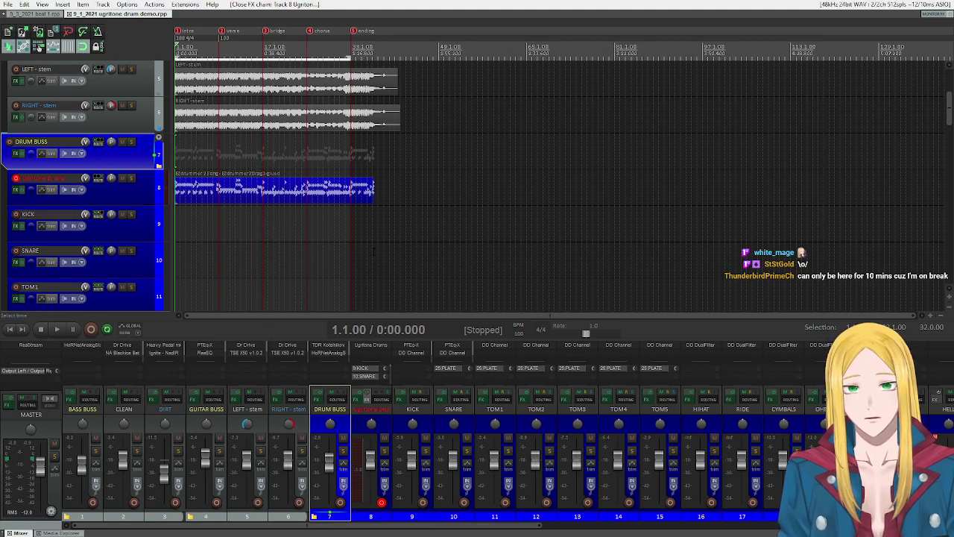
click(14, 190)
drag(499, 46, 250, 72)
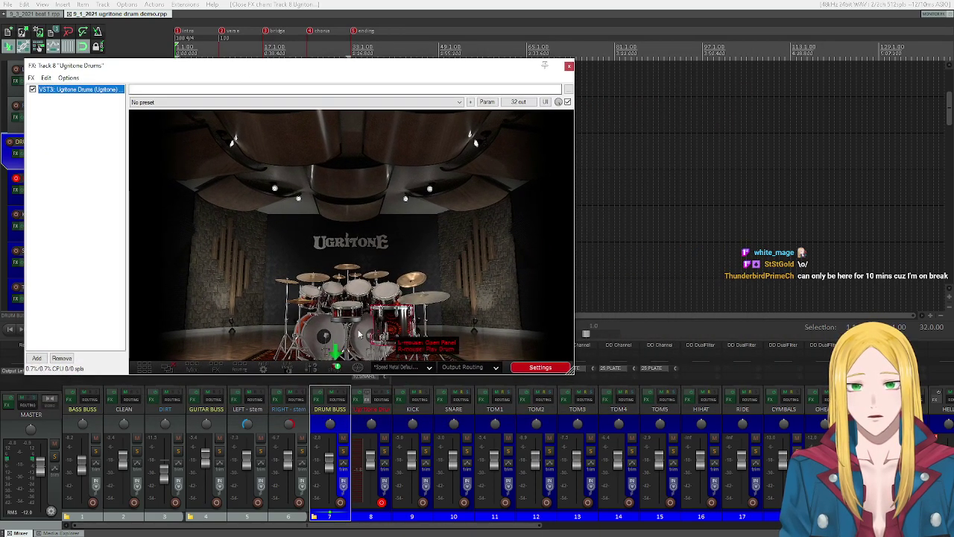
click(336, 368)
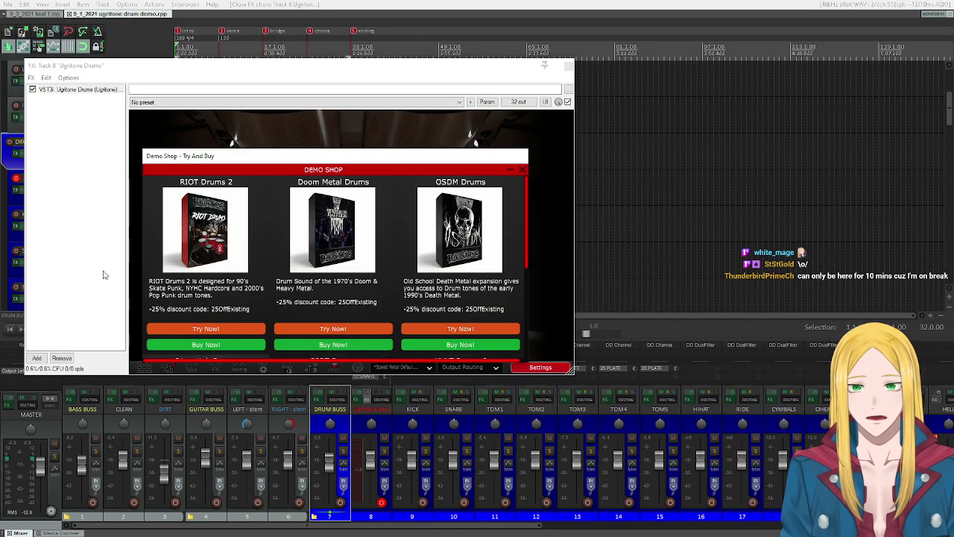
click(520, 167)
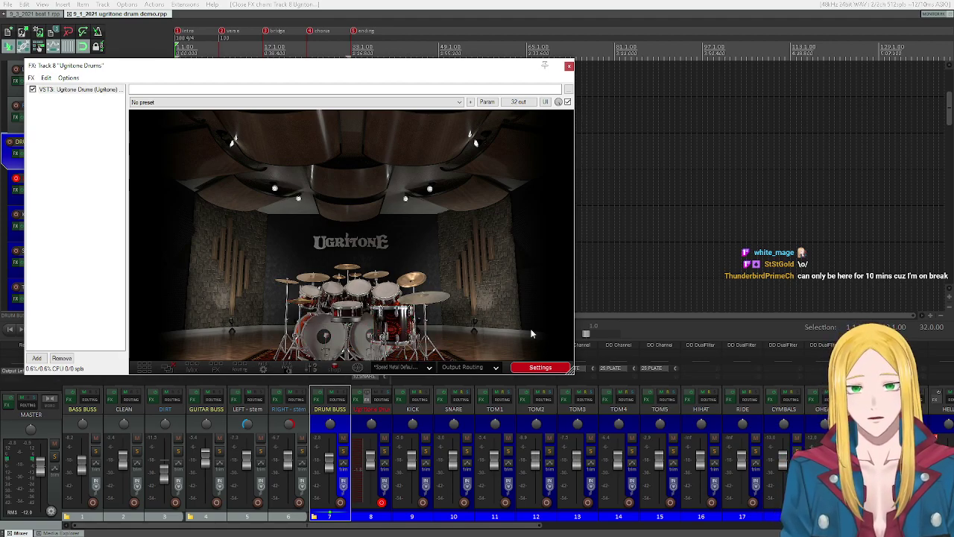
Step: Audition the kick and snare several times on the Ugritone drum kit
right_click(327, 338)
right_click(327, 339)
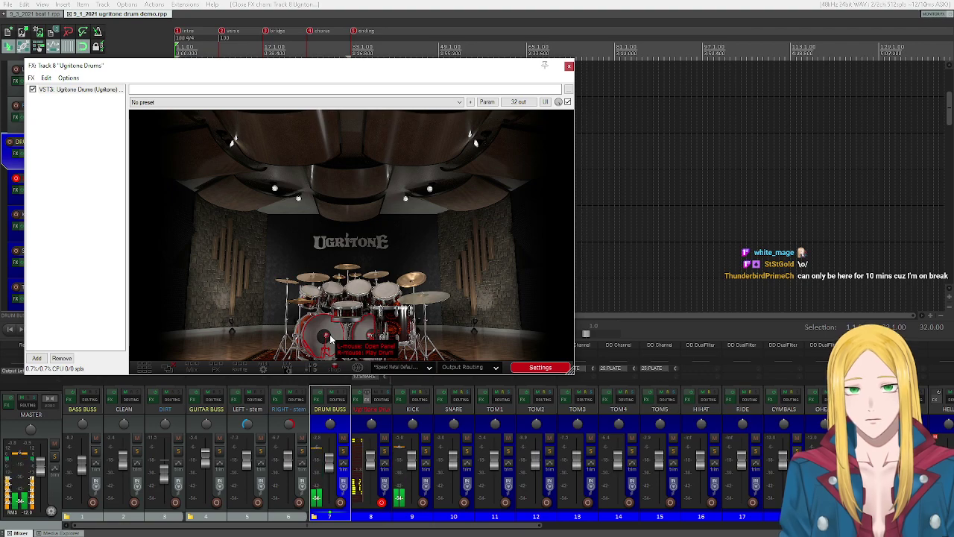
right_click(329, 338)
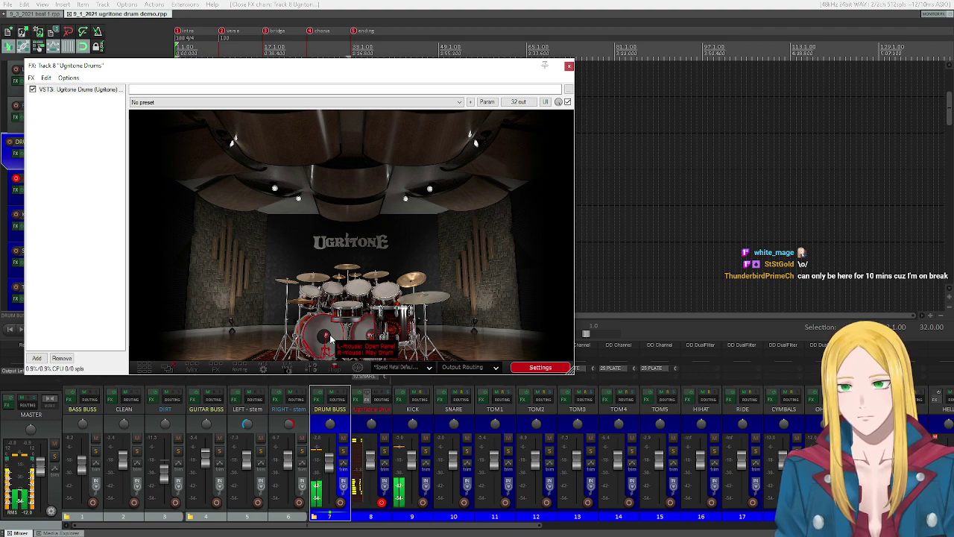
right_click(354, 307)
right_click(354, 306)
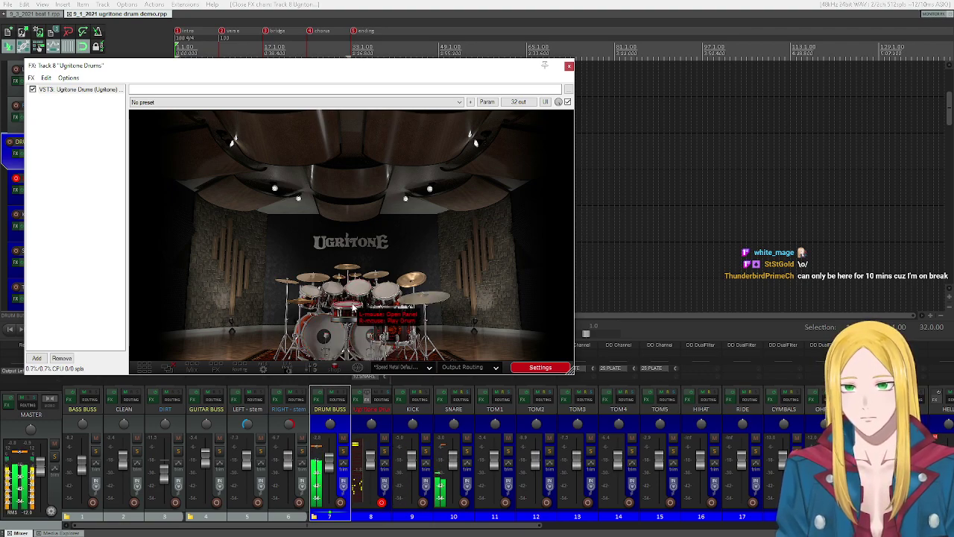
Step: Audition each rack tom and the floor tom on the Ugritone drum kit
right_click(333, 295)
right_click(348, 295)
right_click(365, 297)
right_click(380, 301)
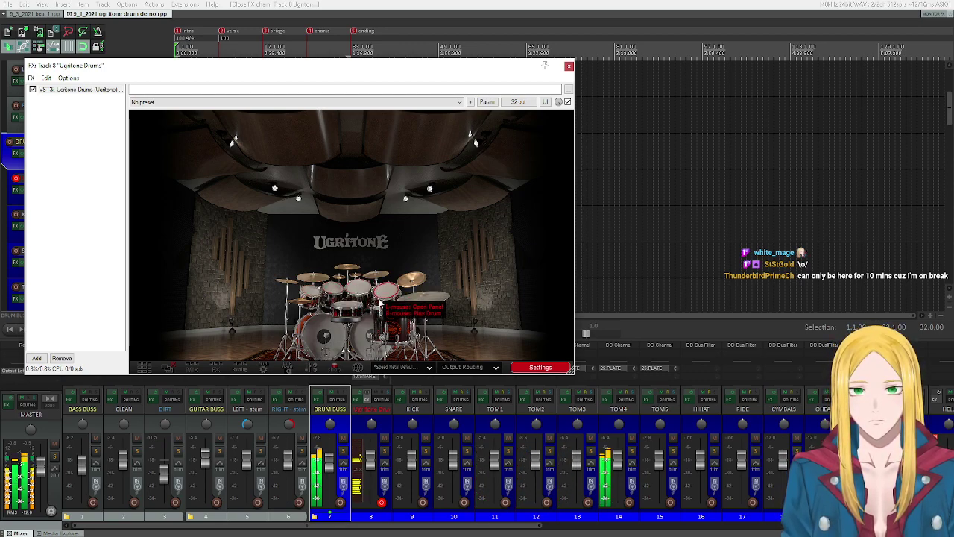
right_click(389, 325)
right_click(389, 325)
Step: Audition the cymbals around the Ugritone drum kit, including the small ones beside the rack toms
right_click(427, 300)
right_click(406, 278)
right_click(341, 278)
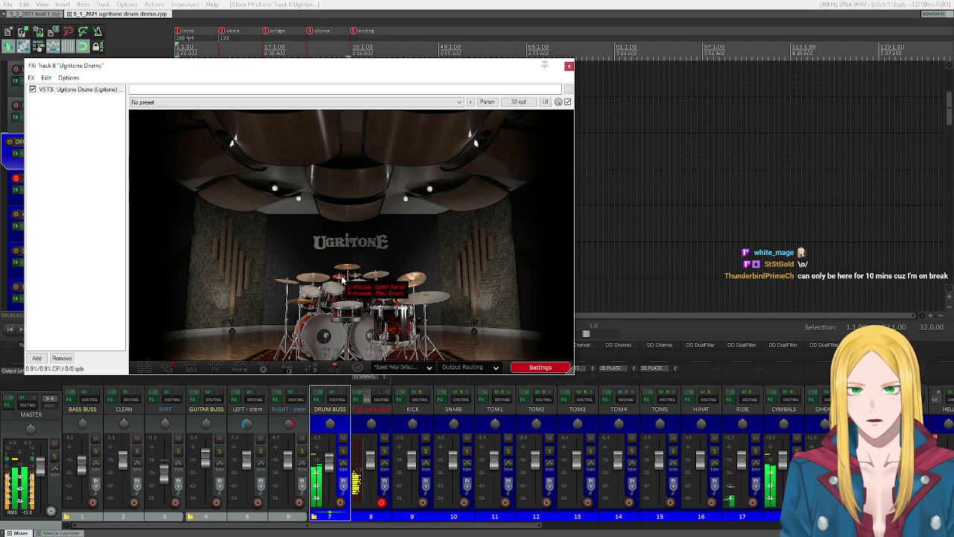
right_click(304, 303)
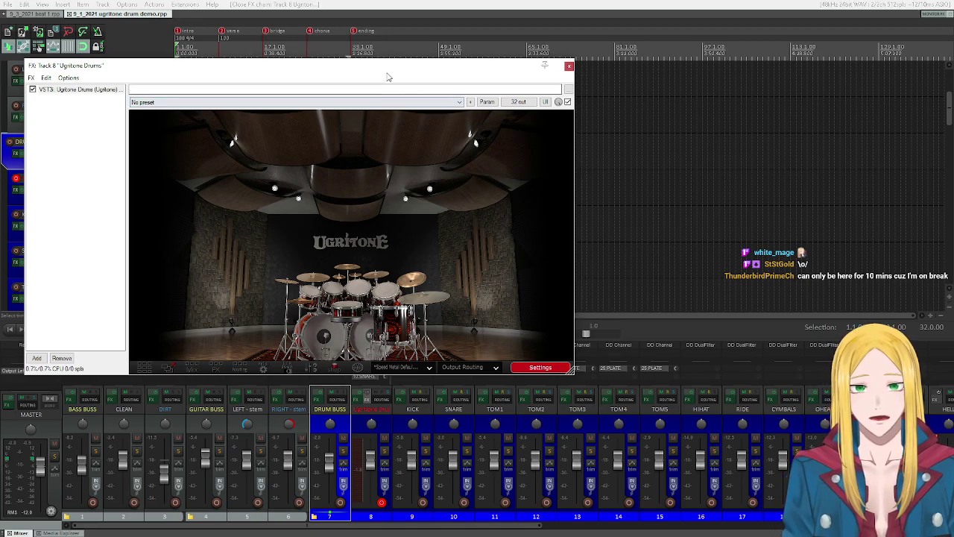
Step: Reposition the Ugritone Drums plugin window and close it
drag(379, 69, 437, 43)
mouse_move(355, 530)
mouse_down()
mouse_move(511, 533)
mouse_move(339, 530)
mouse_up()
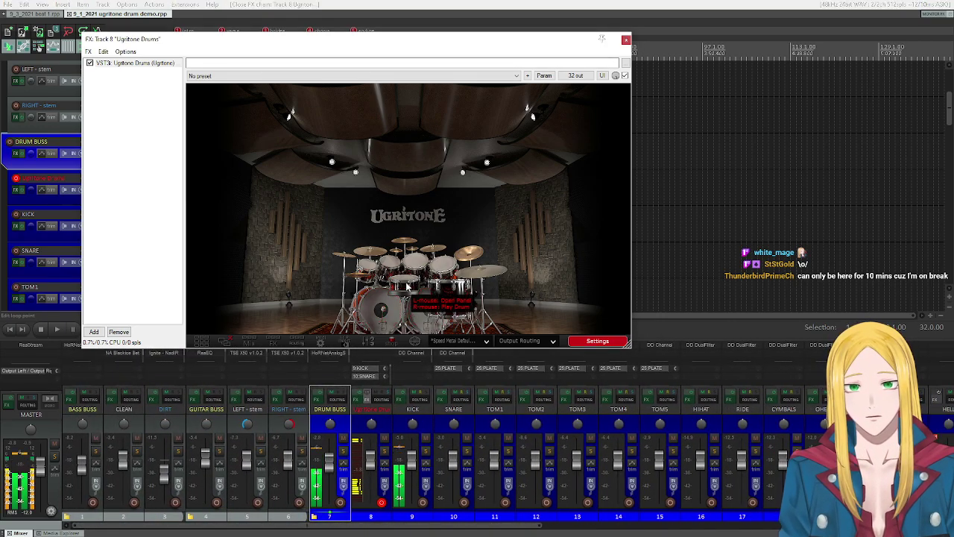
click(625, 40)
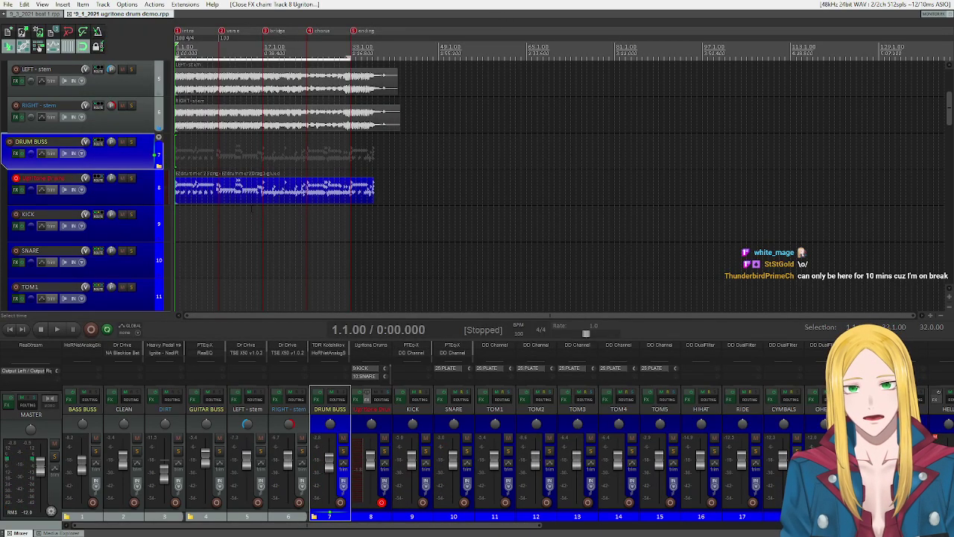
Step: Play the full song from the start to hear the drums together with the bass and guitars
scroll(109, 192, up, 4)
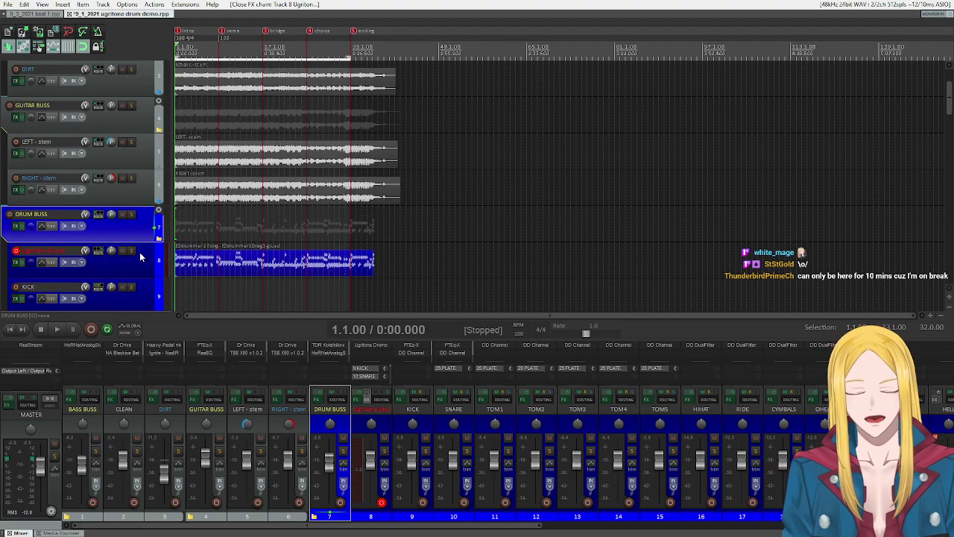
scroll(403, 260, up, 4)
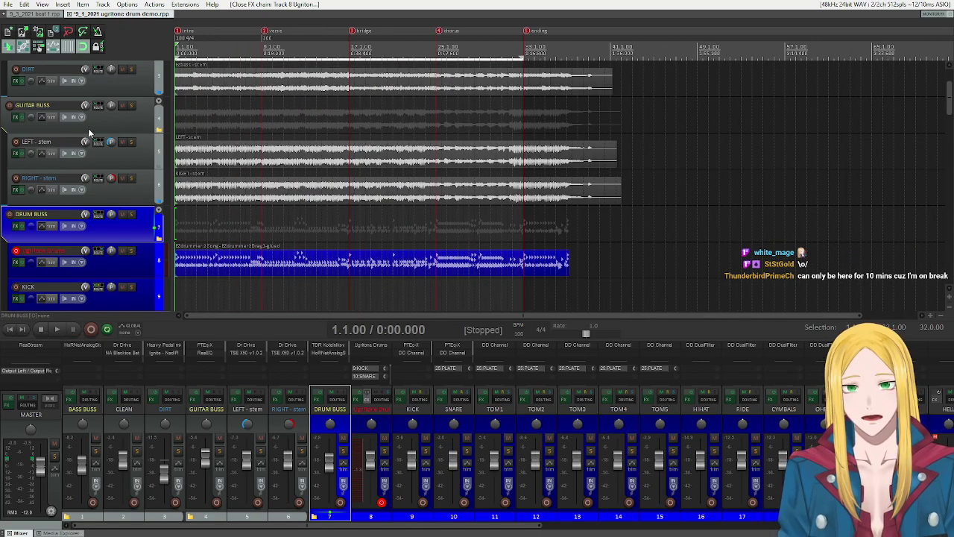
scroll(88, 128, up, 2)
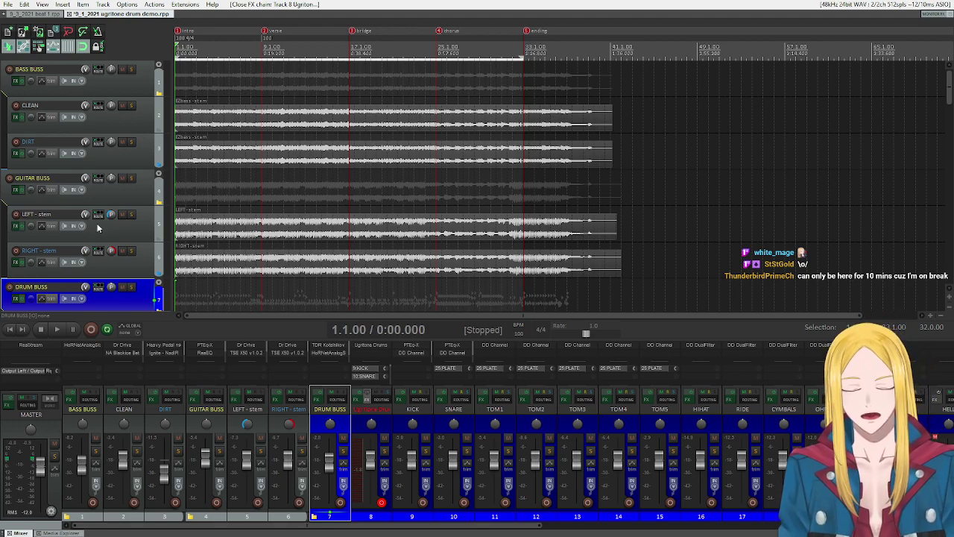
scroll(112, 230, down, 5)
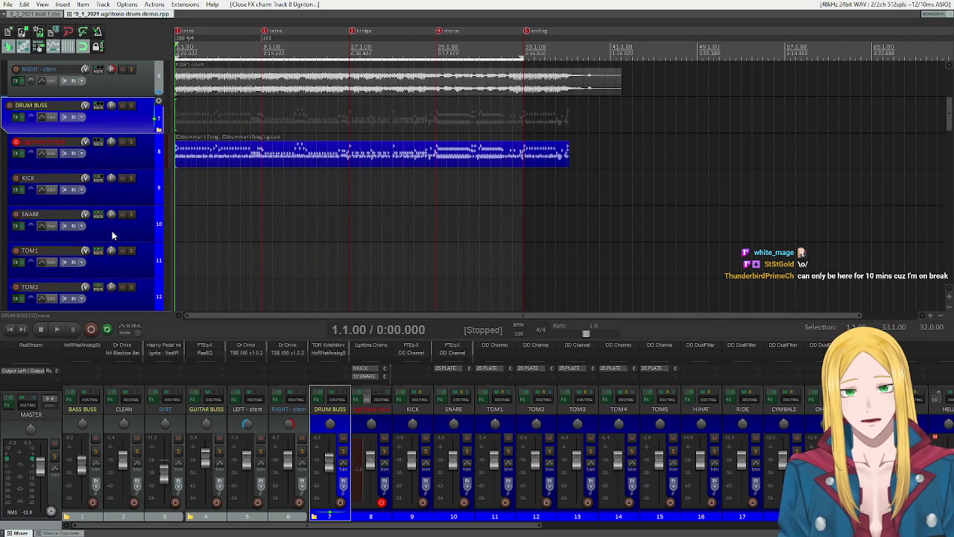
scroll(147, 206, up, 5)
scroll(138, 209, down, 4)
scroll(130, 213, up, 1)
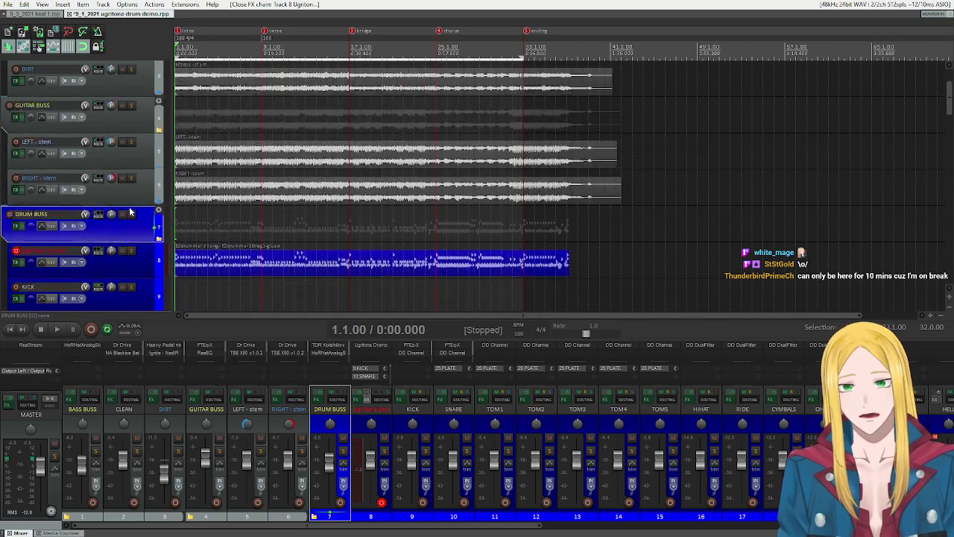
click(58, 328)
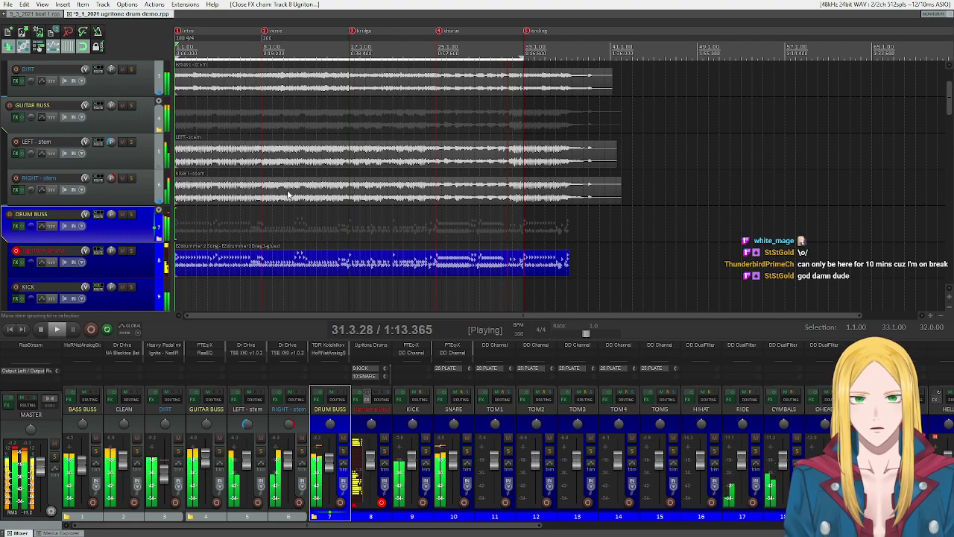
Step: Remove the loop time selection, turn off repeat and stop the playback
key(Escape)
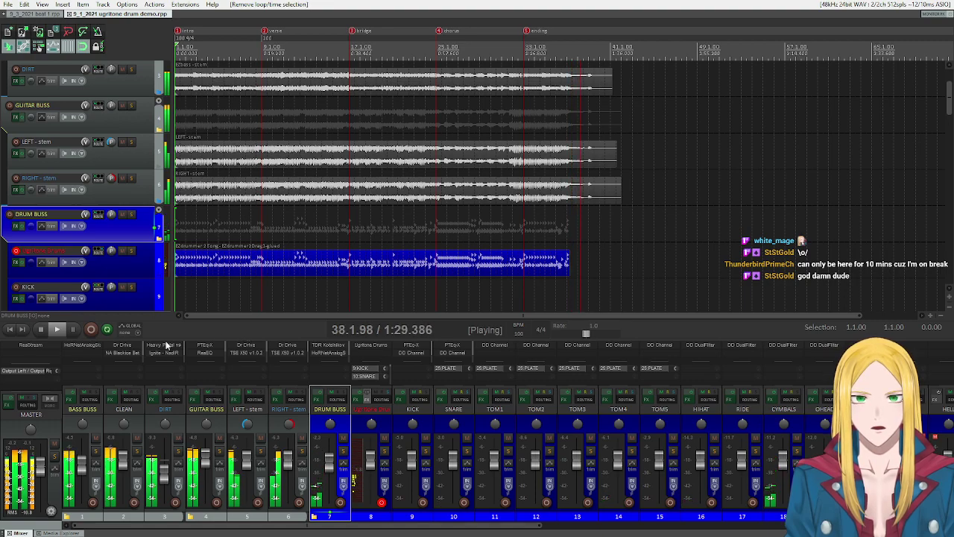
click(107, 329)
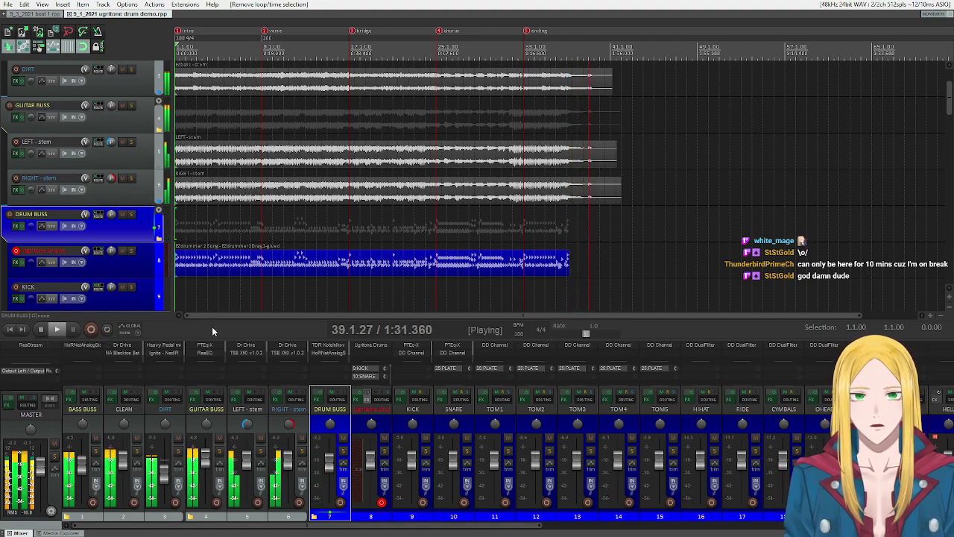
click(43, 329)
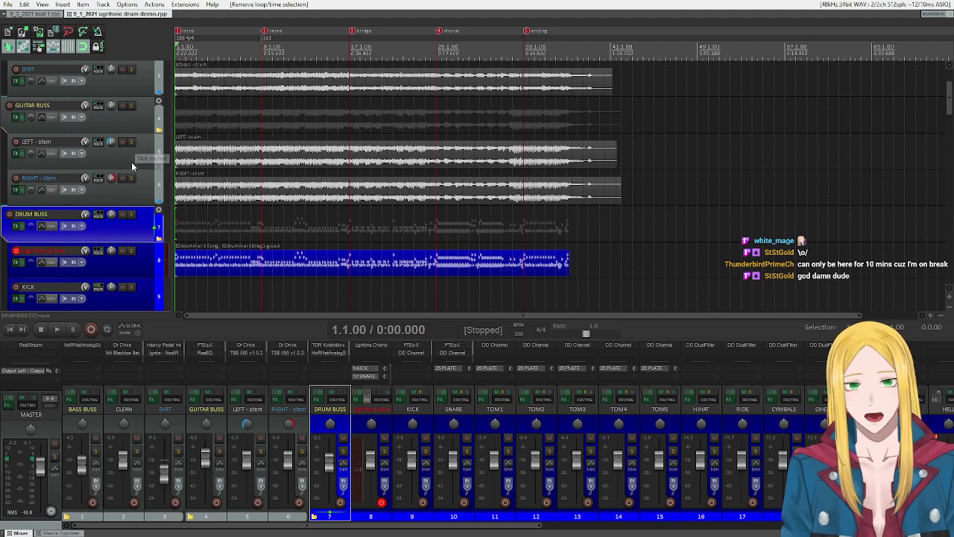
Step: Review the bass, guitar and drum tracks again, selecting the Ugritone Drums track
scroll(133, 187, down, 2)
scroll(137, 229, up, 3)
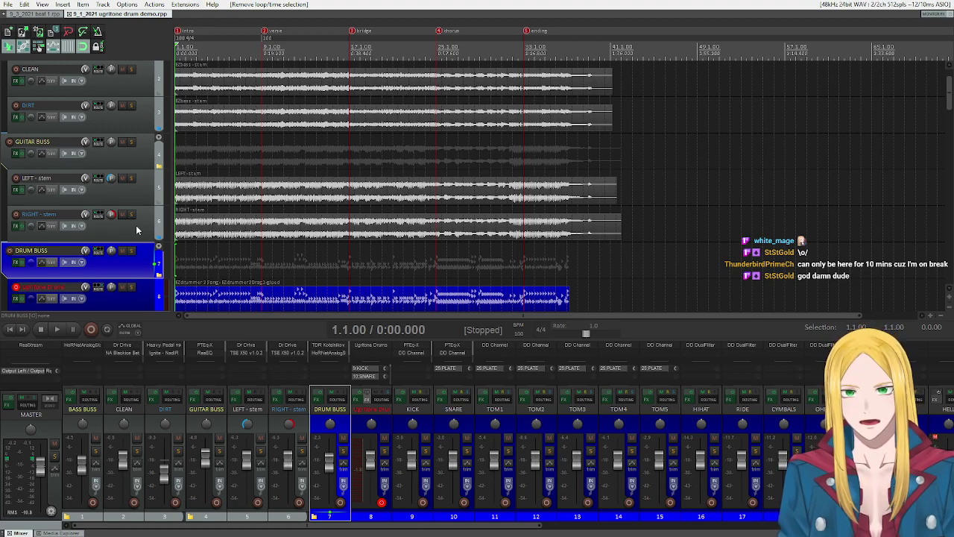
scroll(122, 201, up, 1)
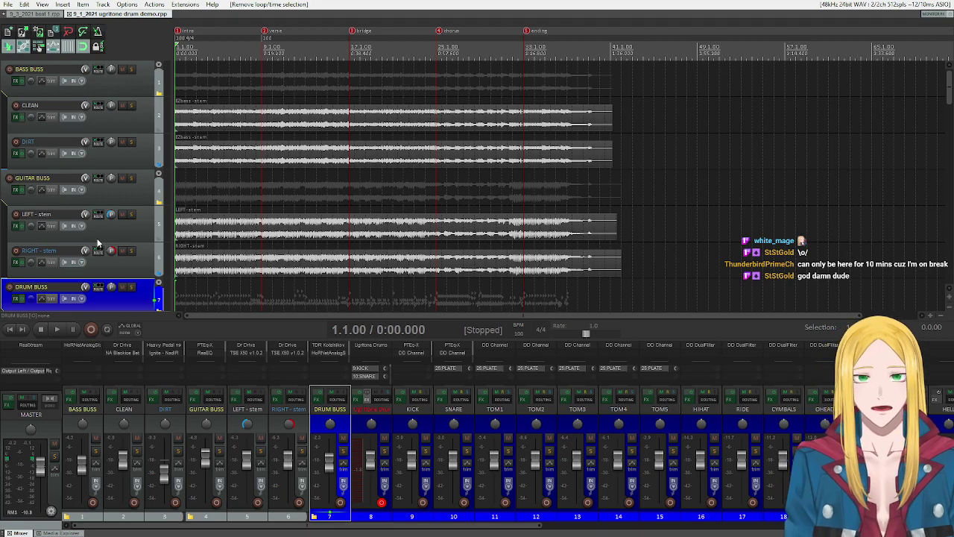
scroll(114, 219, down, 4)
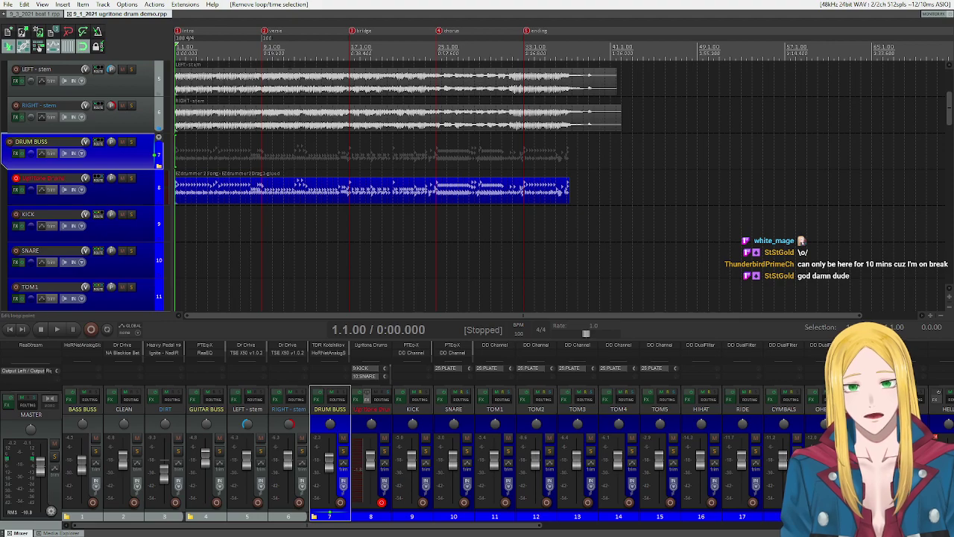
scroll(112, 185, up, 4)
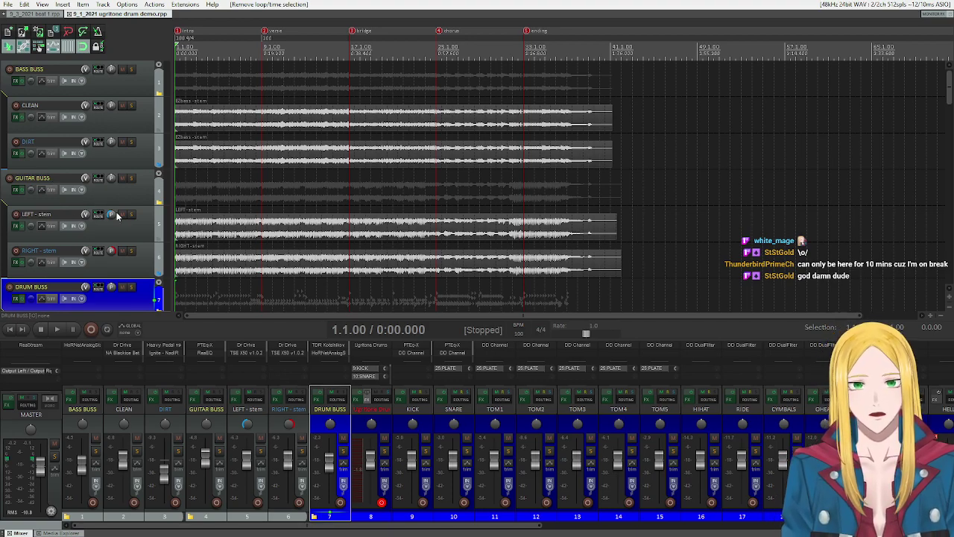
scroll(102, 200, down, 3)
scroll(102, 203, down, 2)
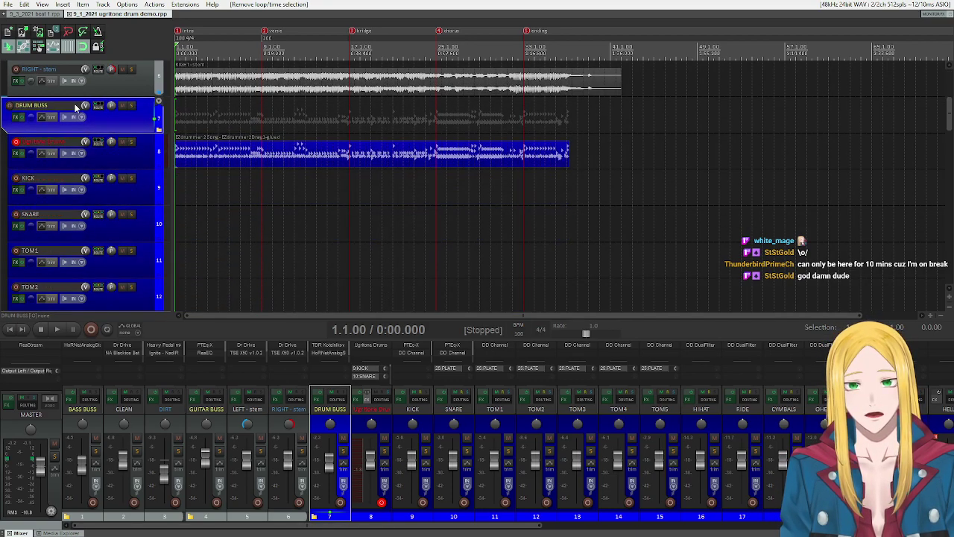
click(113, 156)
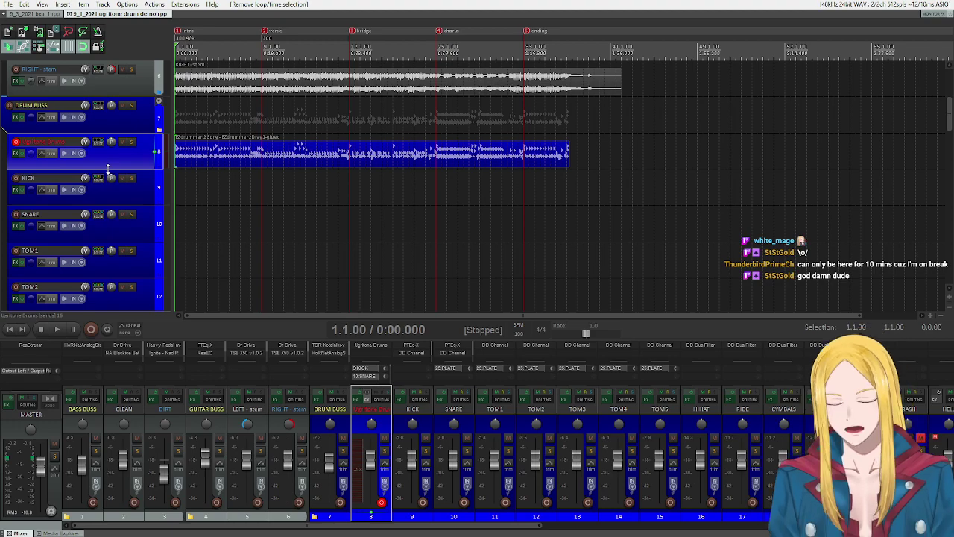
scroll(120, 155, up, 3)
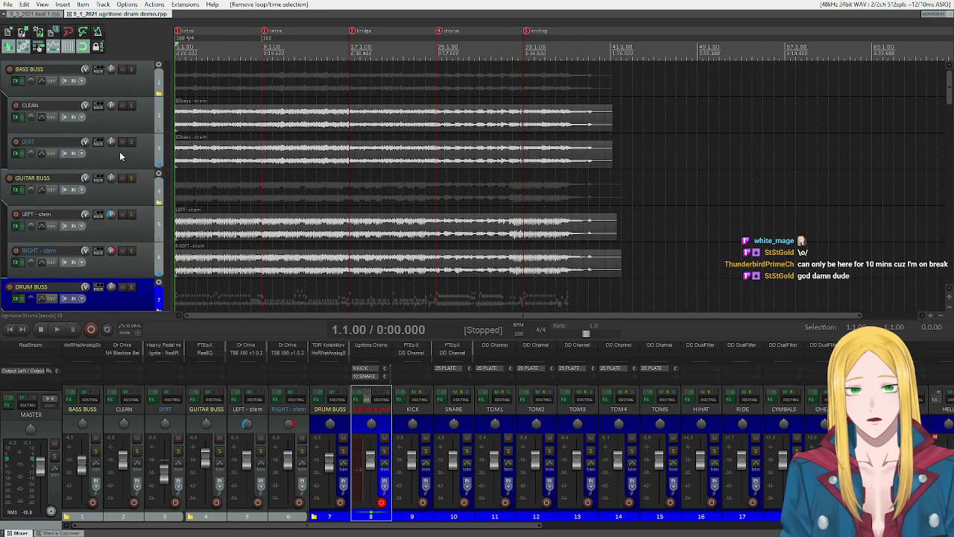
Step: Open the Ugritone Drums plugin from its track and audition the kick drum
scroll(122, 164, down, 3)
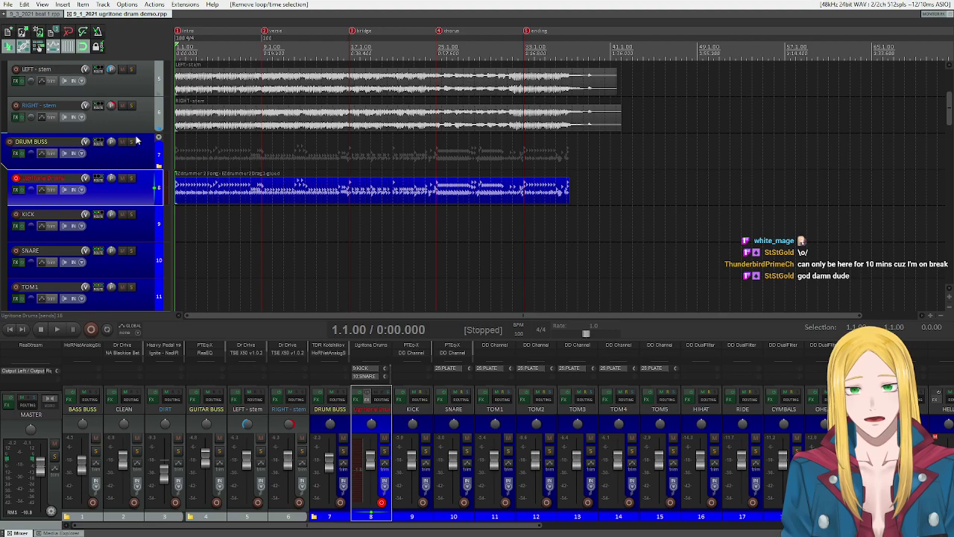
click(14, 192)
drag(331, 46, 292, 44)
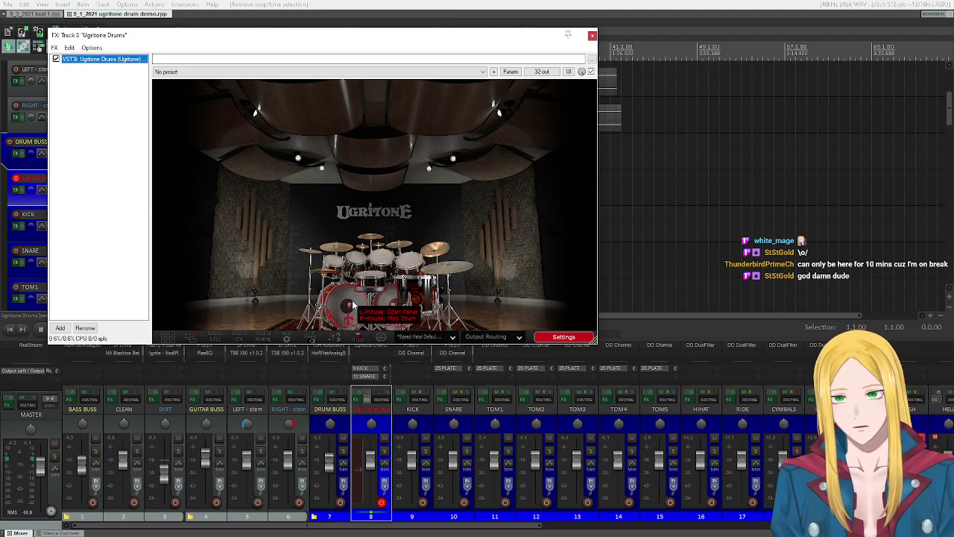
right_click(369, 309)
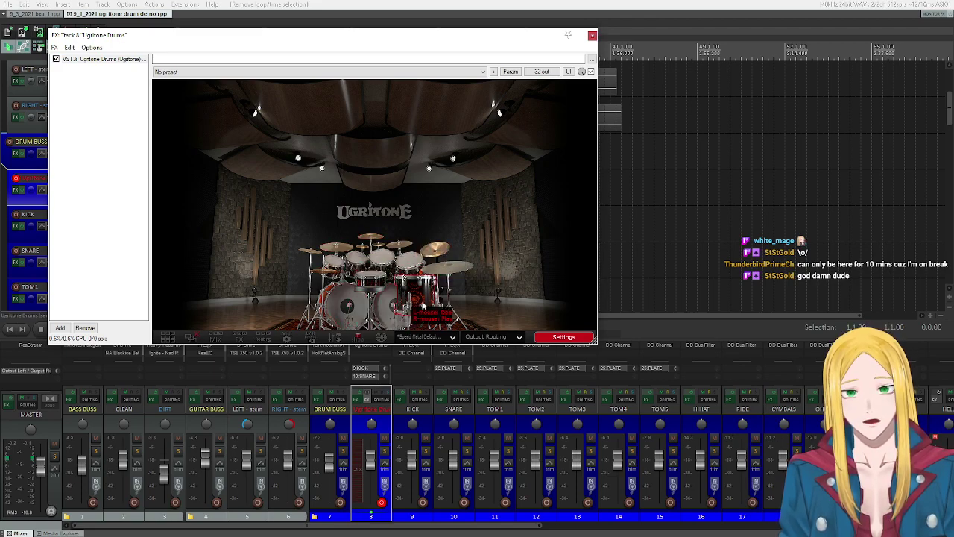
right_click(382, 305)
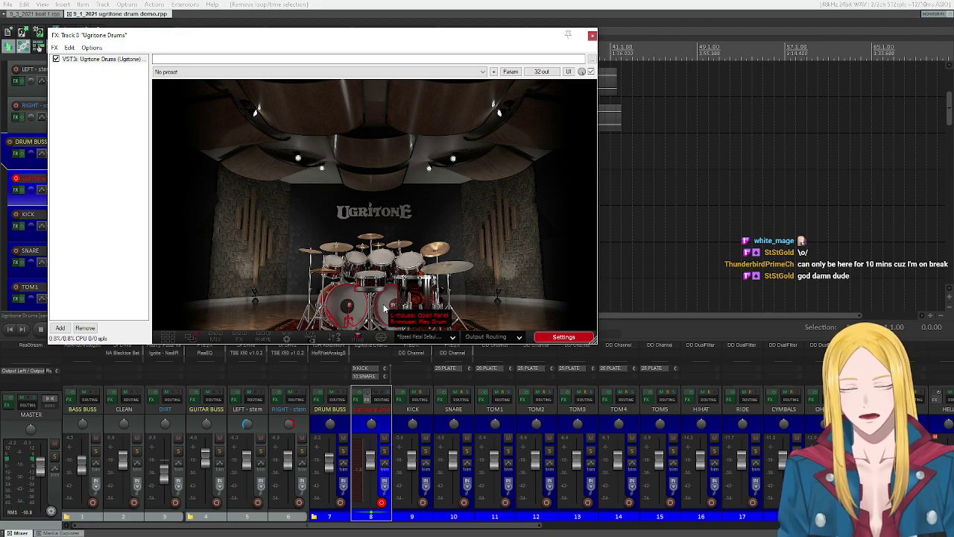
right_click(385, 306)
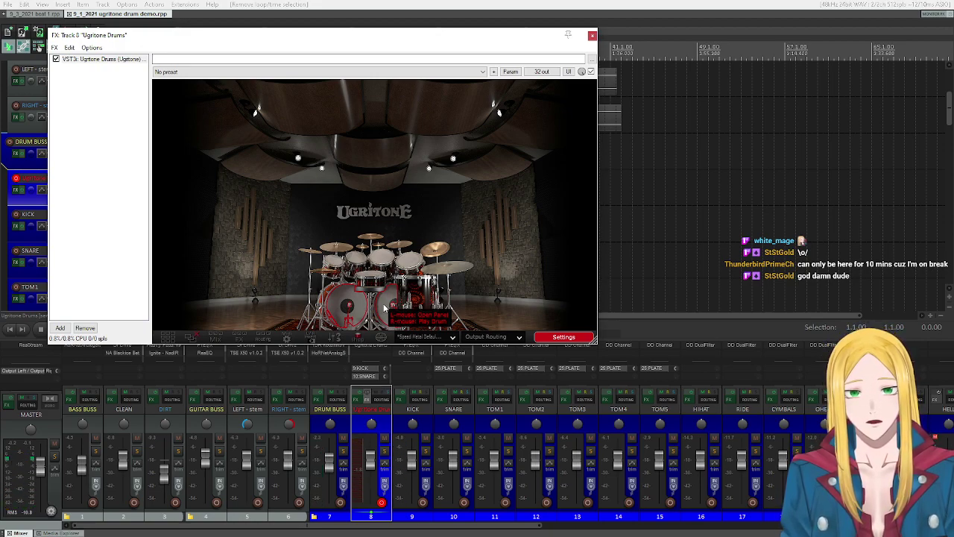
Step: Open the kick's settings and browse the kick drum models offered by the installed expansions
click(384, 306)
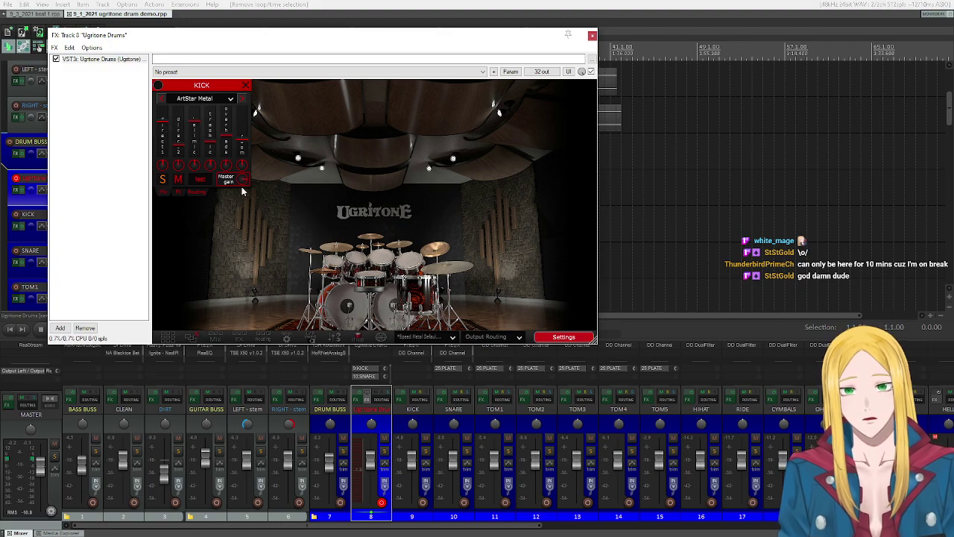
click(227, 100)
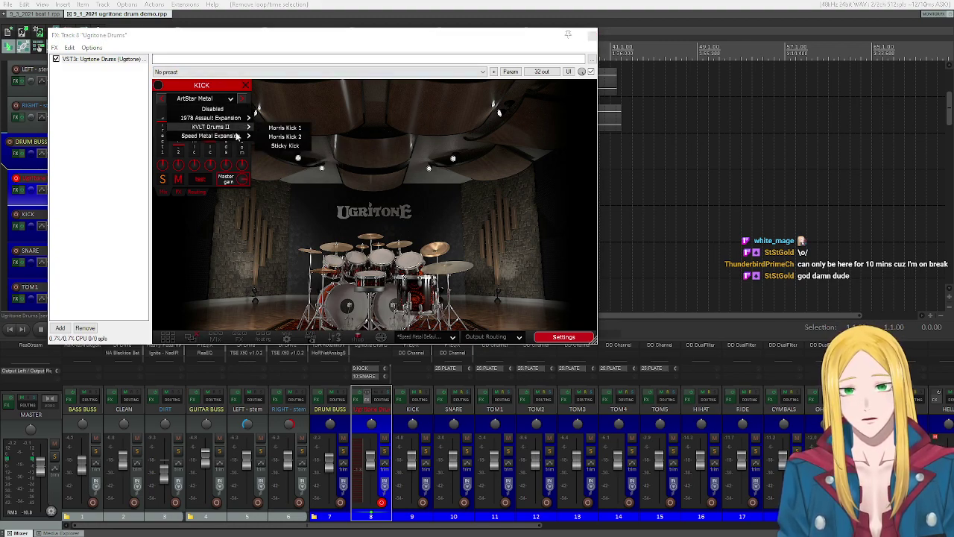
click(226, 101)
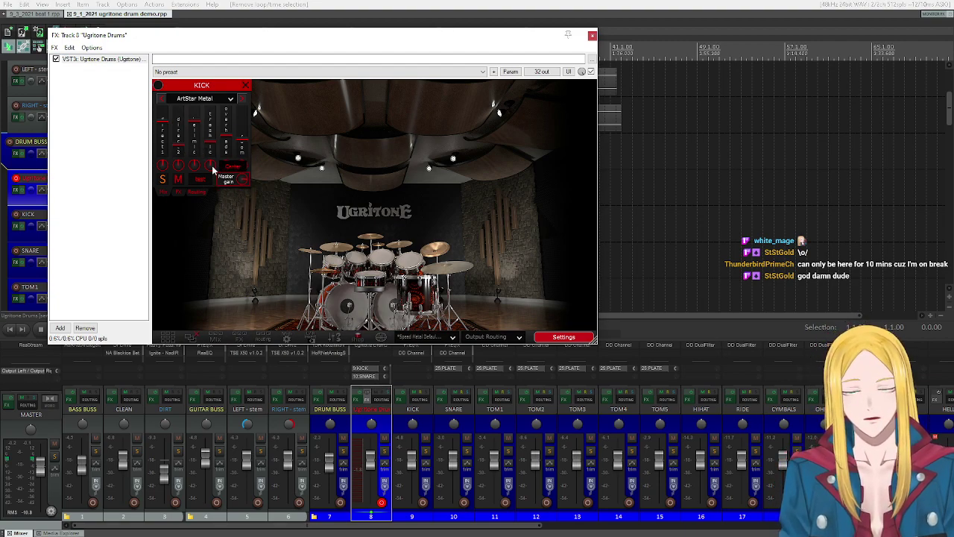
Step: Show the kick's effects, browse its KVLT Drums II Original one-shot samples and audition the kick
click(177, 196)
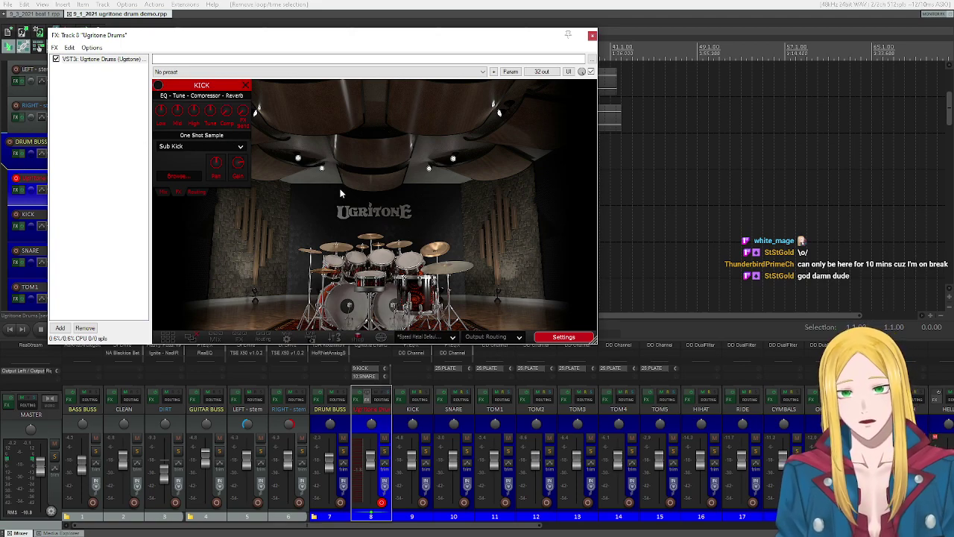
click(222, 145)
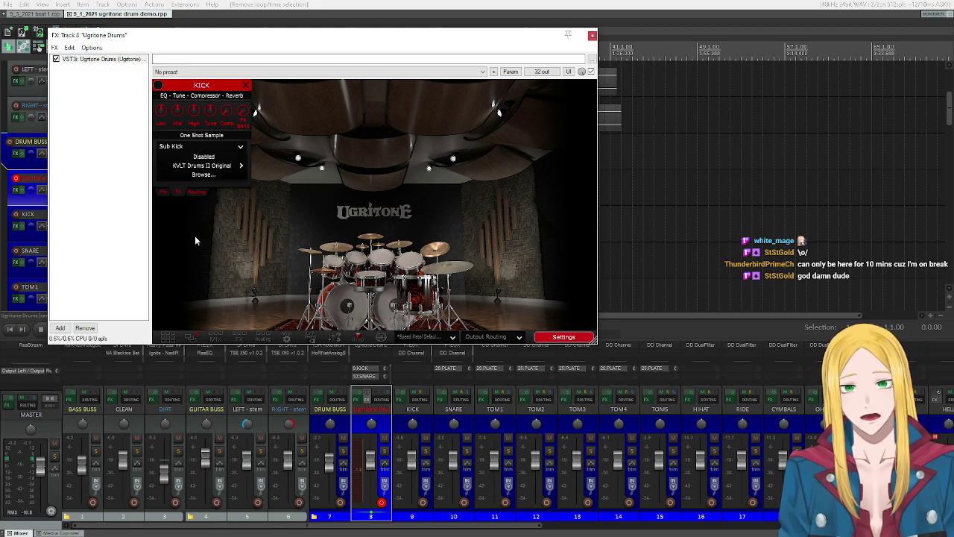
mouse_move(201, 165)
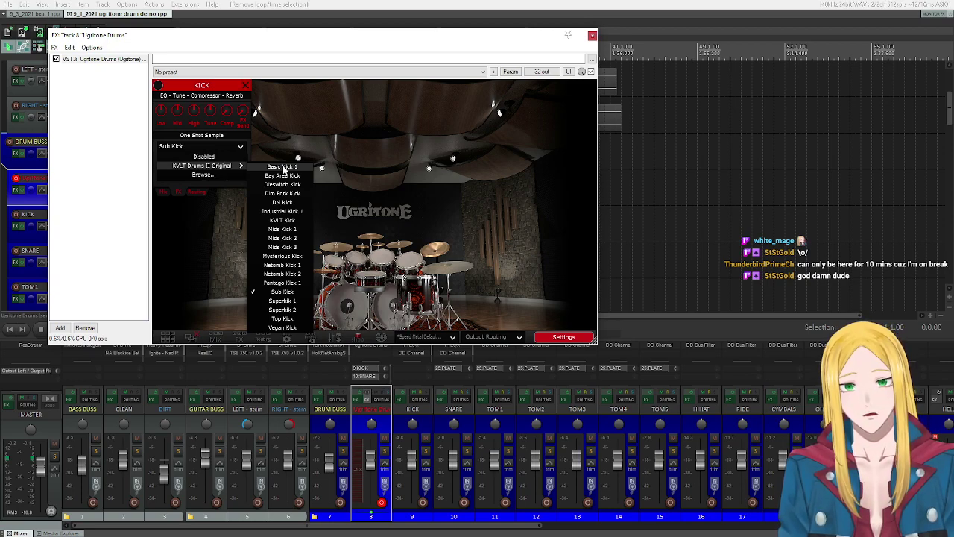
click(282, 167)
right_click(350, 306)
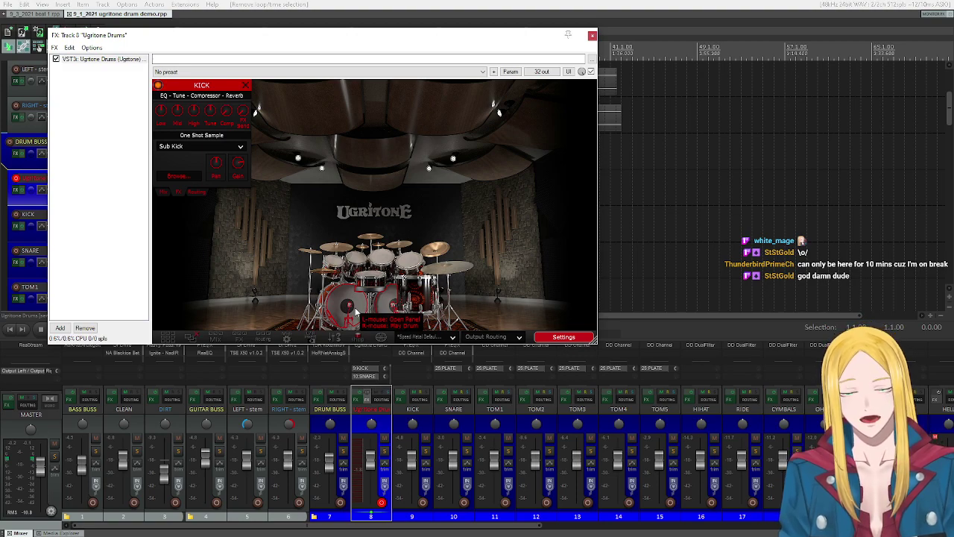
right_click(355, 312)
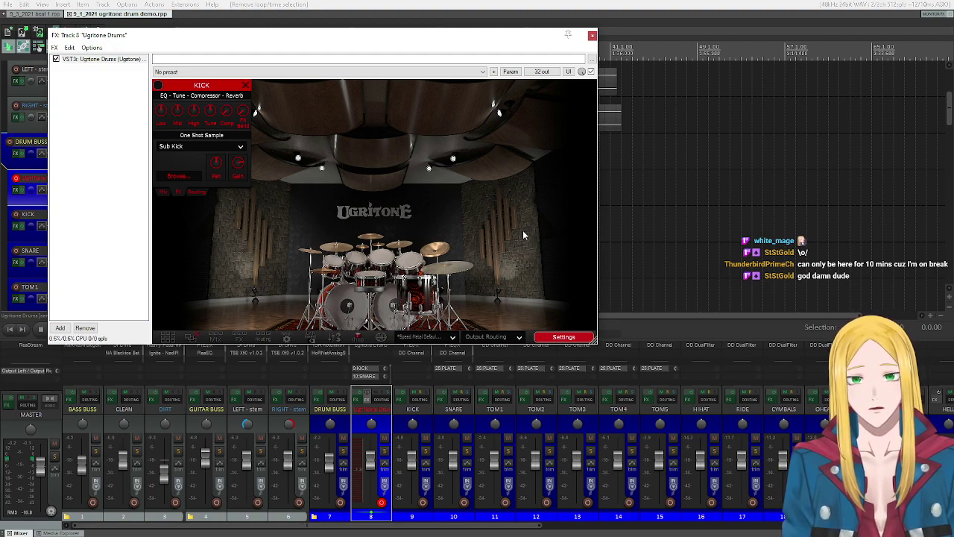
right_click(389, 292)
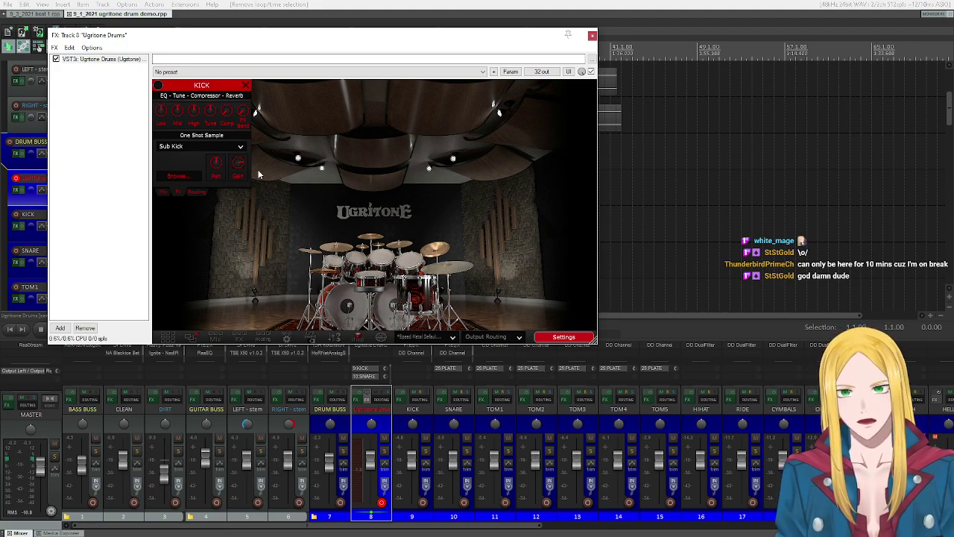
Step: Choose Sub Kick from the KVLT Drums II Original samples as the kick's one-shot sample
click(230, 149)
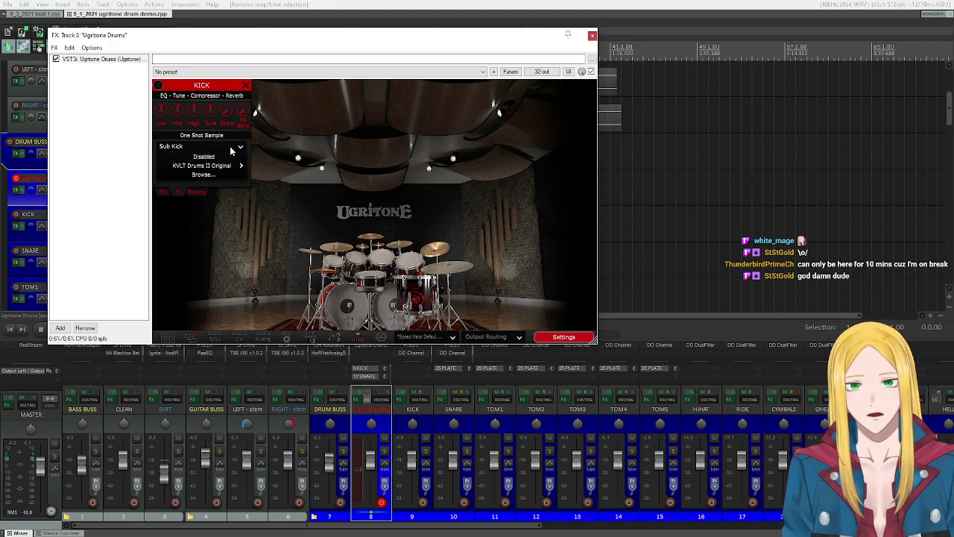
mouse_move(236, 167)
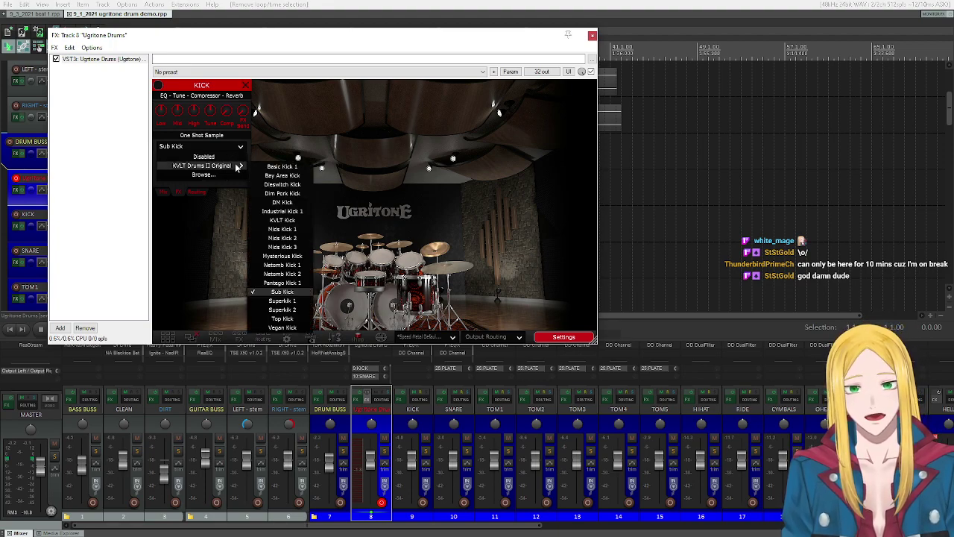
click(280, 293)
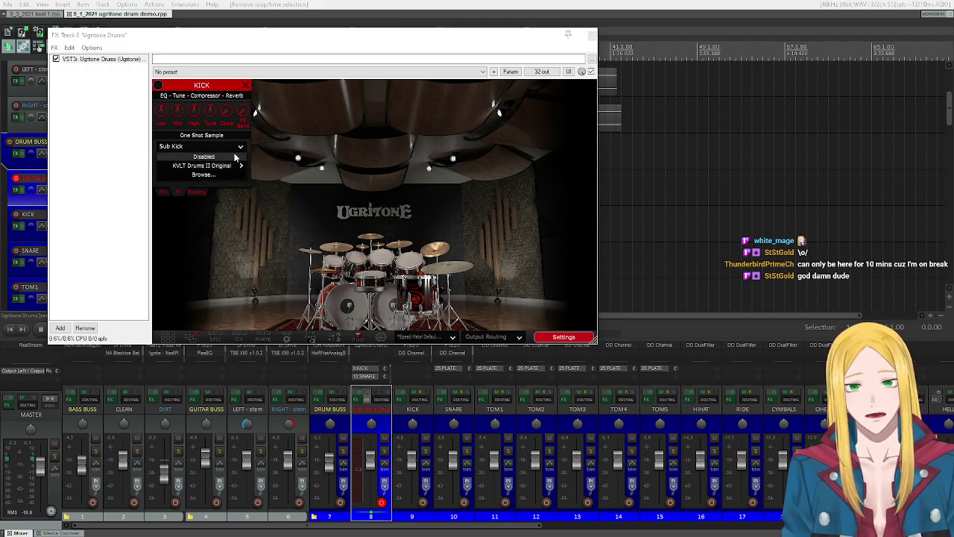
click(344, 300)
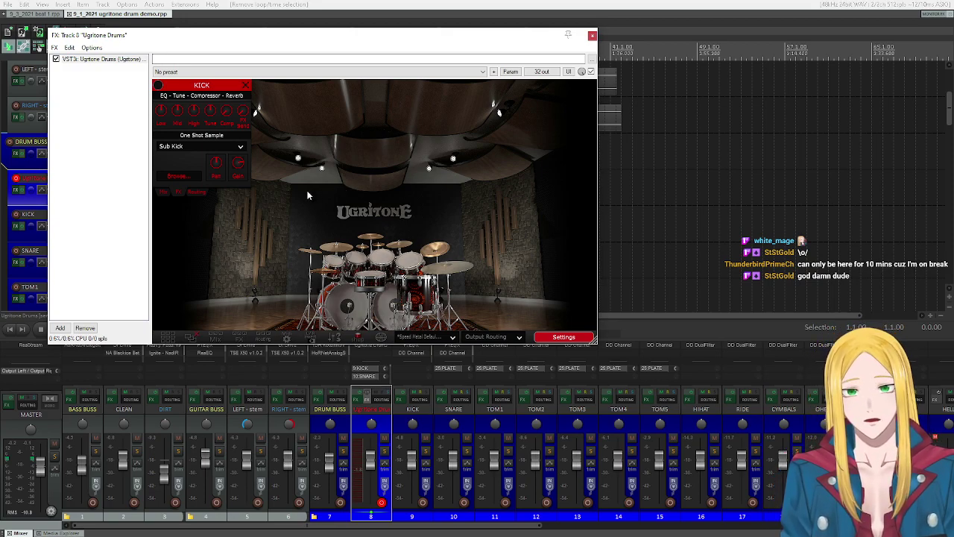
Step: Look through the kick's one-shot sample list once more and close the kick's settings
click(237, 148)
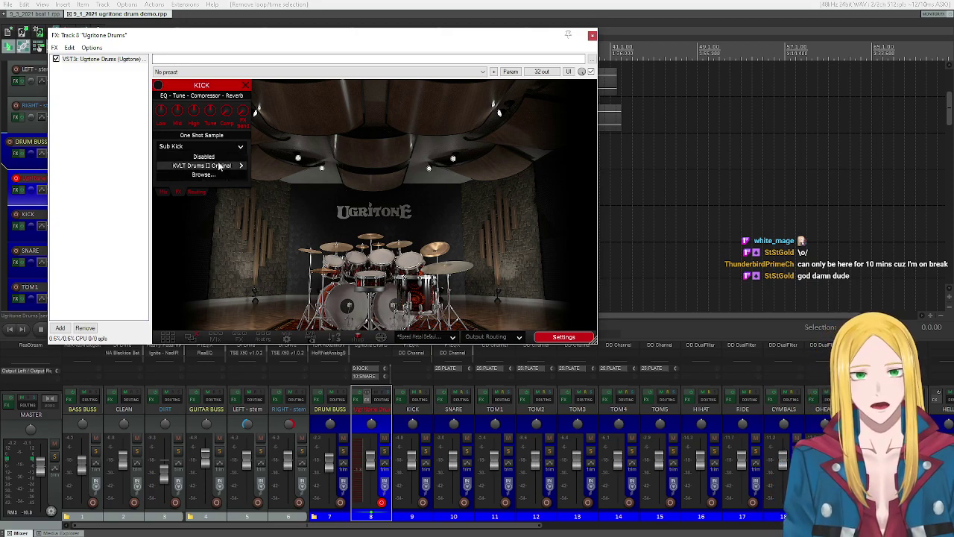
mouse_move(229, 166)
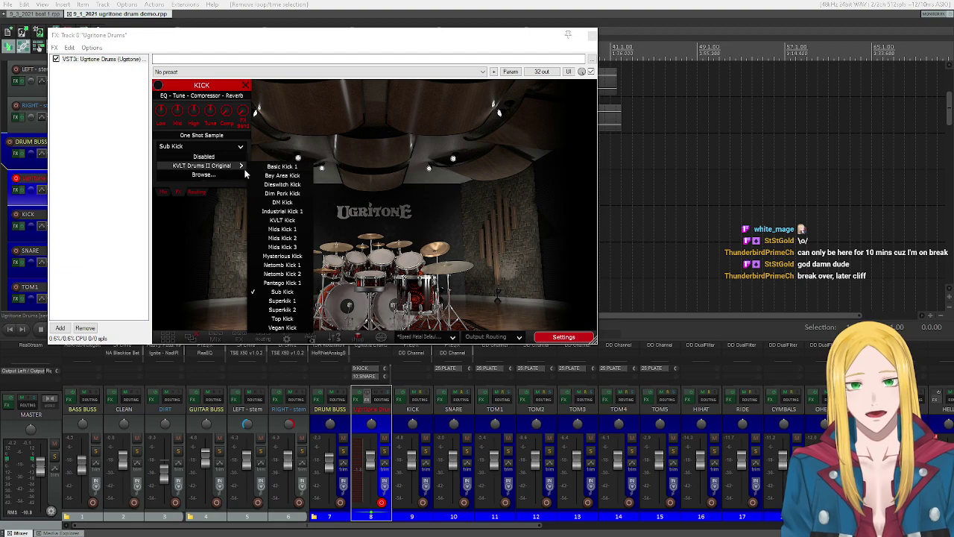
right_click(365, 300)
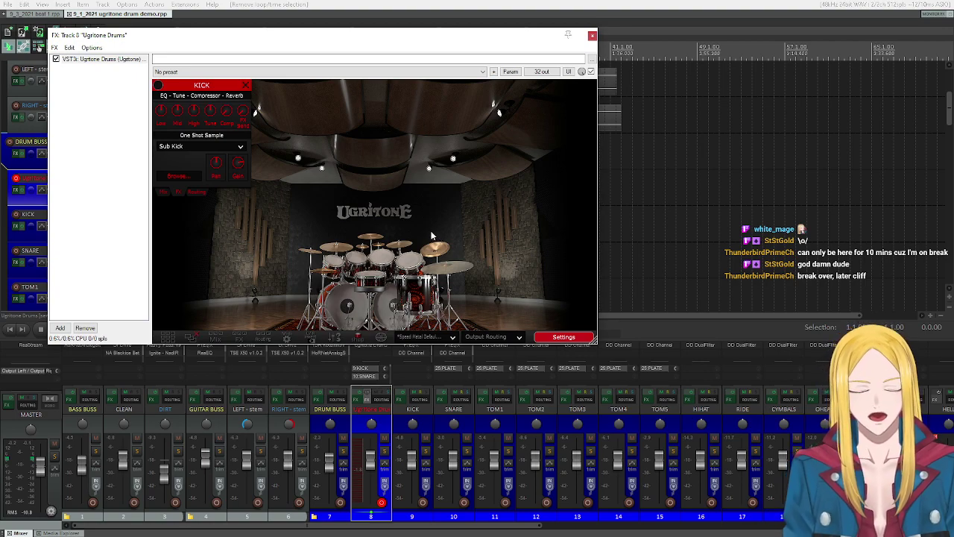
click(245, 85)
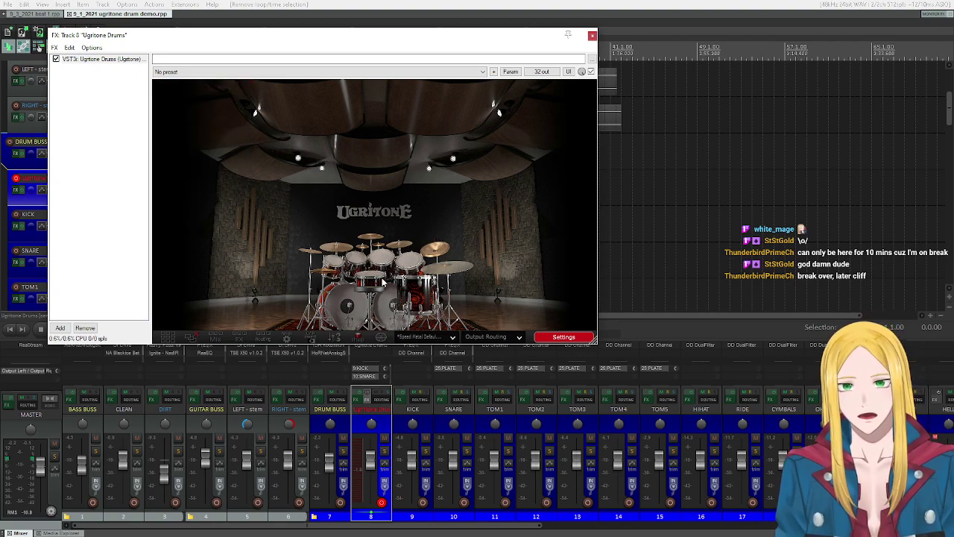
Step: View the snare's settings and close them, and browse TOM1's drum models in the 1978 Assault and KVLT Drums II expansions
click(402, 282)
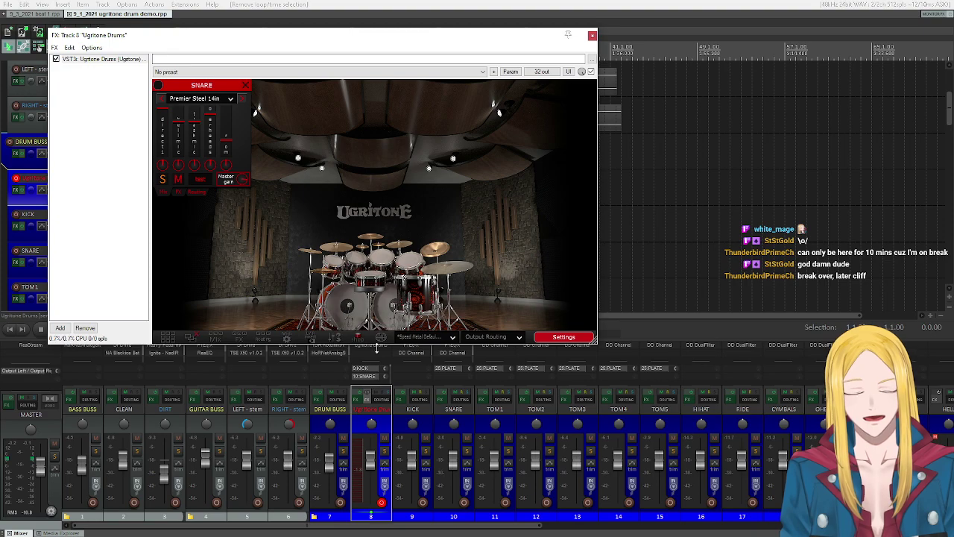
click(247, 86)
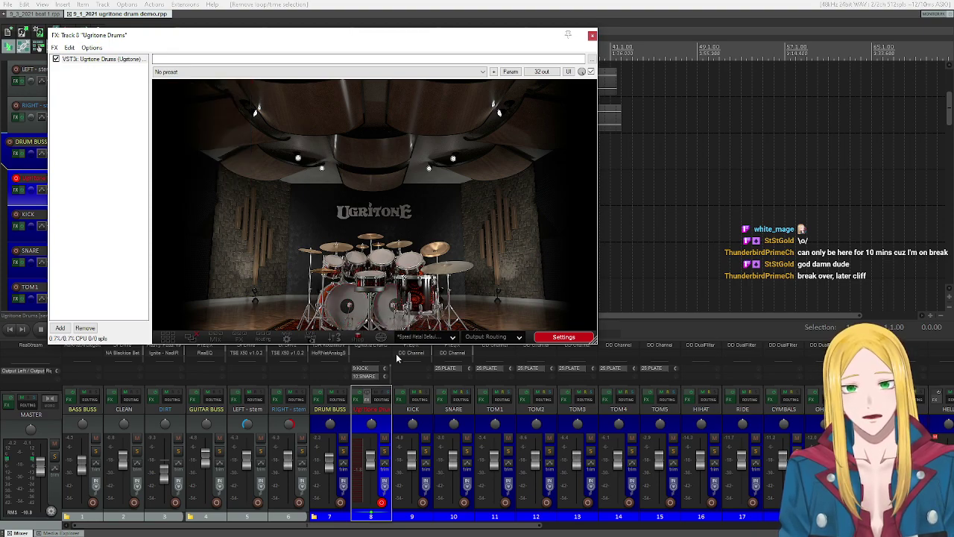
click(349, 261)
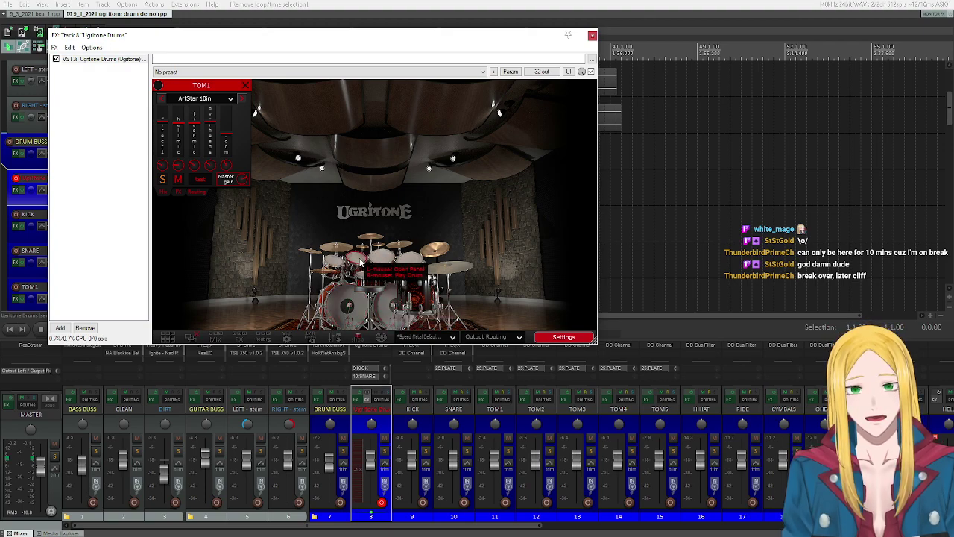
click(215, 99)
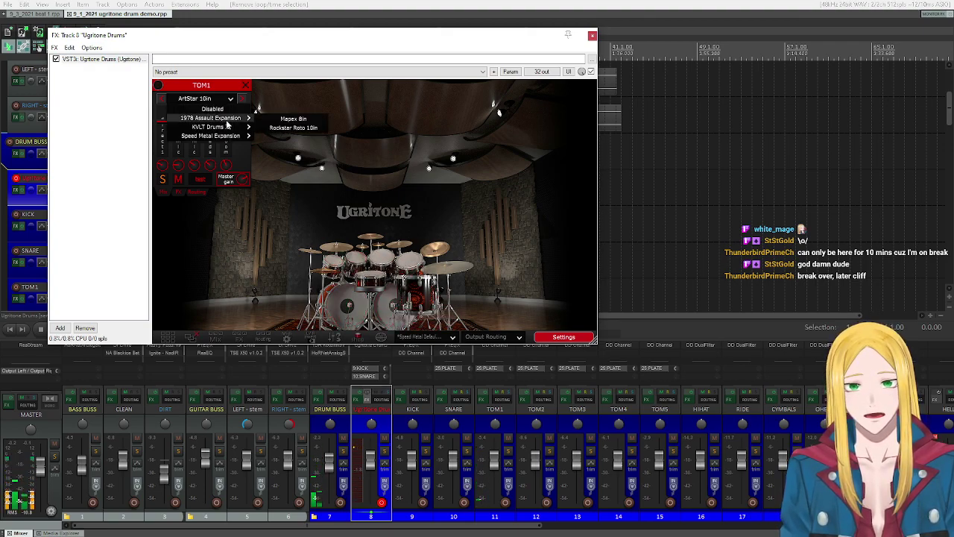
mouse_move(236, 128)
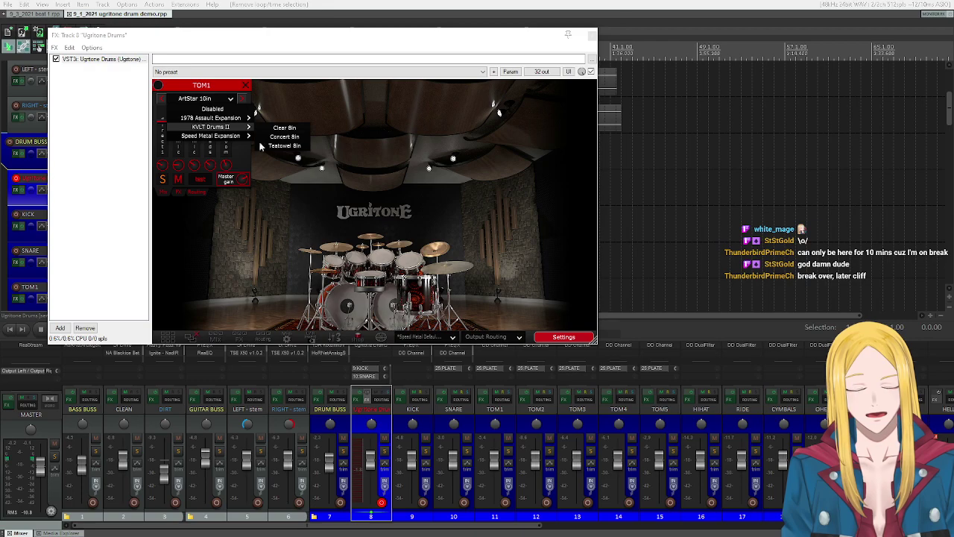
Step: Open the ride cymbal's settings, browse its available models, and close both the ride and TOM1 settings
click(378, 261)
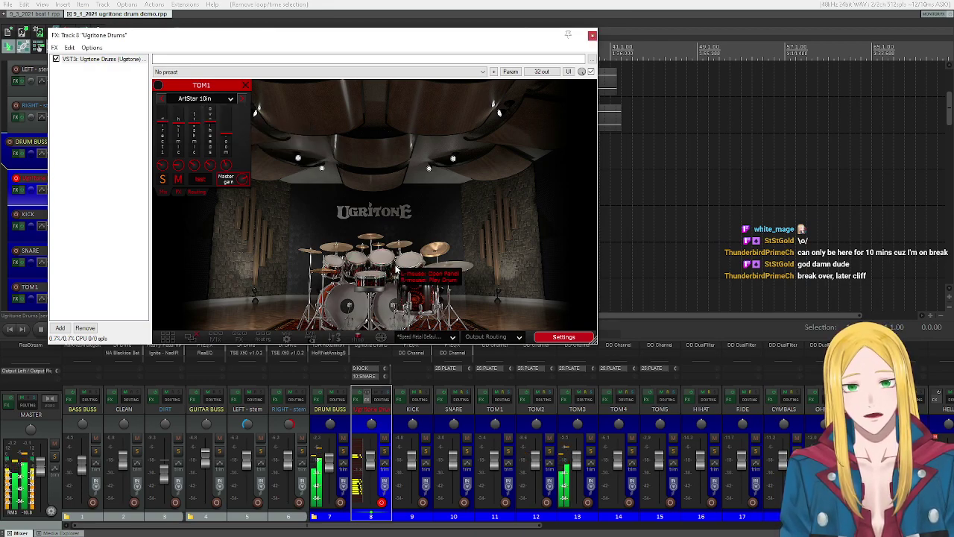
click(442, 267)
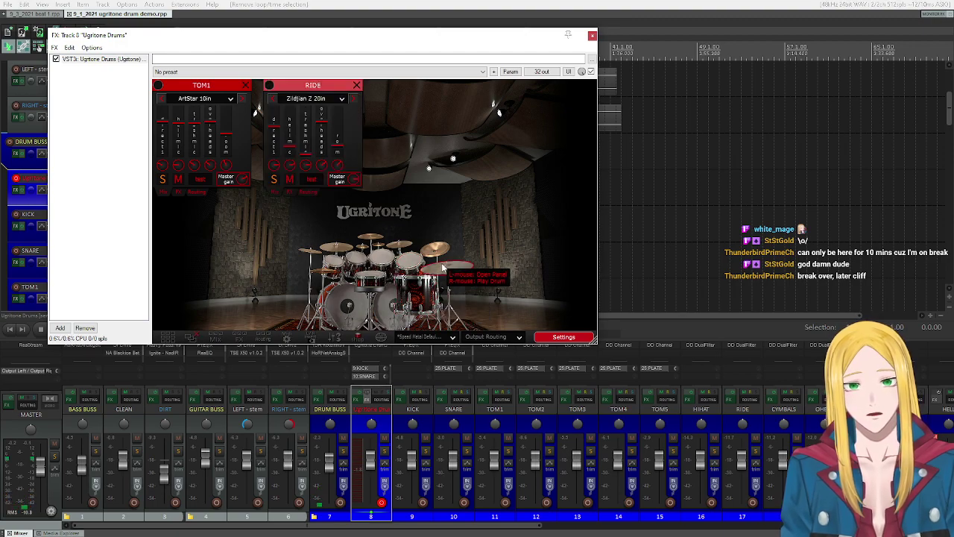
click(313, 98)
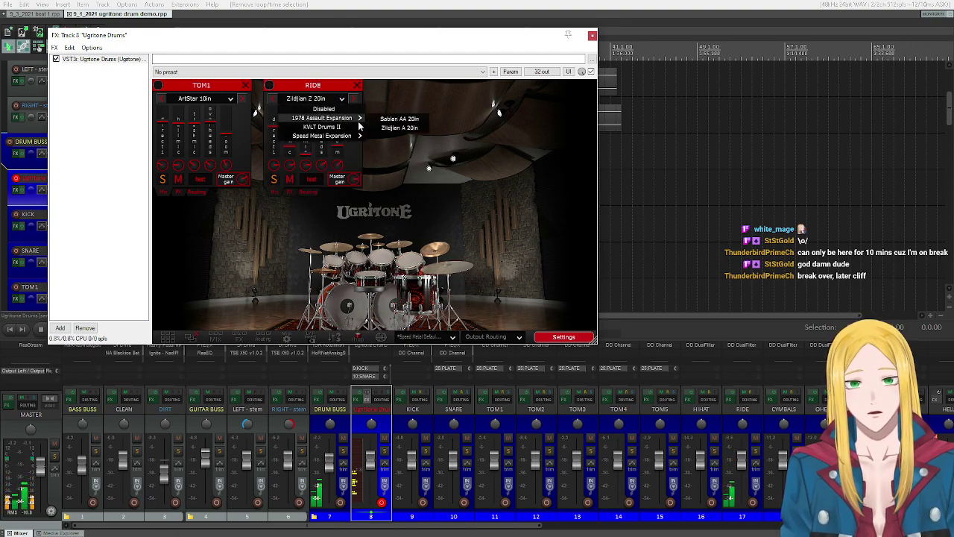
mouse_move(356, 135)
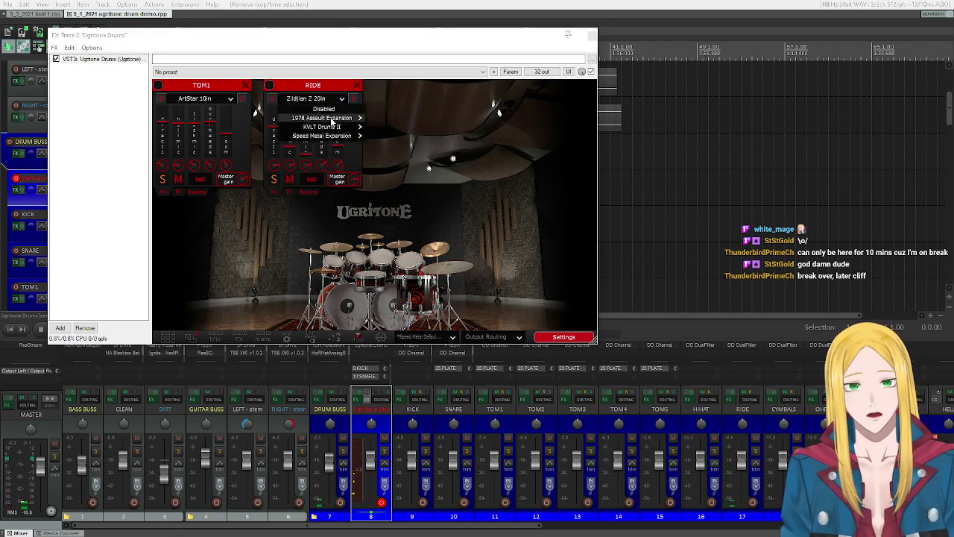
click(357, 85)
click(245, 85)
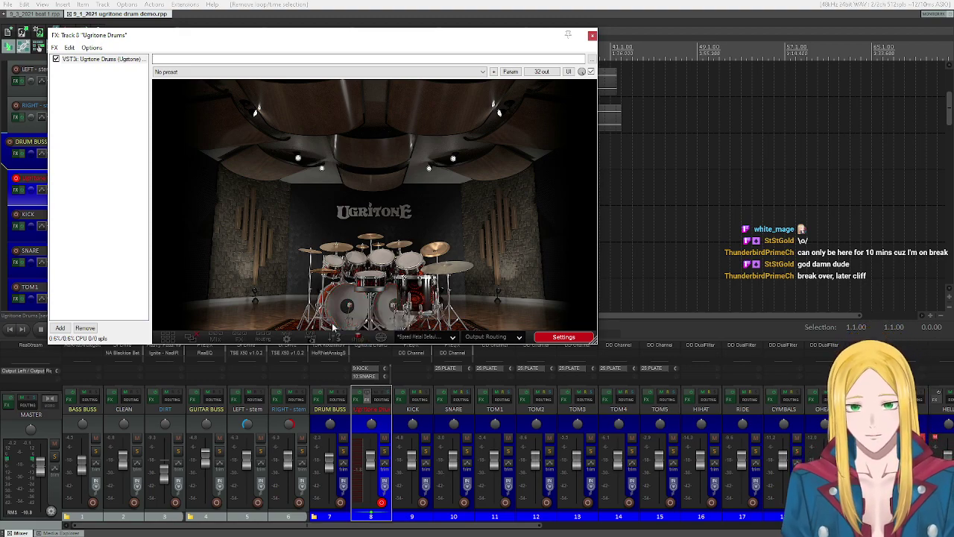
Step: Audition the kick, snare, toms and cymbals one after another on the drum kit
right_click(357, 296)
right_click(372, 280)
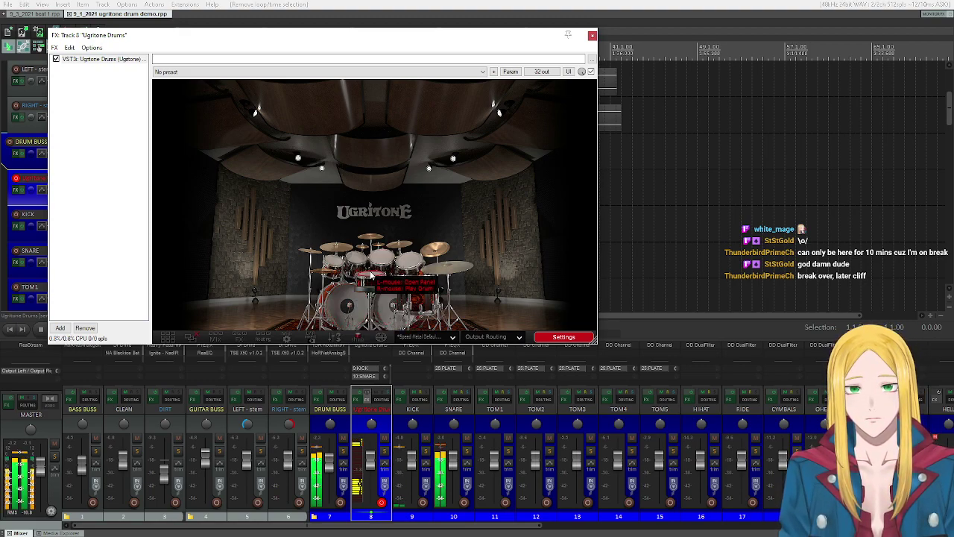
right_click(384, 261)
right_click(408, 264)
right_click(432, 277)
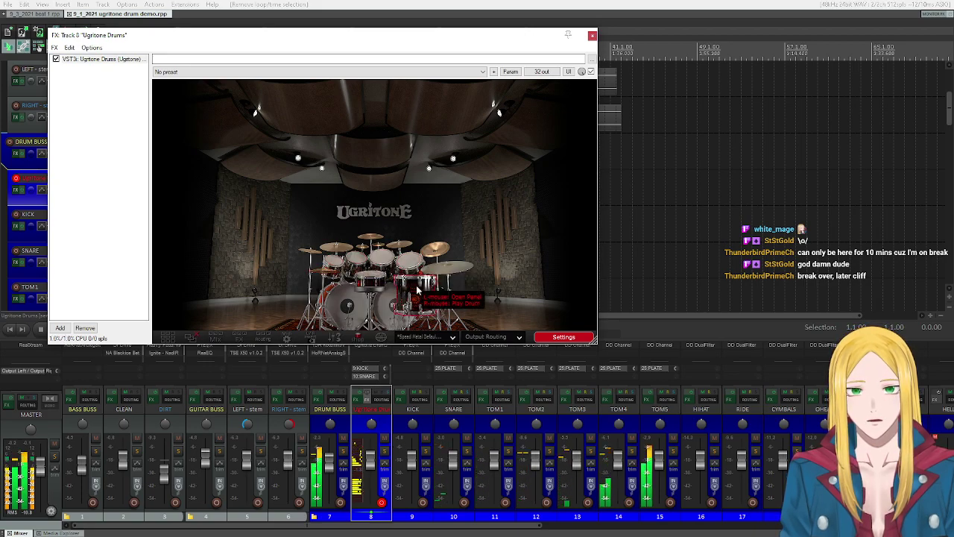
right_click(459, 268)
right_click(477, 258)
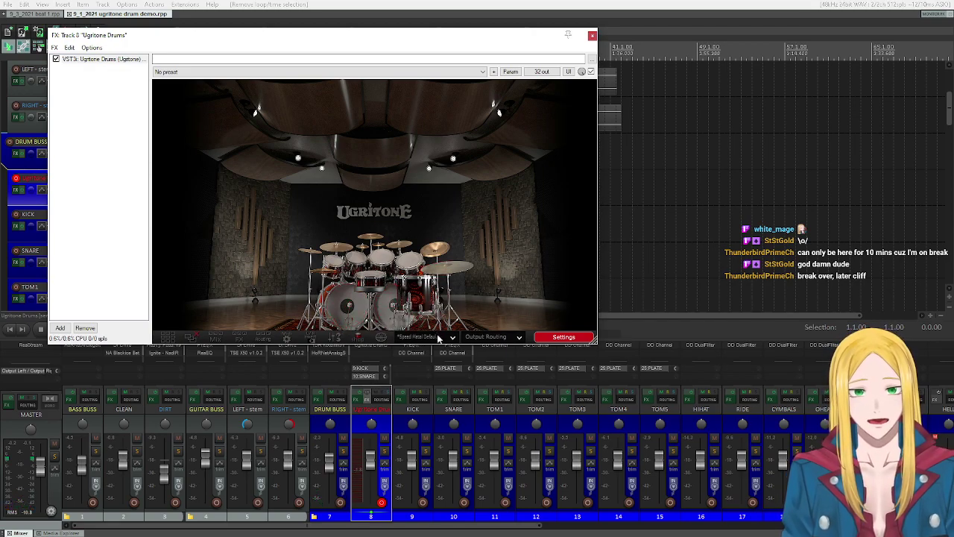
Step: Load the 1989TightMetal kit preset from the Speed Metal expansion
click(436, 336)
mouse_move(456, 367)
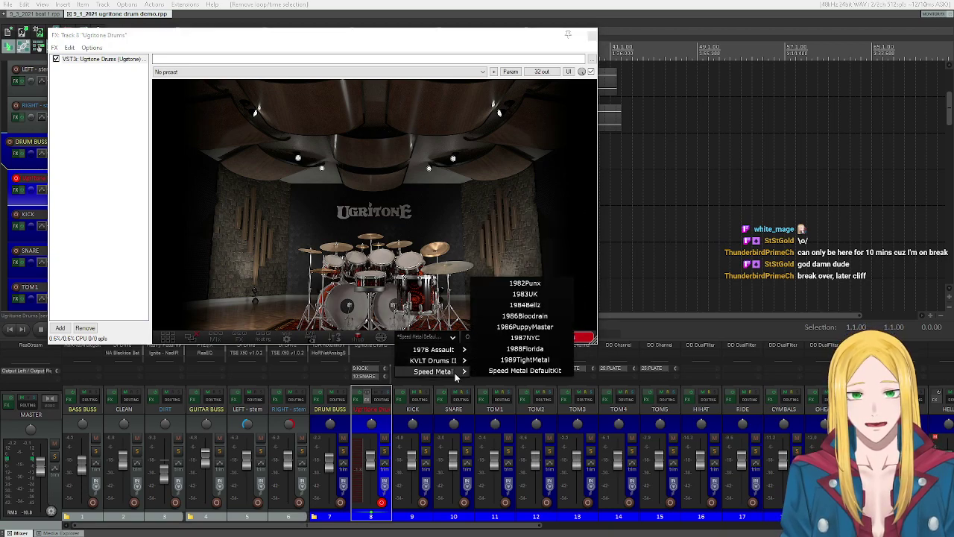
click(534, 264)
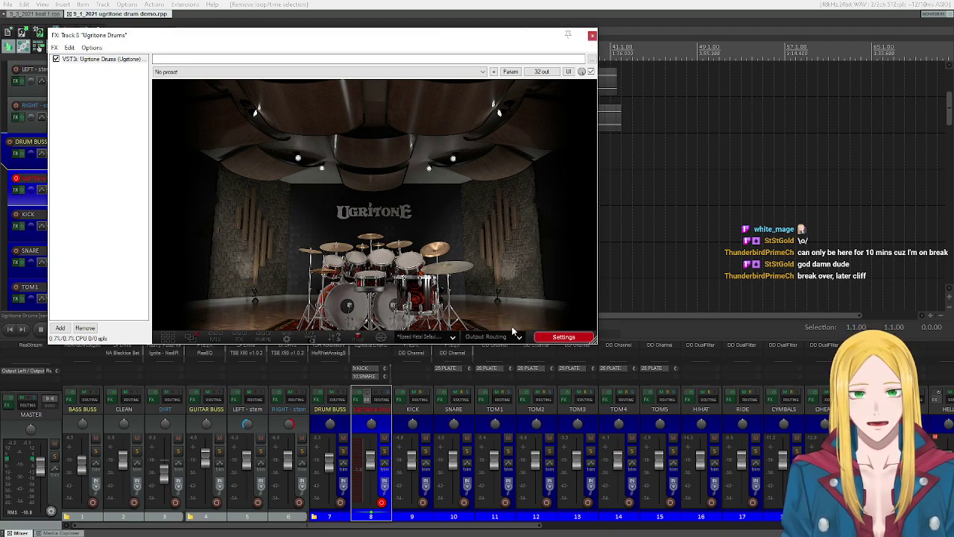
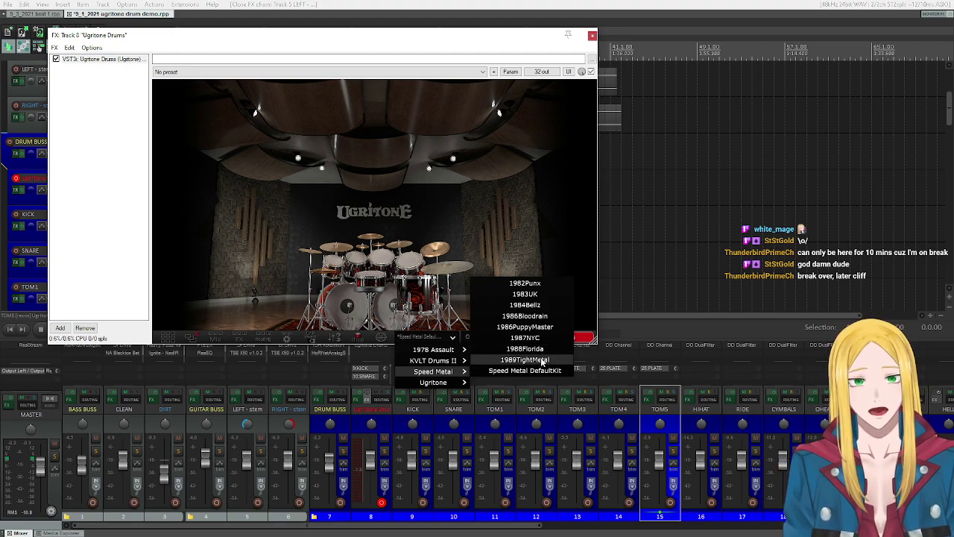
click(543, 361)
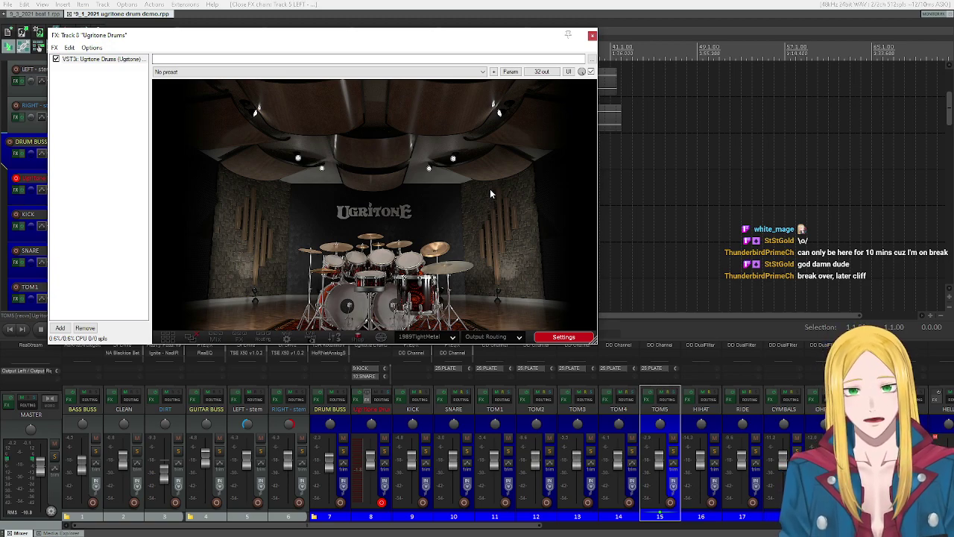
Step: Audition the kick, snare and each tom of the 1989TightMetal kit in turn
right_click(356, 307)
right_click(373, 279)
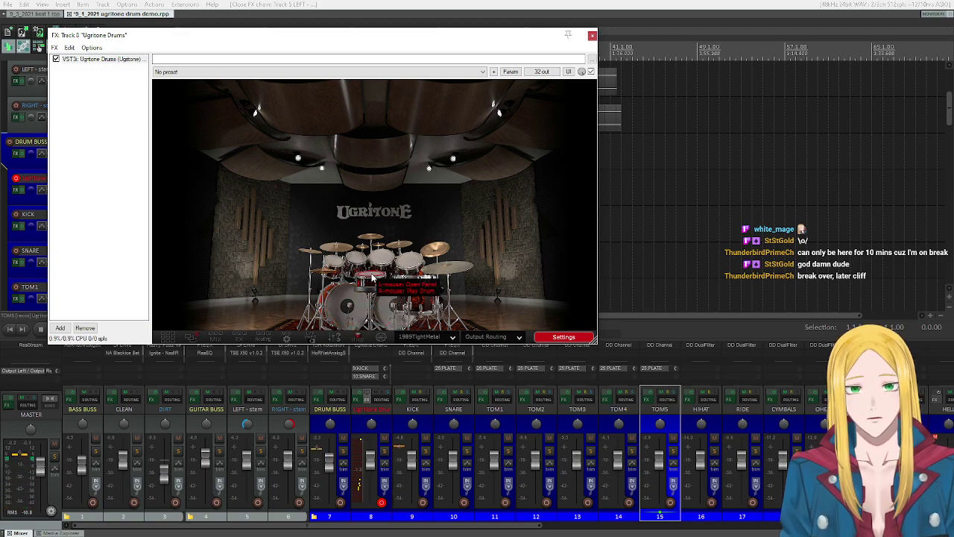
right_click(340, 263)
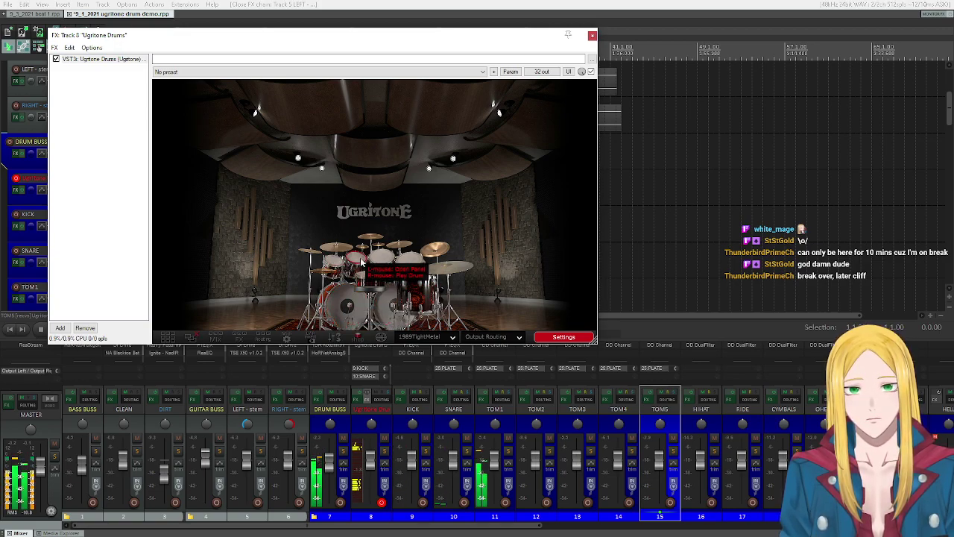
right_click(376, 255)
right_click(412, 262)
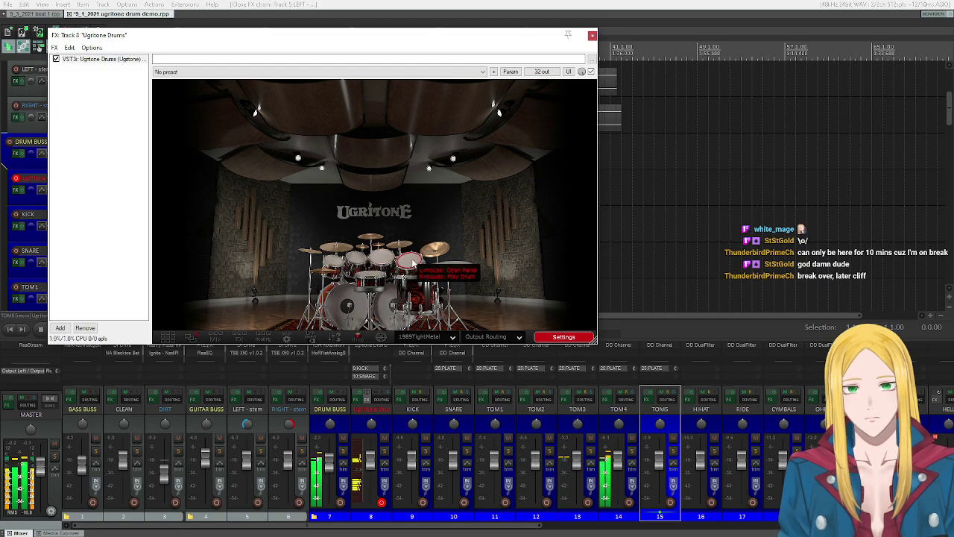
right_click(415, 298)
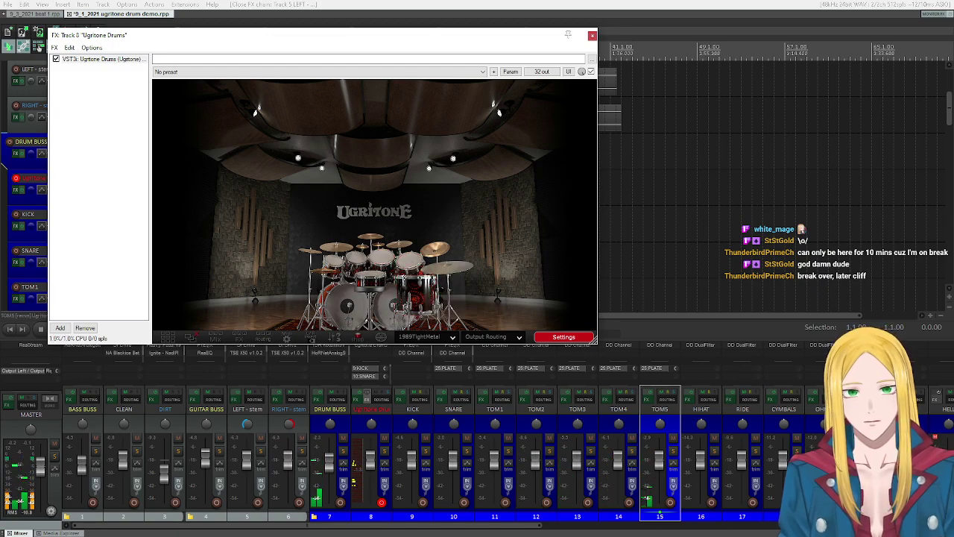
Step: Unmute the TRASH and HELL channels in the mixer
scroll(742, 527, right, 5)
drag(742, 528, 359, 532)
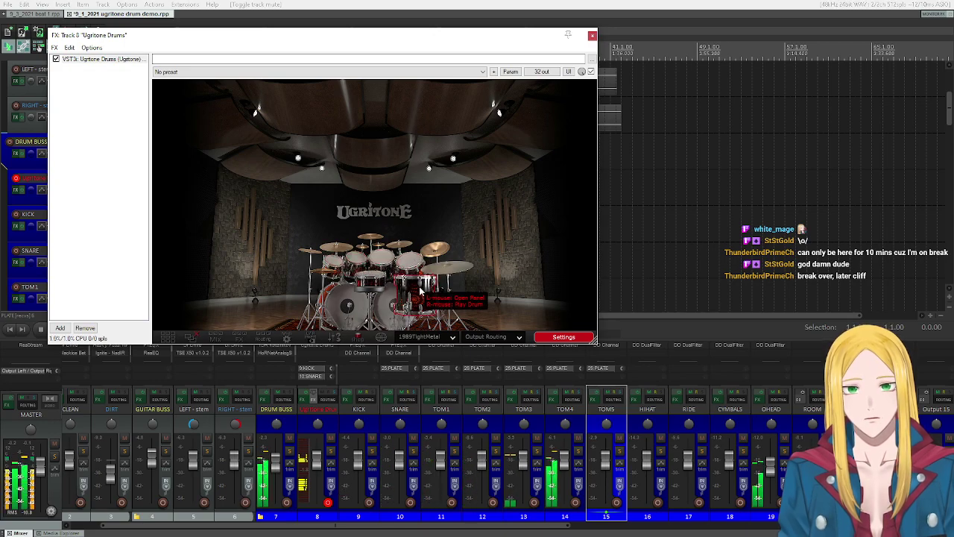
drag(457, 532, 602, 533)
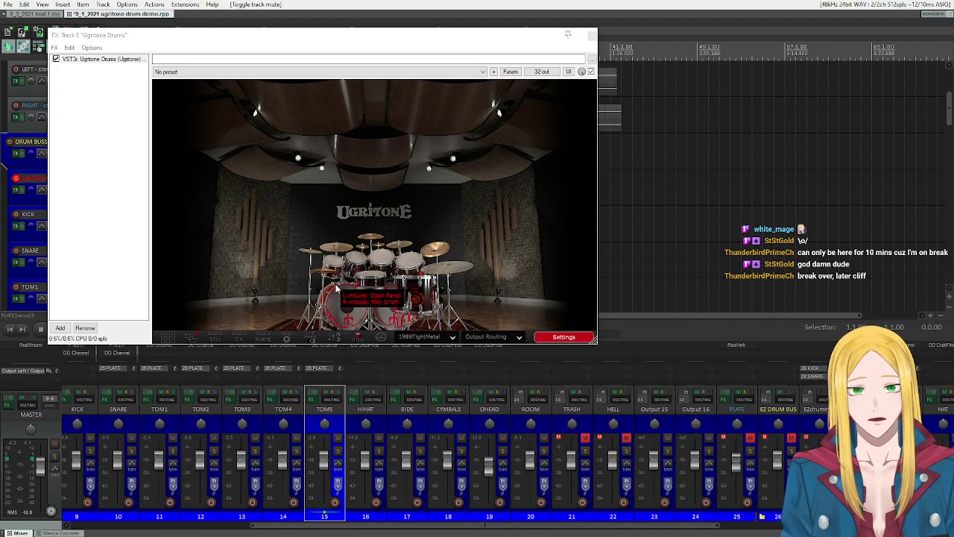
click(628, 436)
click(629, 436)
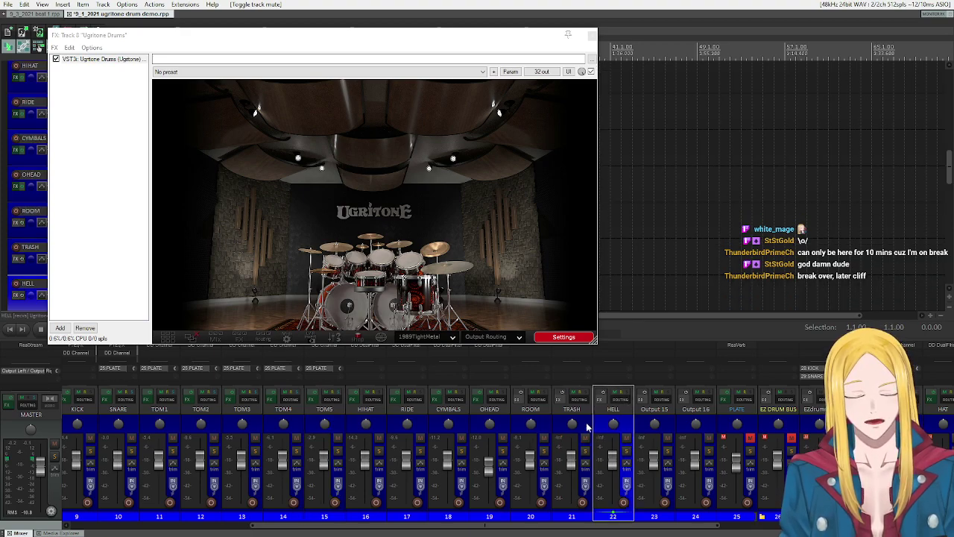
click(585, 427)
click(628, 433)
click(583, 433)
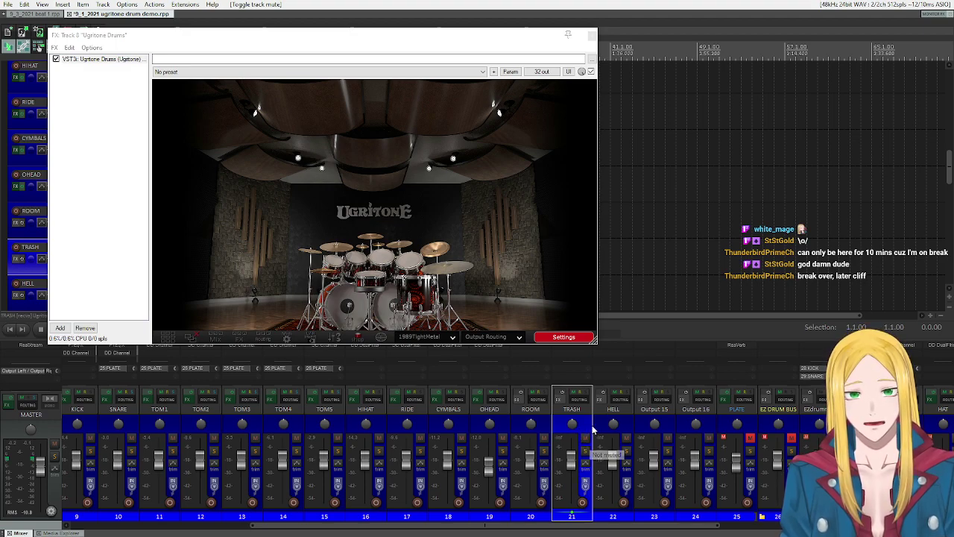
click(631, 426)
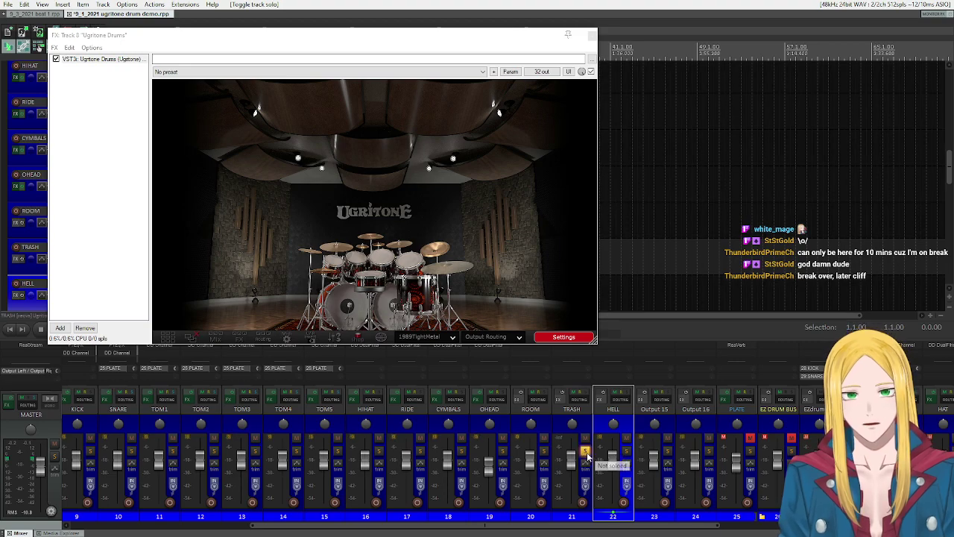
Step: Audition the kick, a tom and the snare with only the TRASH channel soloed
right_click(390, 308)
right_click(390, 308)
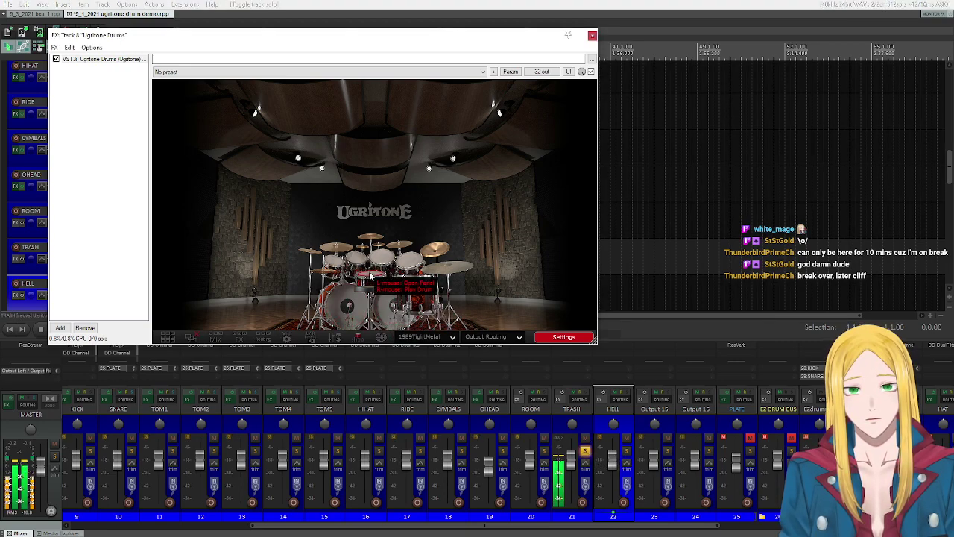
right_click(358, 262)
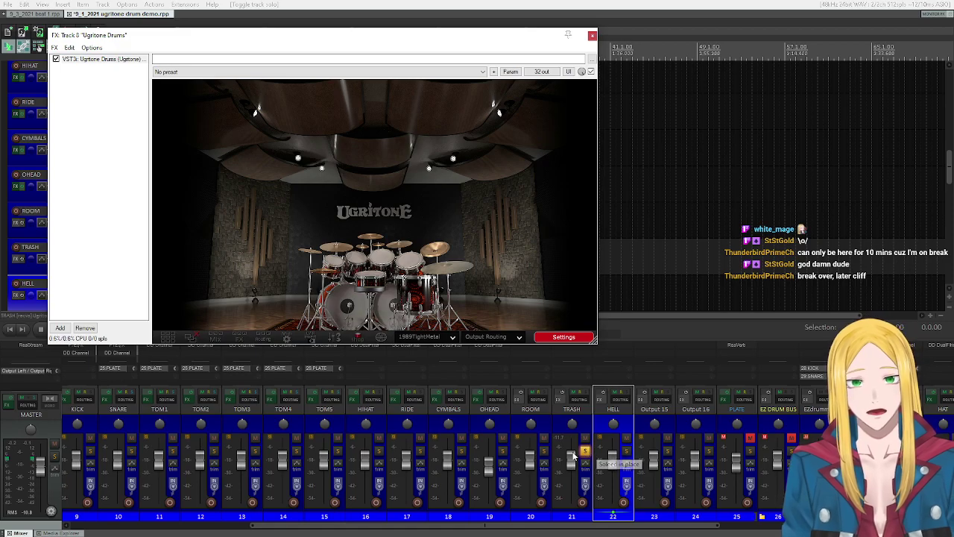
right_click(372, 278)
right_click(371, 278)
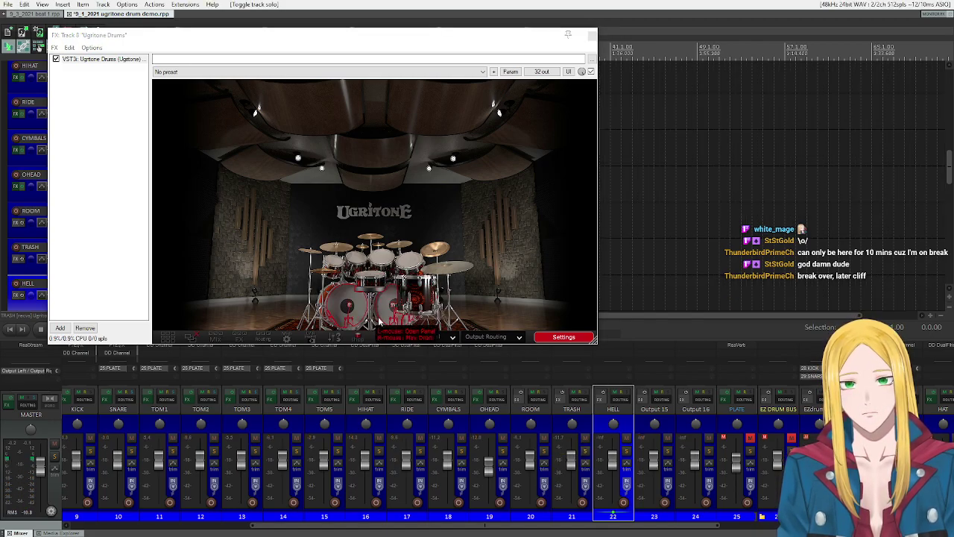
Step: Audition the kick, snare and toms with no channel soloed, so TRASH blends into the full drum mix
right_click(386, 320)
right_click(372, 279)
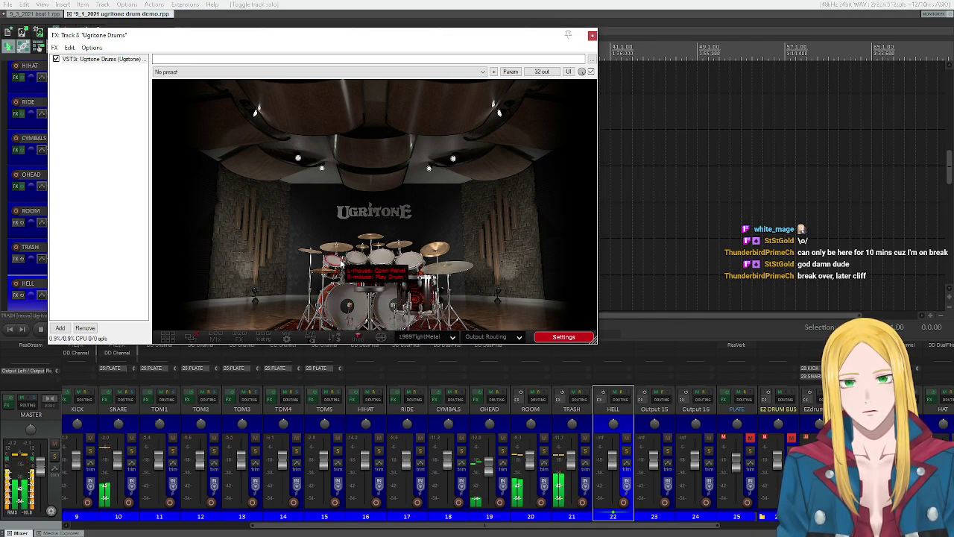
right_click(360, 262)
right_click(381, 255)
right_click(406, 260)
right_click(419, 287)
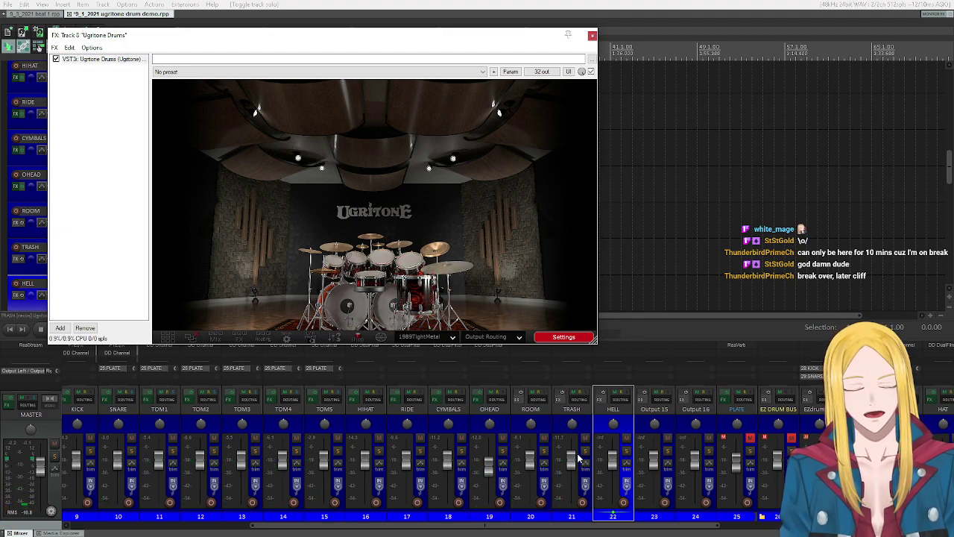
Step: Compare the kick through the TRASH channel alone and the HELL channel alone, and clear the solo
right_click(386, 312)
right_click(386, 312)
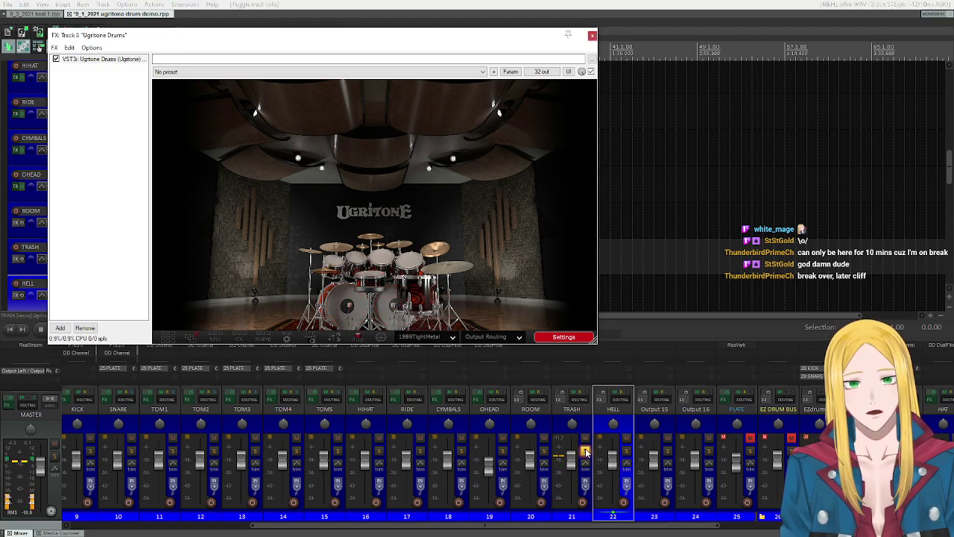
click(629, 451)
click(626, 451)
right_click(392, 304)
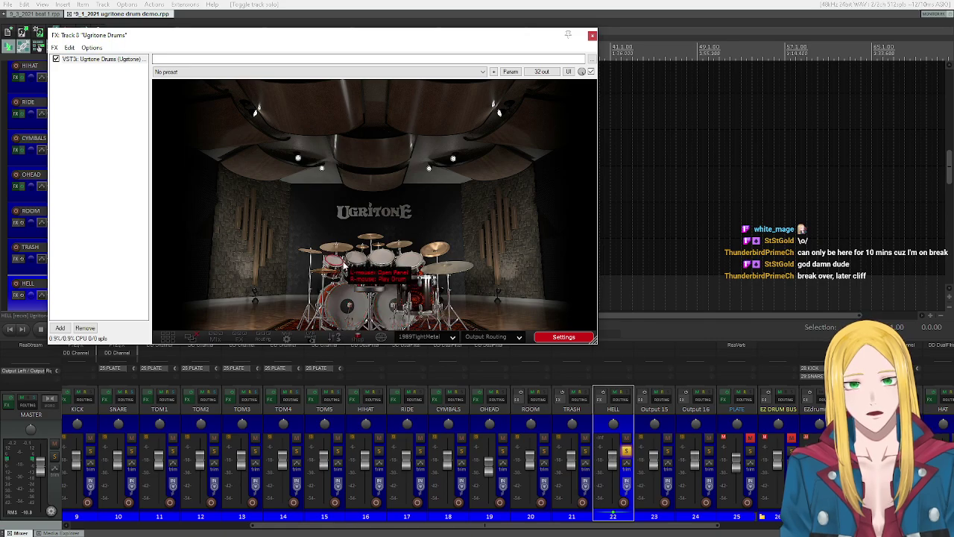
click(627, 453)
click(626, 452)
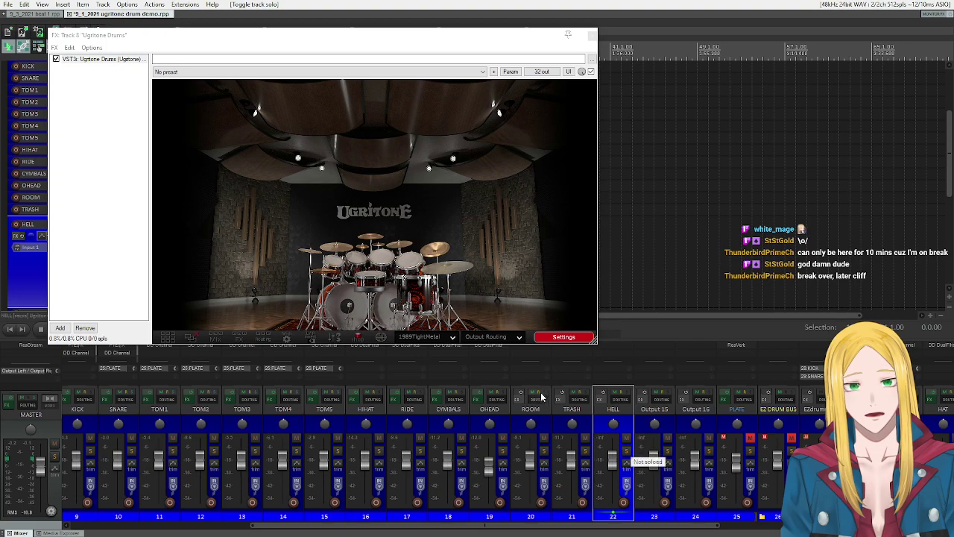
Step: Play the kick and toms once more through all the drum channels together
right_click(347, 304)
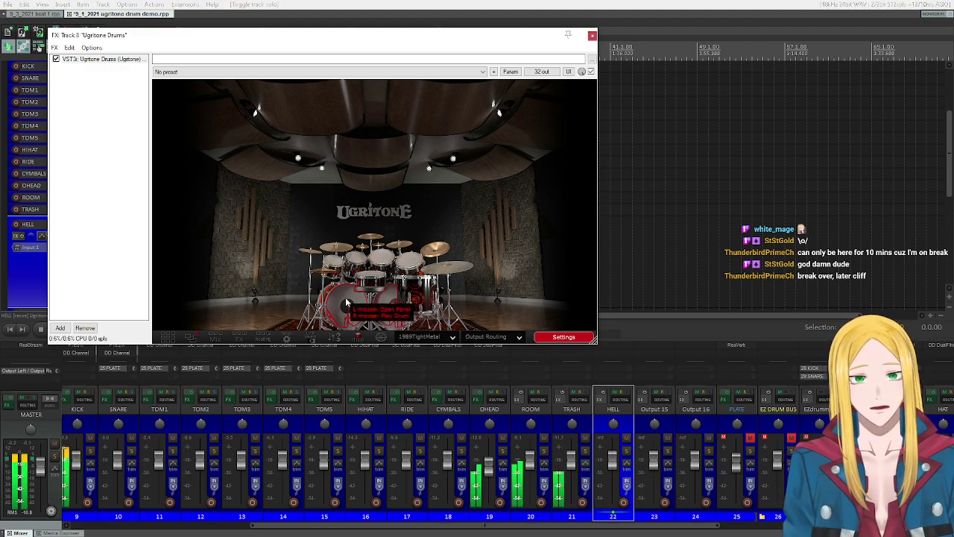
click(345, 265)
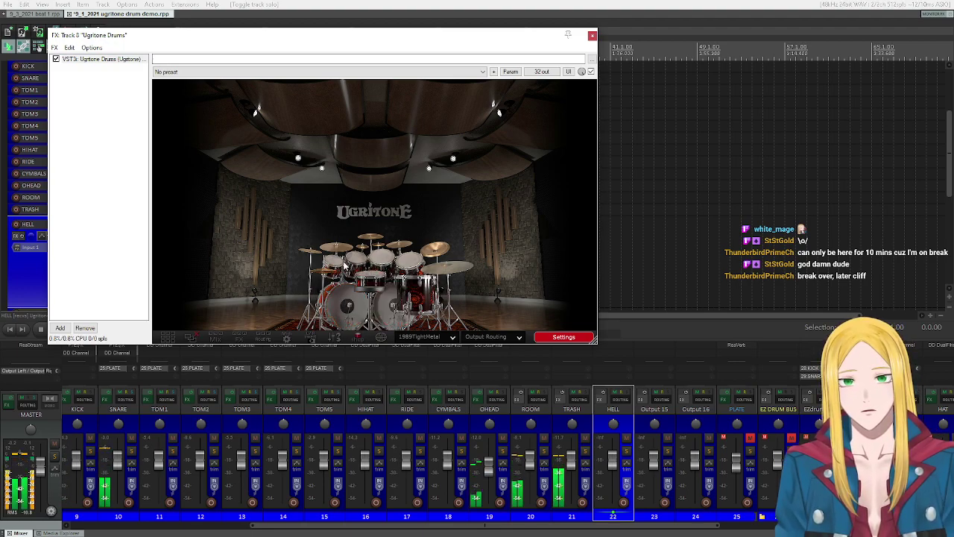
right_click(419, 265)
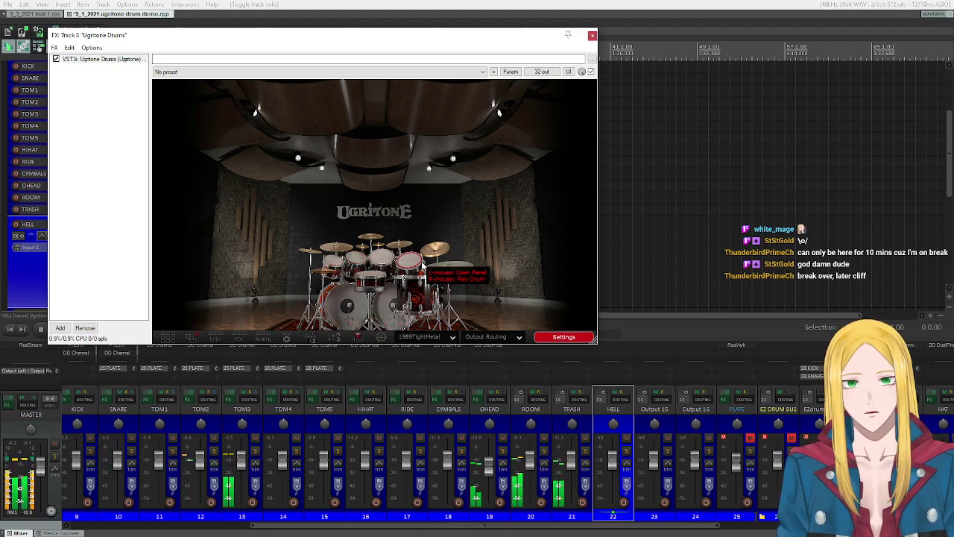
click(416, 297)
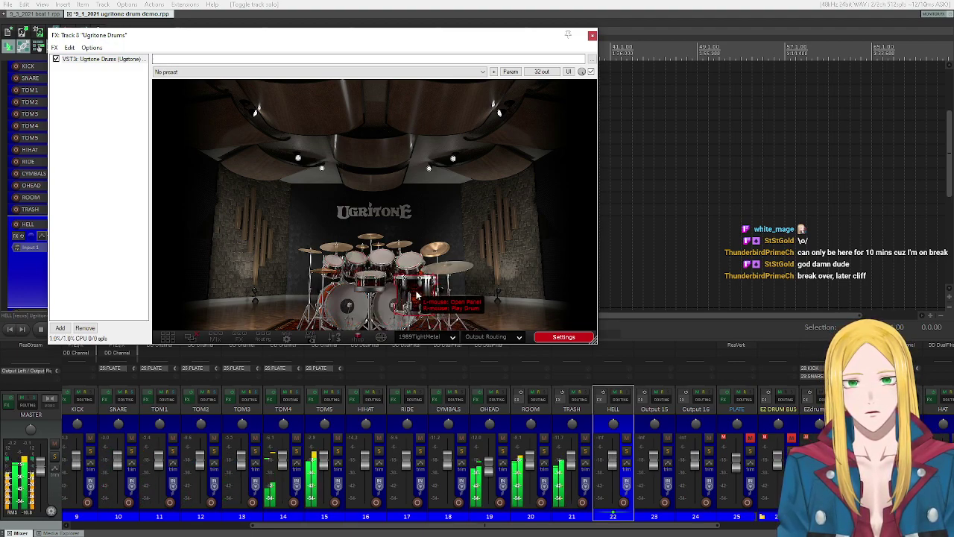
Step: Close the Ugritone Drums window and open the Dr.Drive pedal in the LEFT - stem track's FX chain
click(592, 36)
click(22, 332)
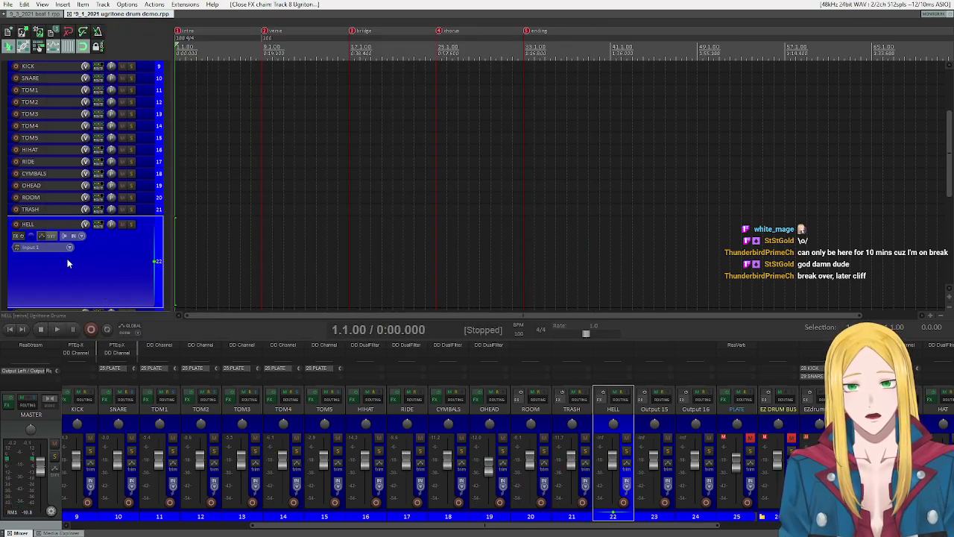
scroll(89, 186, up, 5)
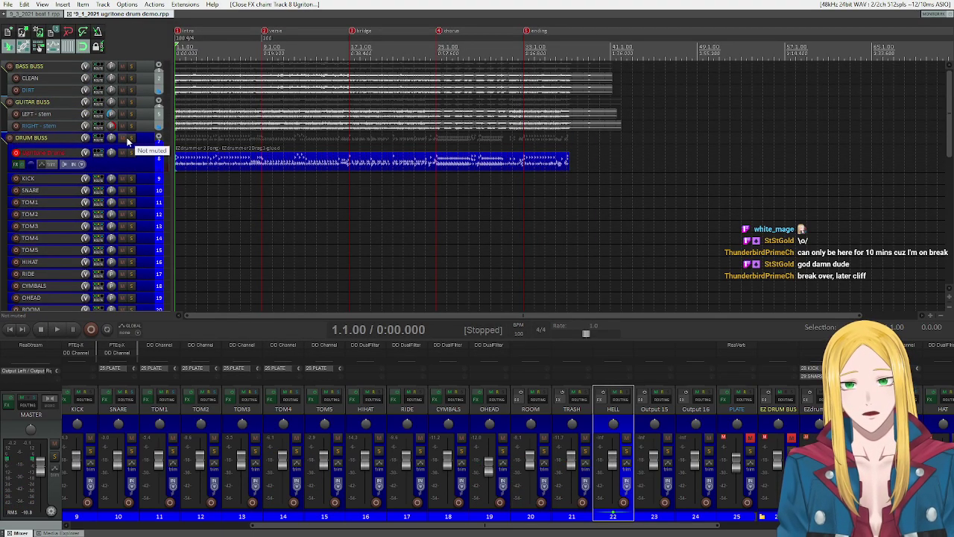
scroll(133, 150, up, 2)
scroll(133, 151, up, 5)
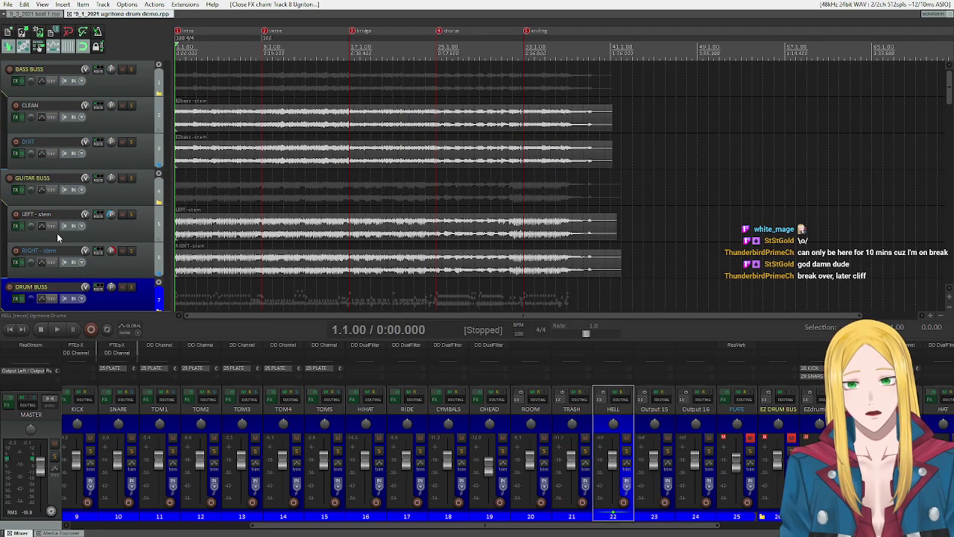
click(15, 225)
click(68, 76)
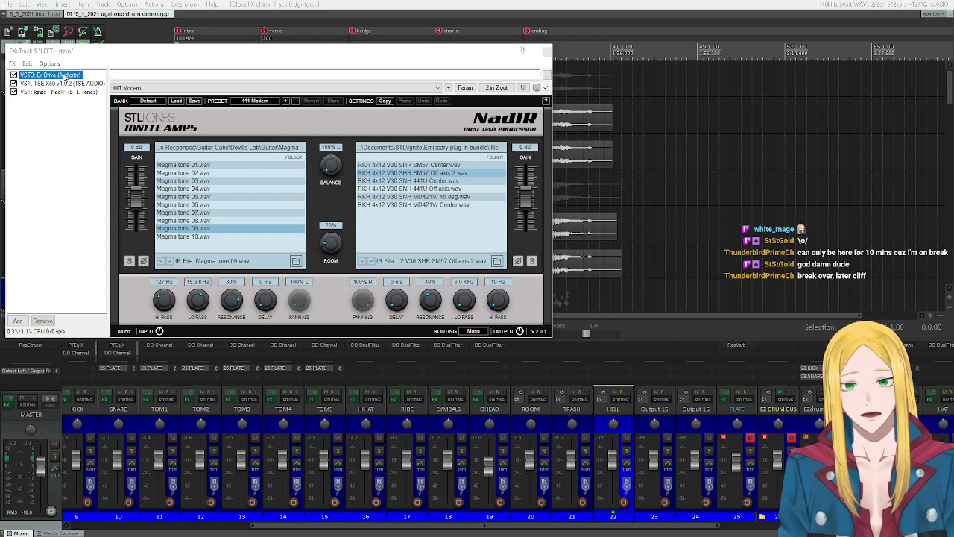
right_click(75, 75)
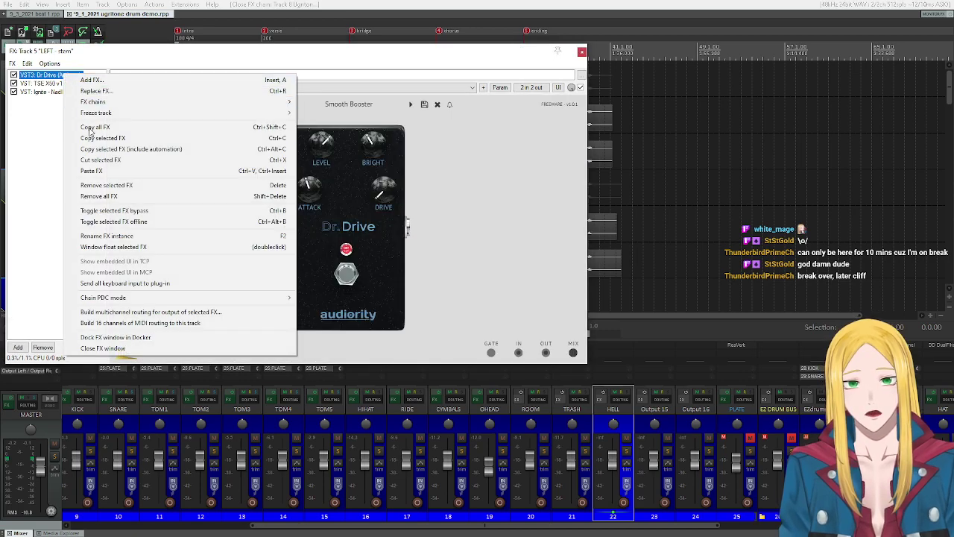
click(473, 206)
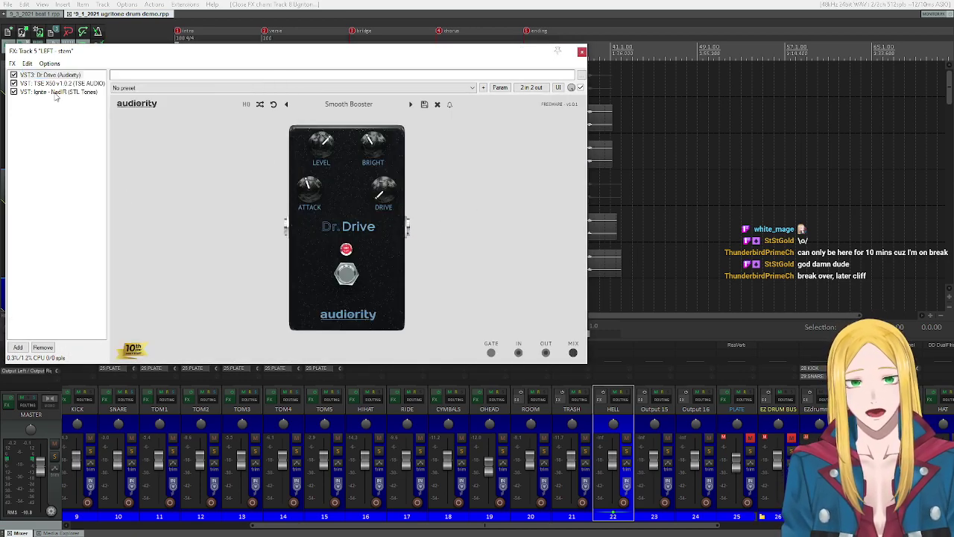
Step: Replace Dr.Drive on the LEFT - stem track with TSE 808 v2.0, setting its volume to maximum and drive to minimum
right_click(70, 76)
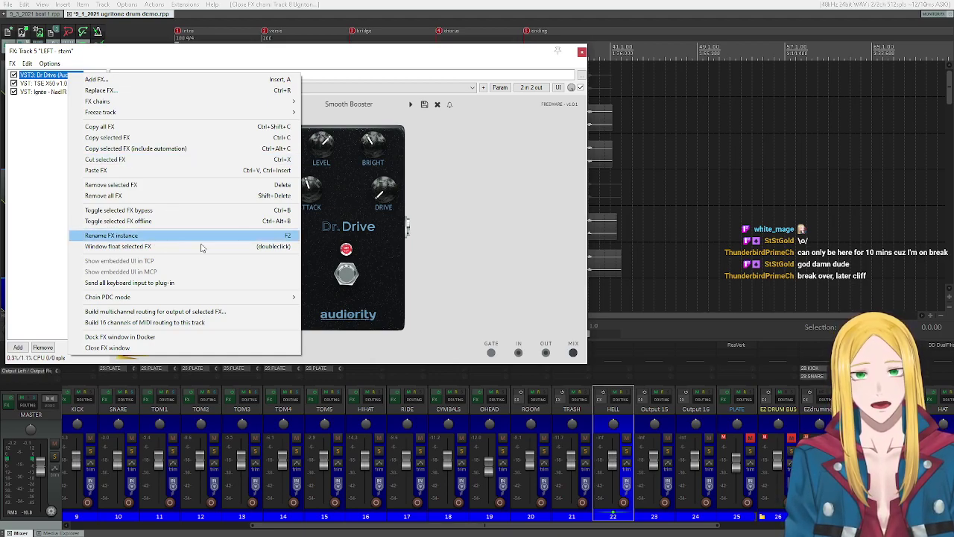
click(113, 90)
text(tse)
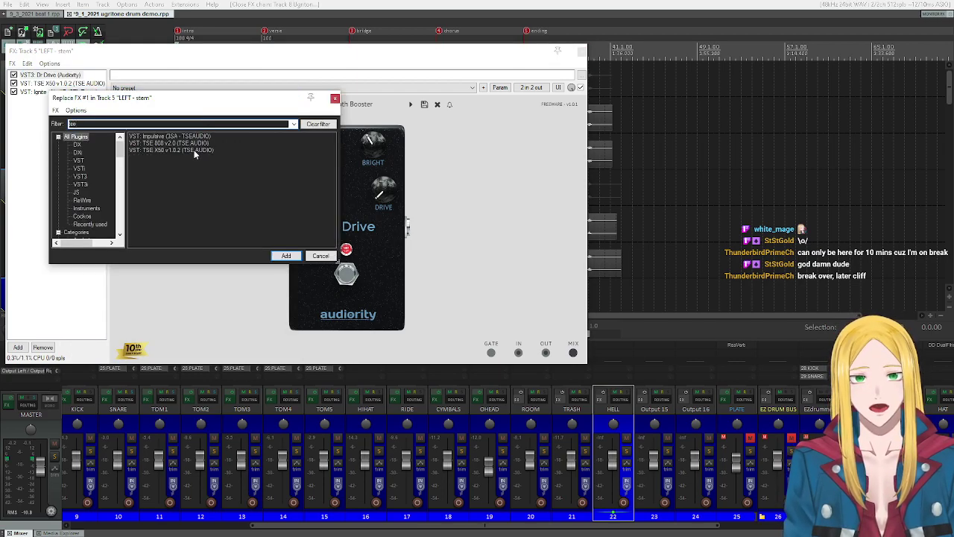
double_click(170, 143)
drag(185, 118, 186, 105)
drag(132, 119, 119, 135)
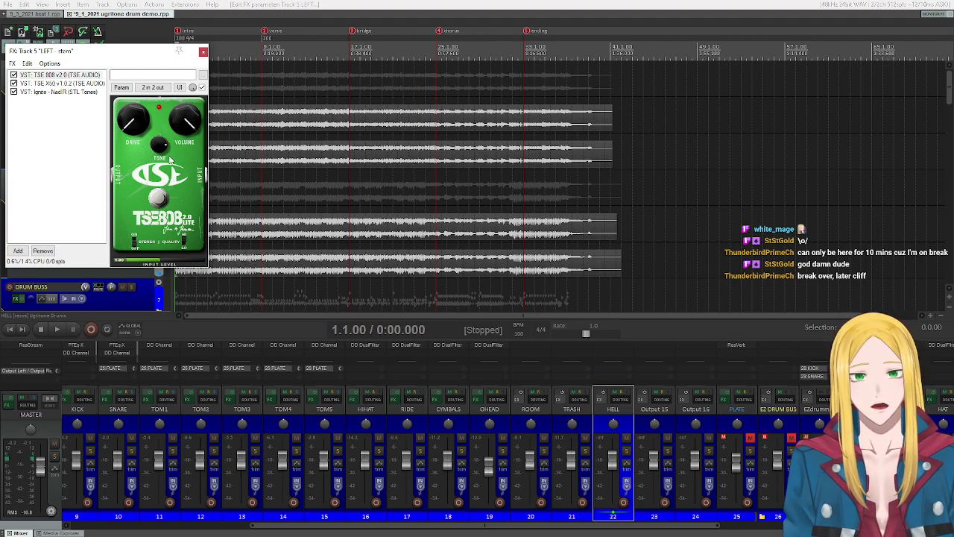
Step: Replace the TSE X50 amp on the LEFT - stem track with TSE X30 v1.6 Syl (x86)
click(46, 83)
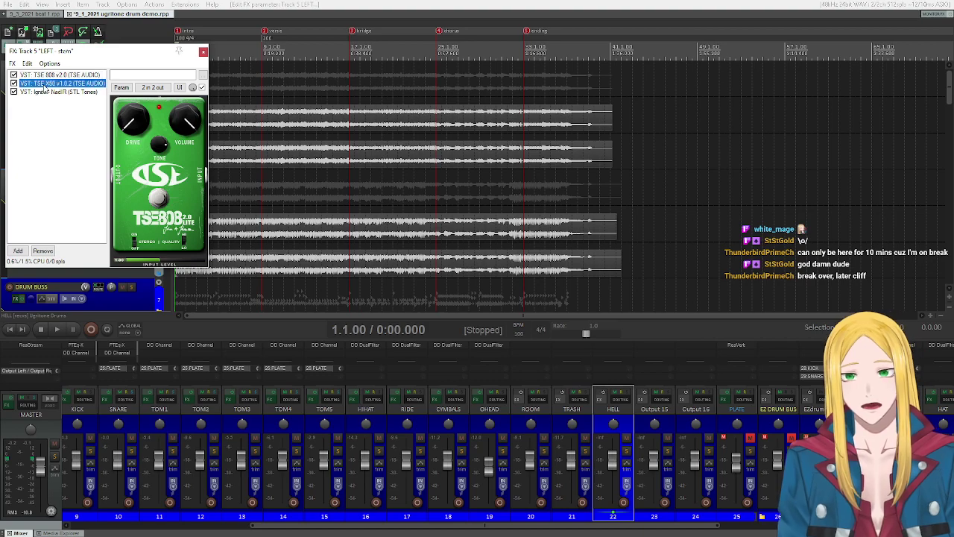
right_click(55, 83)
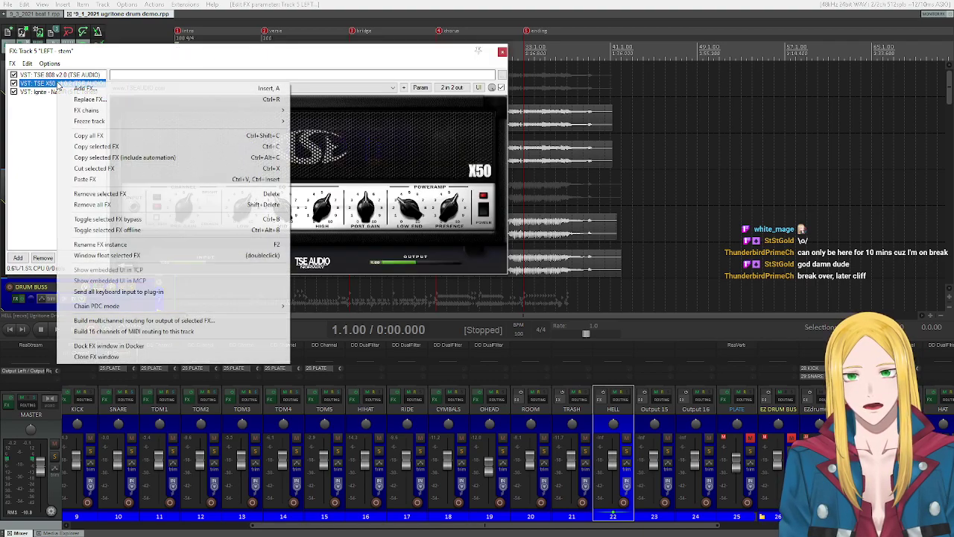
click(97, 99)
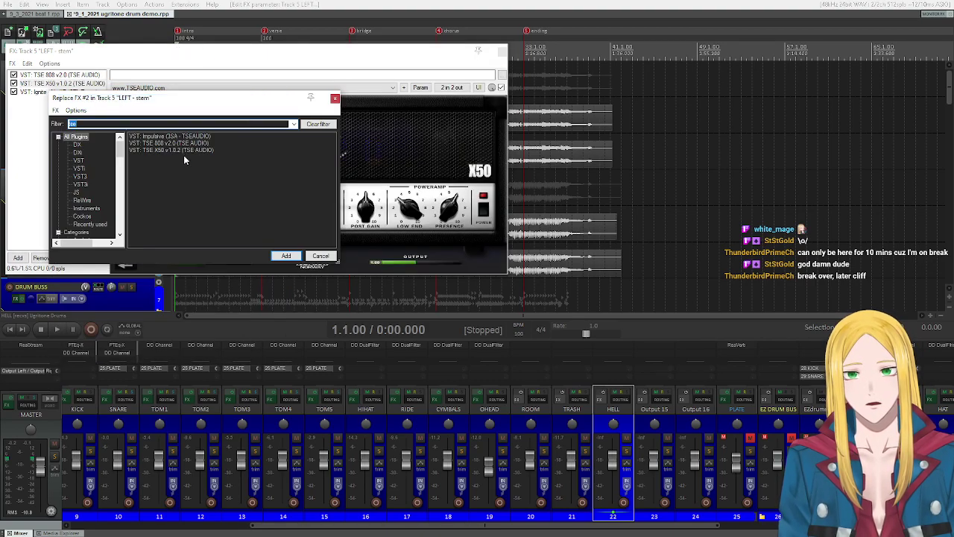
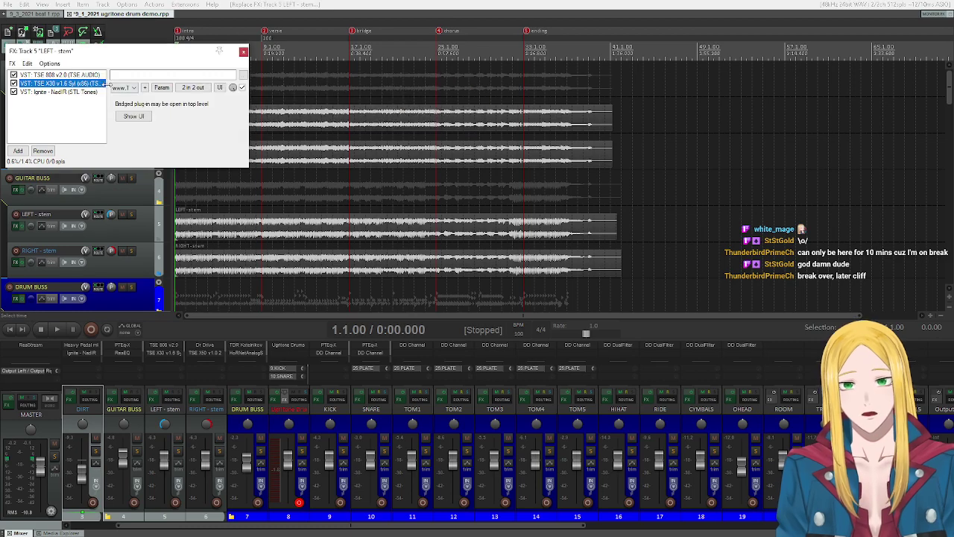
Step: In NadIR, load justice_LR_Stereo_IR.wav from the Metallica classics IRs 2.1 folder into the first cabinet slot
click(54, 92)
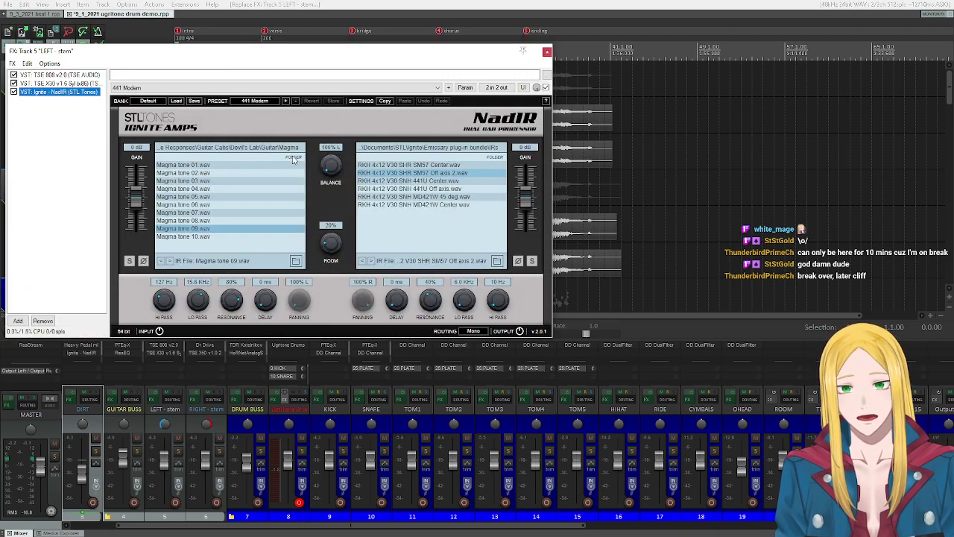
double_click(294, 158)
double_click(294, 158)
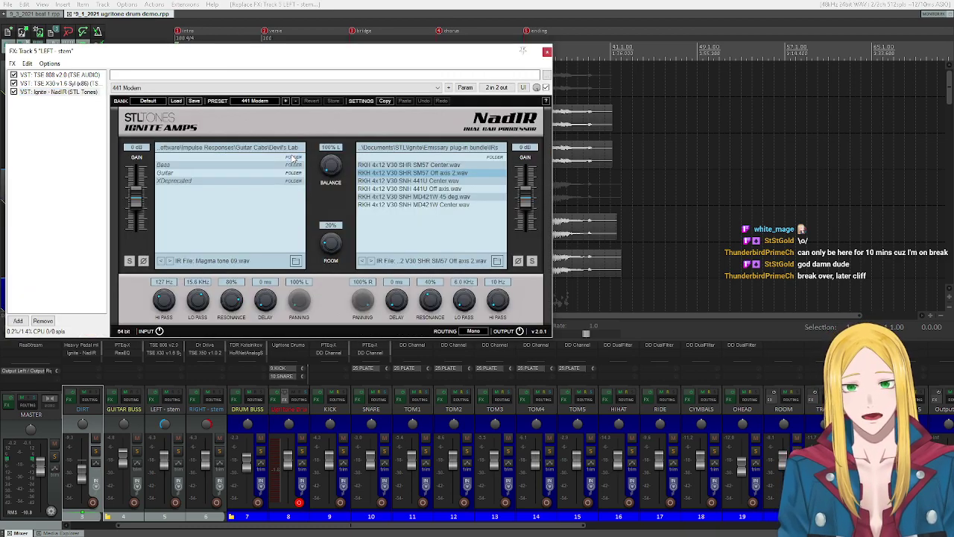
double_click(293, 158)
scroll(230, 192, down, 3)
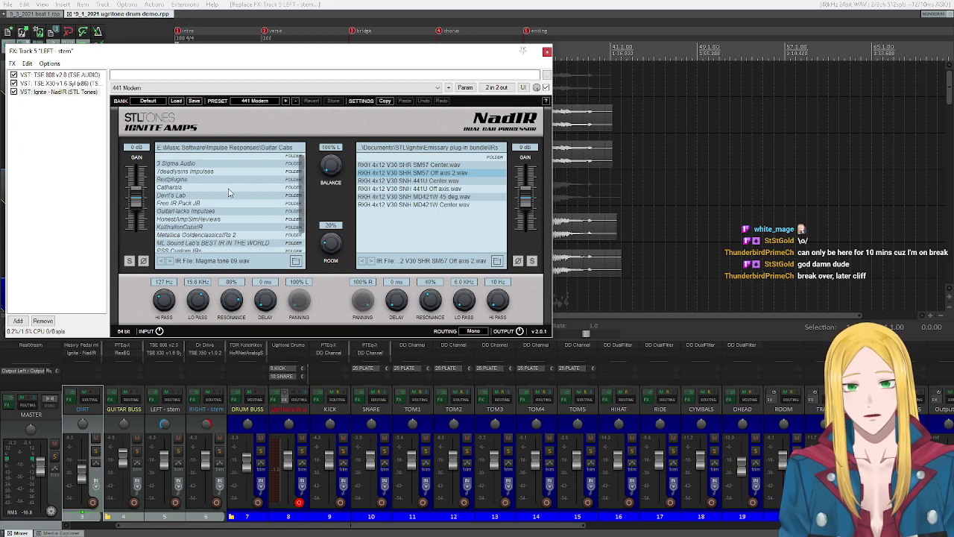
click(193, 224)
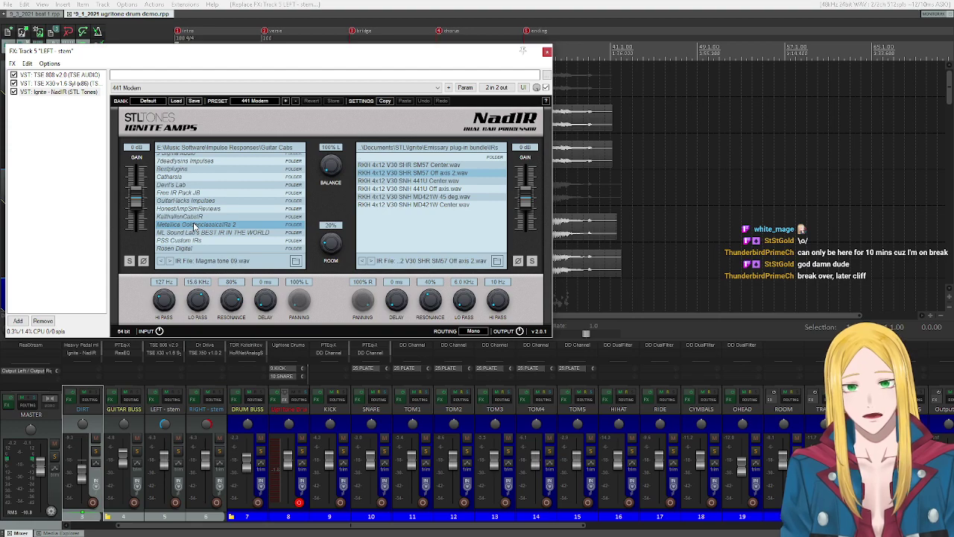
double_click(194, 225)
double_click(214, 172)
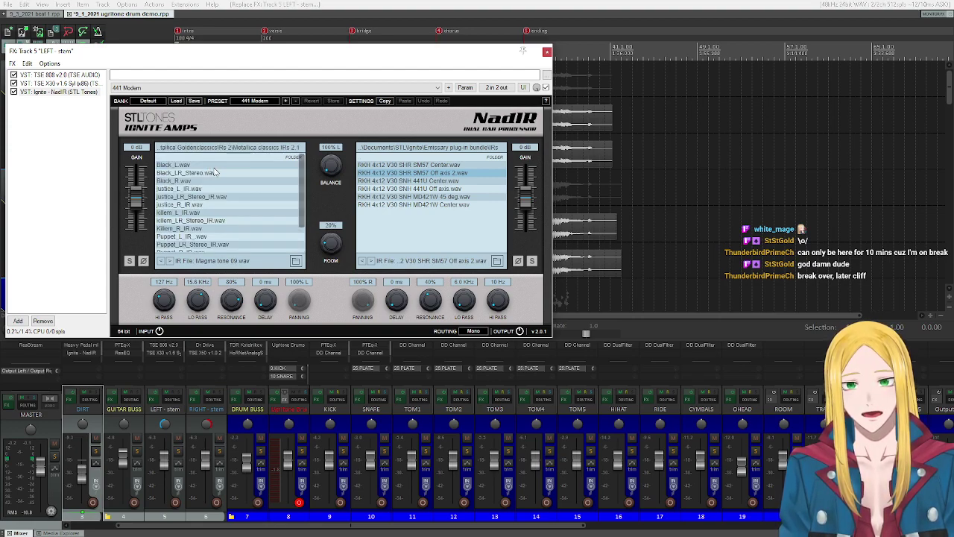
scroll(233, 195, down, 3)
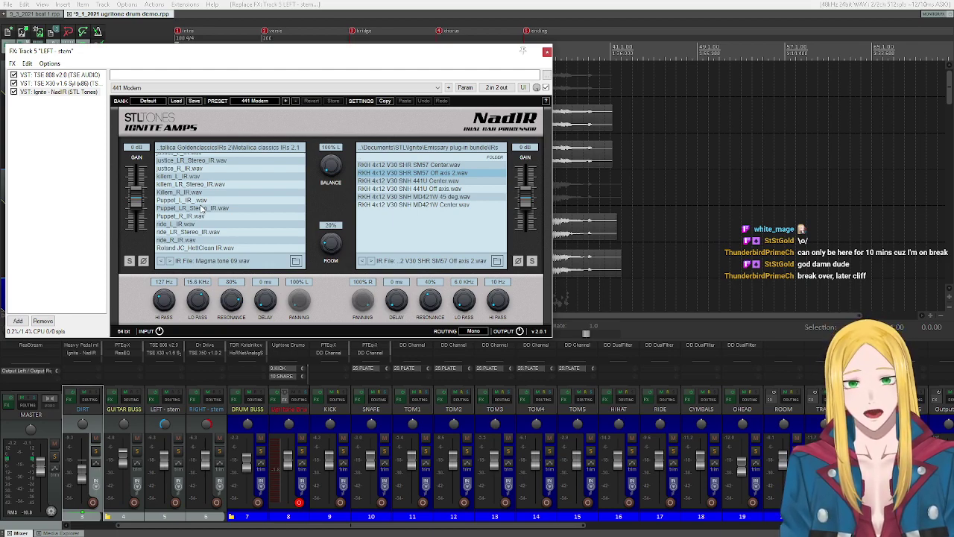
scroll(201, 208, up, 3)
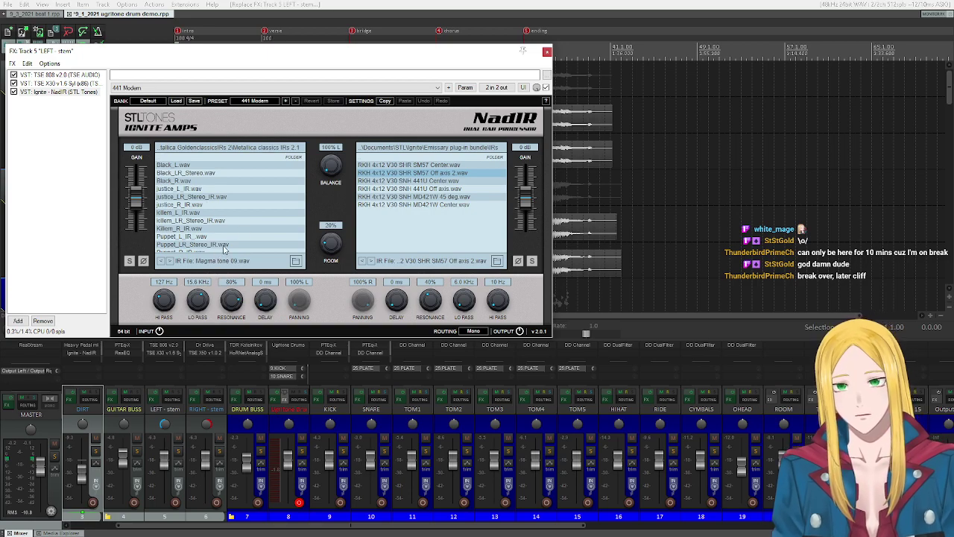
click(208, 199)
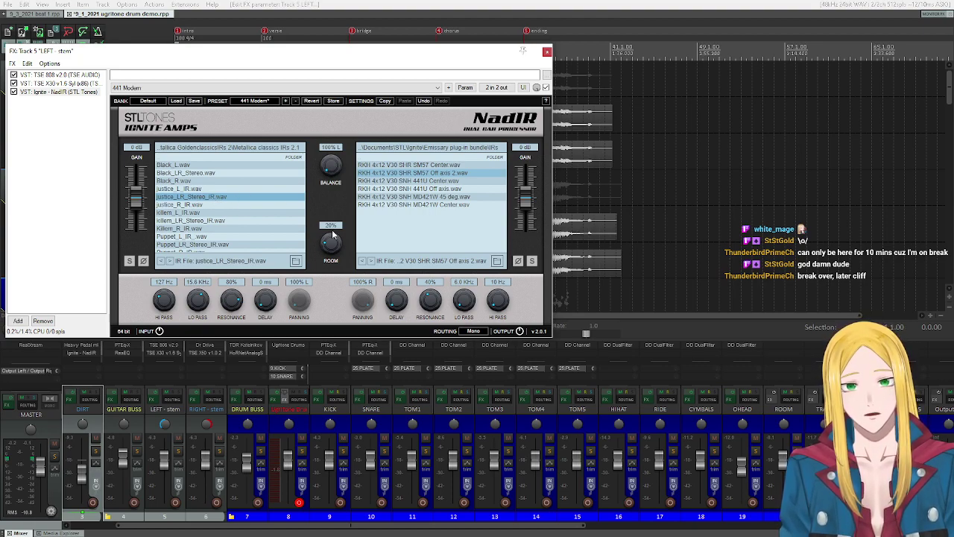
Step: Set NadIR's room to 0% and the first cabinet's low pass to 22.0 kHz, high pass to 10 Hz and resonance to 0%
drag(333, 246, 333, 261)
scroll(202, 299, up, 3)
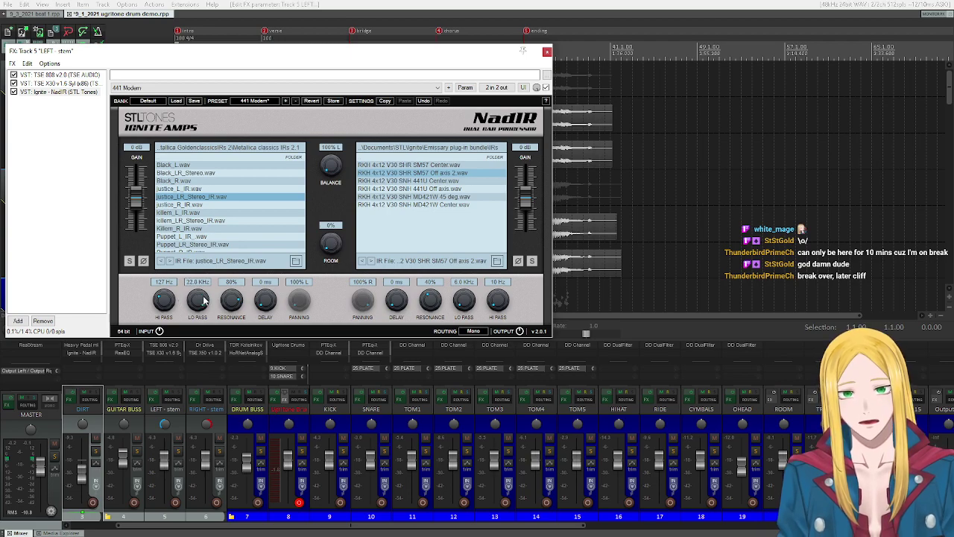
scroll(160, 300, down, 5)
scroll(224, 302, down, 5)
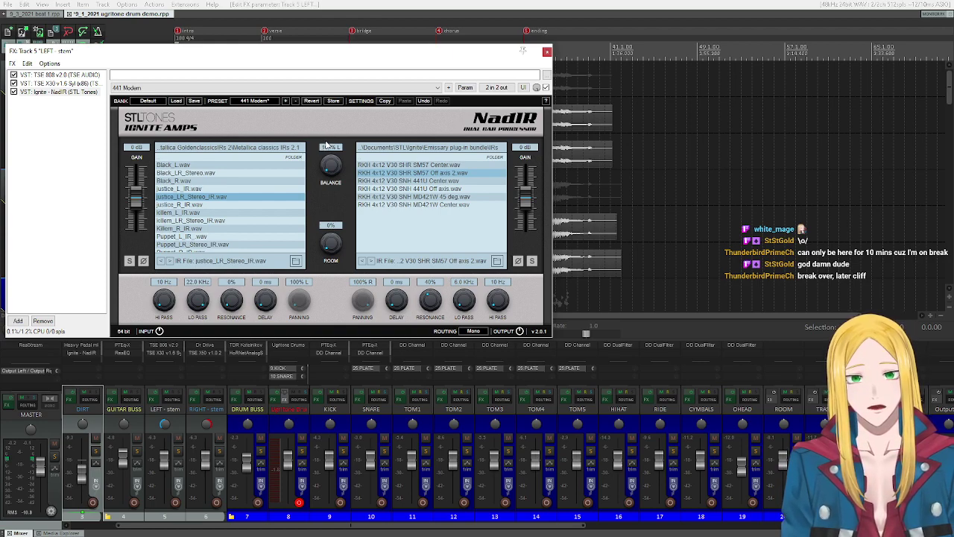
Step: Copy all three plugins from the LEFT - stem track and use them to replace the RIGHT - stem track's entire FX chain
drag(71, 151, 51, 88)
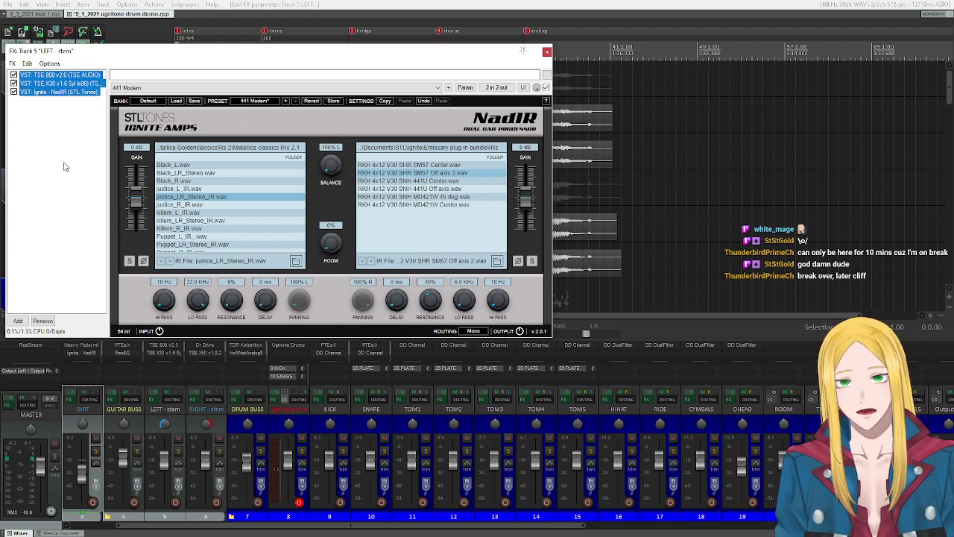
click(546, 51)
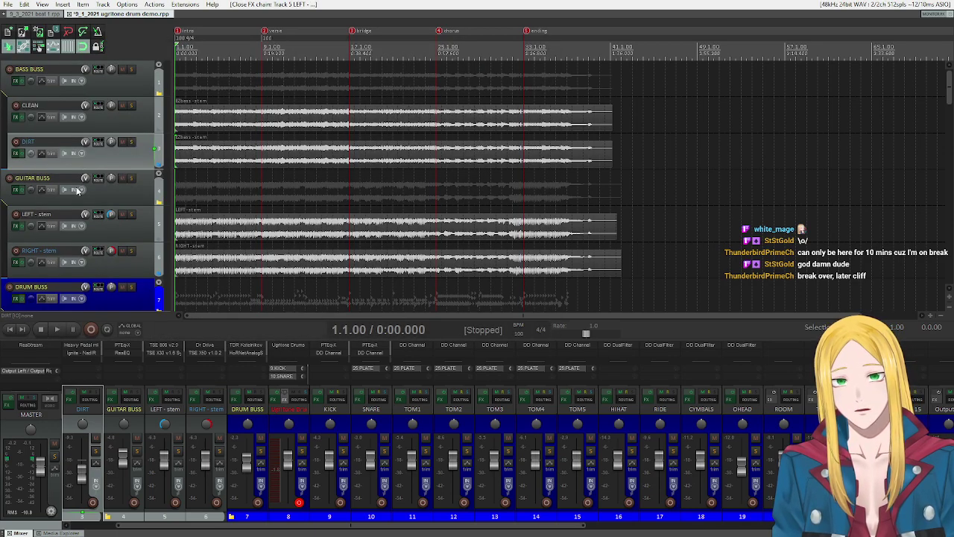
click(19, 156)
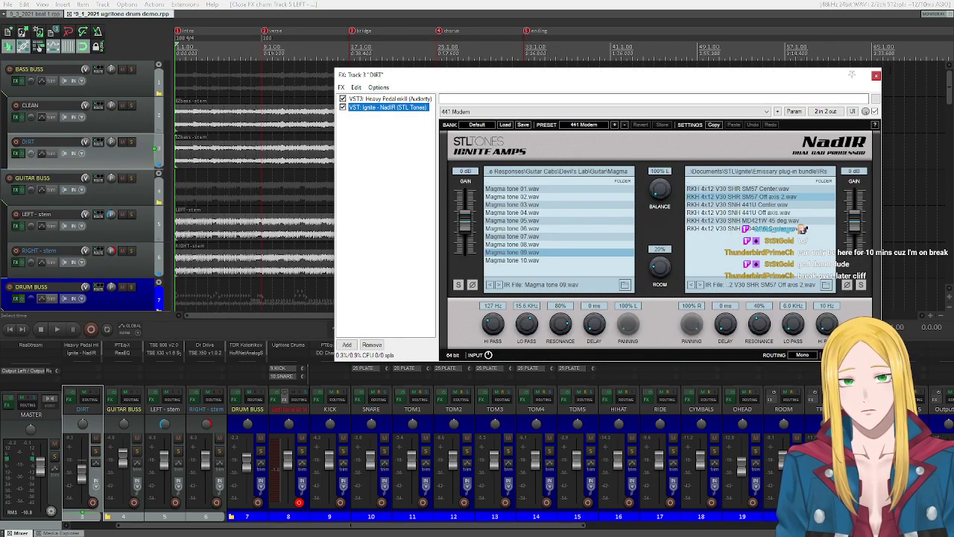
click(876, 76)
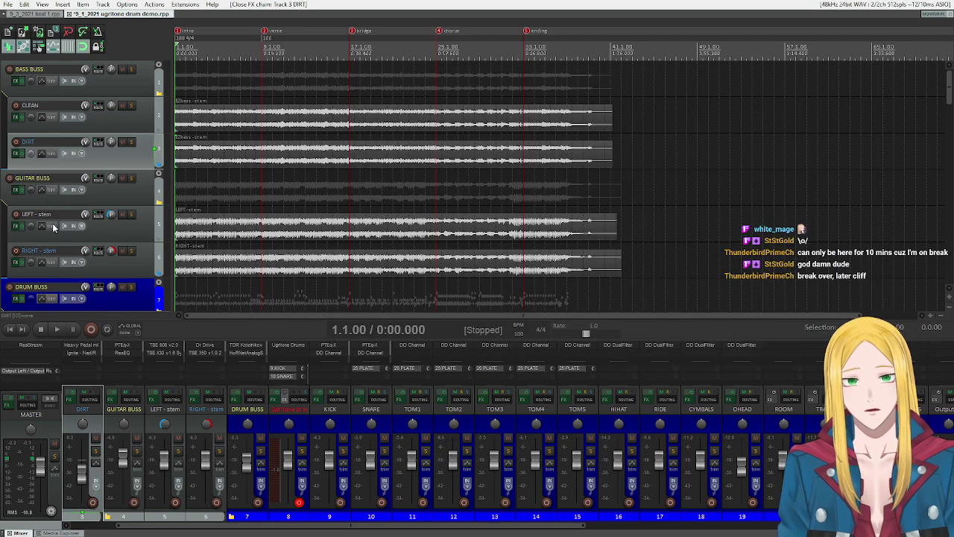
click(16, 262)
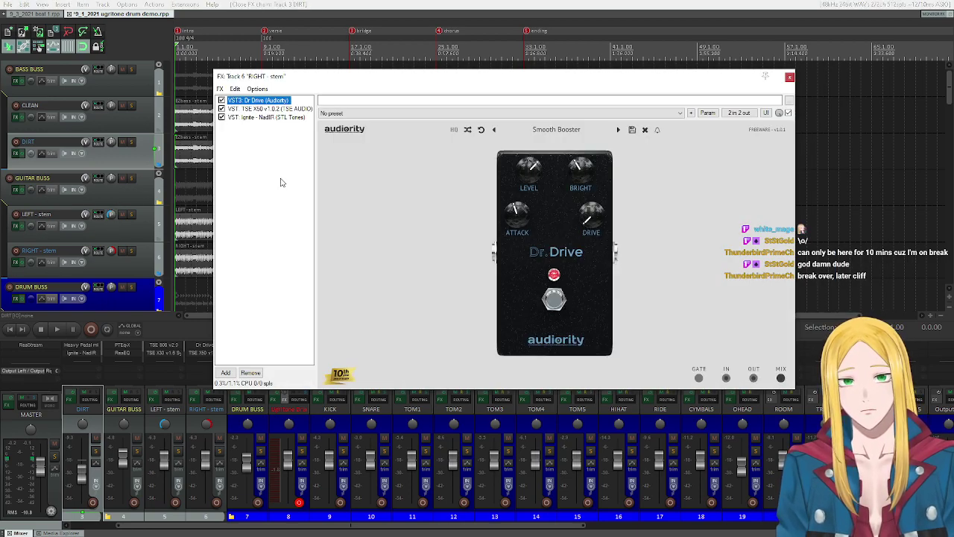
key(ctrl+a)
click(250, 372)
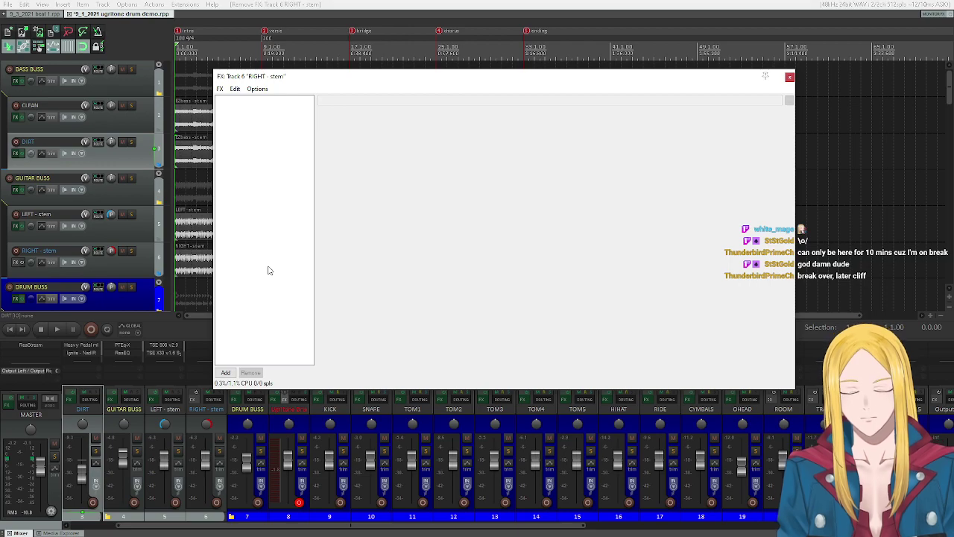
key(ctrl+v)
click(410, 77)
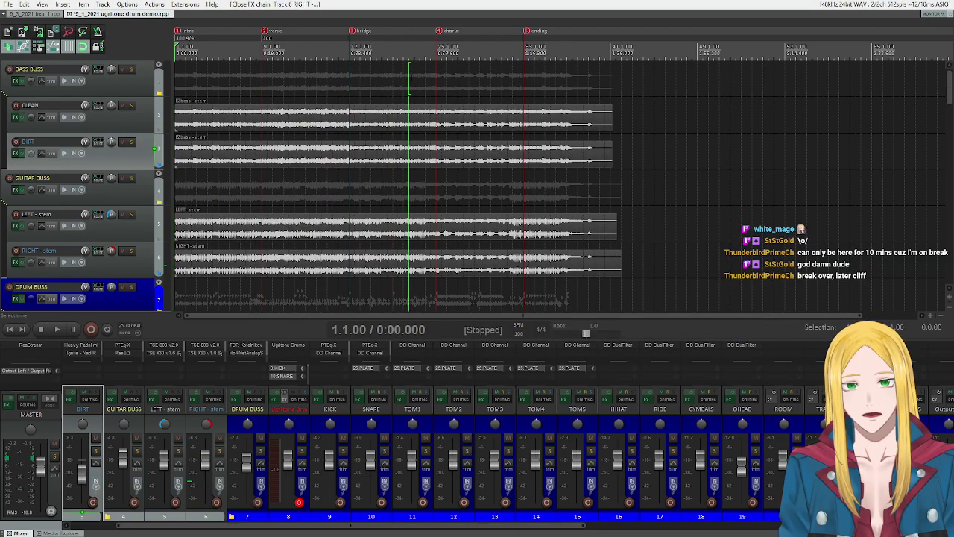
Step: Check NadIR in the LEFT - stem track's FX chain, close it and play the song from the start
click(15, 225)
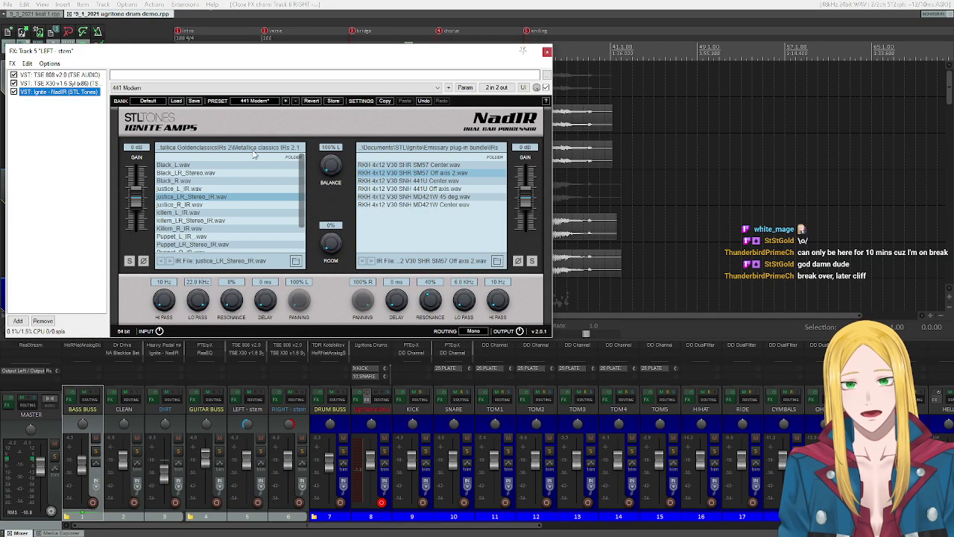
click(547, 52)
click(10, 329)
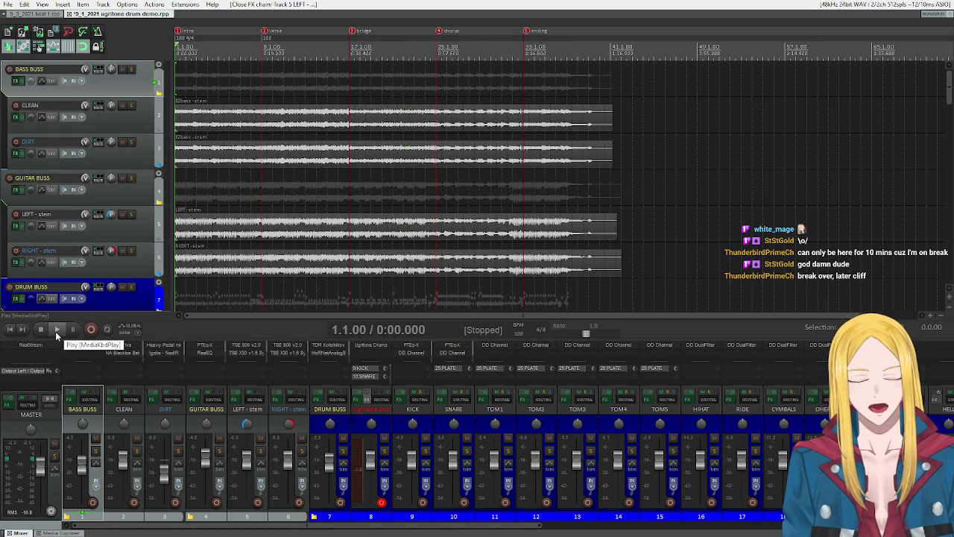
click(55, 331)
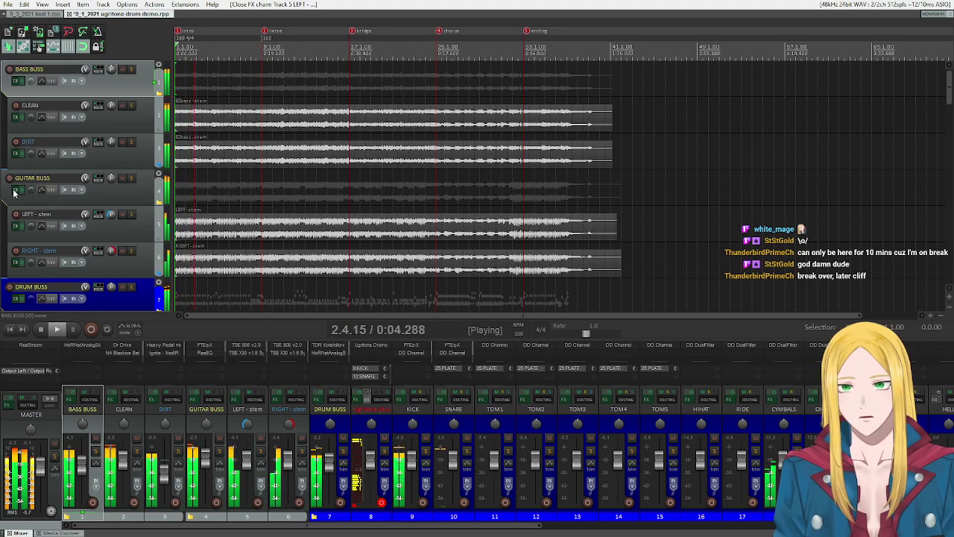
Step: Lower the BASS BUSS and GUITAR BUSS faders during playback, stop the song and readjust the BASS BUSS level
drag(80, 467, 83, 478)
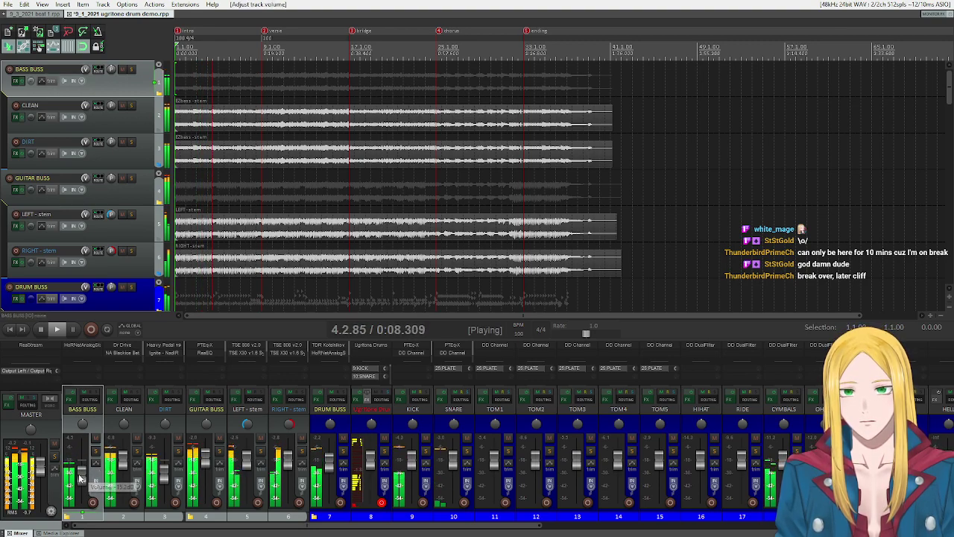
drag(207, 463, 209, 468)
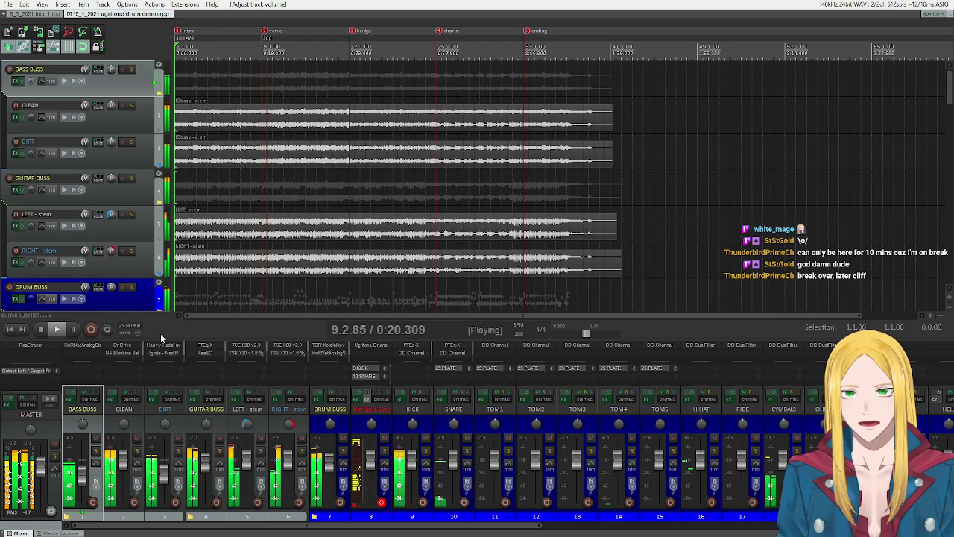
mouse_move(84, 485)
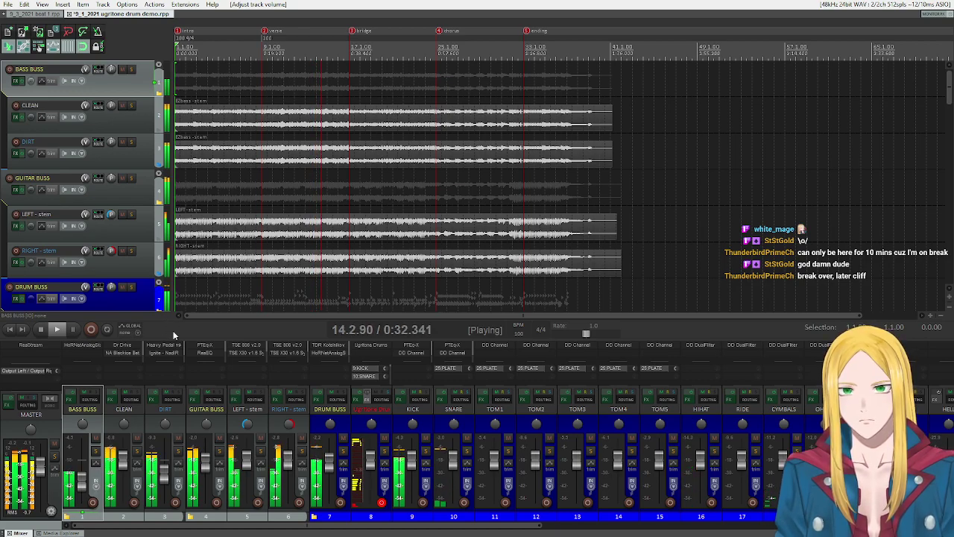
click(41, 329)
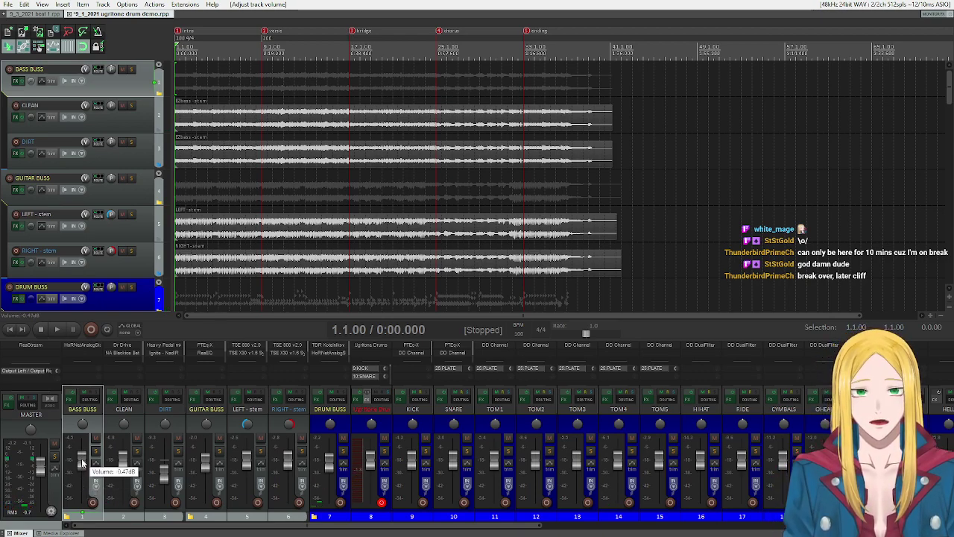
scroll(83, 462, down, 4)
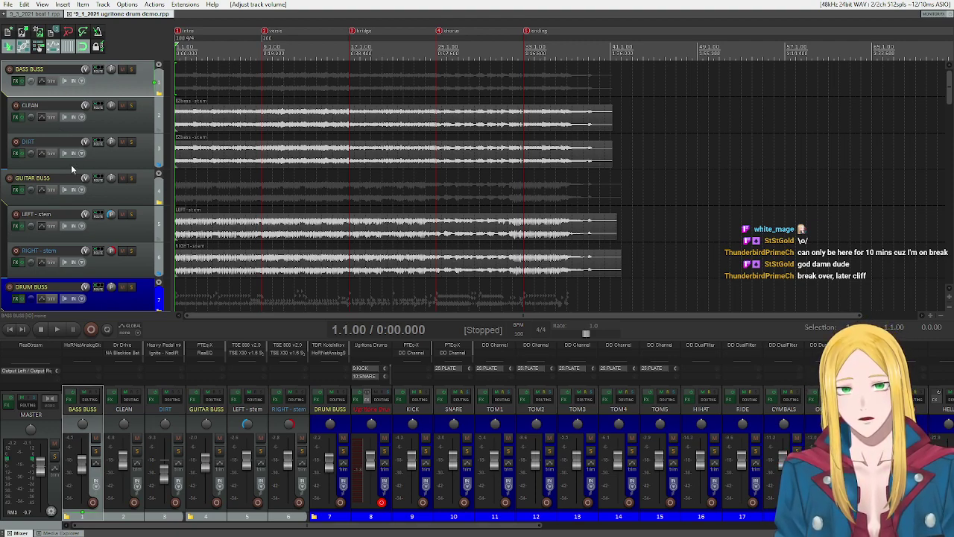
Step: Load the 1984Bellz preset from the Speed Metal kits in the Ugritone Drums plugin
click(106, 150)
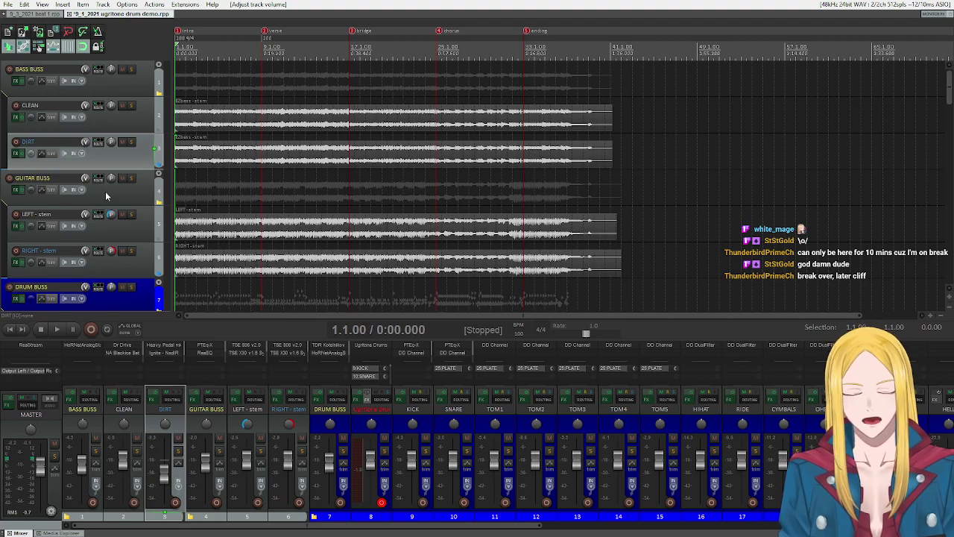
scroll(105, 192, down, 3)
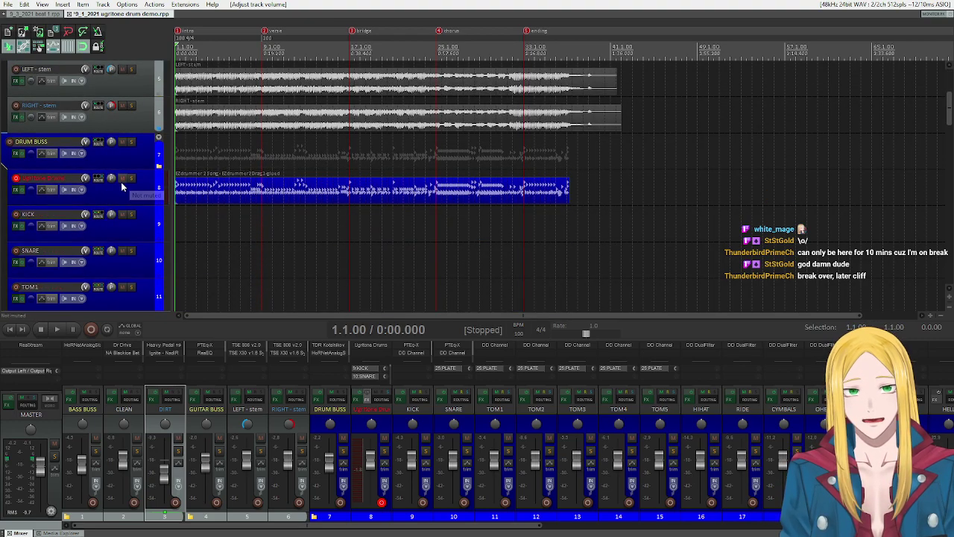
scroll(119, 198, down, 2)
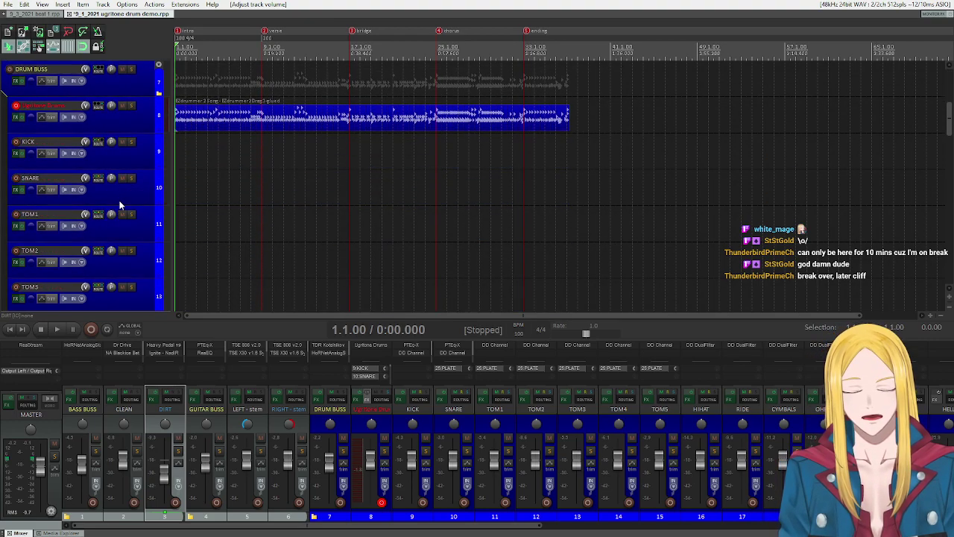
scroll(126, 157, up, 1)
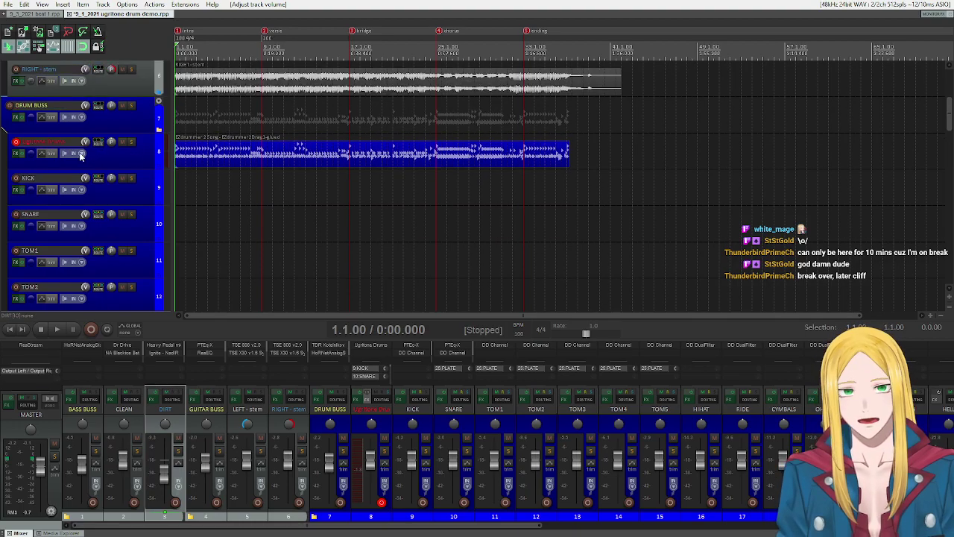
click(15, 154)
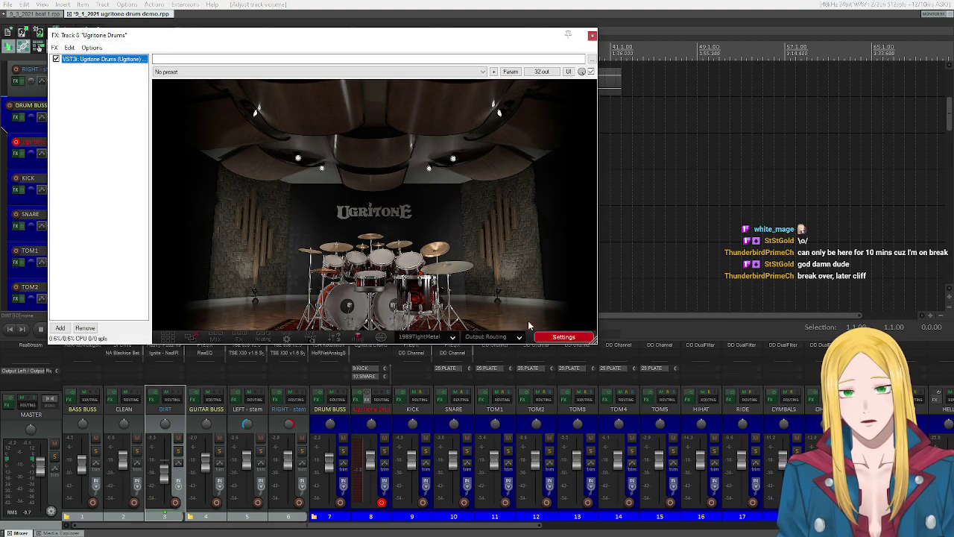
click(455, 339)
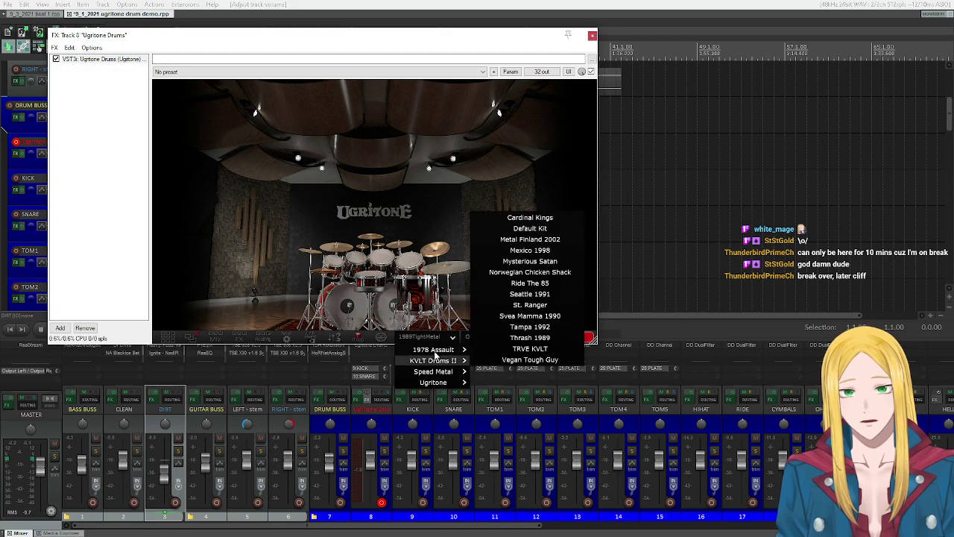
mouse_move(440, 371)
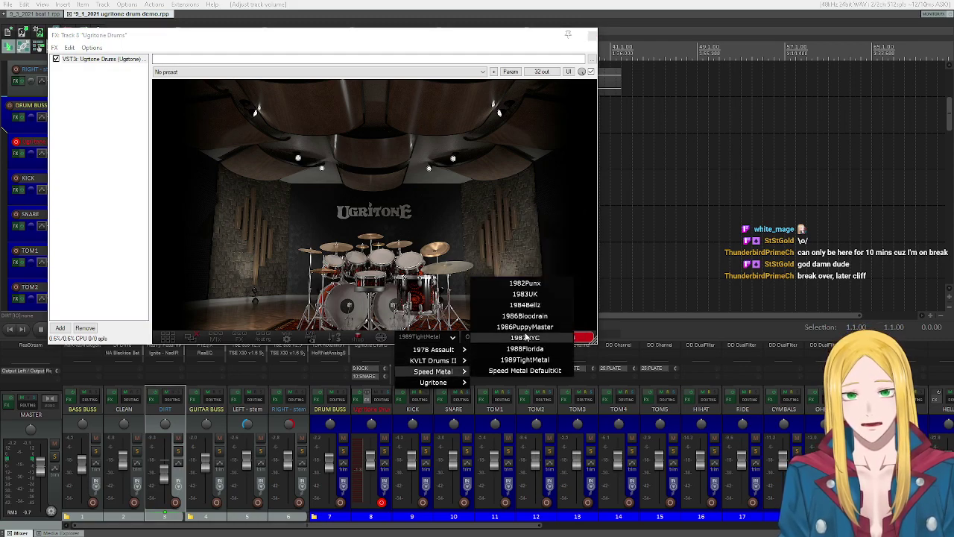
click(537, 305)
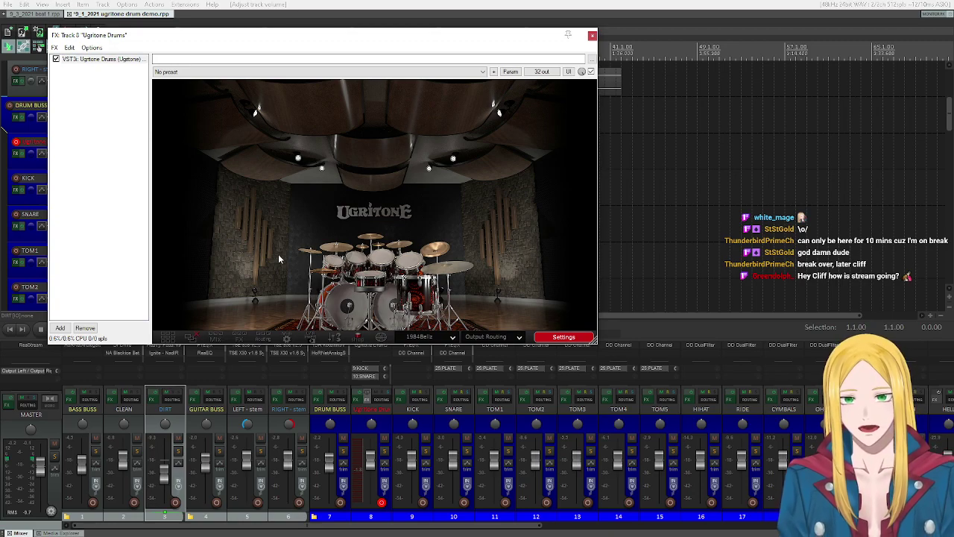
click(421, 339)
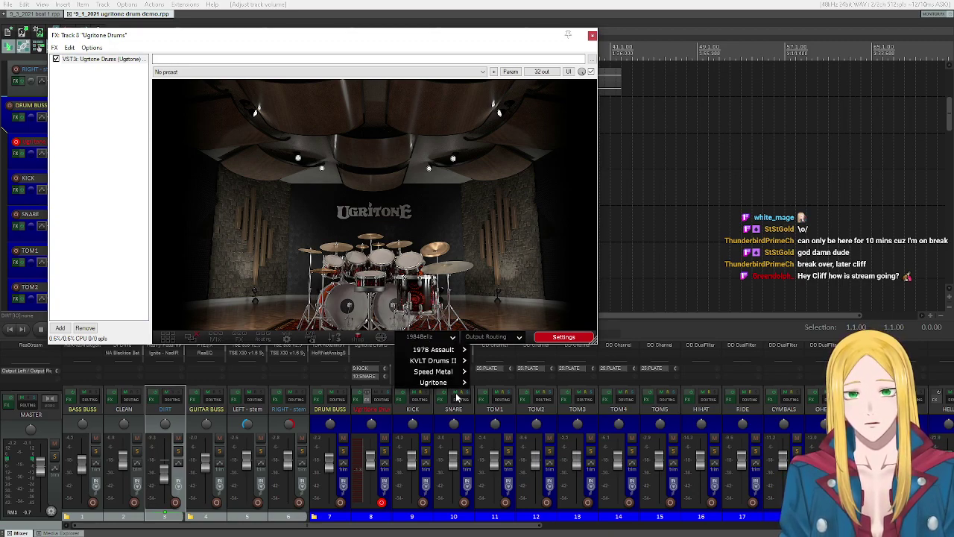
mouse_move(458, 371)
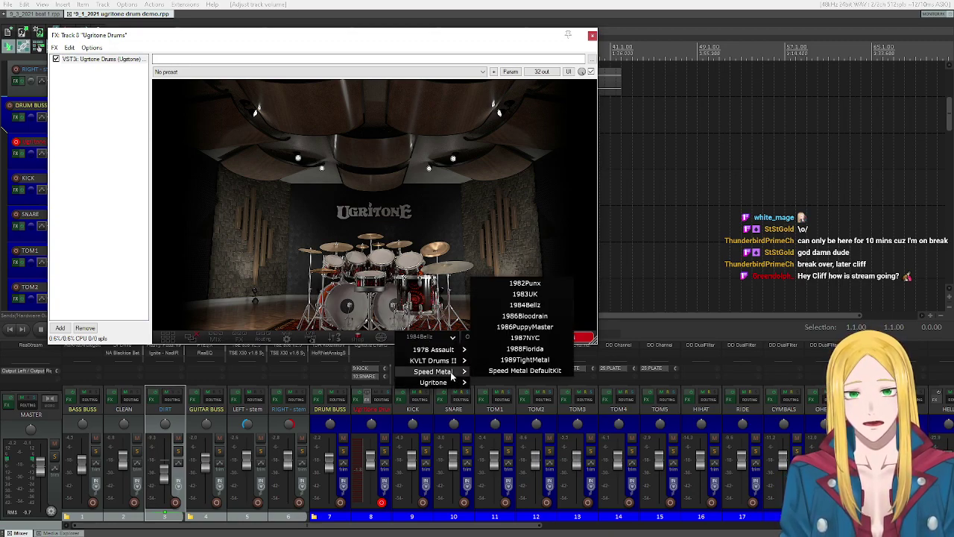
click(488, 204)
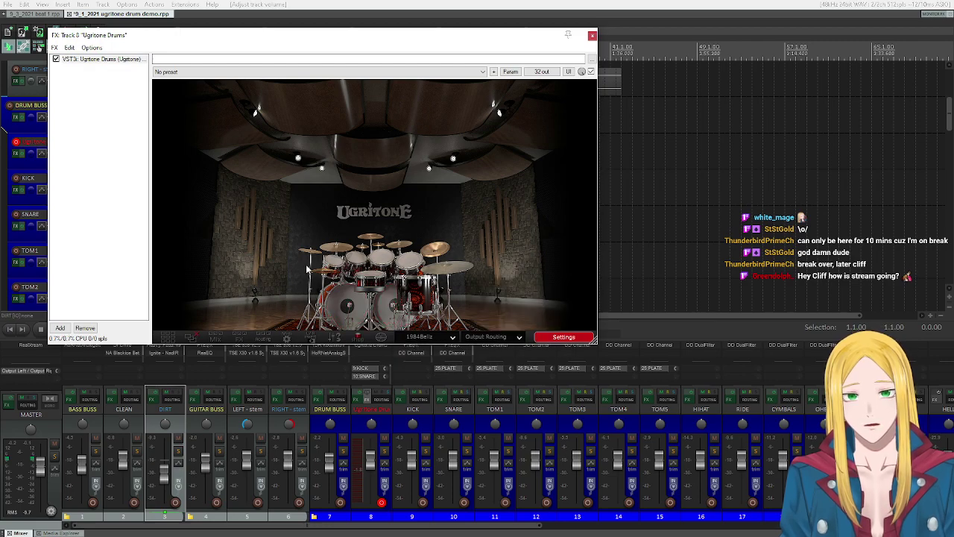
click(442, 335)
mouse_move(433, 371)
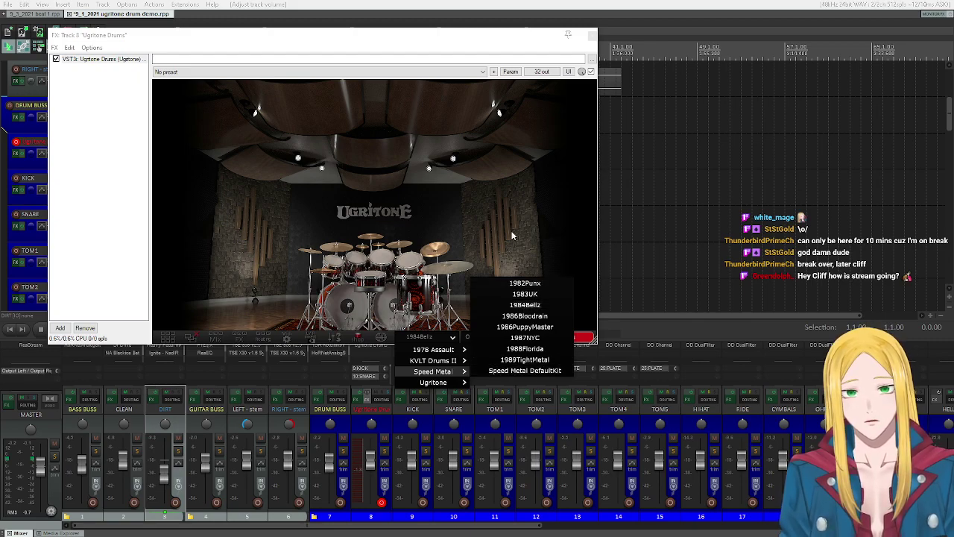
click(500, 214)
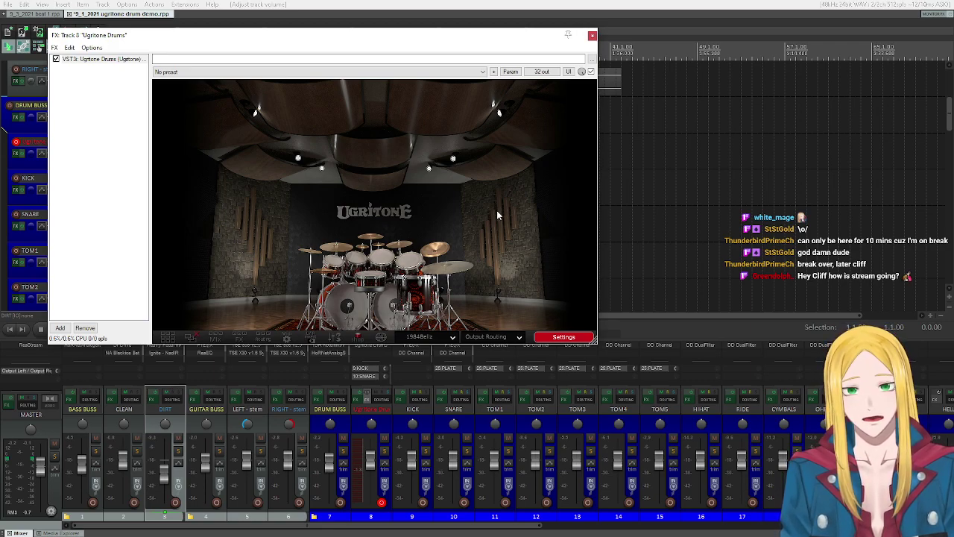
Step: Audition the kick, snare and toms one after another on the Ugritone kit
right_click(360, 308)
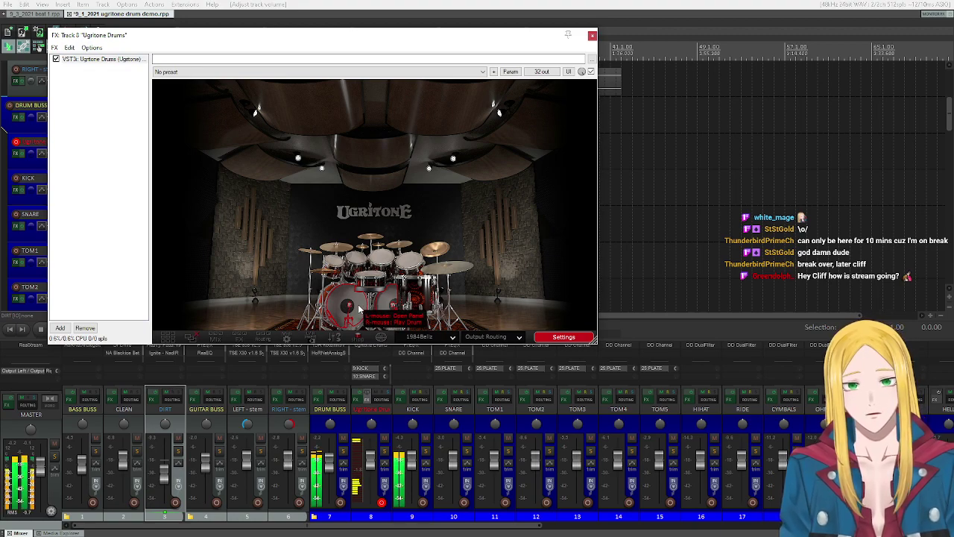
right_click(367, 277)
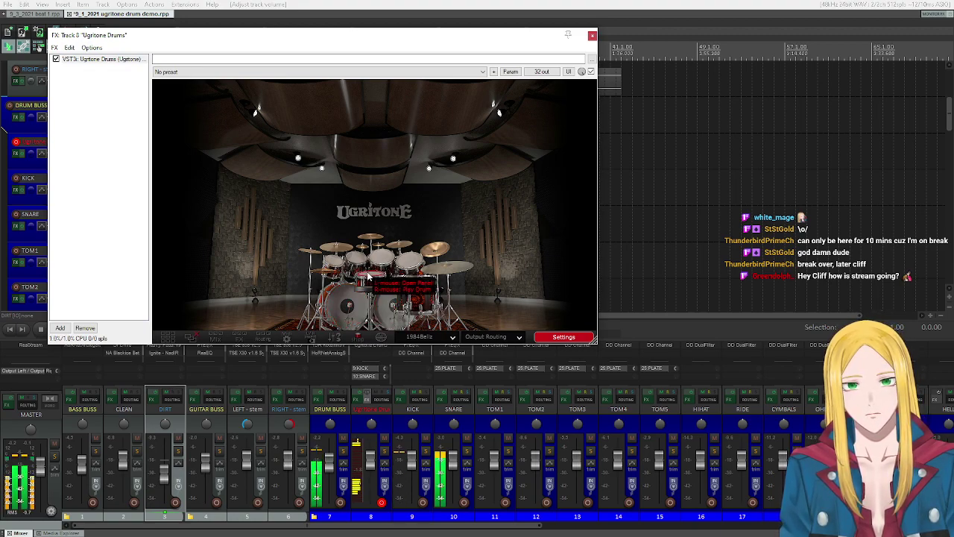
right_click(356, 256)
right_click(381, 256)
right_click(406, 261)
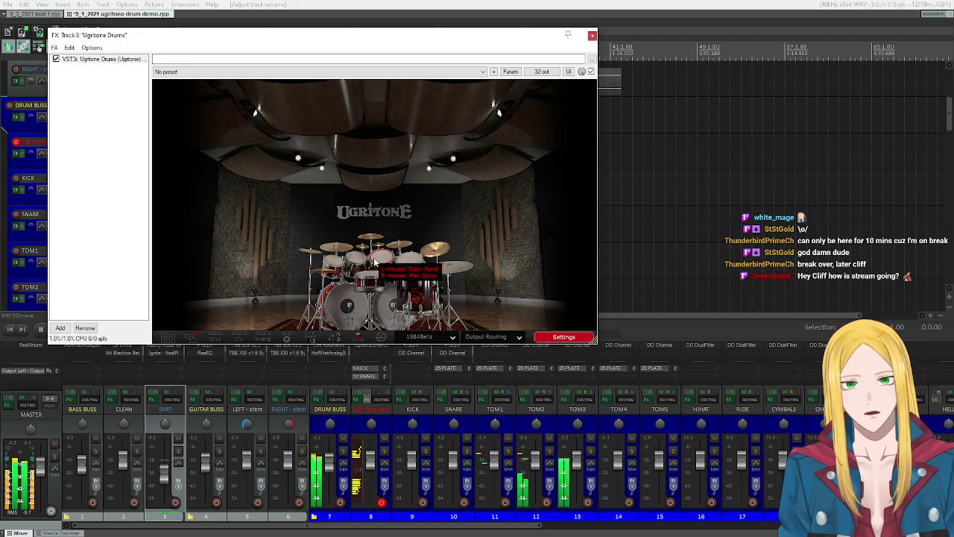
right_click(403, 265)
right_click(428, 295)
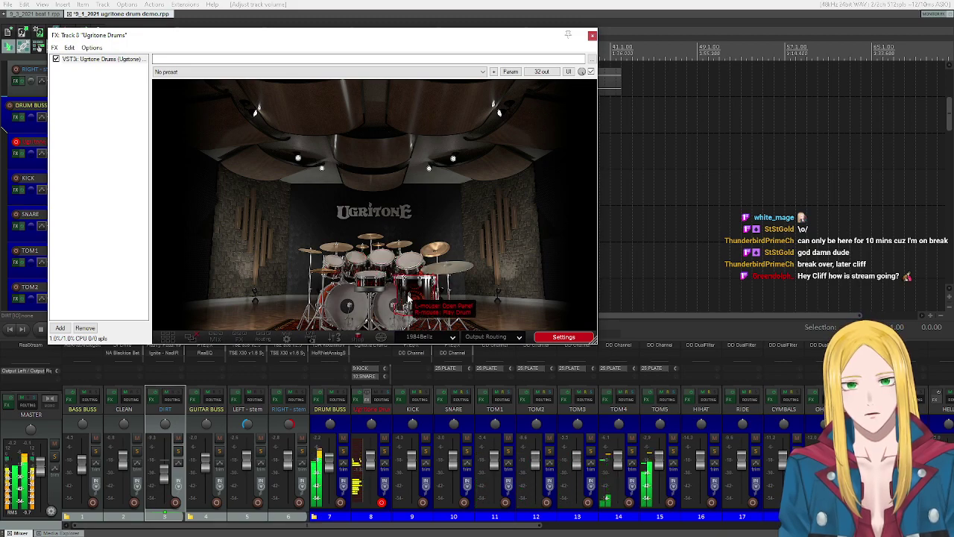
Step: Play through the kit's kick, snare and toms again, continuing with the cymbals
click(328, 467)
click(369, 281)
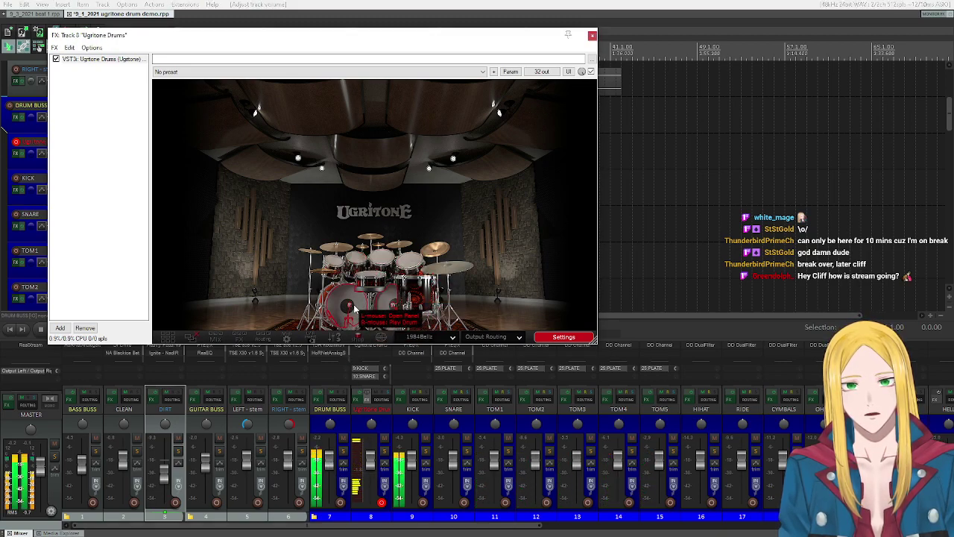
right_click(369, 280)
right_click(356, 257)
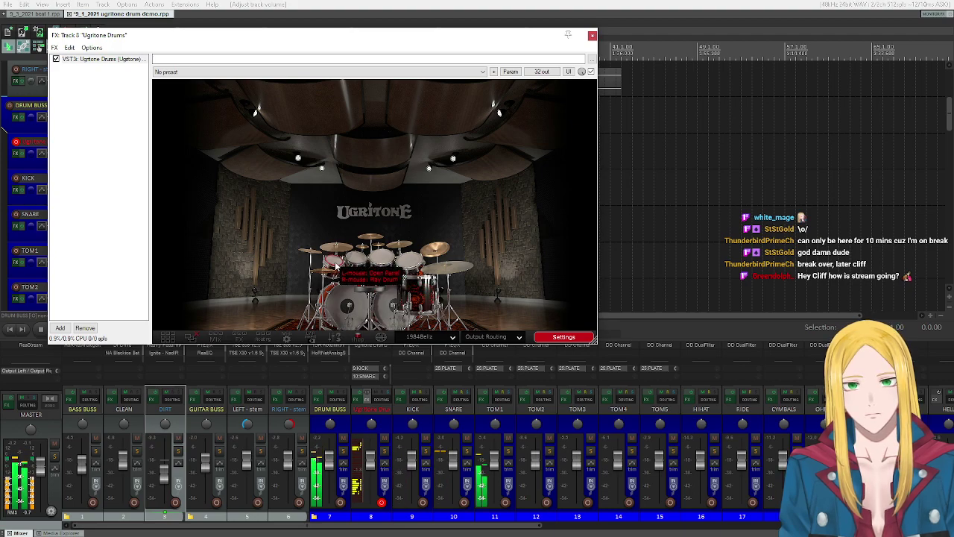
right_click(374, 260)
right_click(388, 257)
right_click(403, 265)
right_click(411, 292)
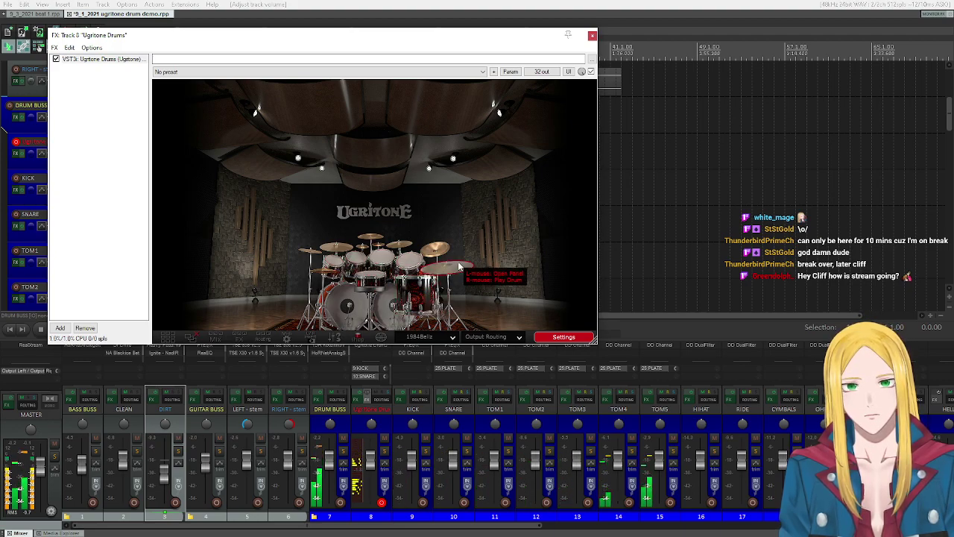
right_click(426, 250)
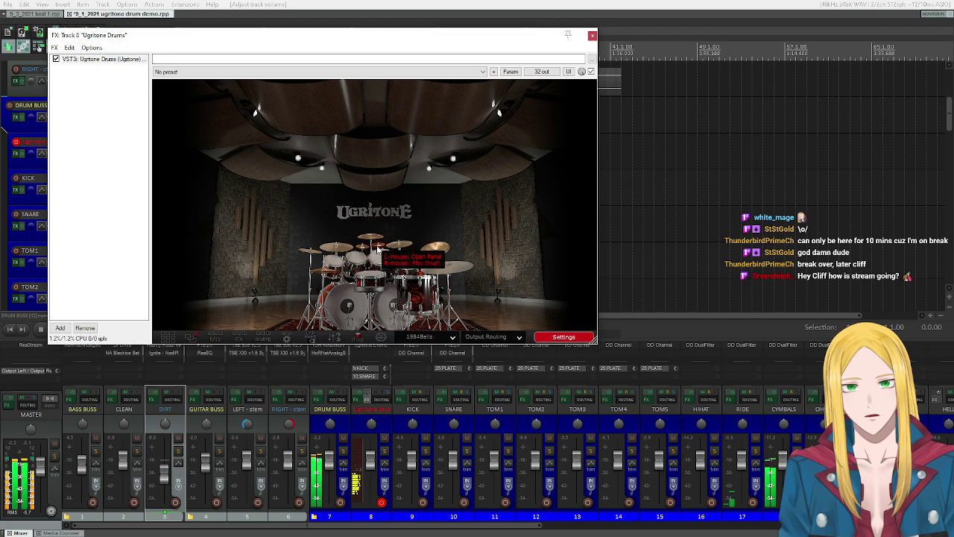
right_click(334, 253)
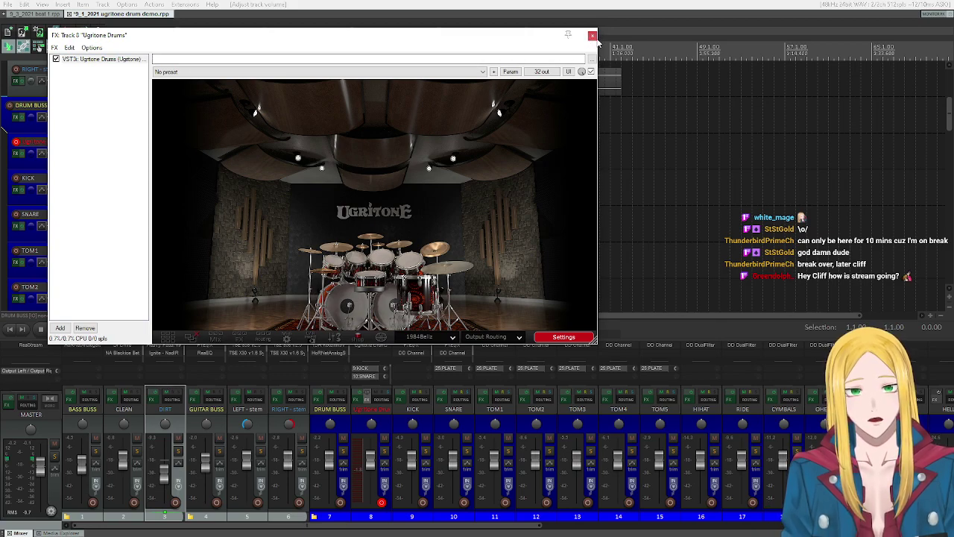
Step: Check the kick's effects and microphone mix settings, then close the kick settings and the drum plugin
right_click(347, 304)
click(175, 191)
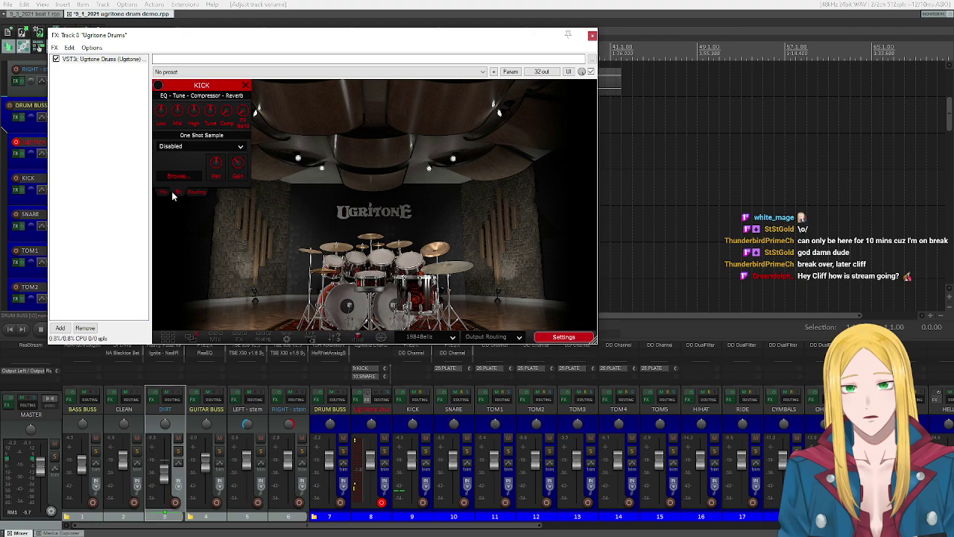
click(172, 192)
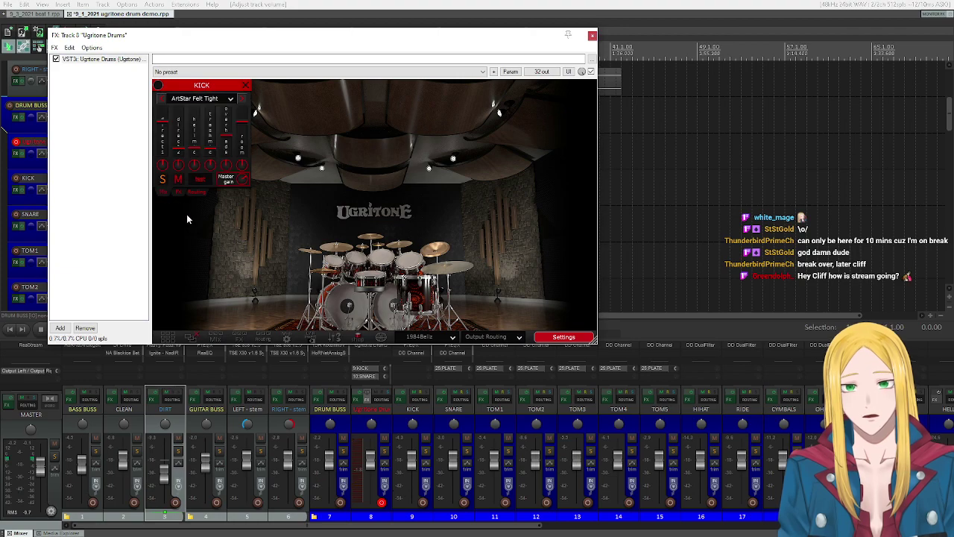
click(247, 85)
click(592, 36)
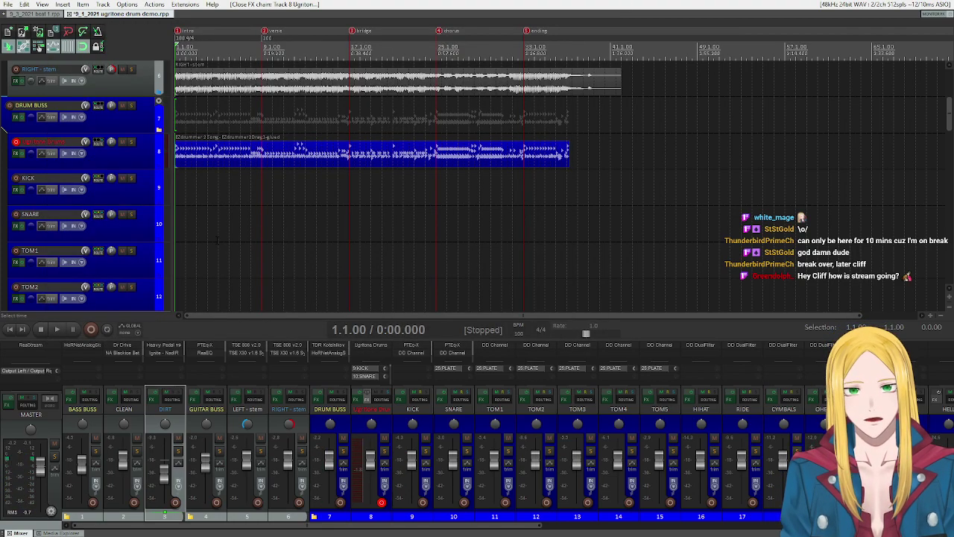
Step: Load ride_LR_Stereo_IR.wav as the first cabinet impulse in the LEFT - stem track's NadIR and close the FX chain
scroll(94, 213, up, 3)
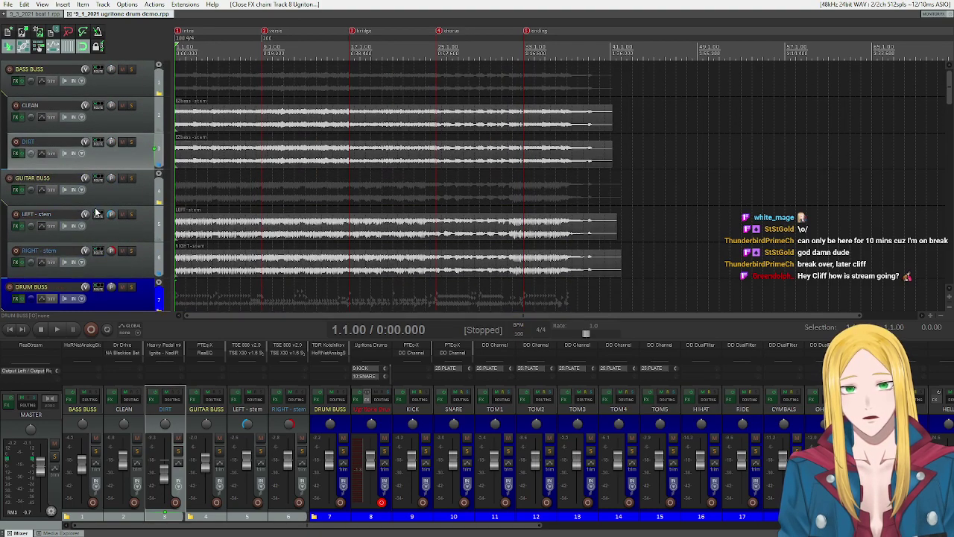
click(15, 153)
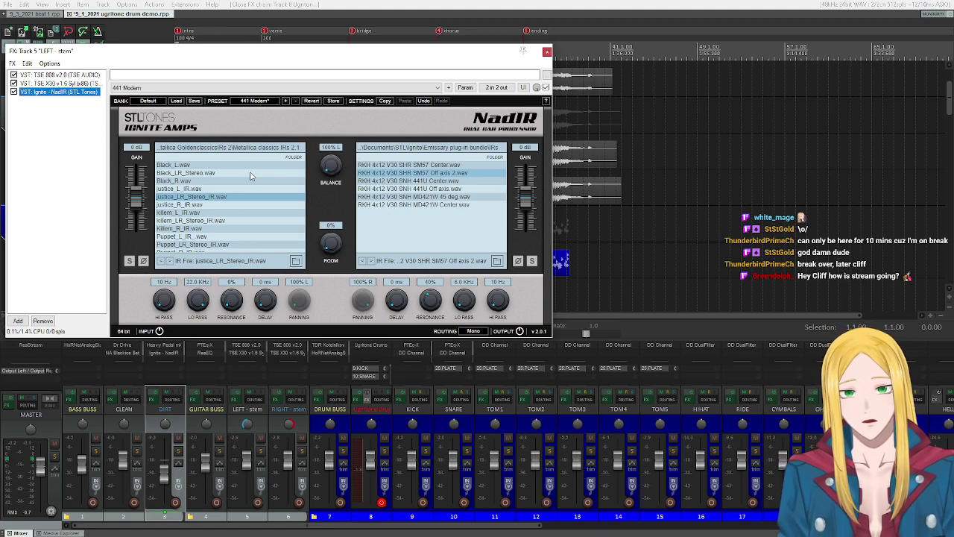
scroll(215, 200, down, 3)
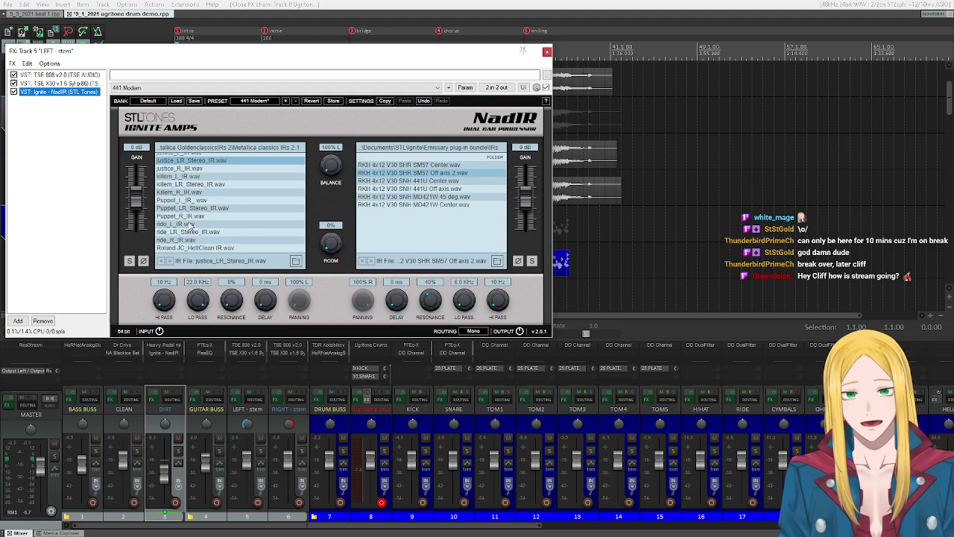
click(211, 231)
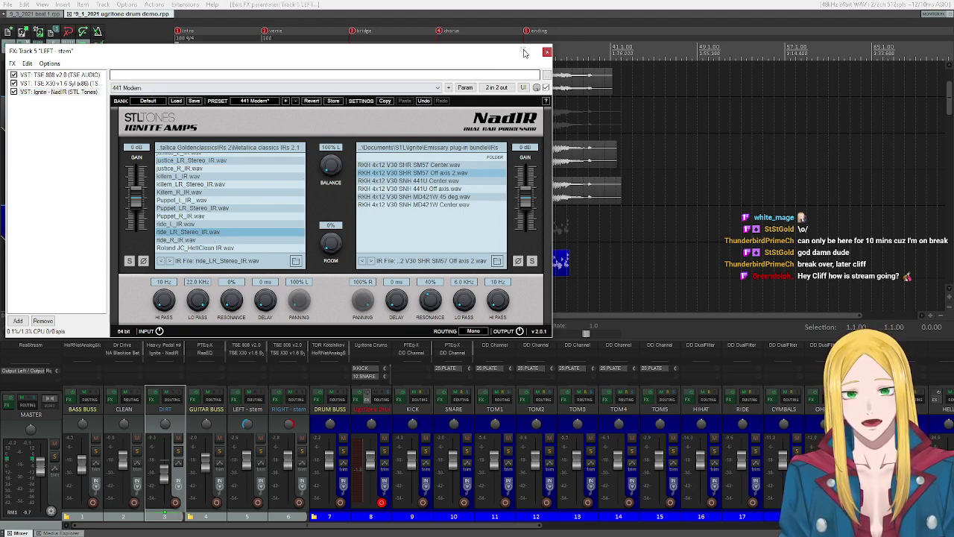
click(547, 51)
Step: Load ride_LR_Stereo_IR.wav as the first cabinet impulse in the RIGHT - stem track's NadIR and close the FX chain
click(11, 196)
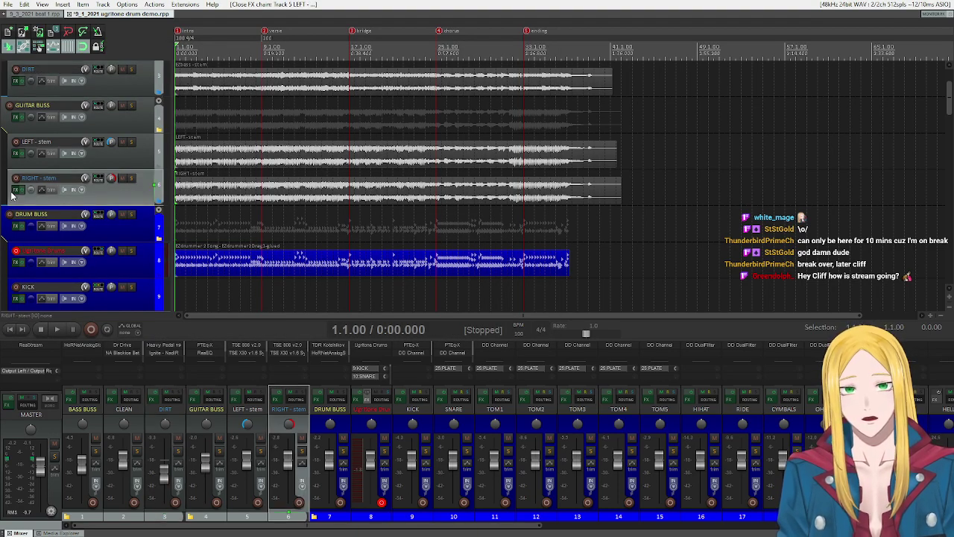
click(15, 189)
click(246, 118)
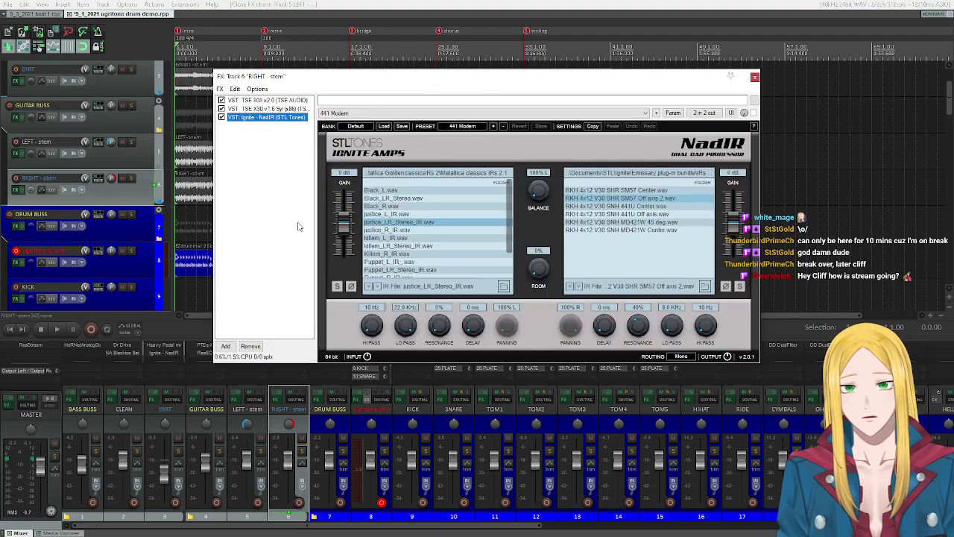
scroll(398, 262, down, 5)
click(399, 260)
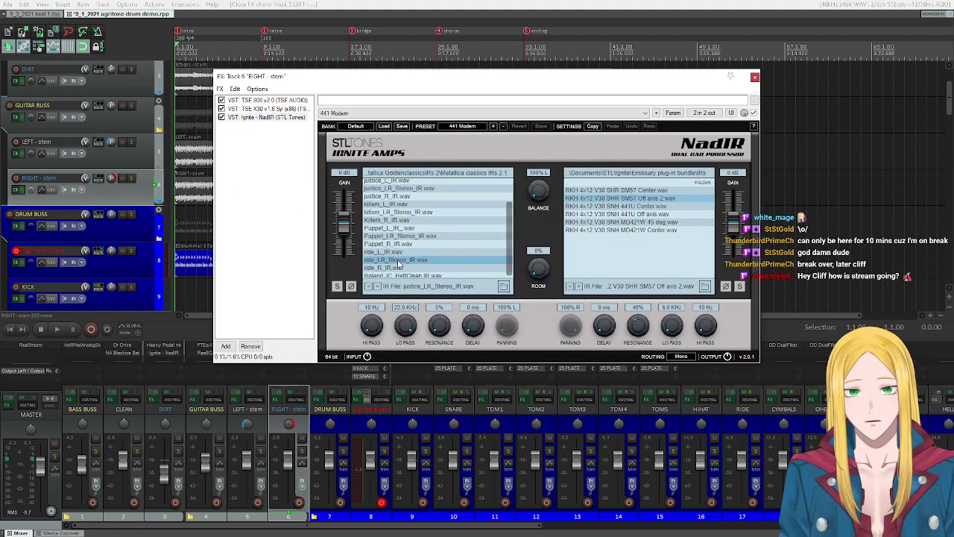
click(755, 77)
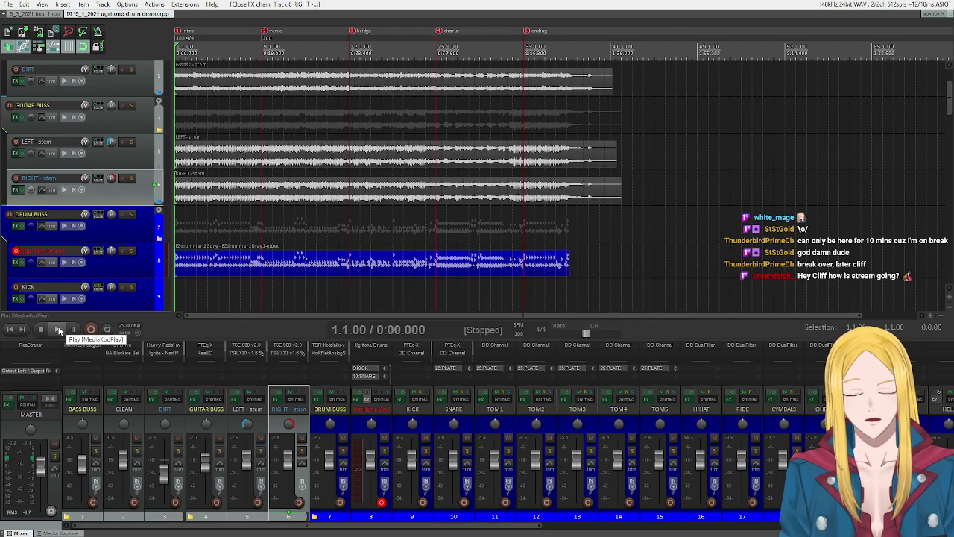
scroll(89, 233, up, 2)
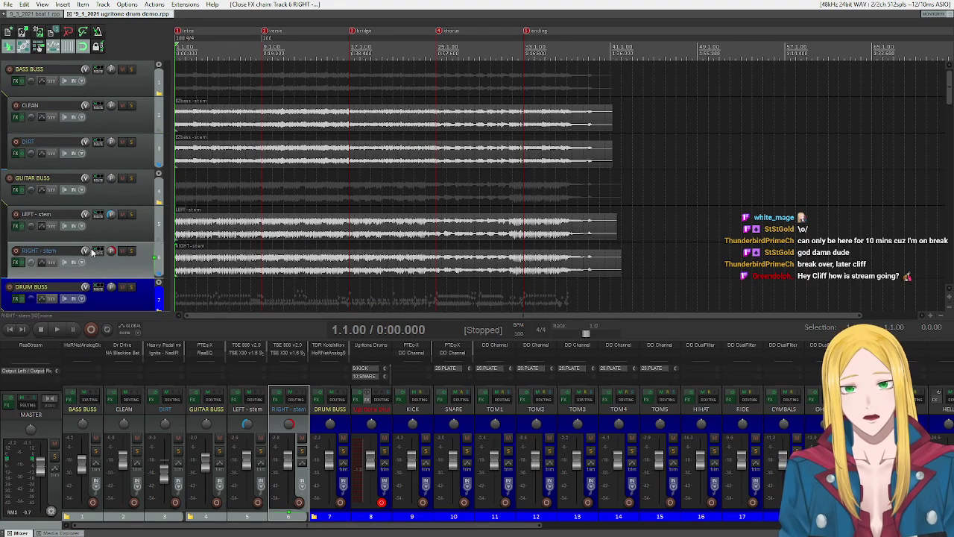
scroll(92, 252, down, 5)
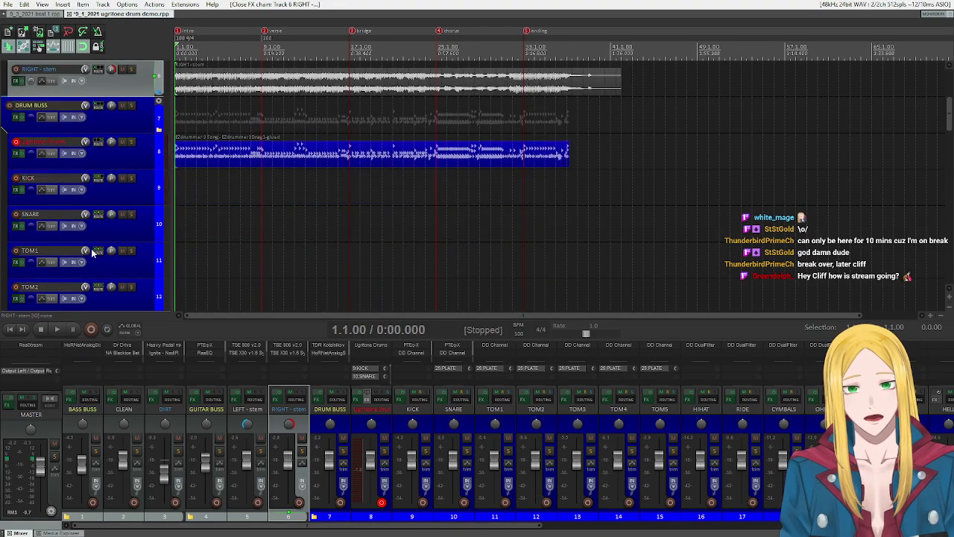
Step: Audition the song from the start and again from the chorus marker, lowering the GUITAR BUSS volume slightly and resetting the master peak meter
click(56, 333)
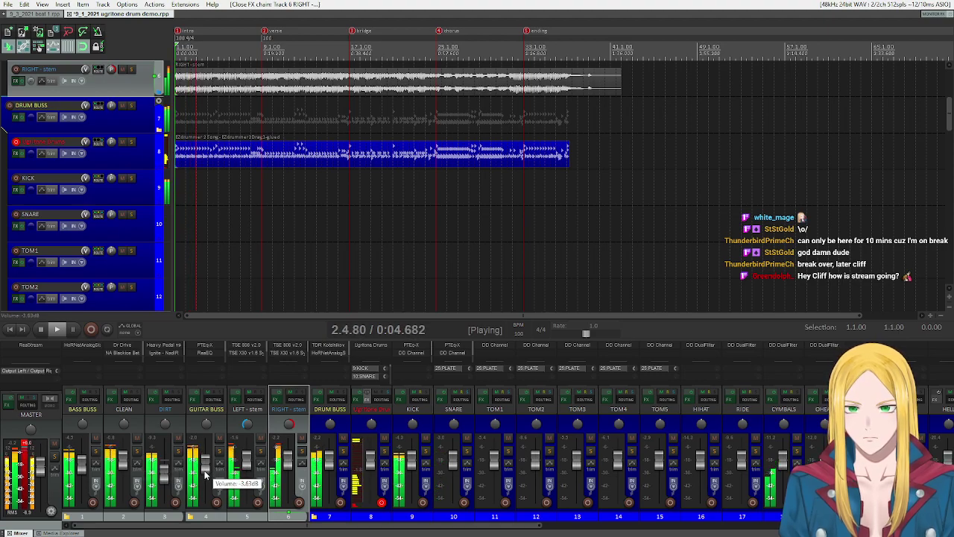
scroll(206, 474, down, 2)
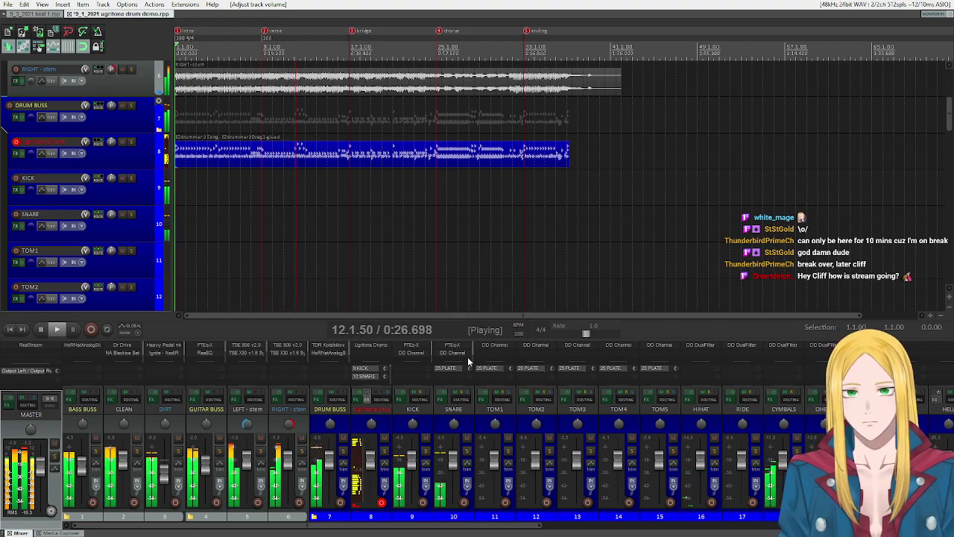
click(357, 30)
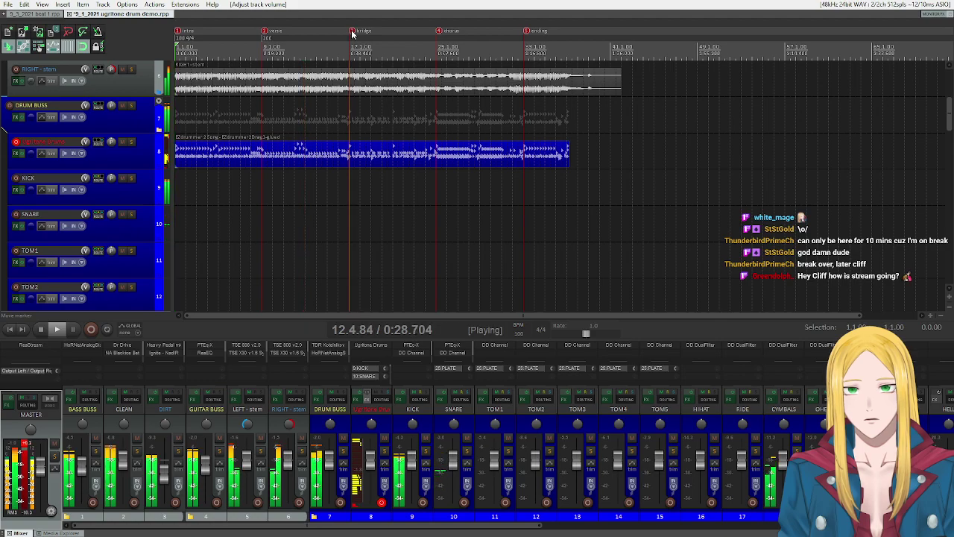
click(439, 32)
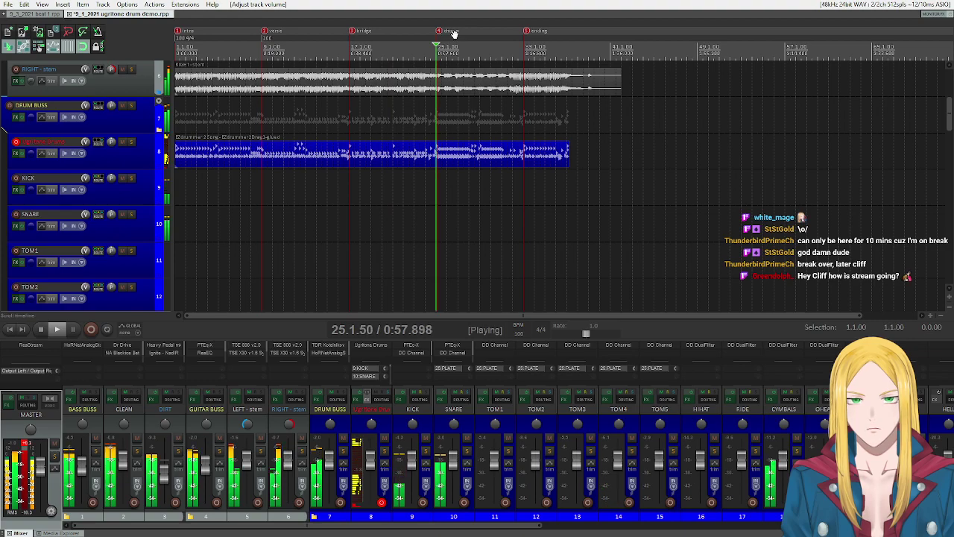
click(24, 446)
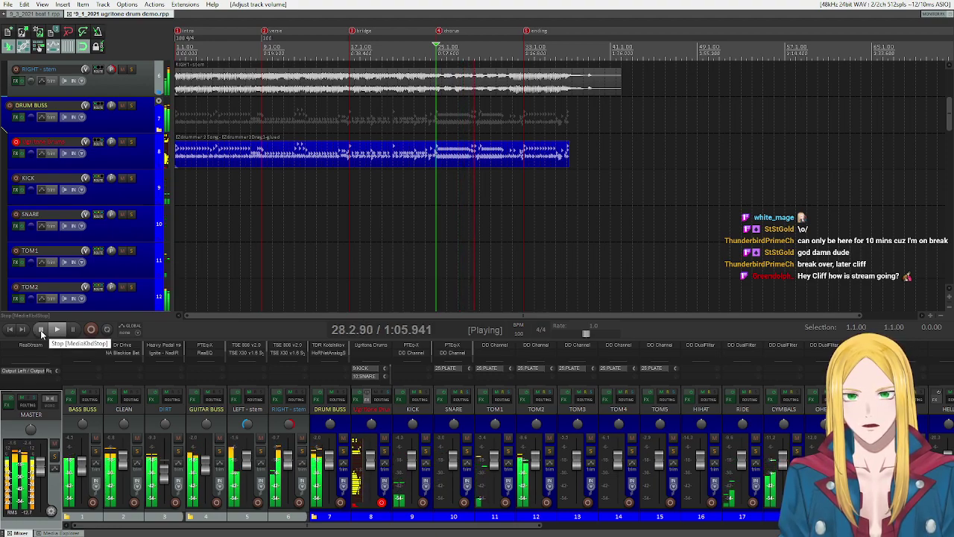
click(41, 329)
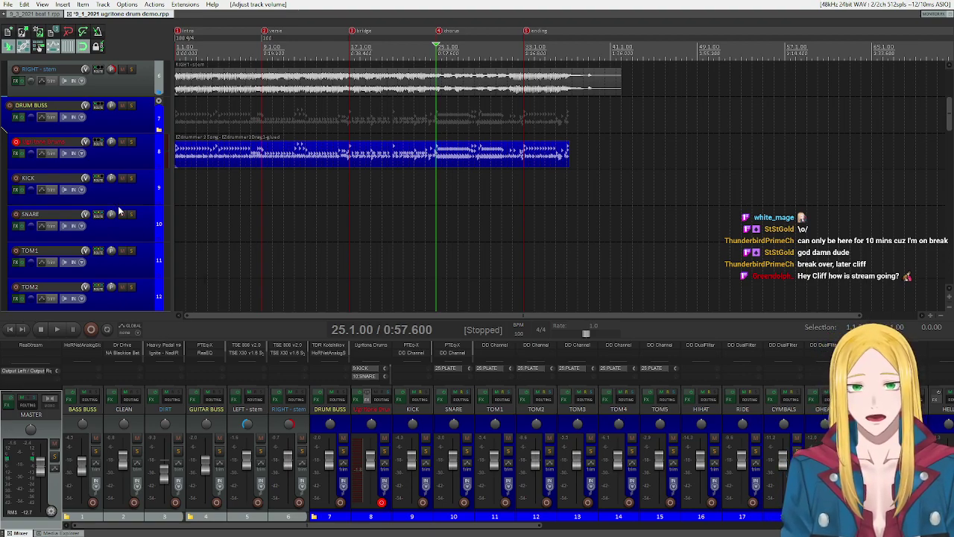
Step: Load the 1986PuppyMaster kit preset from the Speed Metal library in the Ugritone Drums plugin on track 8
scroll(117, 181, up, 3)
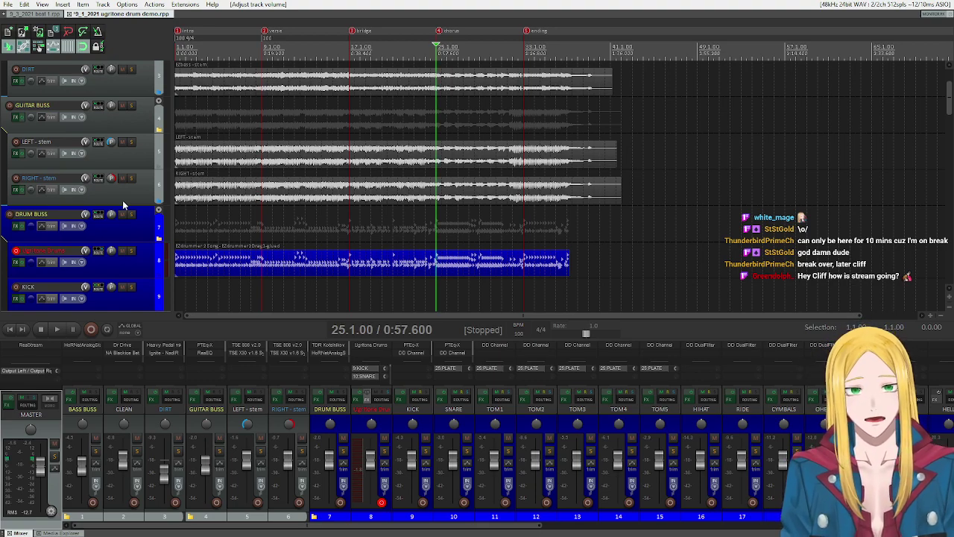
scroll(122, 200, down, 3)
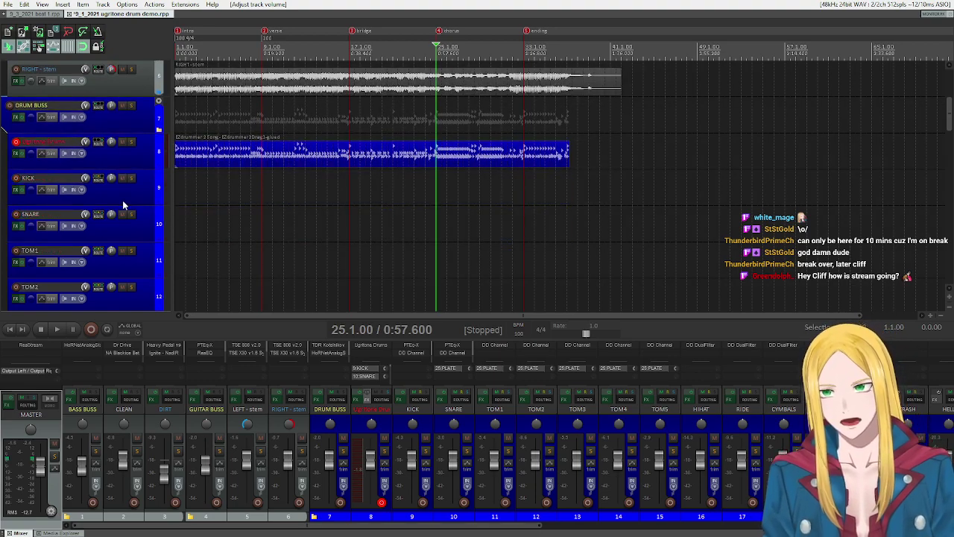
click(16, 153)
click(440, 340)
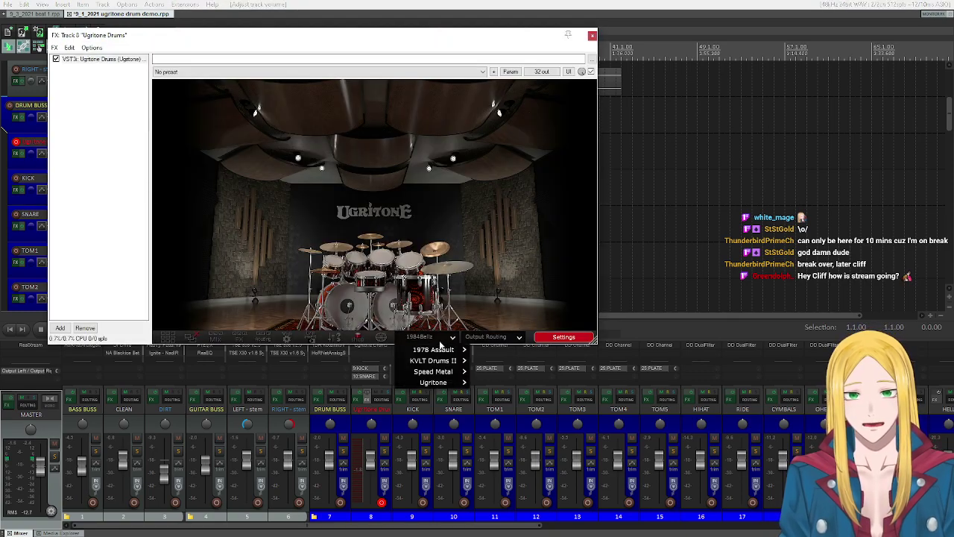
mouse_move(452, 372)
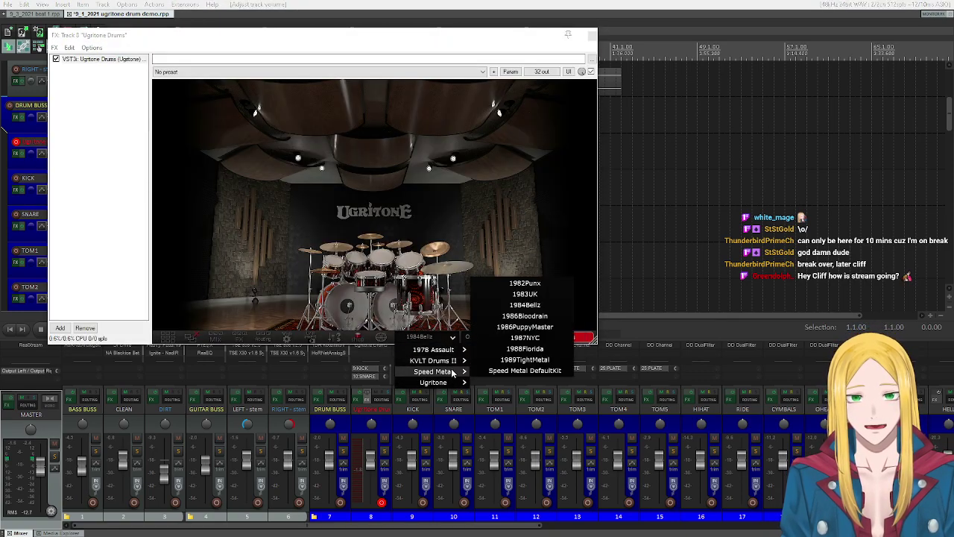
click(520, 327)
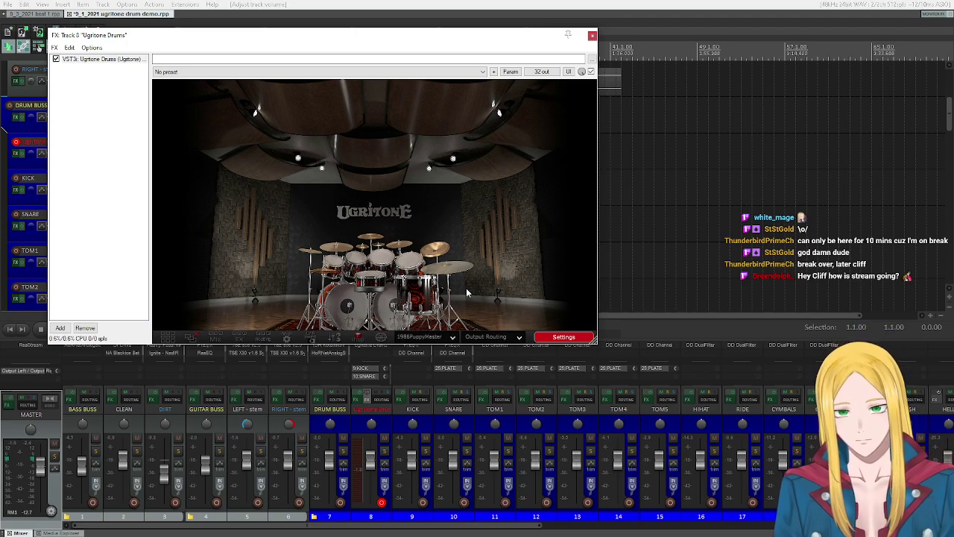
Step: Play through the kit's kick, snare, toms and cymbals, reset the DRUM BUSS peak meter and close the drum plugin
click(341, 307)
click(342, 262)
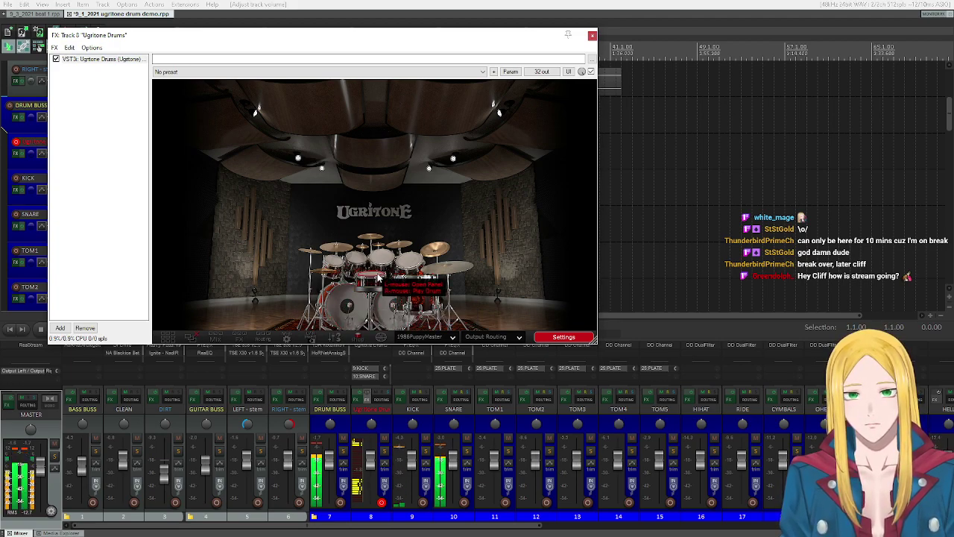
click(341, 263)
click(343, 254)
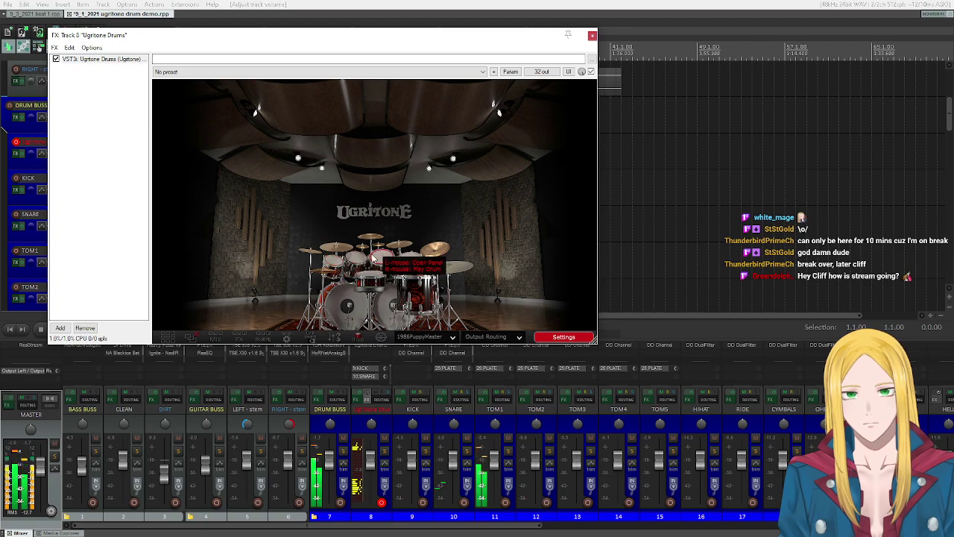
click(363, 255)
click(383, 257)
click(408, 257)
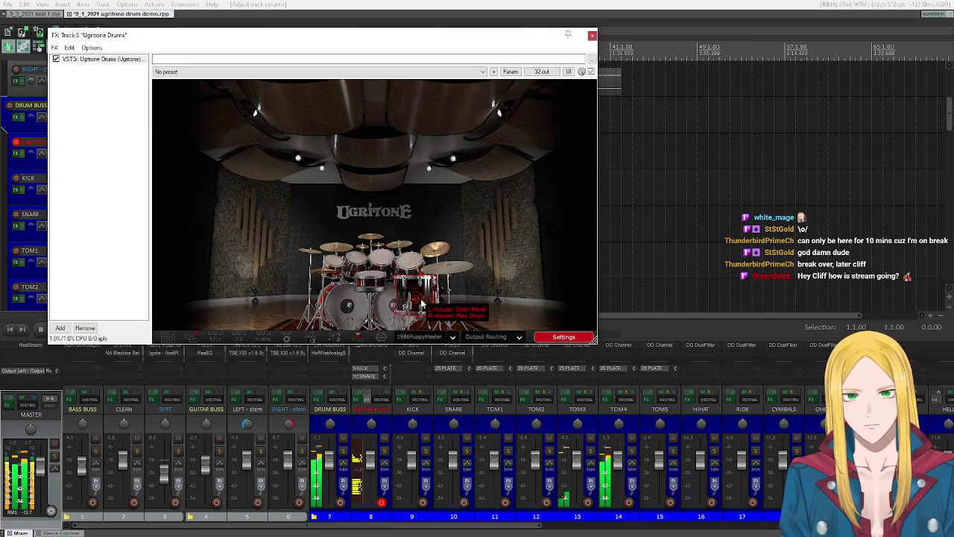
click(419, 294)
click(455, 272)
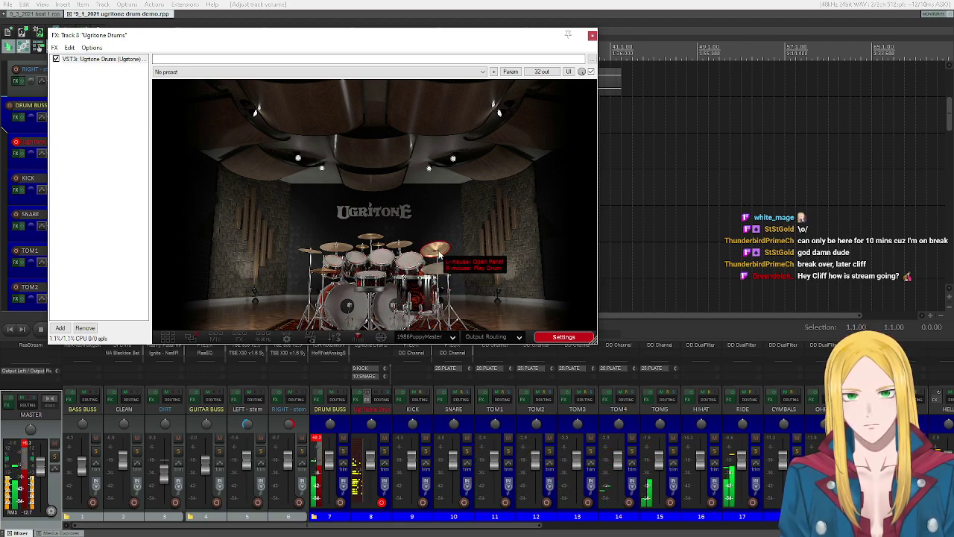
click(383, 256)
click(375, 240)
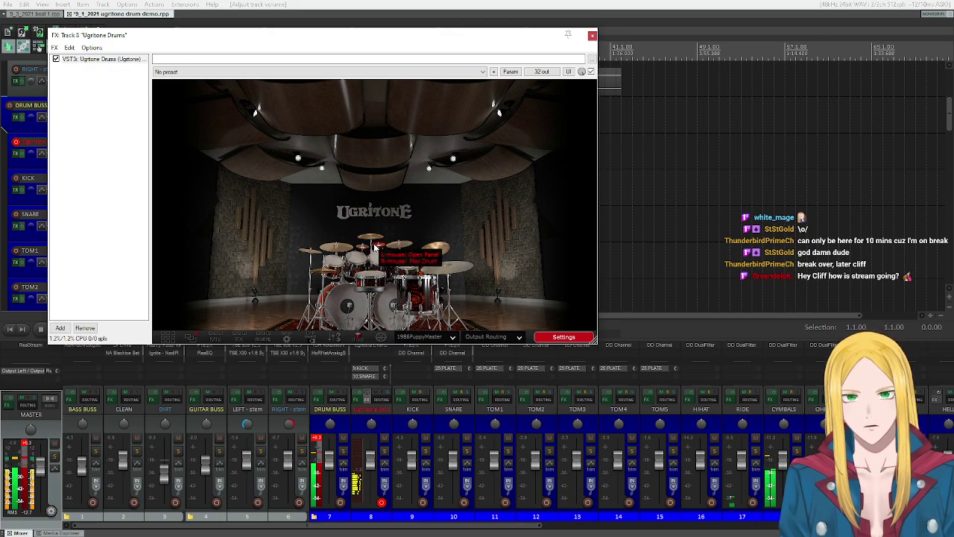
click(328, 431)
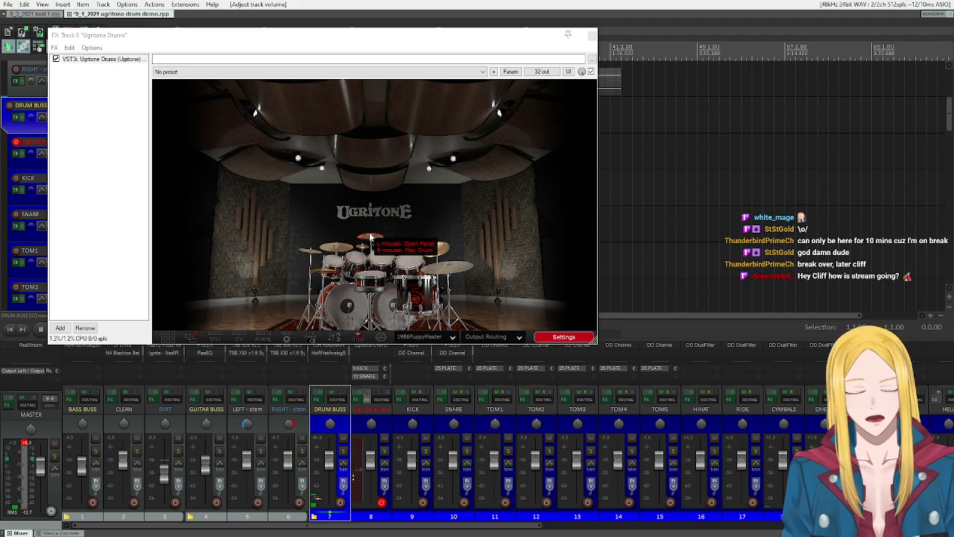
click(591, 34)
Step: Load Puppet_LR_Stereo_IR.wav as the first cabinet impulse in the LEFT - stem track's NadIR and close the FX chain
scroll(108, 213, up, 3)
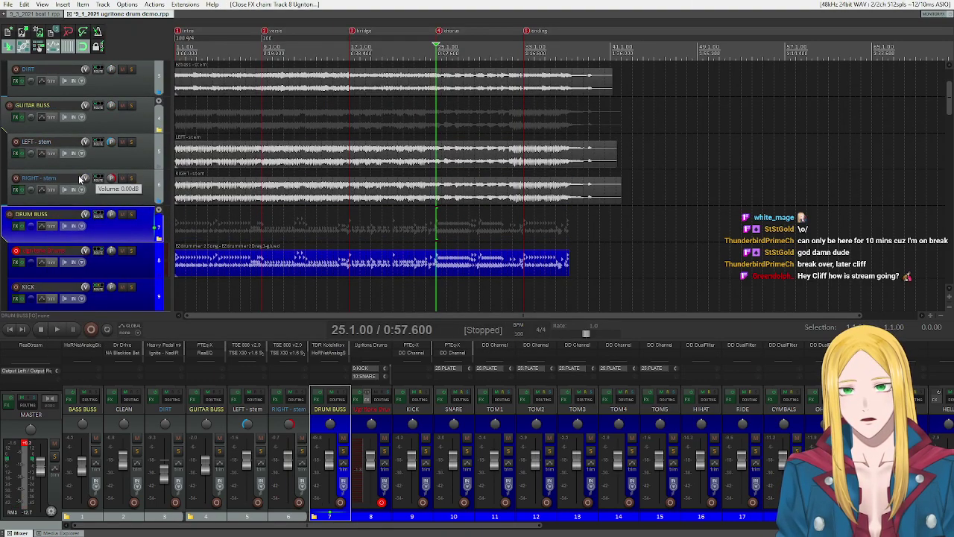
click(10, 328)
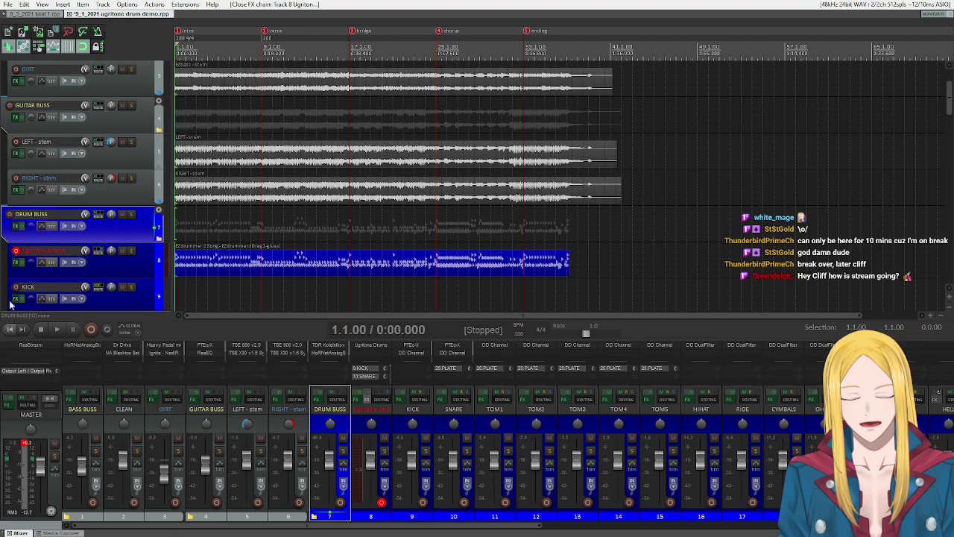
click(16, 153)
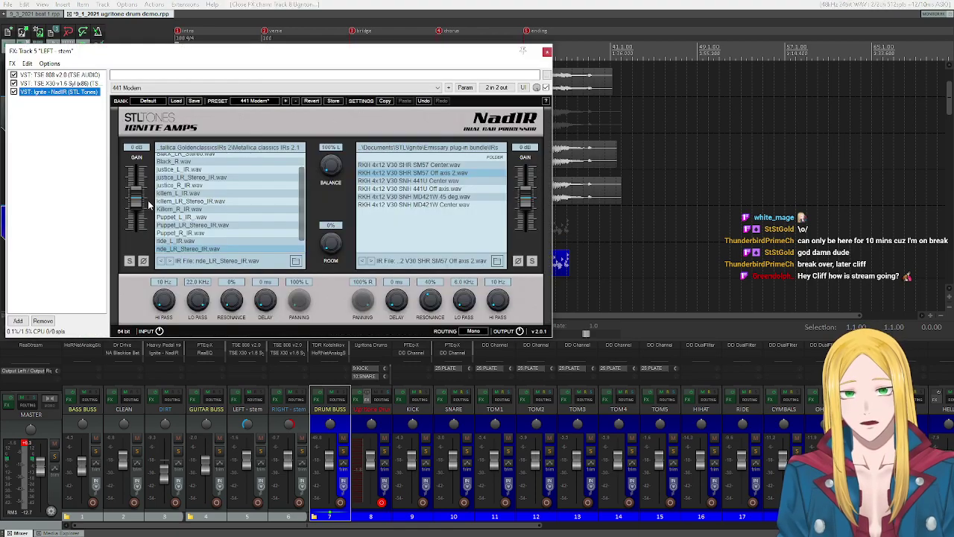
click(212, 225)
click(547, 51)
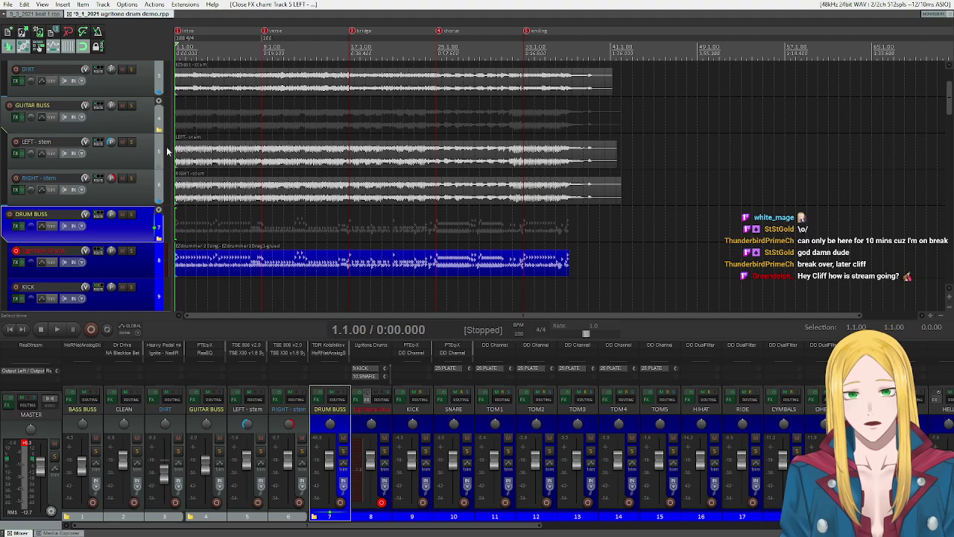
Step: Load Puppet_LR_Stereo_IR.wav as the first cabinet impulse in the RIGHT - stem track's NadIR and close the FX chain
click(16, 190)
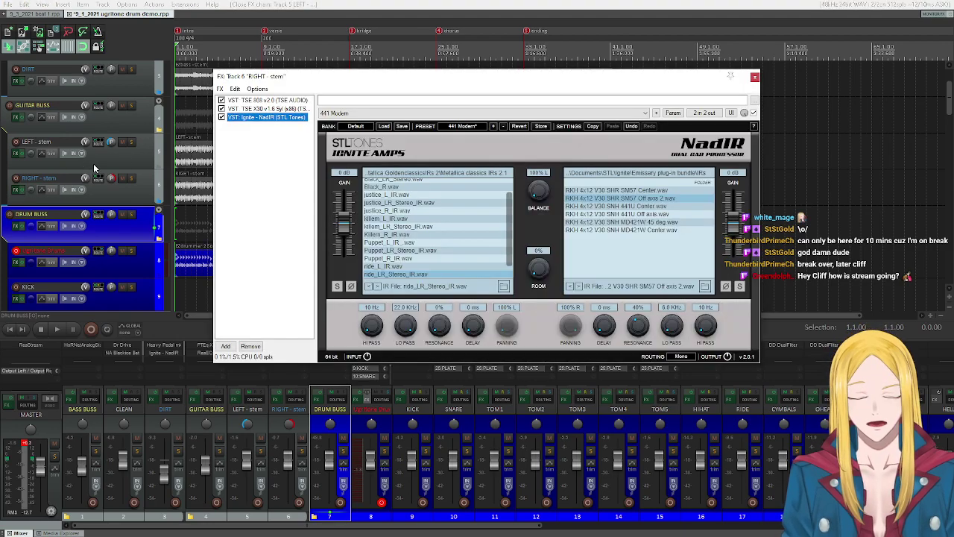
click(427, 252)
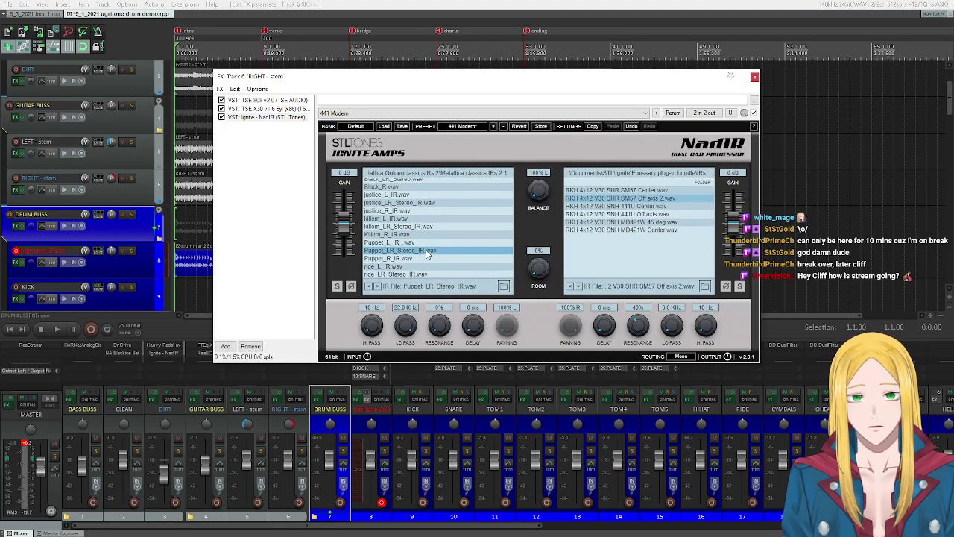
click(754, 77)
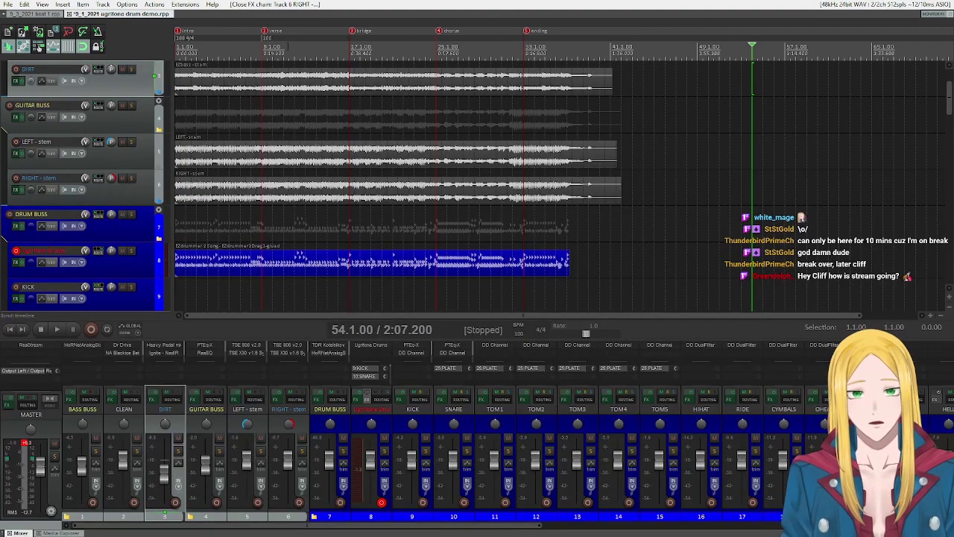
Step: Play the song from the start and lower the LEFT - stem and RIGHT - stem volumes slightly together
click(10, 329)
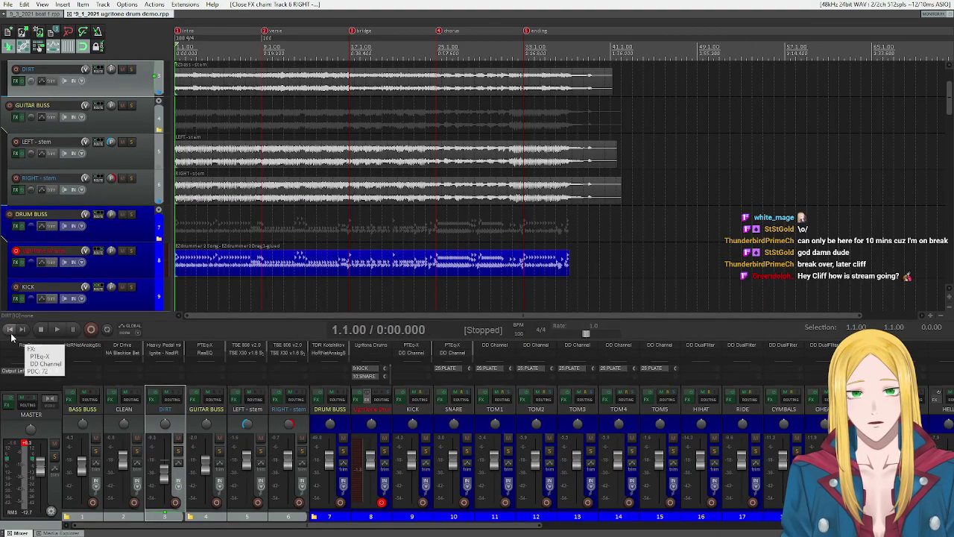
click(58, 329)
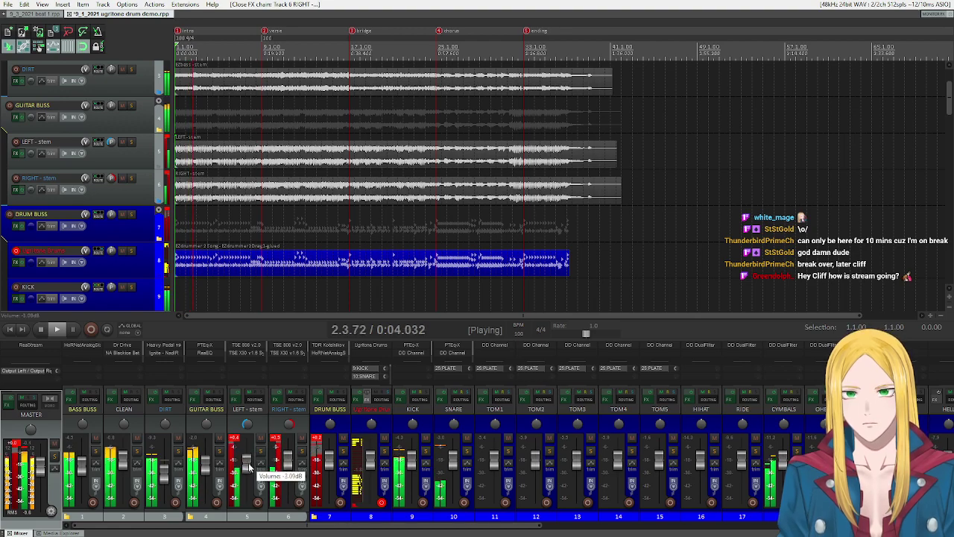
drag(248, 462, 249, 465)
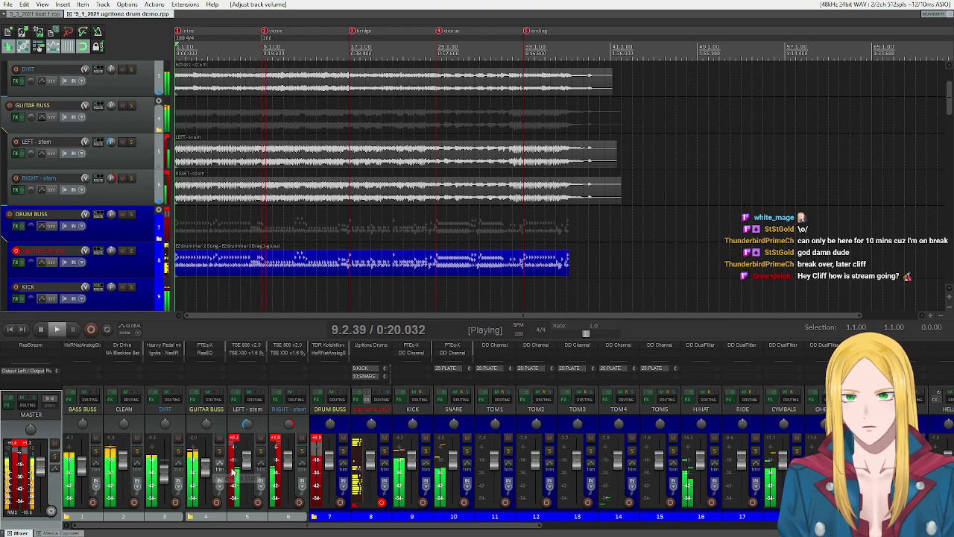
click(259, 439)
click(303, 426)
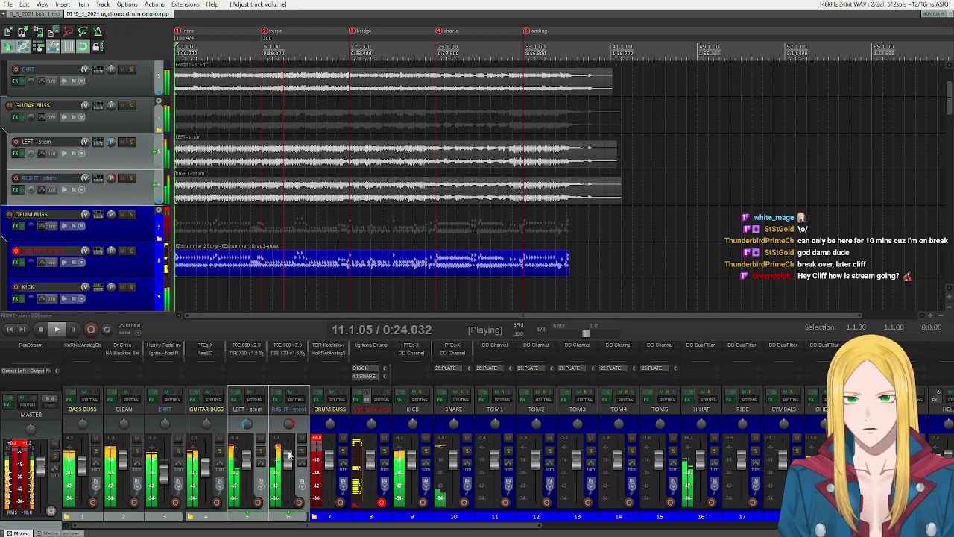
drag(287, 467, 284, 470)
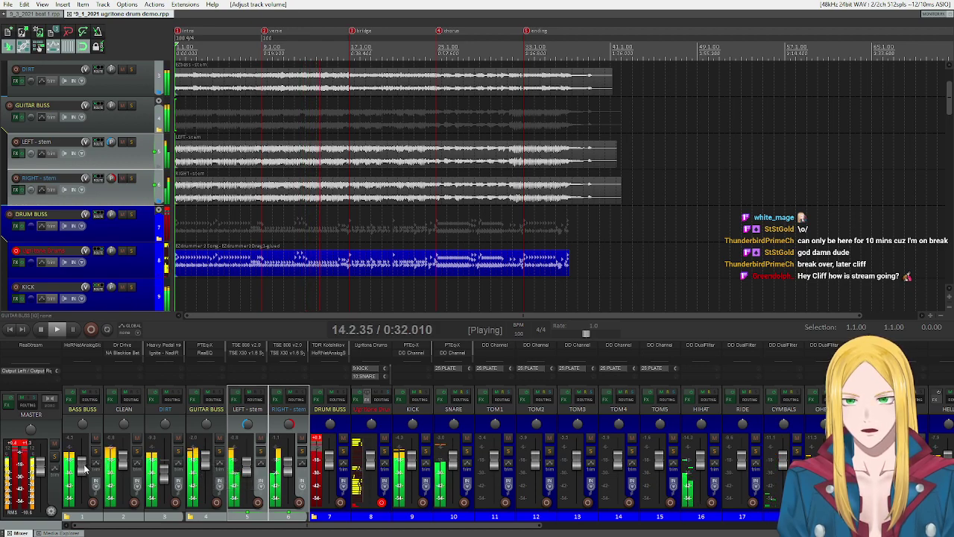
Step: Reset the DRUM BUSS and master peak meters, listen on into the bridge and stop playback
click(314, 439)
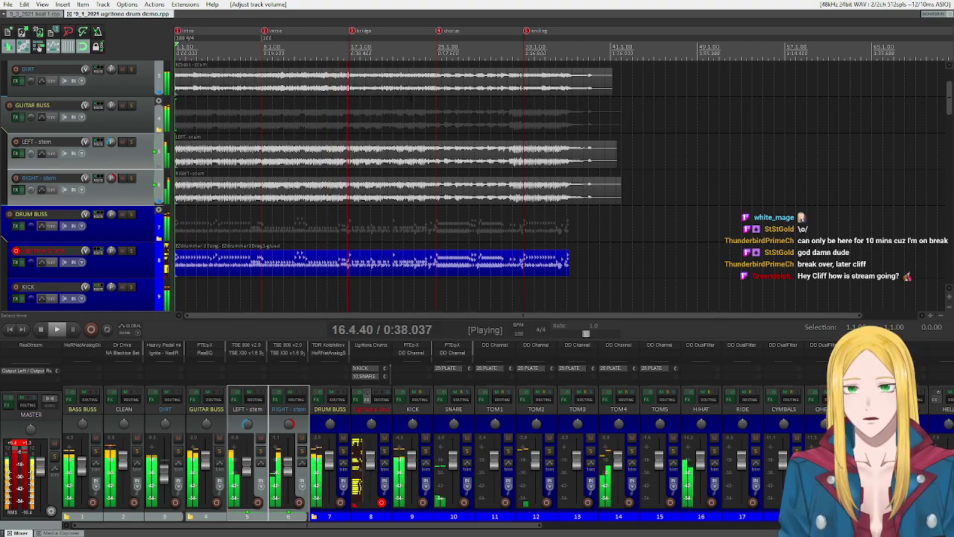
click(27, 452)
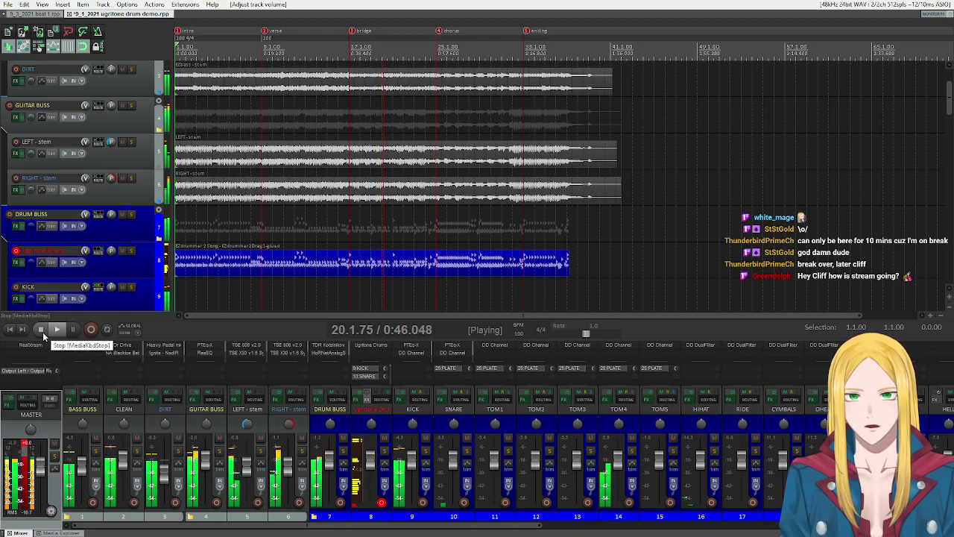
click(42, 332)
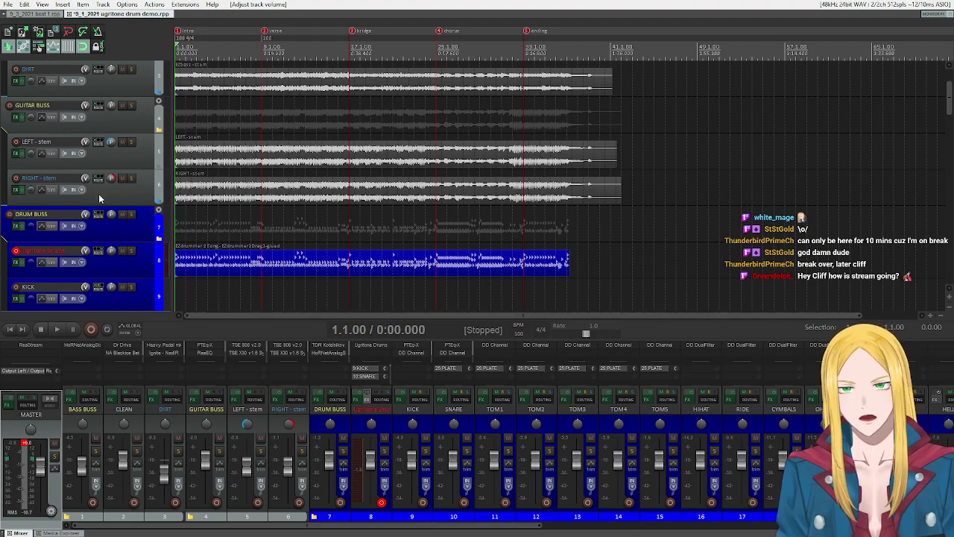
Step: Open the Ugritone Drums instrument on track 8 and load the 1982Punx preset from the Speed Metal kits
scroll(99, 195, down, 4)
scroll(104, 217, up, 5)
scroll(104, 217, down, 4)
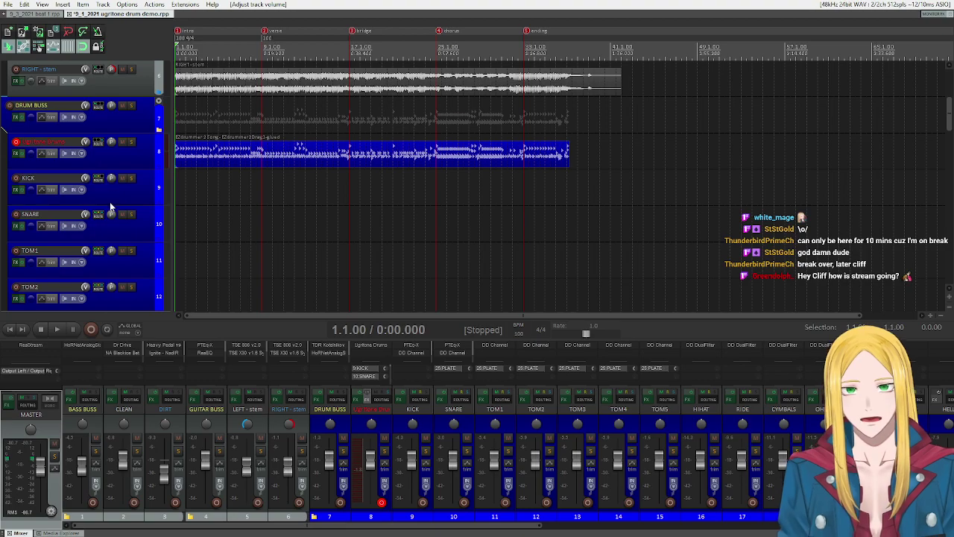
click(16, 154)
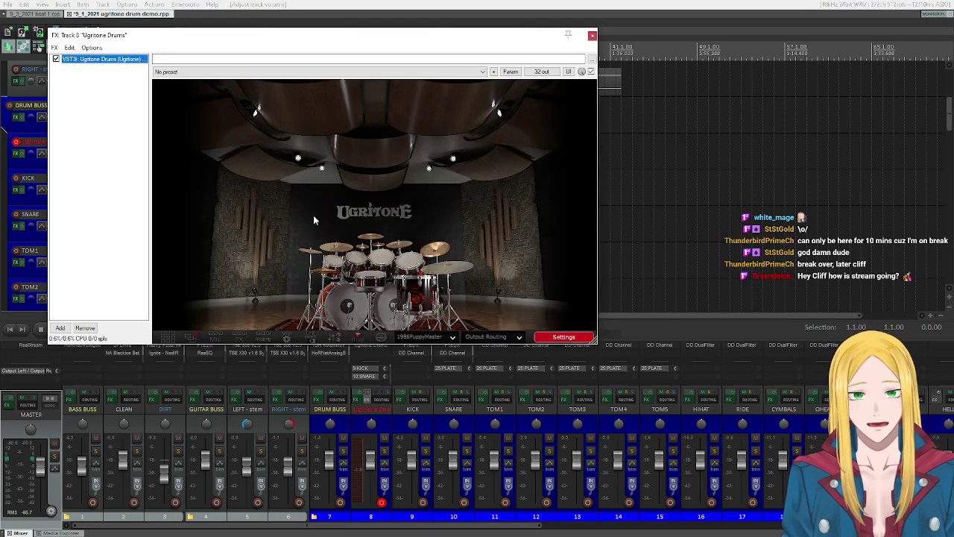
click(351, 309)
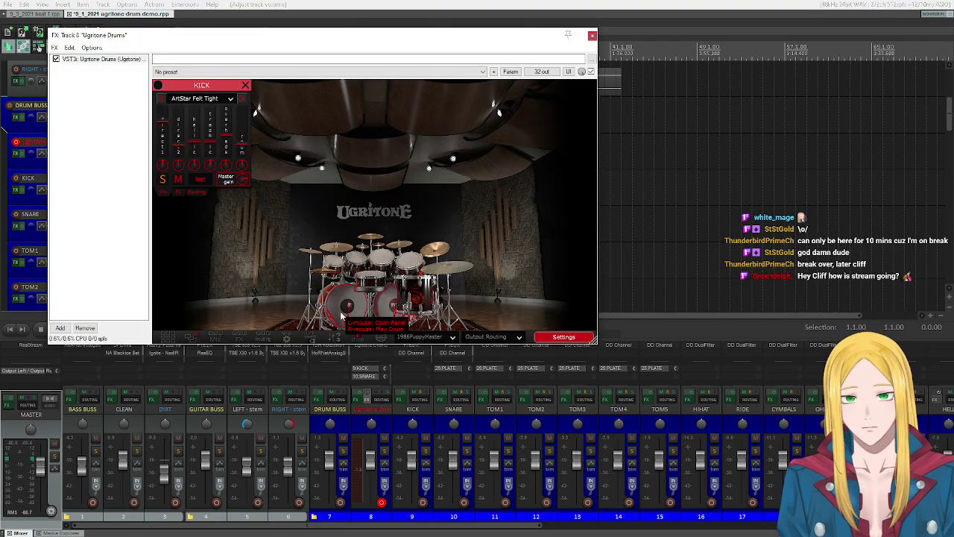
click(246, 86)
click(424, 339)
mouse_move(436, 371)
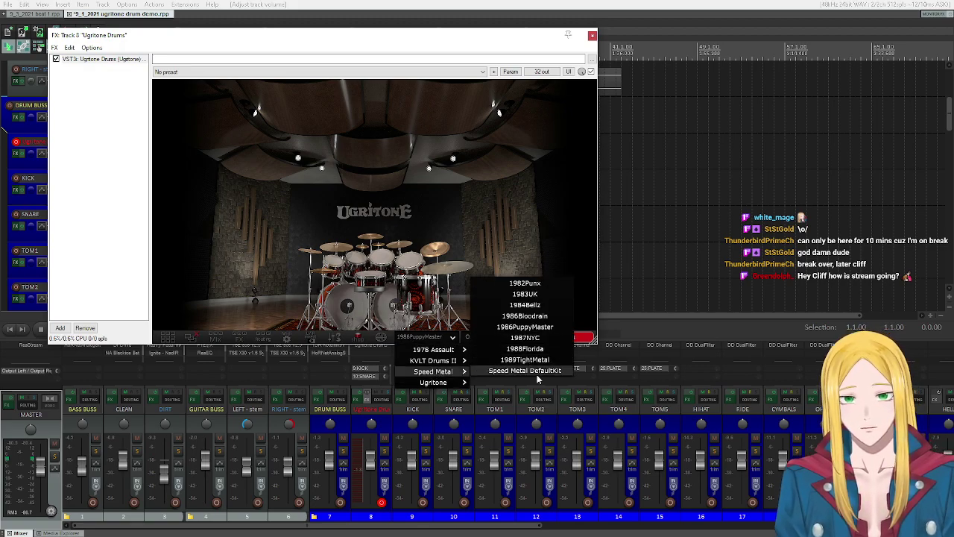
click(529, 284)
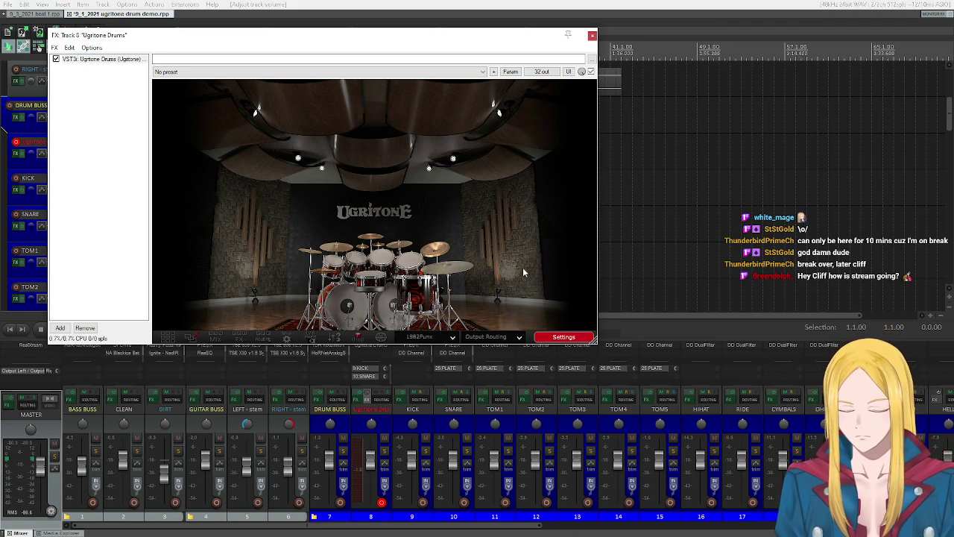
Step: Audition the 1982Punx kit by playing its kick, snare and toms one after another
right_click(386, 307)
right_click(386, 307)
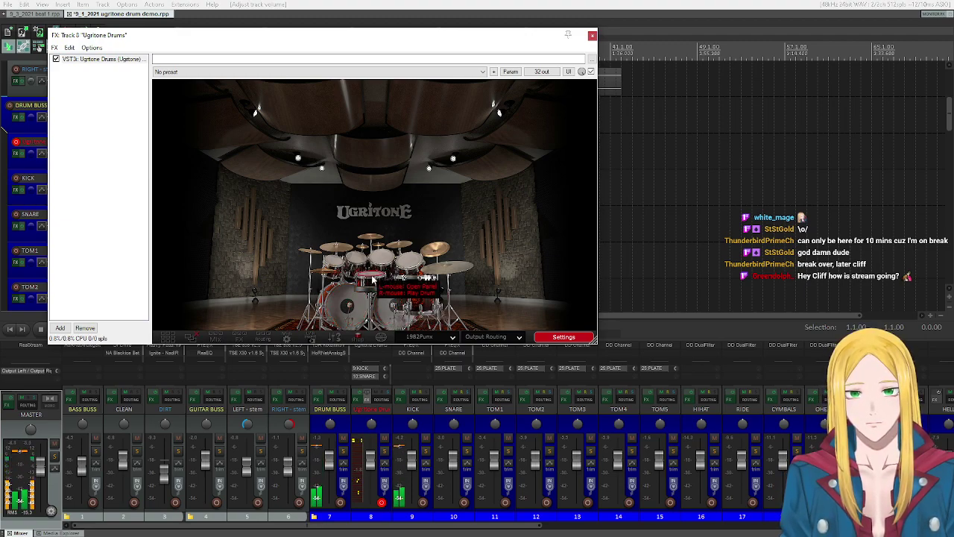
right_click(373, 278)
right_click(359, 261)
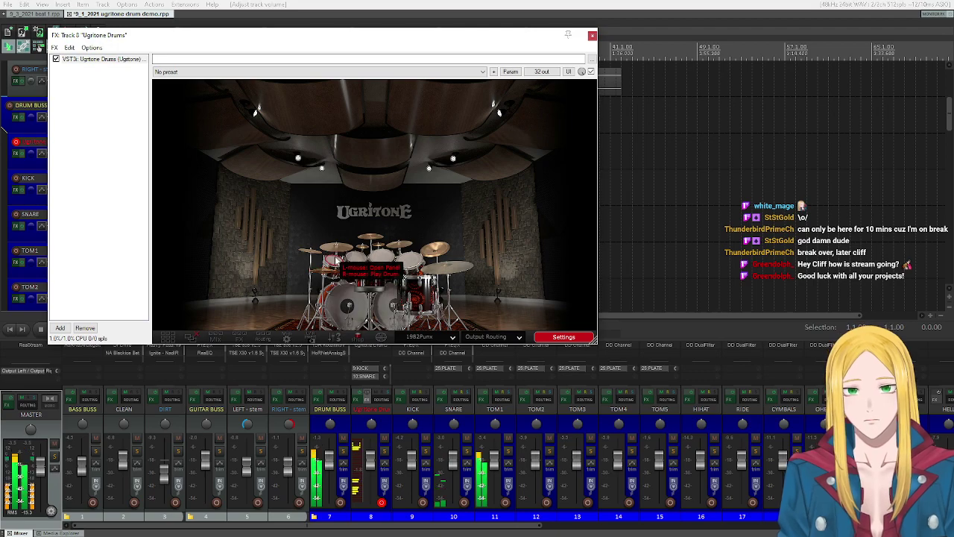
right_click(399, 254)
right_click(419, 262)
right_click(430, 280)
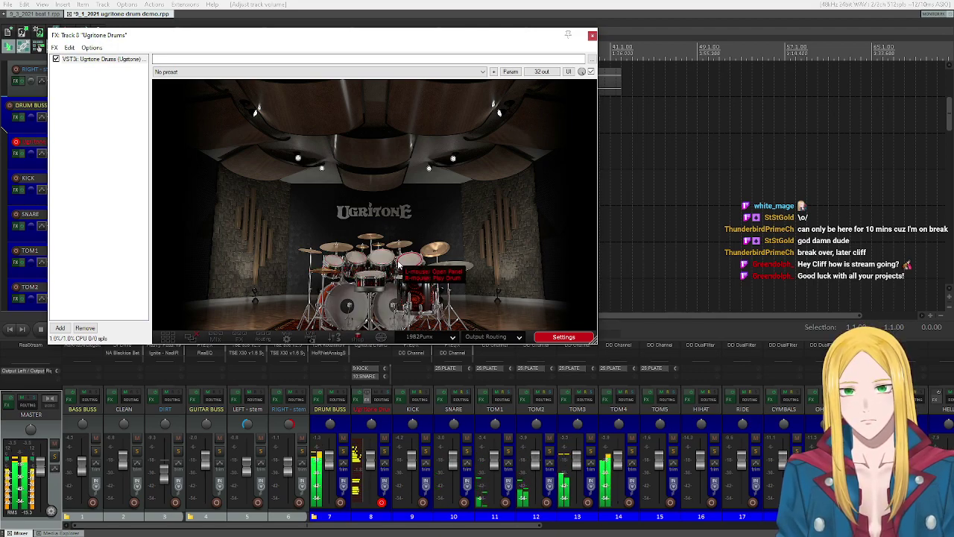
right_click(410, 296)
right_click(372, 279)
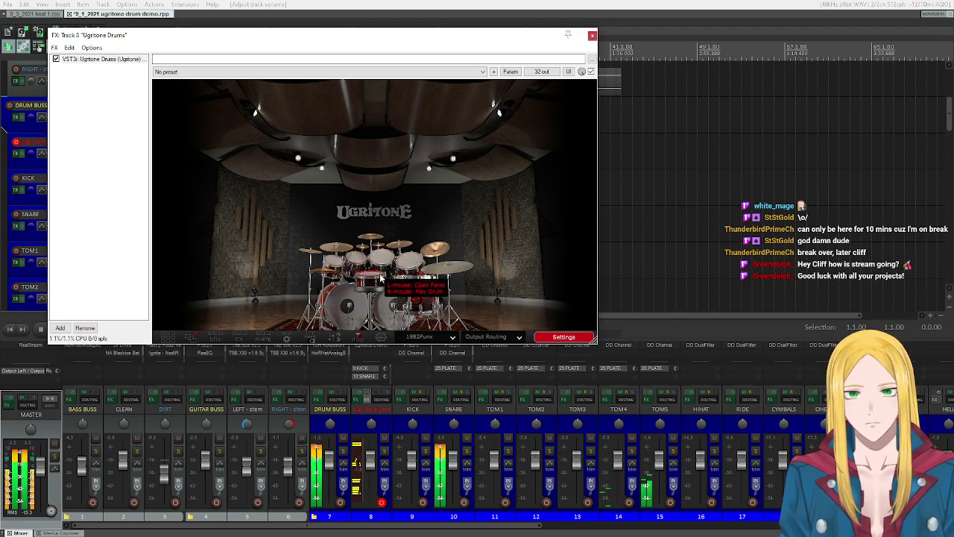
right_click(393, 312)
right_click(376, 279)
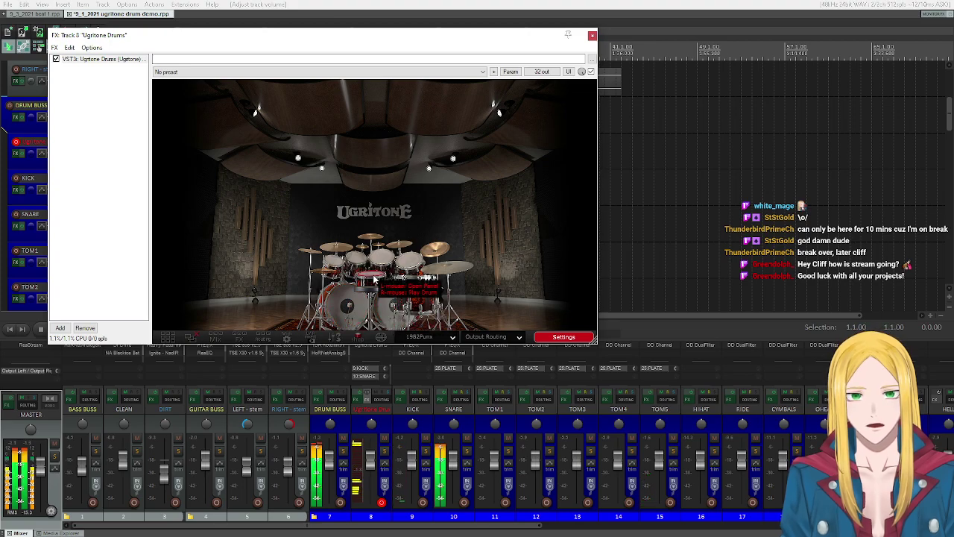
right_click(376, 279)
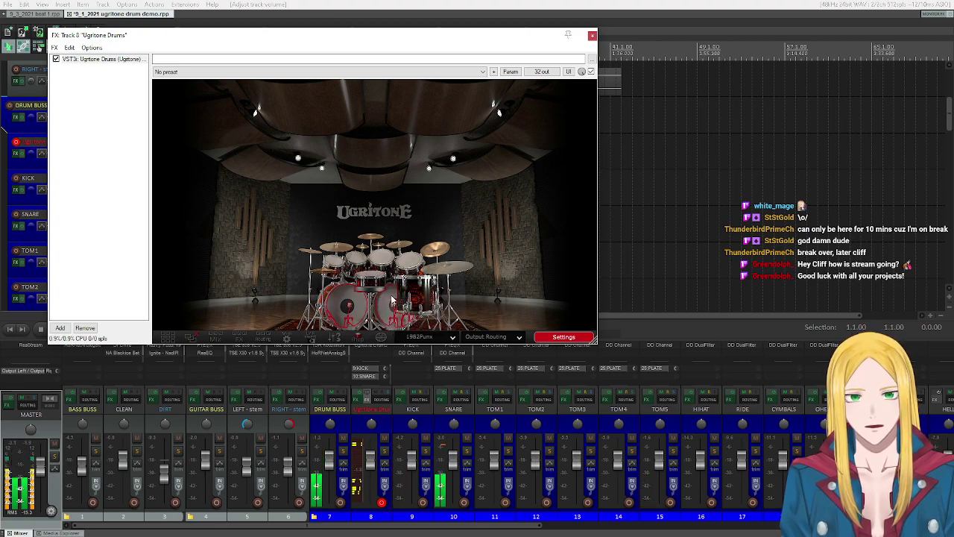
Step: Show the room, TRASH and HELL channels in the mixer and play the snare to examine their signal
scroll(591, 533, right, 3)
scroll(591, 534, right, 2)
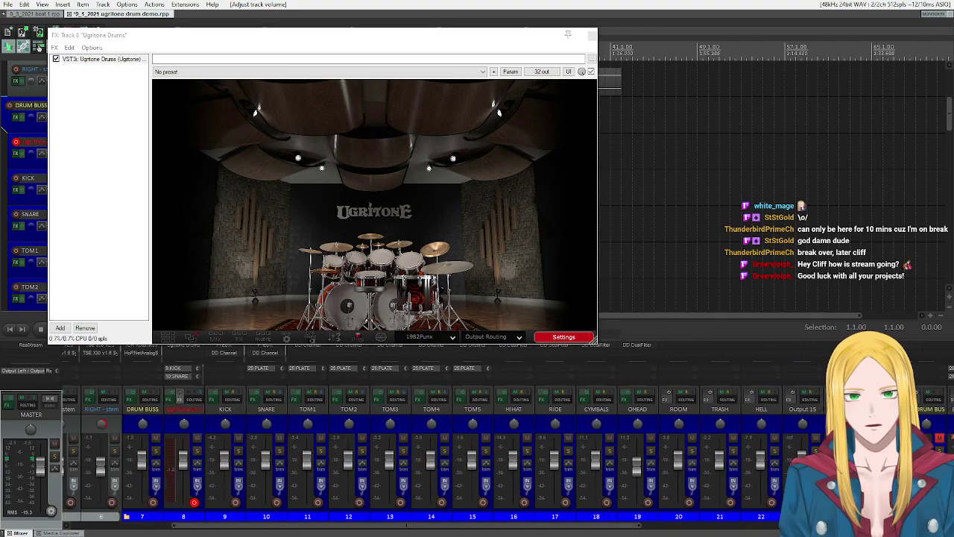
right_click(376, 277)
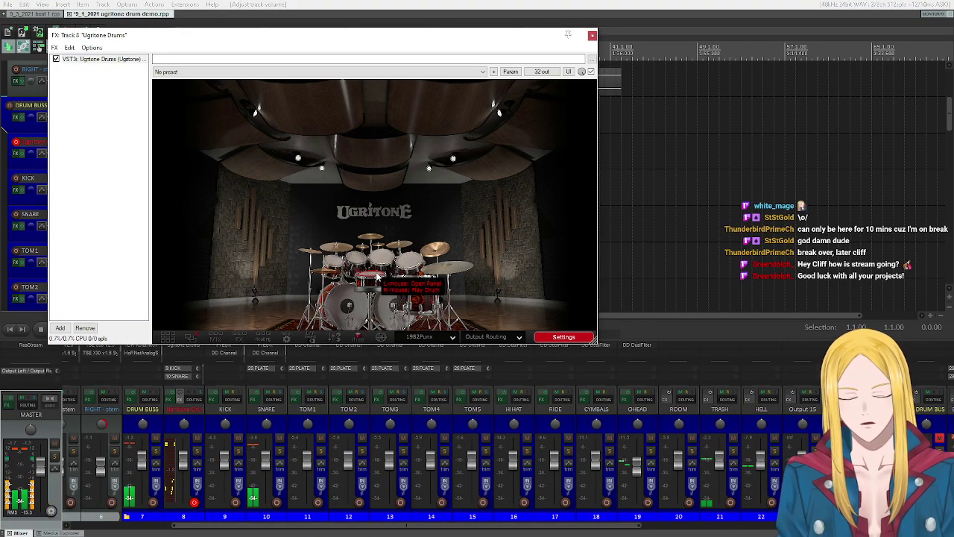
right_click(377, 277)
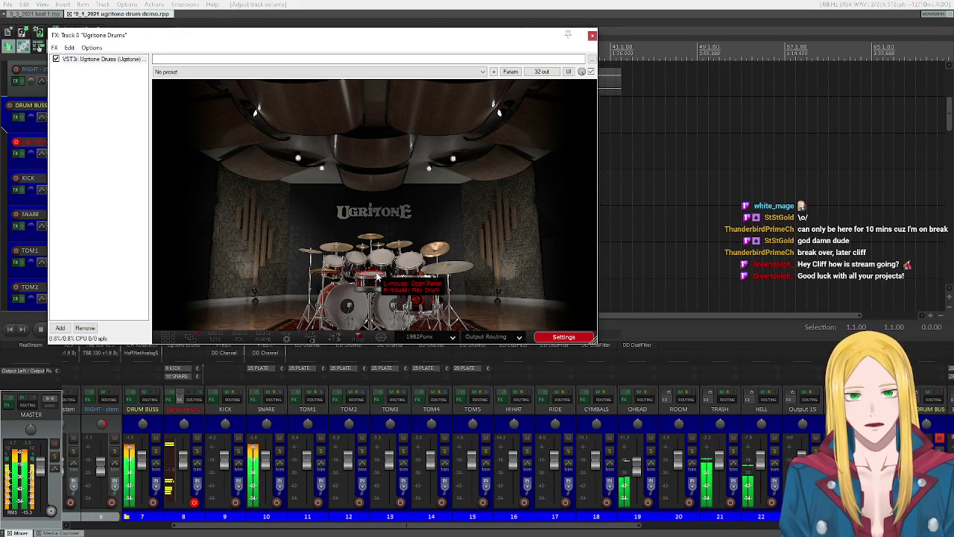
Step: Solo the HELL channel and play the kit's kick, snare and toms to hear that effect alone
key(s)
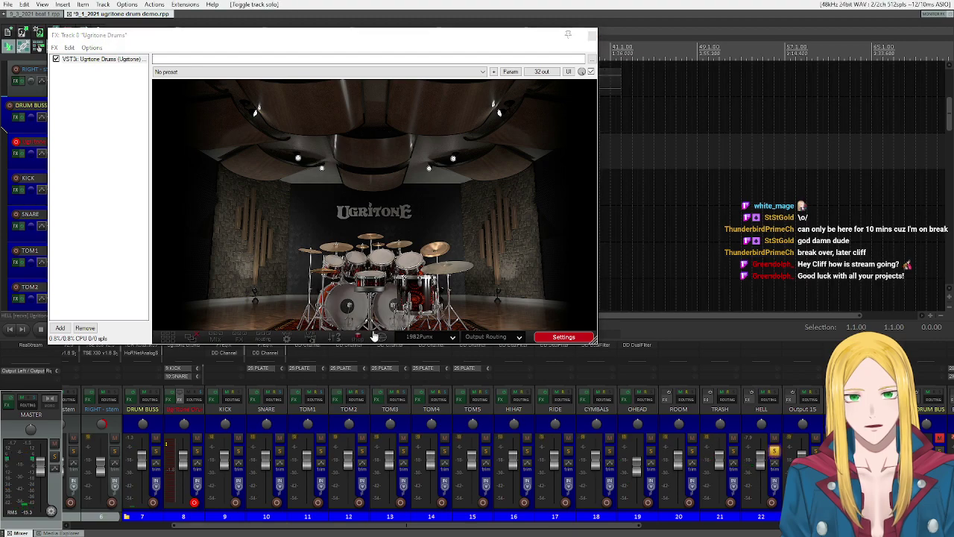
right_click(376, 278)
right_click(376, 277)
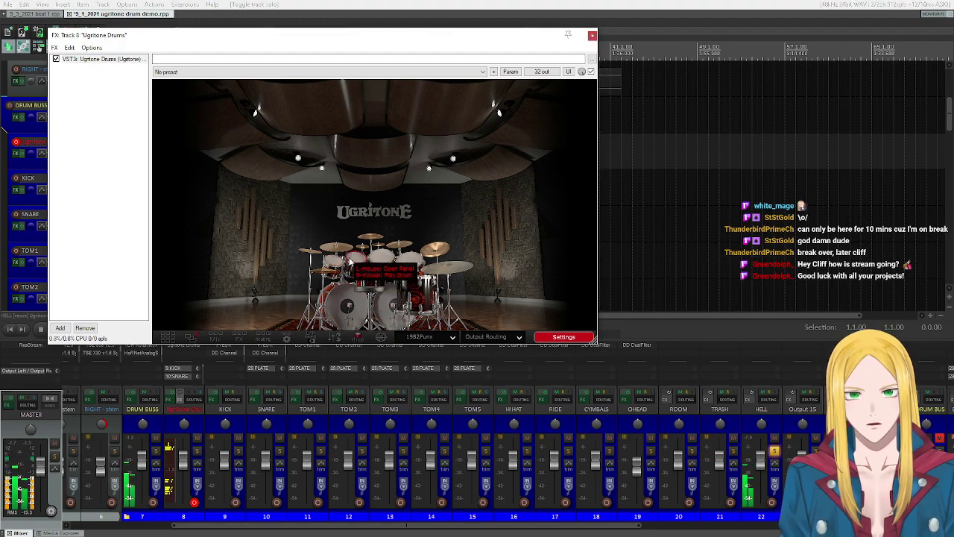
right_click(405, 260)
right_click(418, 307)
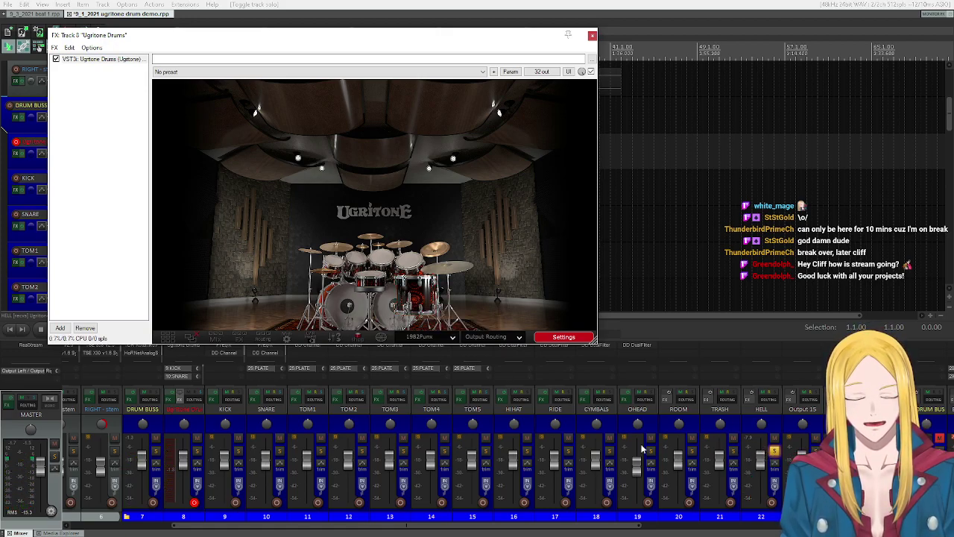
click(372, 309)
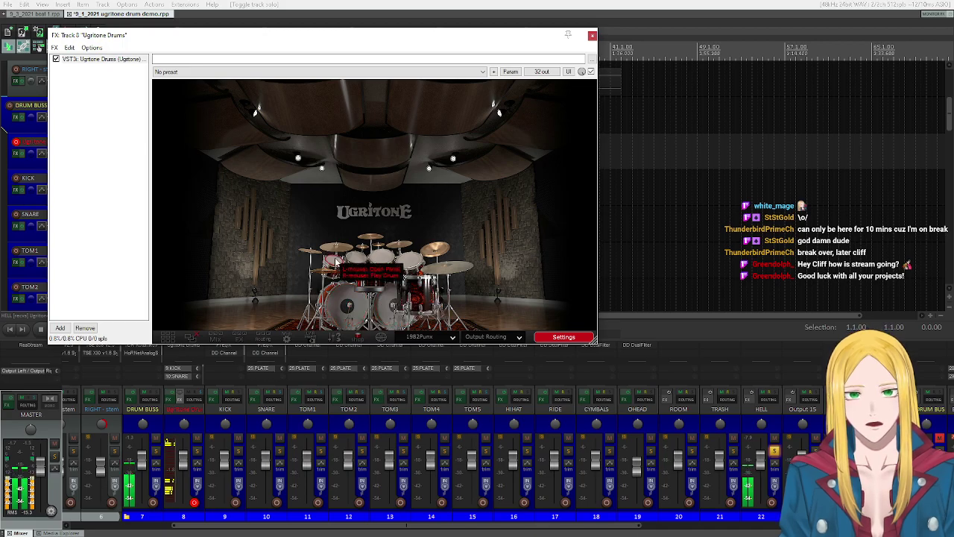
right_click(382, 257)
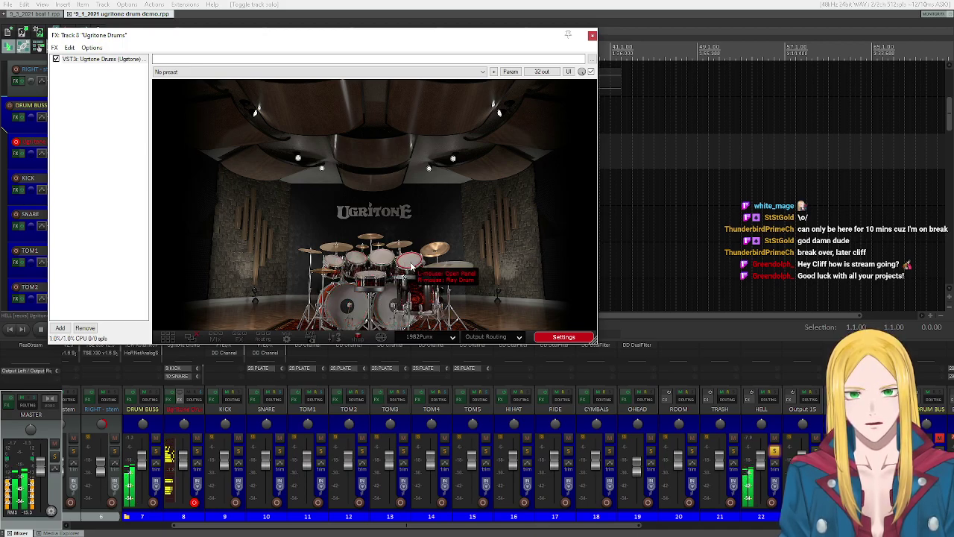
right_click(415, 319)
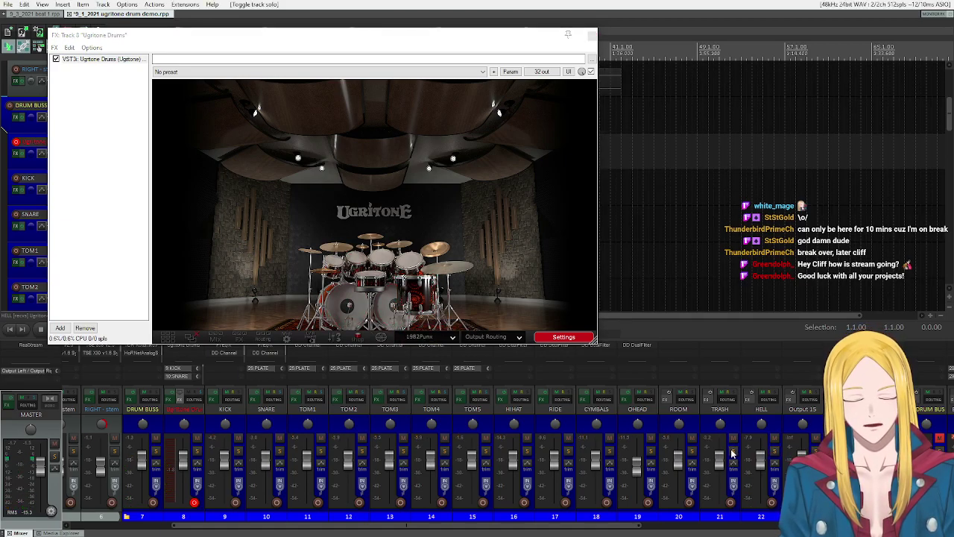
Step: With only the TRASH channel soloed, play the kick, snare and toms to hear its sound
right_click(386, 307)
right_click(365, 272)
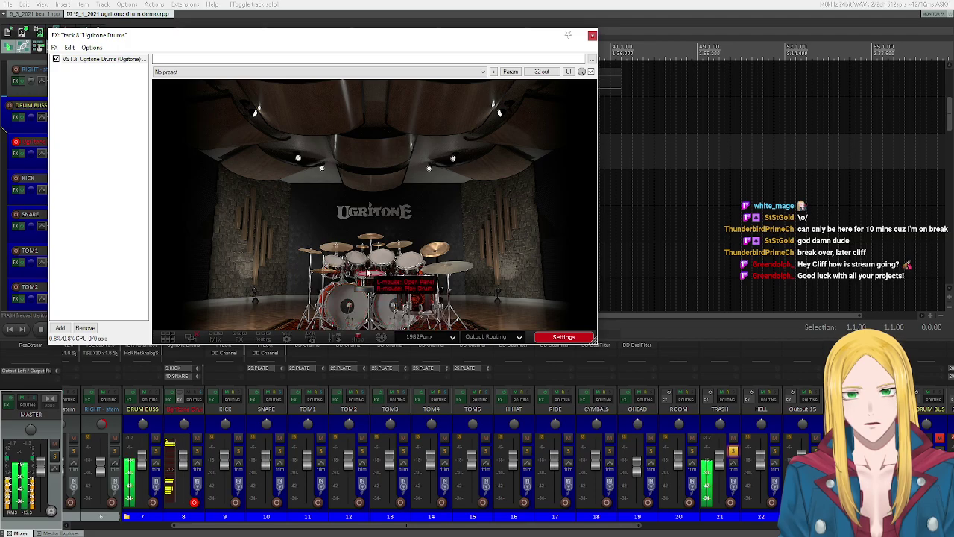
right_click(358, 257)
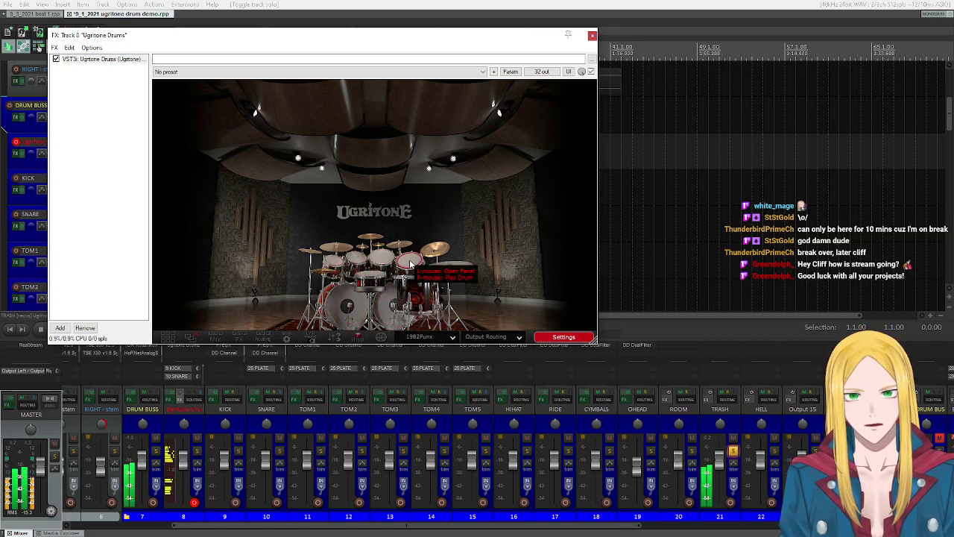
right_click(410, 282)
Step: Lower the TRASH channel's volume, raise the HELL channel's, and play the kick, snare and toms in the full mix
drag(724, 453, 649, 462)
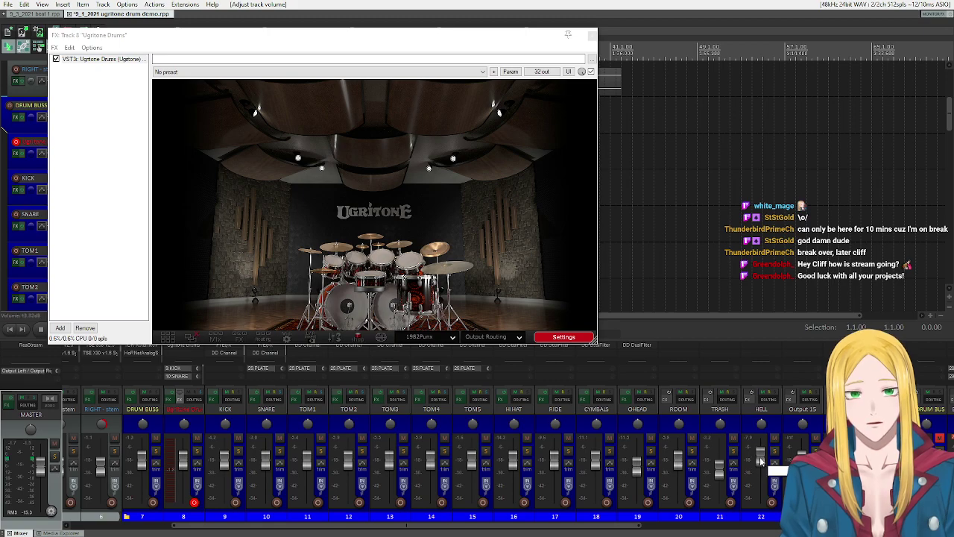
click(395, 313)
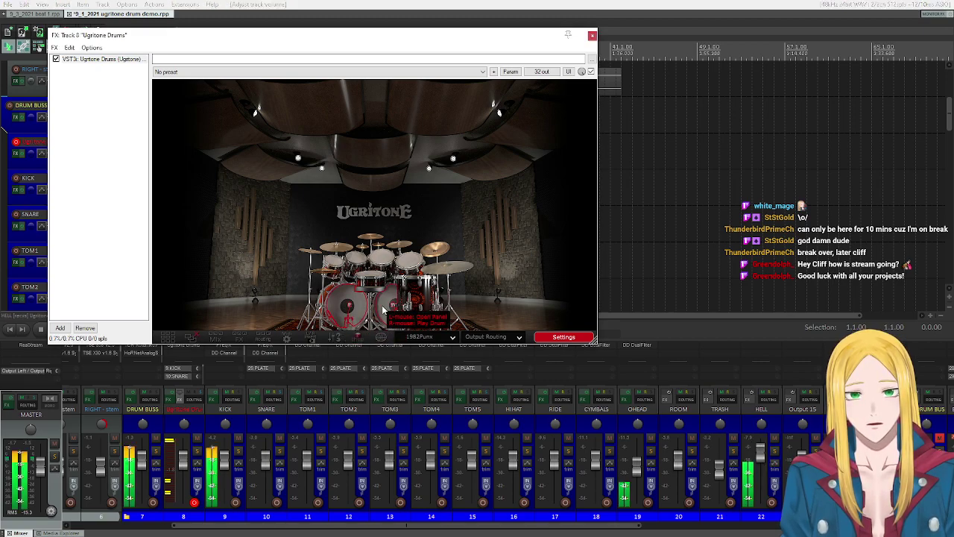
click(395, 309)
click(367, 275)
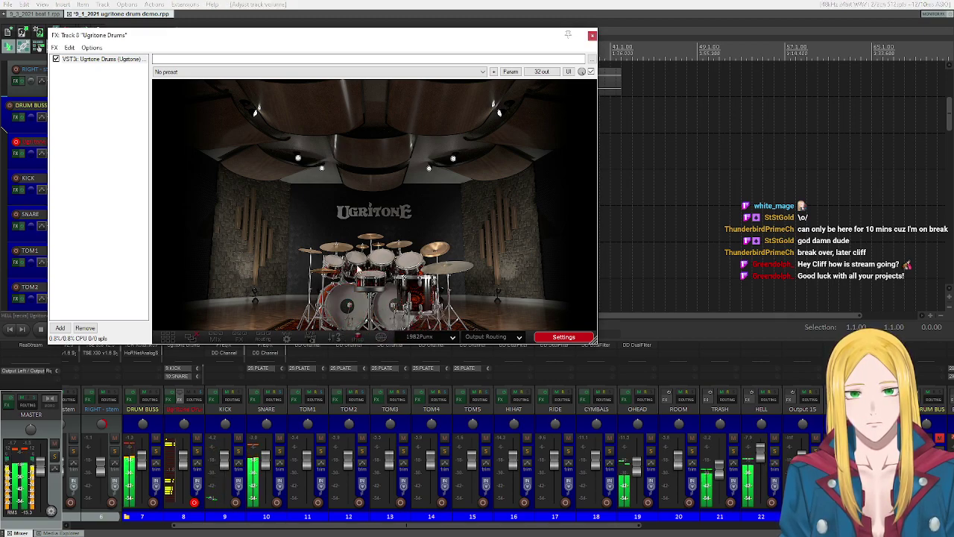
click(347, 266)
click(347, 265)
click(381, 257)
click(409, 262)
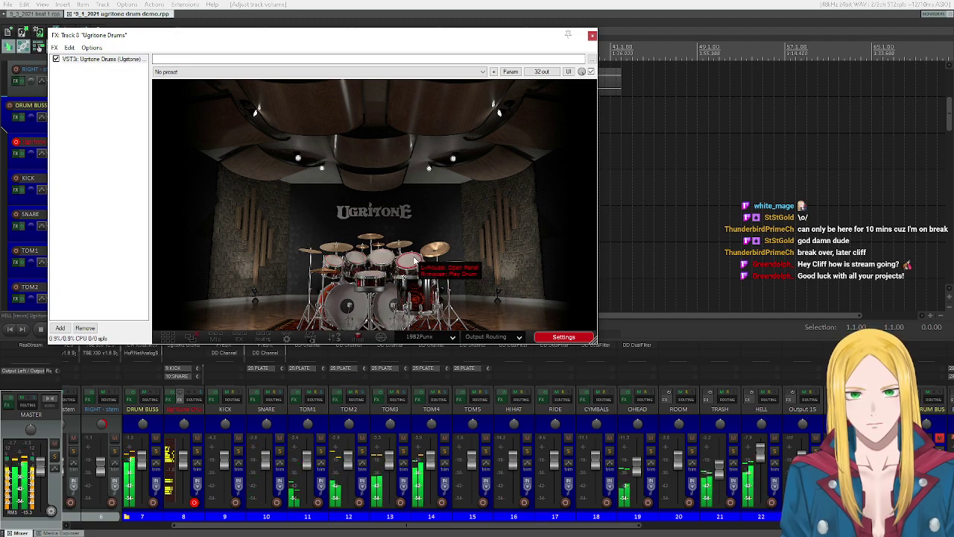
click(417, 276)
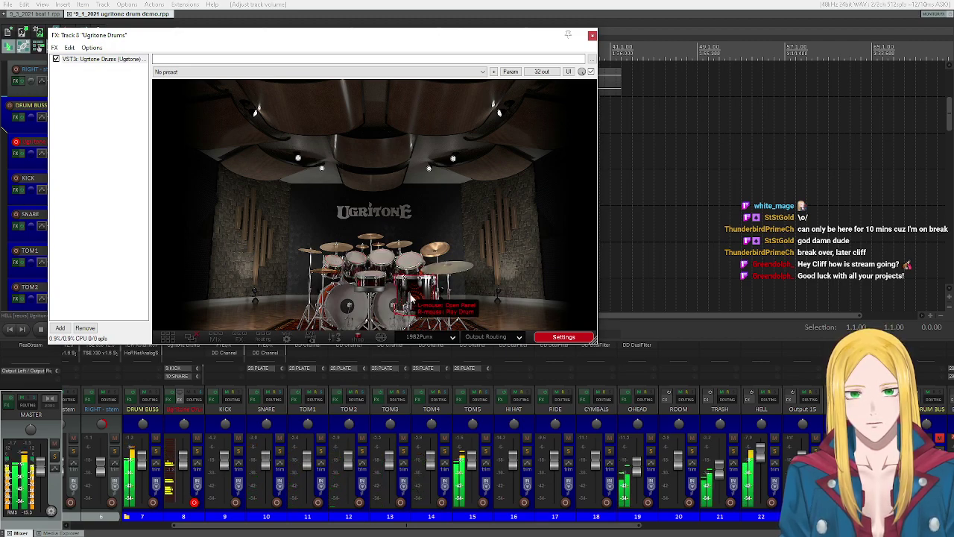
click(409, 301)
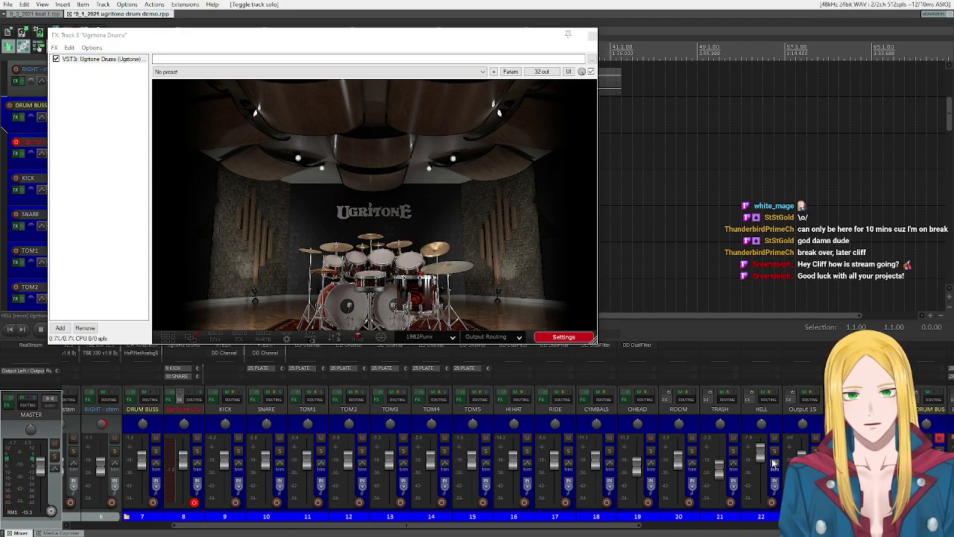
Step: Solo the HELL channel again, play the snare and several cymbals through it, and release the solo
click(775, 455)
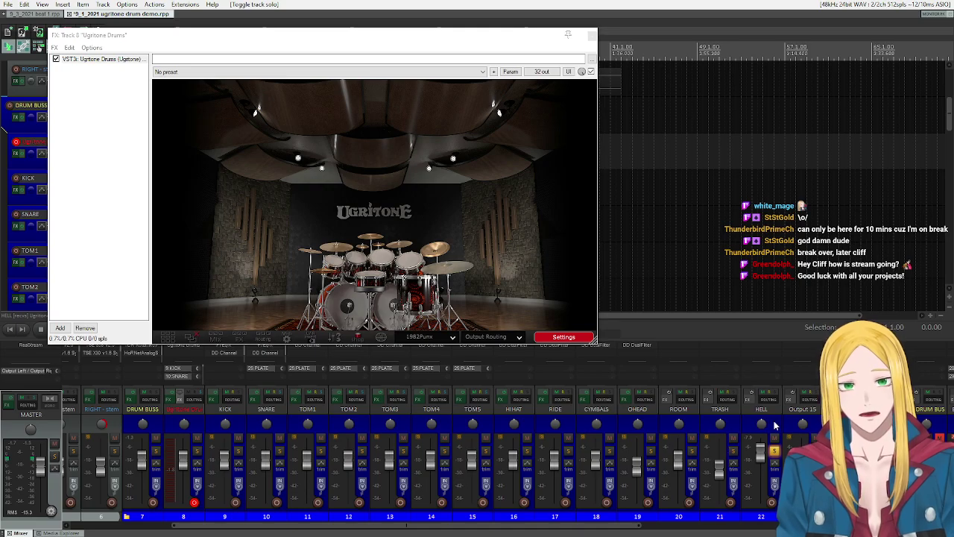
right_click(368, 280)
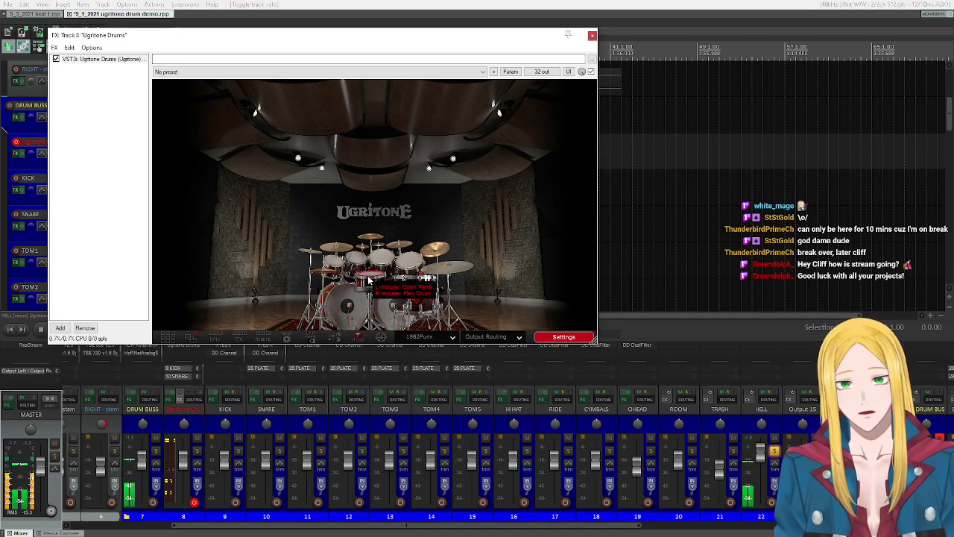
right_click(446, 253)
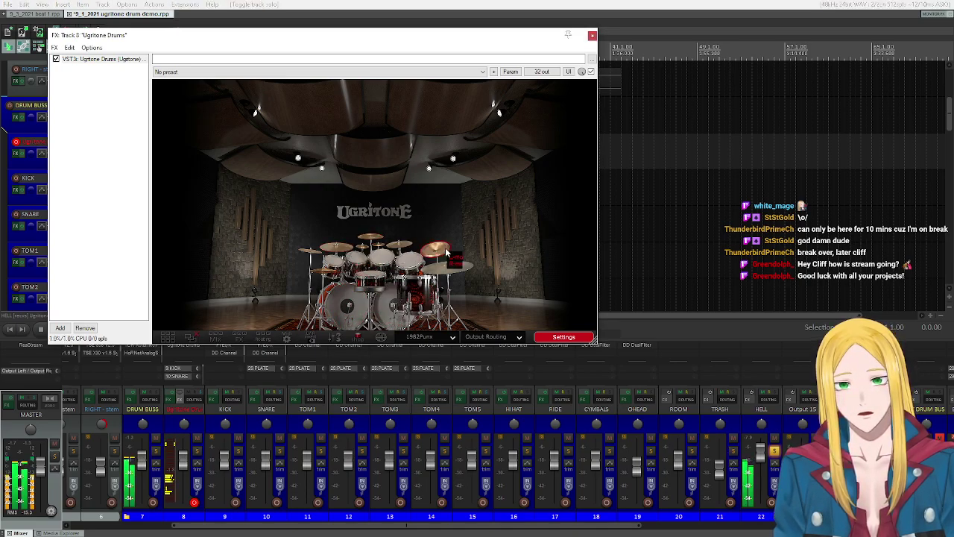
right_click(445, 253)
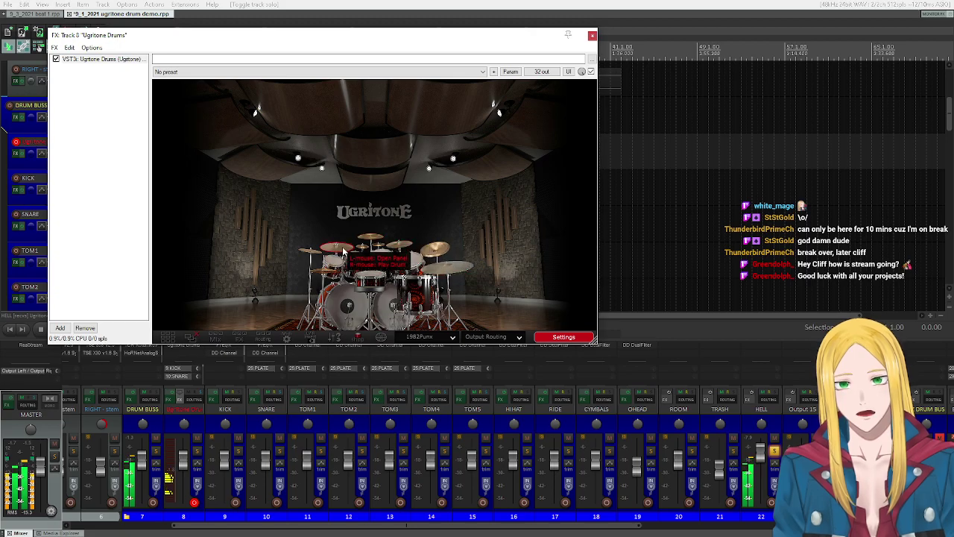
right_click(302, 252)
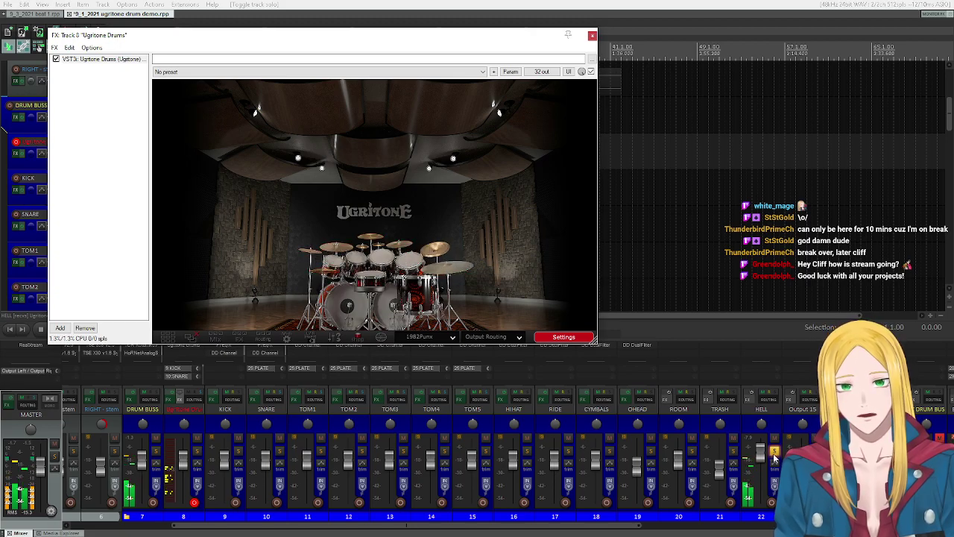
click(322, 486)
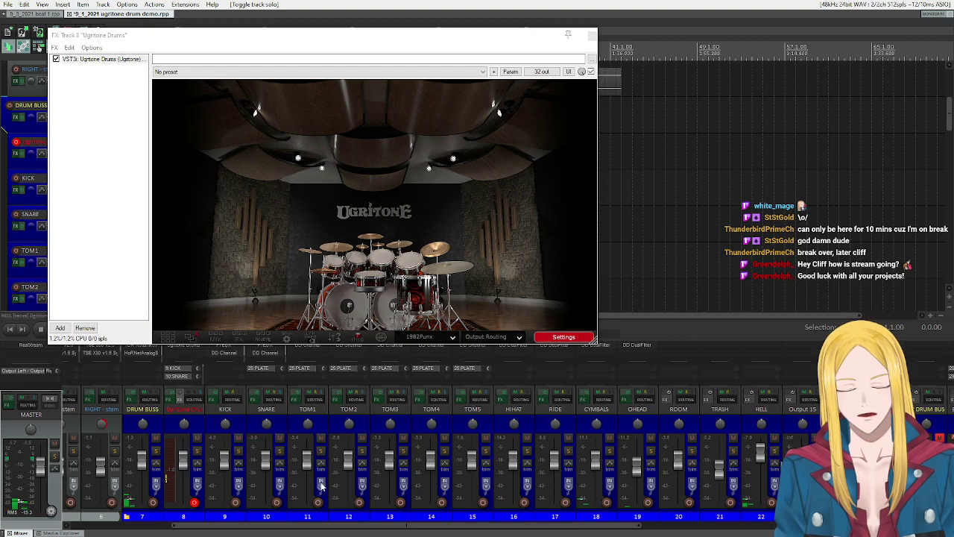
click(315, 292)
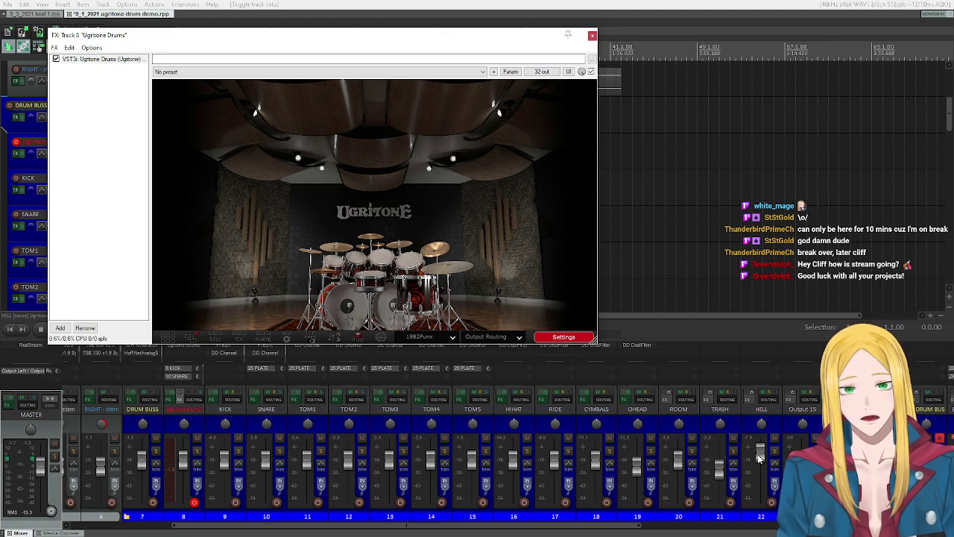
Step: Lower the HELL channel's volume, play the kick, snare and toms through the mix, and close the drum plugin window
drag(758, 458, 761, 464)
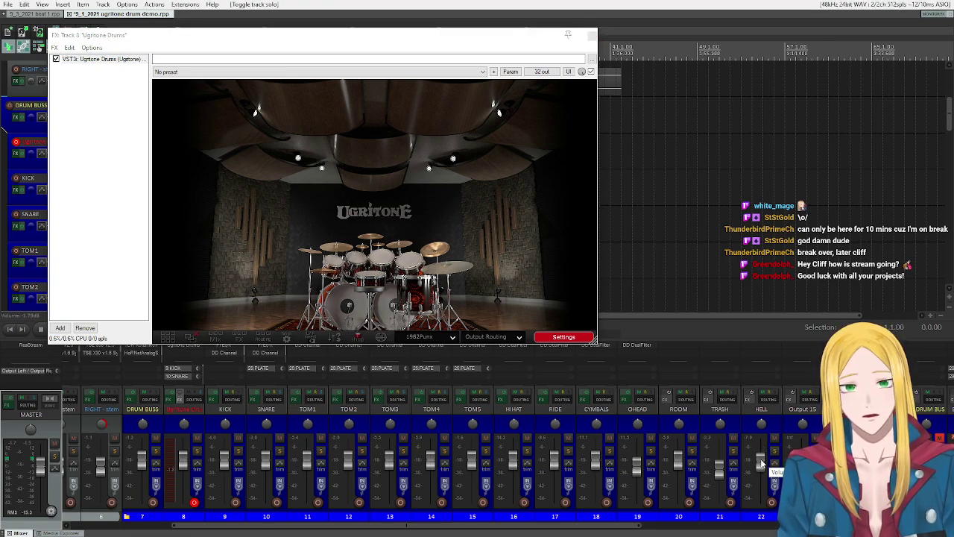
right_click(360, 296)
right_click(356, 262)
right_click(389, 257)
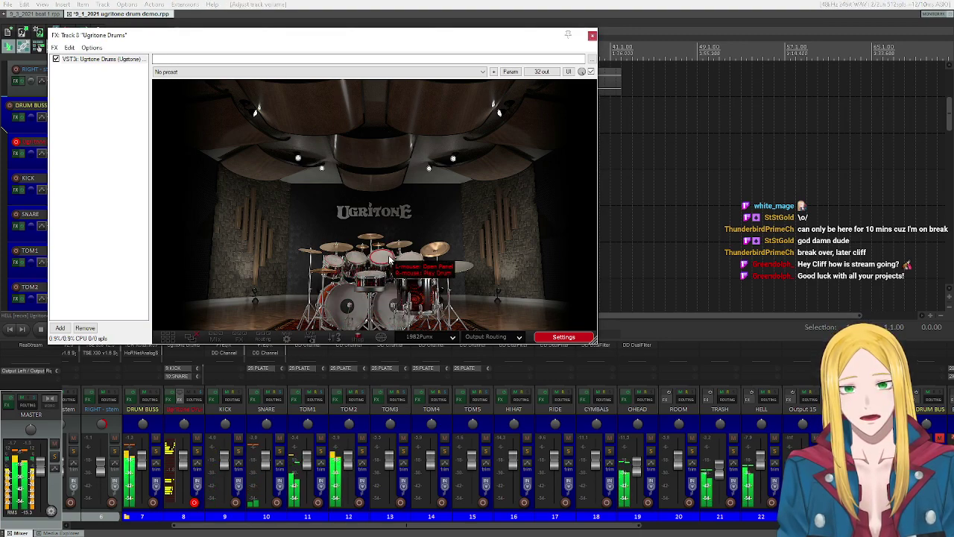
right_click(403, 254)
right_click(419, 281)
right_click(430, 295)
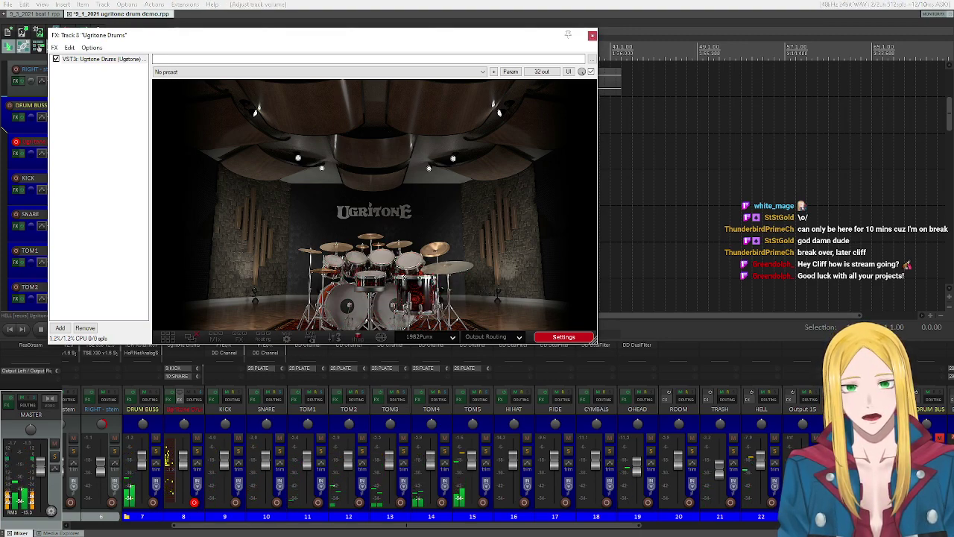
click(592, 37)
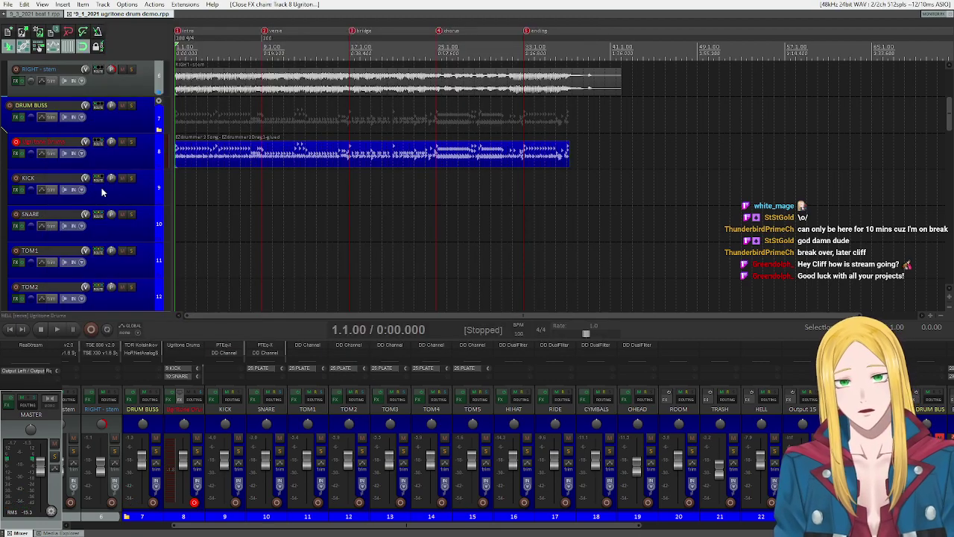
Step: Replace the TSE X30 preamp on the LEFT - stem track with HyBrit (LePou plugins) and turn on the amp's boost
scroll(97, 186, up, 4)
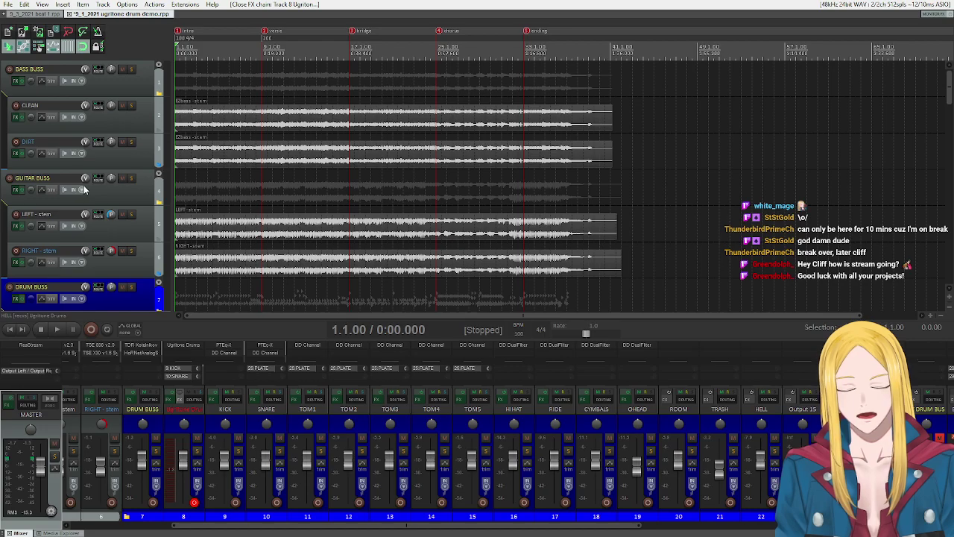
scroll(85, 190, down, 1)
click(16, 189)
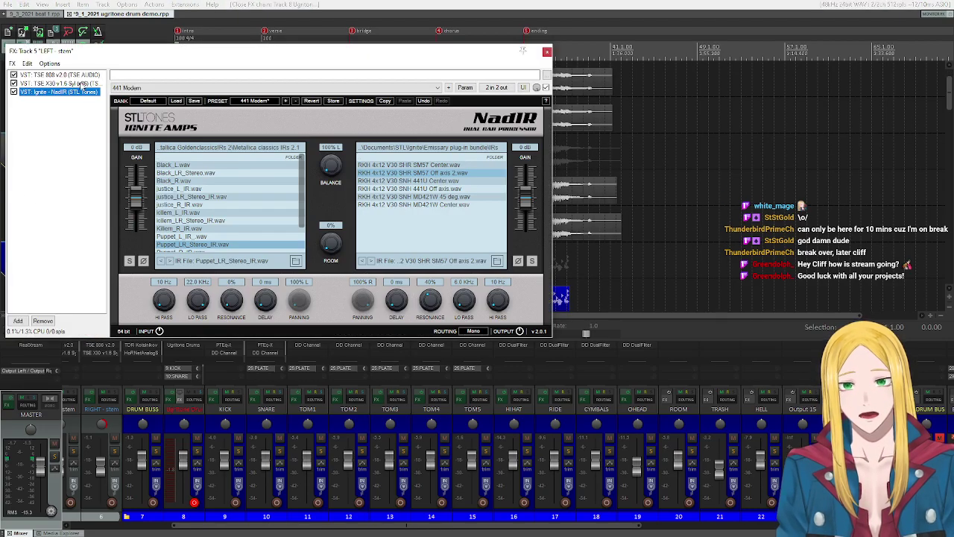
double_click(74, 84)
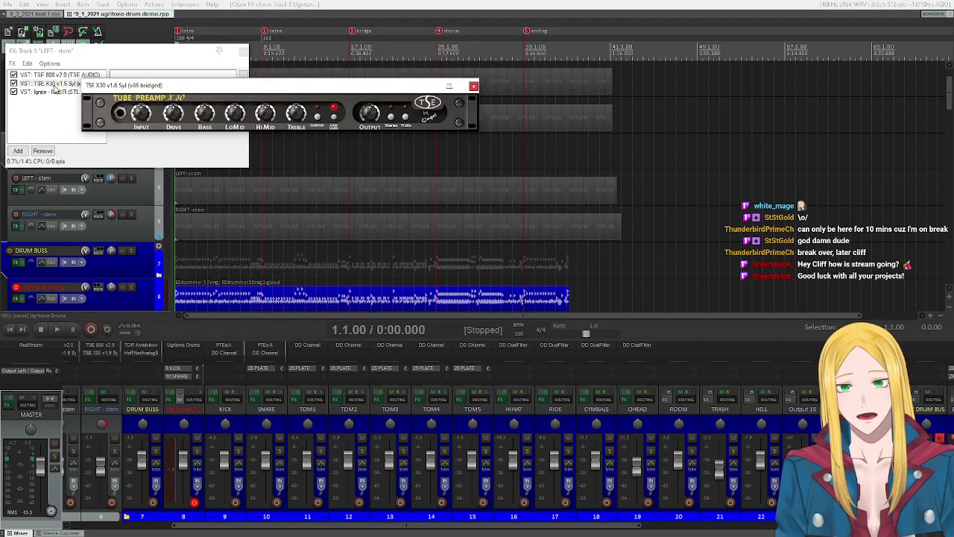
right_click(56, 88)
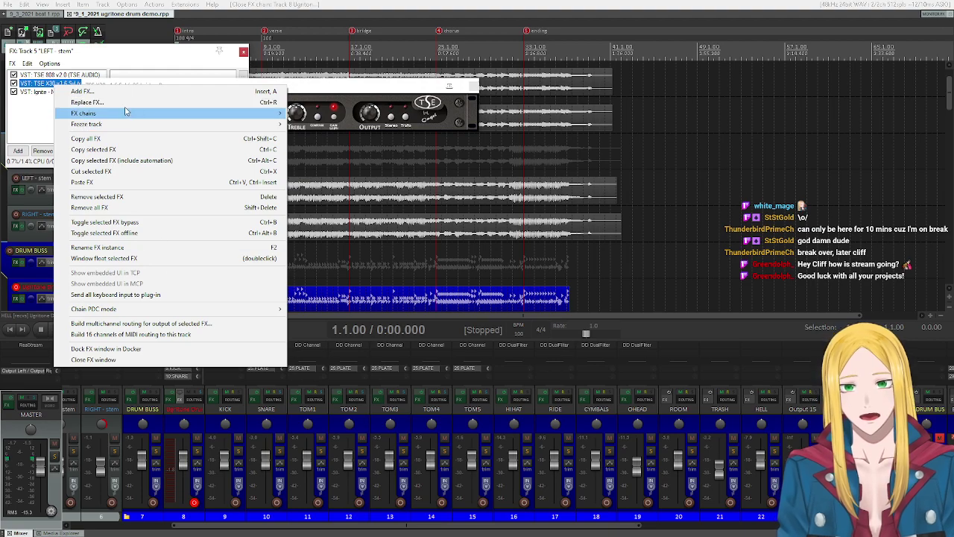
click(87, 102)
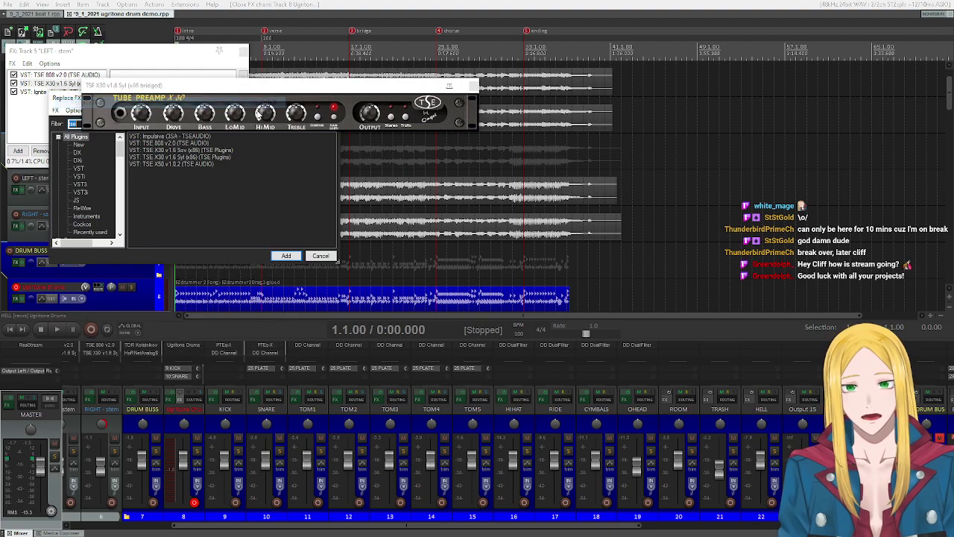
click(473, 87)
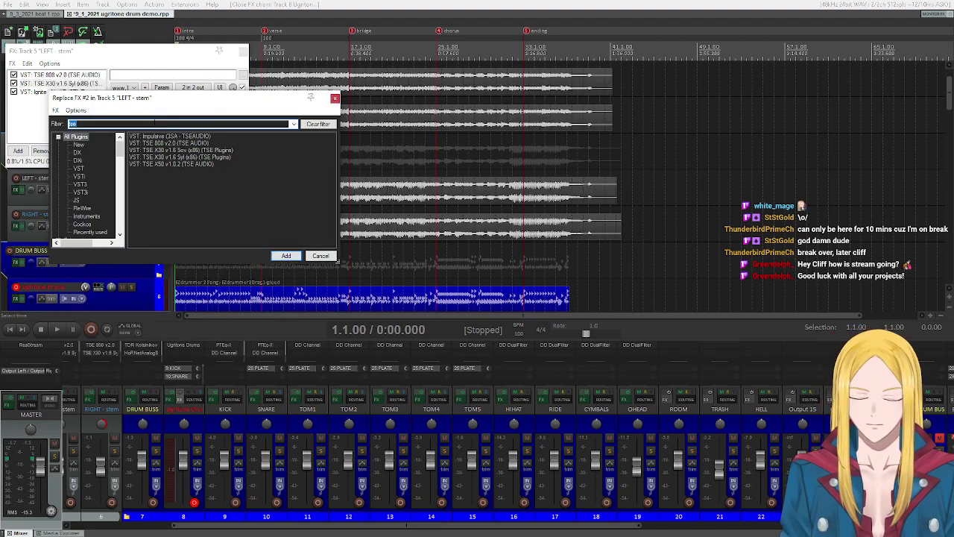
text(hy)
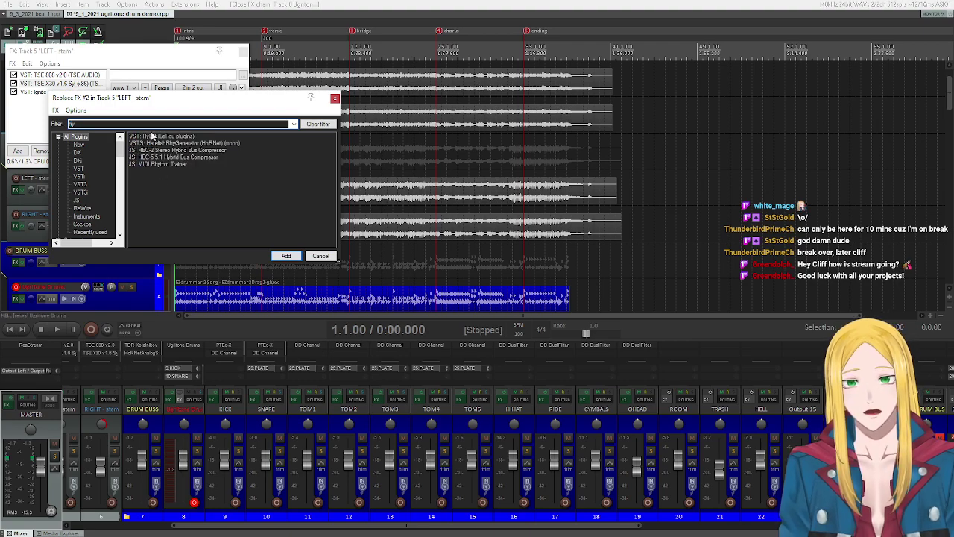
double_click(152, 137)
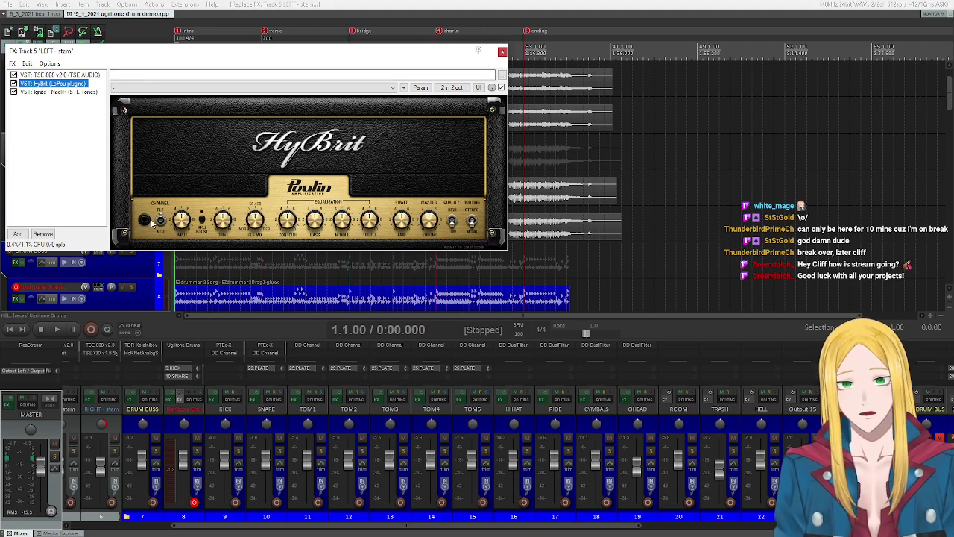
click(202, 221)
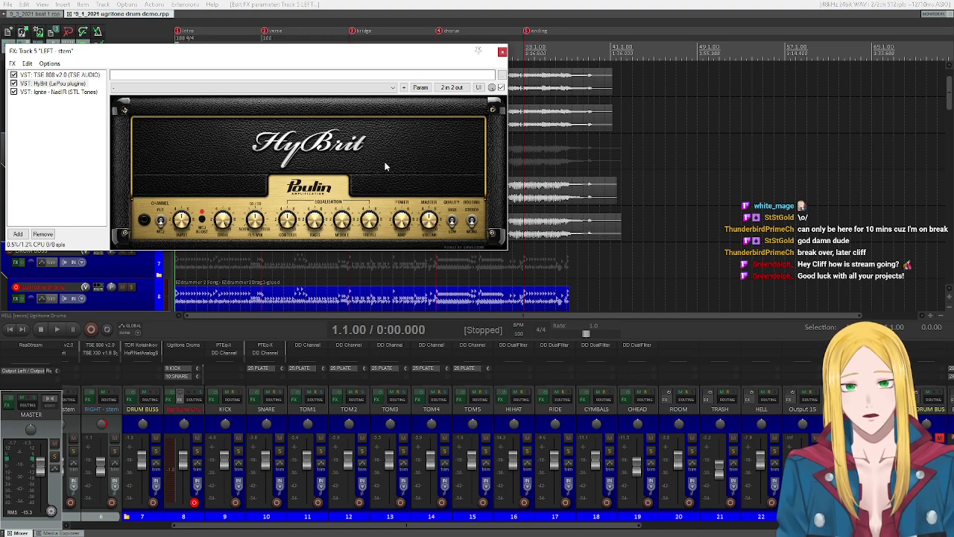
Step: In the LEFT - stem track's NadIR, load cambridge 1x12.wav from the Cambridge 1x12 folder of 7deadlysins Impulses into the first cabinet slot
double_click(59, 92)
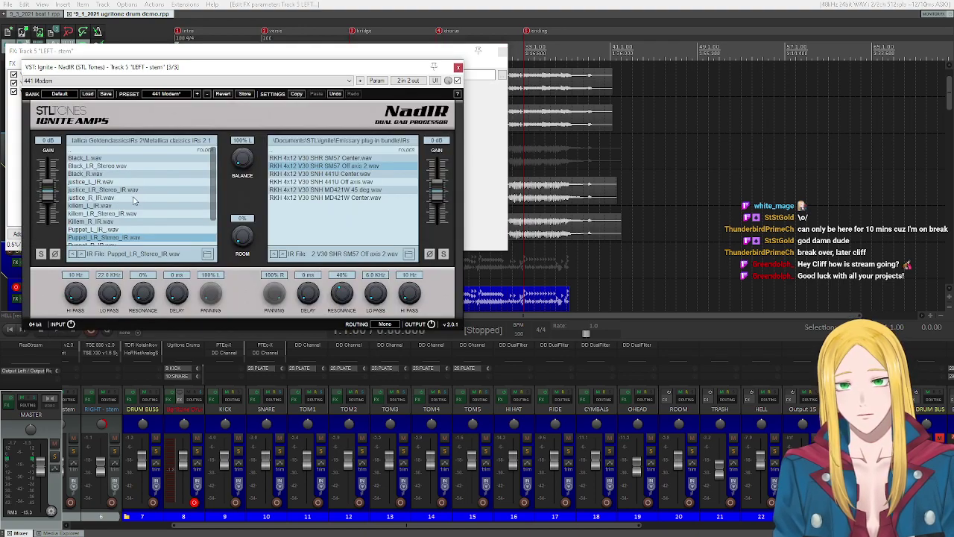
double_click(205, 150)
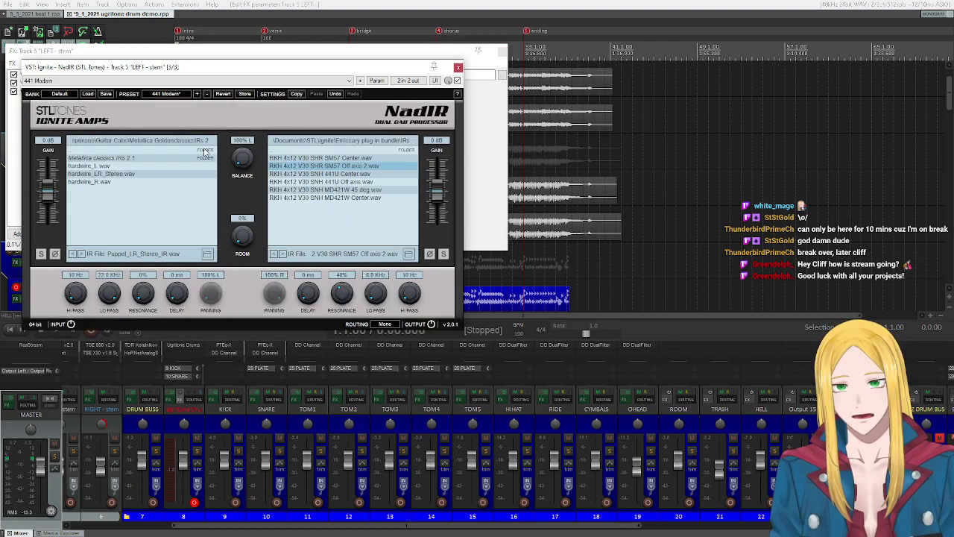
double_click(205, 151)
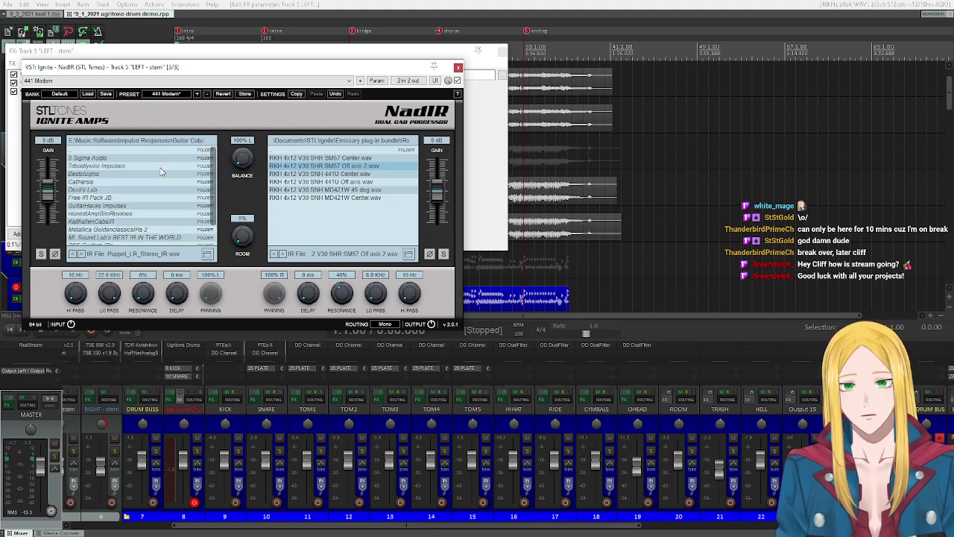
scroll(145, 197, down, 3)
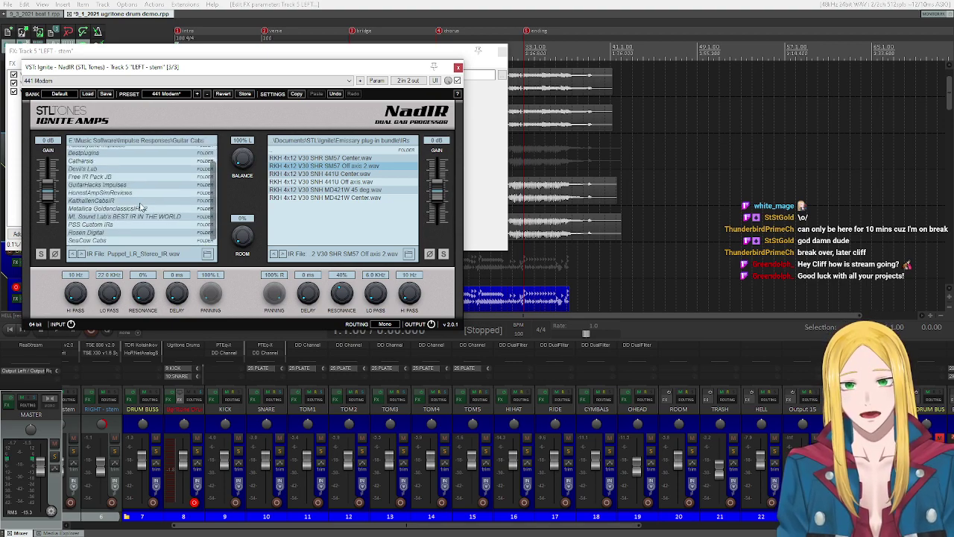
scroll(142, 207, up, 3)
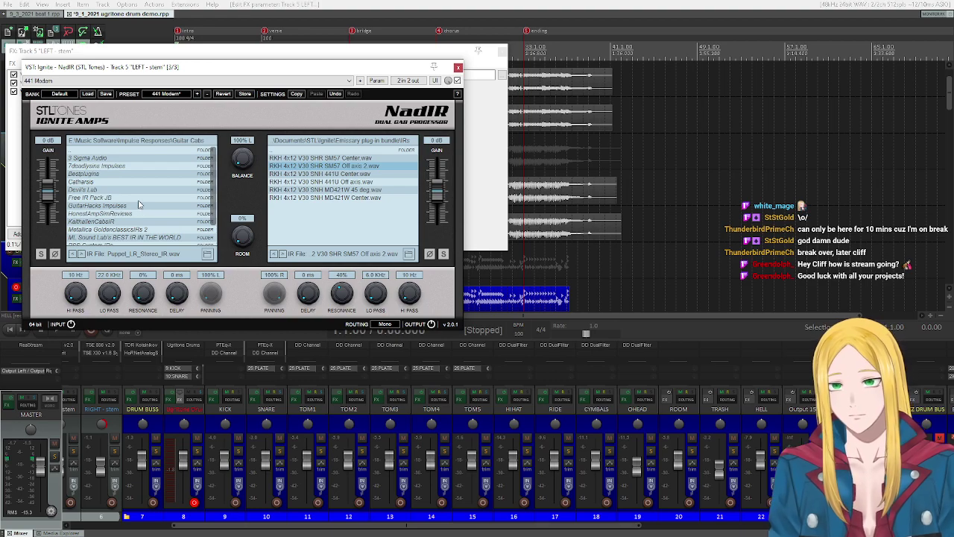
scroll(164, 179, down, 1)
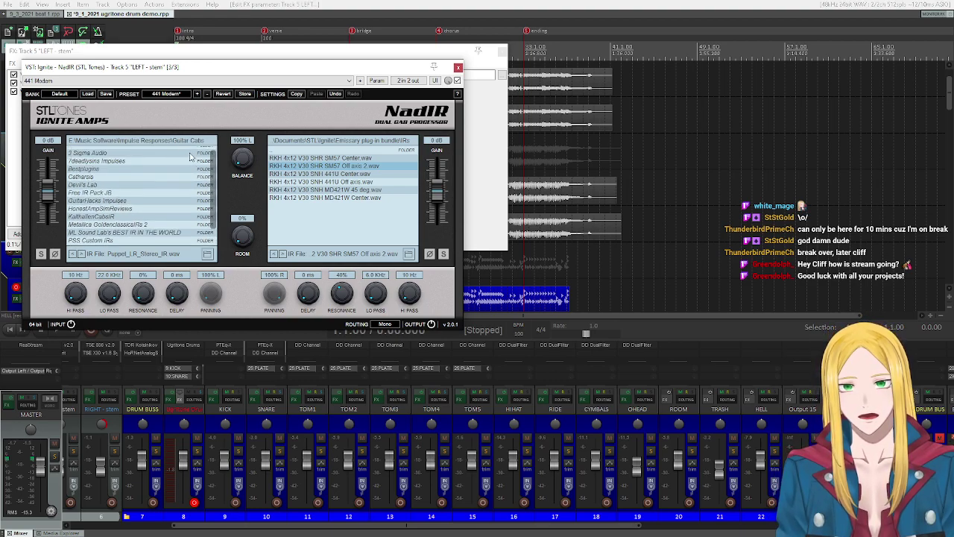
scroll(187, 160, down, 3)
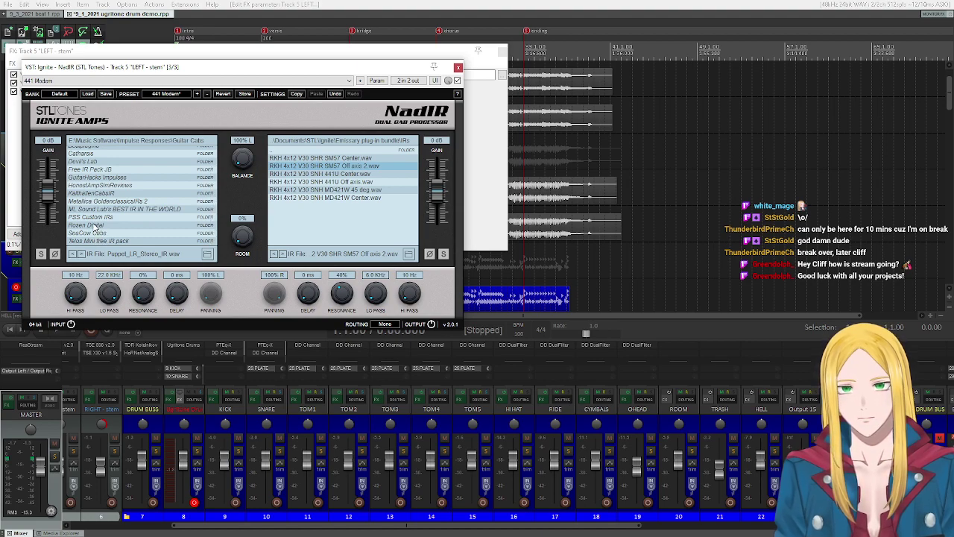
scroll(106, 216, up, 5)
double_click(103, 173)
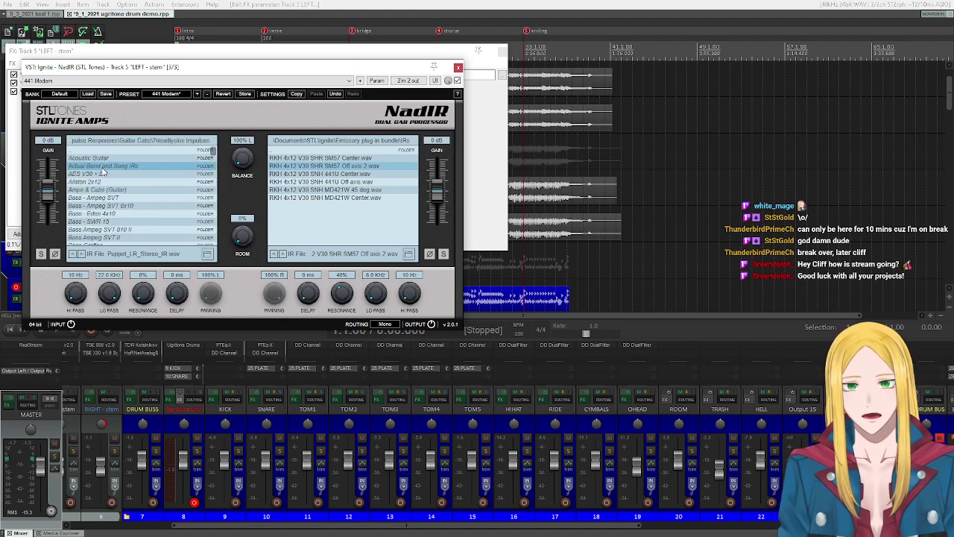
drag(215, 151, 211, 158)
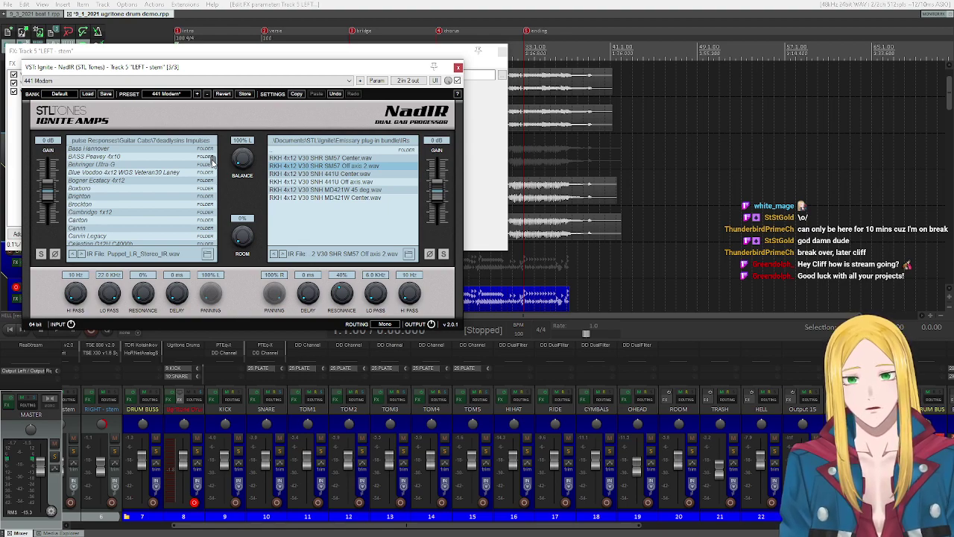
double_click(123, 213)
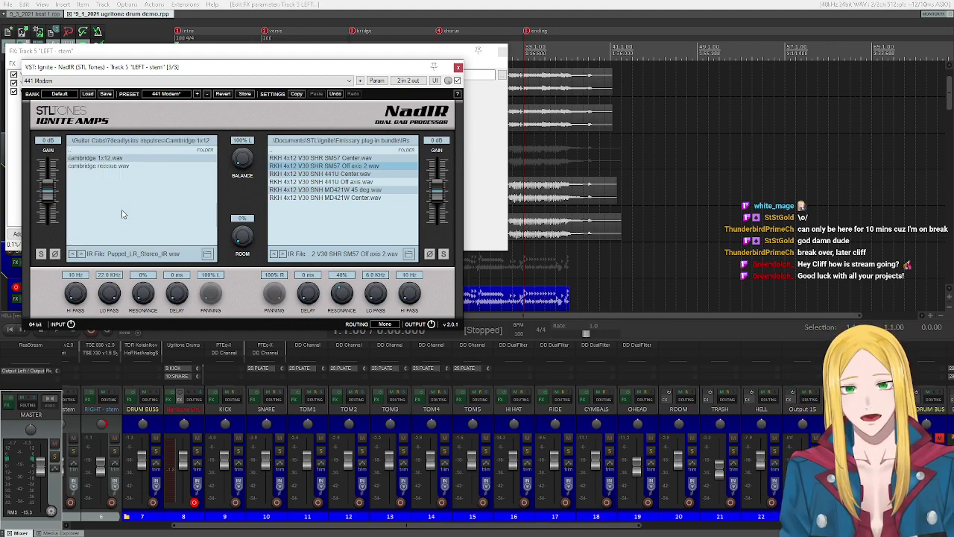
click(120, 160)
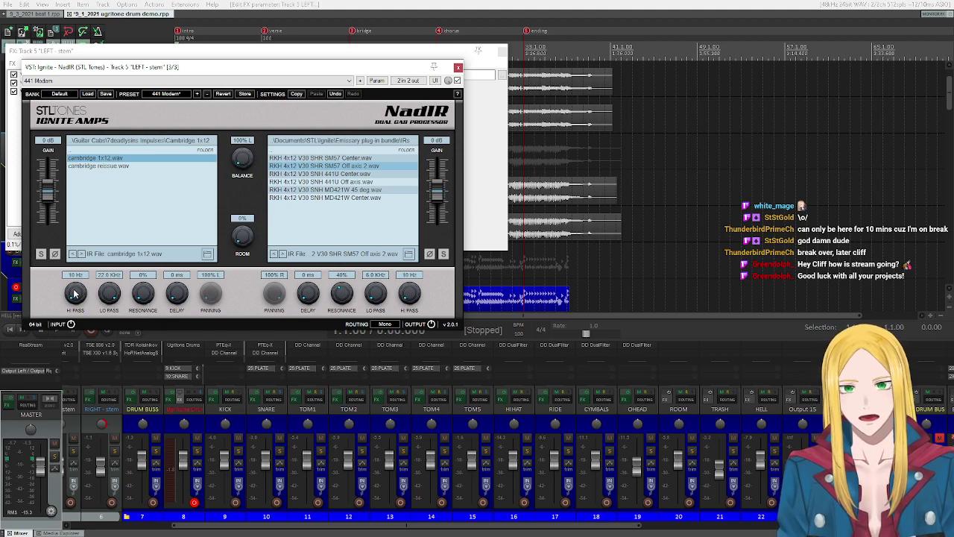
click(458, 68)
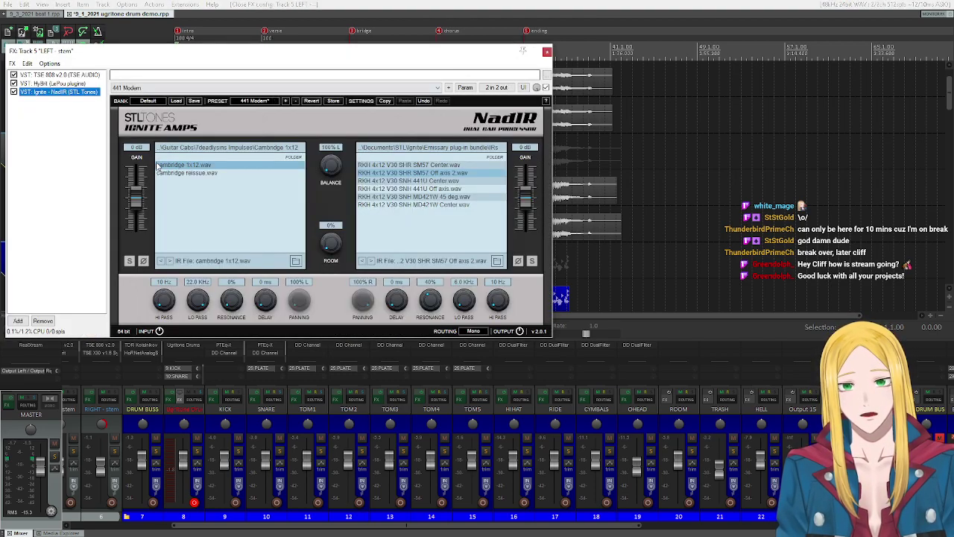
Step: Raise the Drive on the LEFT - stem track's TSE 808 overdrive
key(Up)
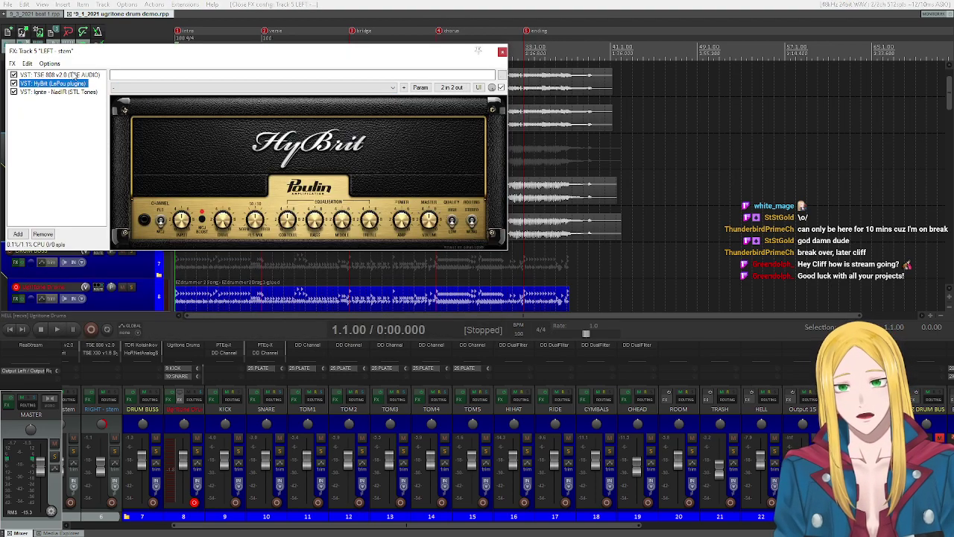
key(Up)
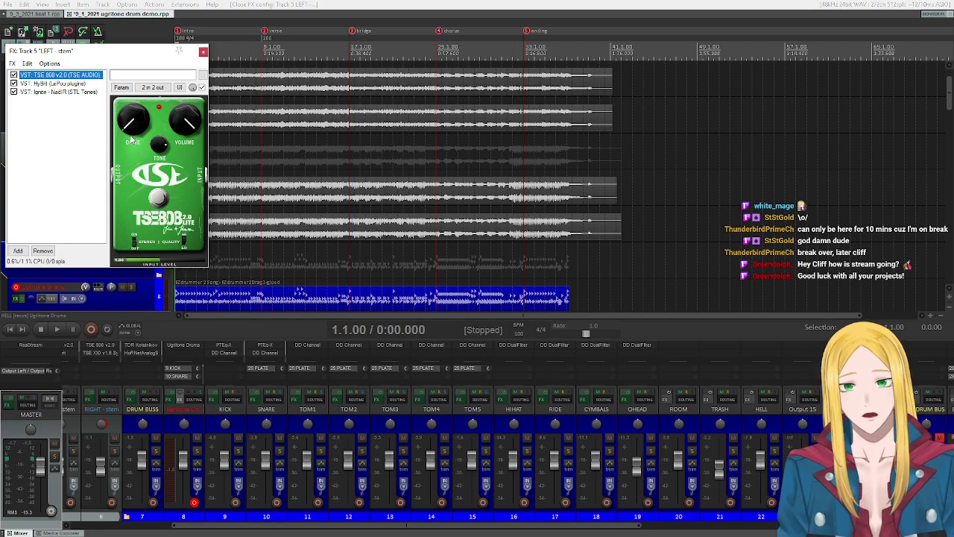
drag(134, 133, 146, 125)
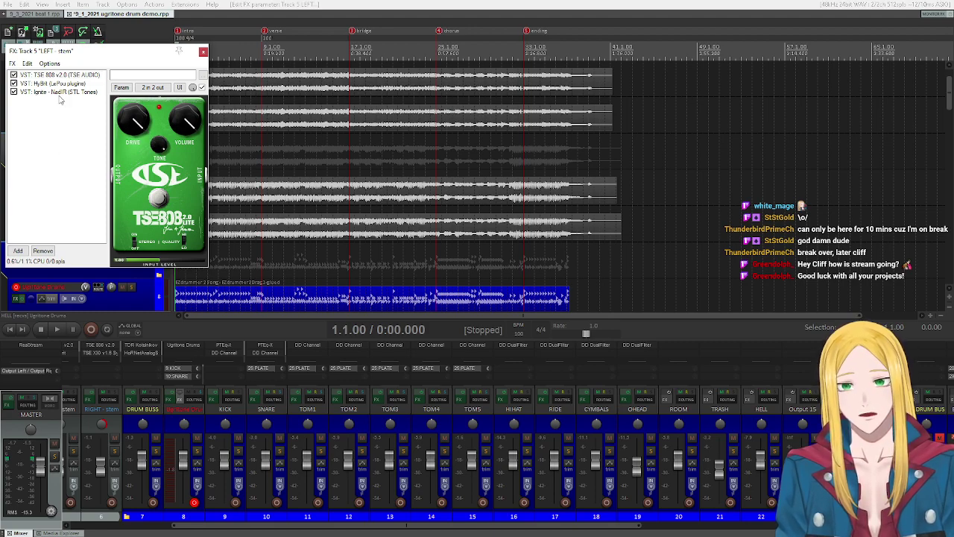
Step: Copy all three LEFT - stem effects to the RIGHT - stem track in place of its existing effects chain
drag(57, 167, 49, 61)
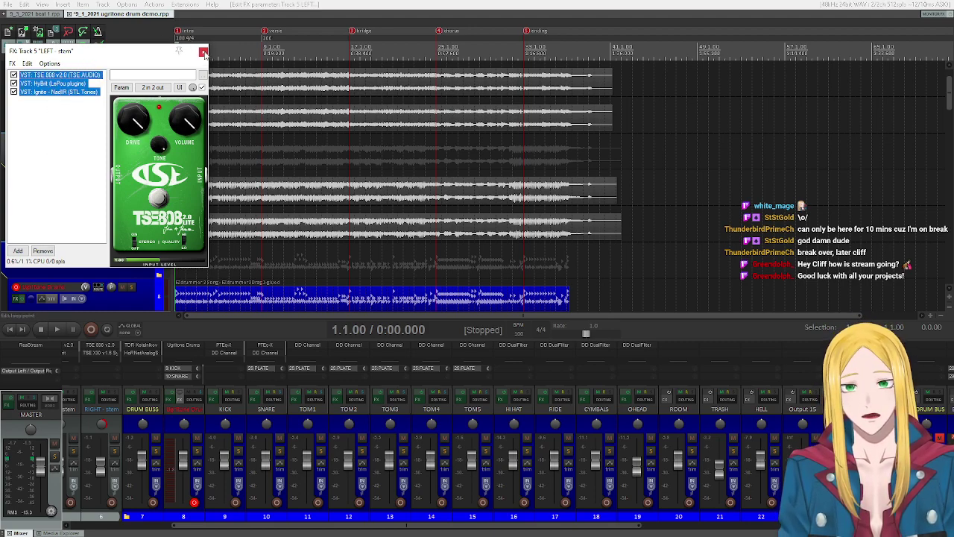
double_click(198, 51)
drag(660, 15, 192, 89)
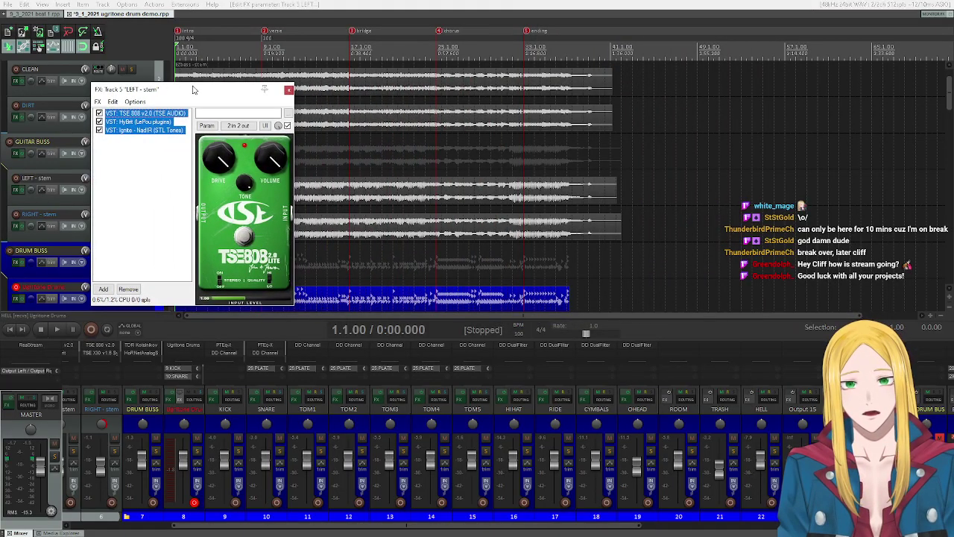
click(289, 91)
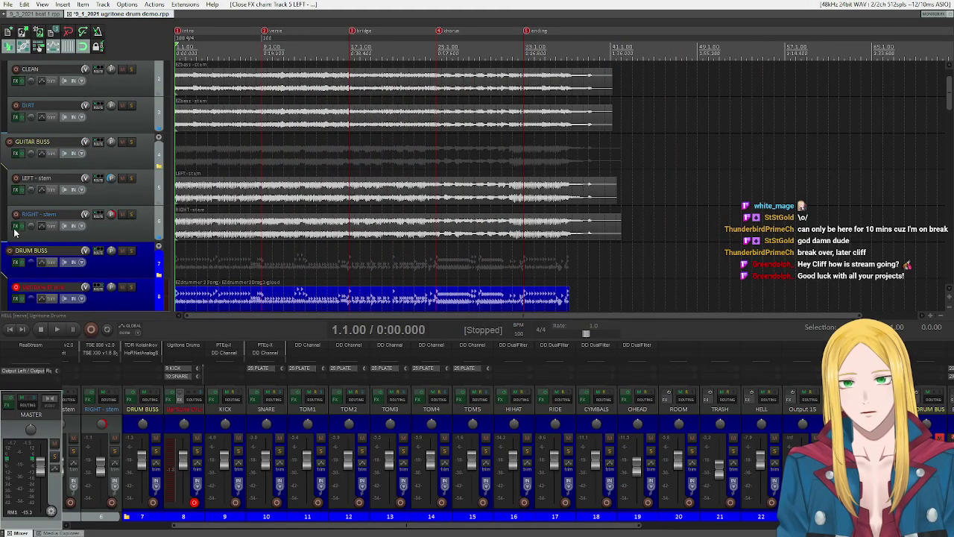
click(11, 225)
drag(290, 213, 251, 83)
click(250, 346)
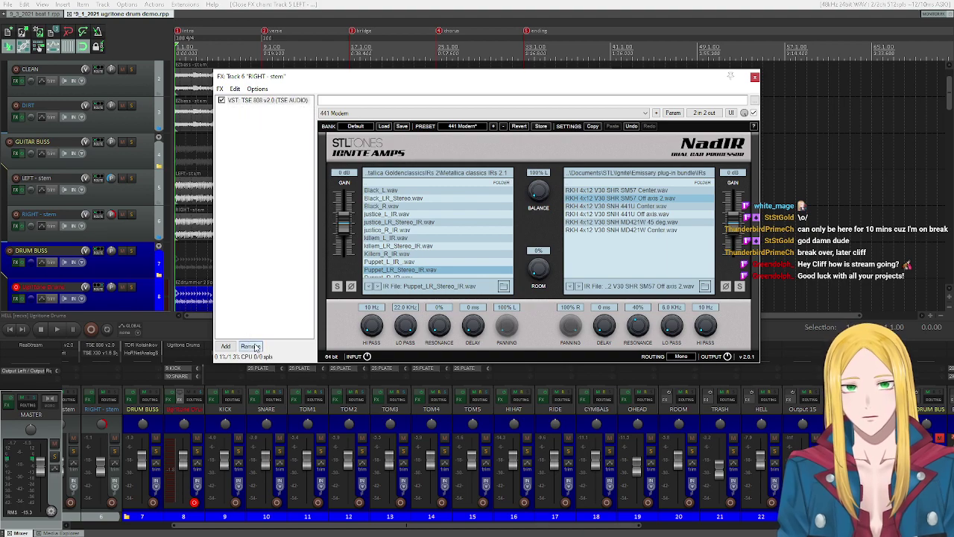
key(ctrl+z)
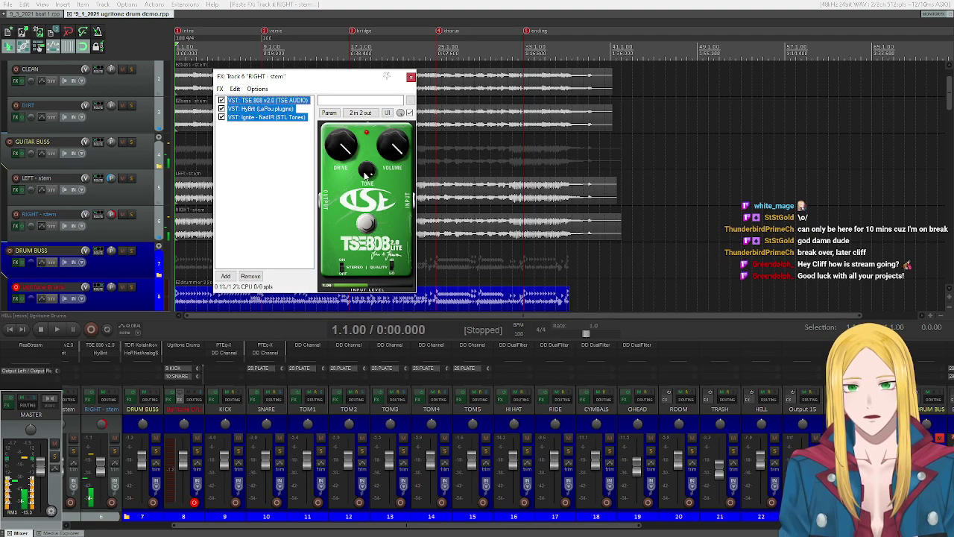
click(413, 69)
click(408, 82)
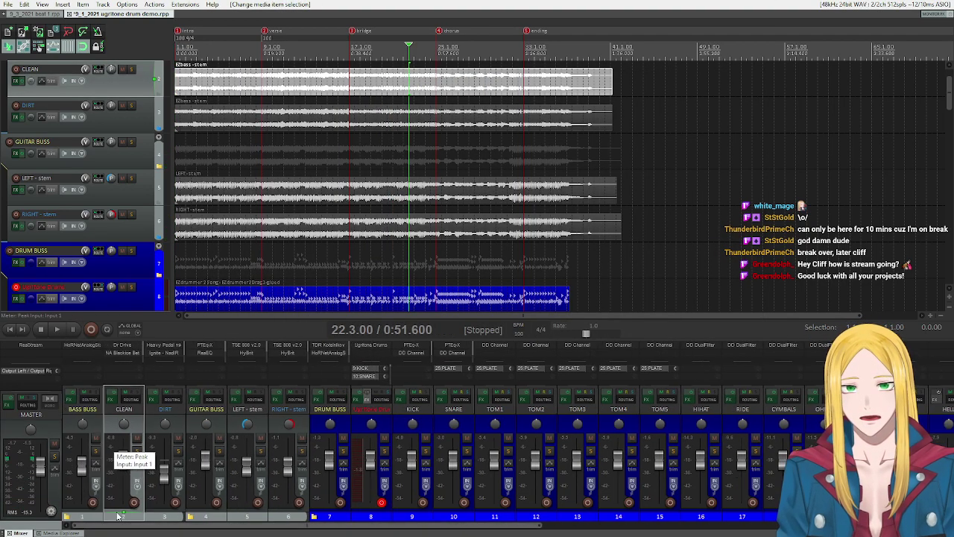
Step: Play the song from the start and rebalance the GUITAR BUSS volume against the drums
drag(206, 462, 205, 474)
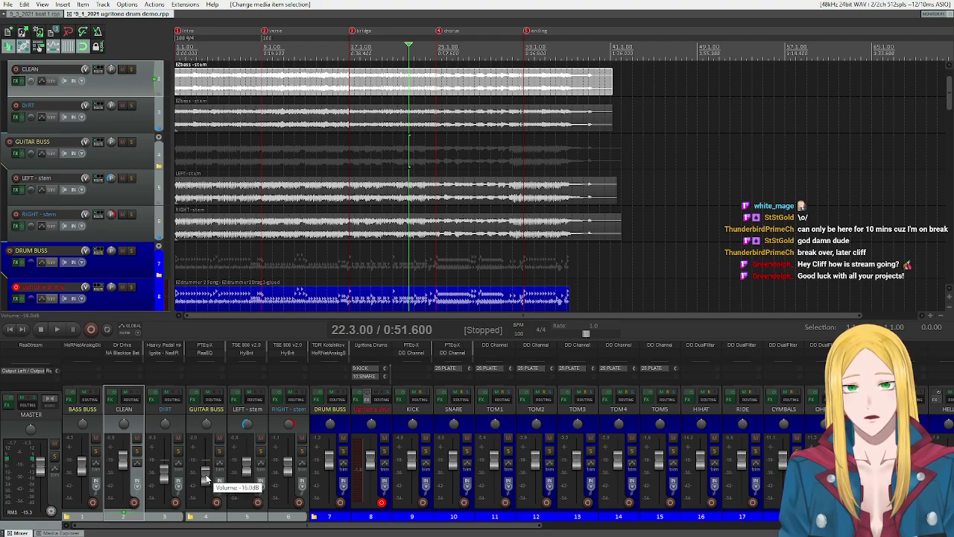
click(9, 329)
click(59, 330)
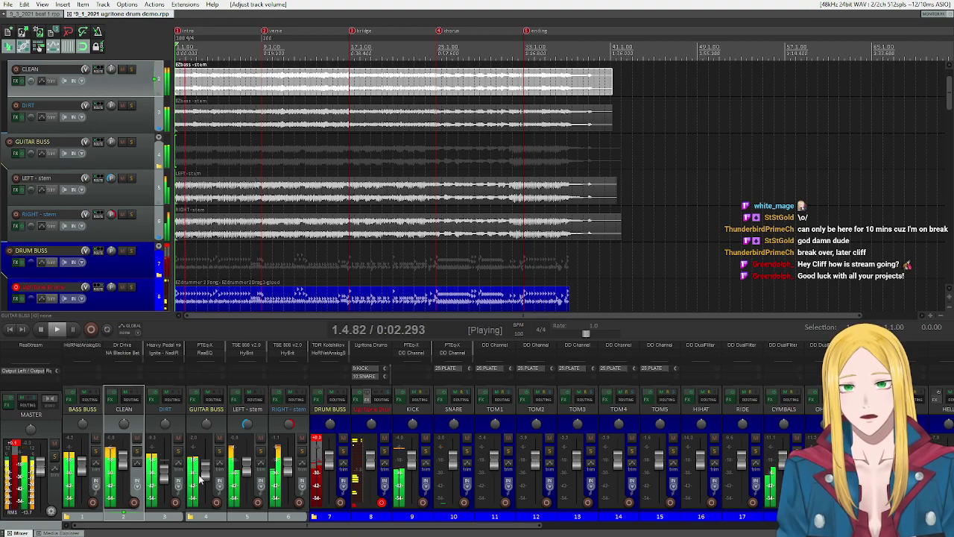
drag(206, 474, 212, 454)
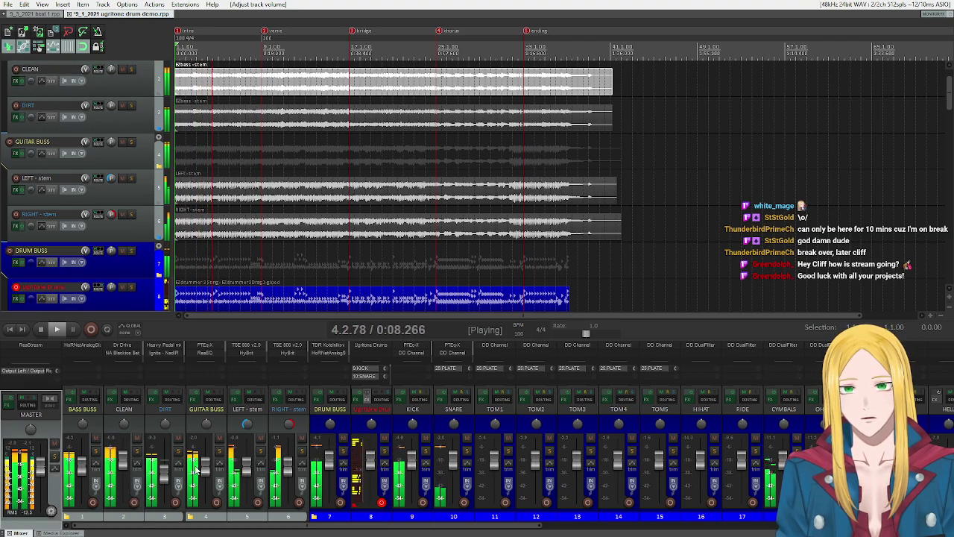
drag(207, 466, 202, 468)
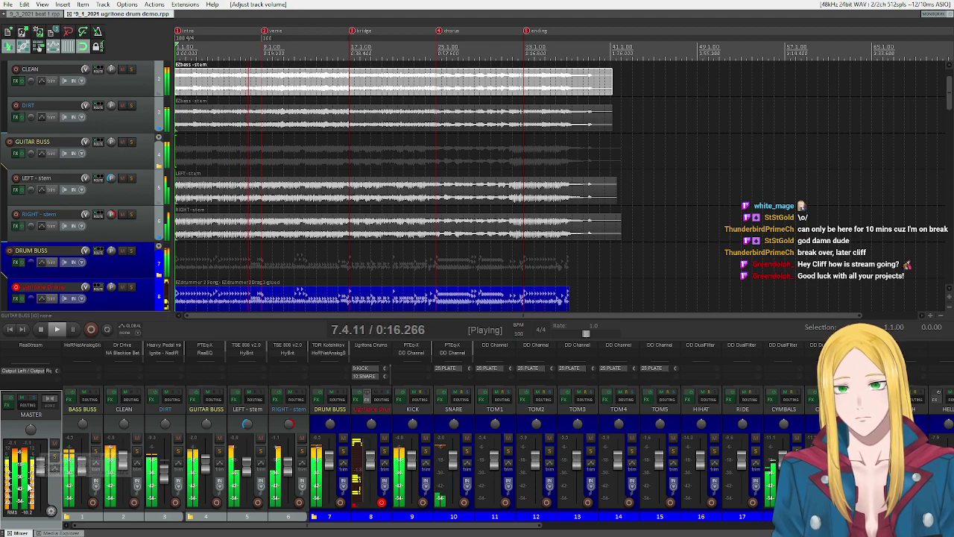
Step: Mute the KICK, SNARE, TOM1 to TOM5, HIHAT, CYMBALS and OHEAD channels in the mixer to isolate the remaining drum microphones
scroll(473, 530, right, 5)
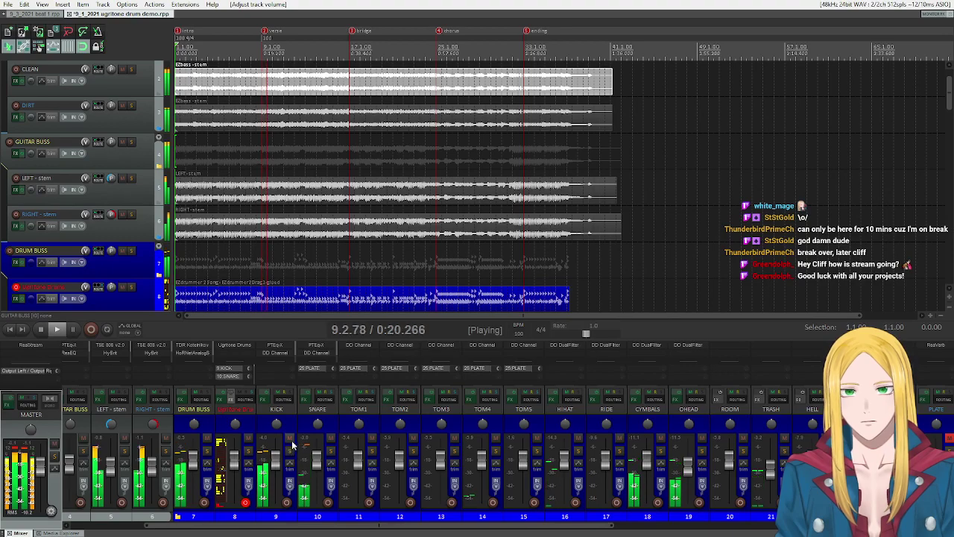
click(291, 438)
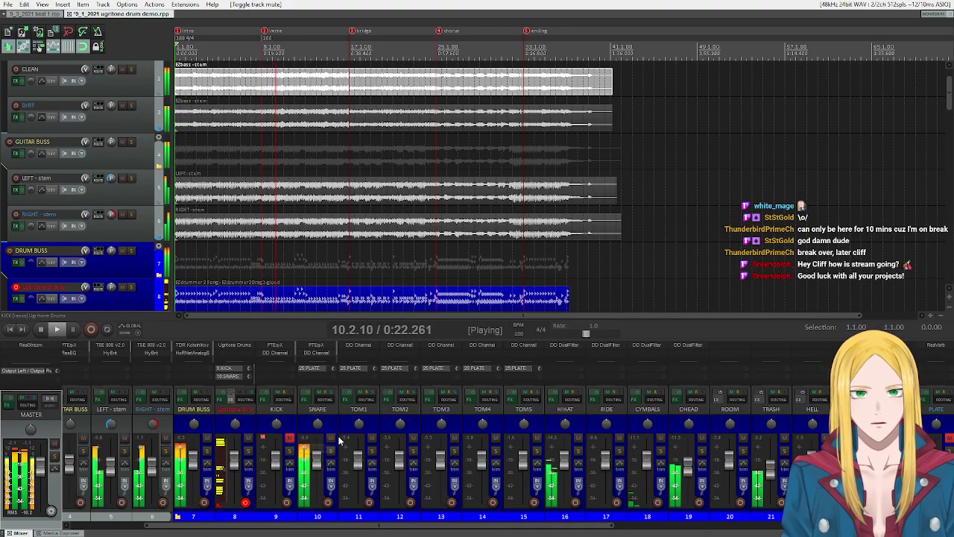
click(330, 438)
click(371, 438)
click(412, 438)
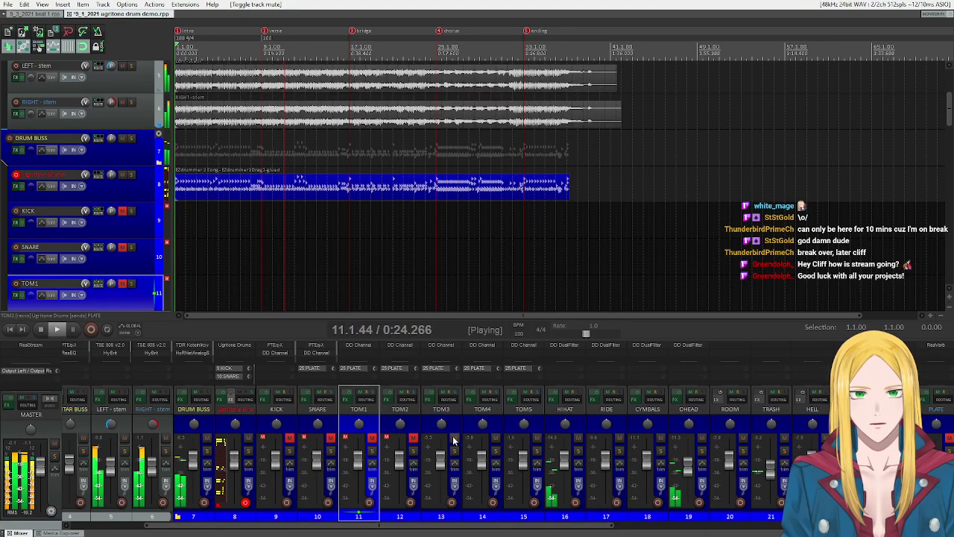
click(454, 438)
click(494, 438)
click(536, 438)
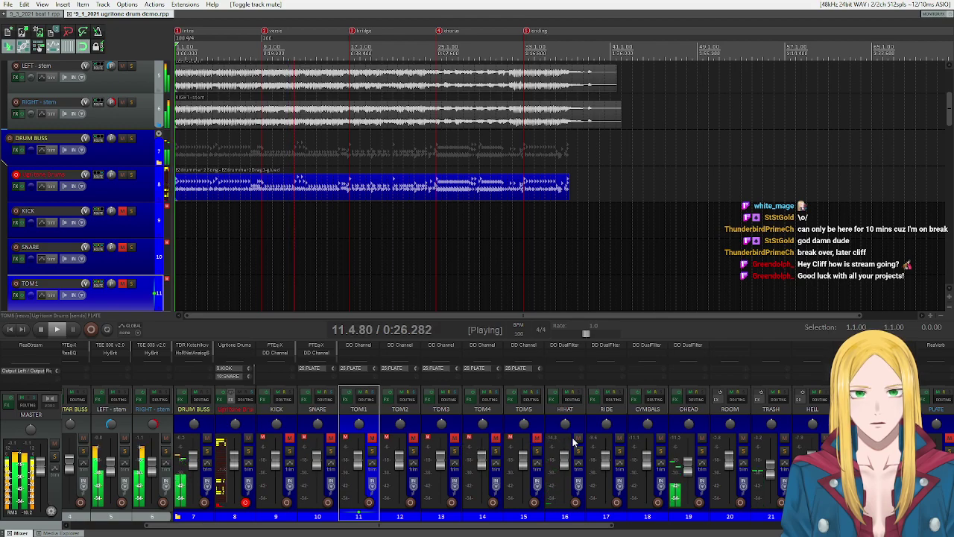
click(578, 438)
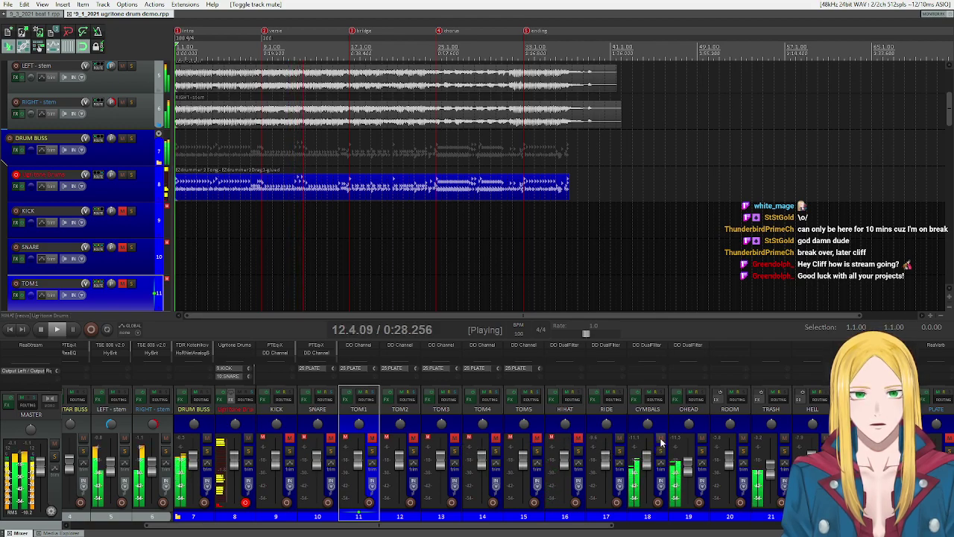
click(661, 438)
click(701, 437)
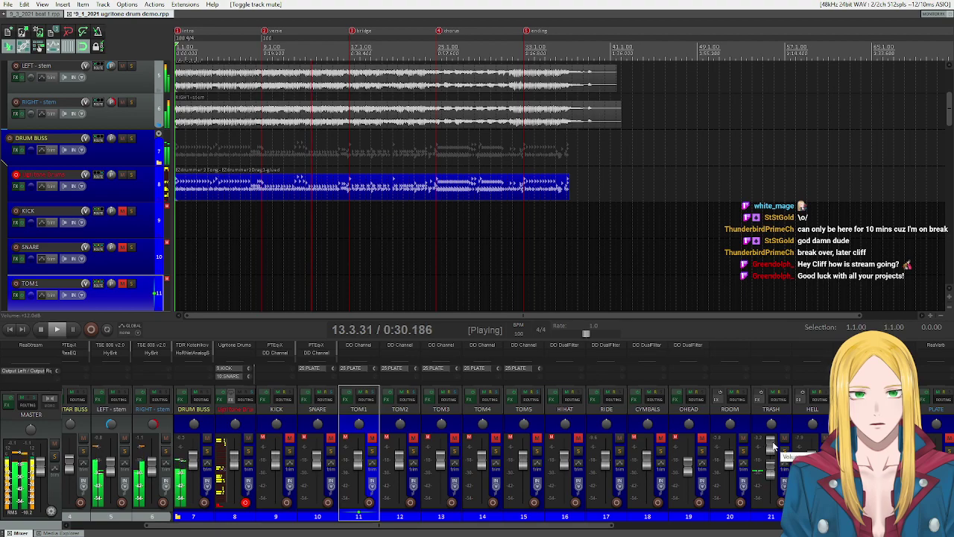
Step: Raise the TRASH channel's volume slightly and mute it, try a louder HELL channel, and stop playback
mouse_move(776, 471)
mouse_down()
mouse_move(776, 449)
mouse_move(772, 467)
mouse_up()
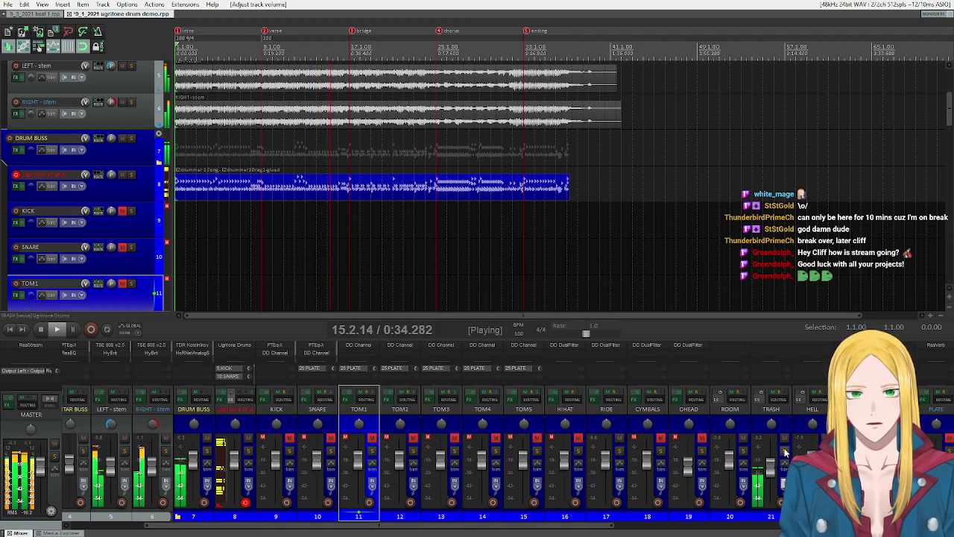
click(785, 438)
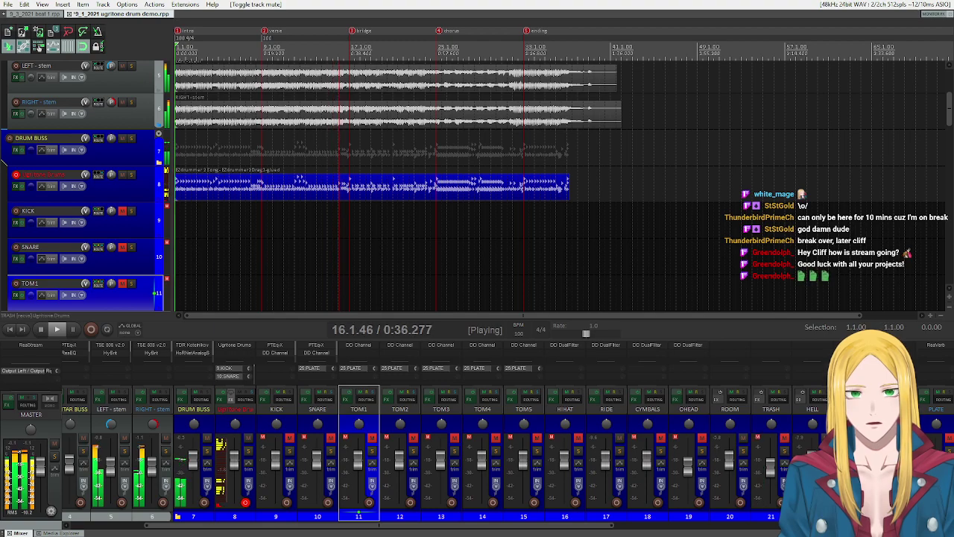
drag(811, 450, 813, 445)
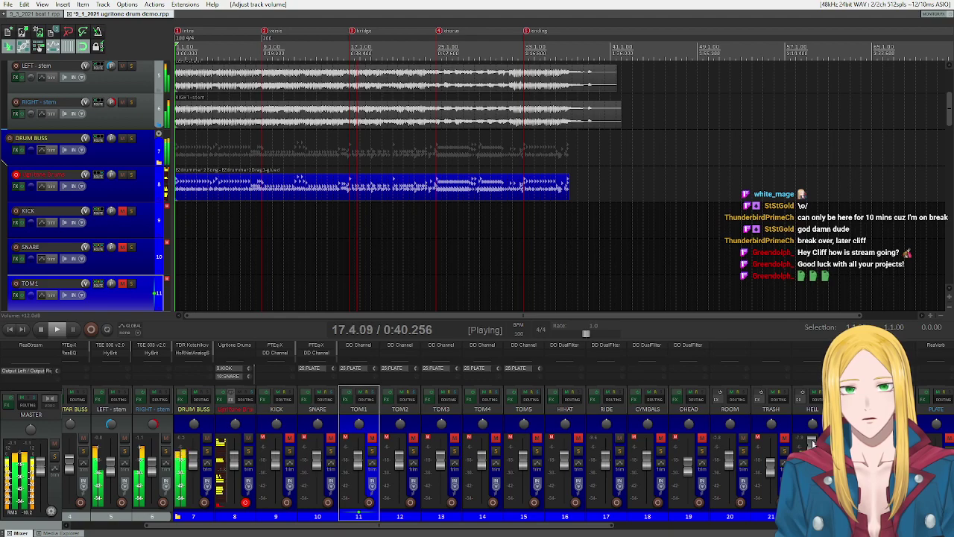
click(40, 328)
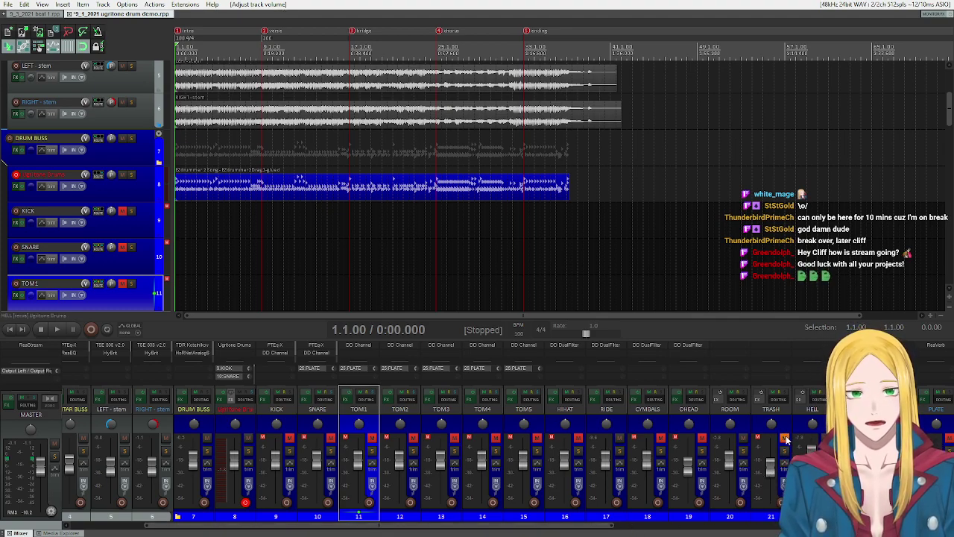
Step: Unmute the individual drum channels, from the overheads back through the toms, snare and kick
click(701, 440)
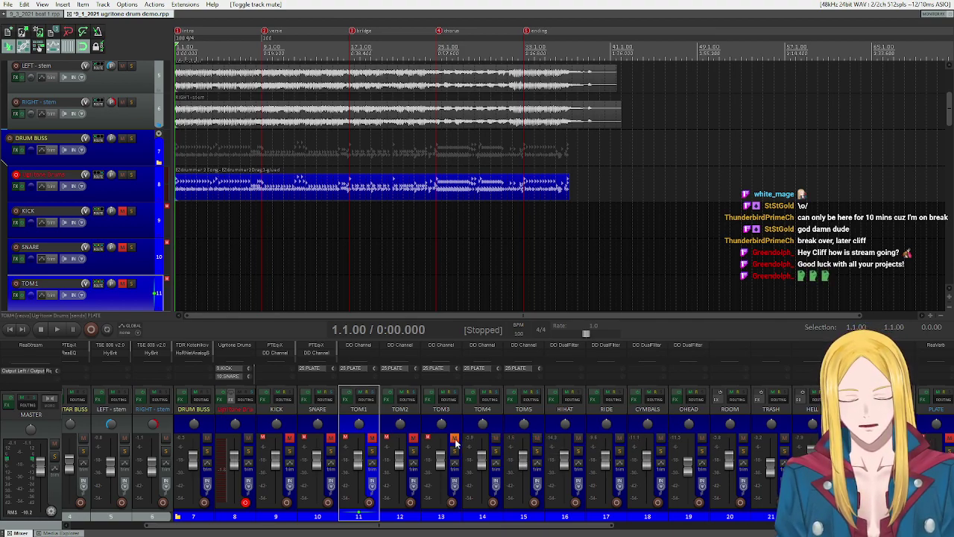
click(413, 436)
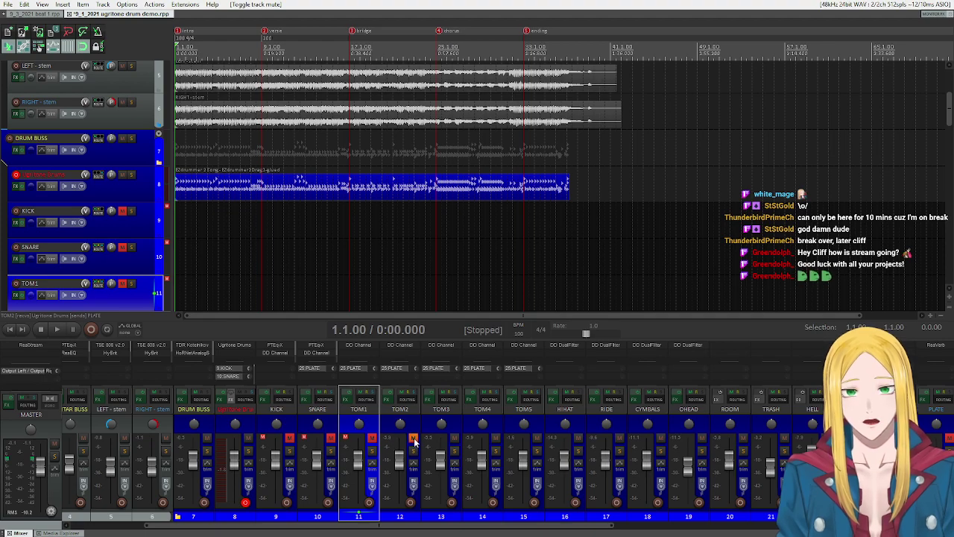
click(371, 436)
click(330, 436)
click(290, 437)
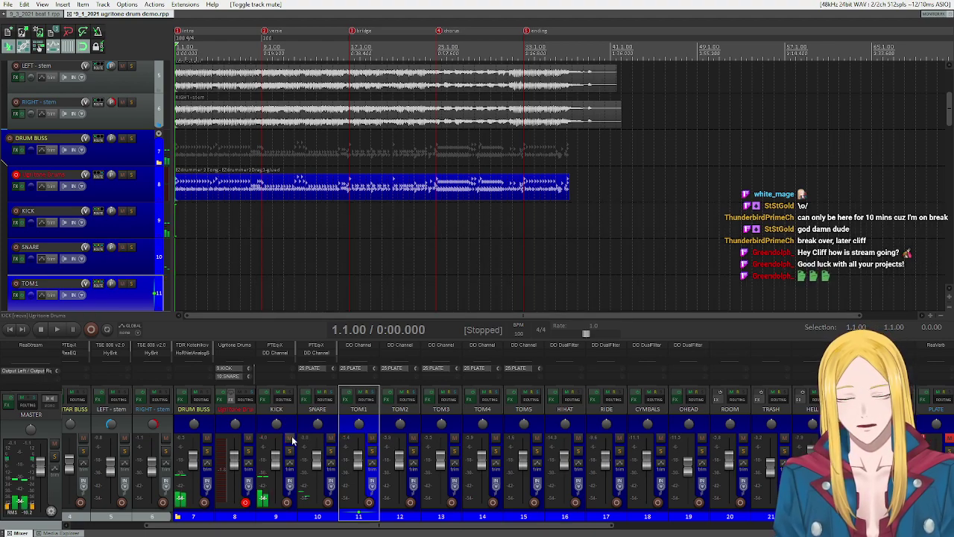
Step: Play the full mix from the intro, jump to the verse, bridge and chorus markers, and stop playback
drag(393, 526, 235, 534)
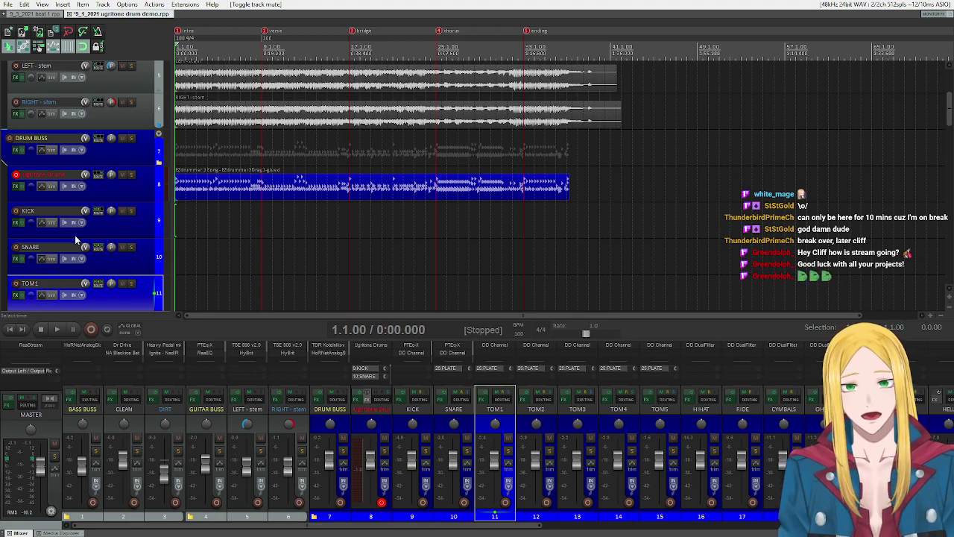
scroll(74, 235, up, 4)
scroll(70, 224, down, 6)
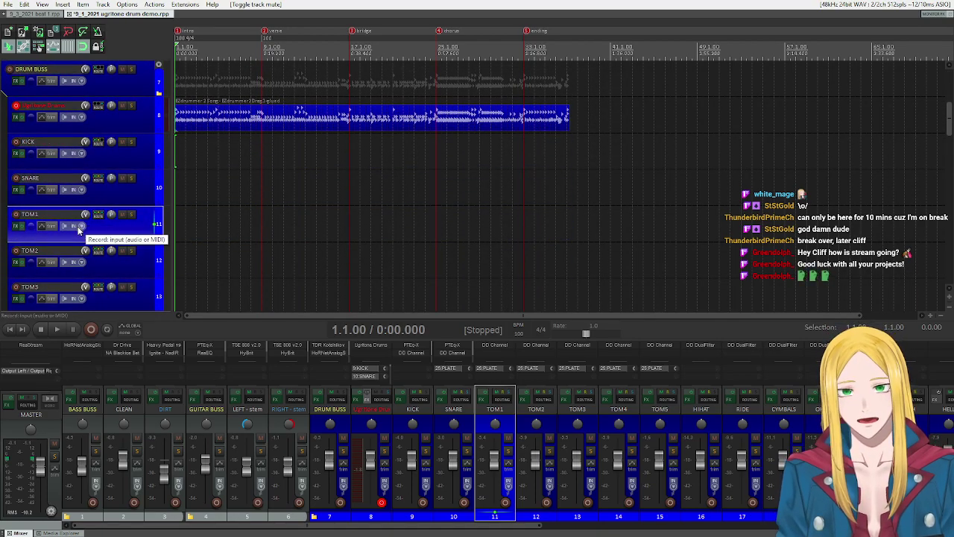
scroll(97, 190, up, 5)
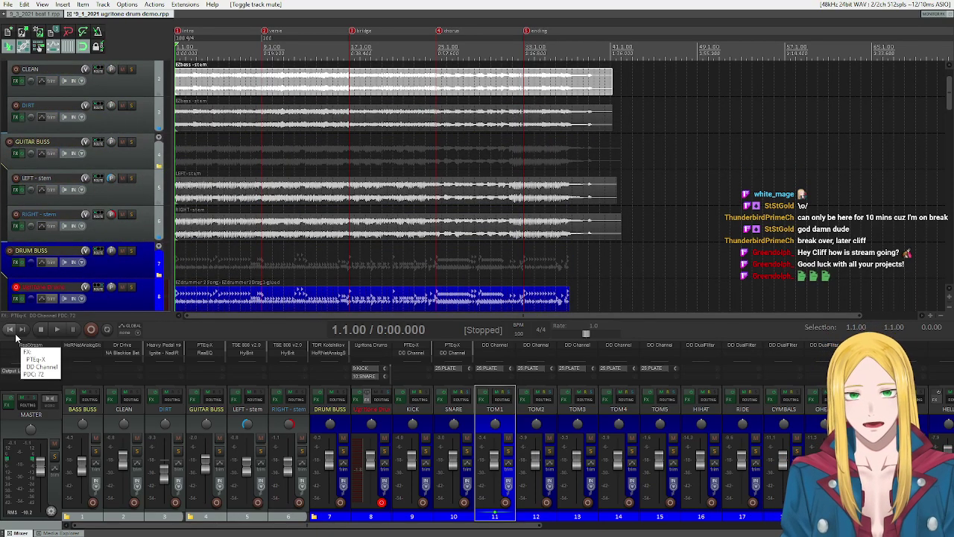
click(57, 329)
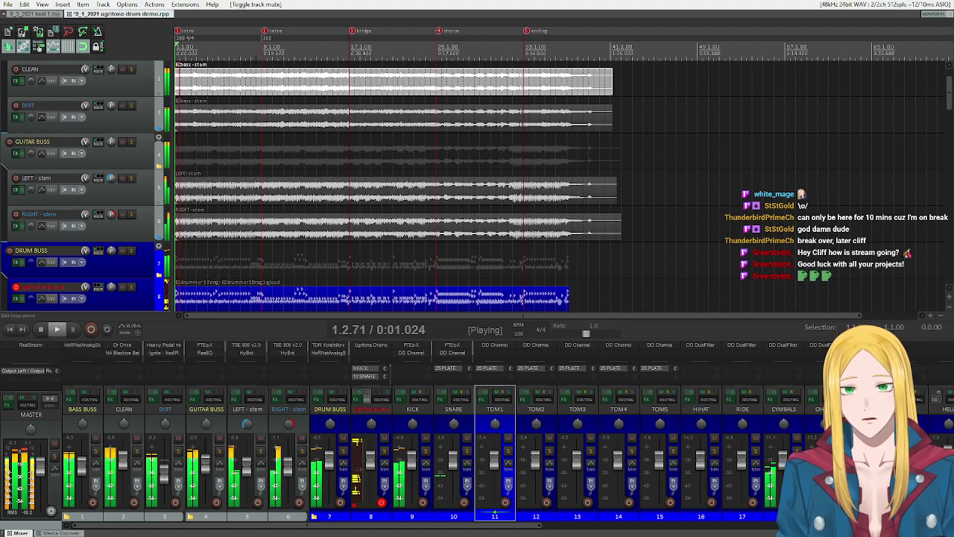
click(264, 33)
click(352, 33)
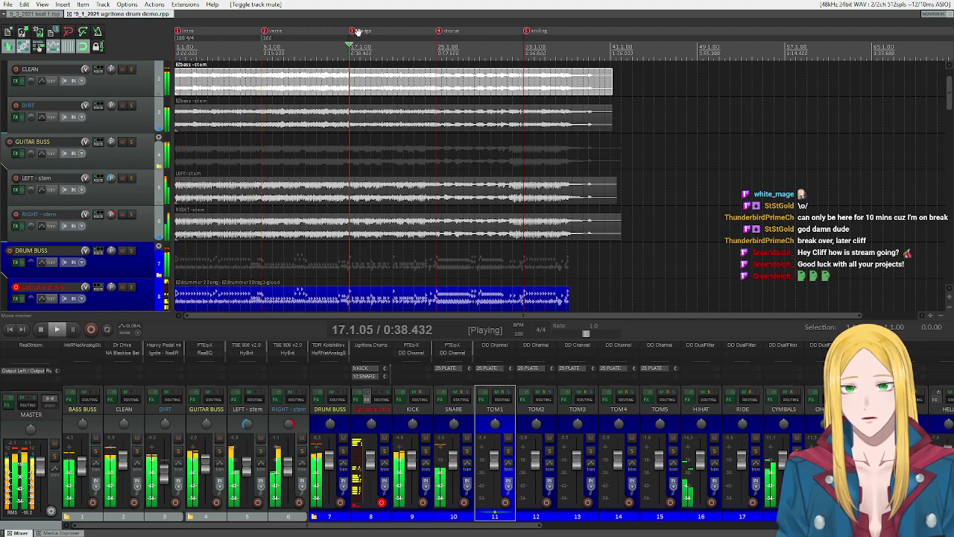
click(440, 32)
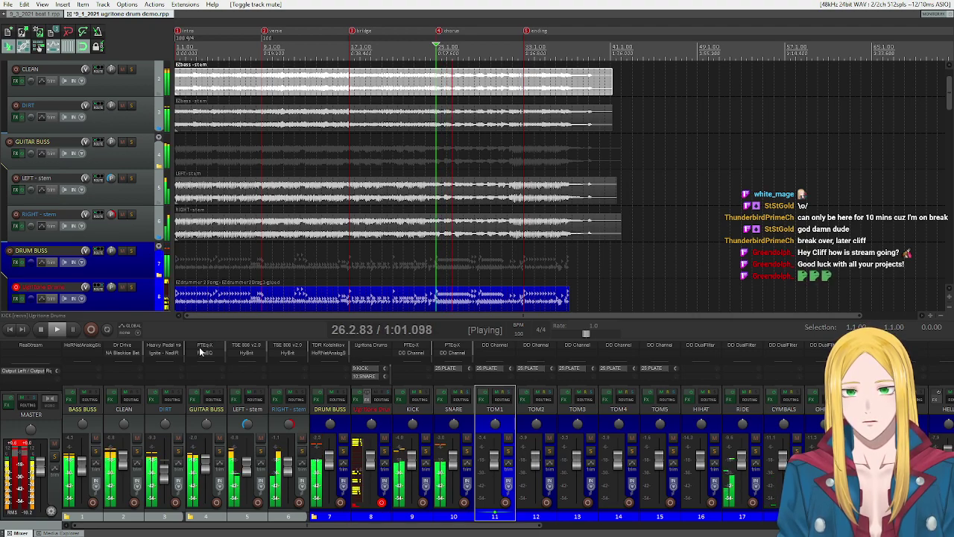
click(41, 331)
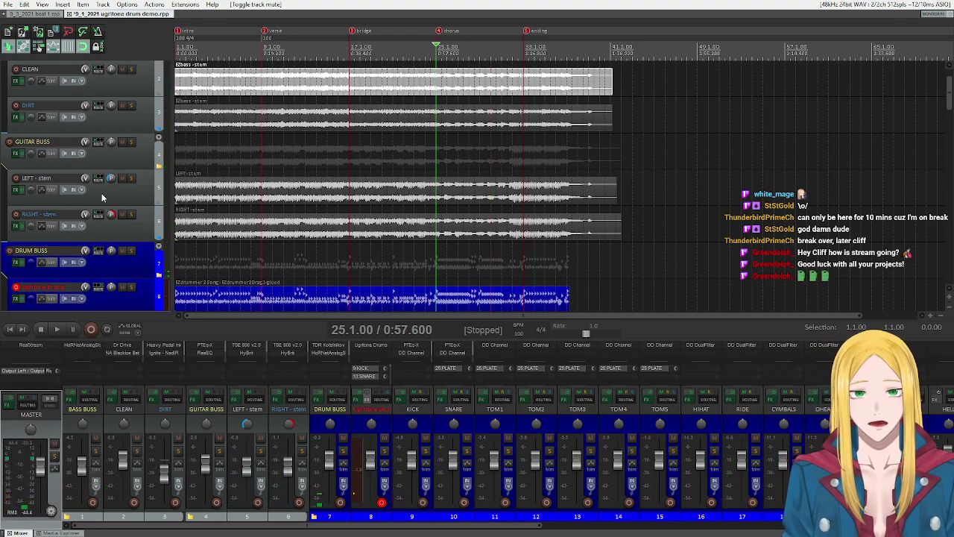
Step: Load the 1988Florida kit preset from Speed Metal in the Ugritone Drums track's plugin
scroll(99, 200, down, 3)
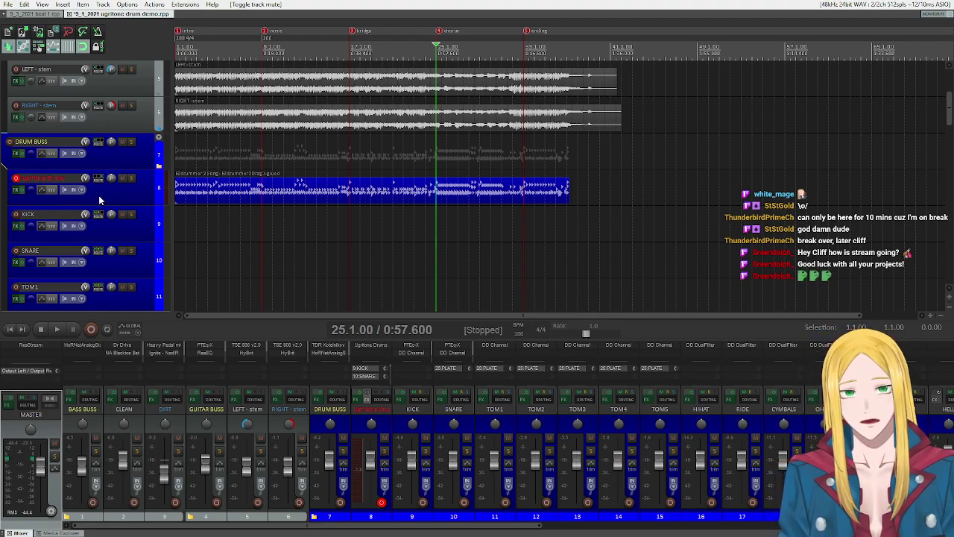
click(16, 189)
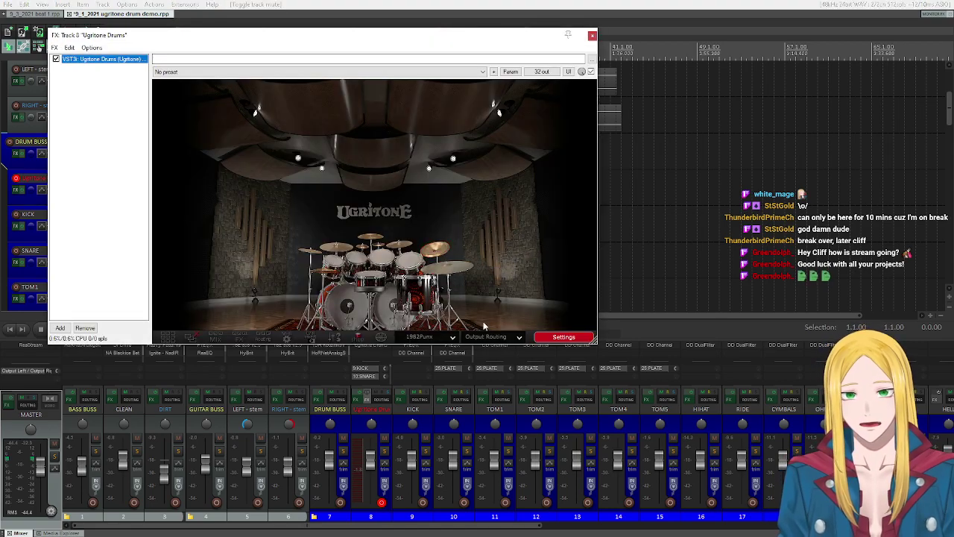
click(427, 339)
mouse_move(447, 371)
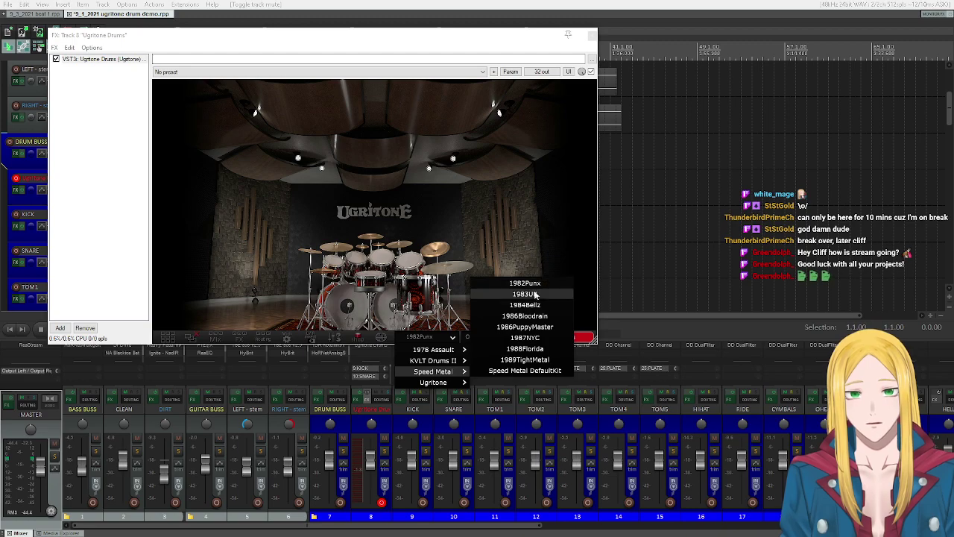
click(529, 349)
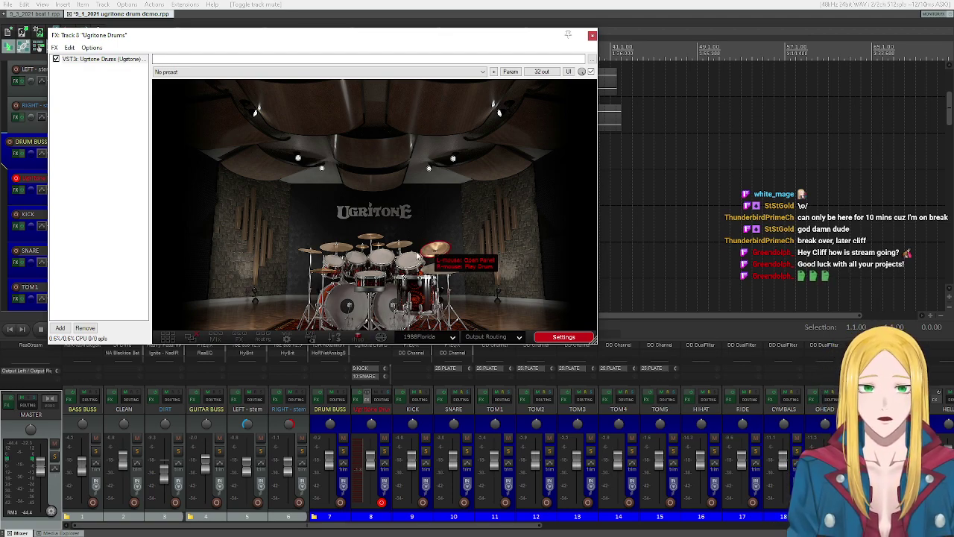
Step: Audition the kick, snare and toms of the 1988Florida kit individually on the drum kit picture
right_click(342, 301)
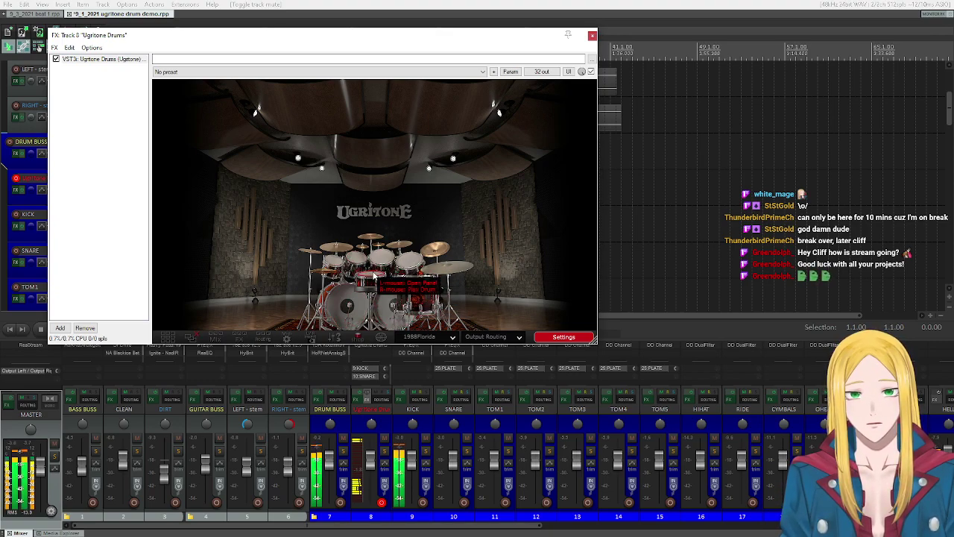
right_click(373, 276)
right_click(333, 260)
right_click(356, 256)
right_click(382, 257)
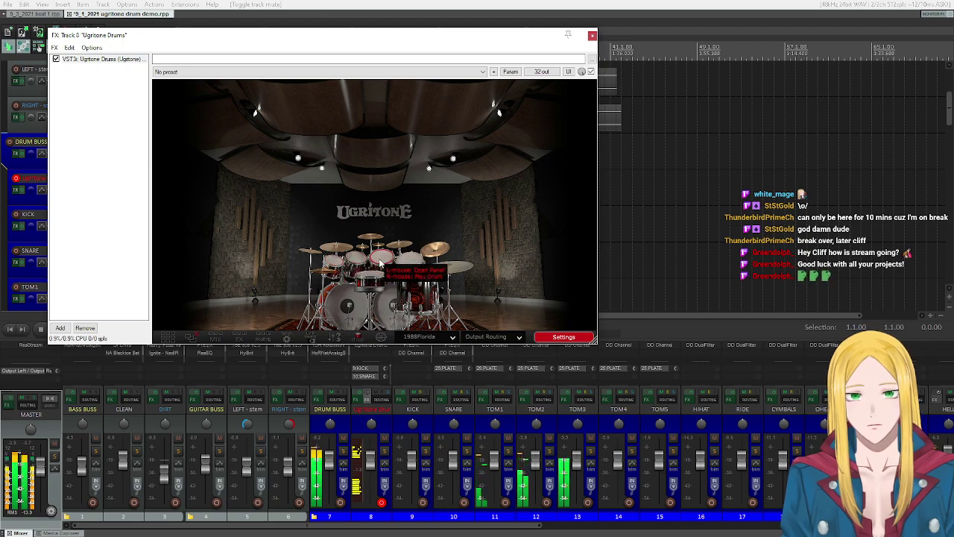
right_click(405, 270)
right_click(383, 289)
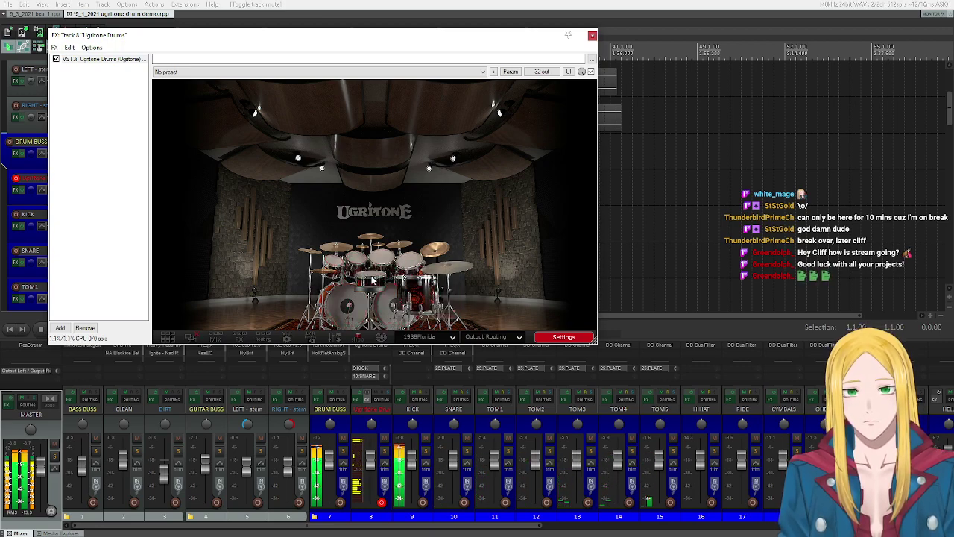
right_click(373, 280)
click(382, 302)
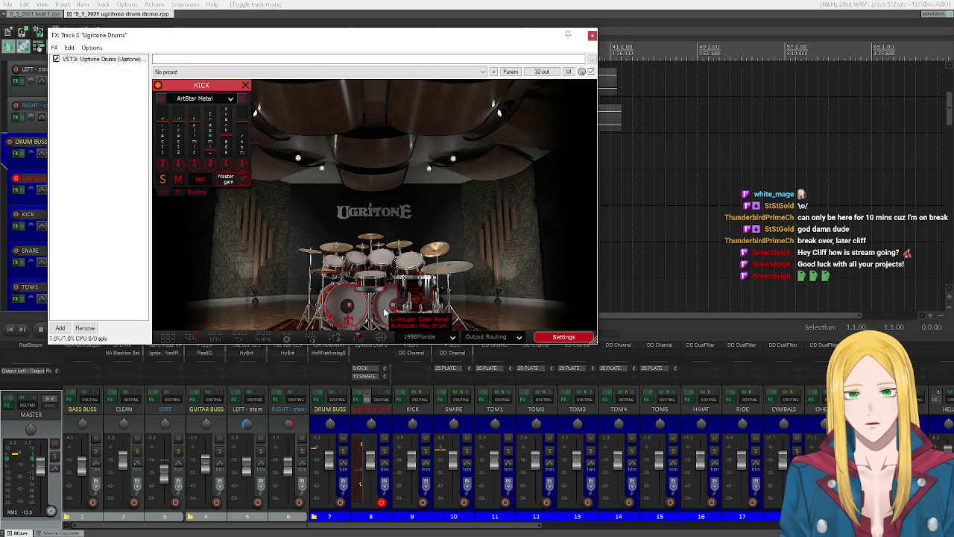
click(246, 85)
right_click(332, 300)
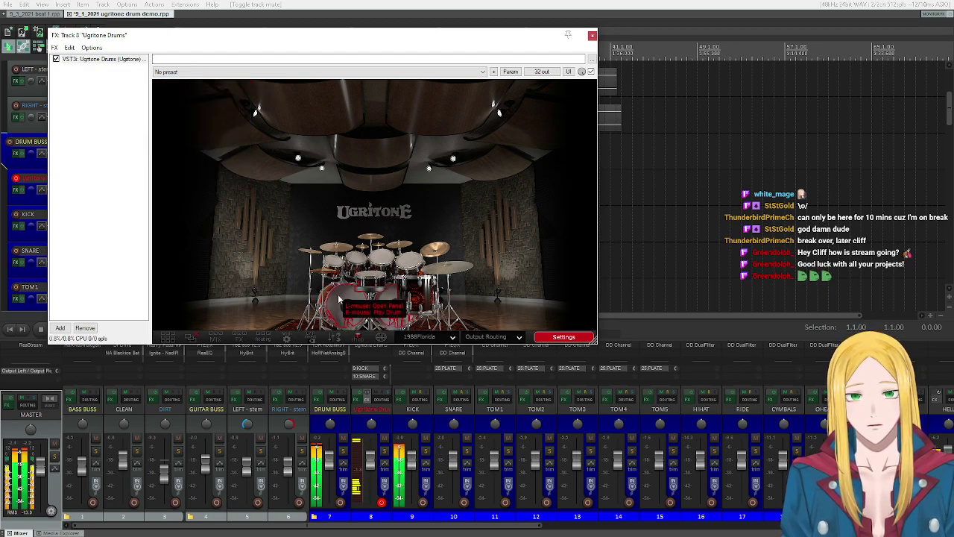
right_click(332, 300)
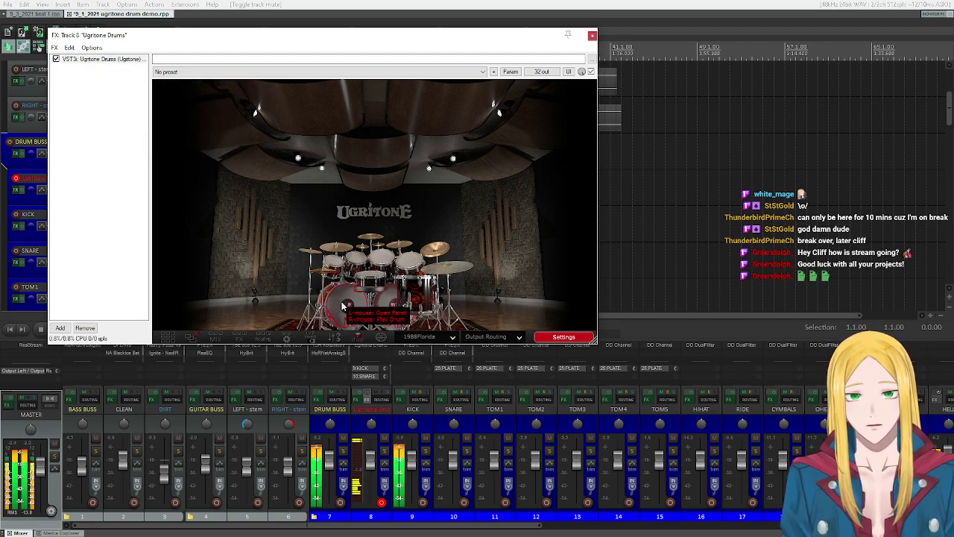
right_click(382, 278)
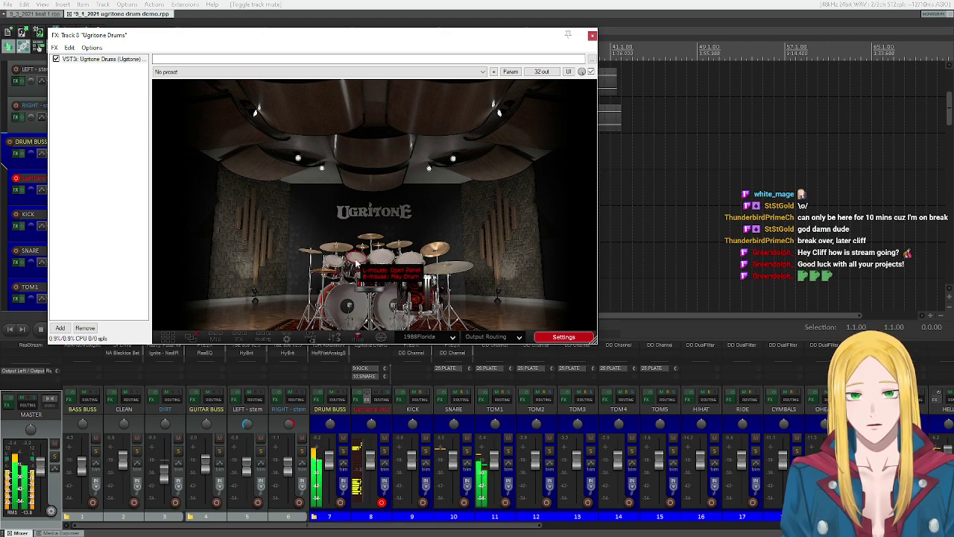
Step: Audition the remaining rack toms and the floor tom on the drum kit picture
right_click(385, 266)
right_click(409, 259)
right_click(429, 293)
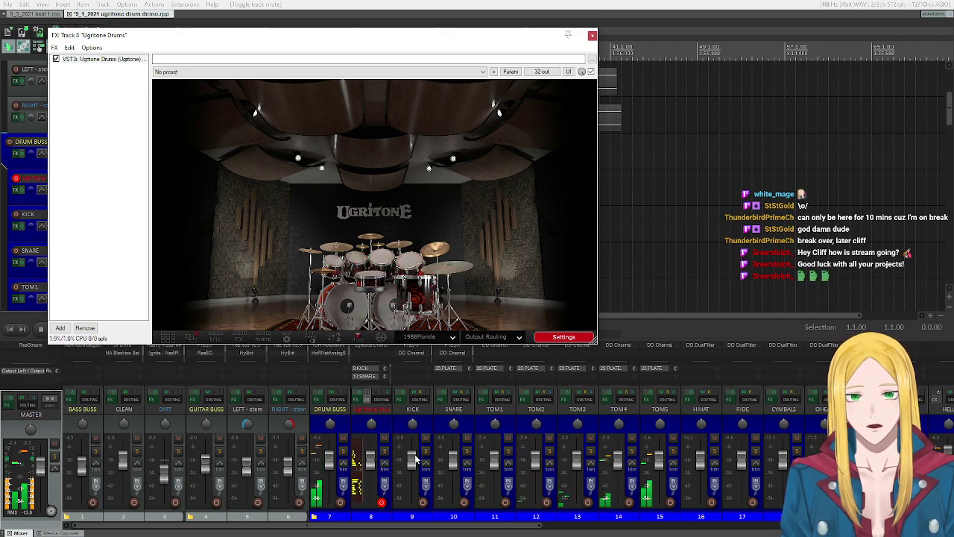
Step: Lower the KICK channel's volume slightly and raise the SNARE channel's volume, auditioning both drums
click(415, 462)
right_click(360, 306)
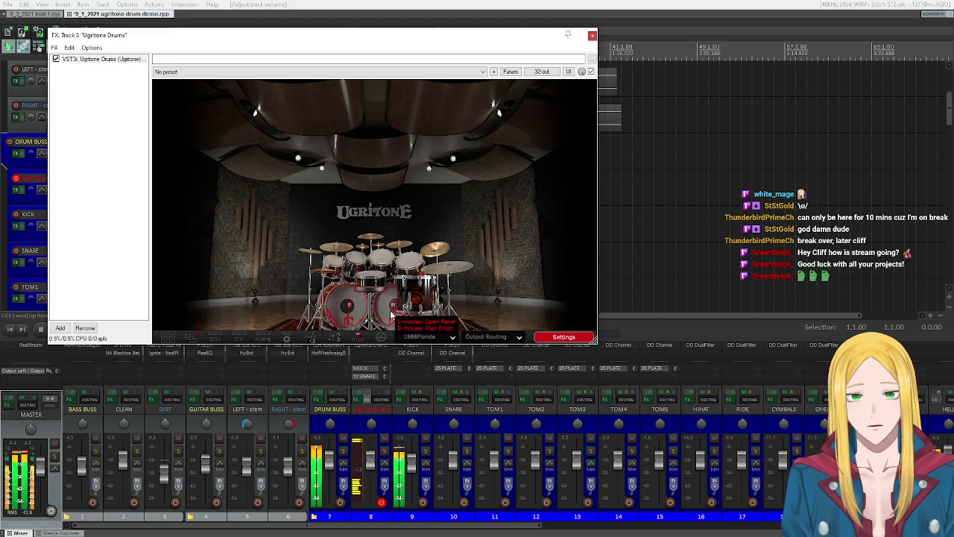
right_click(366, 276)
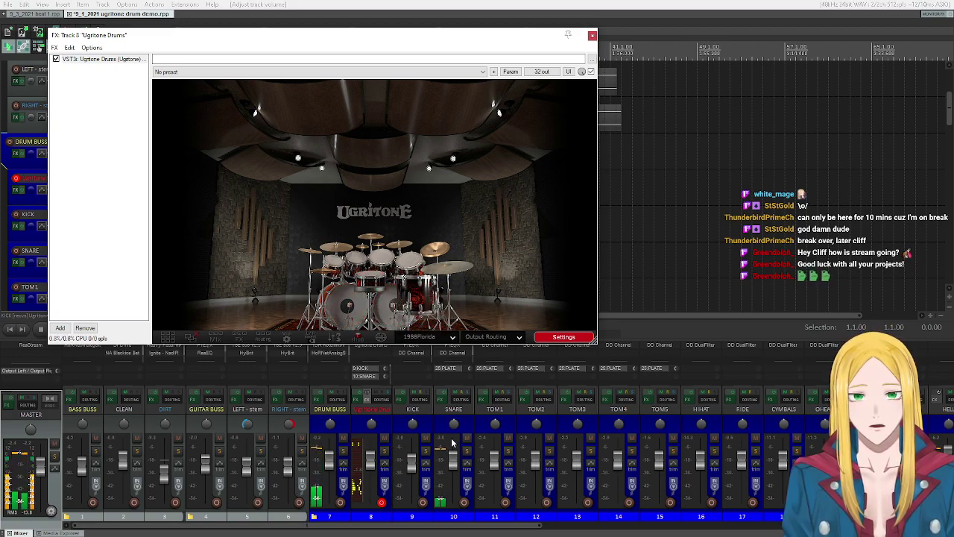
click(451, 466)
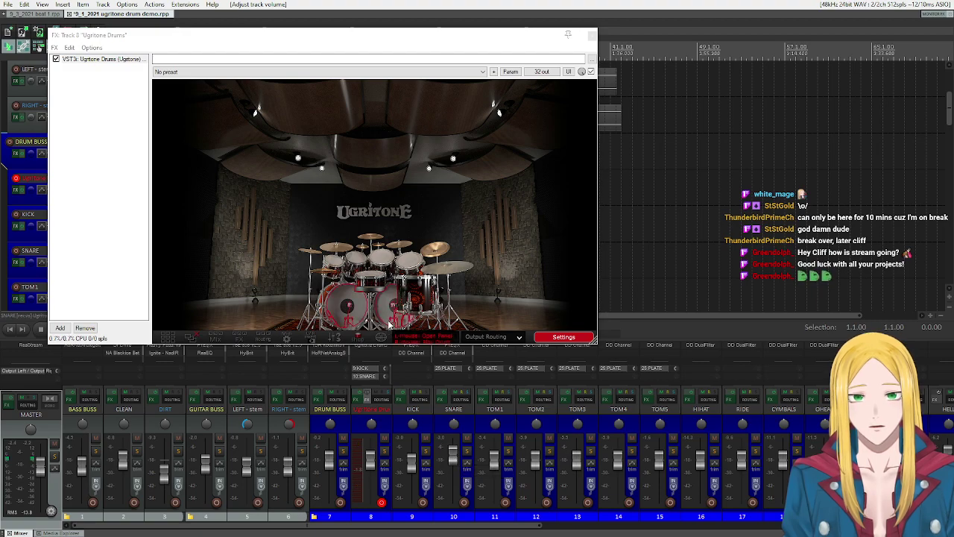
Step: Audition the rebalanced kick and snare together with the rack and floor toms on the kit picture
right_click(356, 302)
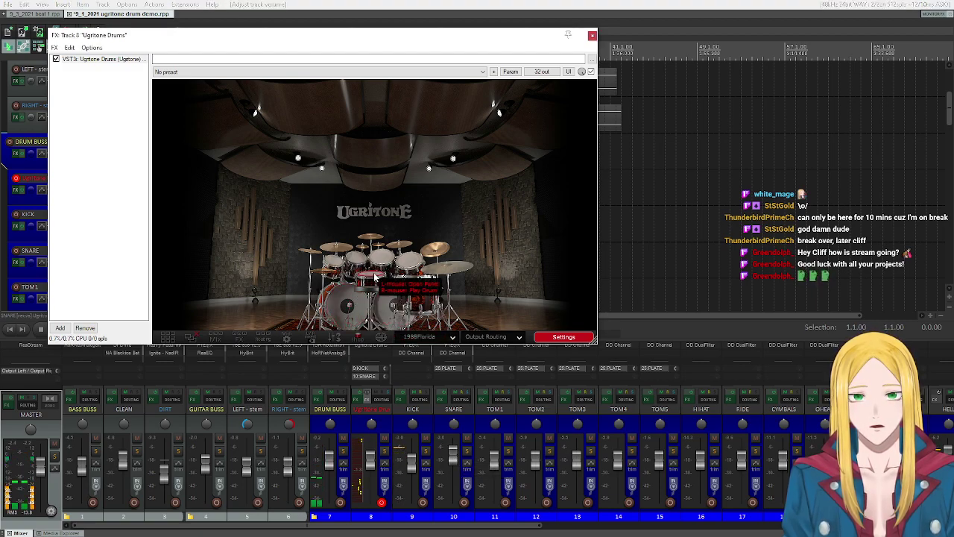
right_click(375, 277)
right_click(356, 262)
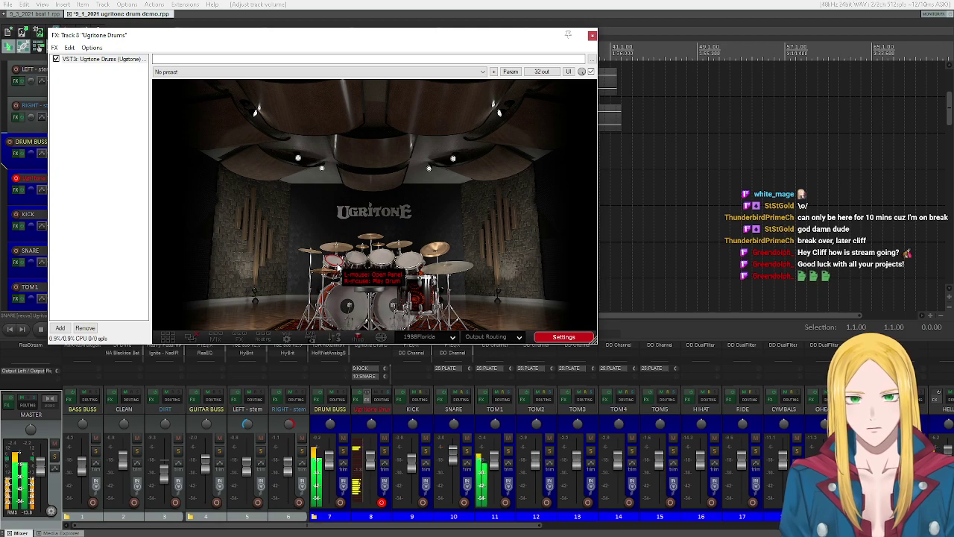
right_click(372, 260)
right_click(391, 259)
right_click(440, 275)
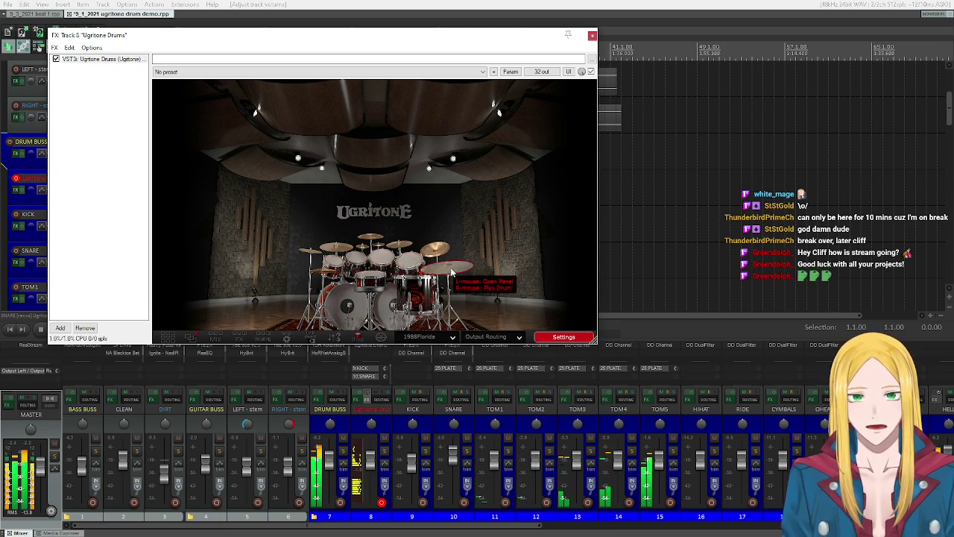
Step: Audition the ride and the other cymbals on the kit picture, and close the drum plugin window
right_click(443, 246)
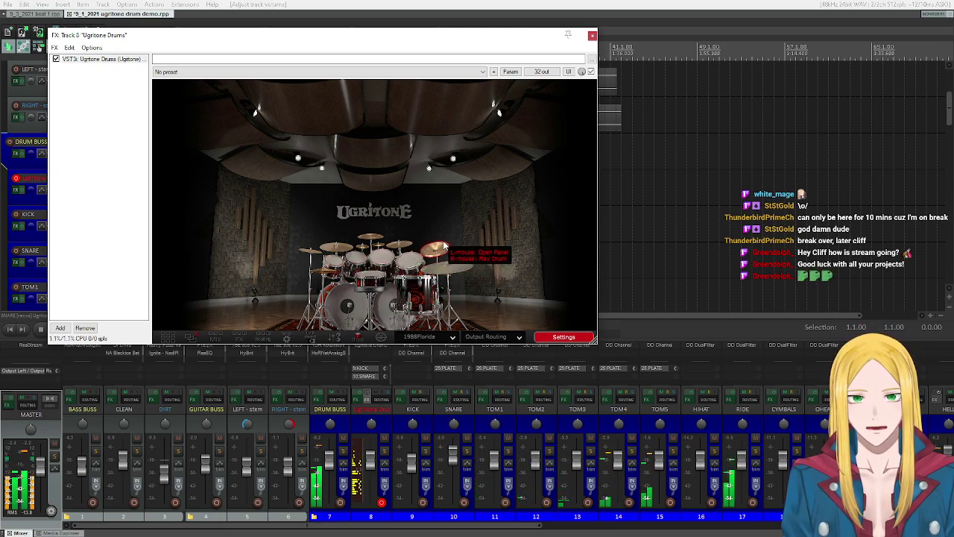
right_click(308, 251)
right_click(313, 262)
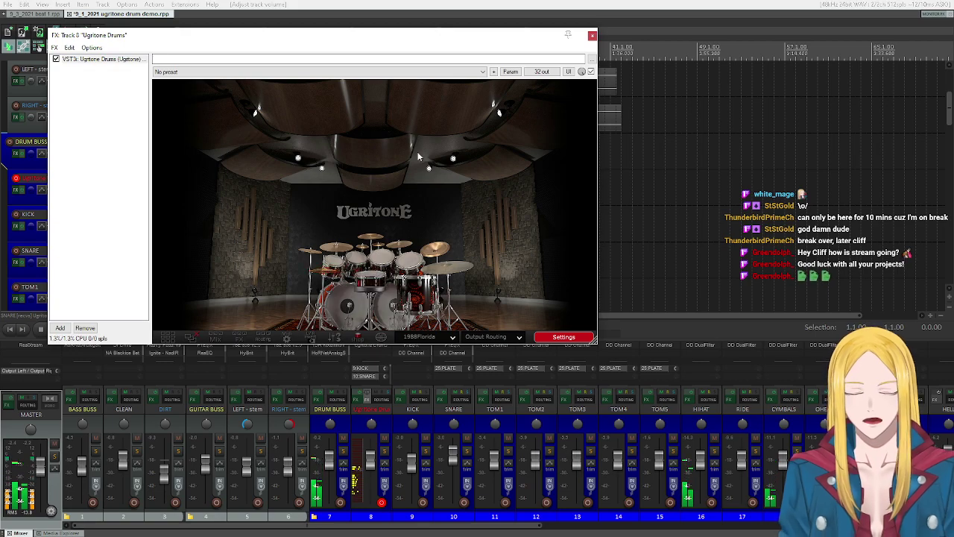
key(Escape)
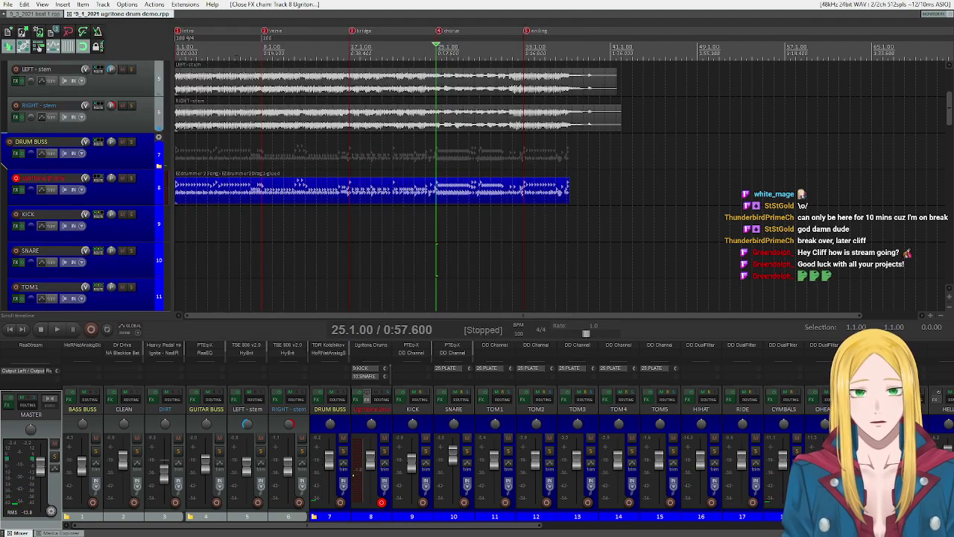
Step: Open the effects chain of the LEFT - stem guitar track and bypass its HyBrit plug-in
scroll(107, 189, up, 4)
key(Home)
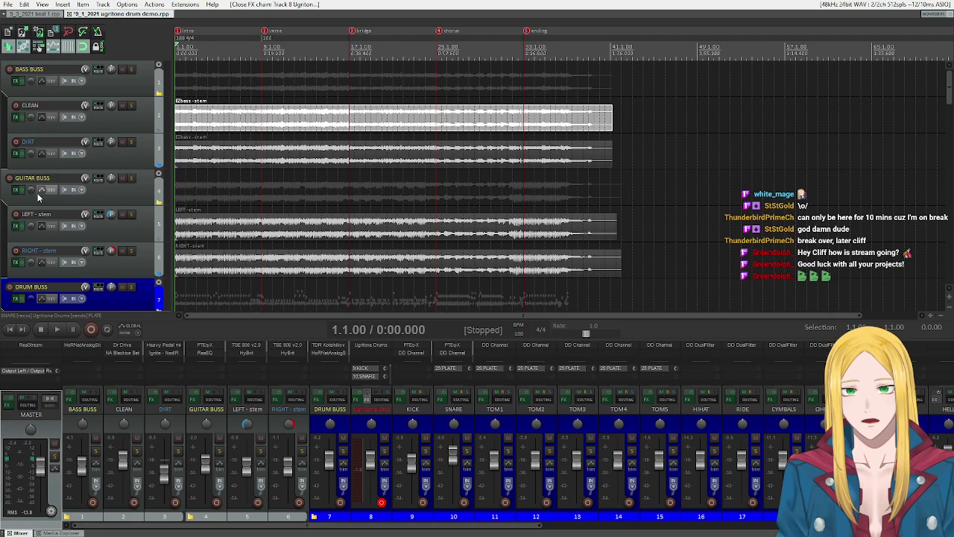
scroll(94, 205, down, 2)
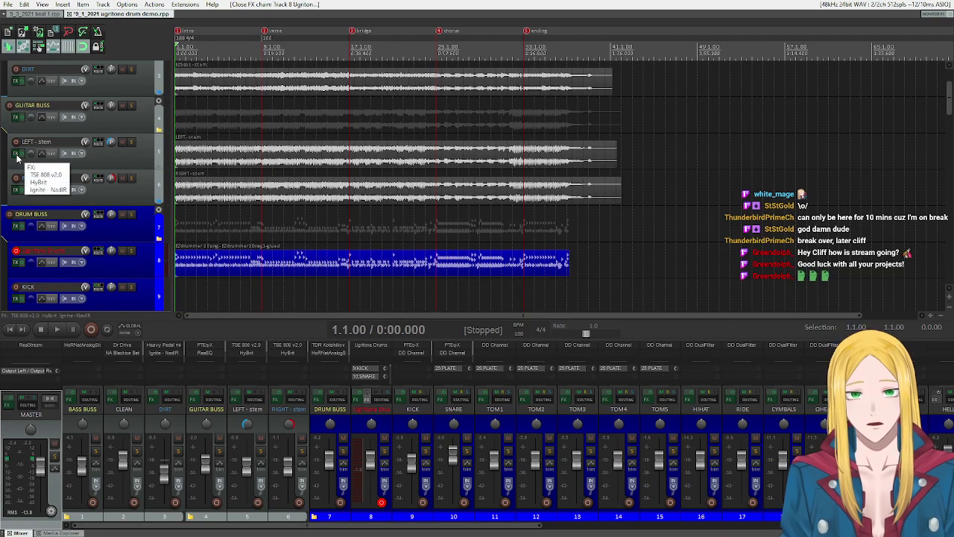
click(16, 153)
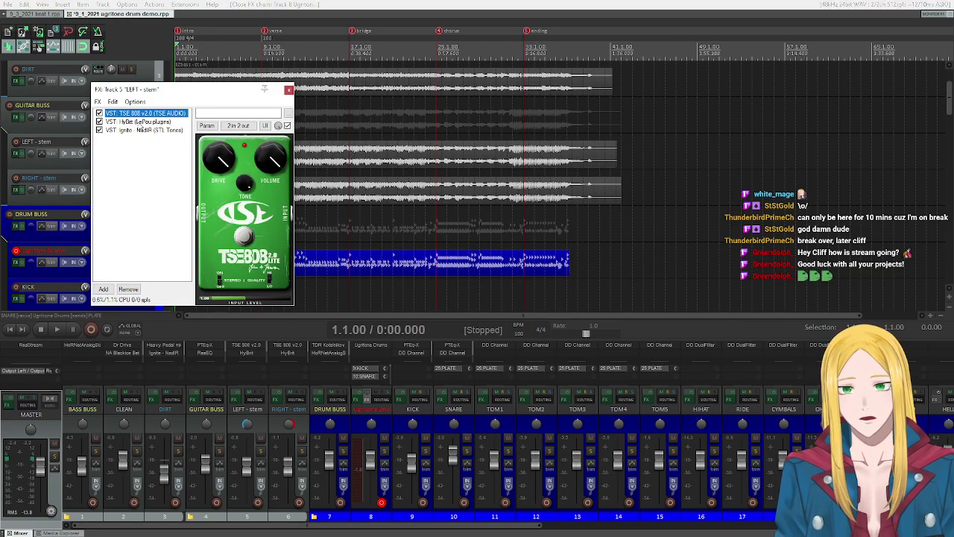
click(99, 123)
Step: Replace the TSE 808 plug-in on LEFT - stem with the VST3 version of MT-A (Mercuriall)
right_click(126, 114)
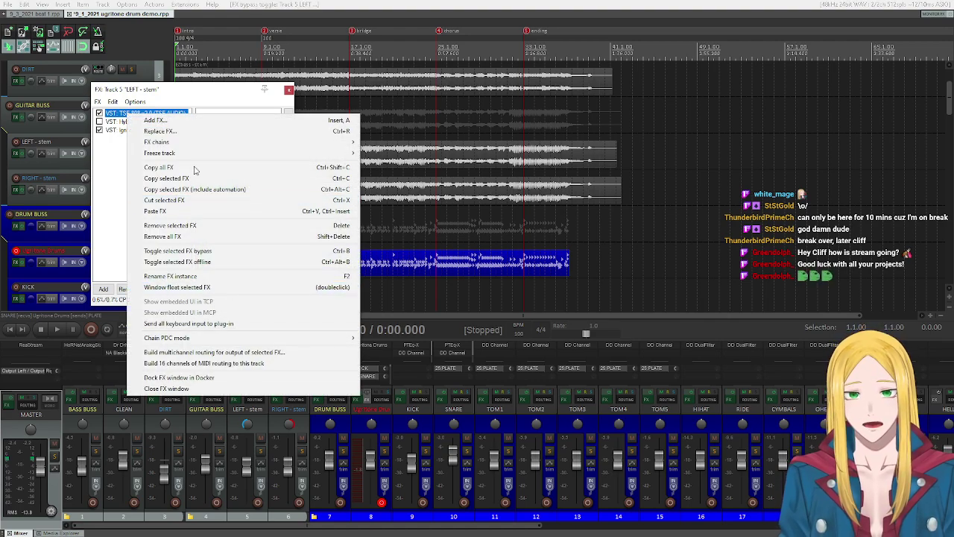
click(172, 132)
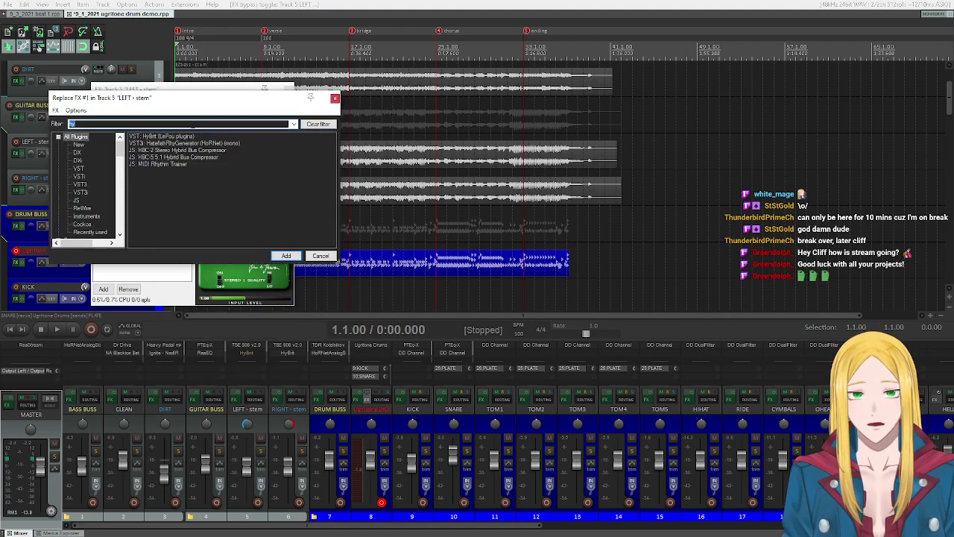
text(mt)
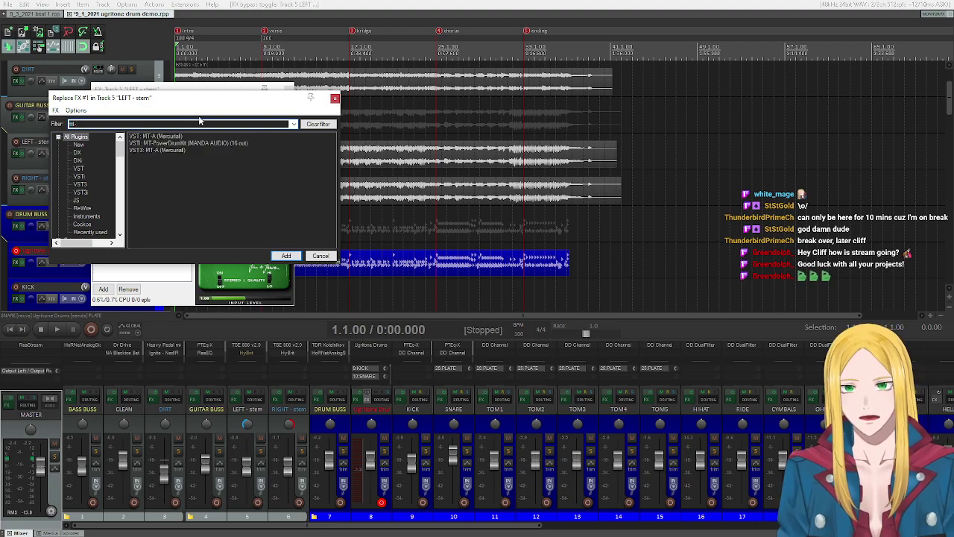
double_click(160, 151)
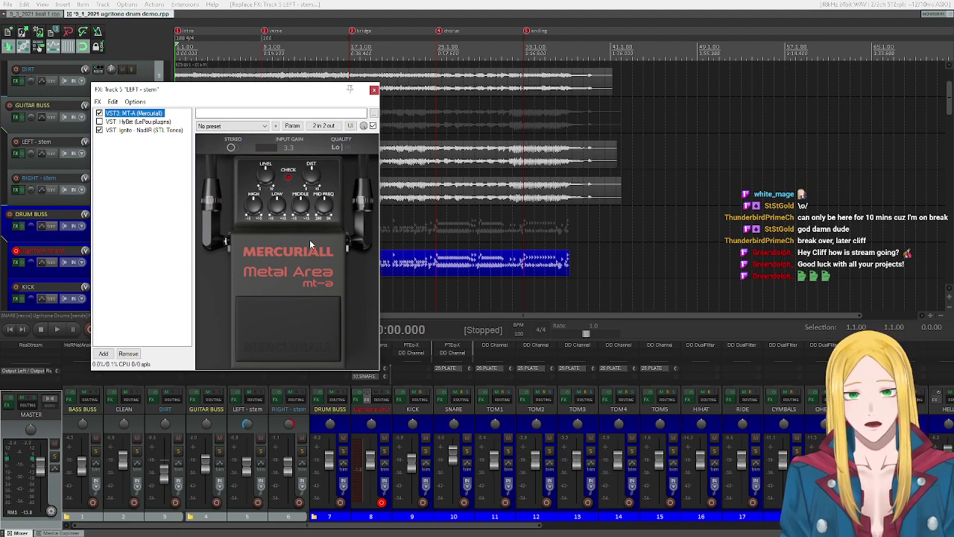
drag(266, 90, 337, 96)
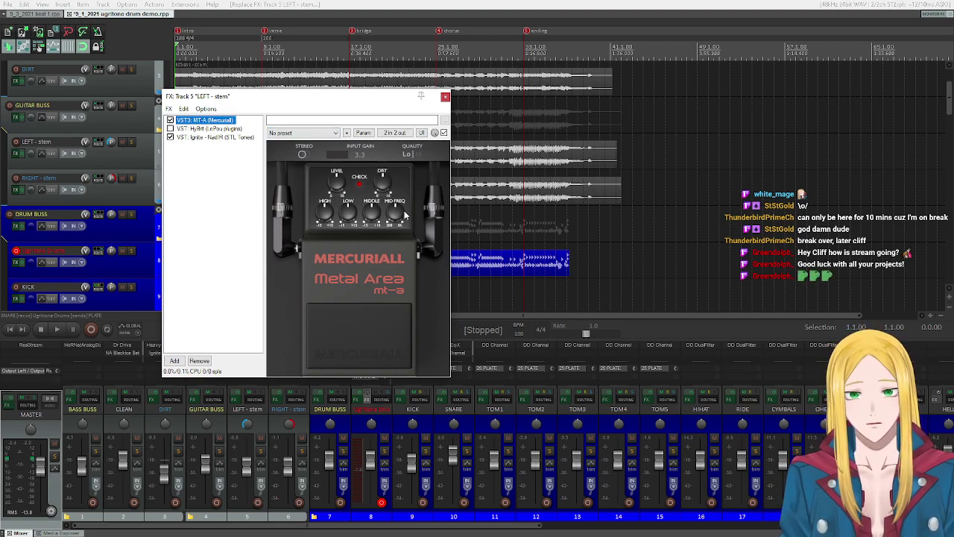
click(347, 216)
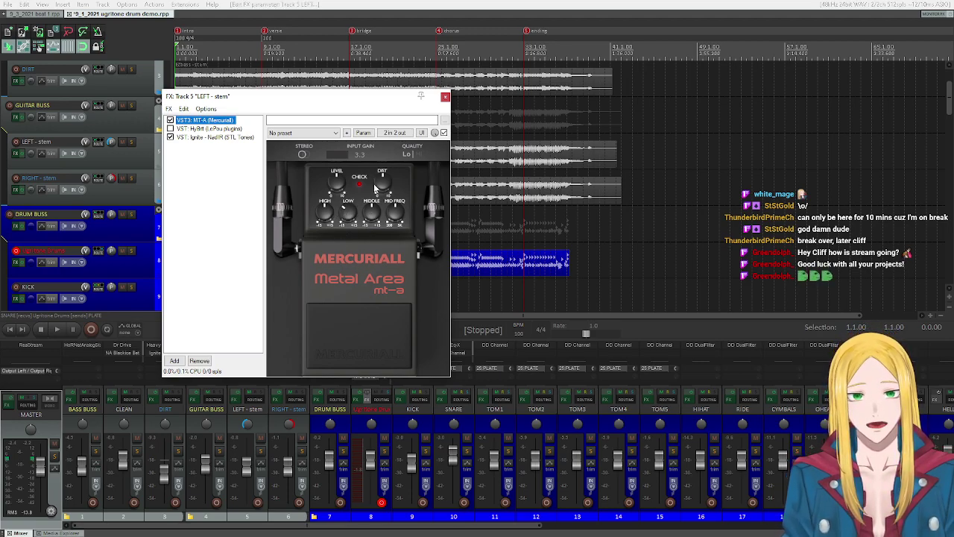
Step: Browse NadIR's first impulse slot through the Guitar Cabs folders and into the Bestplugins IR Pack Complete folder
click(216, 137)
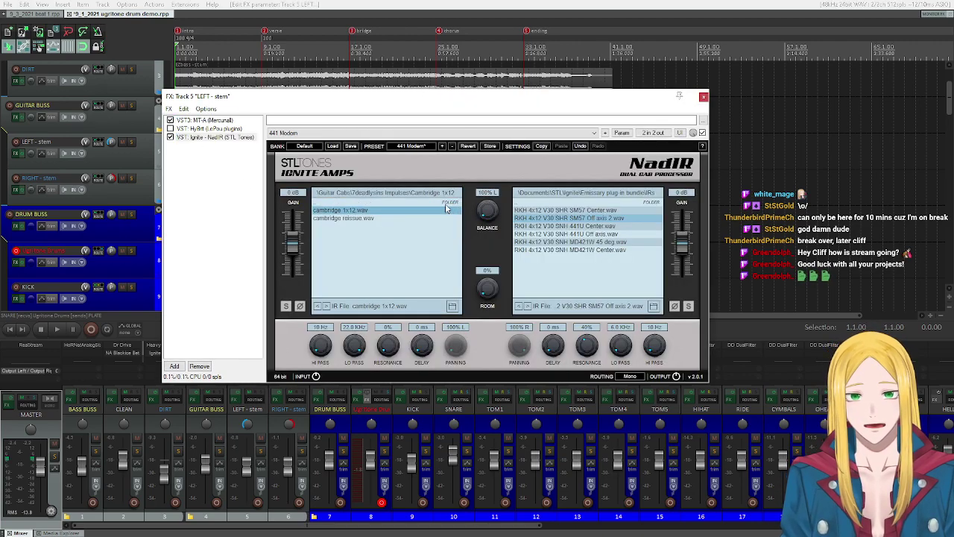
double_click(457, 202)
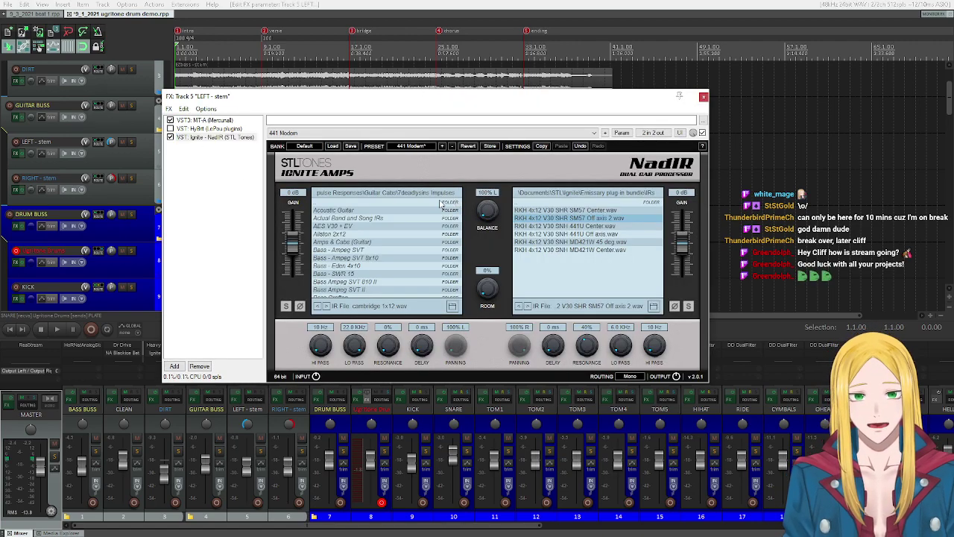
scroll(435, 223, down, 5)
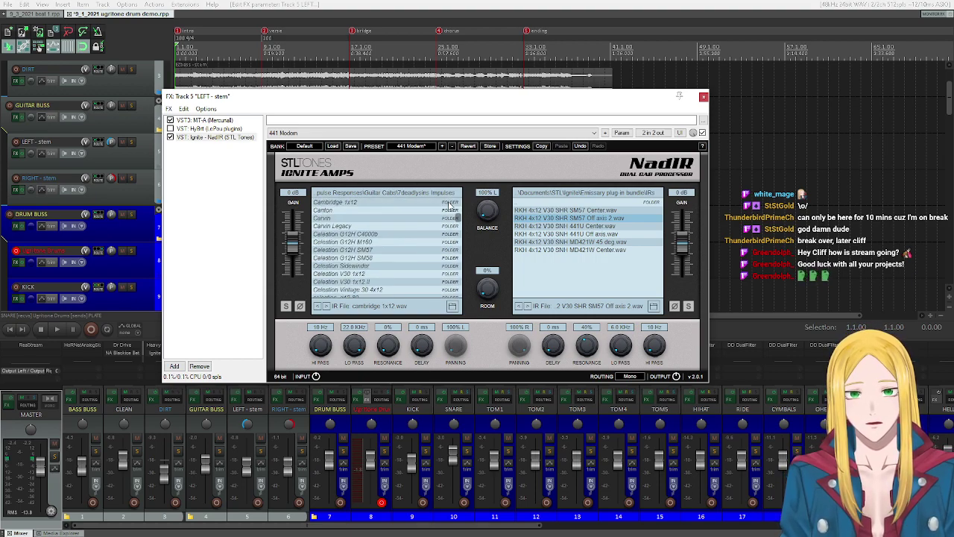
scroll(445, 214, up, 5)
double_click(444, 204)
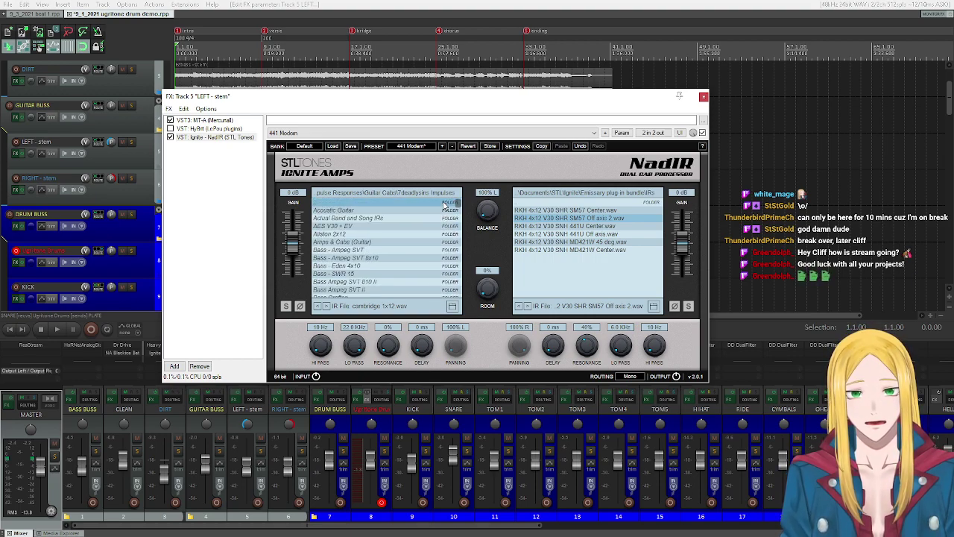
scroll(436, 231, down, 3)
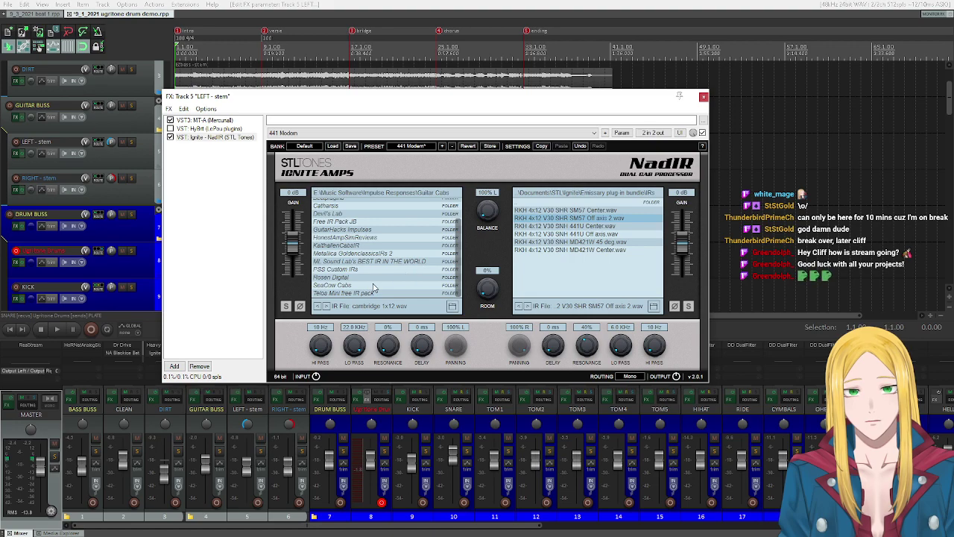
scroll(375, 287, up, 3)
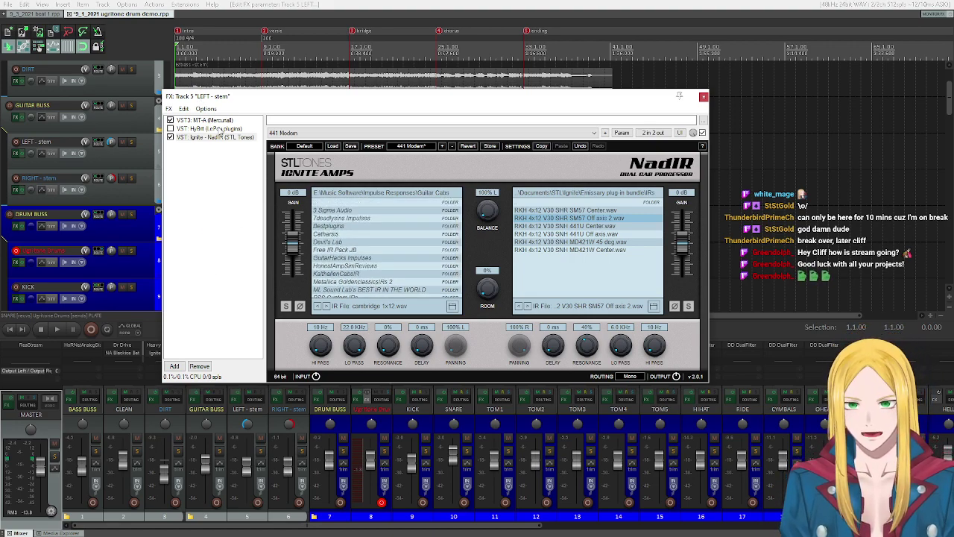
double_click(338, 227)
double_click(397, 211)
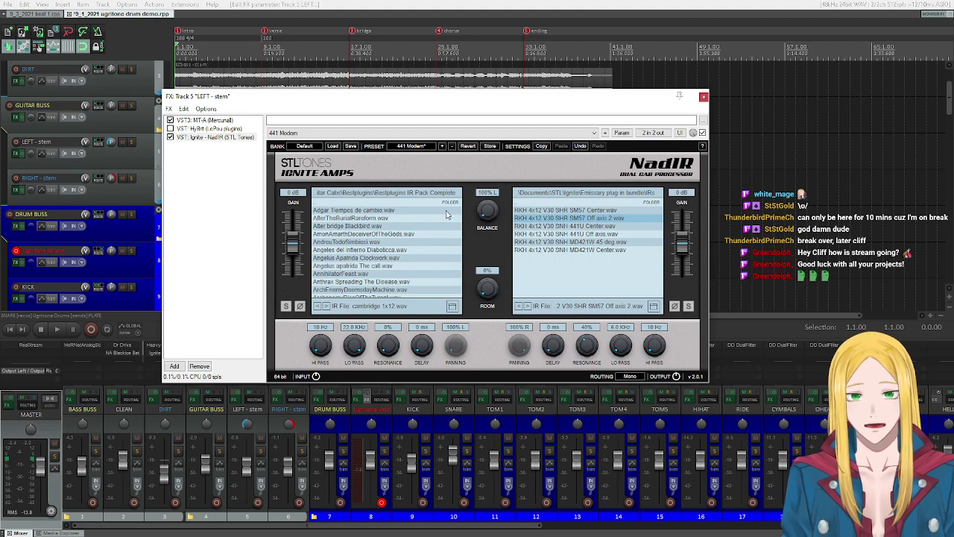
scroll(412, 231, down, 4)
scroll(415, 239, up, 4)
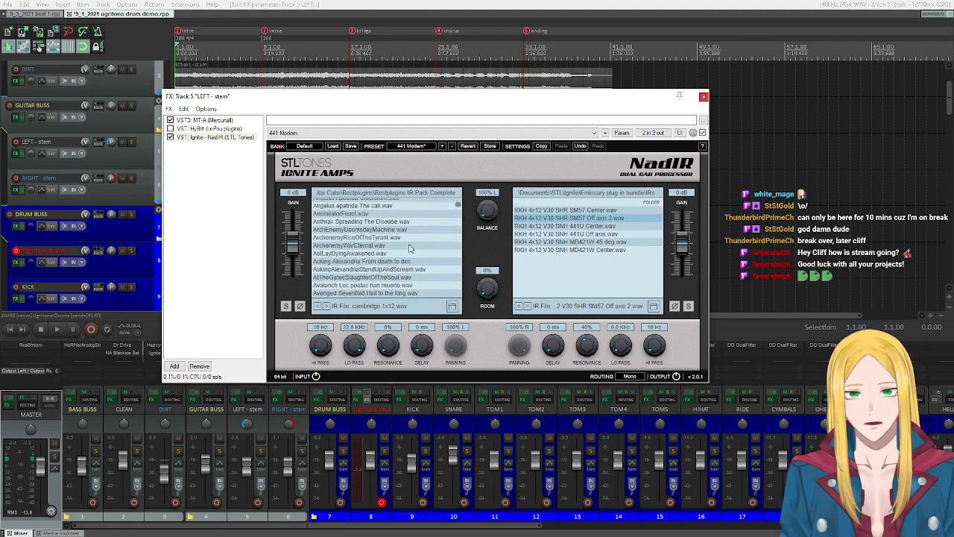
Step: Replace the HyBrit plug-in on LEFT - stem with TSE X30 v1.6 Sov (x86) and close its floating window
right_click(196, 130)
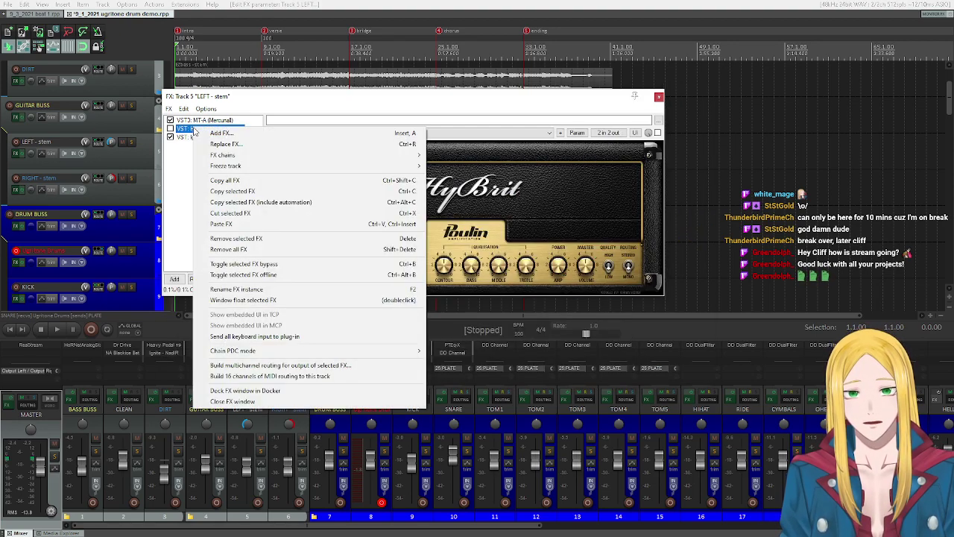
click(237, 143)
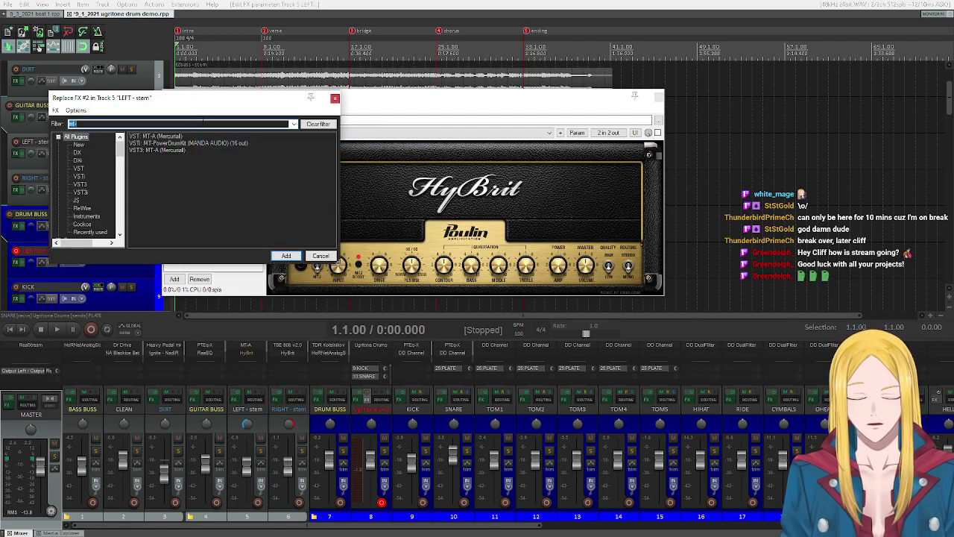
click(183, 123)
key(BackSpace)
key(BackSpace)
text(tse)
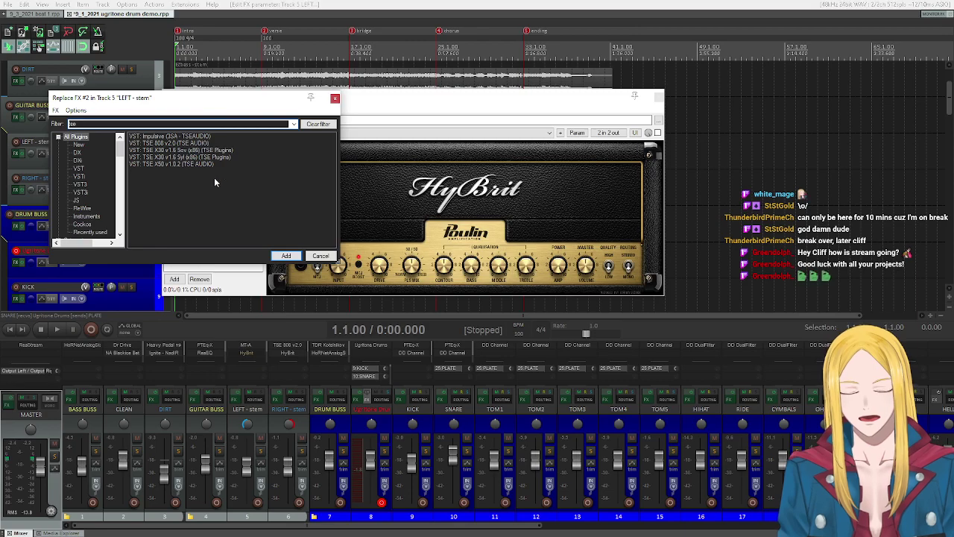
double_click(179, 150)
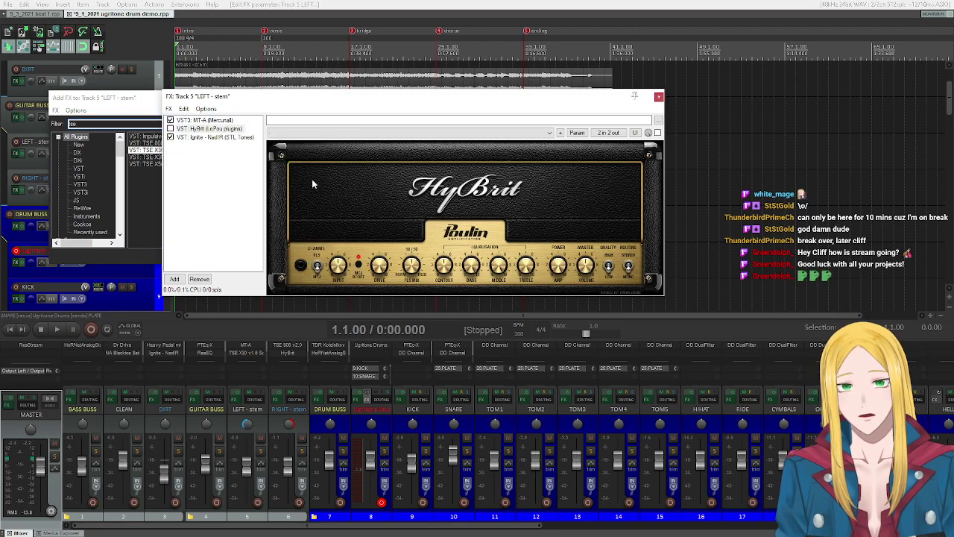
click(408, 21)
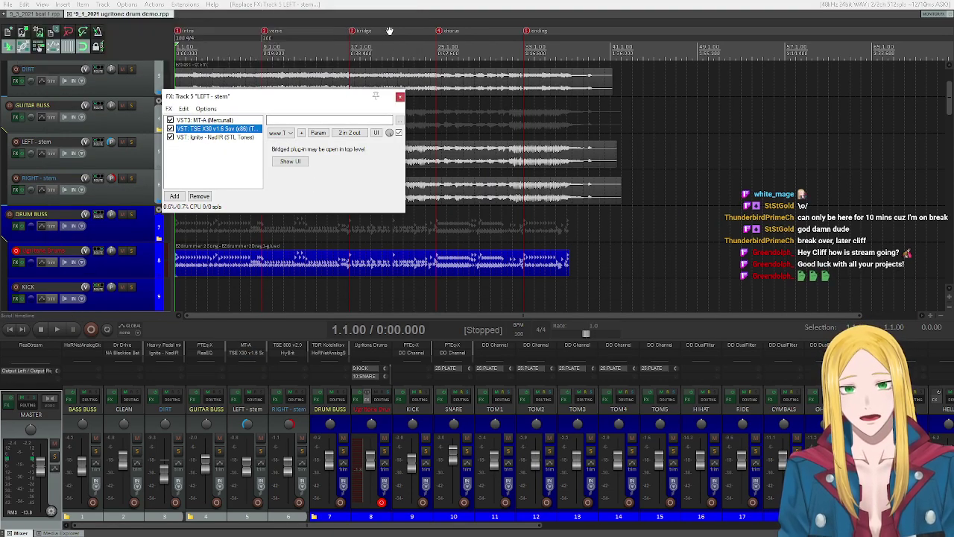
Step: Replace the MT-A plug-in on LEFT - stem with TSE 808 v2.0 and turn its Volume fully up
click(219, 121)
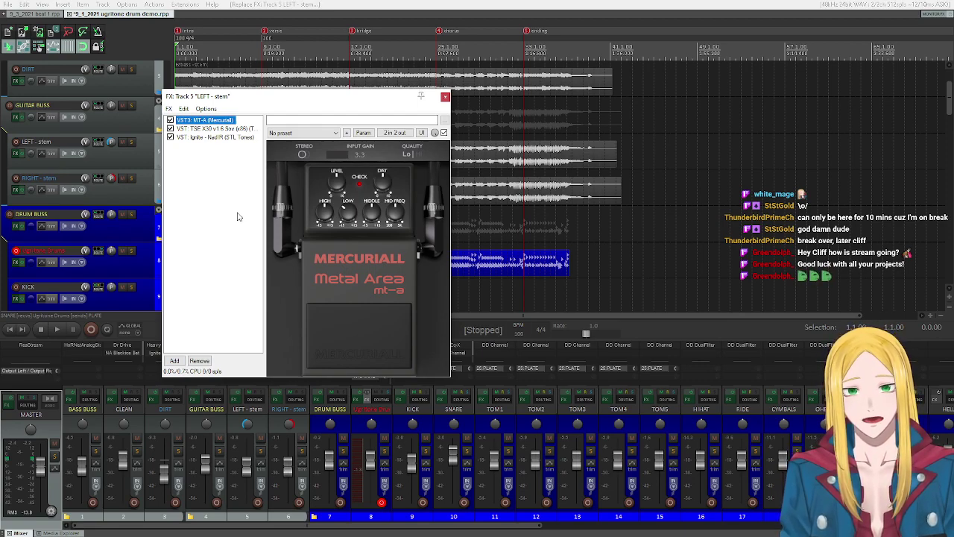
right_click(210, 122)
click(268, 137)
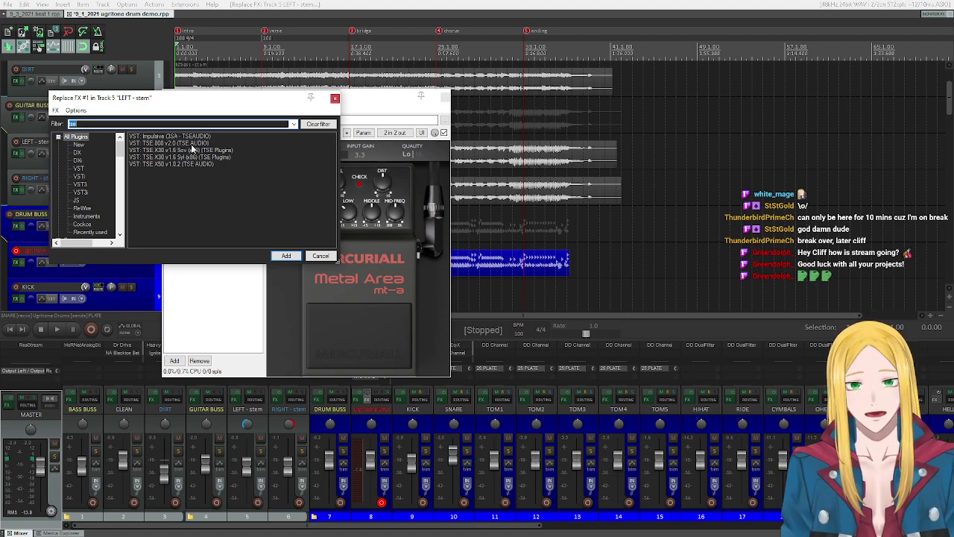
double_click(165, 143)
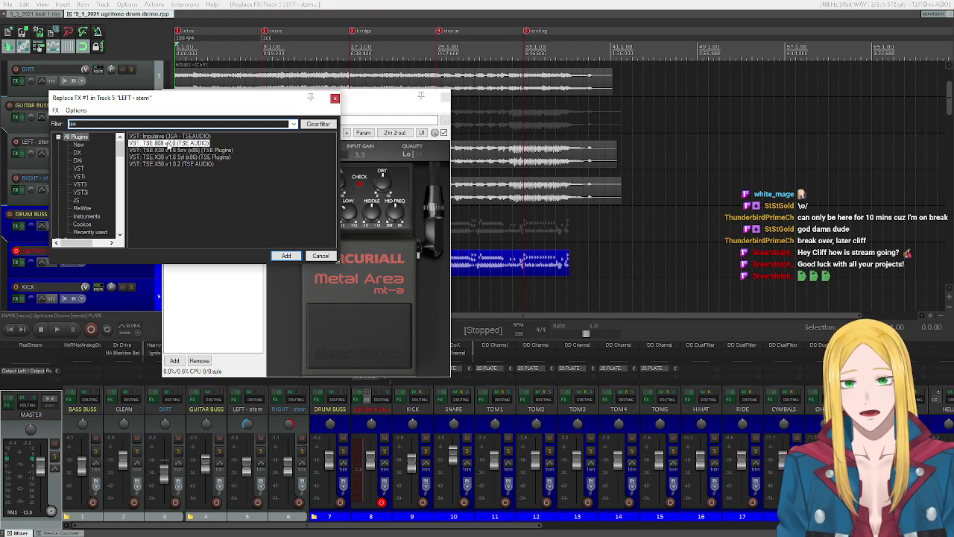
drag(341, 162, 341, 45)
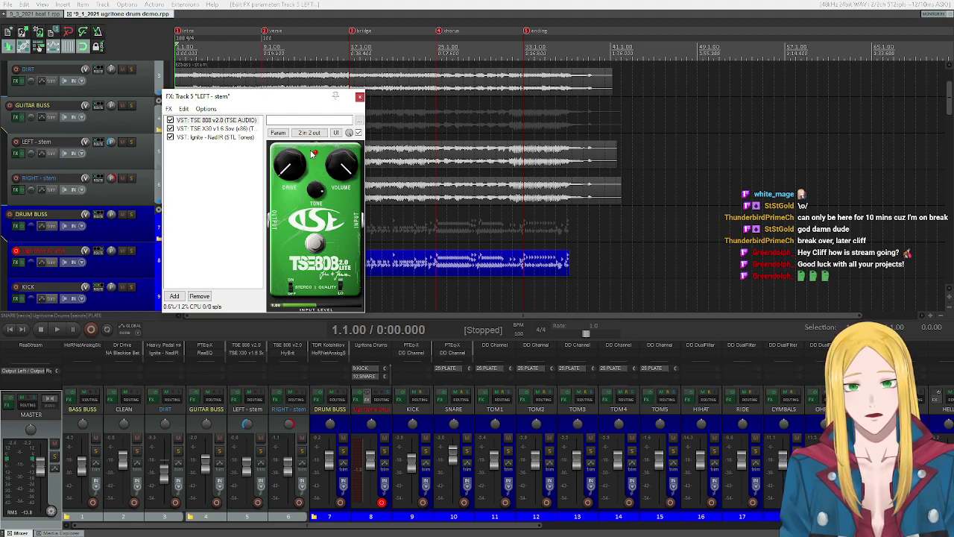
Step: Inspect the TSE X30 preamp's controls, close its window, and return the edit cursor to the project start
click(205, 130)
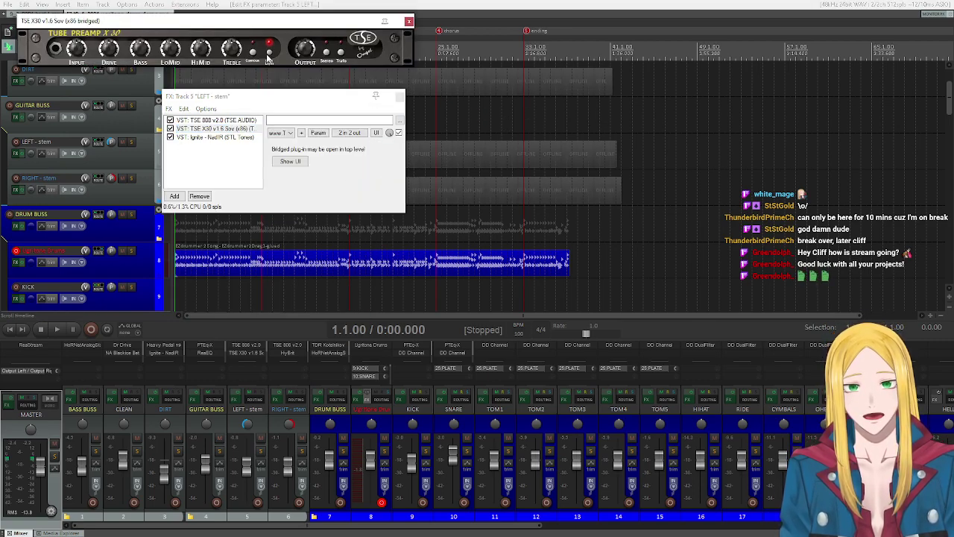
click(408, 20)
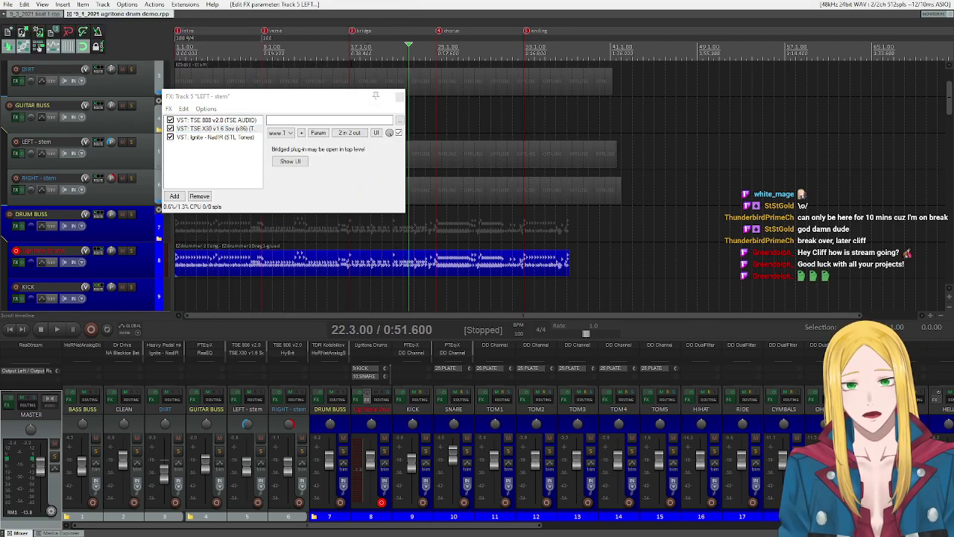
click(9, 328)
Step: Load CannibalCorpseVile.wav from Guitar Cabs > Bestplugins > Bestplugins IR Pack Complete into NadIR's first impulse slot
click(216, 138)
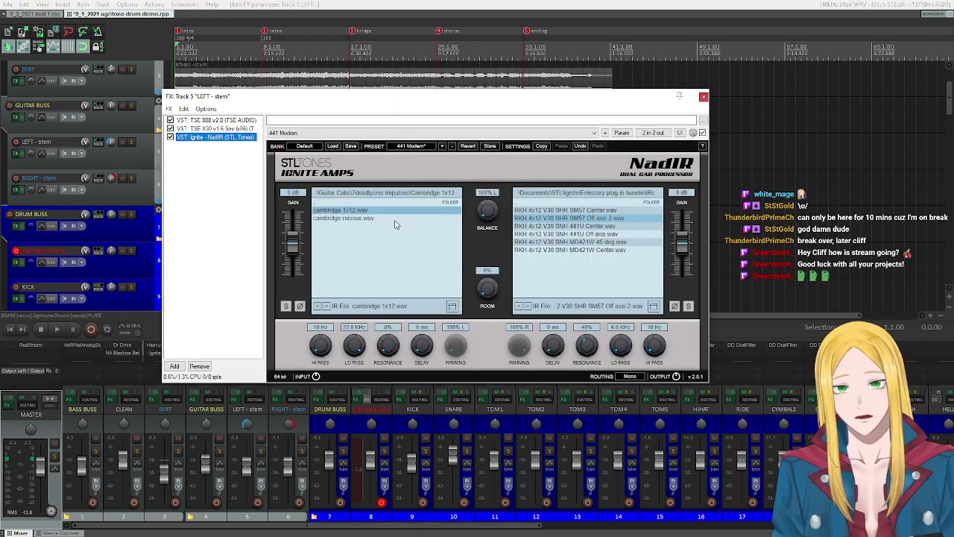
click(450, 203)
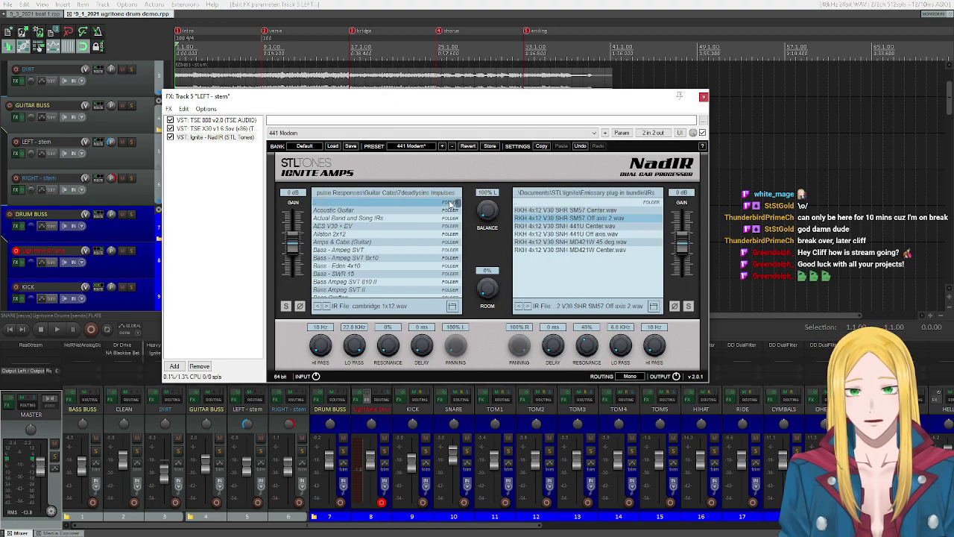
scroll(450, 202, down, 3)
double_click(340, 228)
double_click(350, 211)
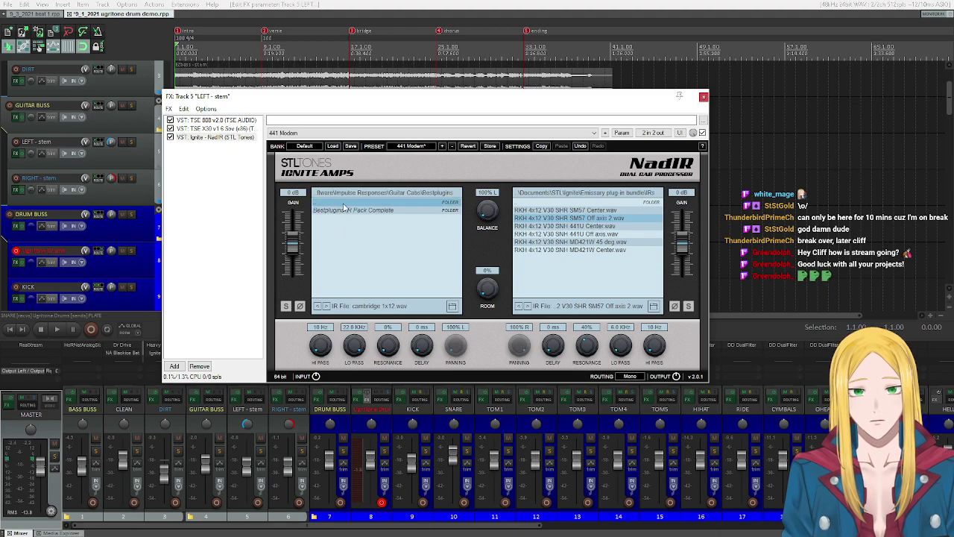
scroll(408, 277, down, 1)
scroll(408, 278, down, 5)
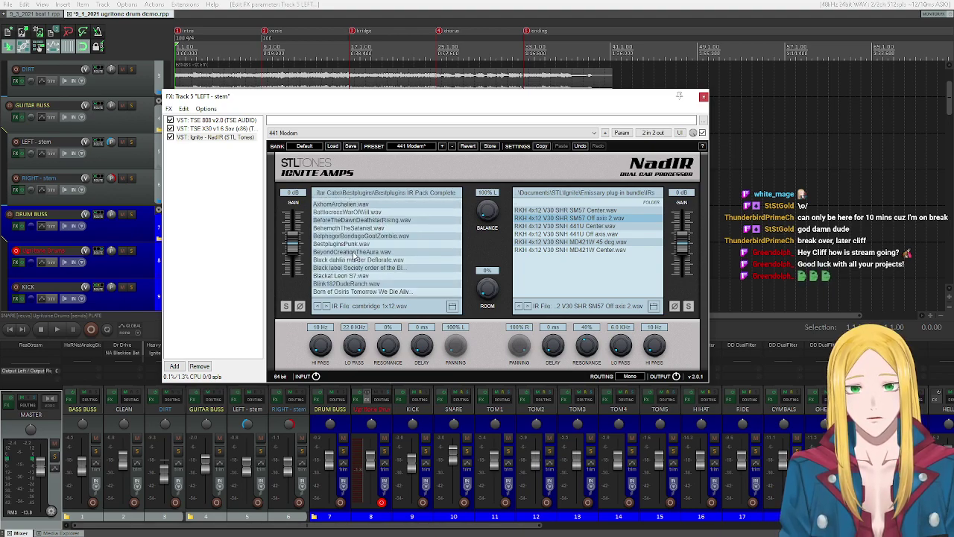
scroll(355, 256, down, 3)
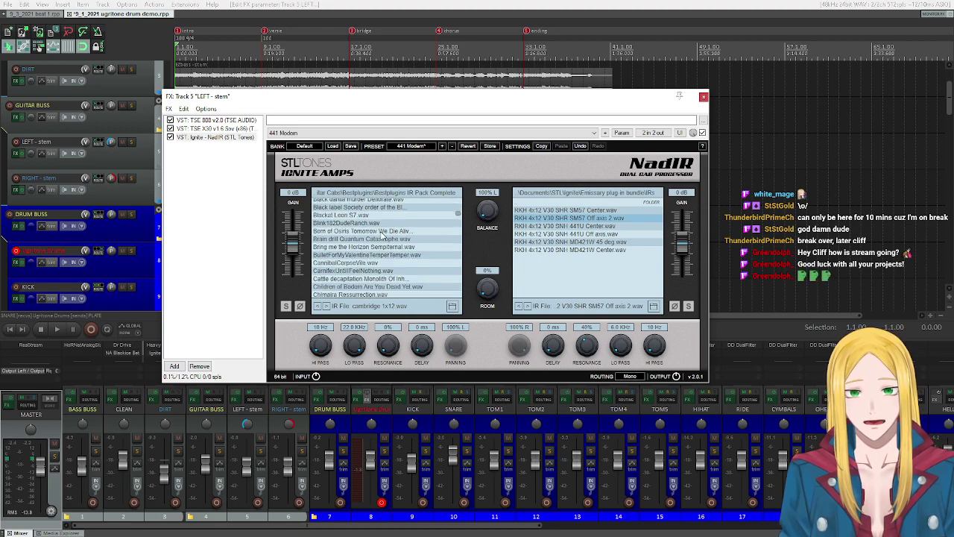
scroll(373, 246, down, 1)
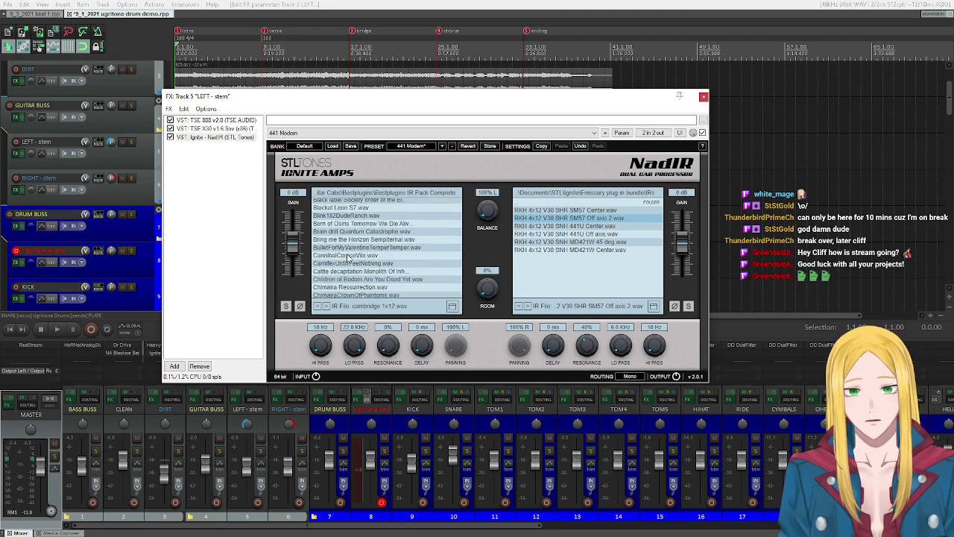
click(347, 255)
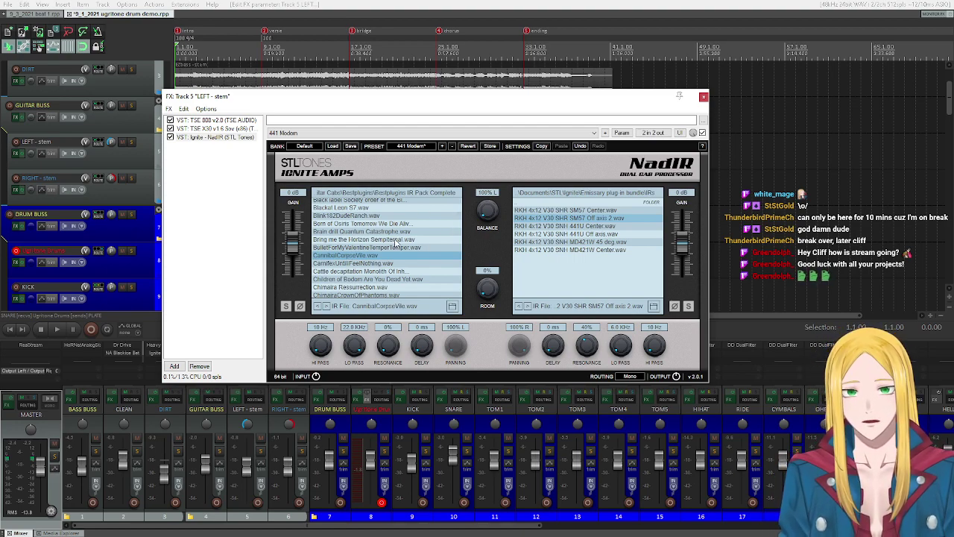
Step: Load SixFeetUnderCommandment.wav from the Bestplugins IR Pack Complete folder into NadIR's first impulse slot
scroll(369, 253, down, 8)
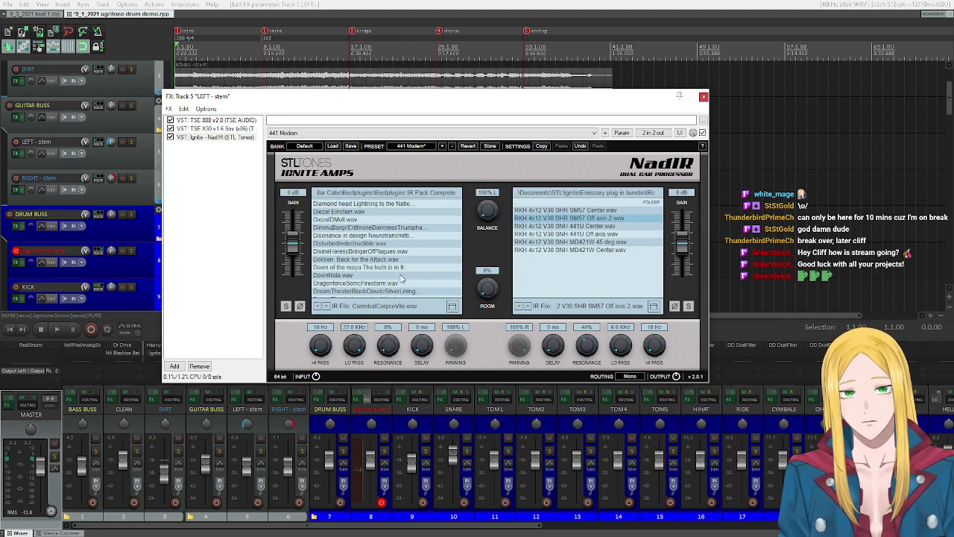
scroll(403, 237, down, 10)
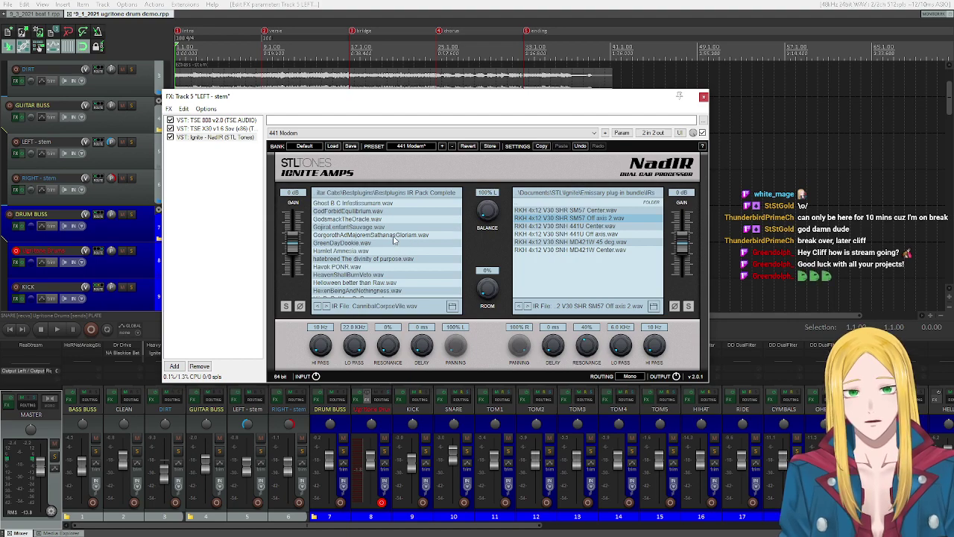
scroll(400, 243, down, 1)
scroll(400, 243, down, 2)
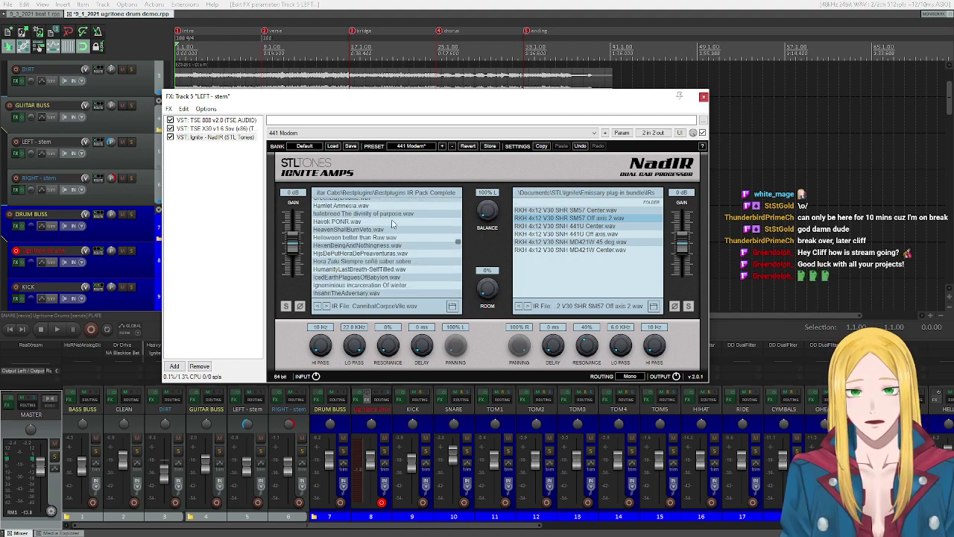
scroll(406, 252, down, 1)
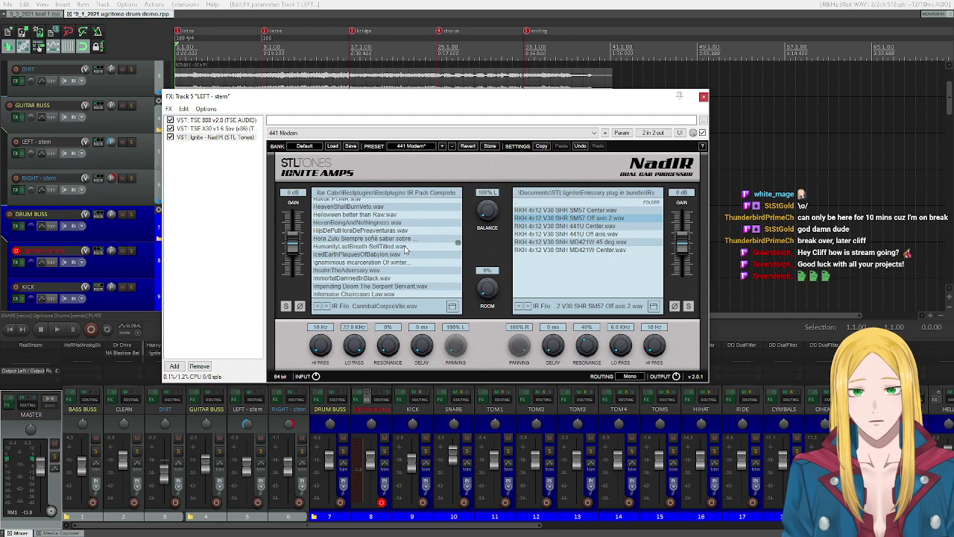
scroll(406, 251, down, 2)
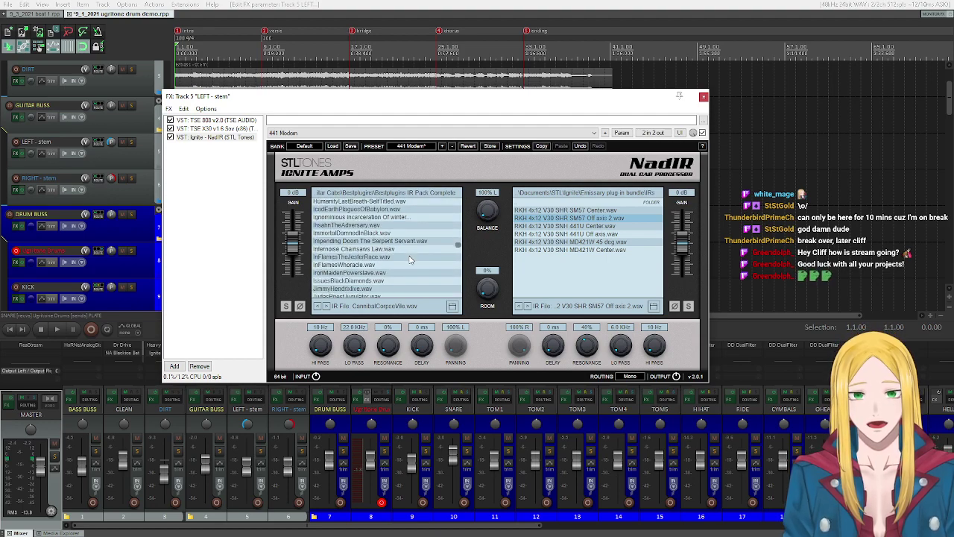
scroll(409, 258, down, 2)
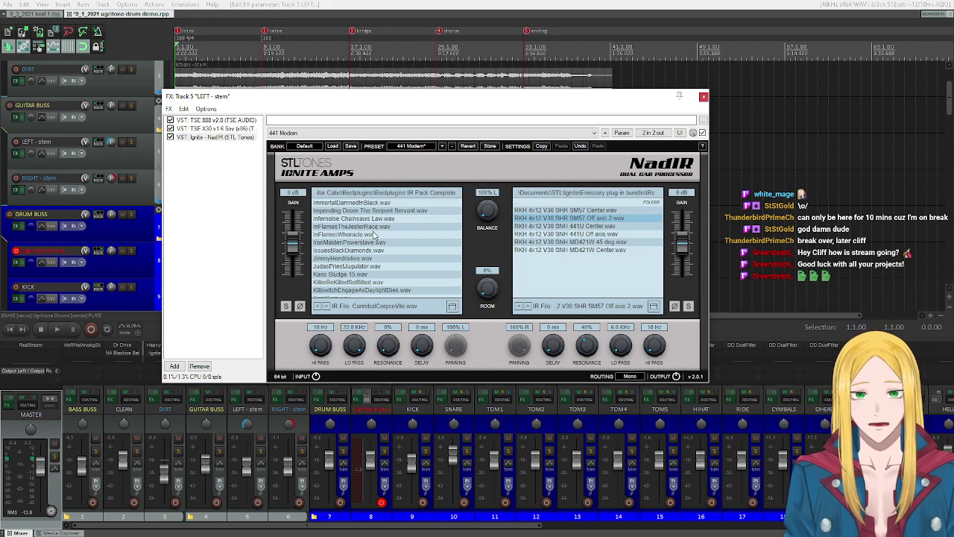
scroll(370, 246, down, 2)
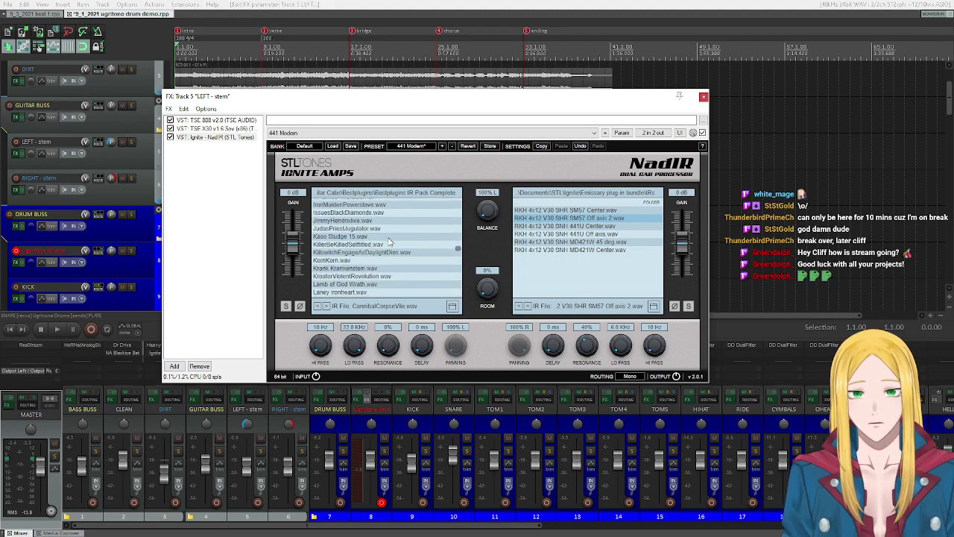
scroll(389, 243, down, 1)
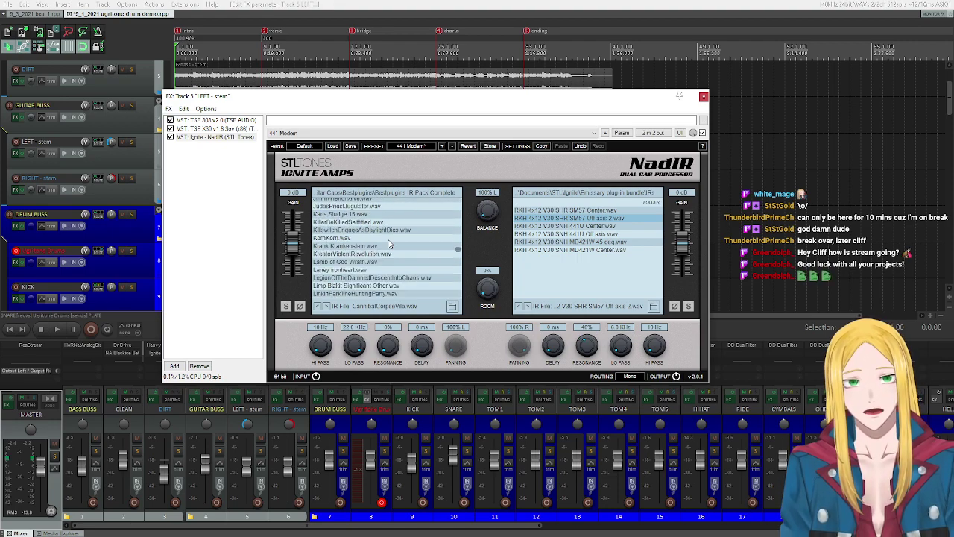
scroll(388, 243, down, 1)
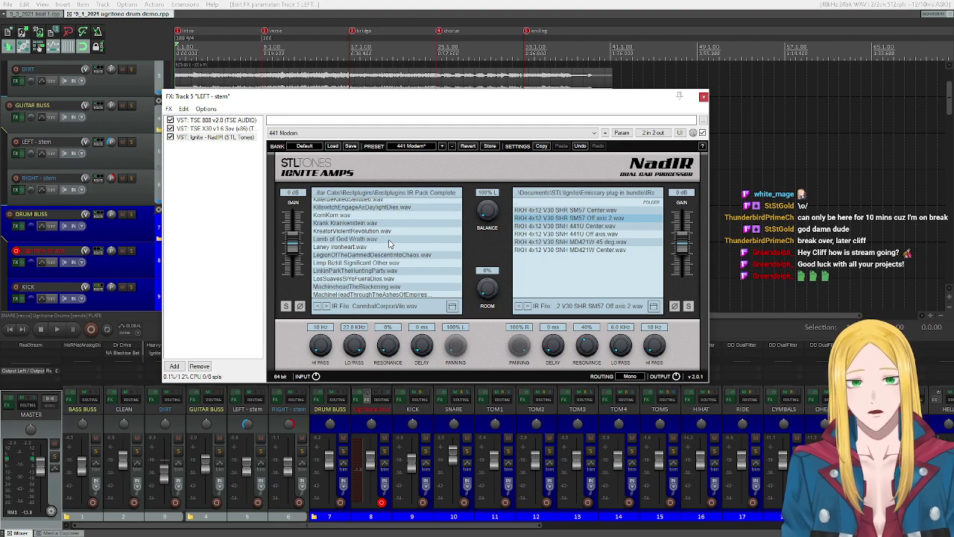
scroll(388, 243, down, 2)
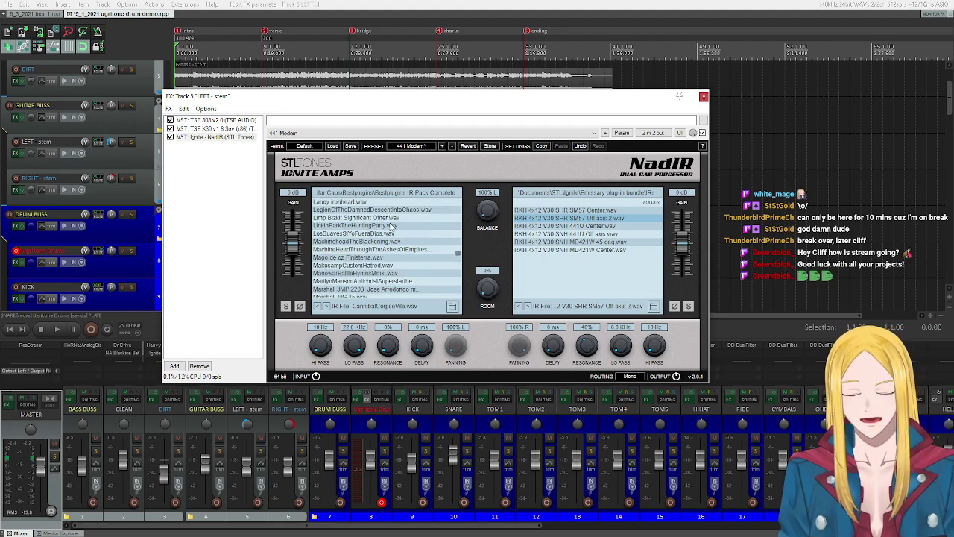
scroll(391, 244, down, 3)
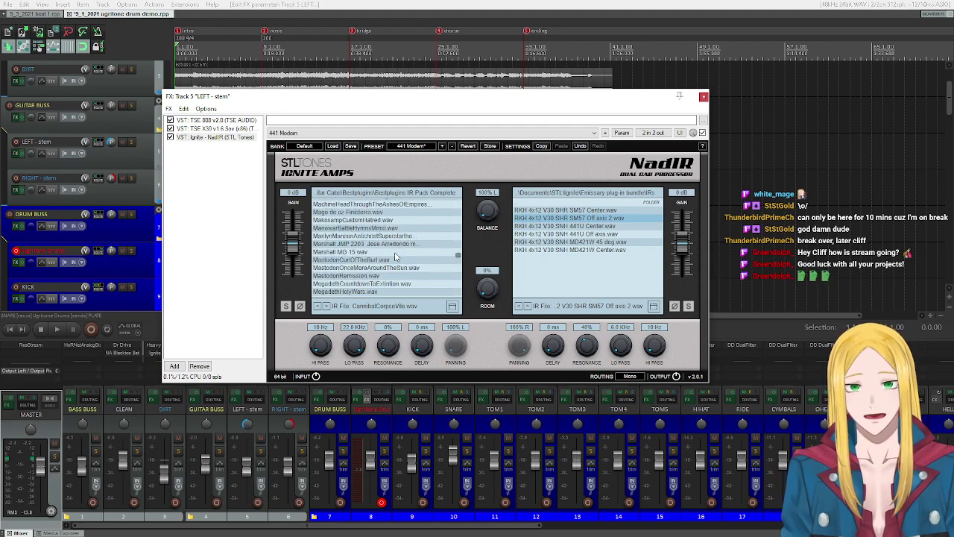
scroll(395, 257, down, 2)
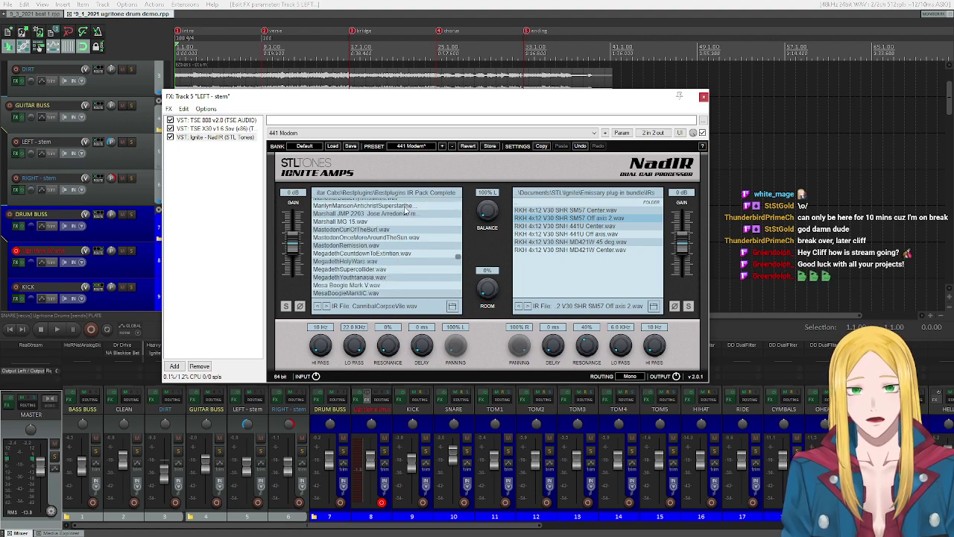
scroll(416, 254, down, 4)
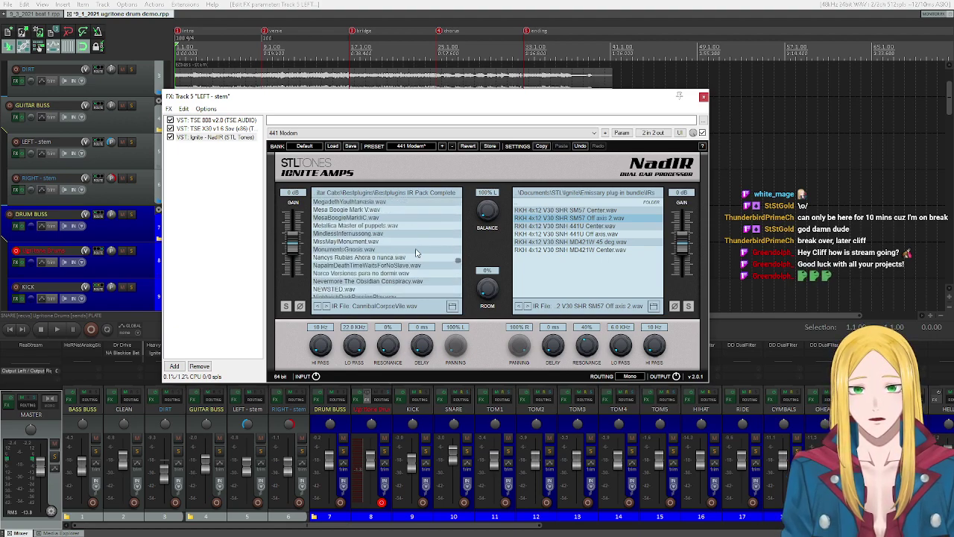
scroll(417, 253, up, 2)
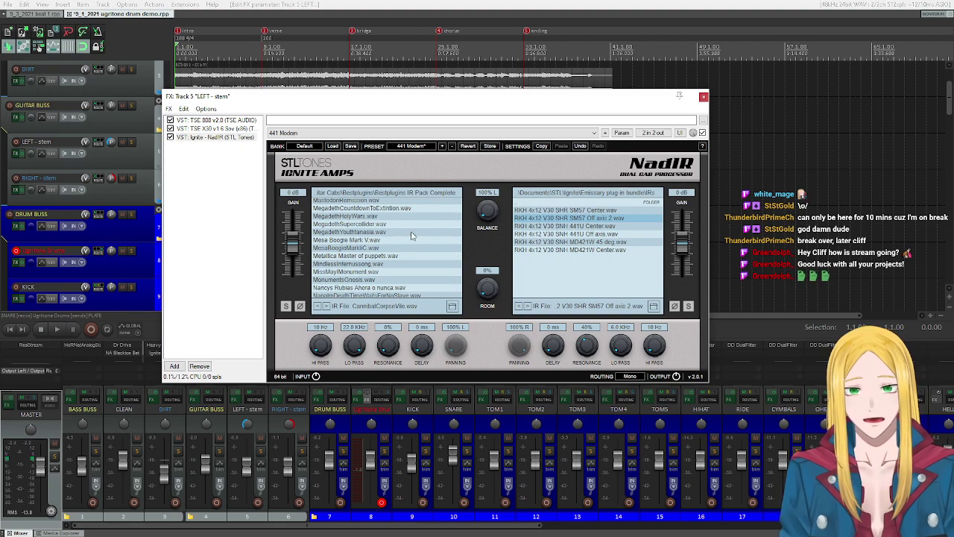
scroll(412, 236, down, 6)
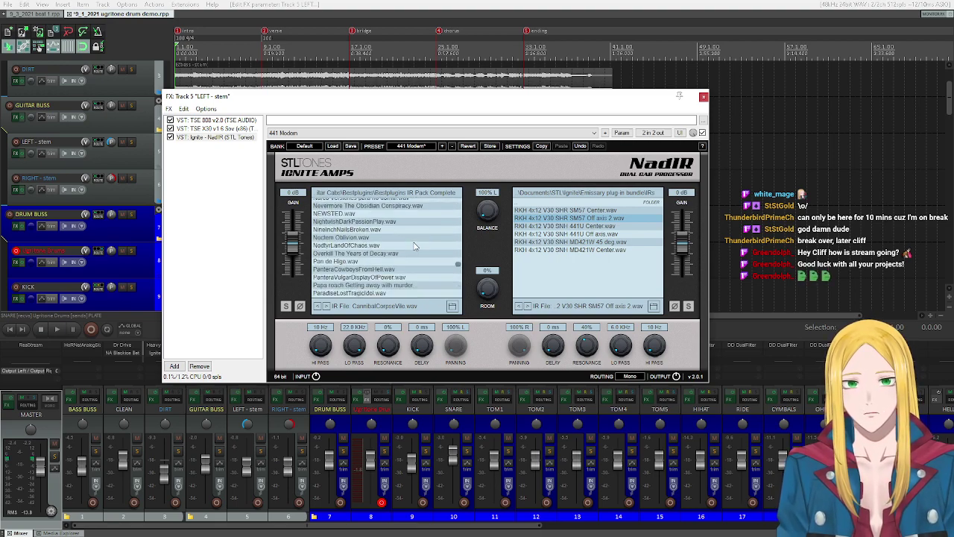
scroll(413, 248, down, 4)
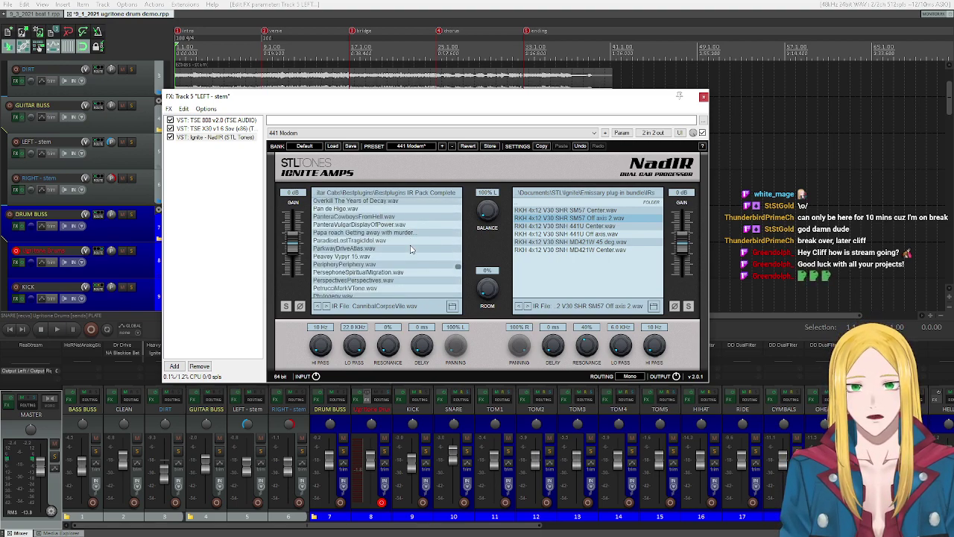
scroll(410, 249, down, 2)
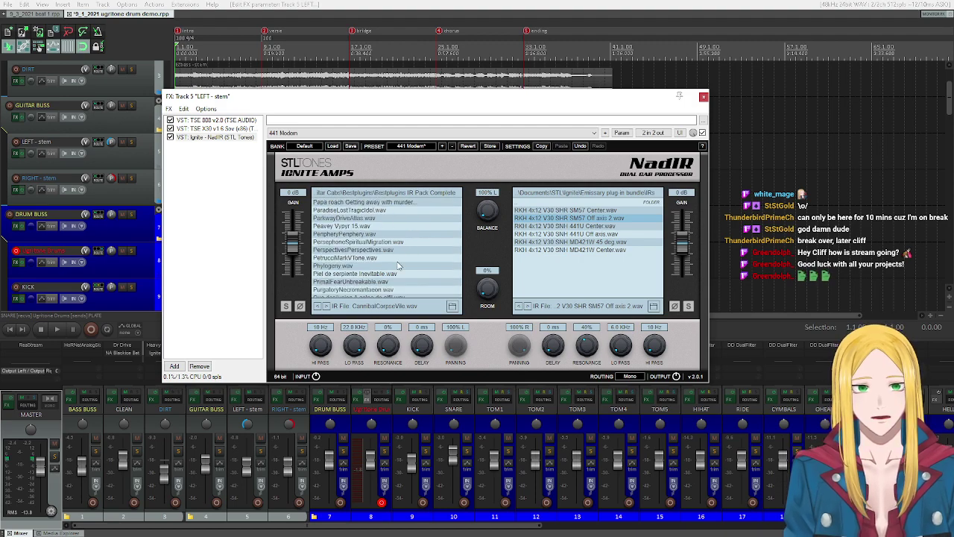
scroll(399, 266, down, 3)
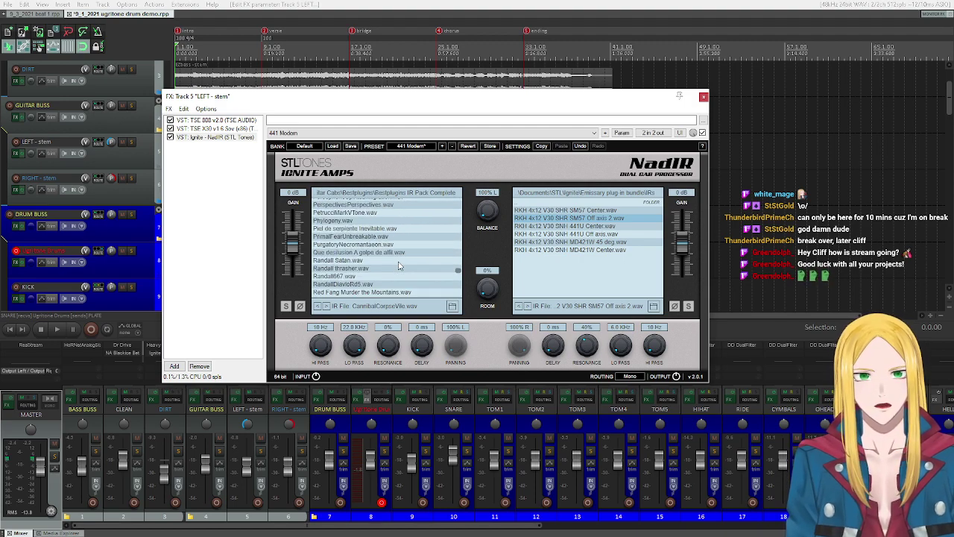
scroll(398, 265, down, 3)
scroll(395, 266, down, 5)
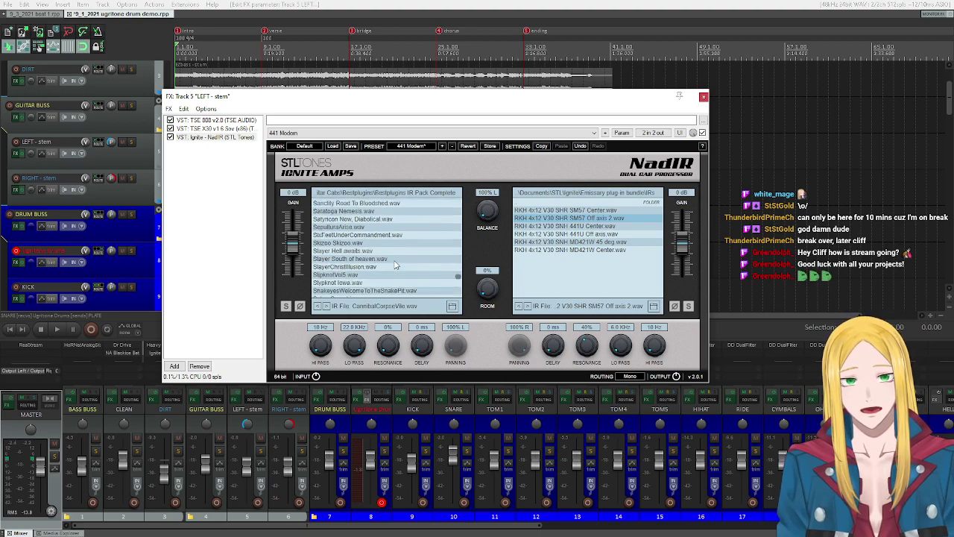
scroll(395, 265, down, 1)
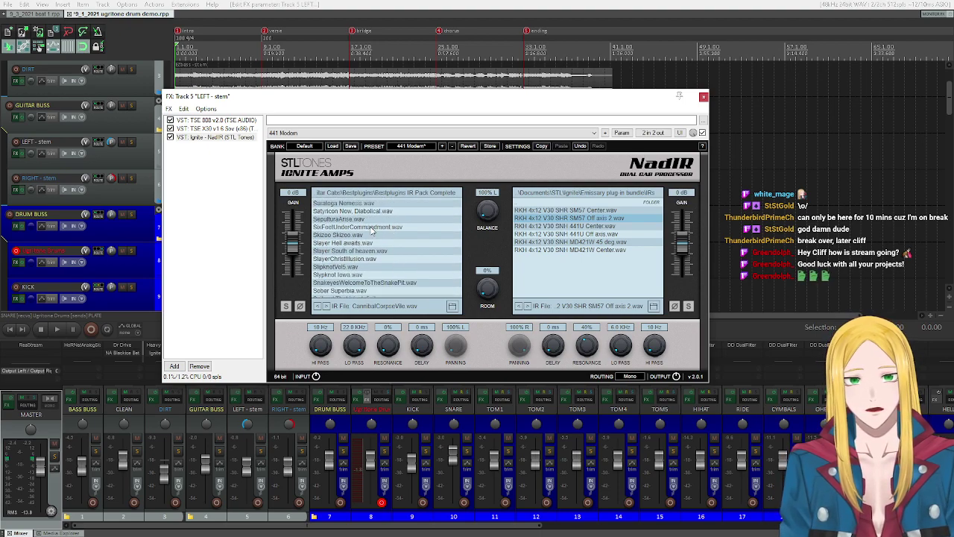
click(370, 228)
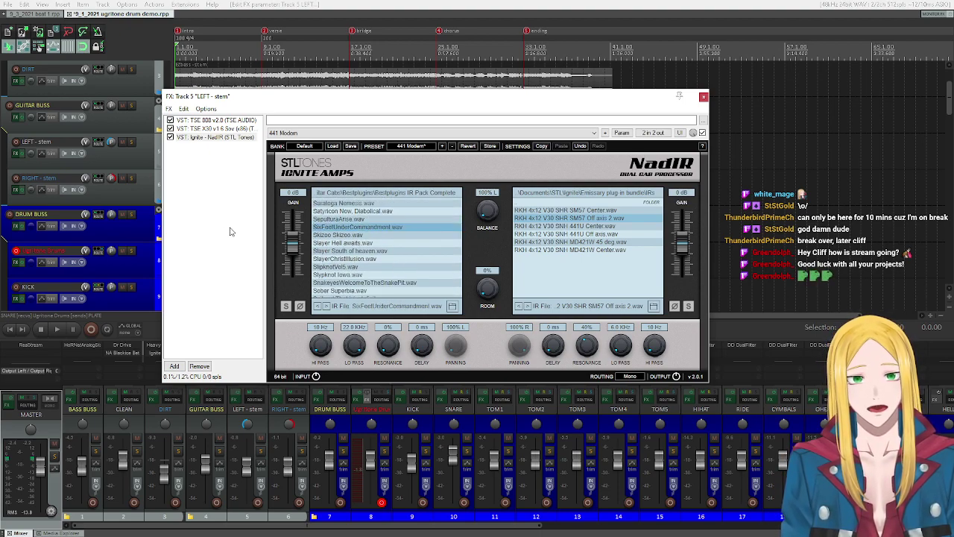
Step: Replace the RIGHT - stem effects chain with a copy of LEFT - stem's TSE 808, TSE X30 and NadIR plug-ins
drag(204, 192, 205, 108)
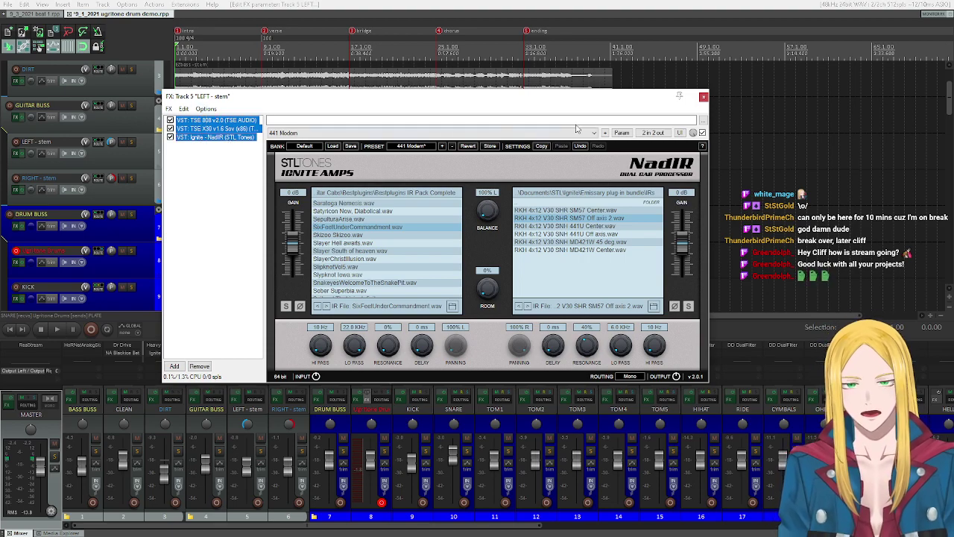
click(704, 97)
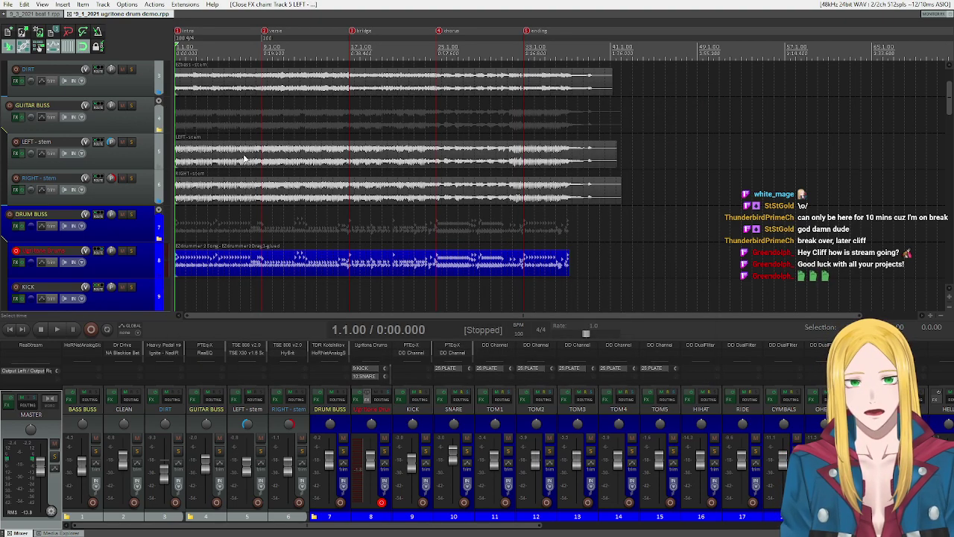
click(15, 189)
key(ctrl+a)
key(Delete)
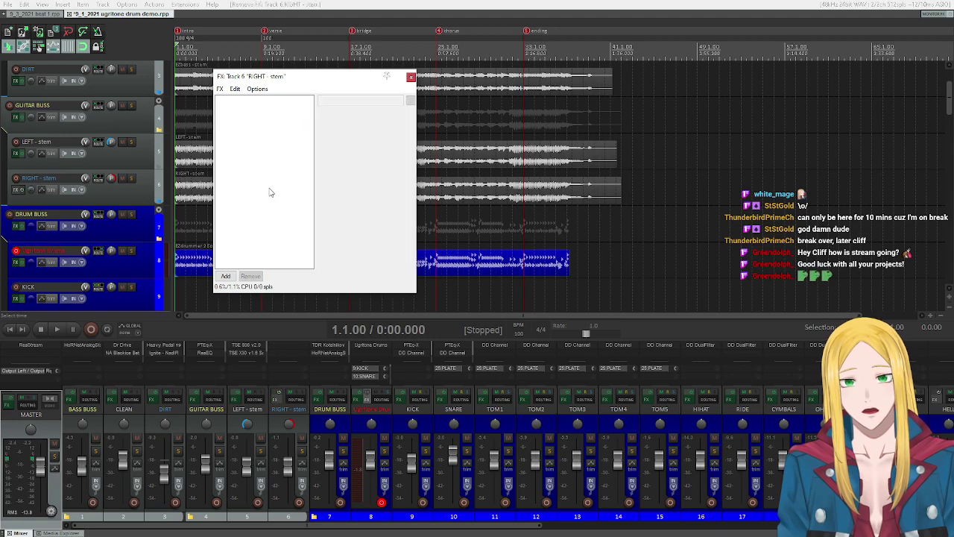
key(ctrl+z)
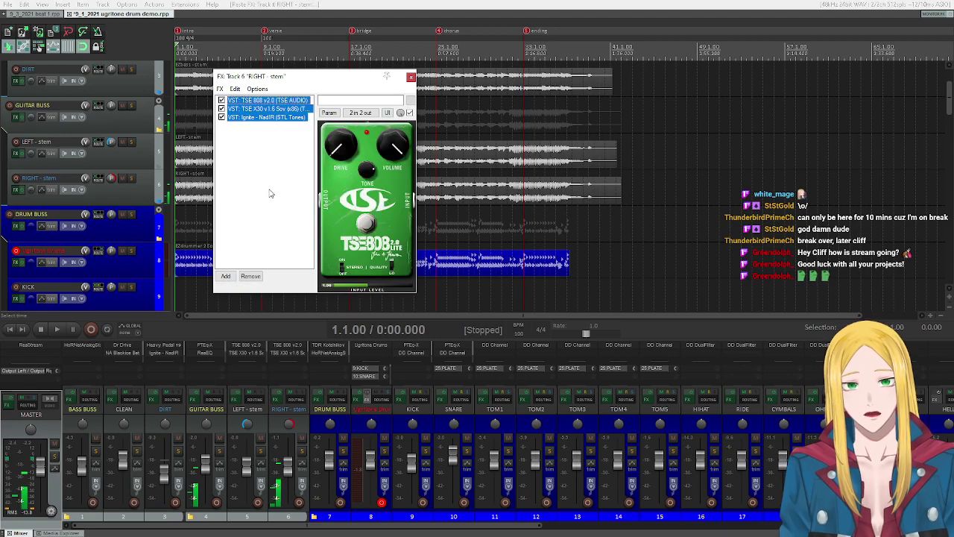
click(411, 77)
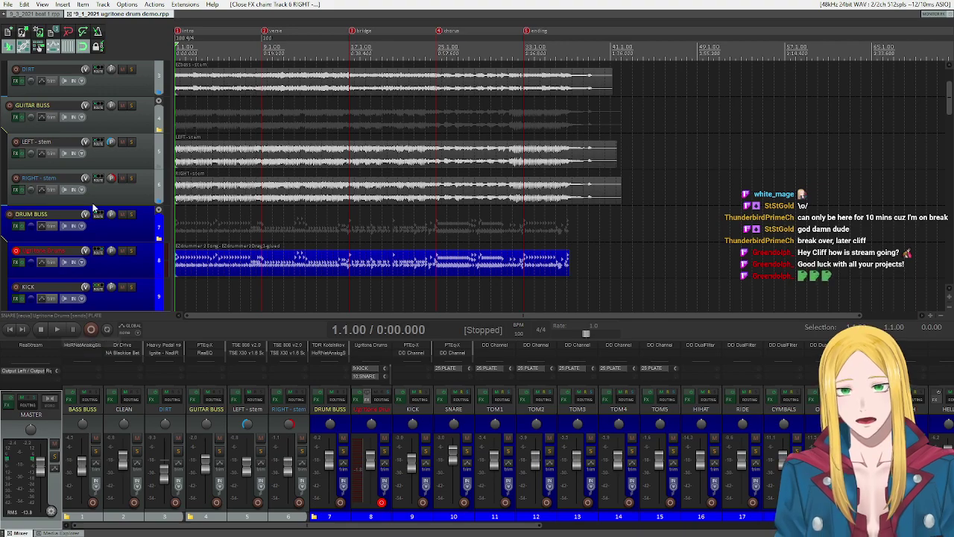
Step: Inspect the Ugritone Drums plug-in on track 8 during a brief playback, and close its window
scroll(75, 207, down, 2)
click(16, 190)
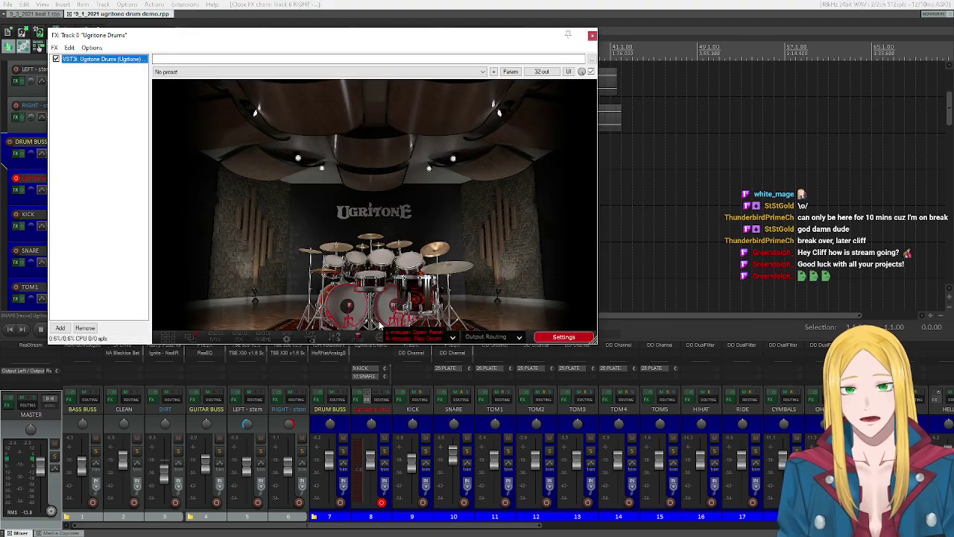
key(space)
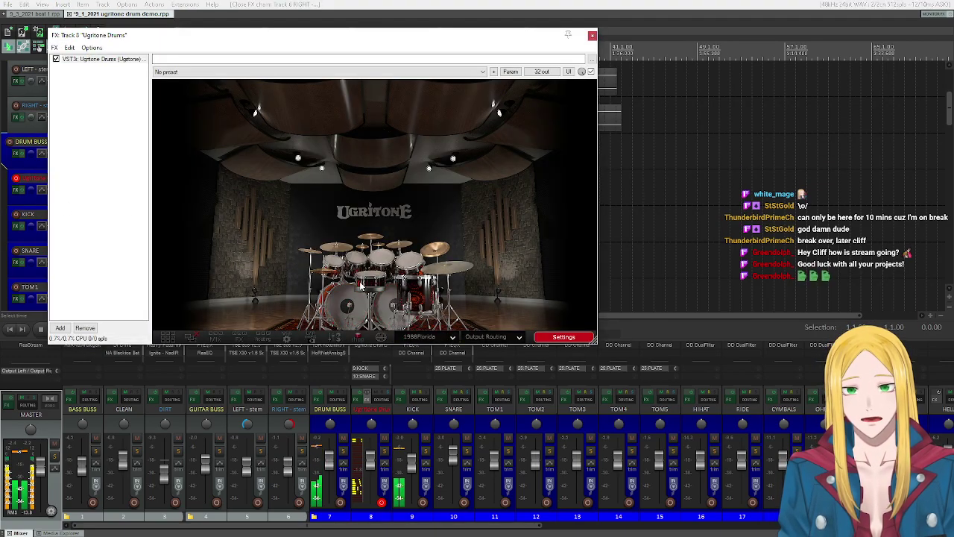
key(space)
click(592, 35)
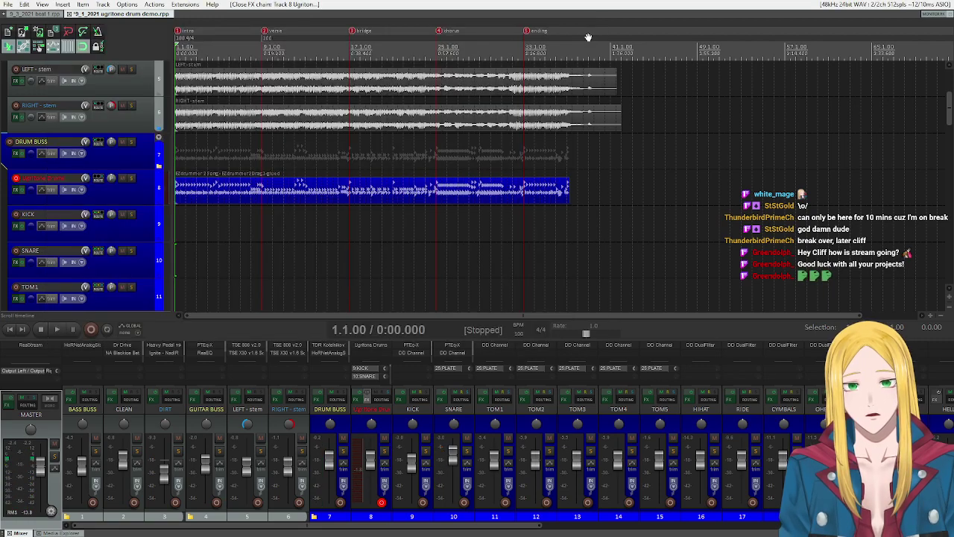
Step: Play the full mix from the project start and balance its levels, raising the GUITAR BUSS fader slightly
click(56, 330)
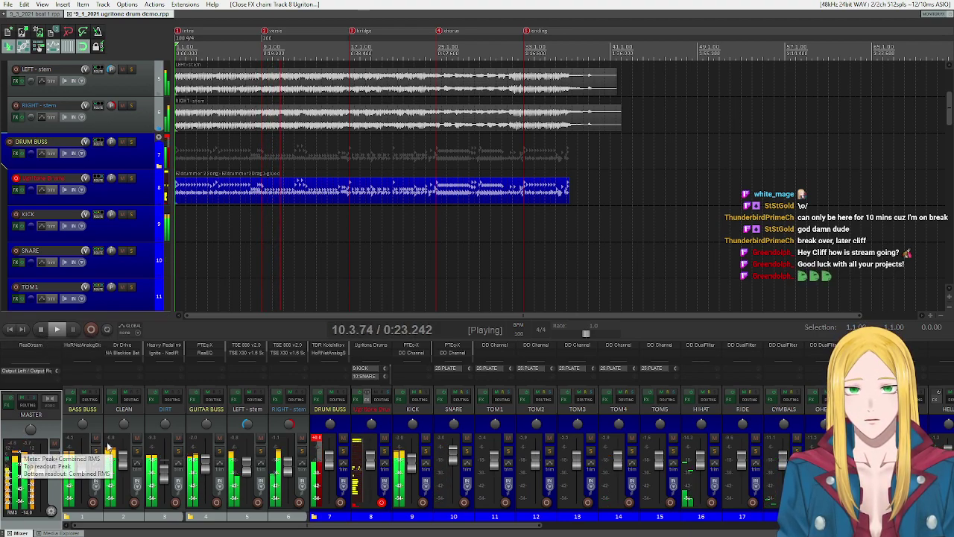
click(124, 466)
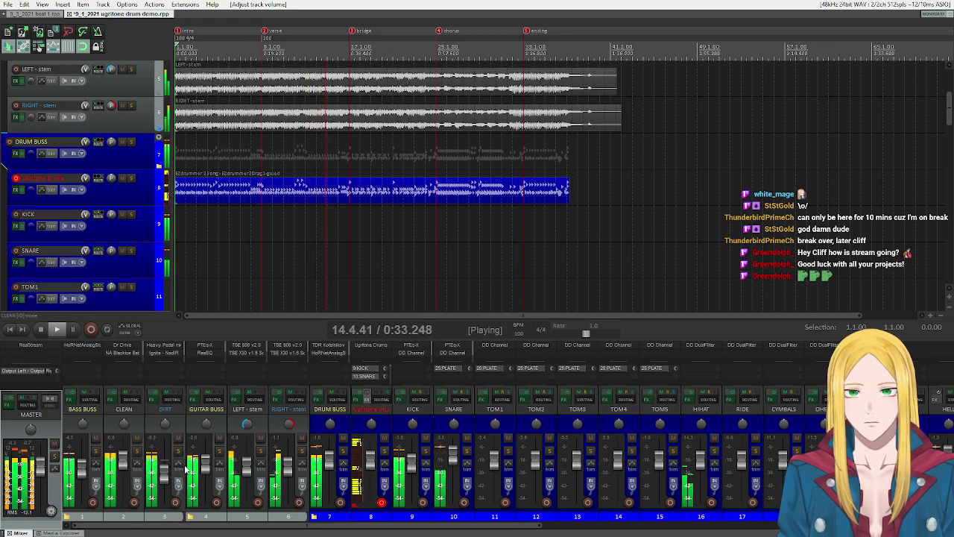
mouse_move(208, 468)
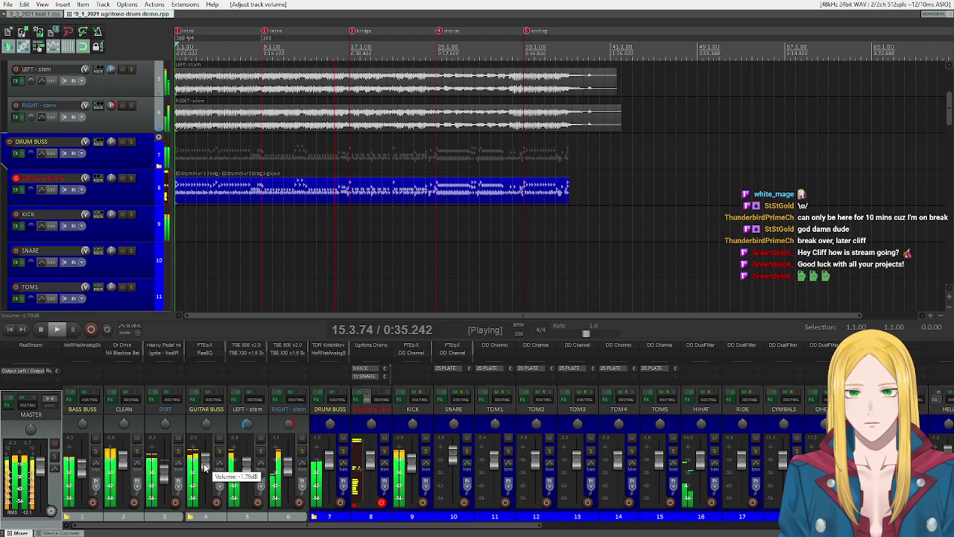
drag(207, 468, 207, 465)
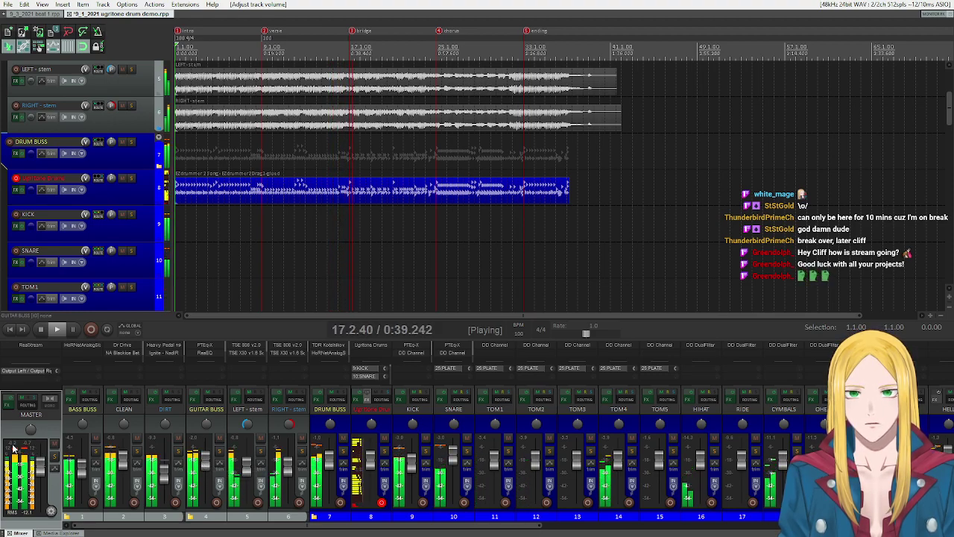
click(40, 334)
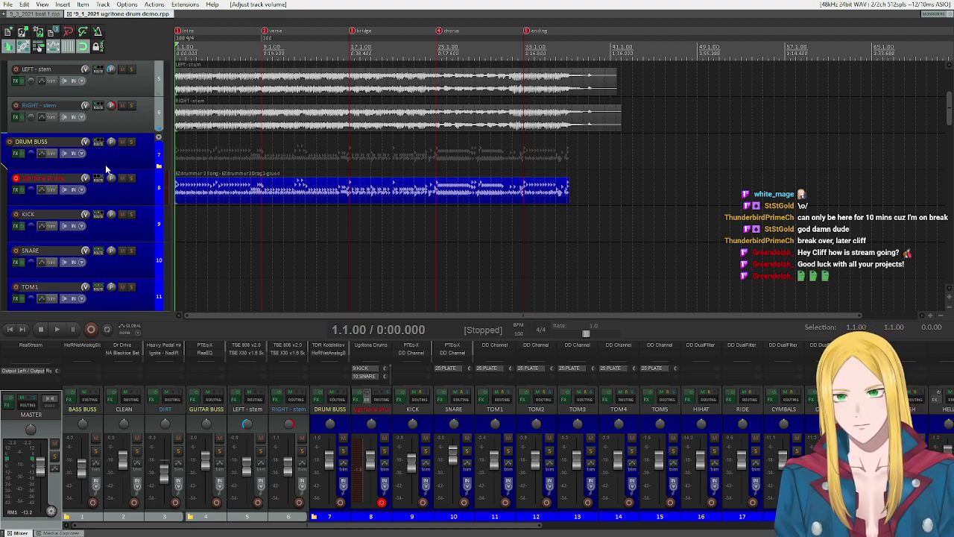
scroll(104, 164, down, 2)
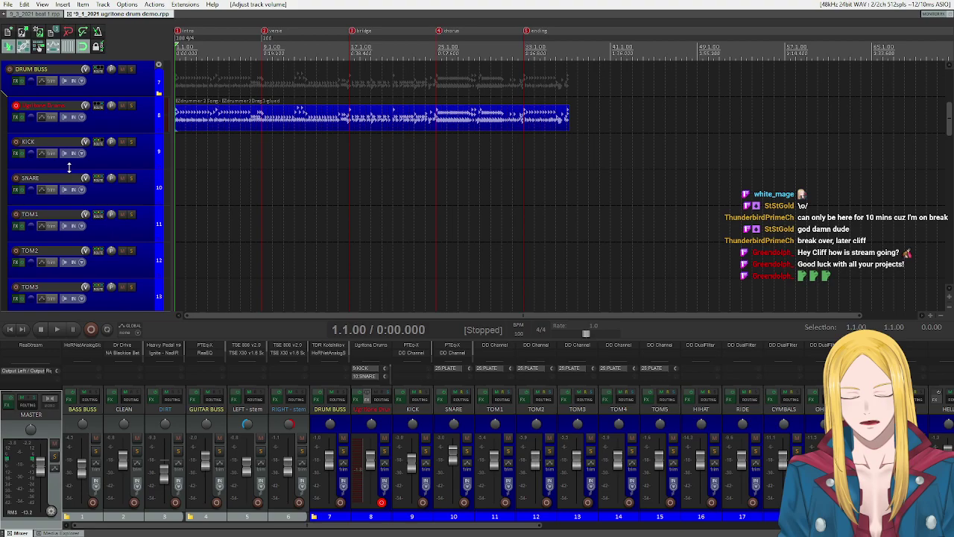
Step: Load the 1986Bloodrain kit from the Speed Metal presets in track 8's Ugritone Drums plug-in
click(15, 117)
click(447, 338)
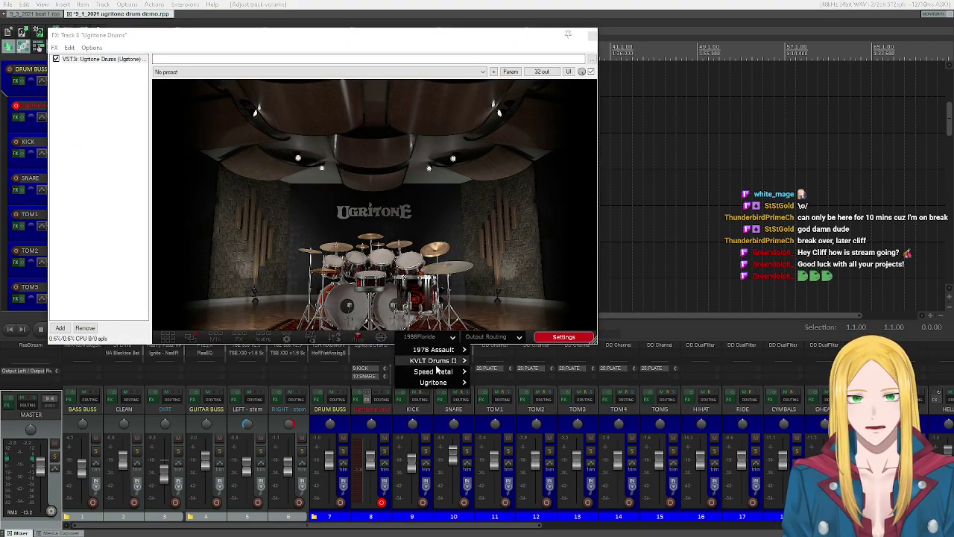
mouse_move(436, 372)
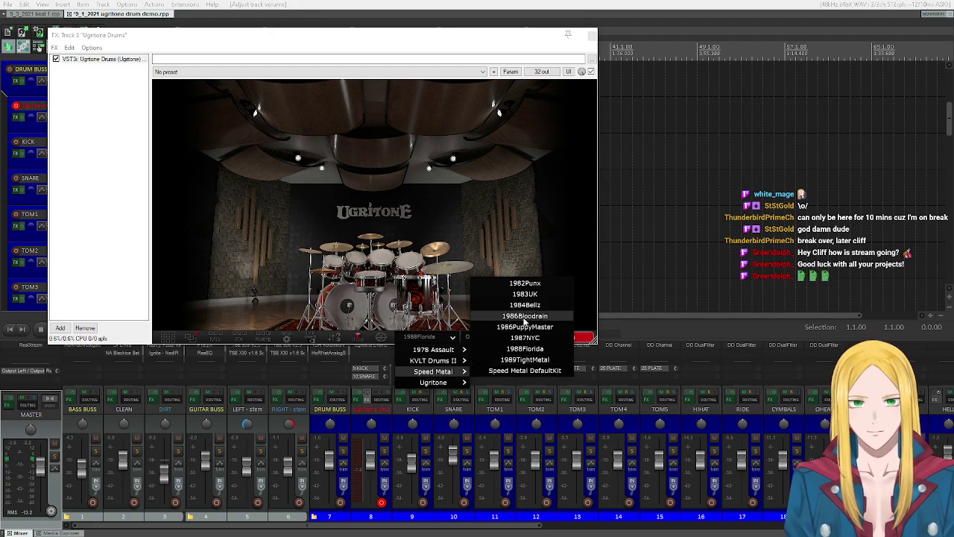
click(525, 316)
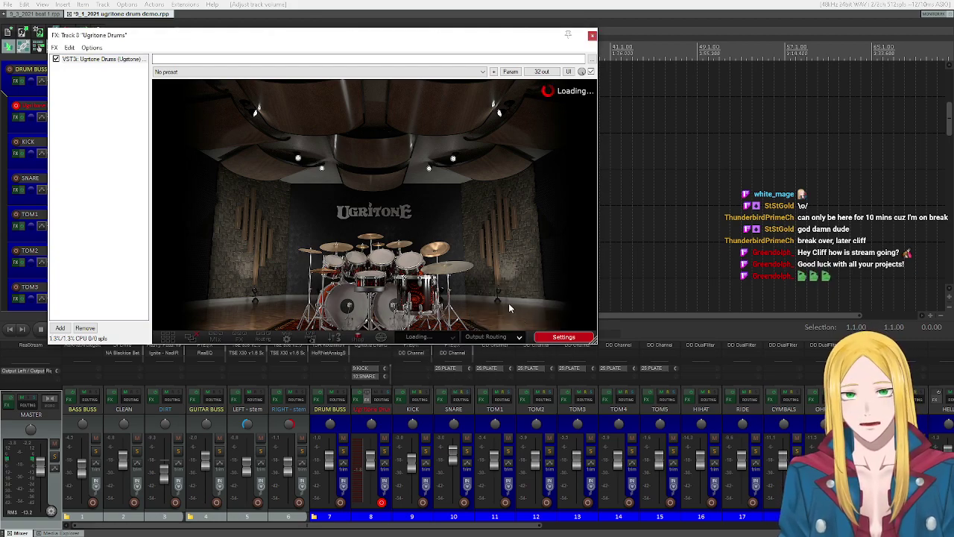
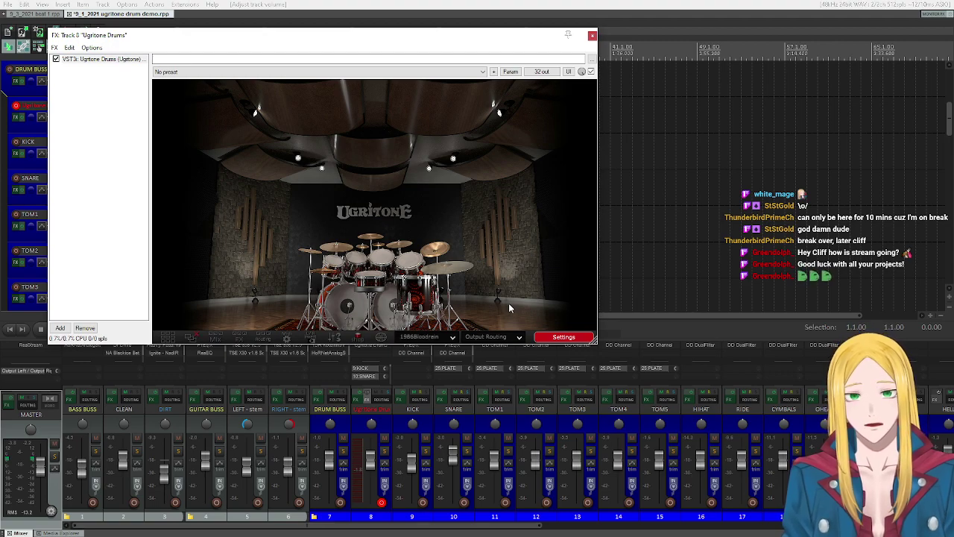
Step: Audition the new kit's kick, snare and toms, and reset the drum tracks' peak indicators in the mixer
right_click(387, 308)
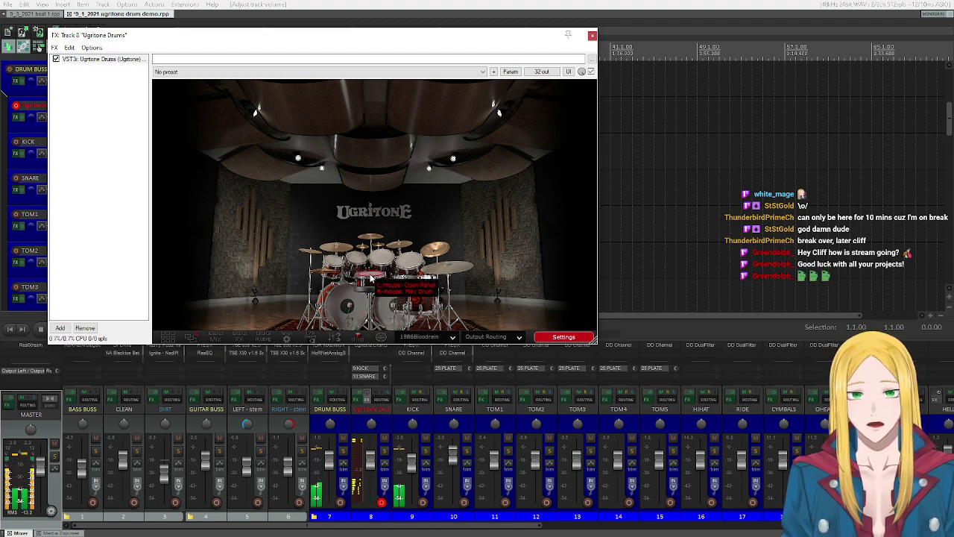
right_click(370, 277)
right_click(333, 257)
right_click(357, 257)
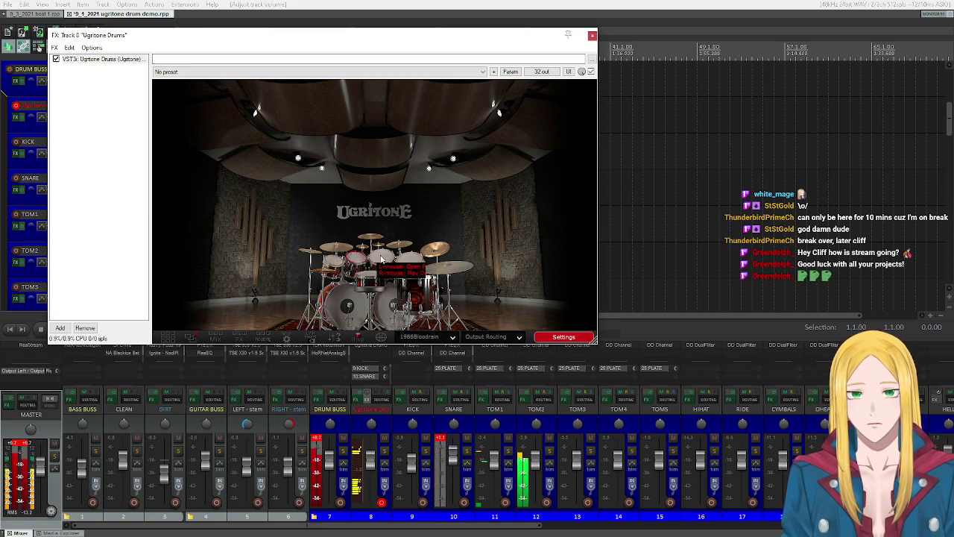
right_click(394, 308)
right_click(370, 277)
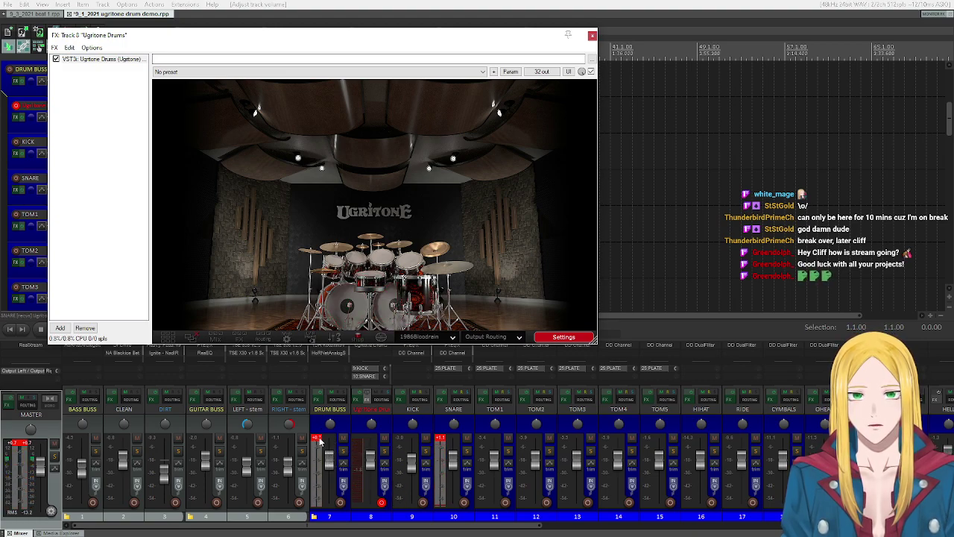
click(420, 438)
click(370, 284)
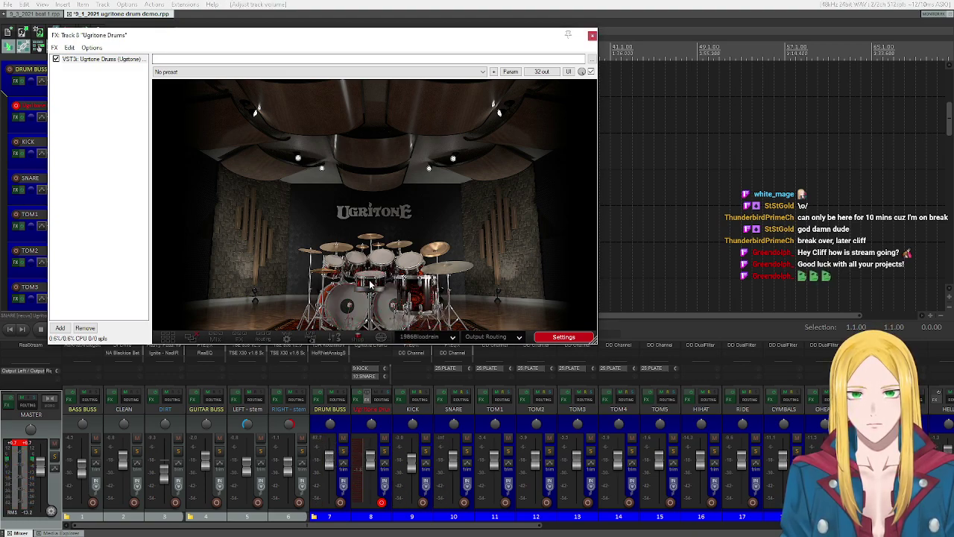
Step: Audition the kit's snare, toms, floor toms and cymbals one by one, and close the Ugritone Drums window
right_click(370, 280)
right_click(358, 257)
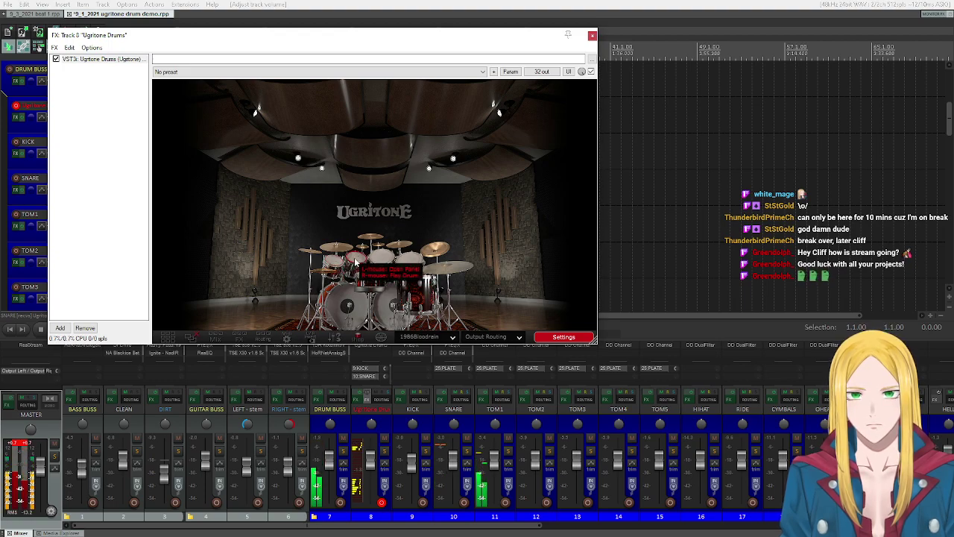
right_click(380, 259)
right_click(399, 257)
right_click(422, 250)
right_click(419, 281)
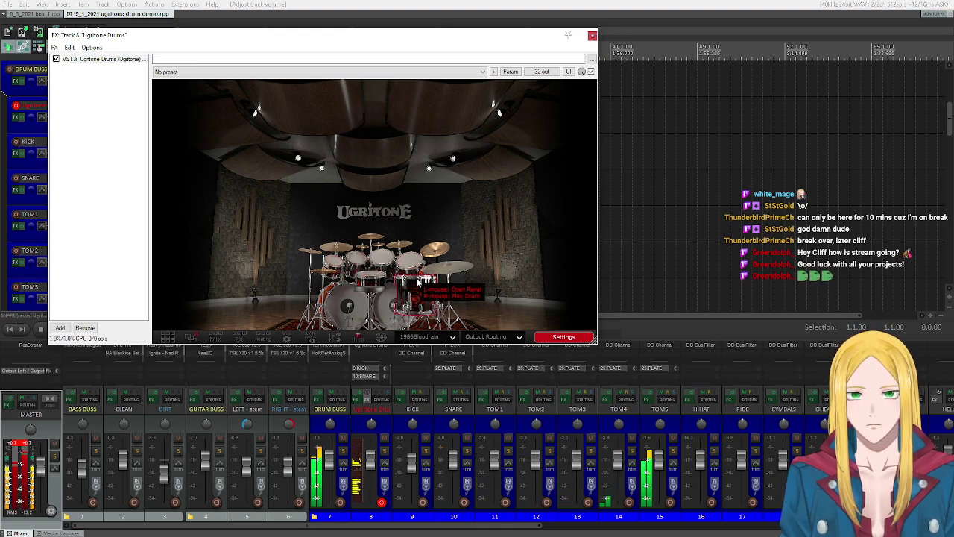
right_click(358, 262)
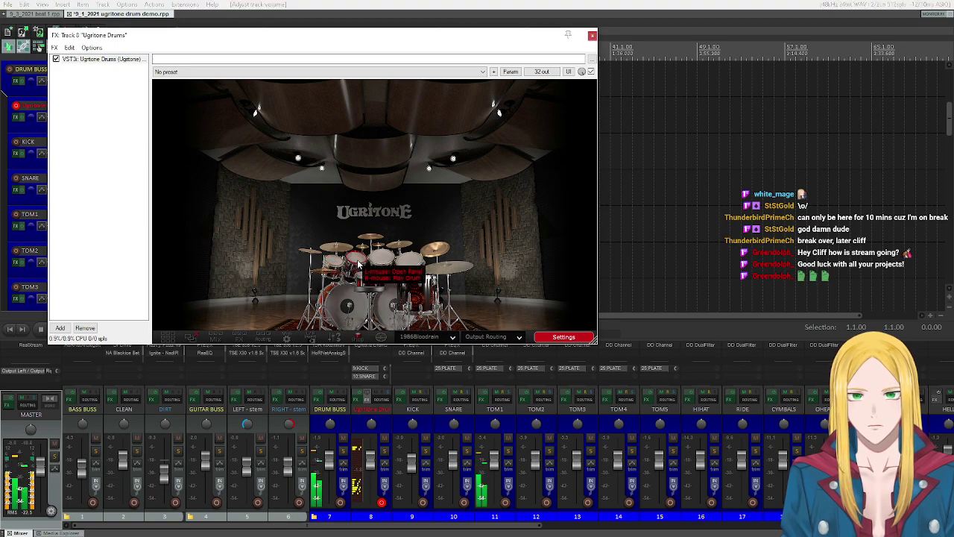
right_click(380, 259)
right_click(398, 257)
right_click(406, 269)
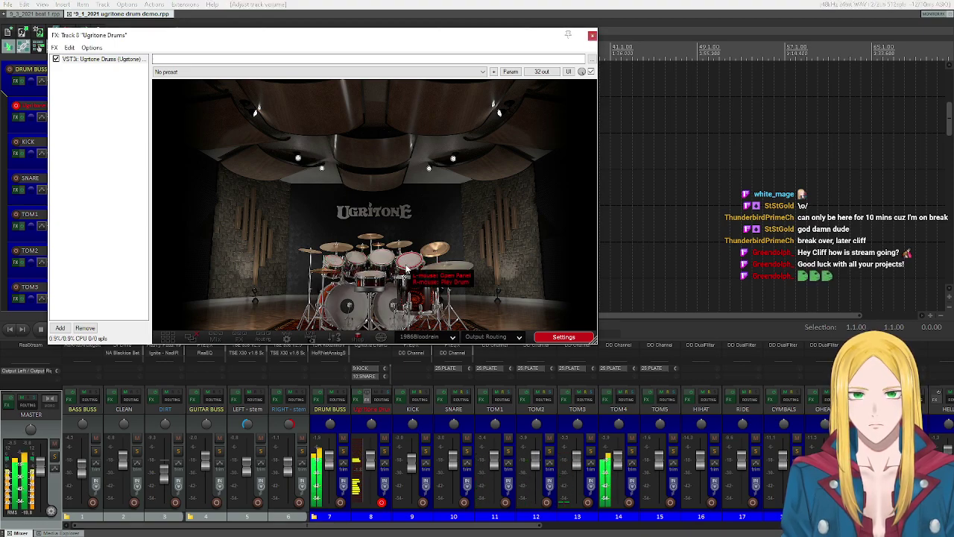
right_click(409, 302)
right_click(440, 266)
right_click(320, 253)
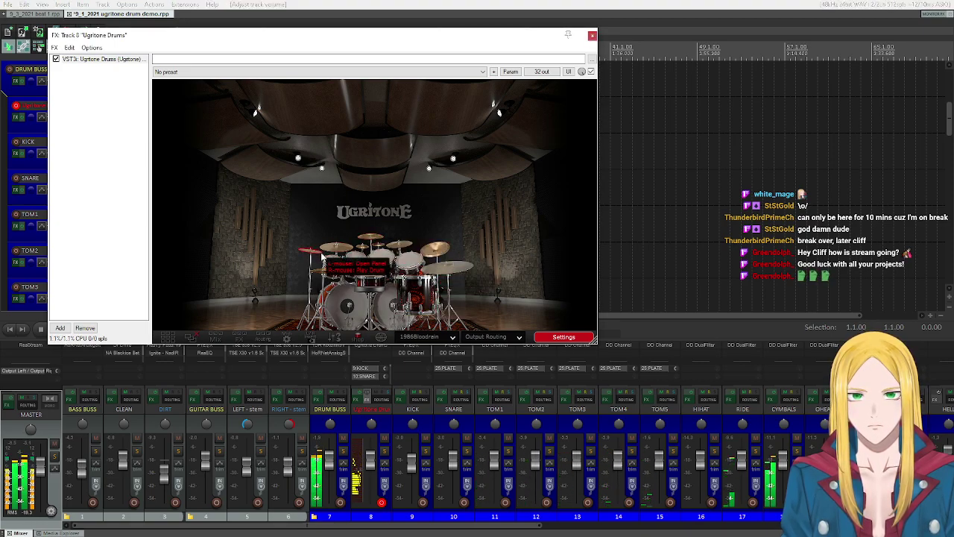
right_click(317, 267)
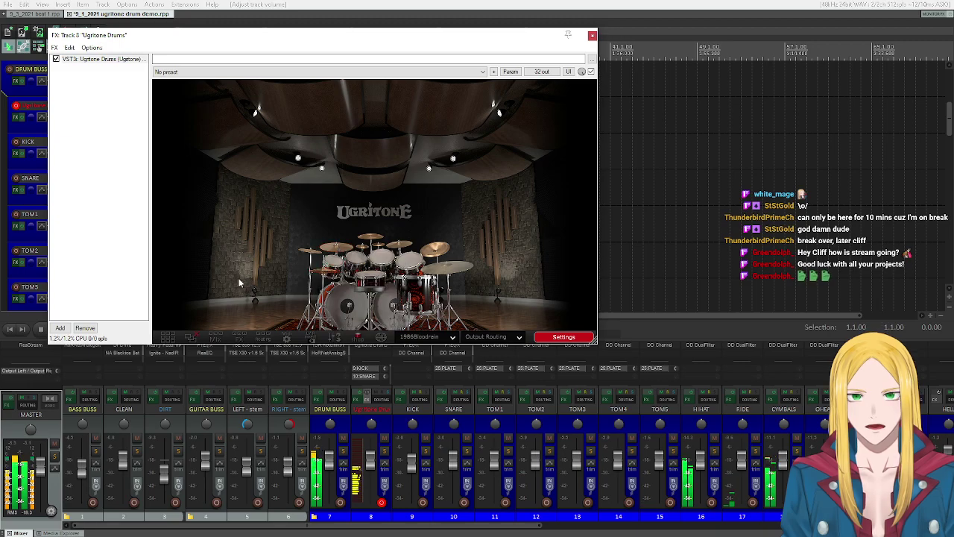
click(591, 36)
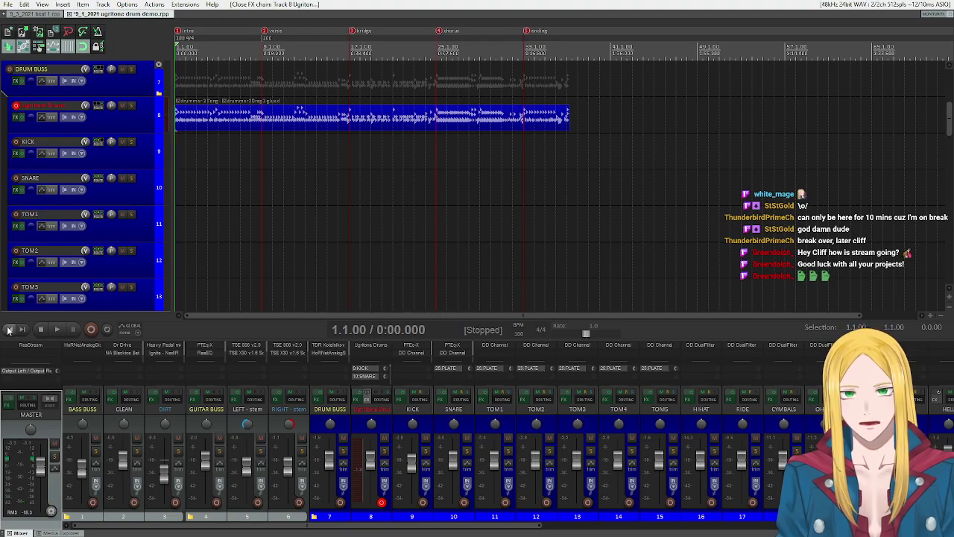
Step: Load Slayer South of heaven.wav into the first impulse slot of LEFT - stem's NadIR
scroll(71, 162, up, 5)
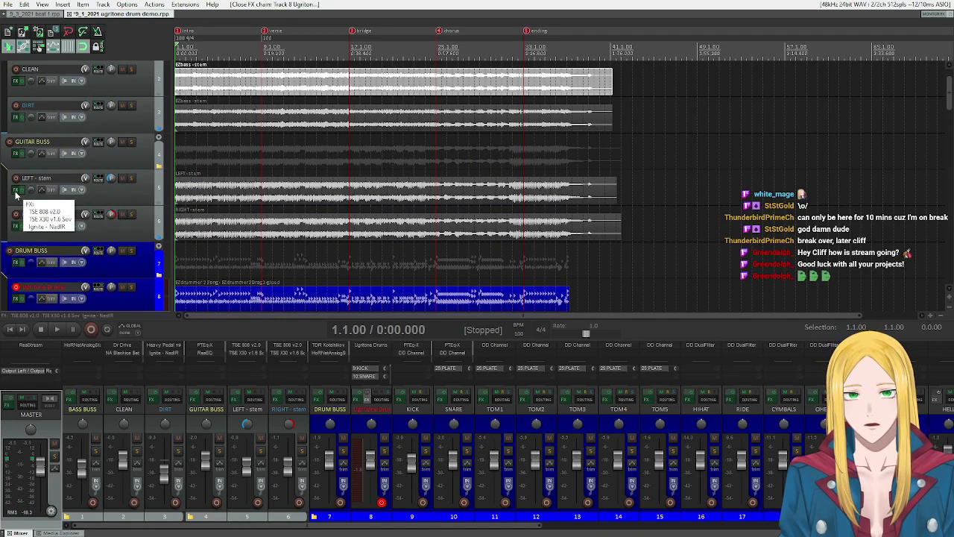
click(16, 189)
scroll(365, 269, down, 3)
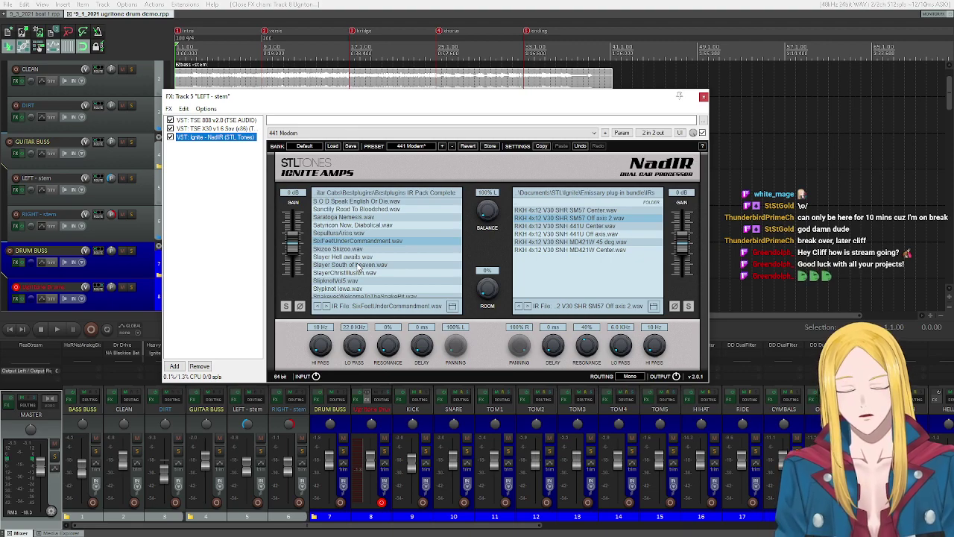
click(358, 265)
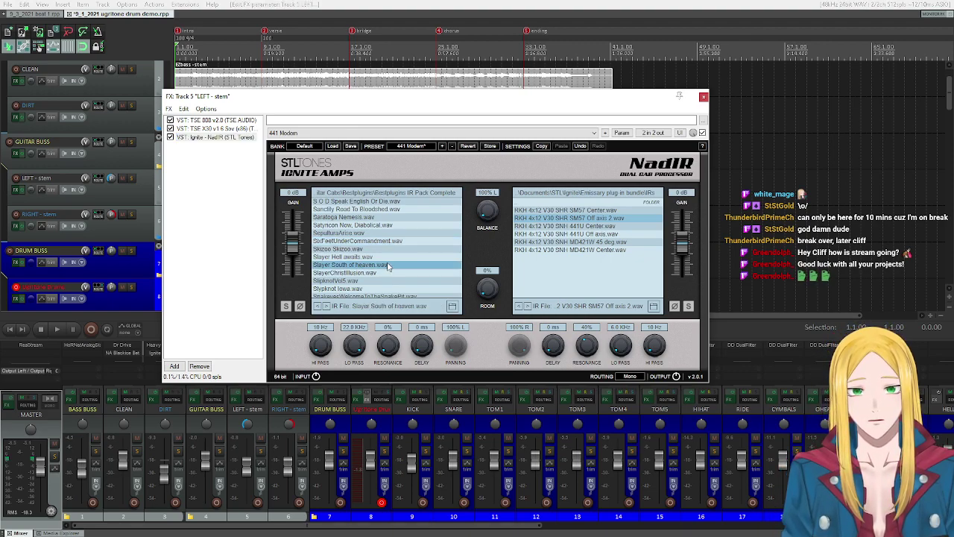
Step: Load Slayer South of heaven.wav into the first impulse slot of RIGHT - stem's NadIR, and close both stems' effects windows
click(16, 226)
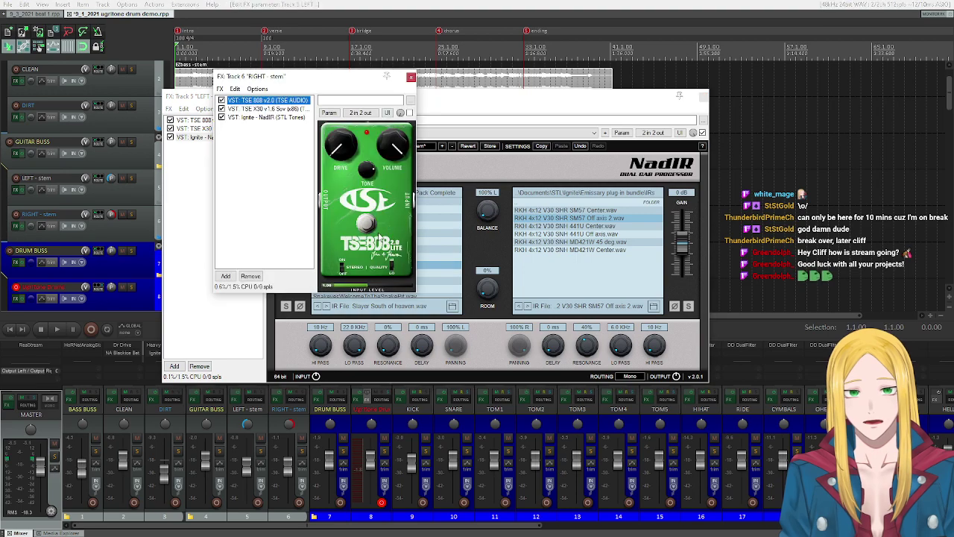
click(268, 108)
click(435, 46)
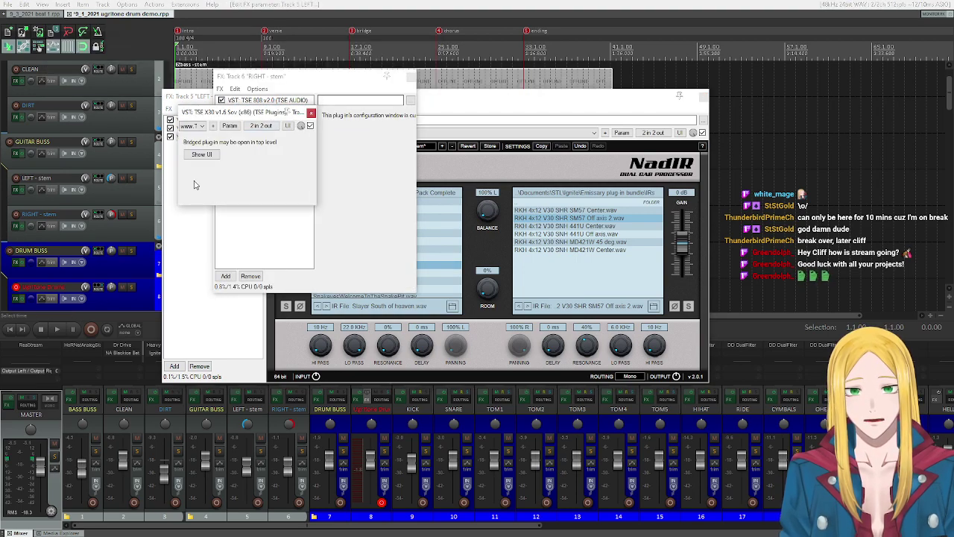
click(311, 113)
click(264, 117)
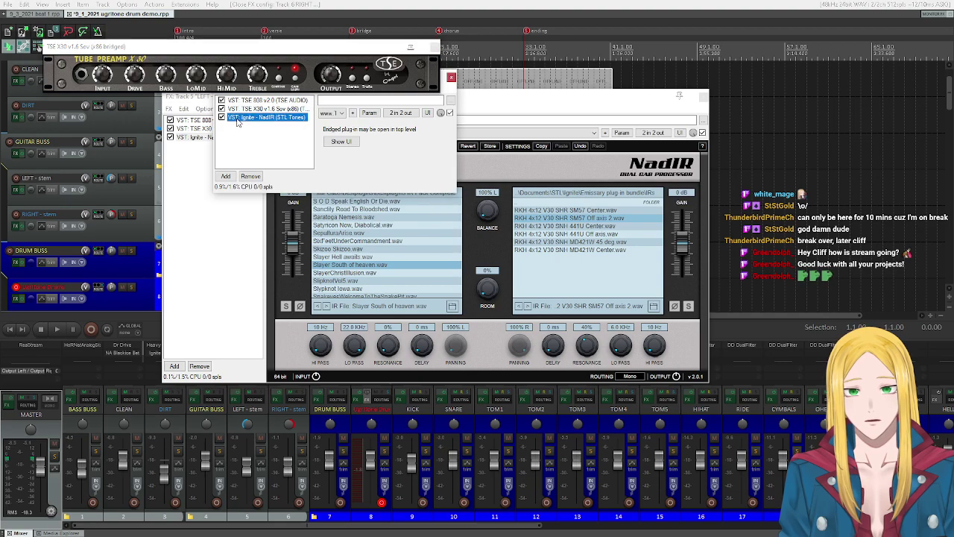
click(435, 48)
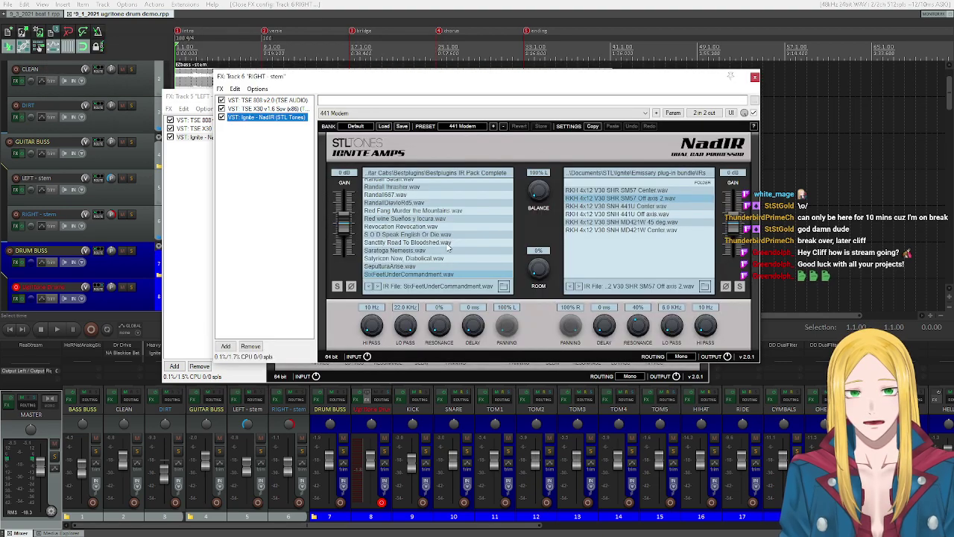
scroll(447, 253, down, 3)
click(397, 238)
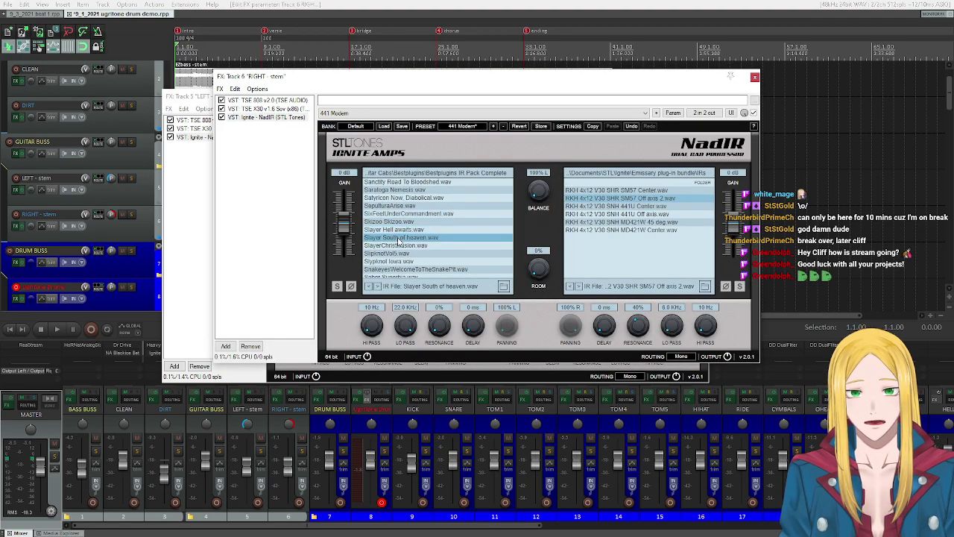
click(754, 77)
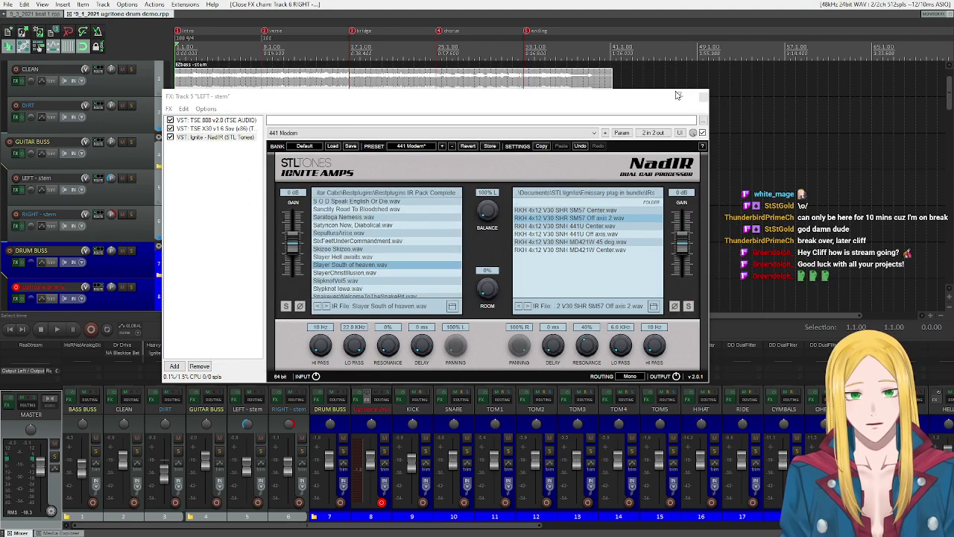
click(703, 98)
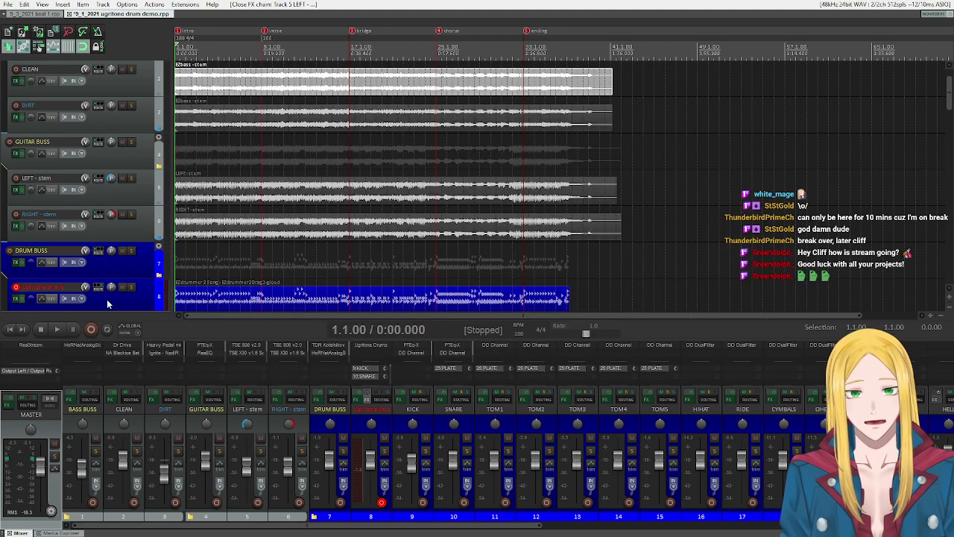
Step: Play the mix from the intro and the chorus marker, raise the KICK fader slightly, and return to the project start
click(61, 332)
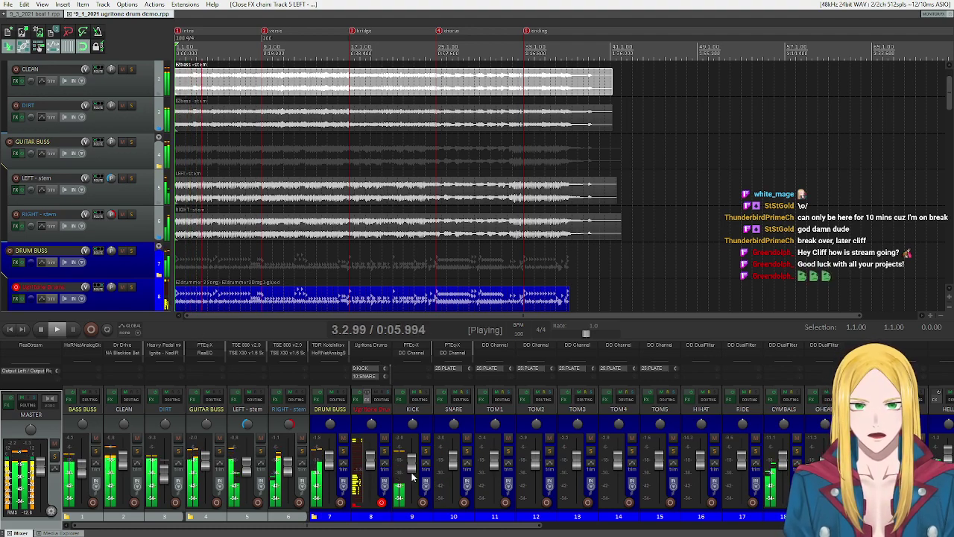
drag(413, 468, 415, 468)
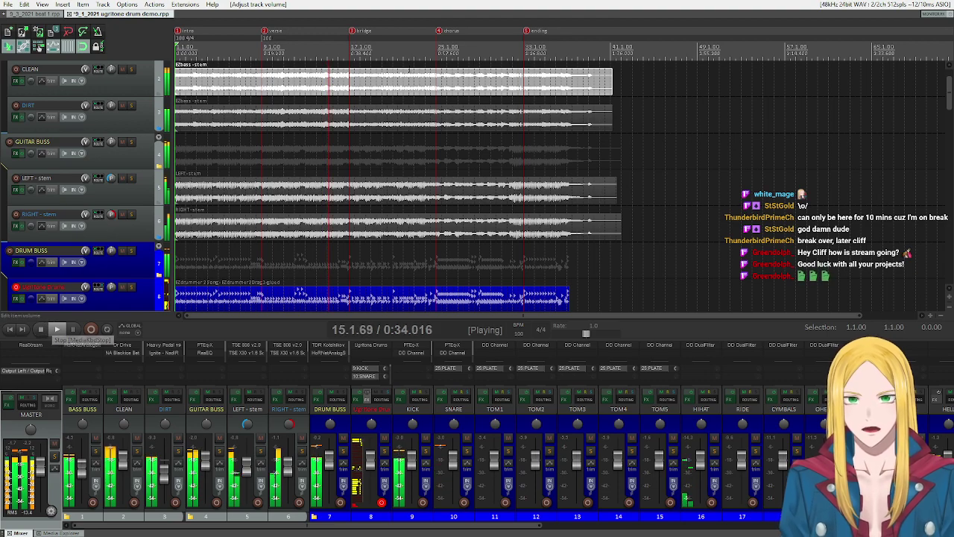
key(4)
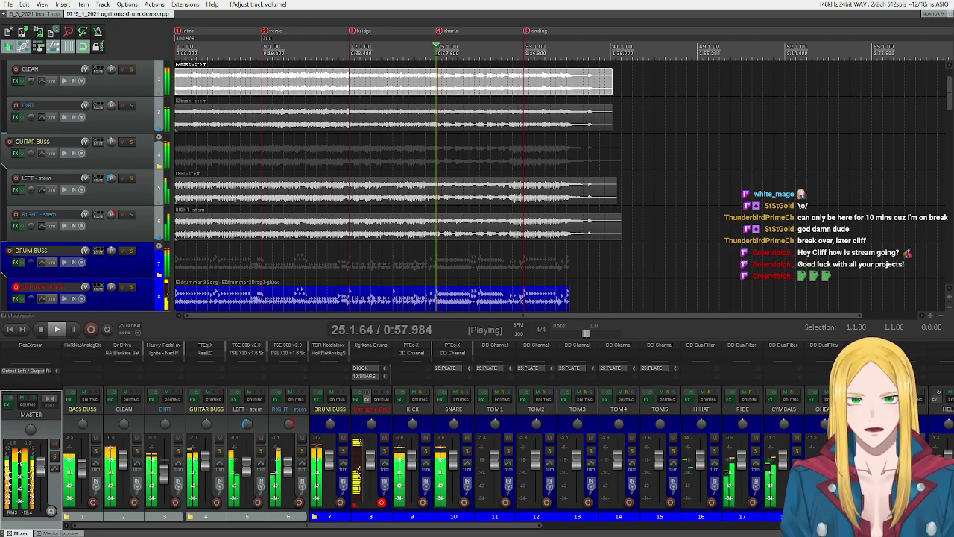
click(43, 329)
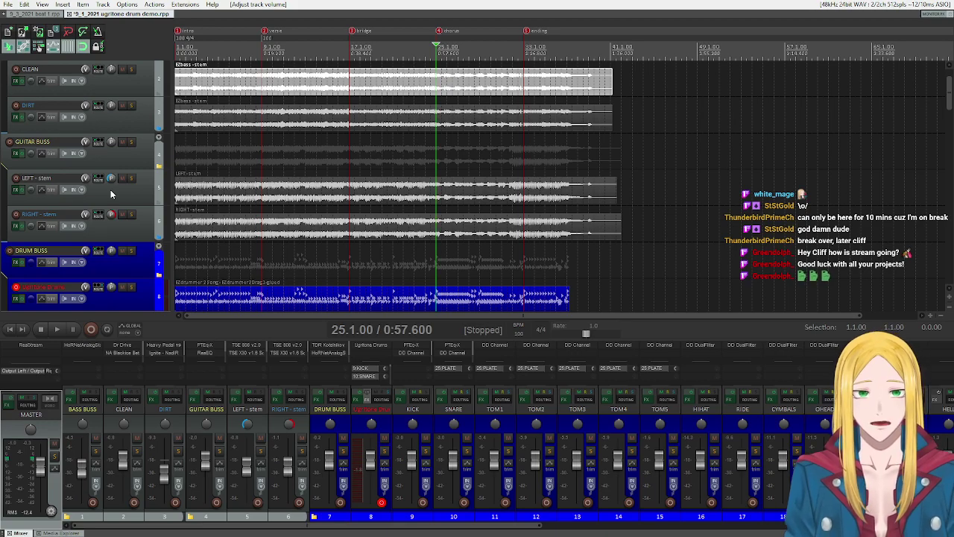
click(9, 329)
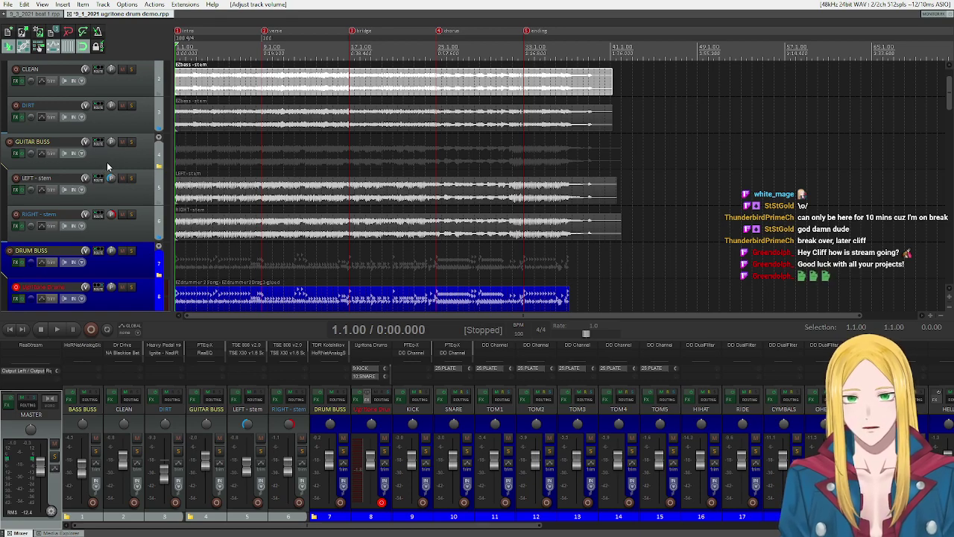
Step: Open Ugritone Drums on the drum track and load the Default Kit from KVLT Drums II
scroll(77, 190, down, 2)
scroll(77, 190, down, 3)
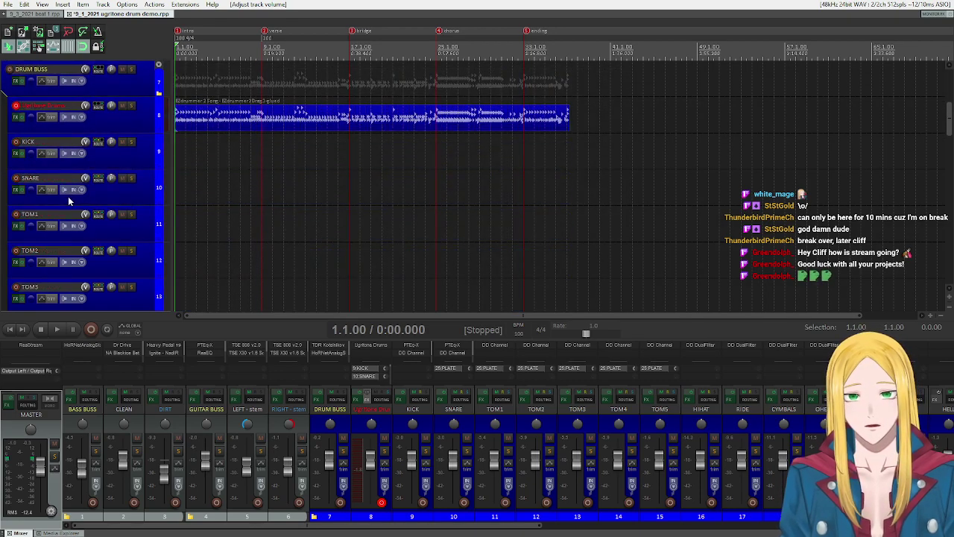
click(16, 117)
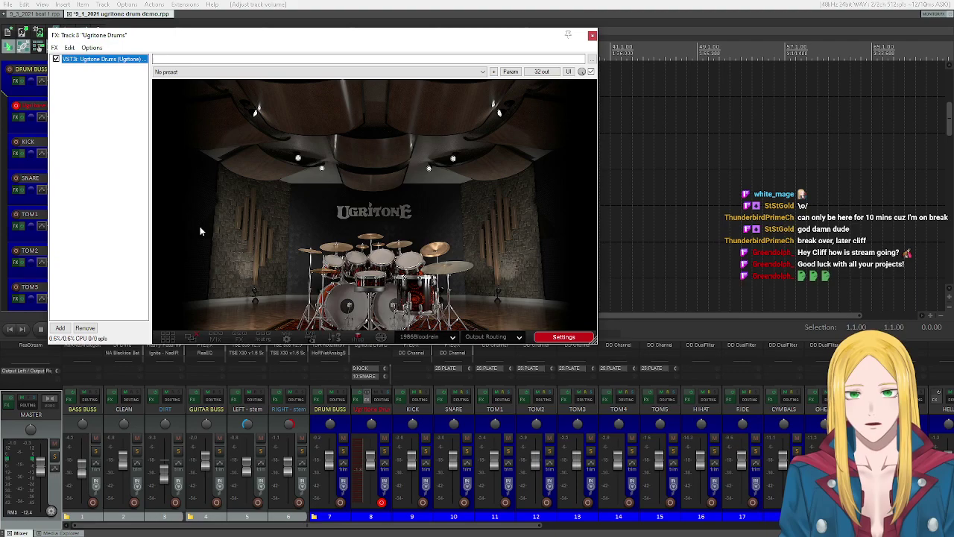
click(451, 337)
mouse_move(439, 372)
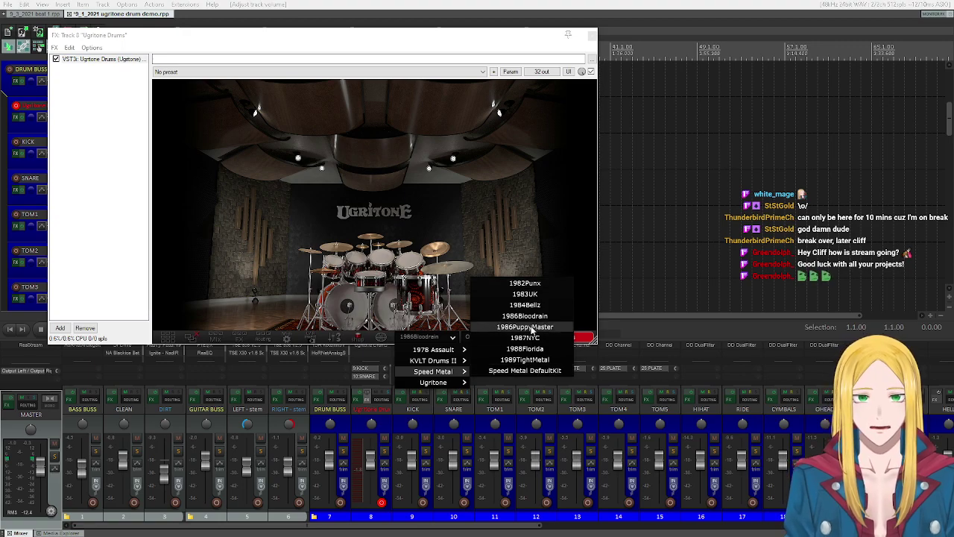
click(524, 243)
click(417, 339)
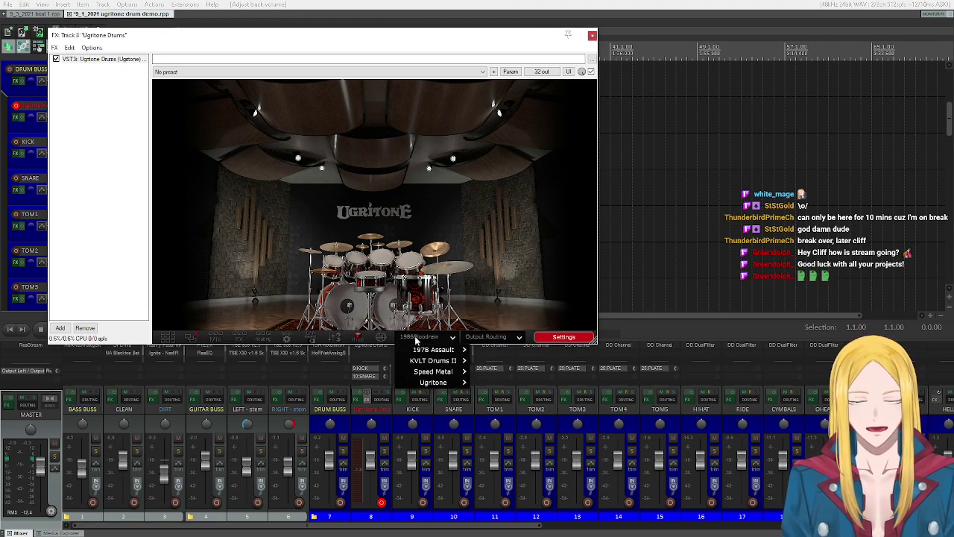
mouse_move(447, 361)
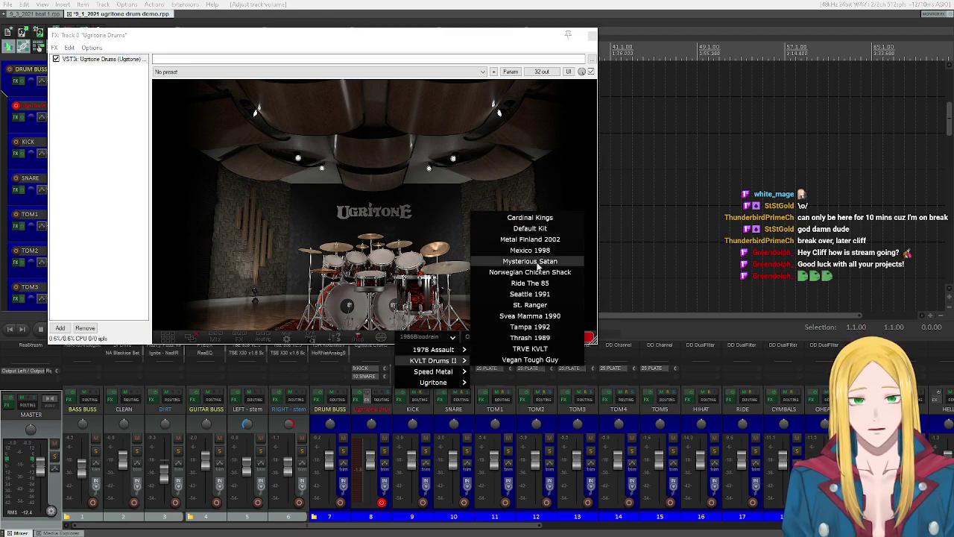
click(537, 229)
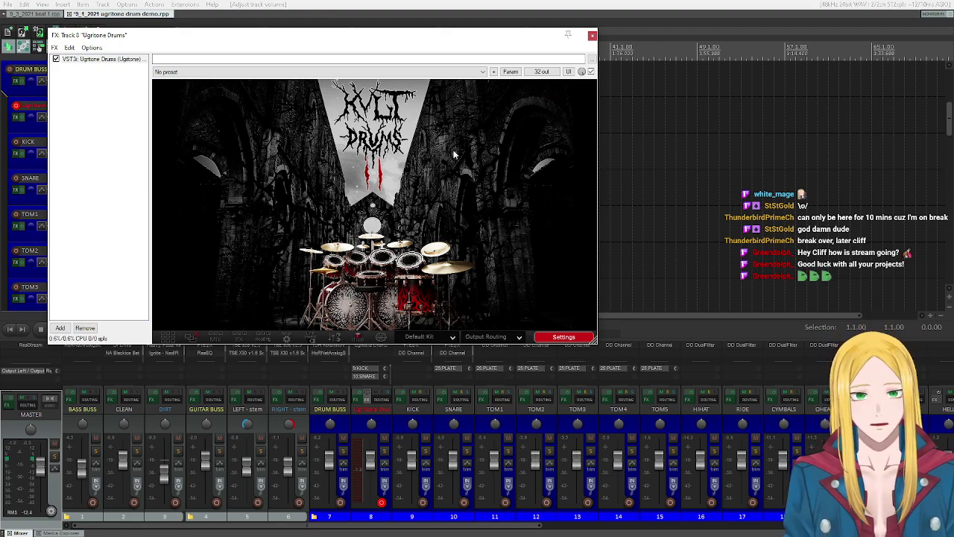
Step: Audition the KVLT Drums II Default Kit's kick, snare, toms and cymbals one by one
click(350, 309)
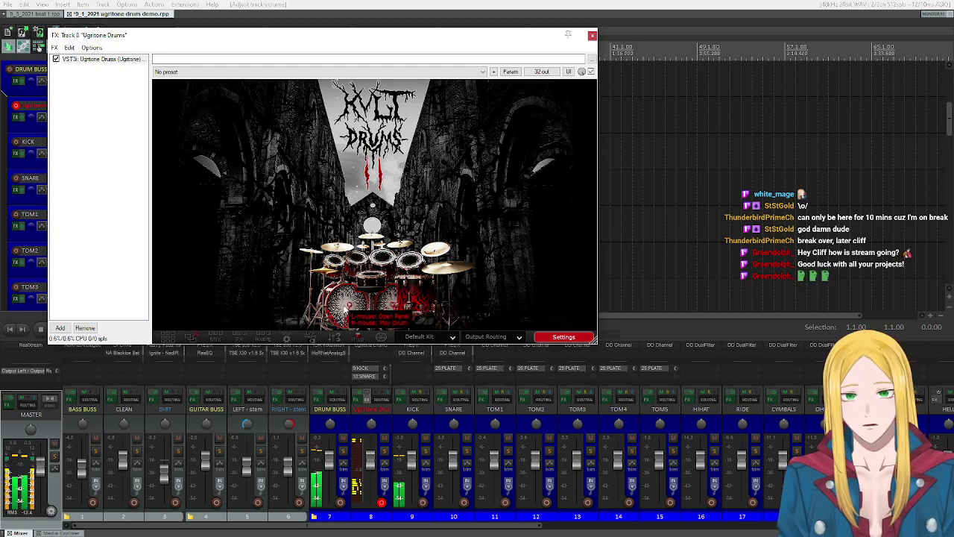
click(367, 275)
click(358, 265)
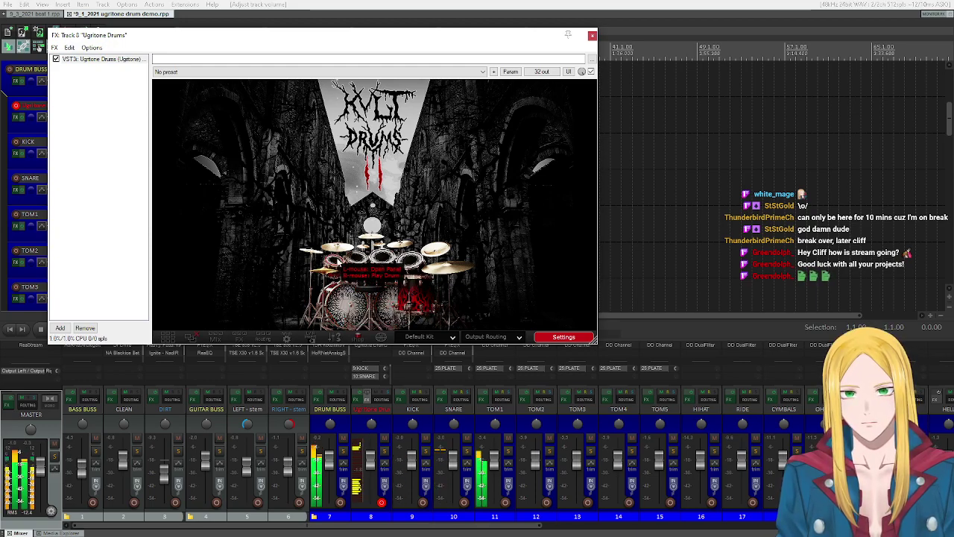
click(351, 262)
click(373, 273)
click(395, 281)
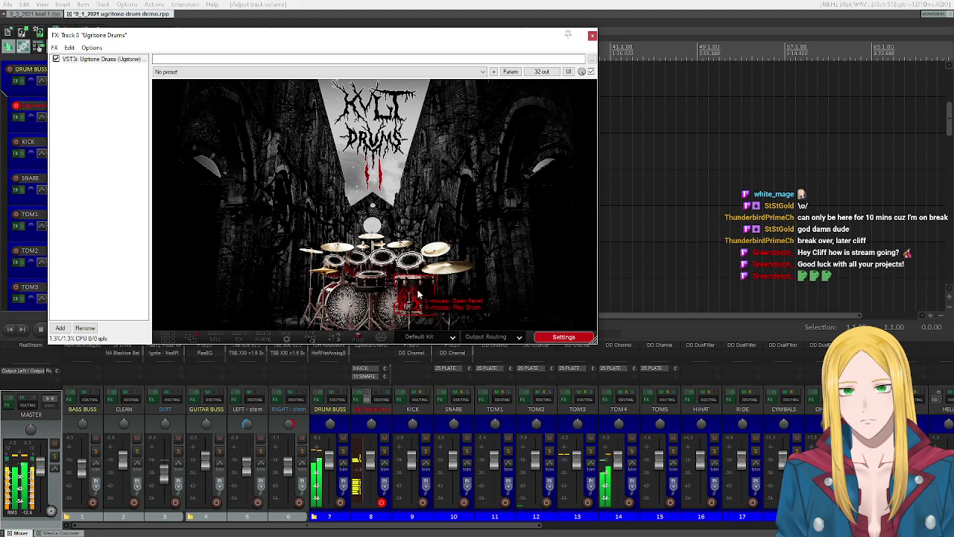
click(414, 292)
click(322, 257)
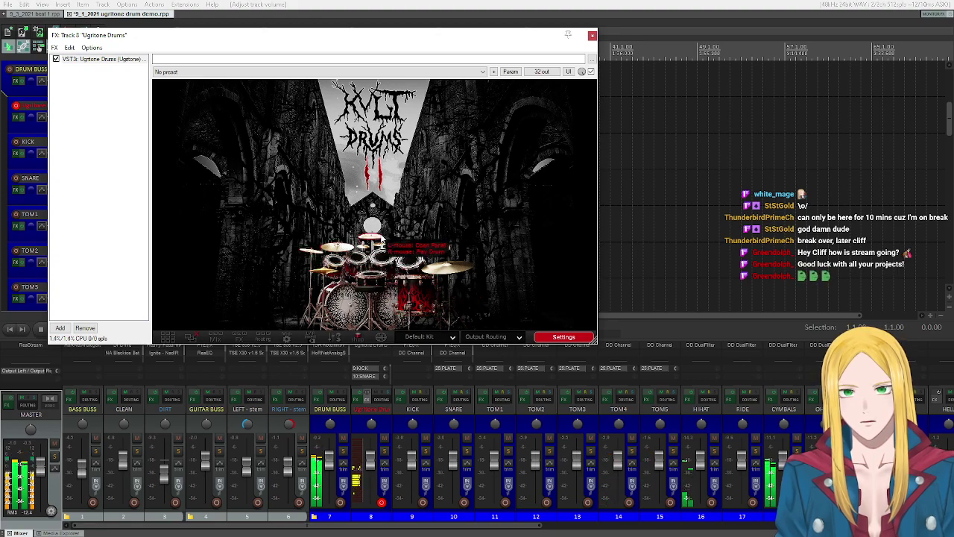
click(380, 243)
click(439, 262)
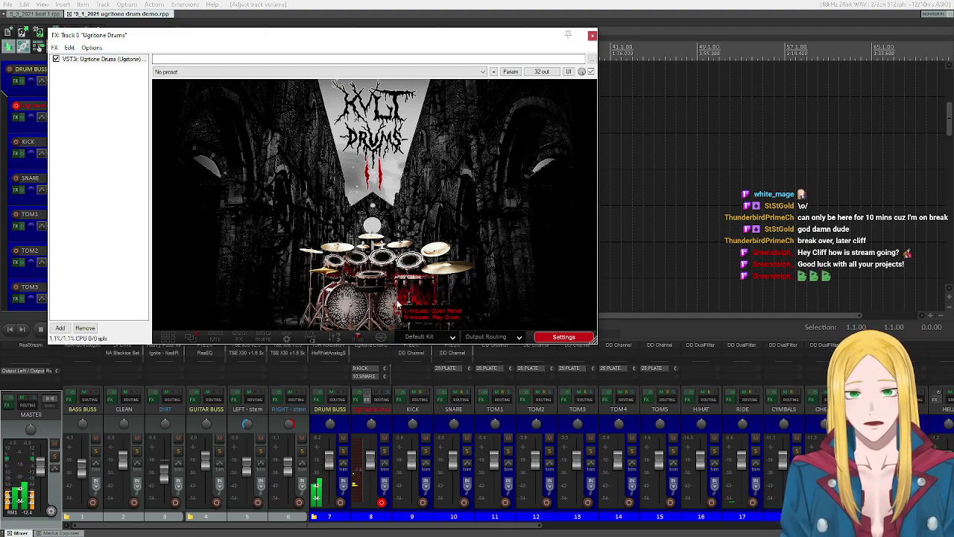
right_click(378, 286)
right_click(347, 265)
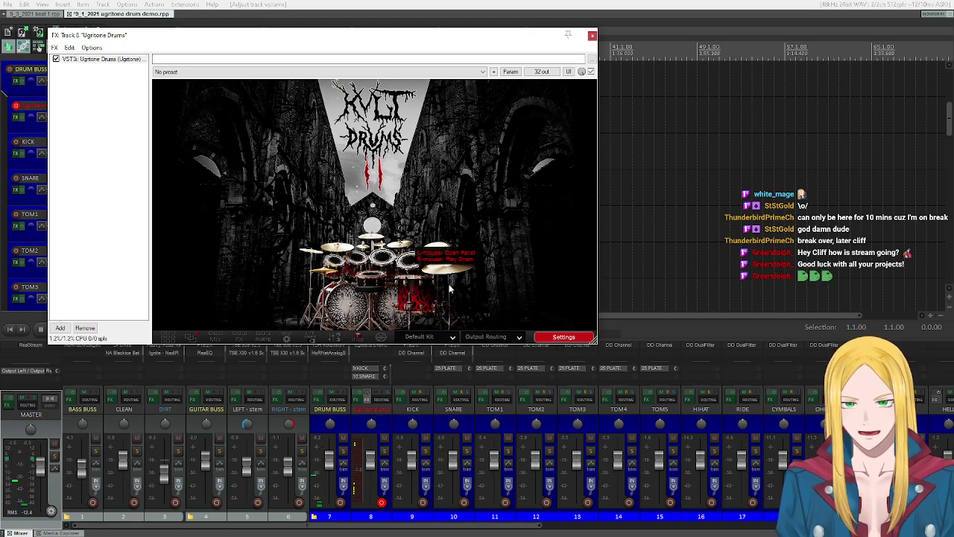
Step: Look through the KVLT Drums II kit list and close the Ugritone Drums window
click(444, 337)
mouse_move(446, 362)
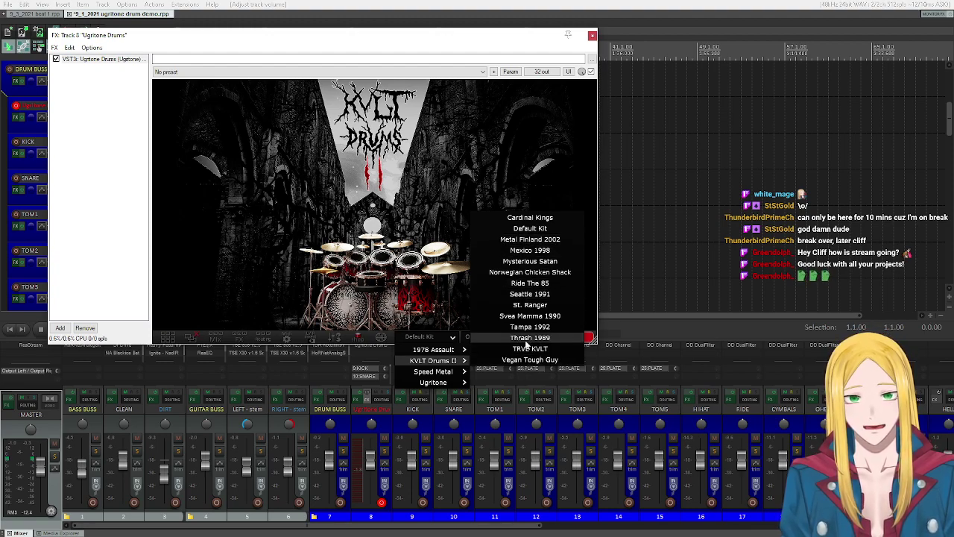
click(540, 350)
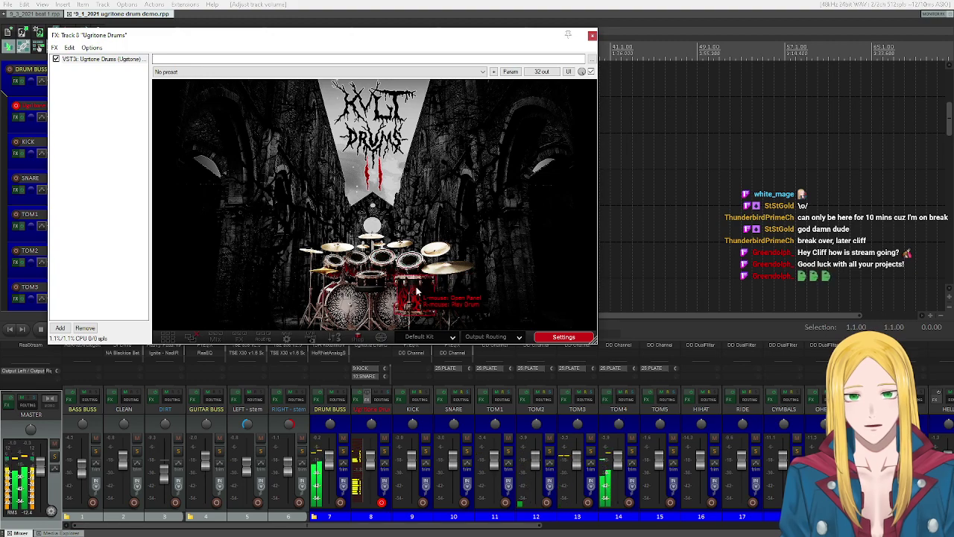
click(593, 36)
Step: Load ImmortalDamnedInBlack.wav into the first impulse slot of LEFT - stem's NadIR and close its effects window
scroll(48, 199, up, 5)
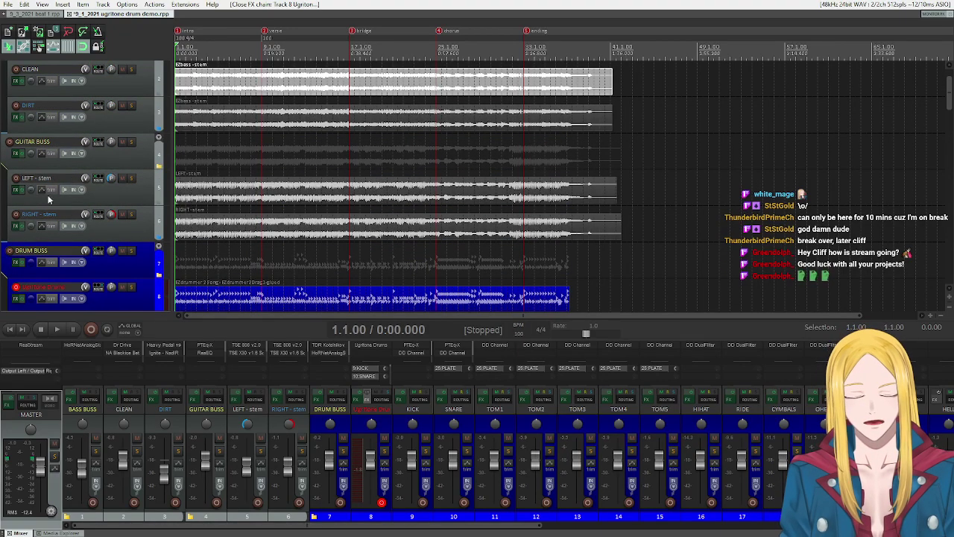
click(16, 189)
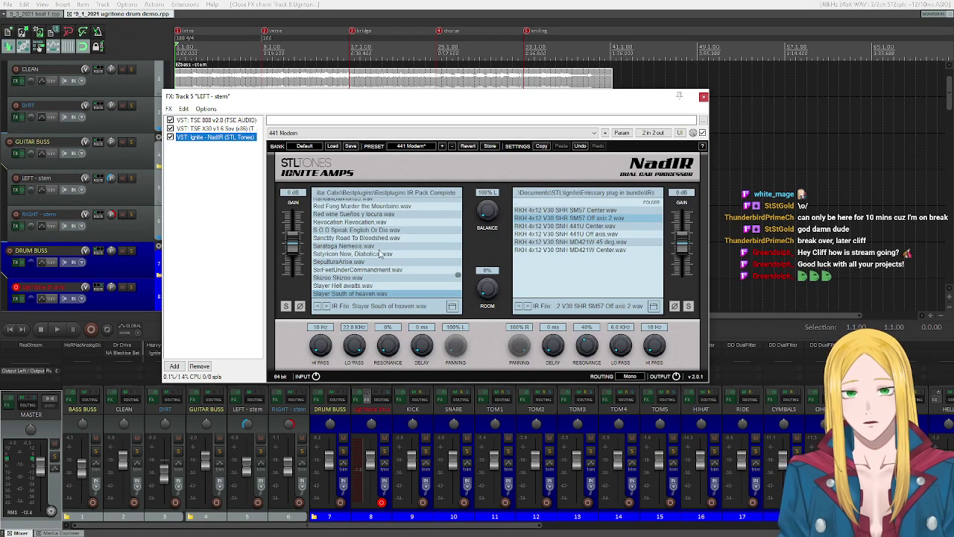
scroll(399, 278, up, 2)
scroll(410, 276, up, 6)
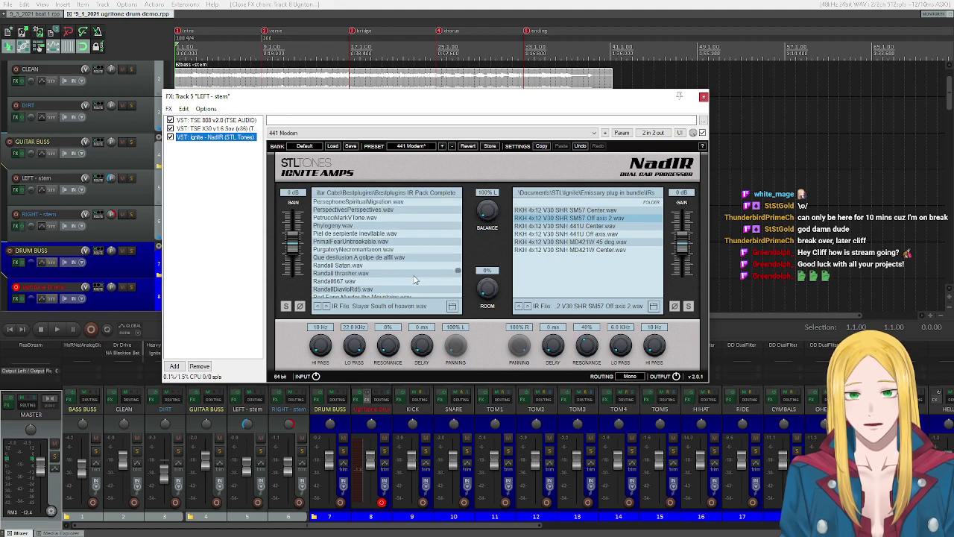
scroll(413, 276, up, 4)
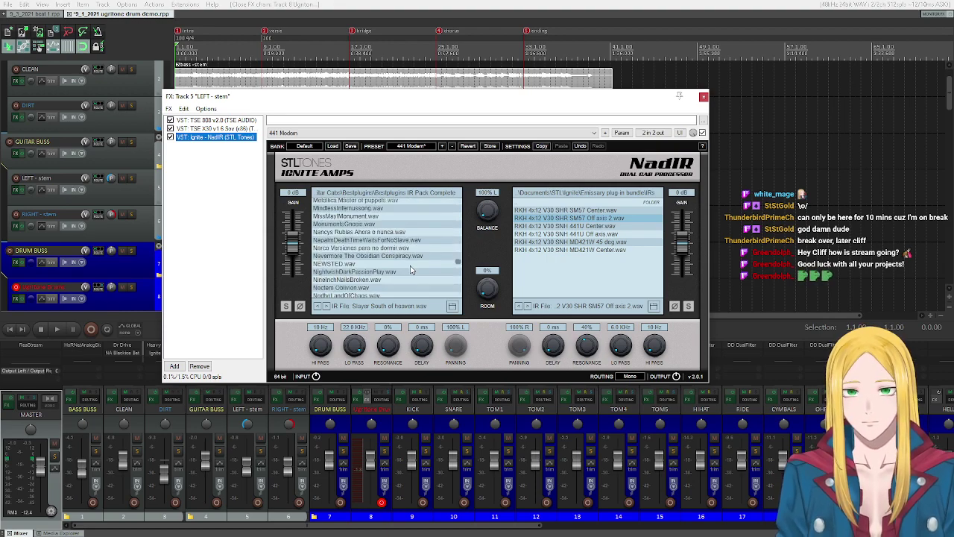
scroll(408, 260, up, 3)
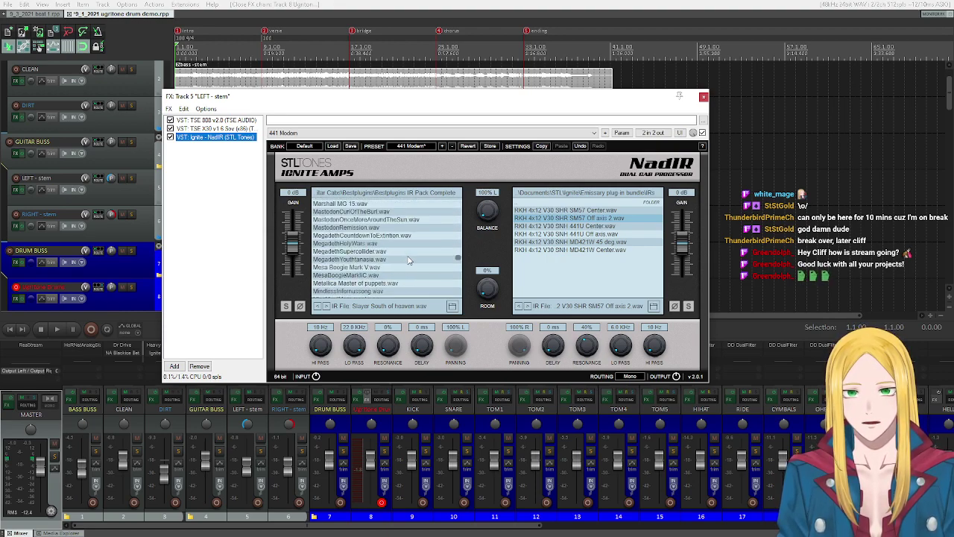
scroll(409, 259, up, 10)
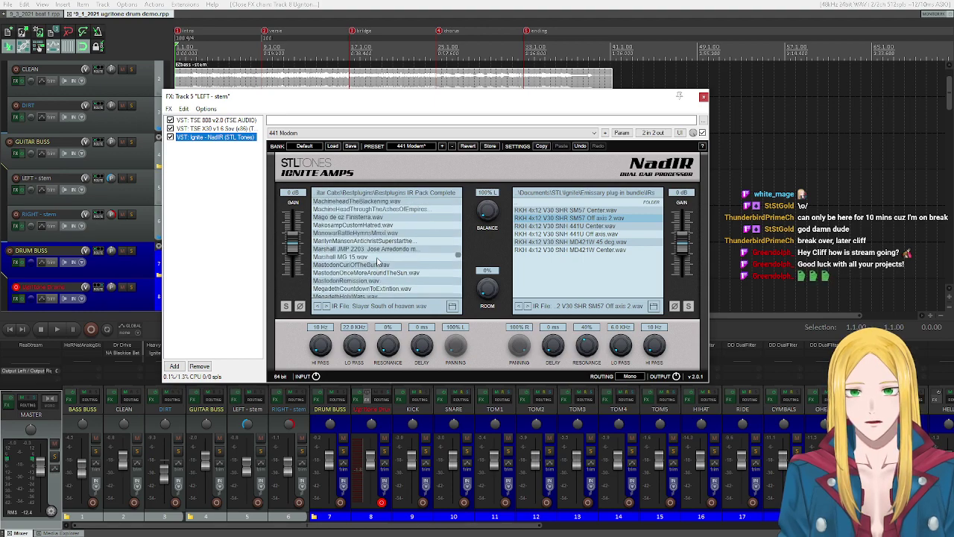
scroll(377, 261, up, 3)
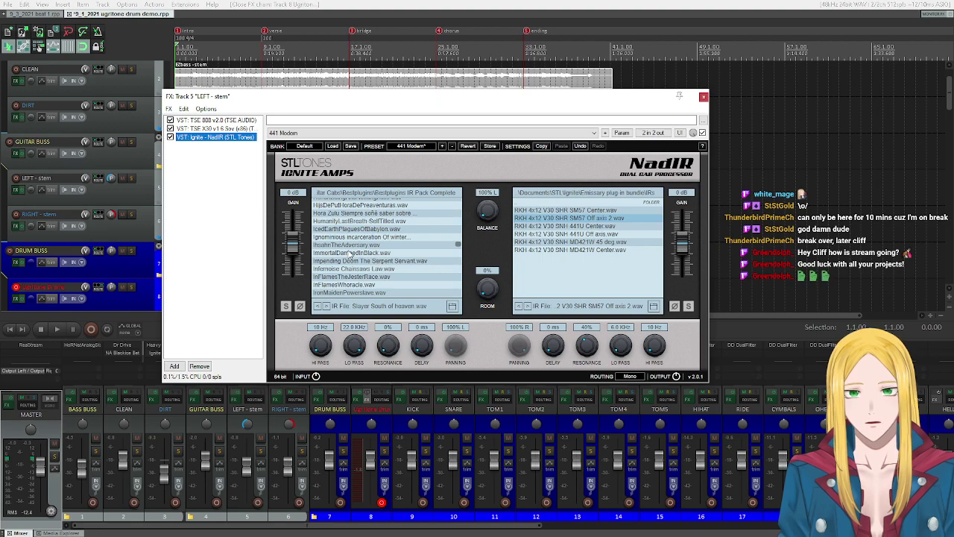
click(352, 253)
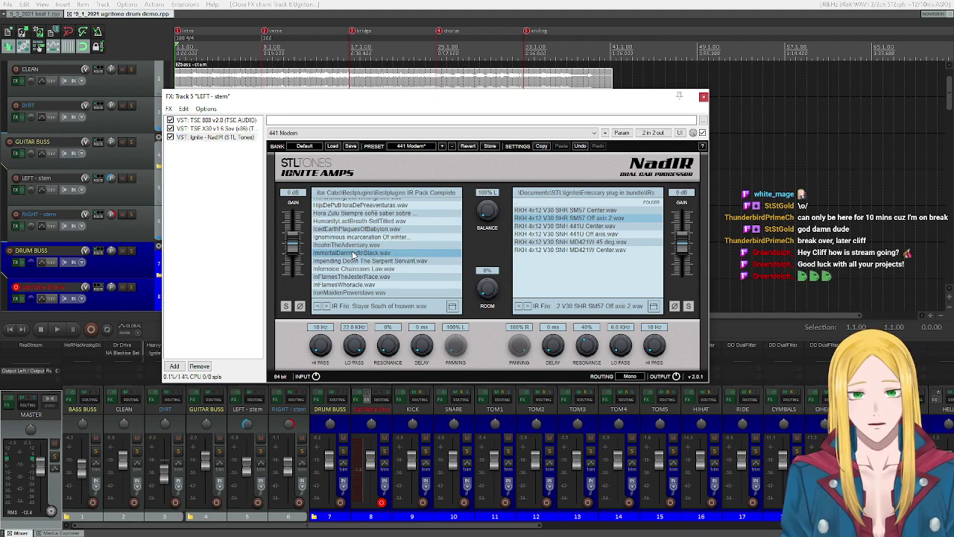
double_click(353, 253)
click(702, 96)
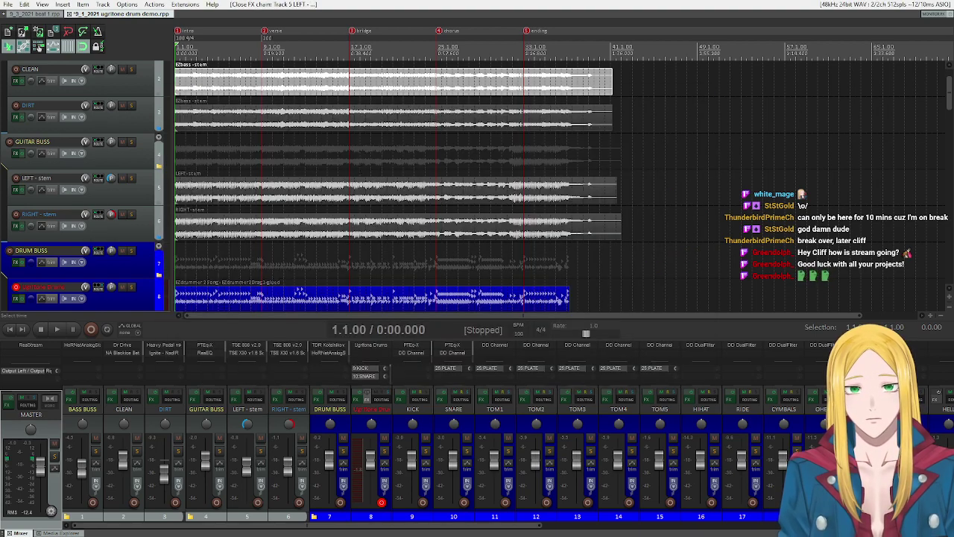
Step: Load ImmortalDamnedInBlack.wav into the first impulse slot of RIGHT - stem's NadIR and close its effects window
click(16, 227)
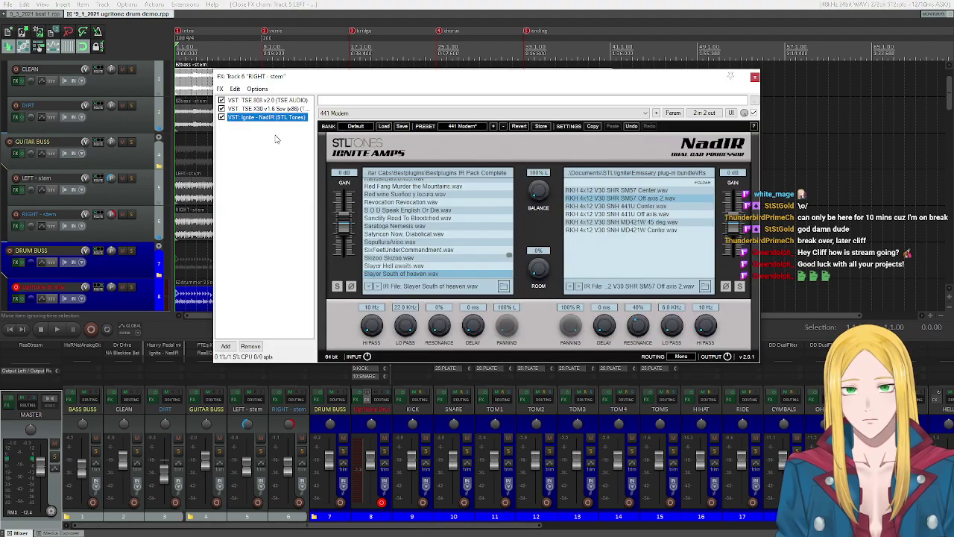
scroll(406, 244, down, 4)
scroll(405, 246, up, 5)
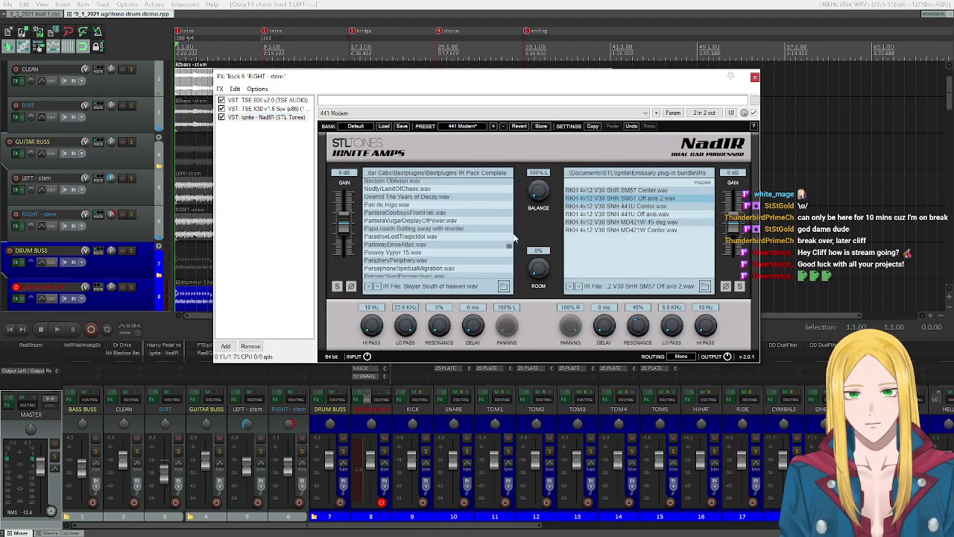
scroll(515, 231, up, 8)
scroll(439, 236, down, 6)
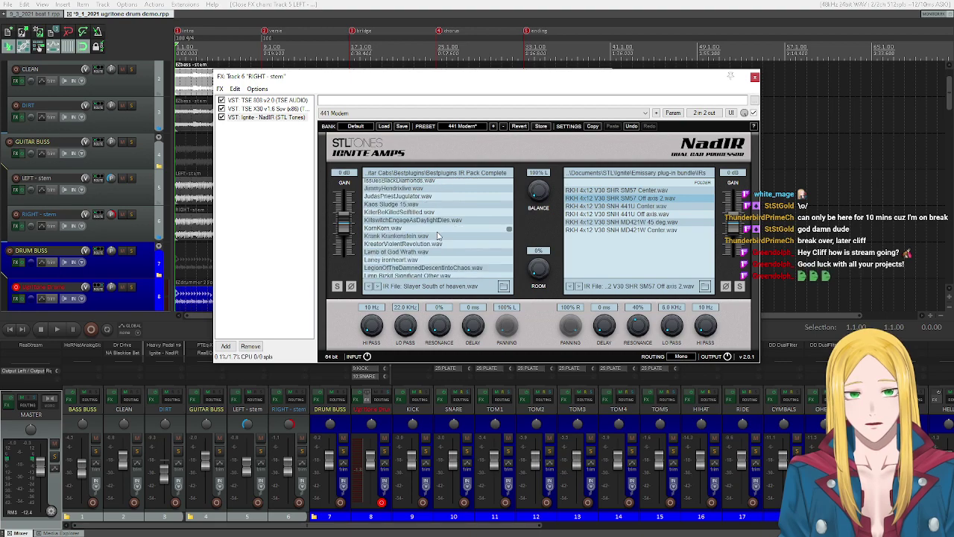
scroll(442, 236, up, 6)
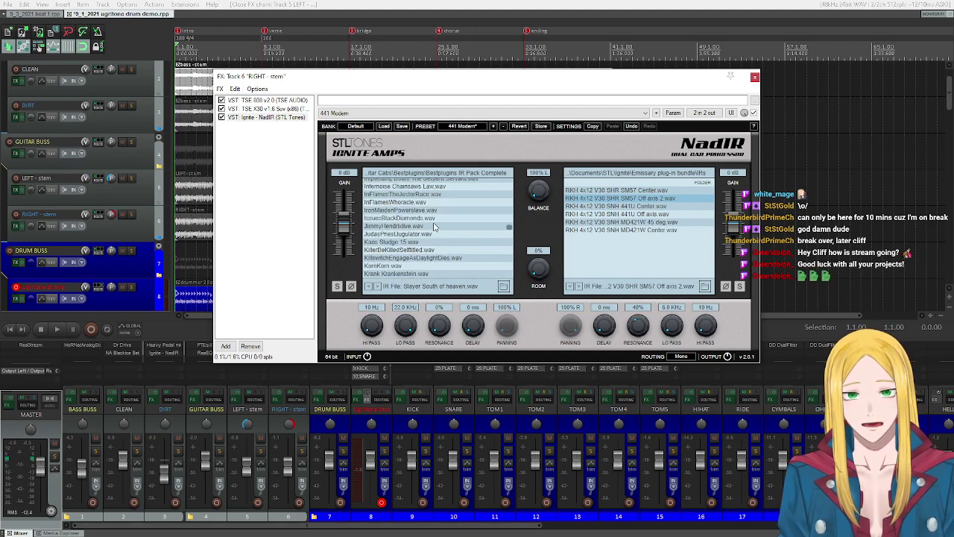
click(389, 232)
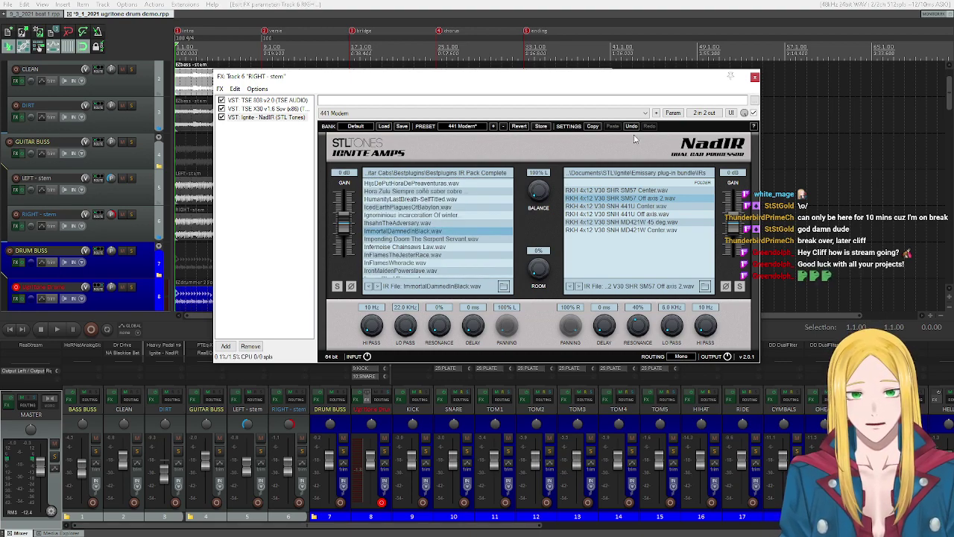
click(754, 79)
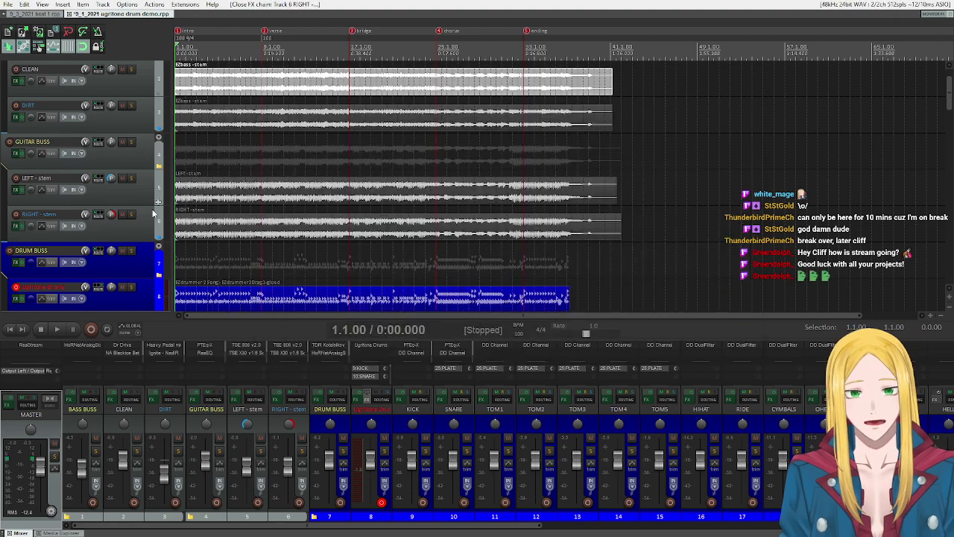
Step: Play the mix from the start, nudge the GUITAR BUSS level, and continue playback from the bridge marker
click(56, 329)
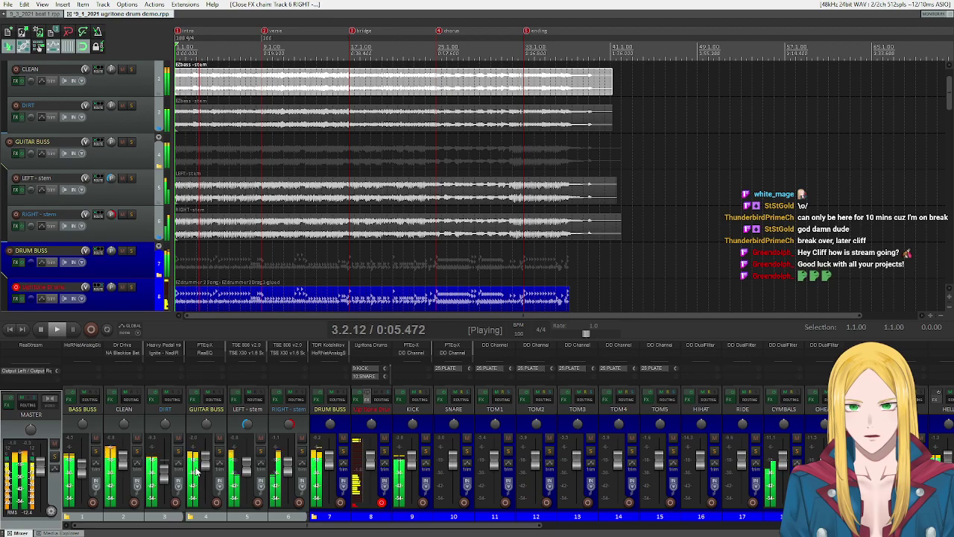
scroll(201, 472, up, 1)
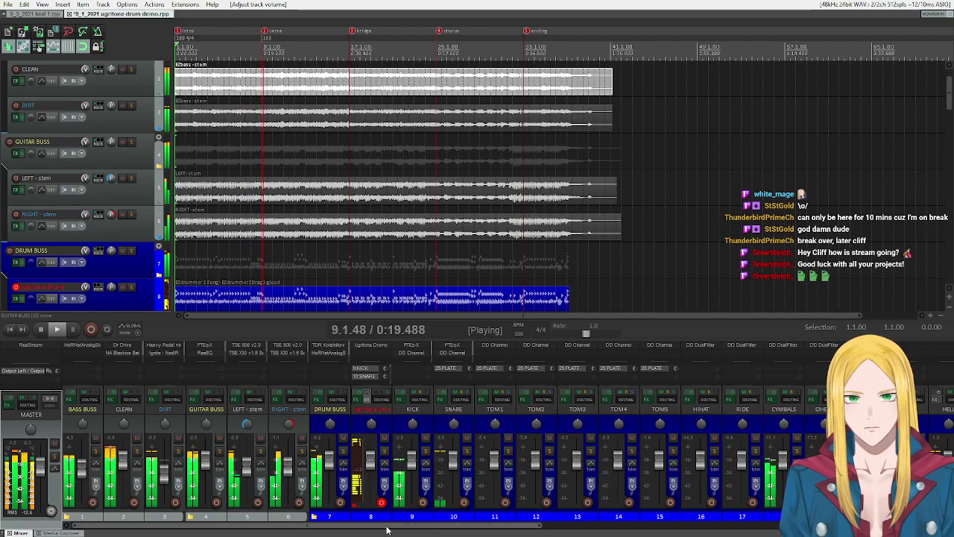
drag(386, 529, 505, 532)
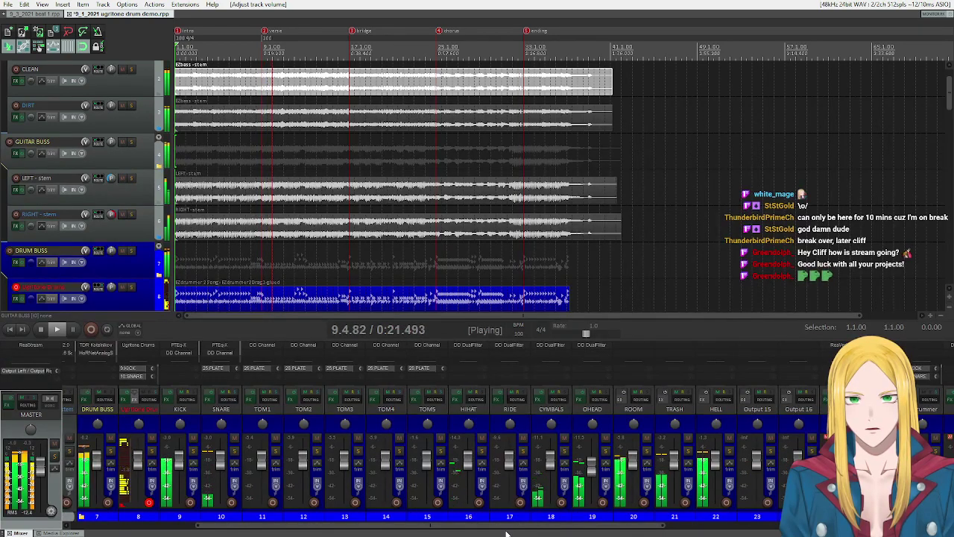
mouse_move(182, 462)
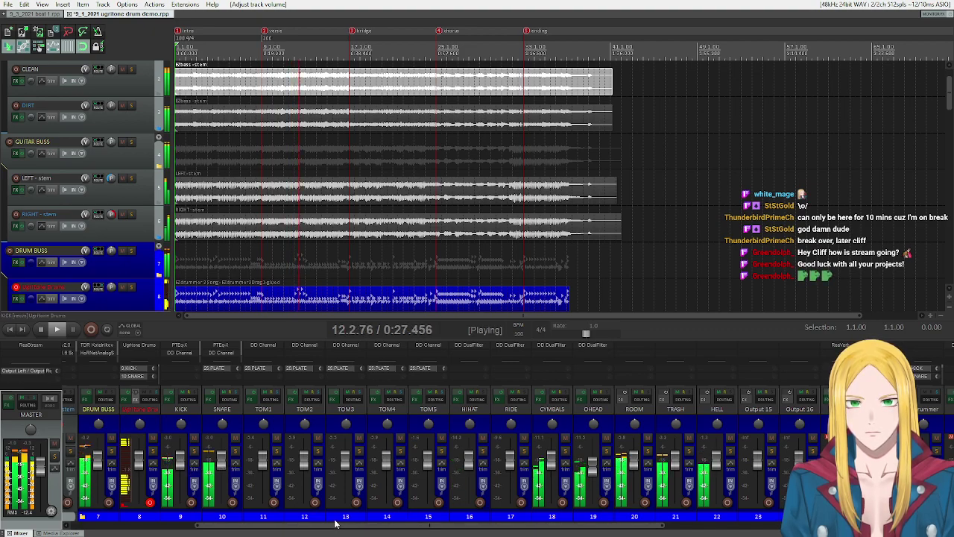
drag(335, 524, 342, 528)
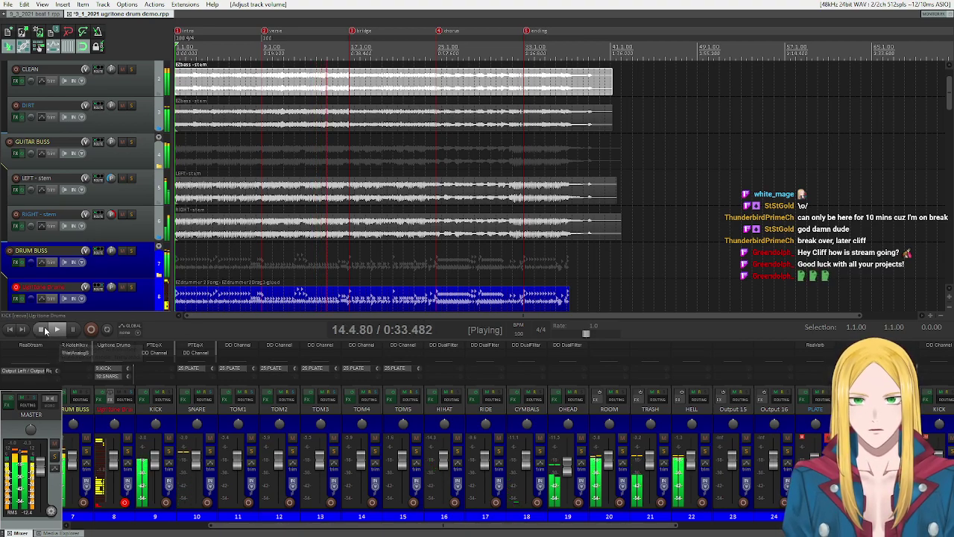
key(3)
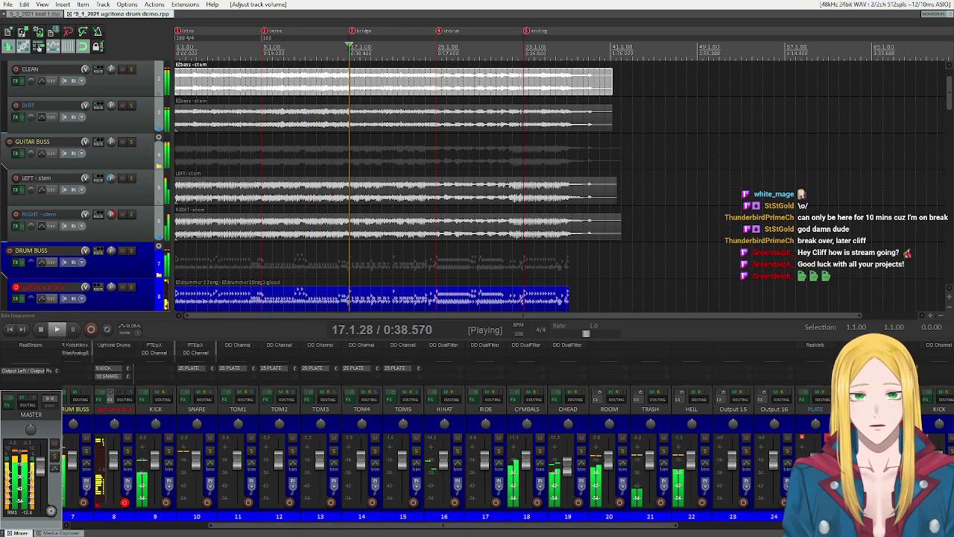
Step: Stop playback, return to the project start, audition the TRASH channel soloed, and unsolo it
click(42, 330)
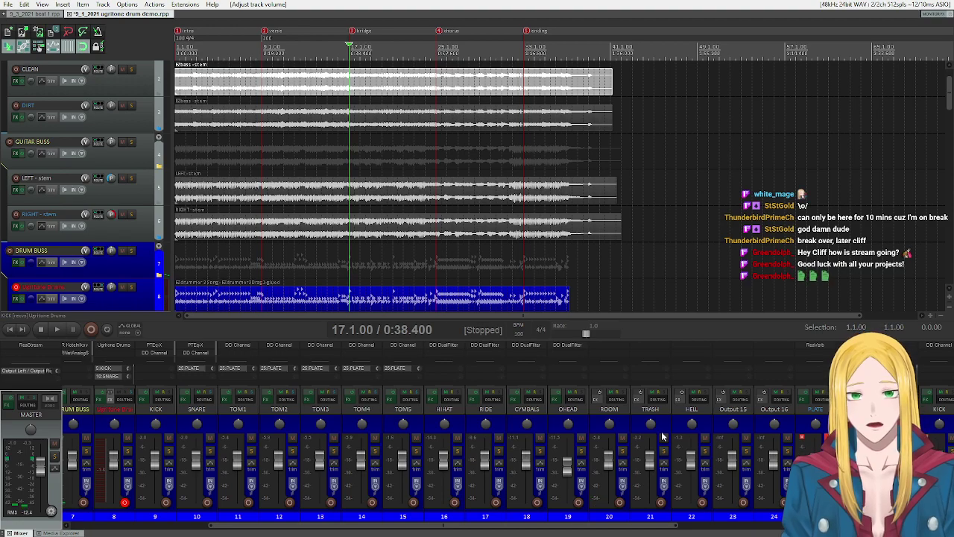
click(10, 331)
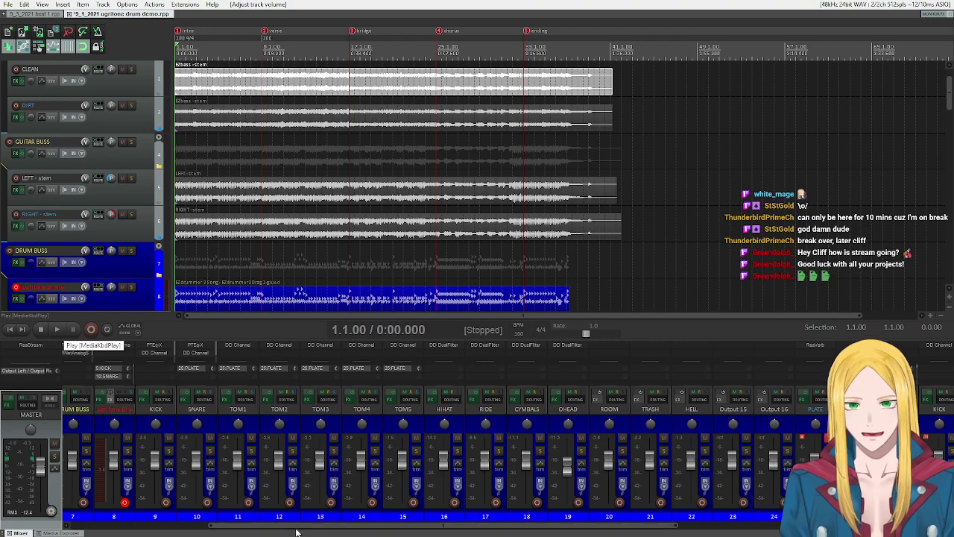
scroll(296, 531, right, 2)
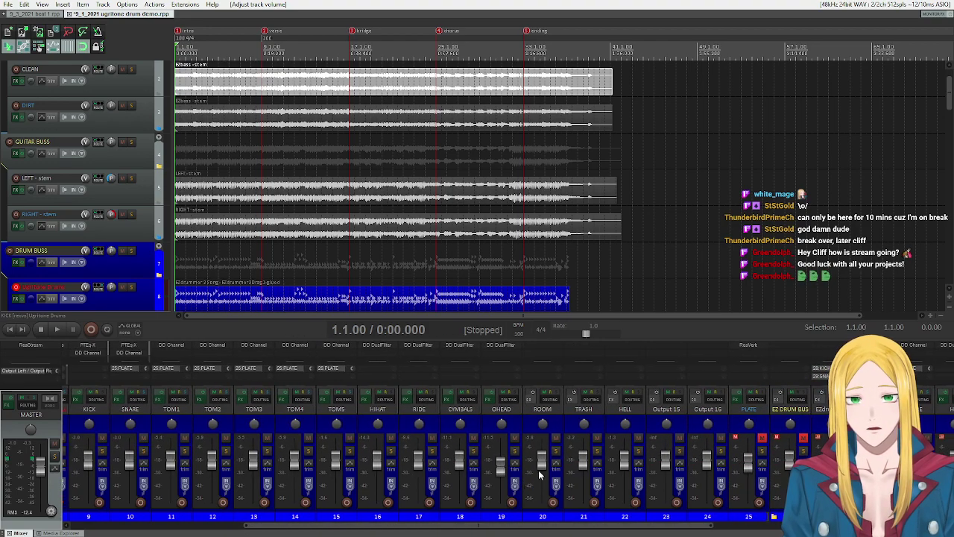
scroll(559, 526, right, 3)
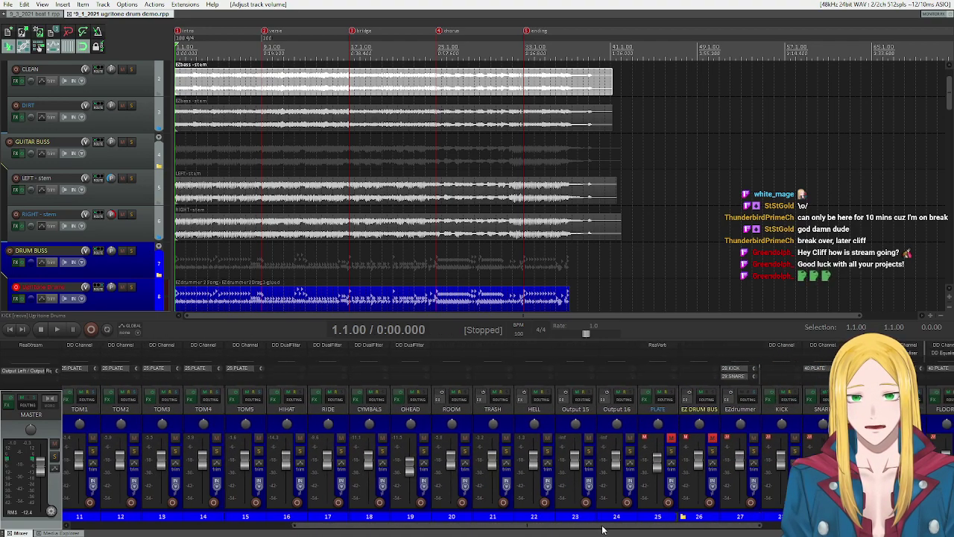
click(496, 451)
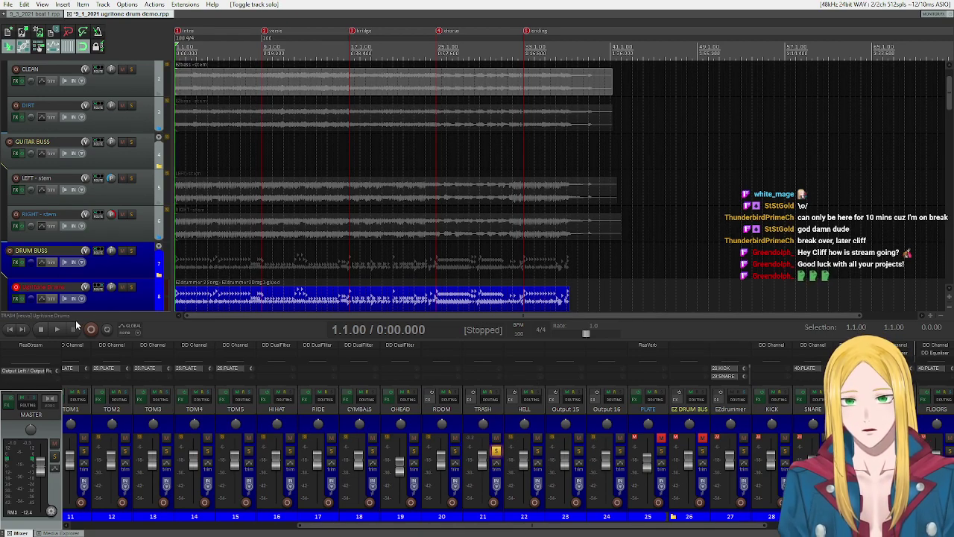
key(space)
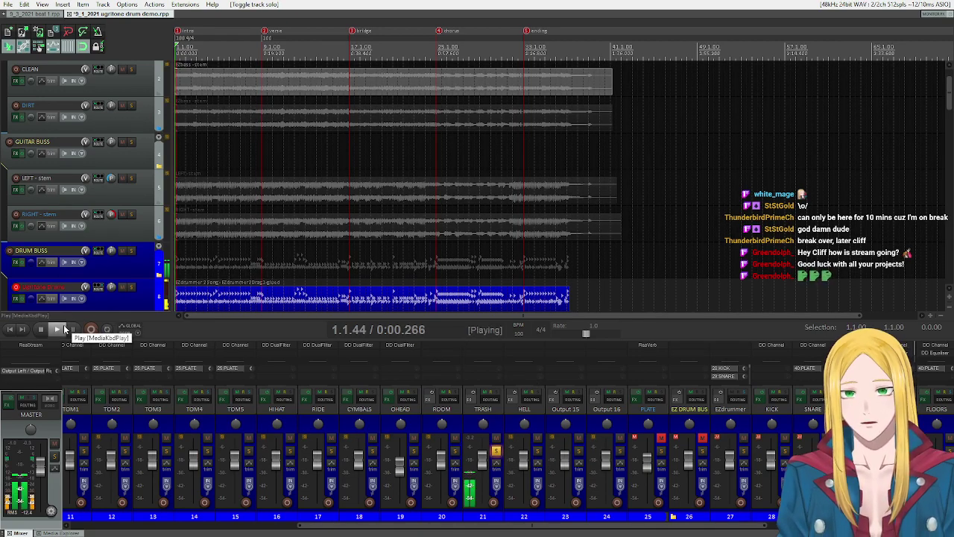
double_click(481, 463)
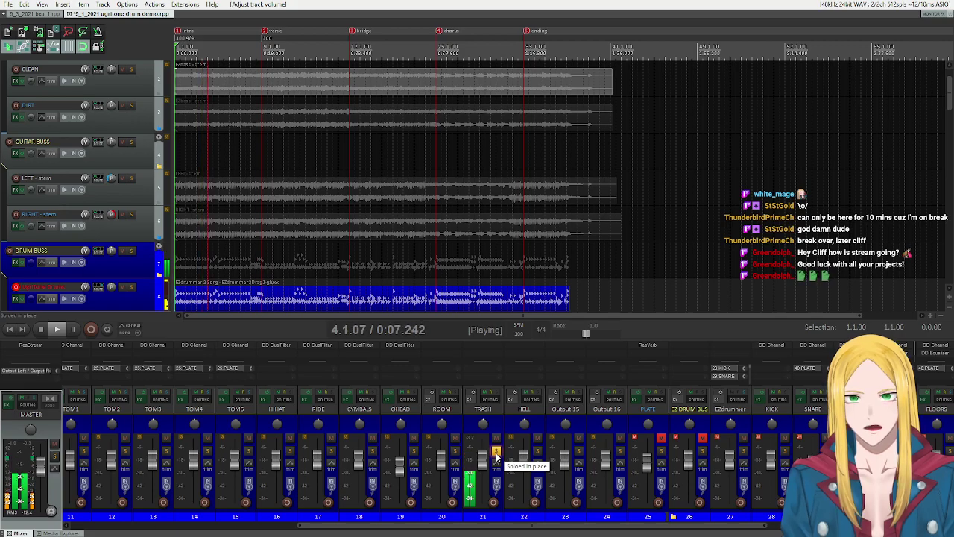
key(space)
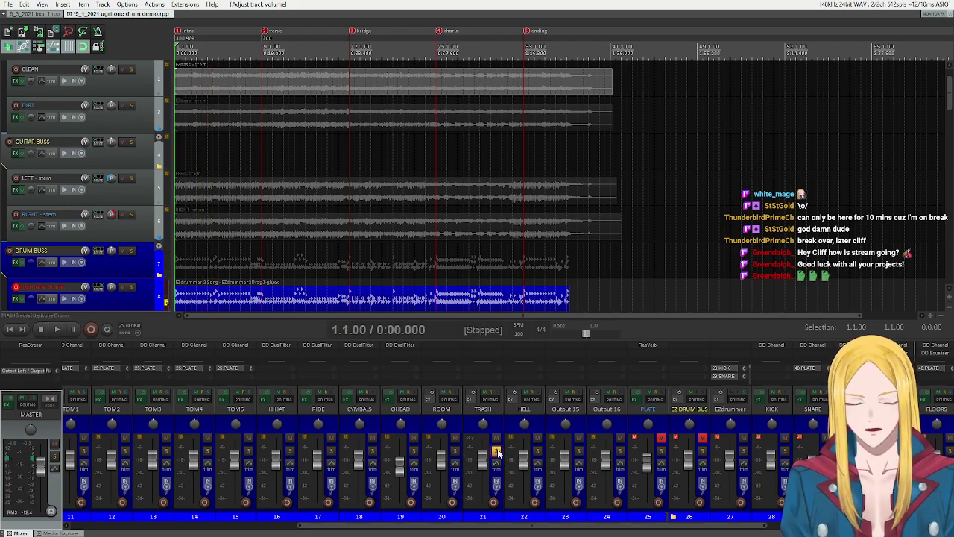
click(497, 452)
Step: Solo the HELL channel, audition it from the project start, stop playback, and unsolo it
click(536, 450)
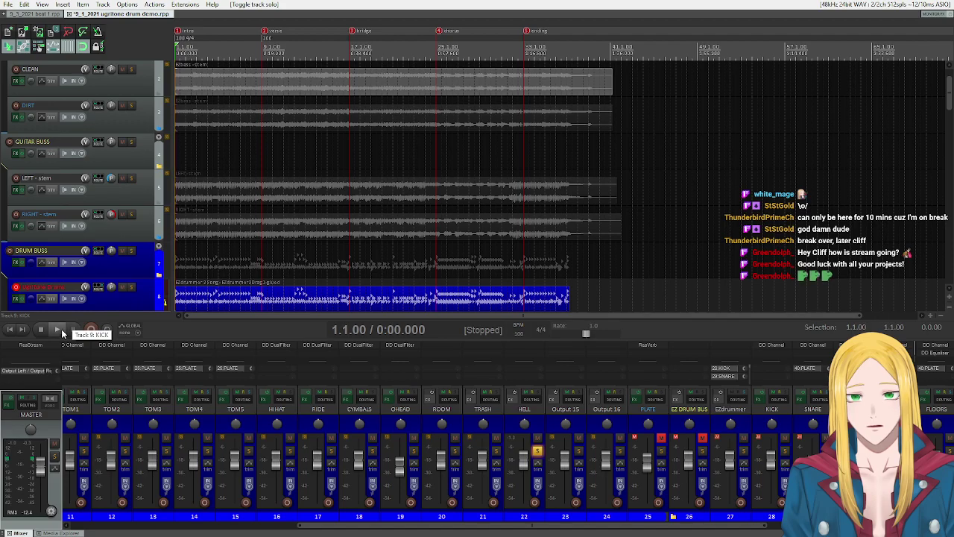
click(60, 330)
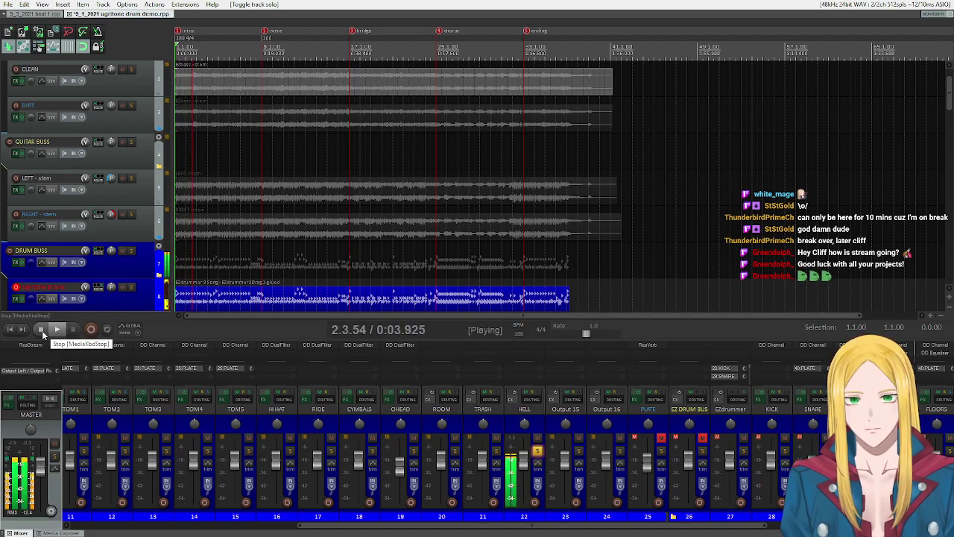
click(41, 331)
click(536, 451)
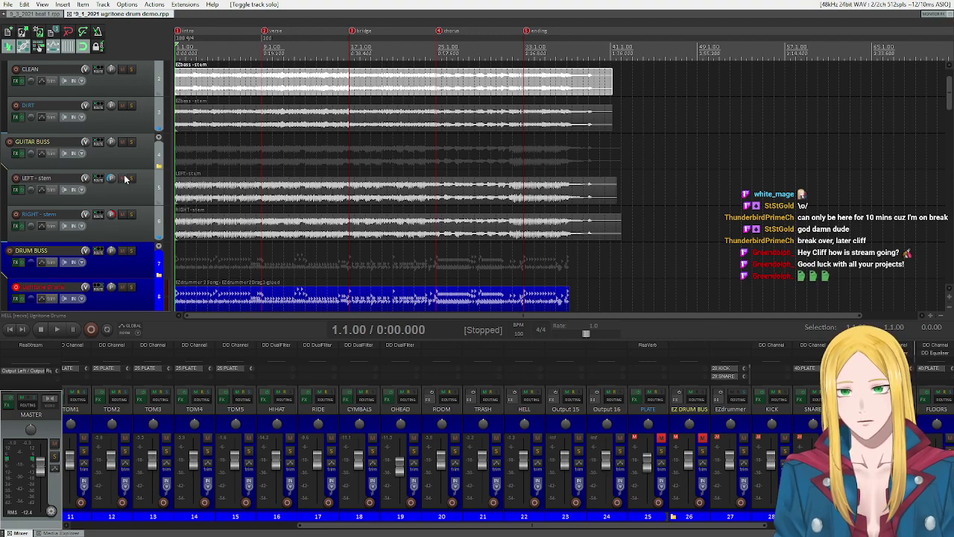
Step: Load the TRVE KVLT kit from KVLT Drums II in the Ugritone Drums track's plug-in
scroll(17, 211, down, 3)
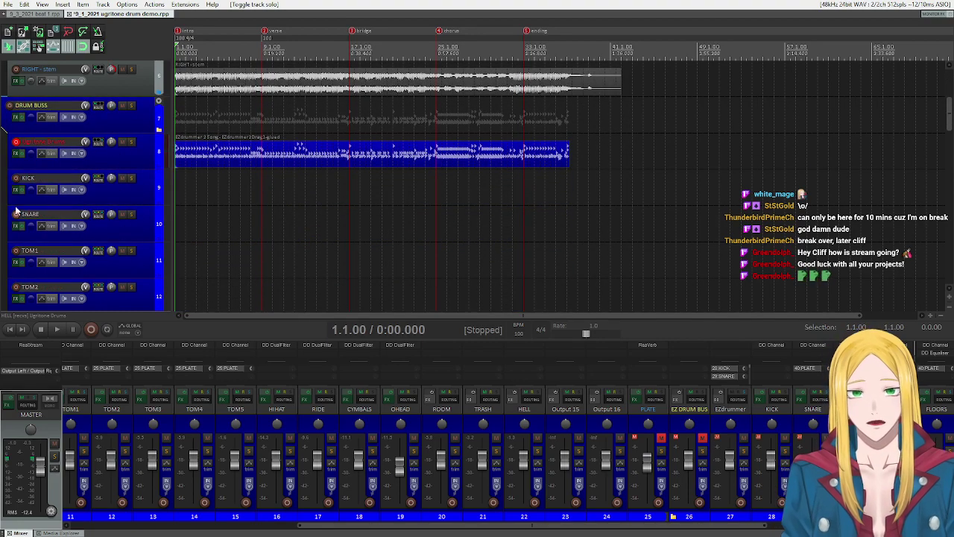
click(16, 152)
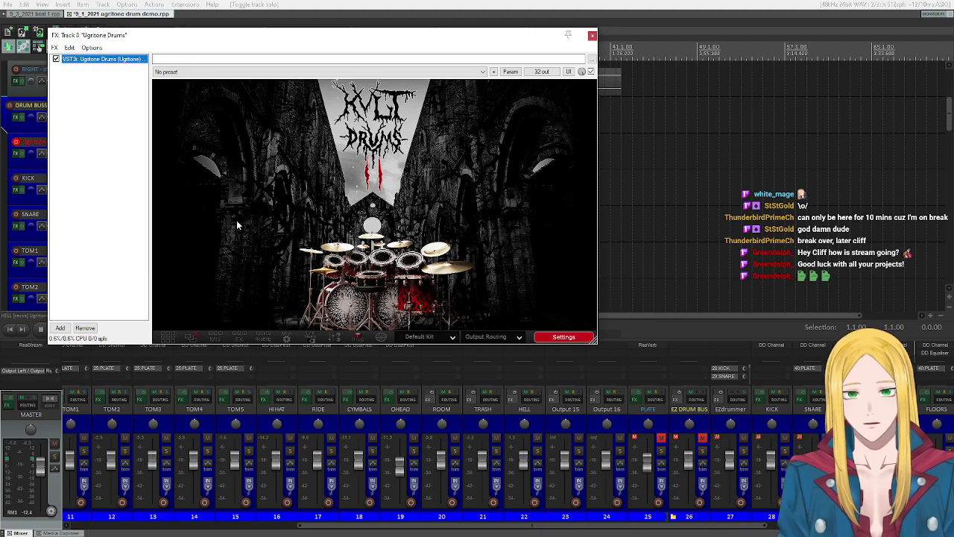
click(444, 339)
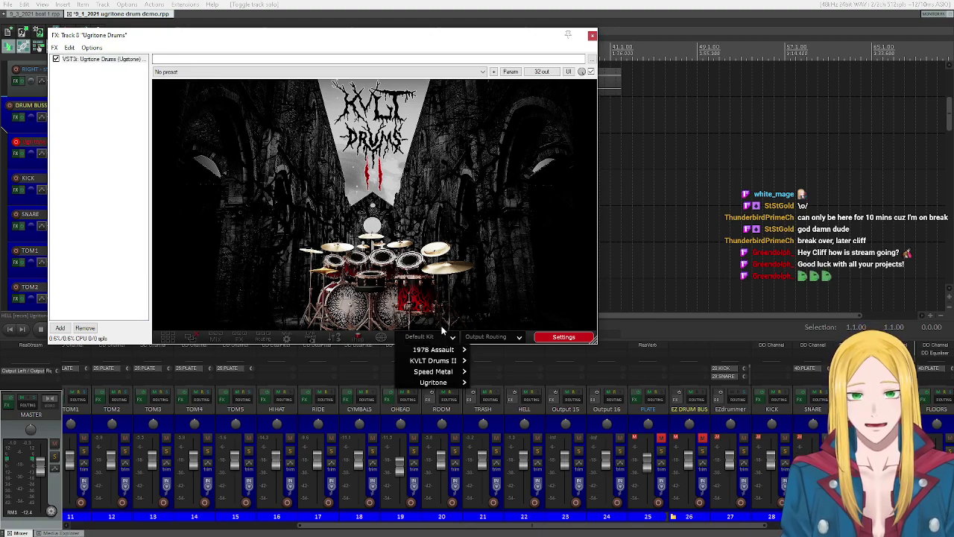
mouse_move(439, 361)
click(517, 349)
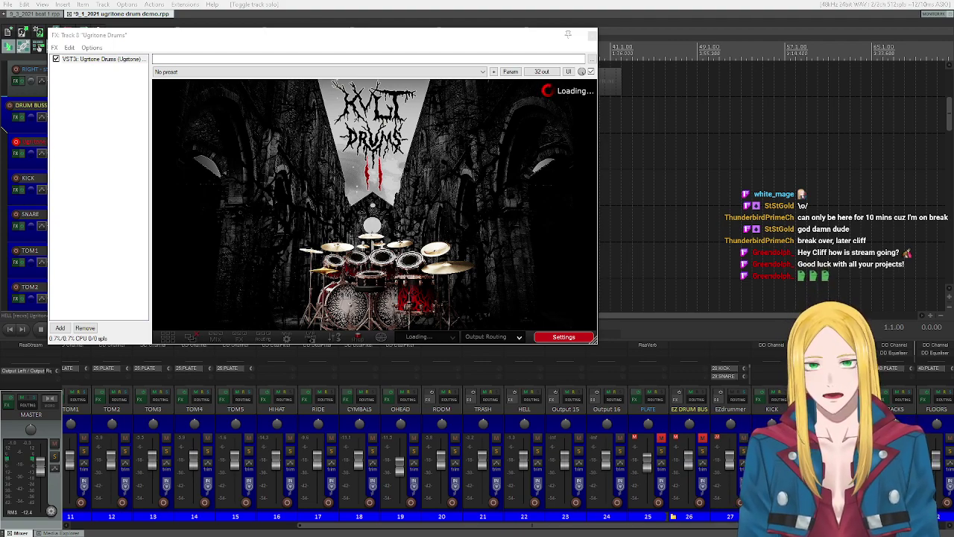
click(304, 50)
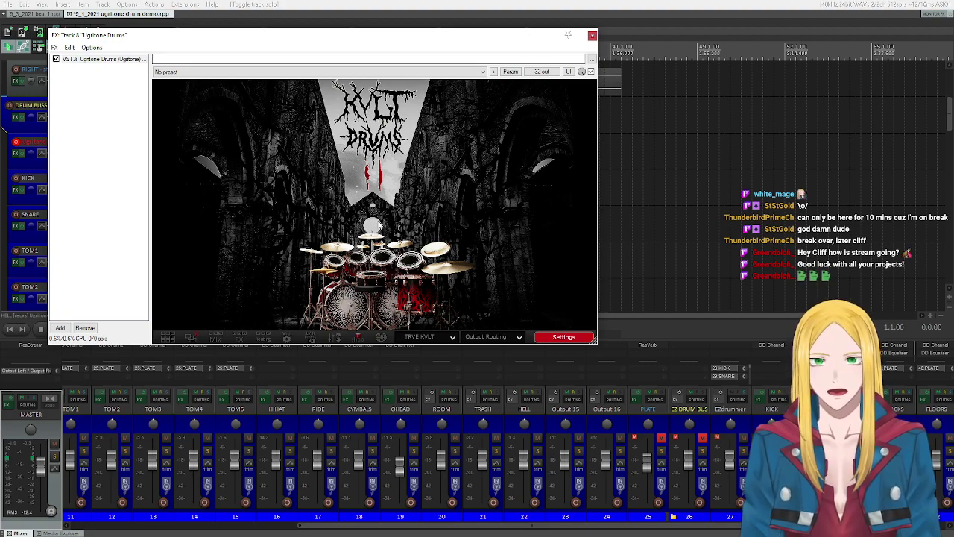
Step: Audition the kick, snare, toms and cymbals of the TRVE KVLT kit one by one
right_click(344, 295)
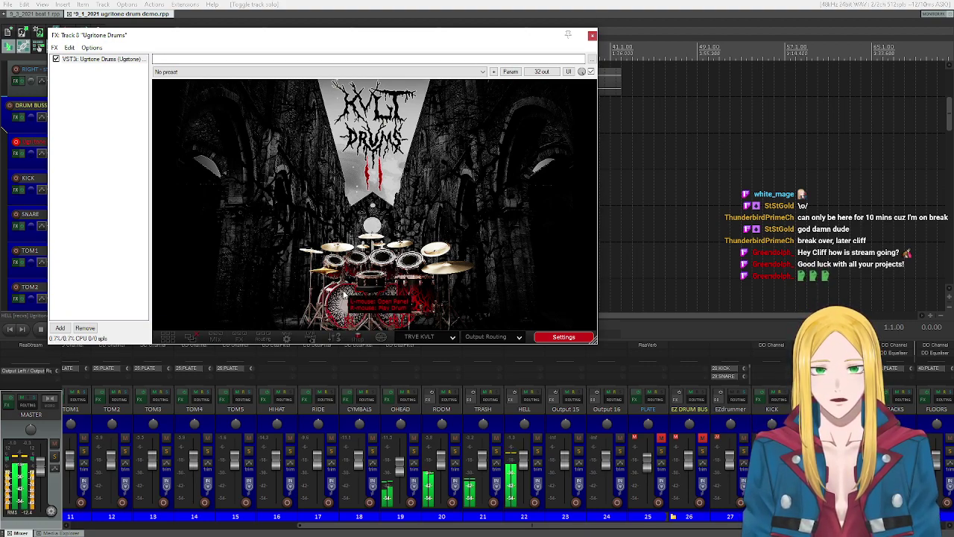
right_click(375, 279)
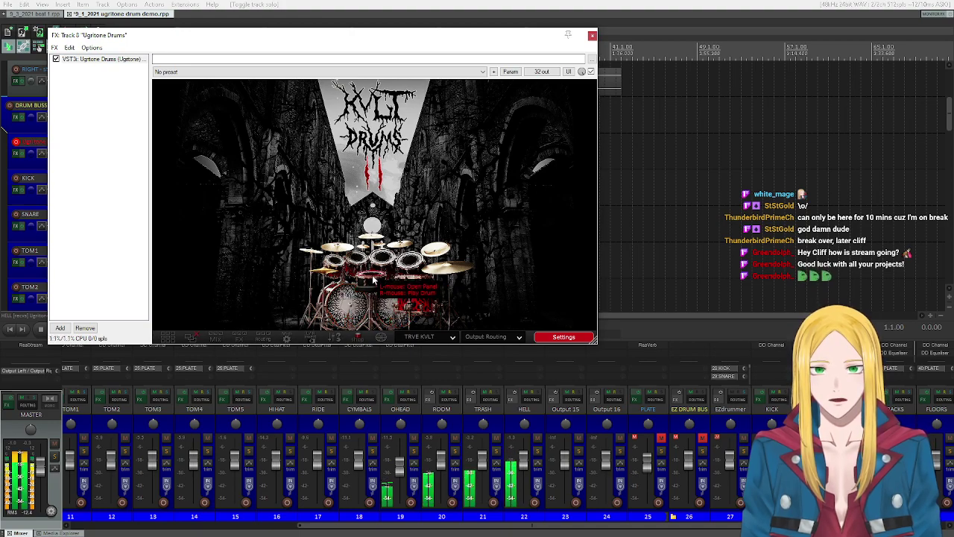
right_click(358, 261)
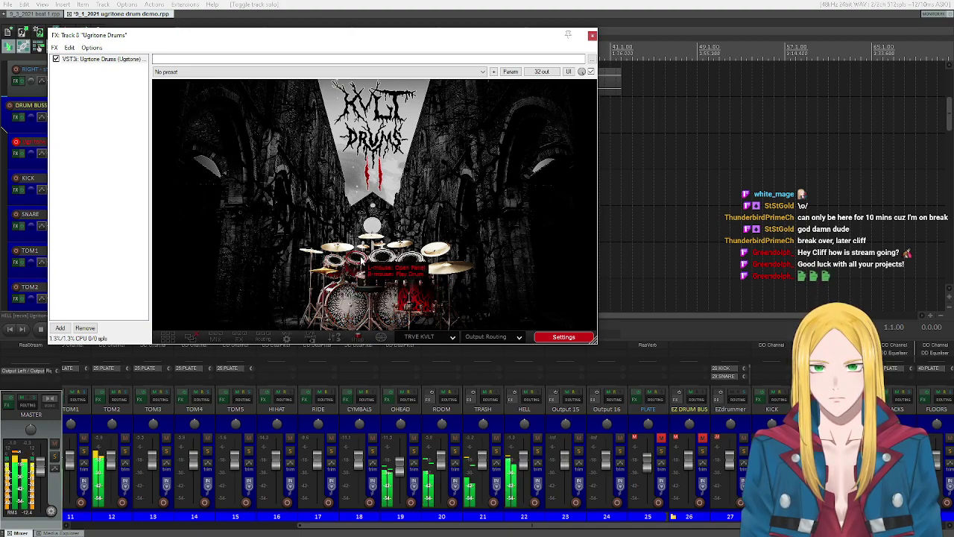
right_click(383, 257)
right_click(412, 264)
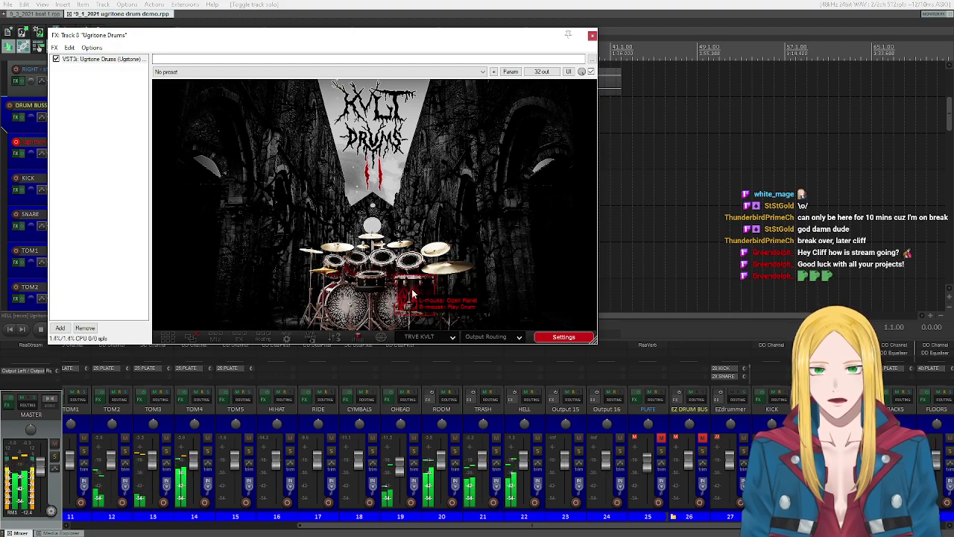
right_click(422, 284)
right_click(354, 317)
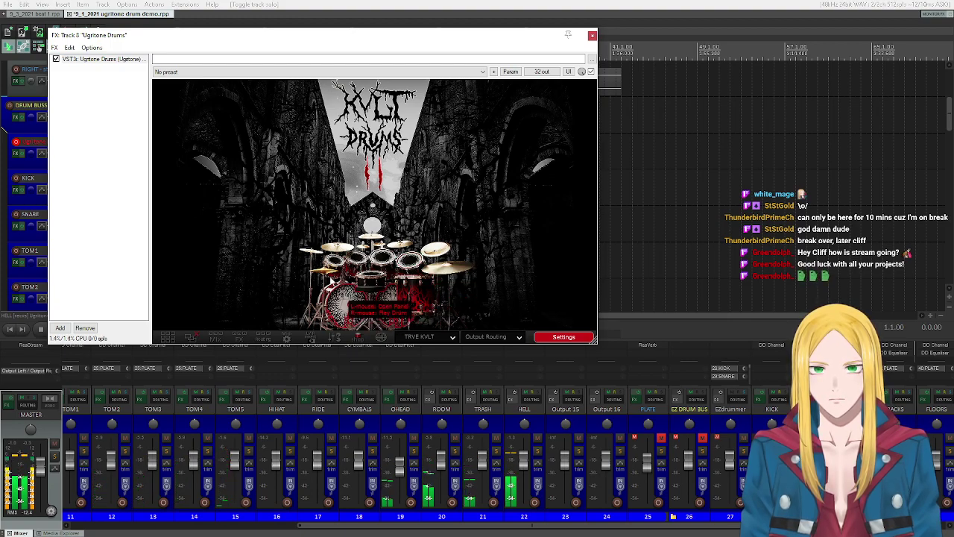
right_click(332, 257)
right_click(377, 242)
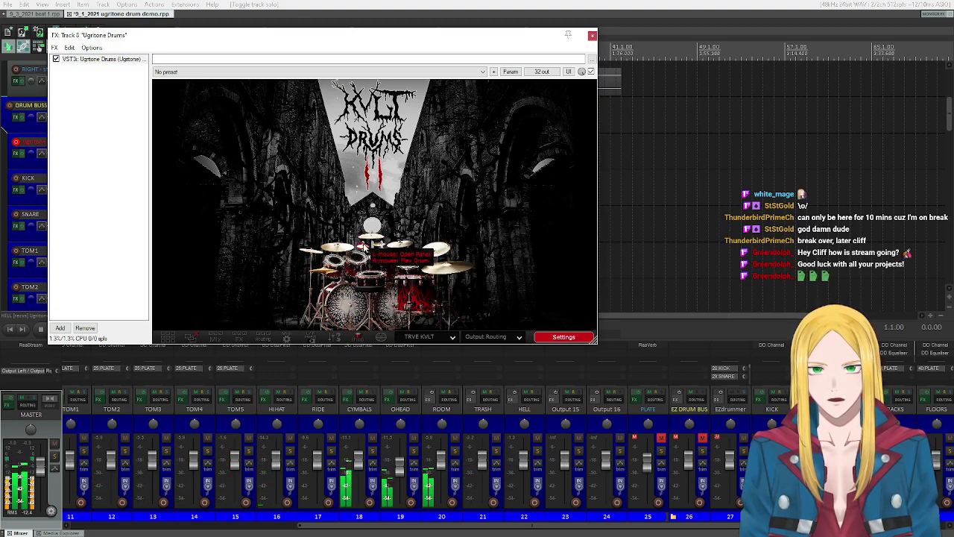
right_click(440, 277)
right_click(439, 277)
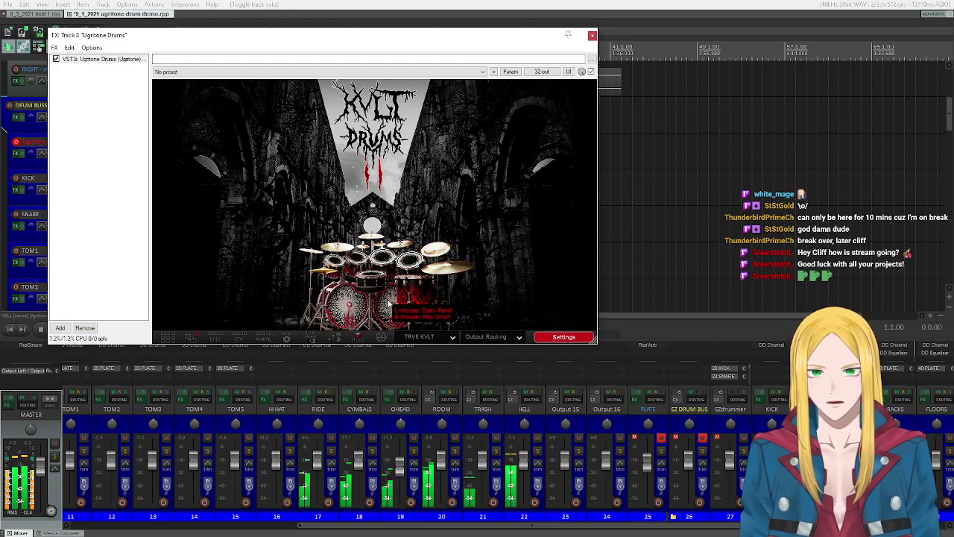
right_click(370, 278)
Step: Audition the TRVE KVLT snare with only the HELL channel soloed
right_click(370, 278)
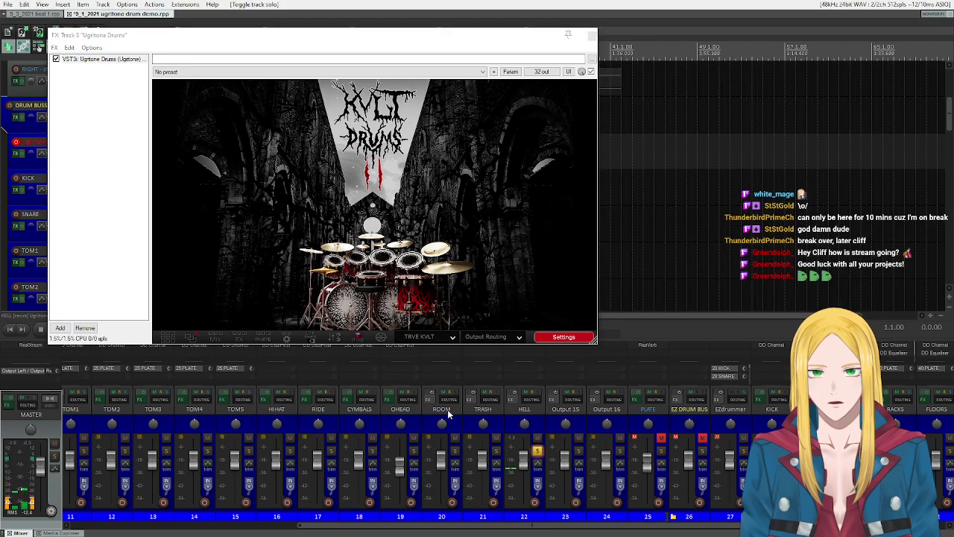
right_click(373, 277)
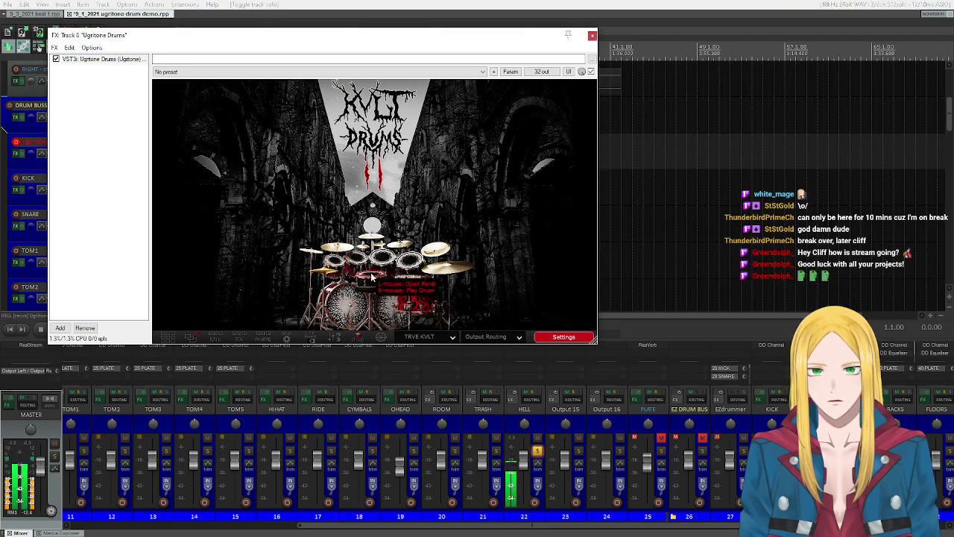
right_click(372, 277)
Step: Audition the kick and the toms again with the HELL channel unsoloed
right_click(355, 307)
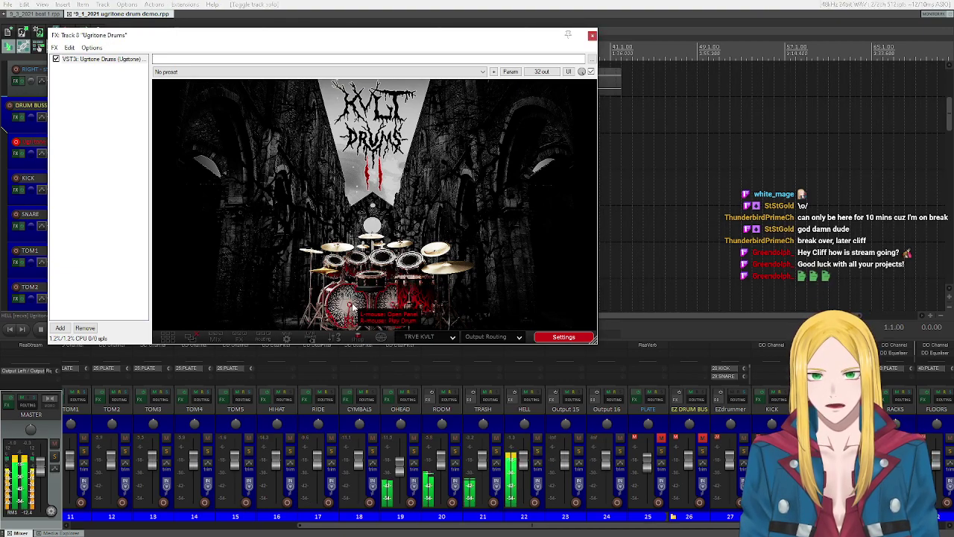
right_click(336, 262)
right_click(340, 257)
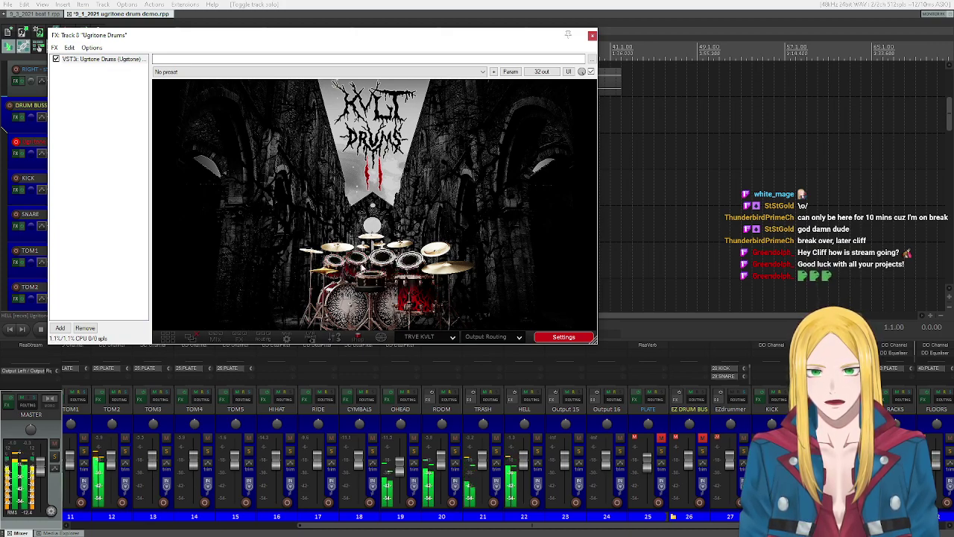
right_click(362, 255)
right_click(387, 256)
right_click(410, 294)
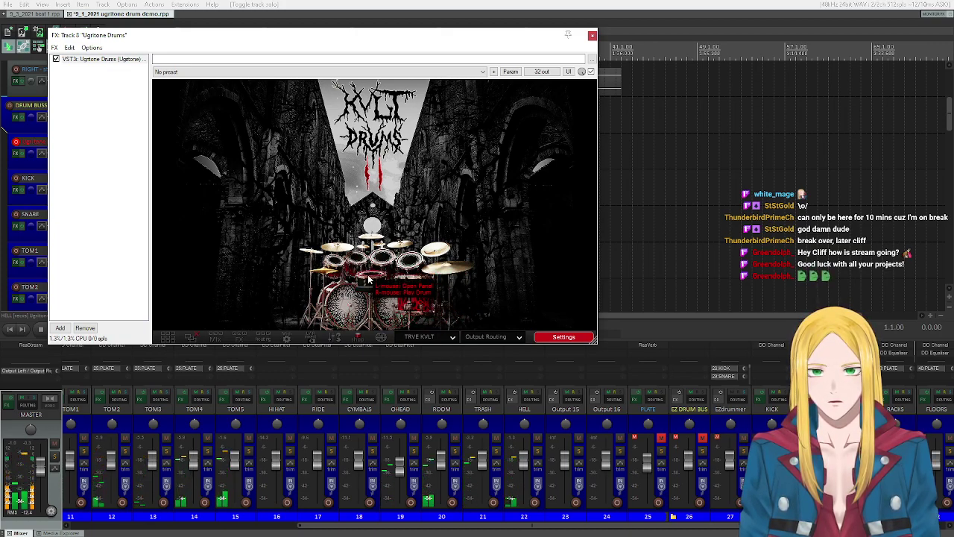
right_click(419, 300)
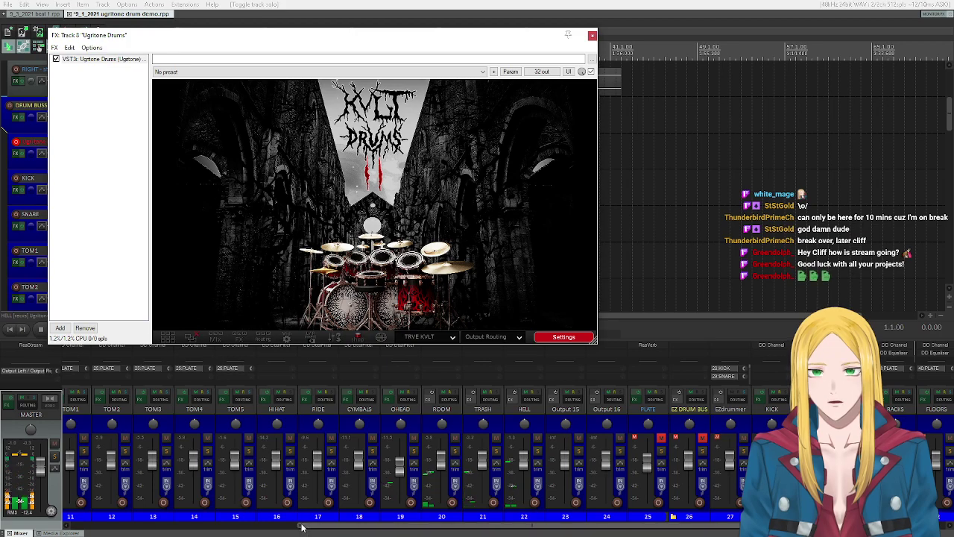
Step: Check the snare hits against the drum channel meters and close the Ugritone Drums window
click(376, 275)
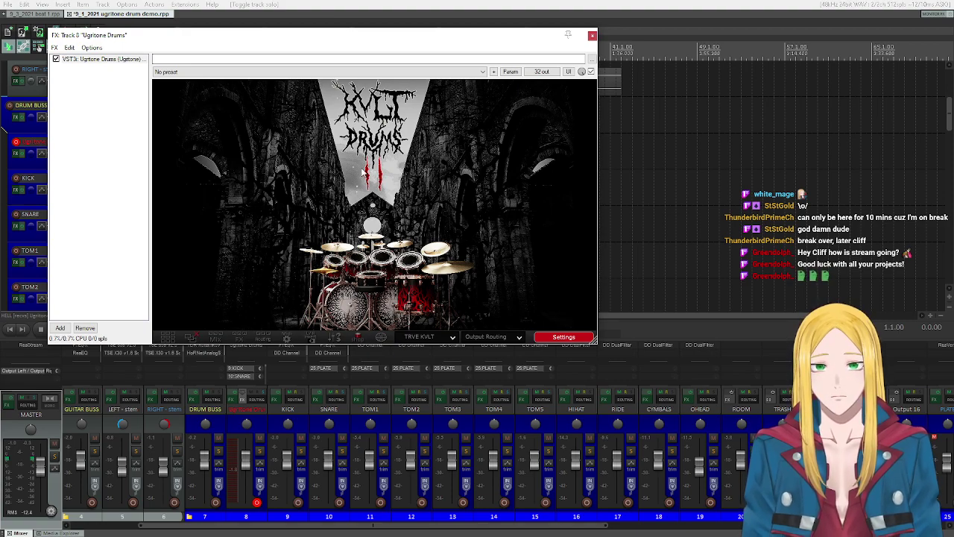
click(376, 277)
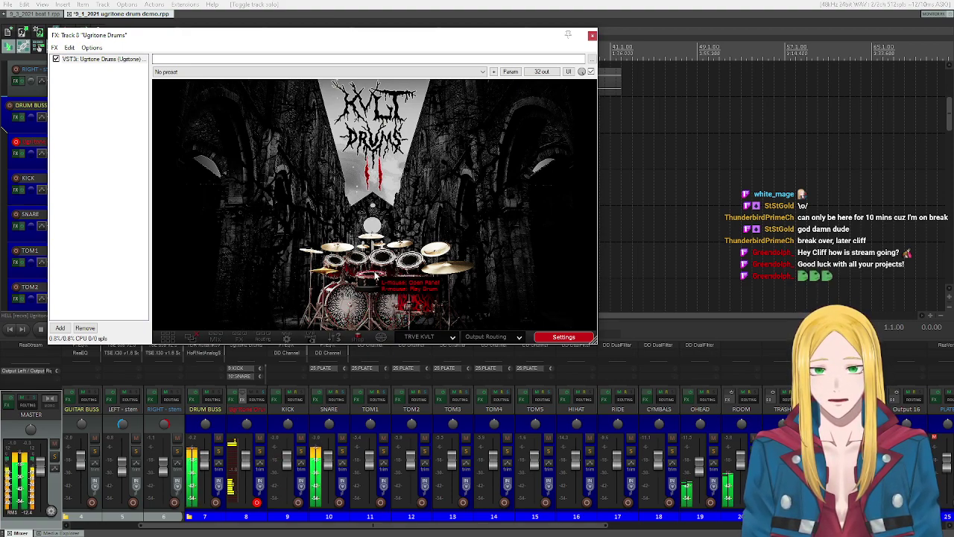
click(592, 37)
Step: Bypass the NadIR plug-in on both the LEFT - stem and RIGHT - stem tracks
scroll(118, 199, up, 5)
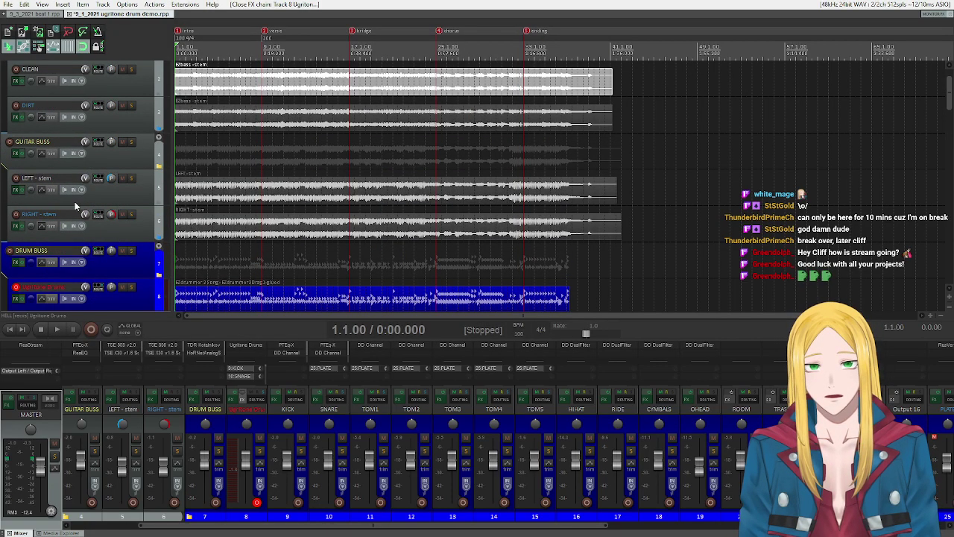
click(15, 189)
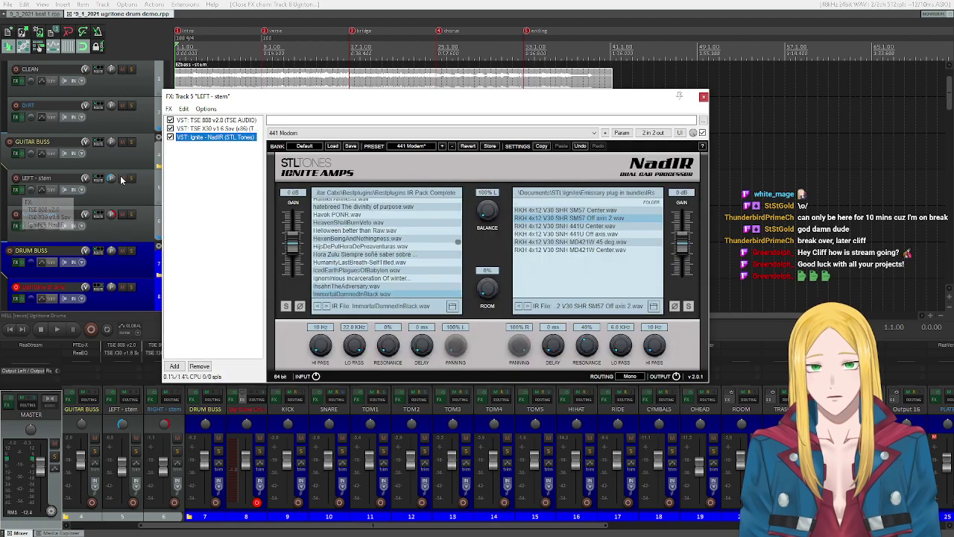
click(171, 139)
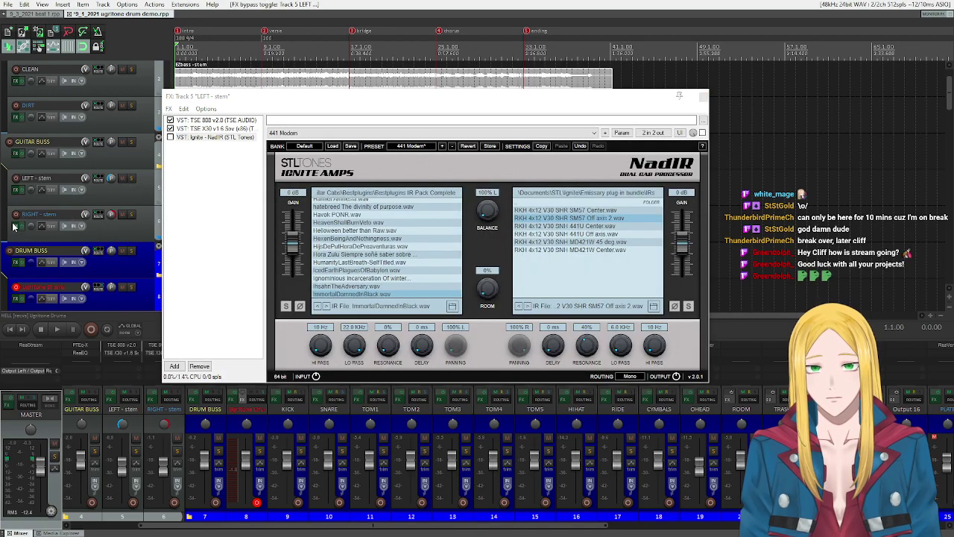
click(15, 226)
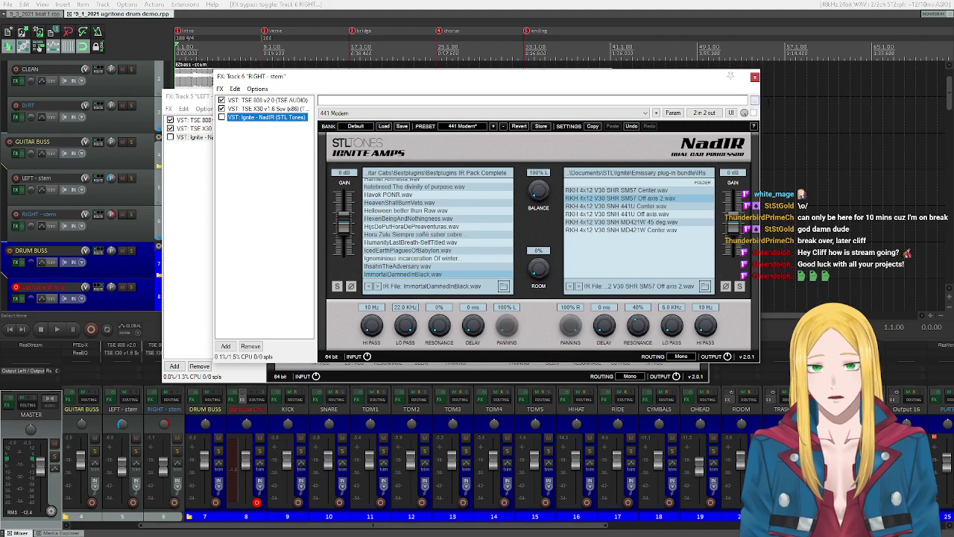
Step: Close the FX windows of both guitar stem tracks and lower the GUITAR BUSS level
click(754, 77)
click(703, 99)
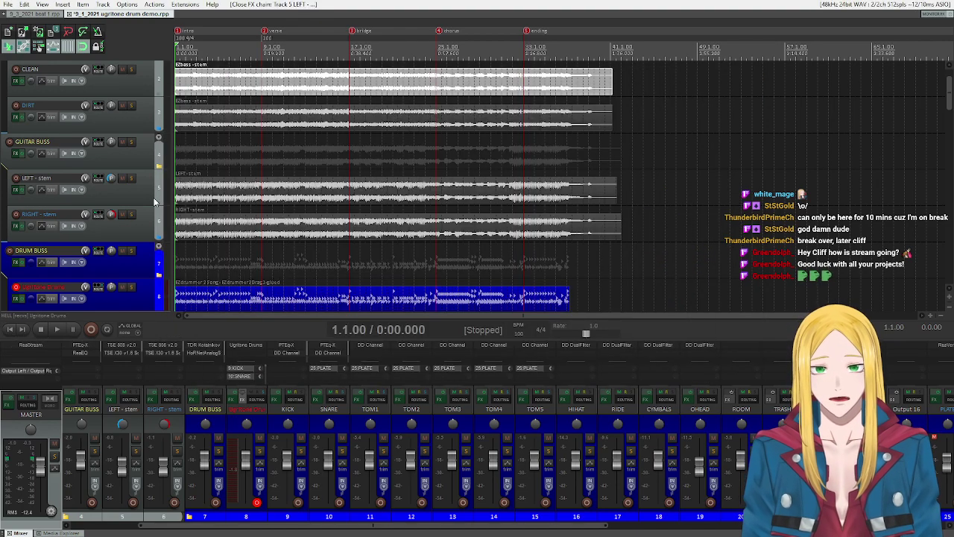
drag(197, 528, 125, 528)
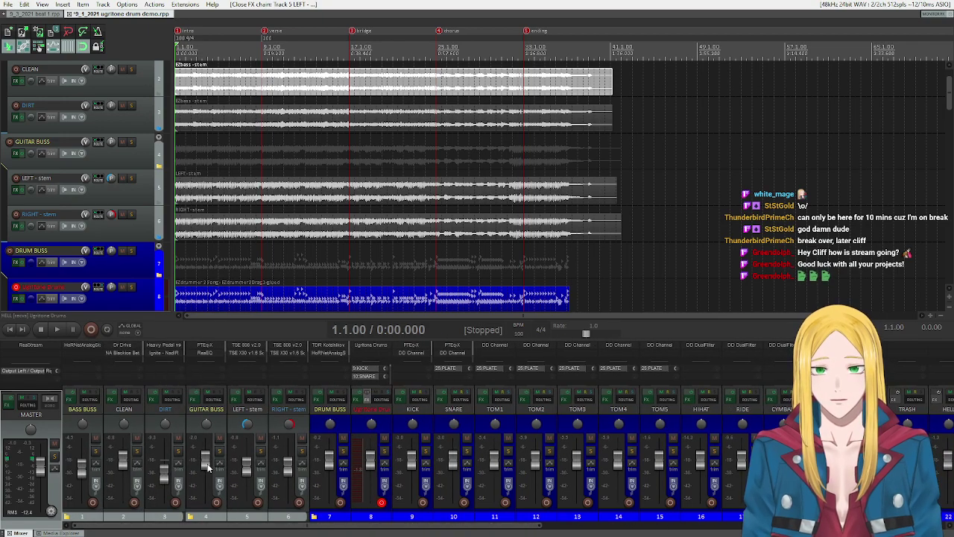
drag(207, 468, 207, 473)
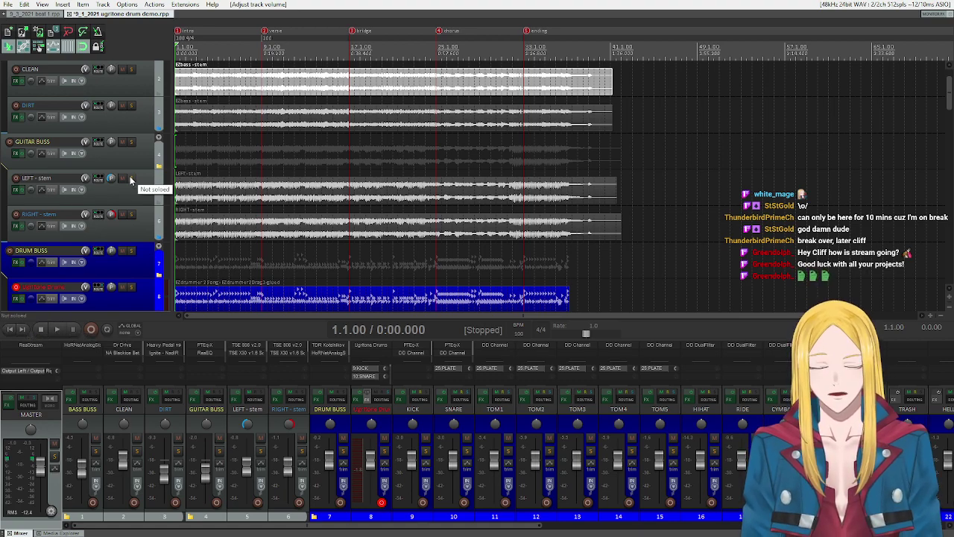
Step: Play the mix from the intro and raise the GUITAR BUSS level slightly
scroll(136, 185, down, 2)
scroll(131, 181, up, 1)
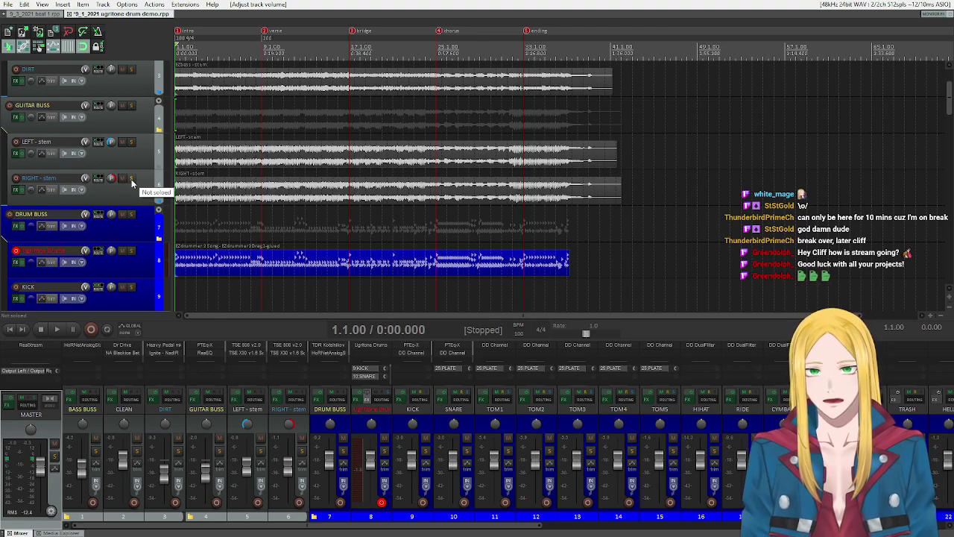
click(63, 331)
mouse_move(208, 471)
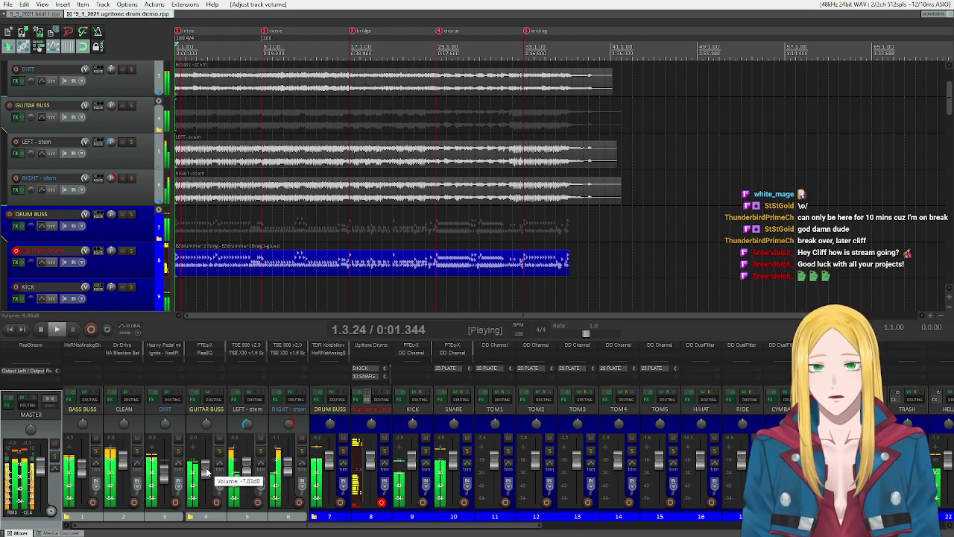
drag(208, 472, 206, 468)
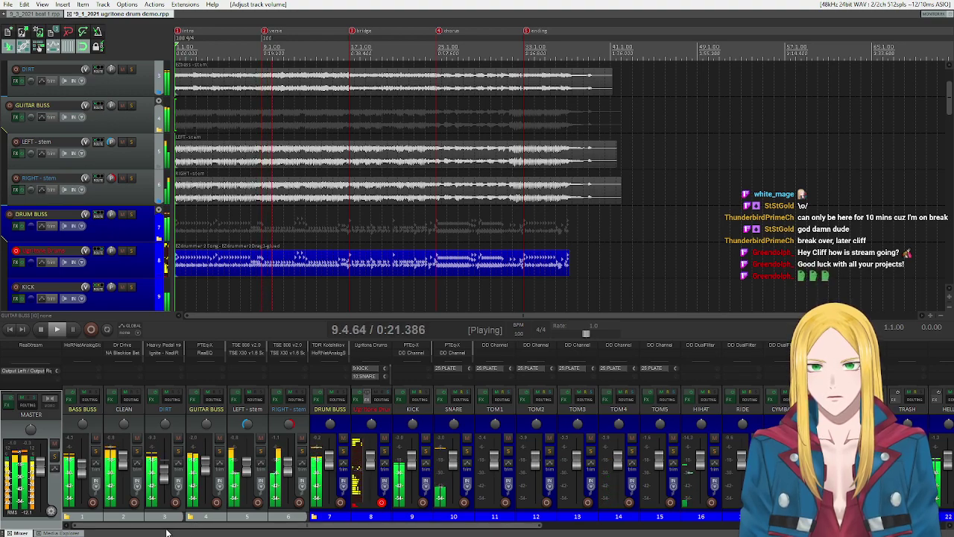
Step: Mute the DIRT track and raise the BASS BUSS level with the CLEAN track's FX bypassed
click(178, 438)
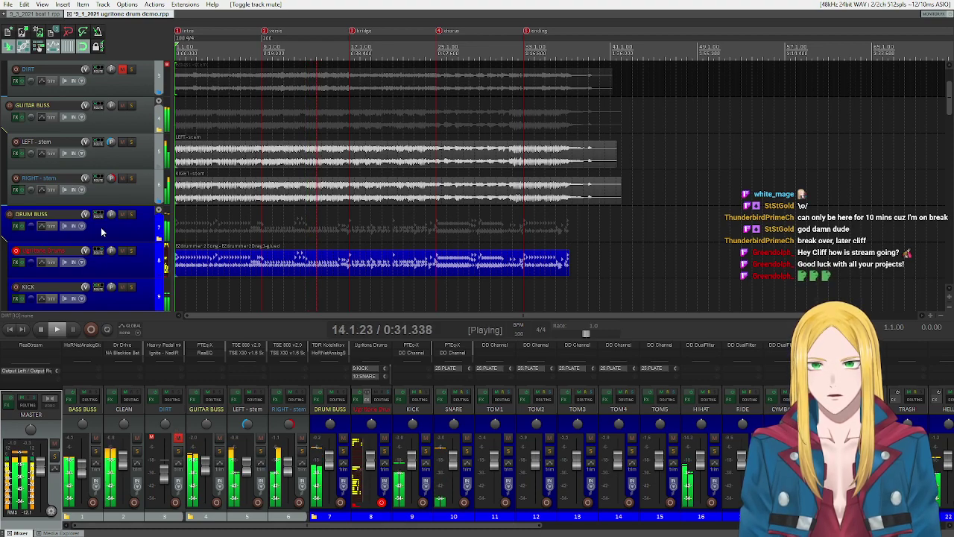
ctrl+click(111, 399)
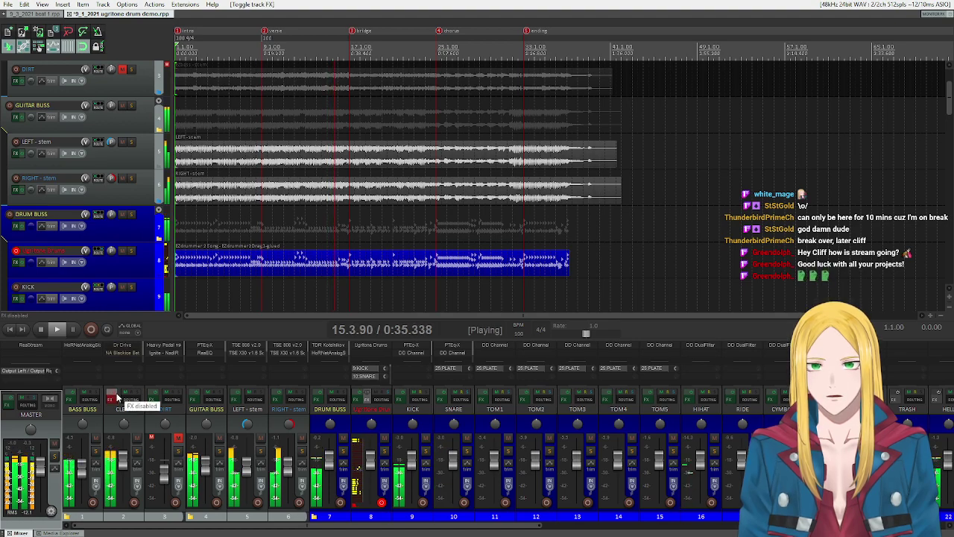
scroll(84, 465, down, 2)
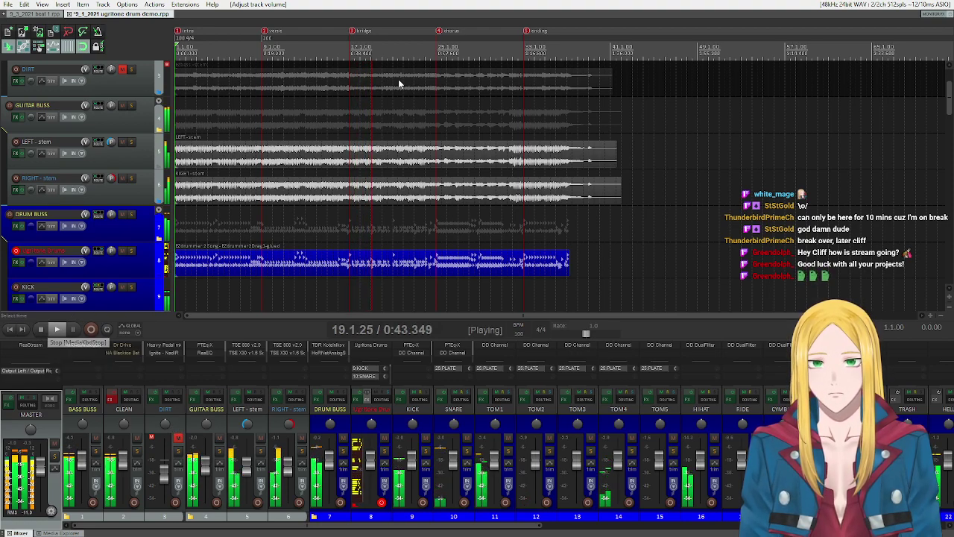
Step: Audition the mix from the chorus marker, stop playback and turn the CLEAN track's FX back on
click(437, 41)
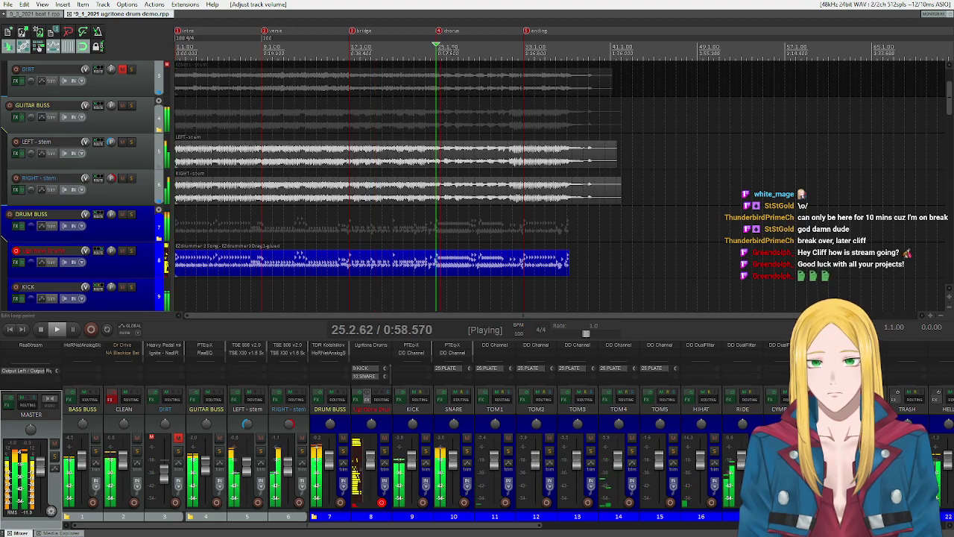
click(41, 330)
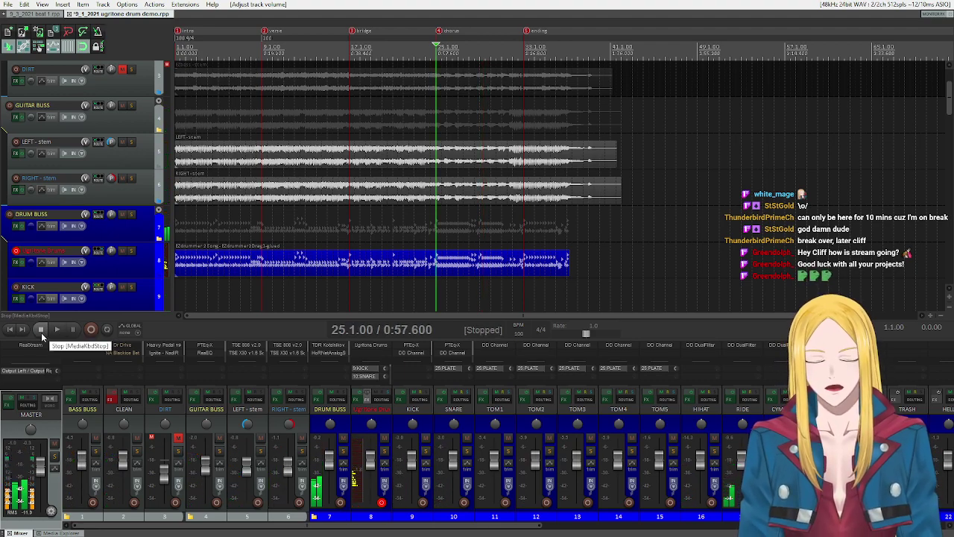
click(111, 398)
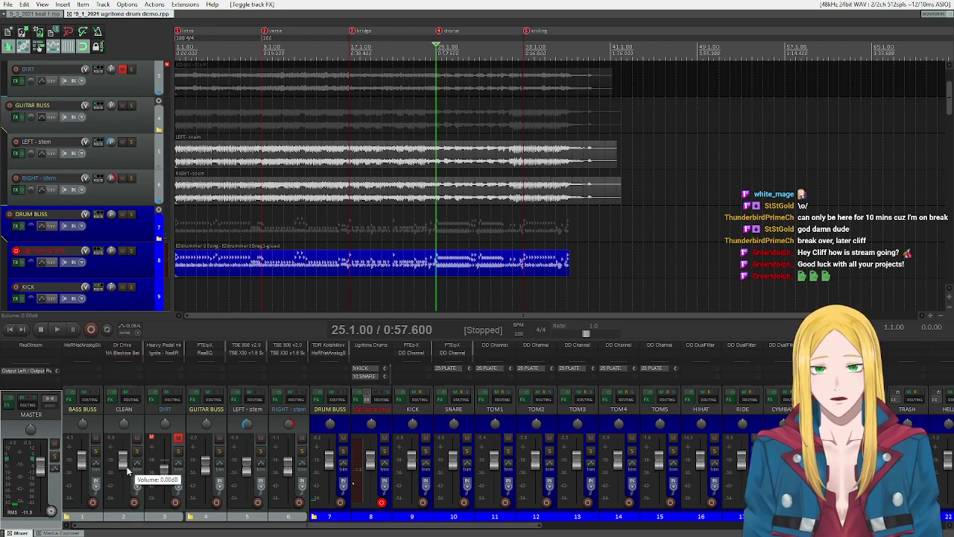
mouse_move(111, 531)
mouse_down()
mouse_move(368, 530)
mouse_move(96, 529)
mouse_up()
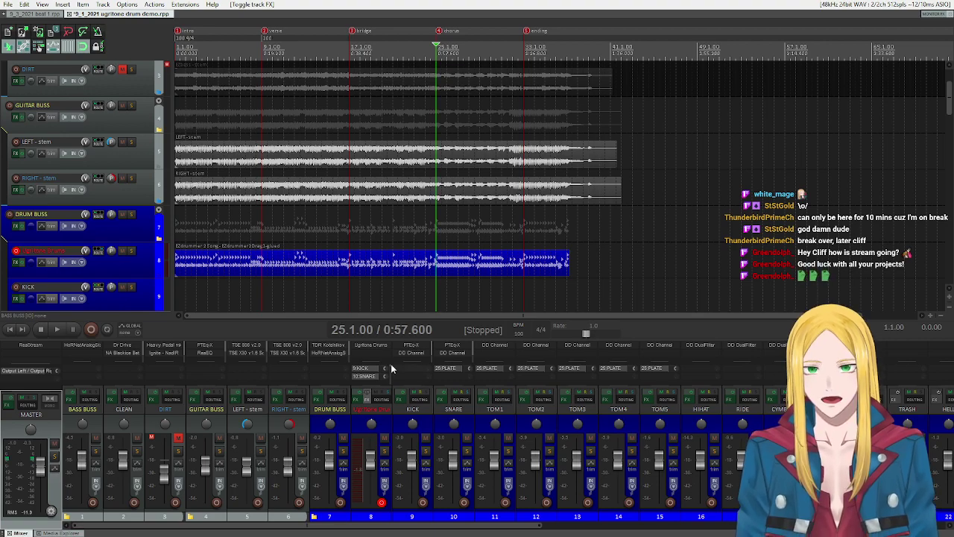
Step: Load the St. Ranger kit from KVLT Drums II in the Ugritone Drums plug-in
click(371, 348)
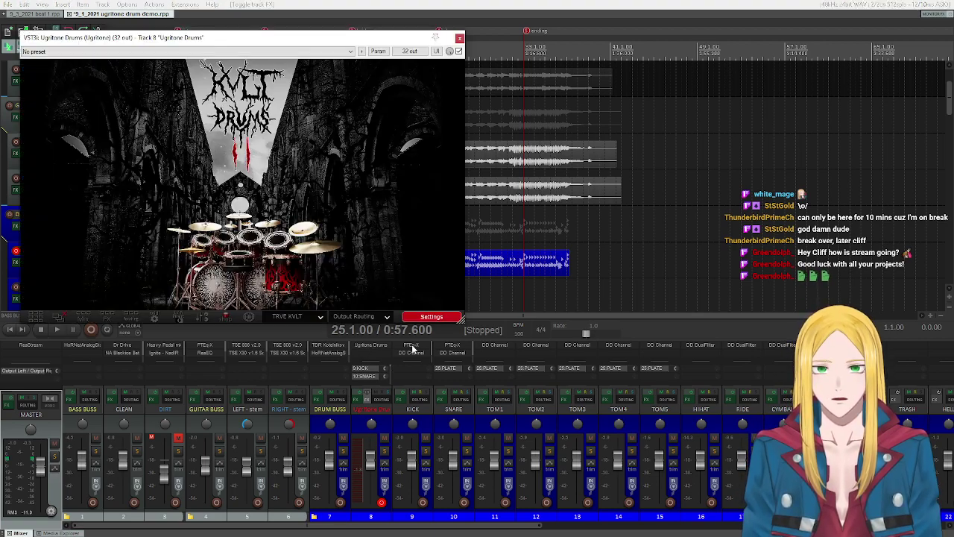
click(318, 316)
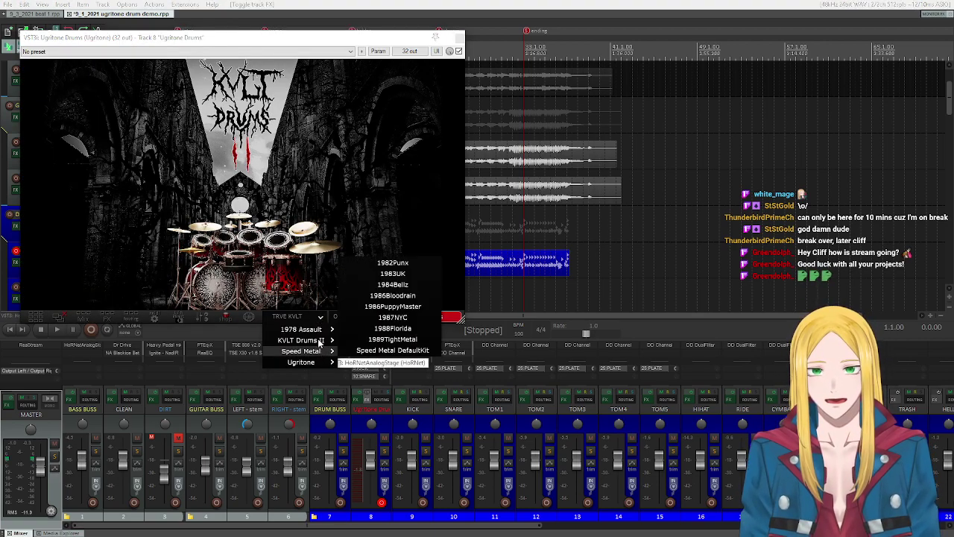
mouse_move(313, 340)
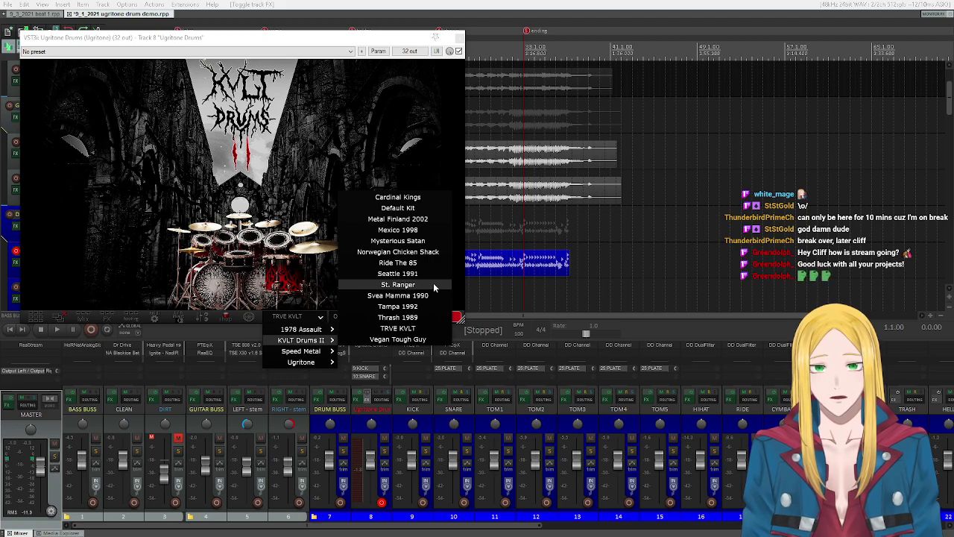
click(398, 284)
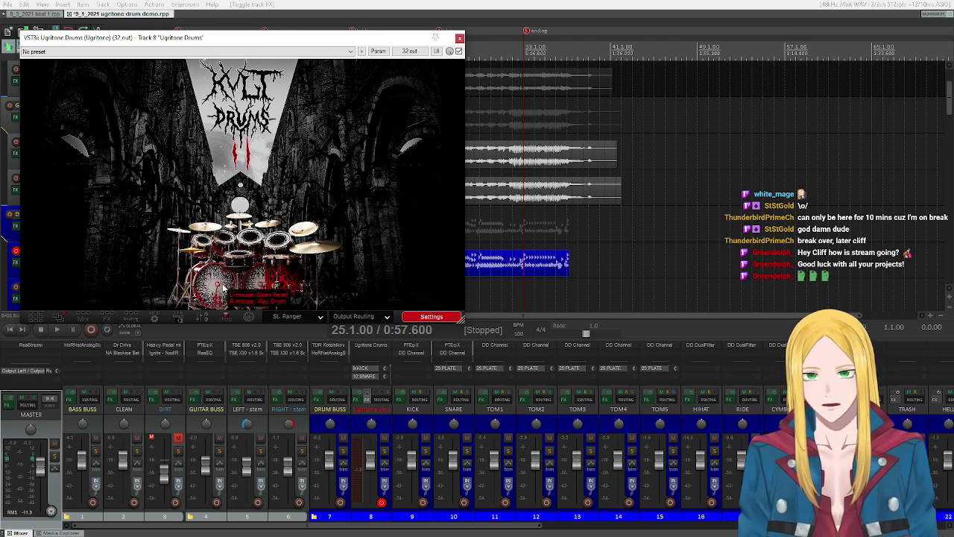
Step: Audition the St. Ranger kit's snare, toms and cymbals one after another
right_click(243, 265)
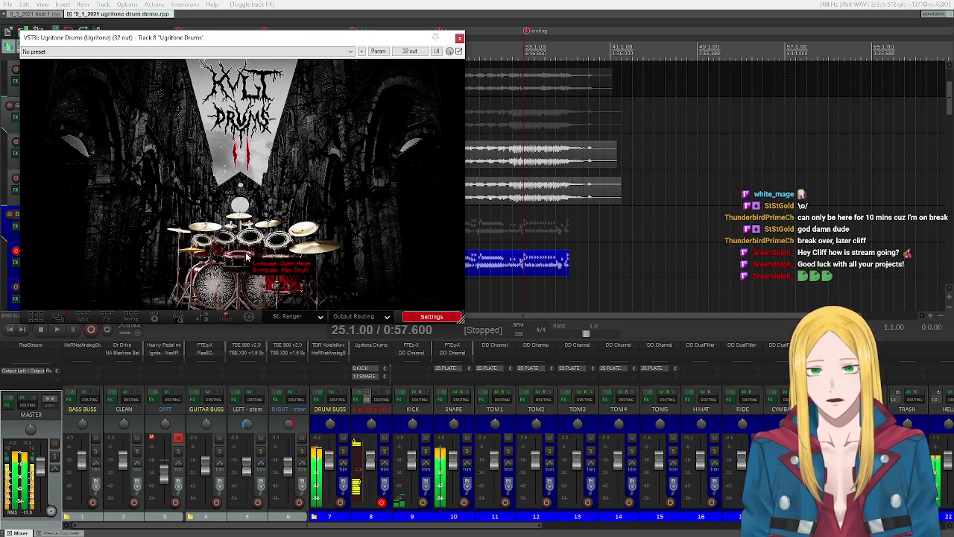
right_click(203, 244)
right_click(225, 236)
right_click(251, 235)
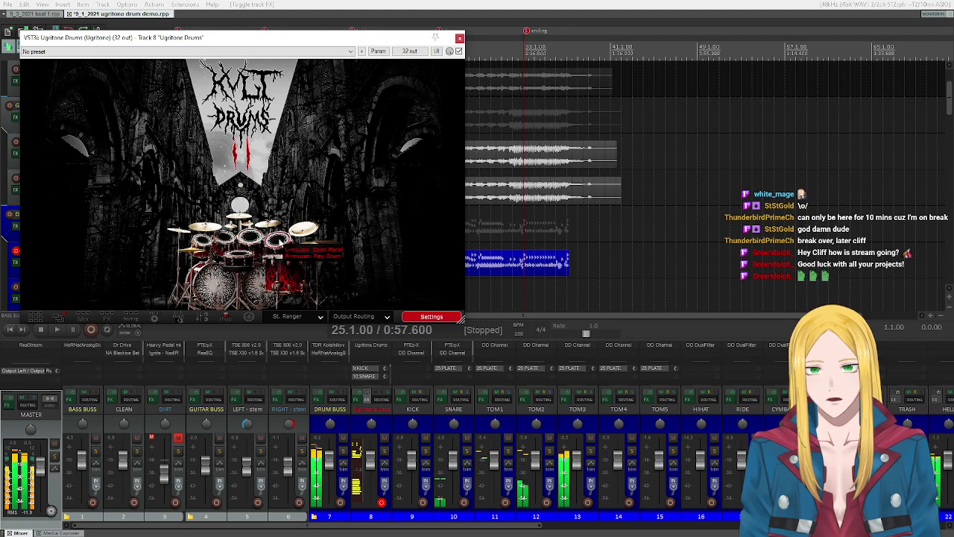
right_click(277, 239)
right_click(308, 282)
right_click(183, 232)
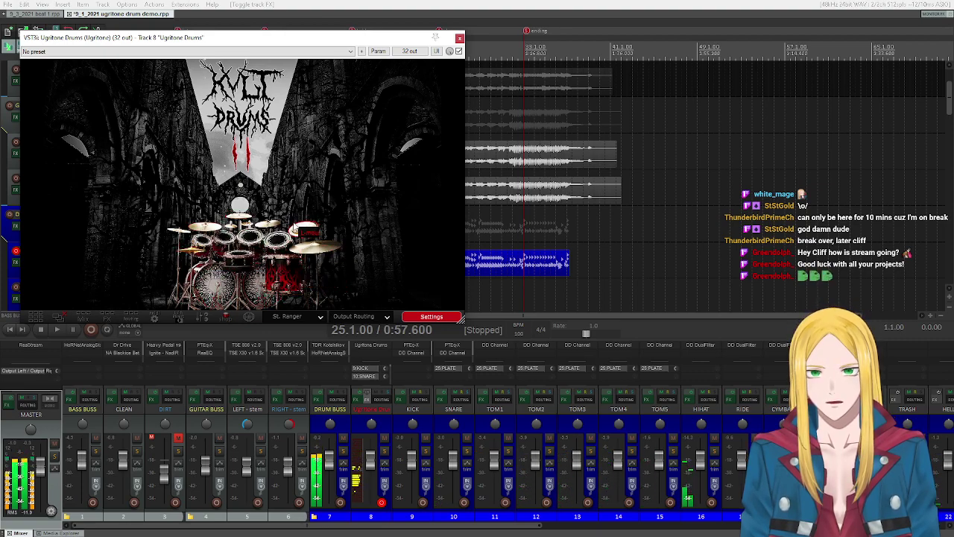
right_click(277, 225)
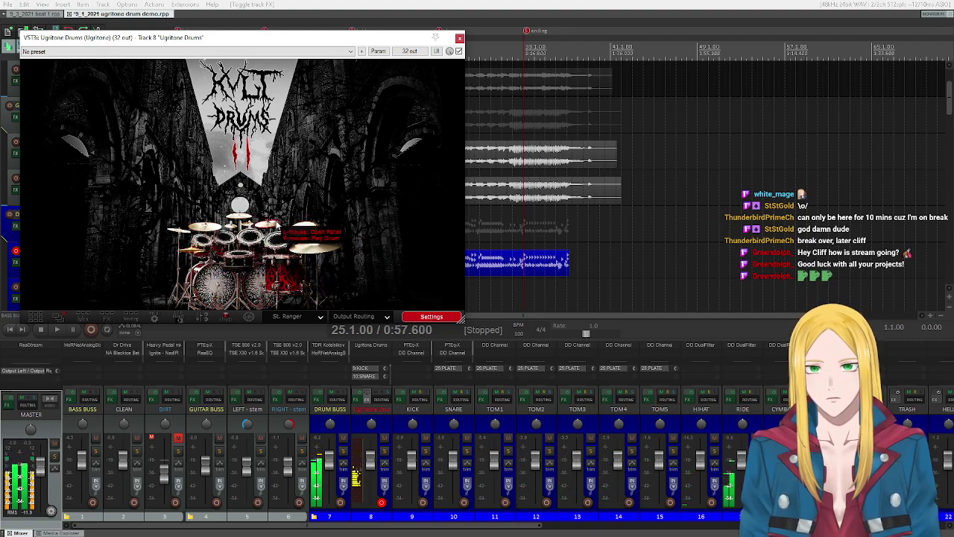
Step: Play the St. Ranger snare repeatedly and open the snare's settings panel
right_click(246, 258)
right_click(246, 259)
right_click(246, 257)
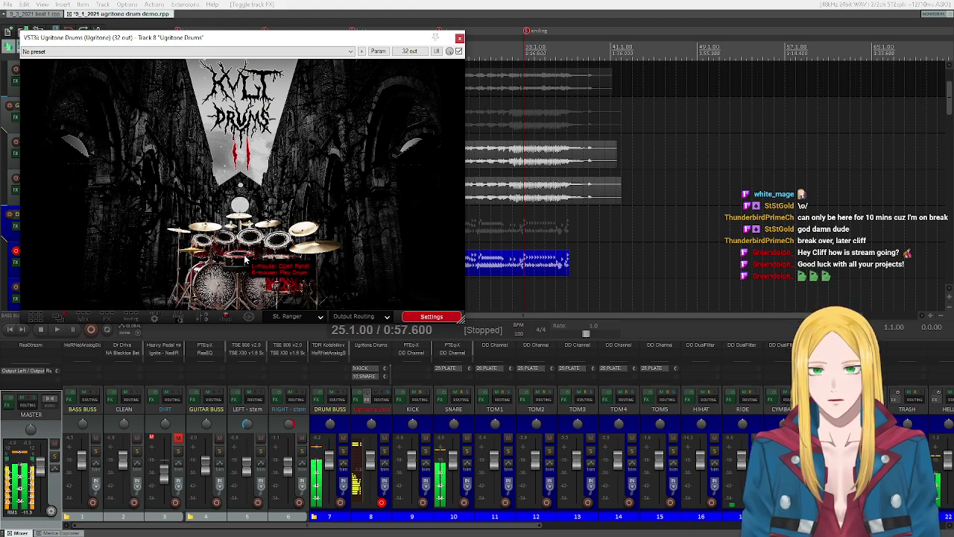
right_click(242, 257)
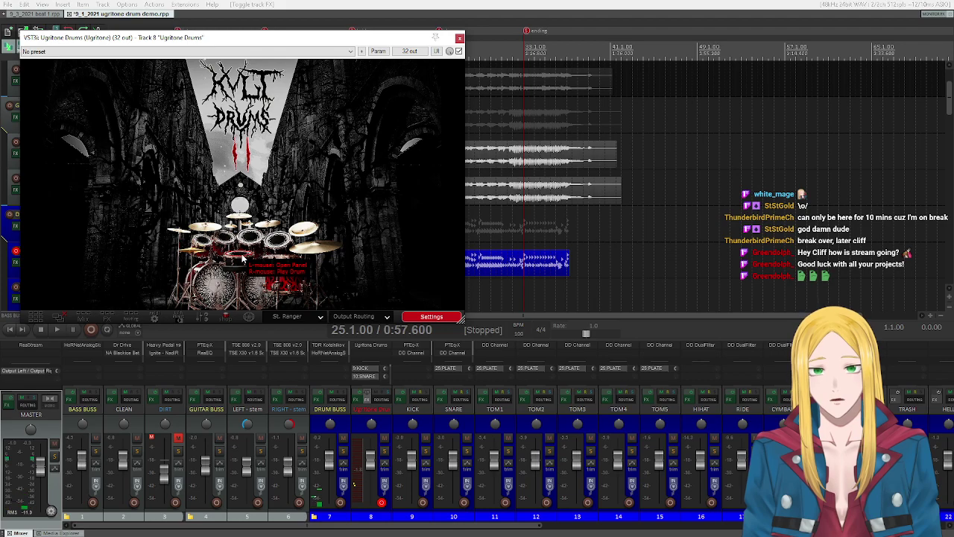
click(242, 258)
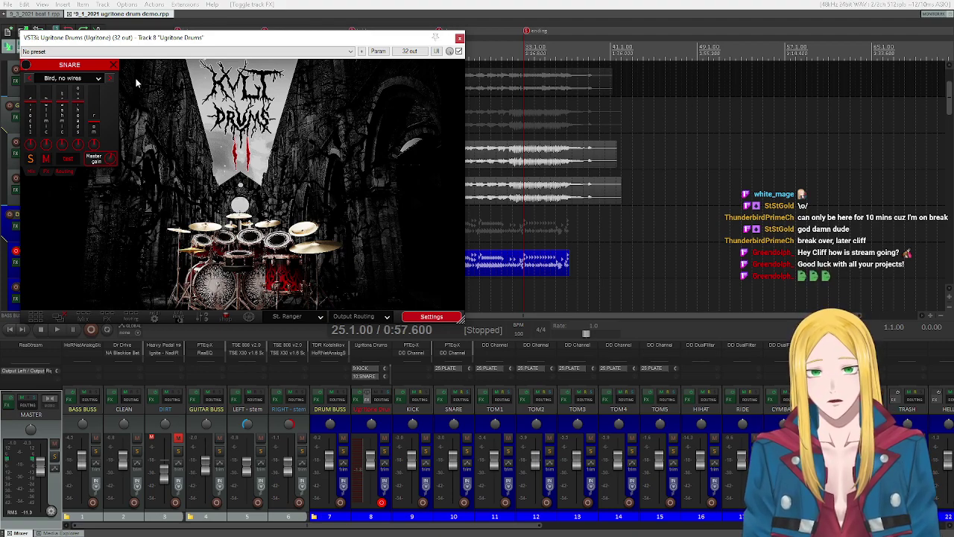
Step: Audition more pieces of the kit, then close the snare panel and the Ugritone Drums window
right_click(217, 276)
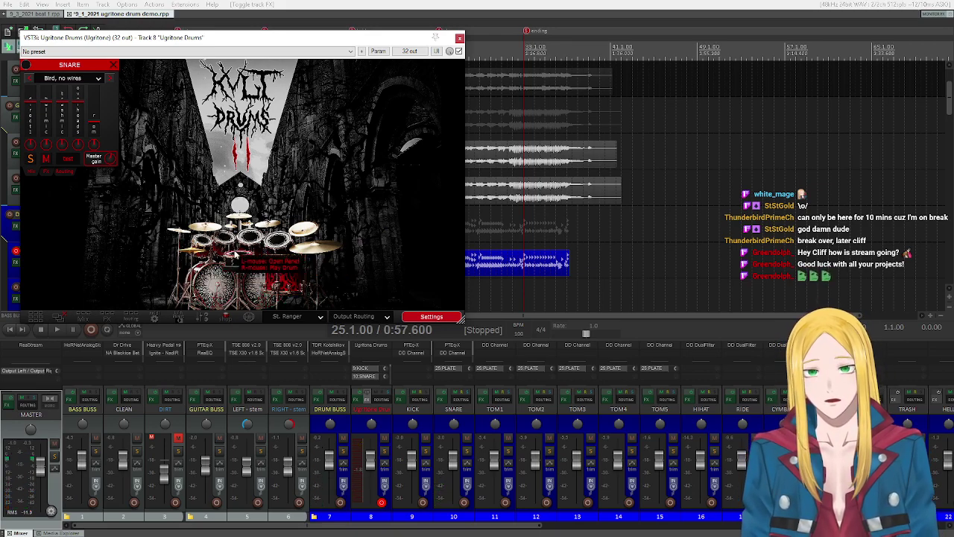
right_click(277, 222)
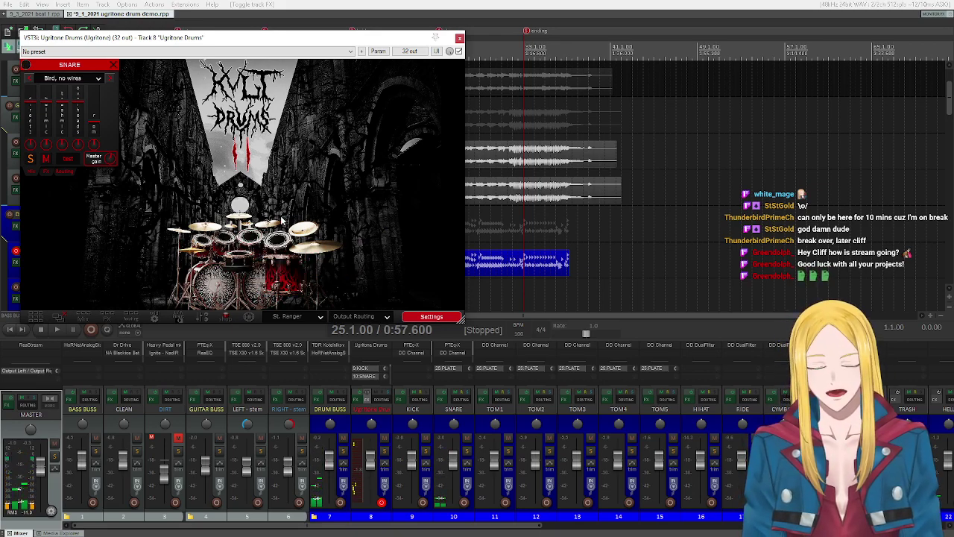
click(114, 66)
right_click(239, 256)
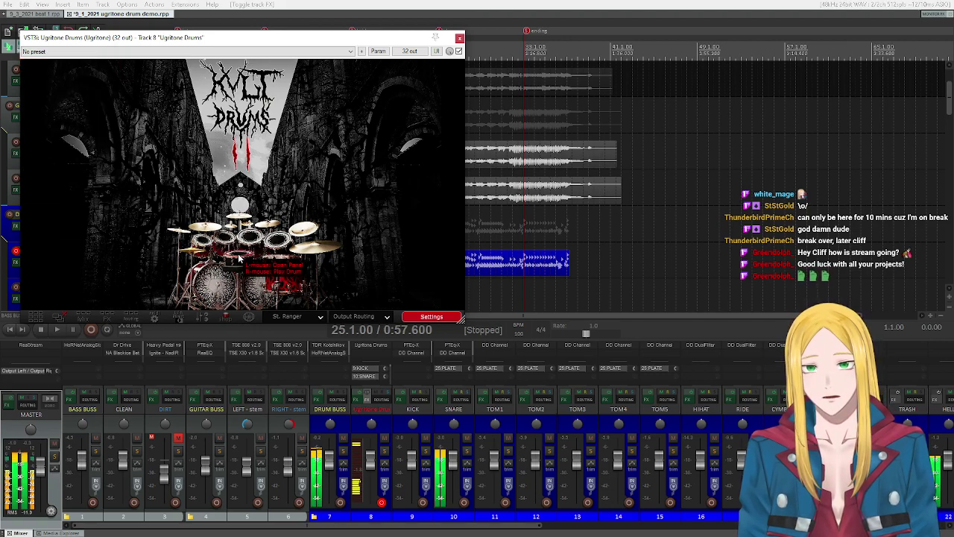
key(Escape)
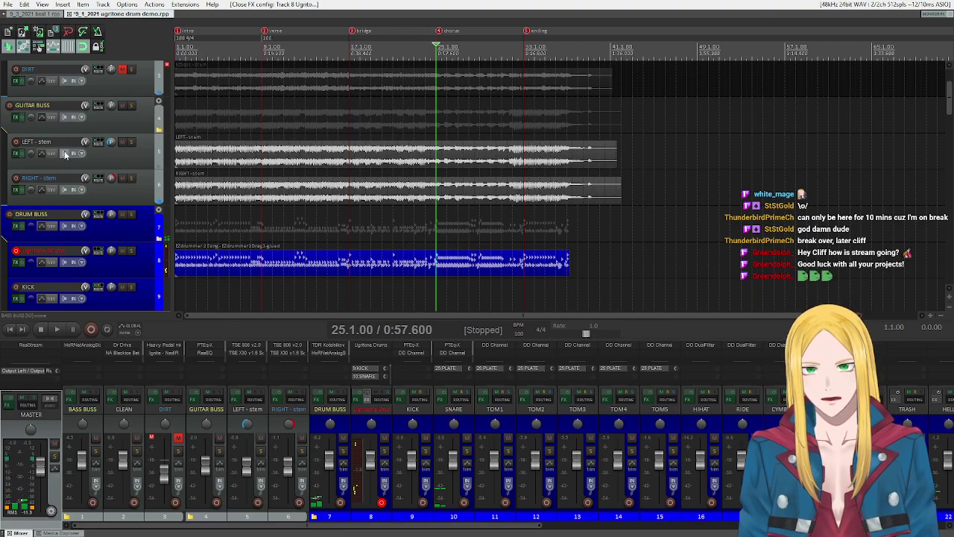
Step: Open the LEFT - stem track's FX chain and re-enable the NadIR plug-in
click(17, 153)
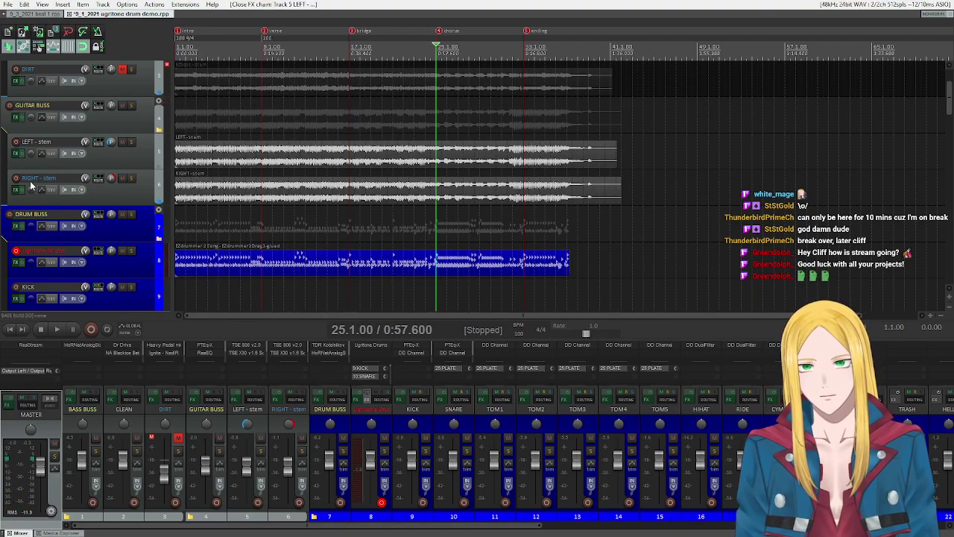
click(16, 154)
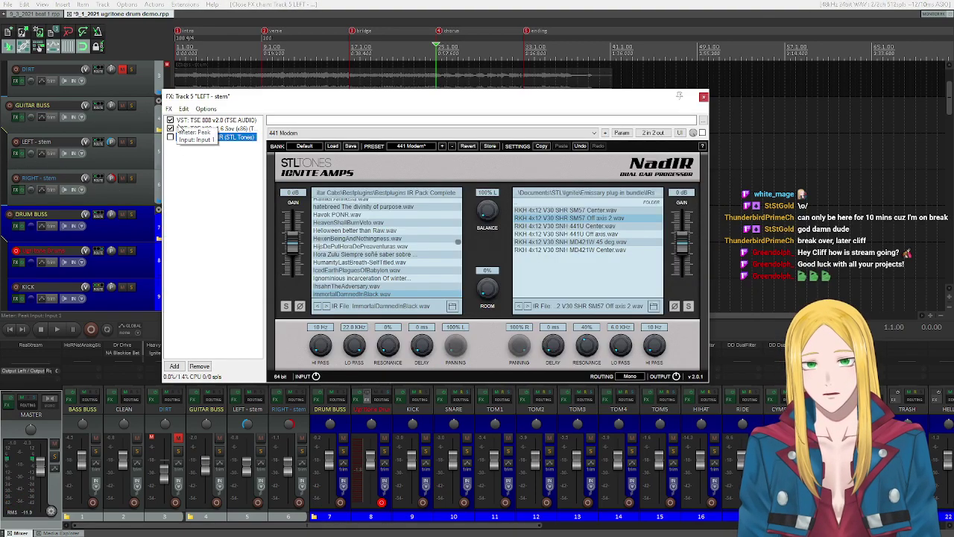
click(170, 138)
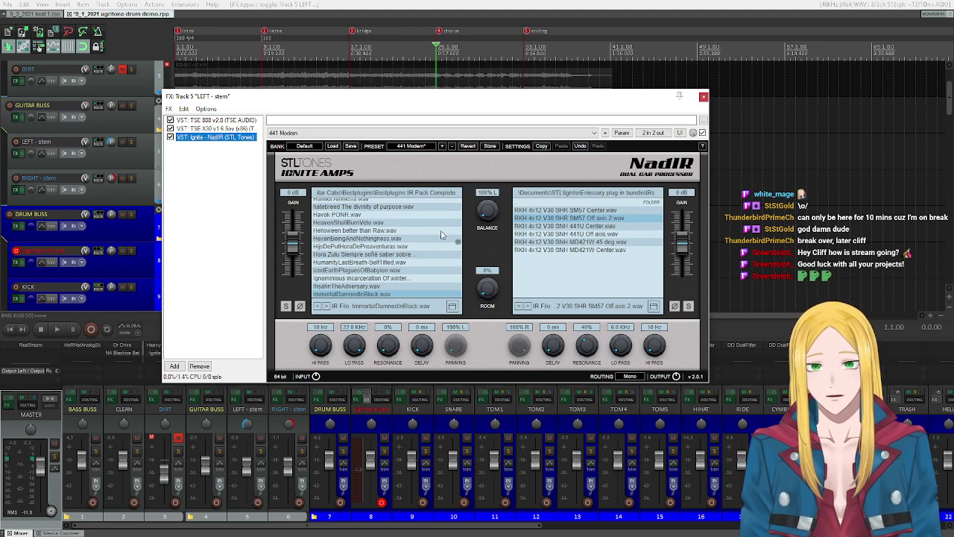
Step: Browse the Metallica classics IRs 2.1 folder inside Metallica GoldenclassicsIRs 2 for a cabinet impulse in NadIR's first slot
scroll(447, 252, up, 4)
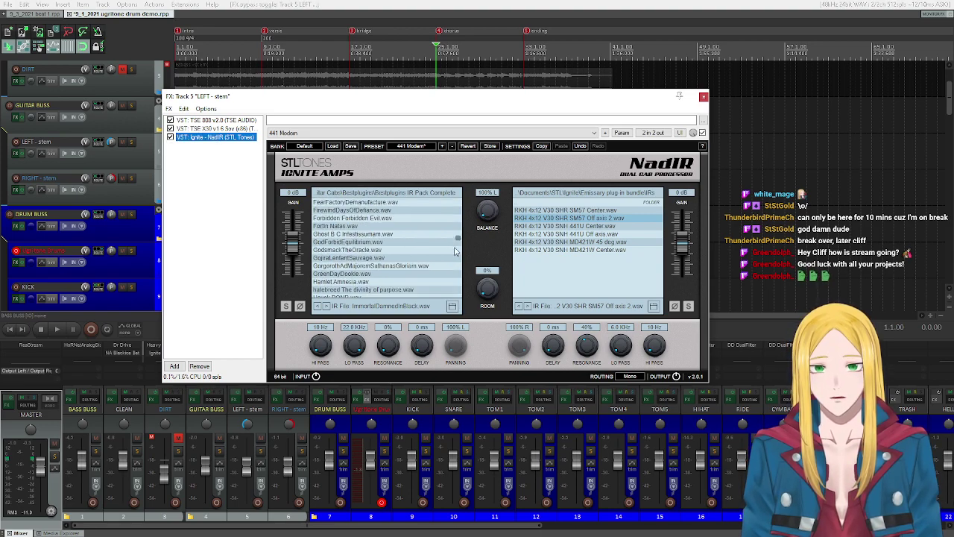
drag(457, 240, 450, 212)
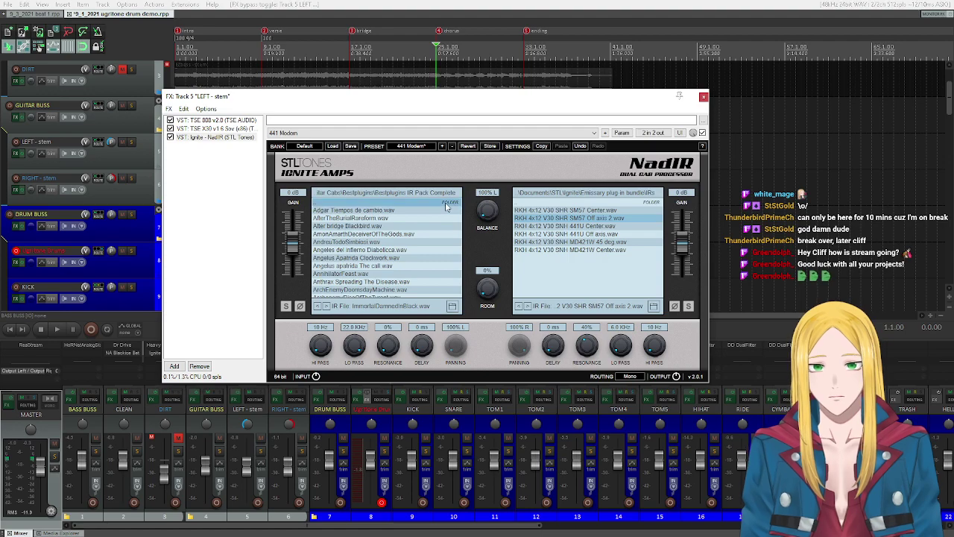
double_click(446, 204)
double_click(446, 205)
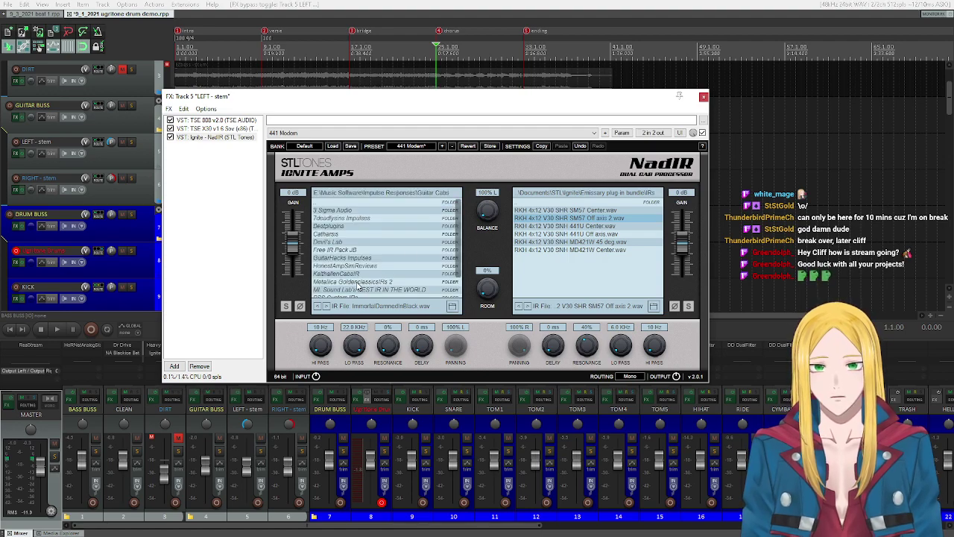
double_click(359, 286)
double_click(366, 217)
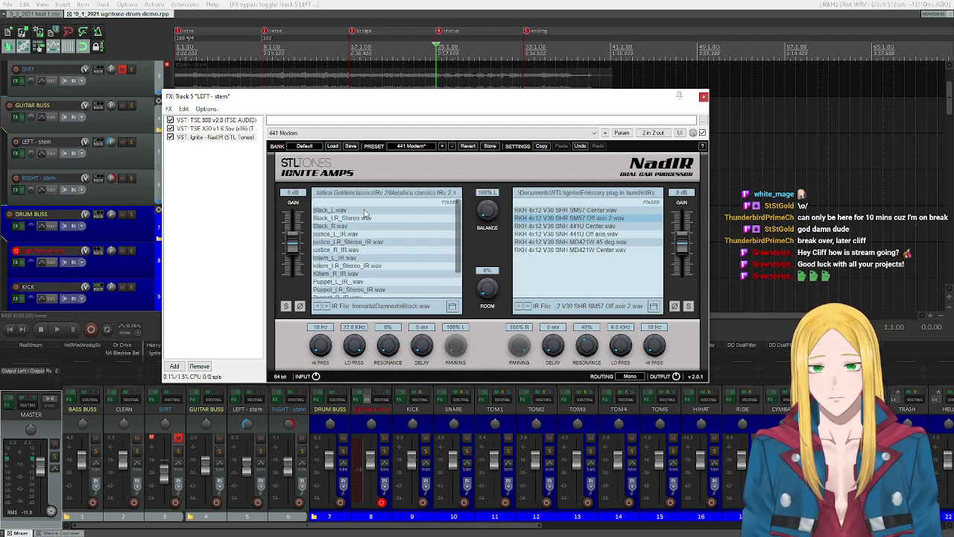
scroll(377, 260, down, 3)
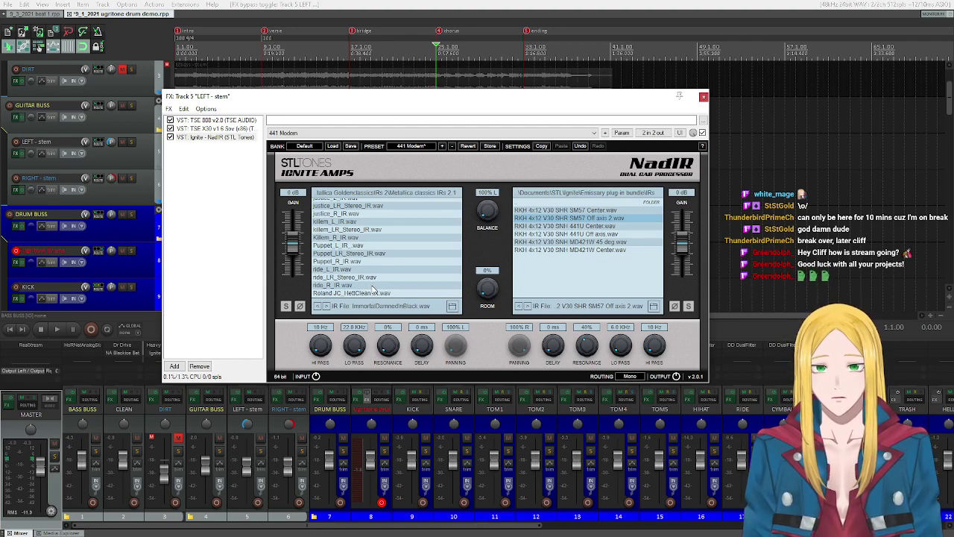
scroll(365, 270, up, 1)
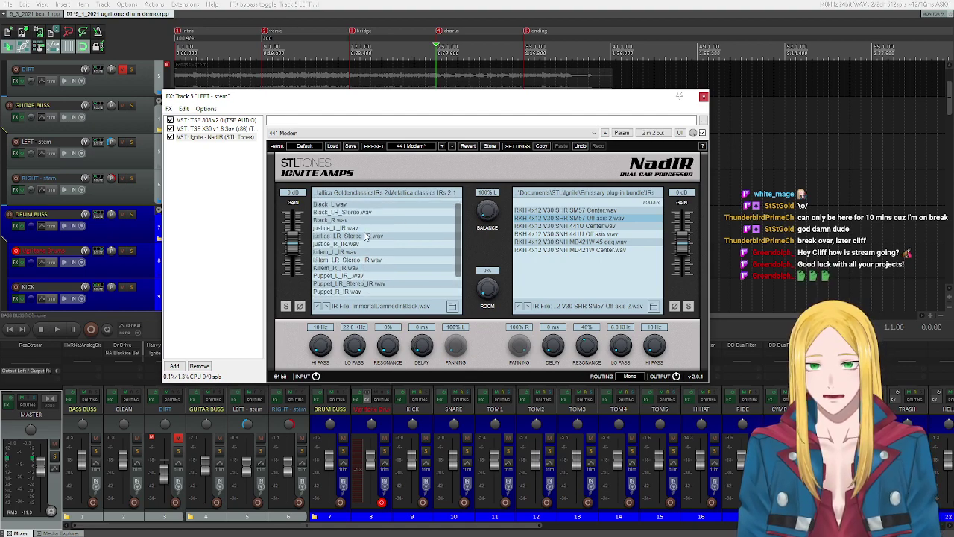
scroll(364, 237, down, 1)
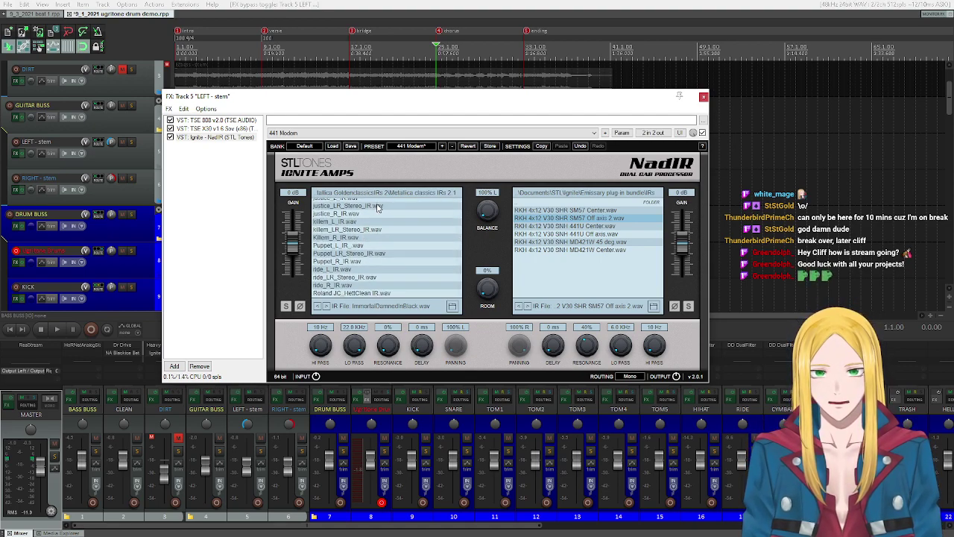
scroll(369, 272, up, 3)
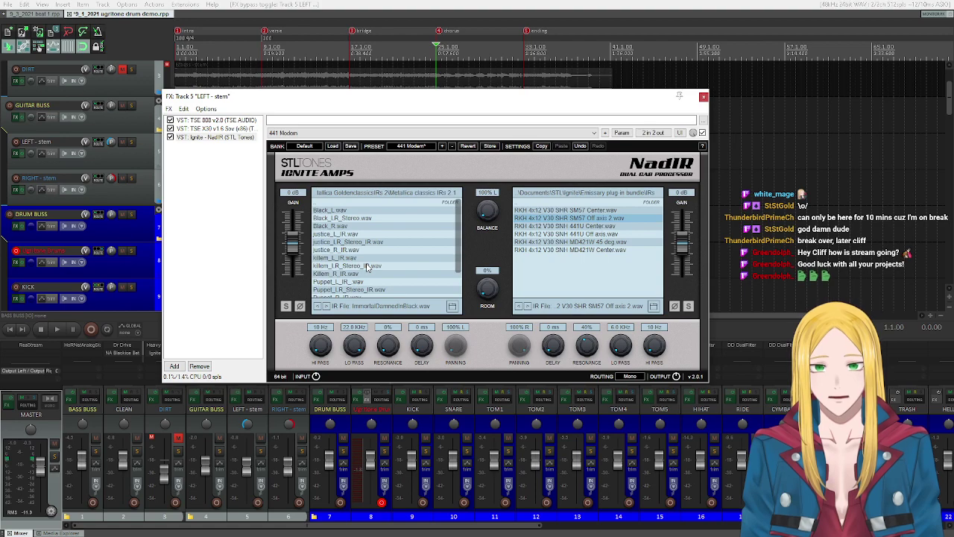
scroll(391, 233, down, 2)
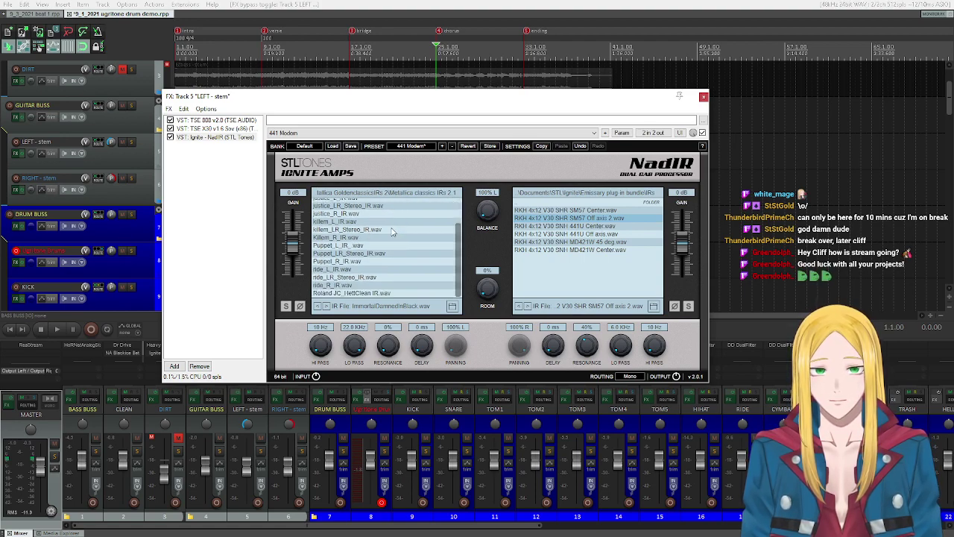
scroll(391, 233, down, 3)
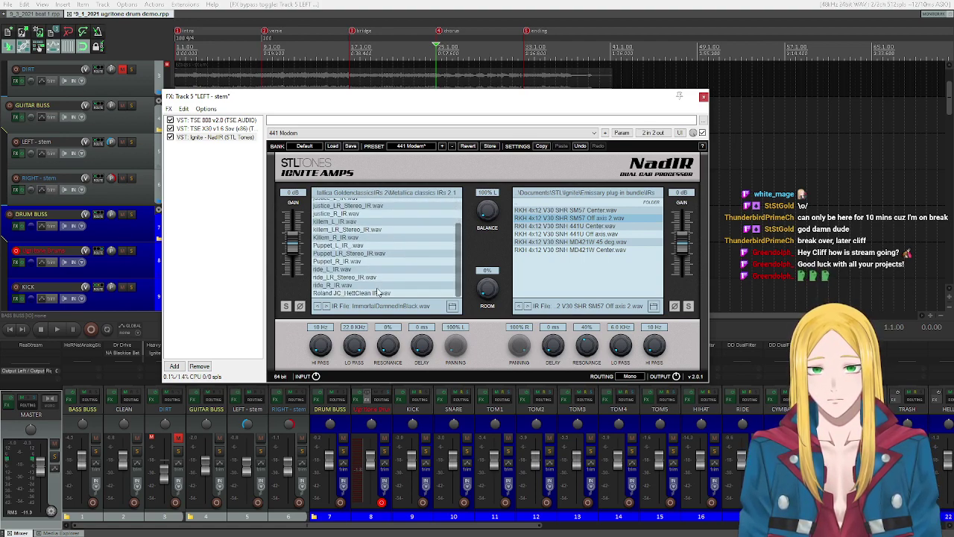
scroll(430, 246, up, 5)
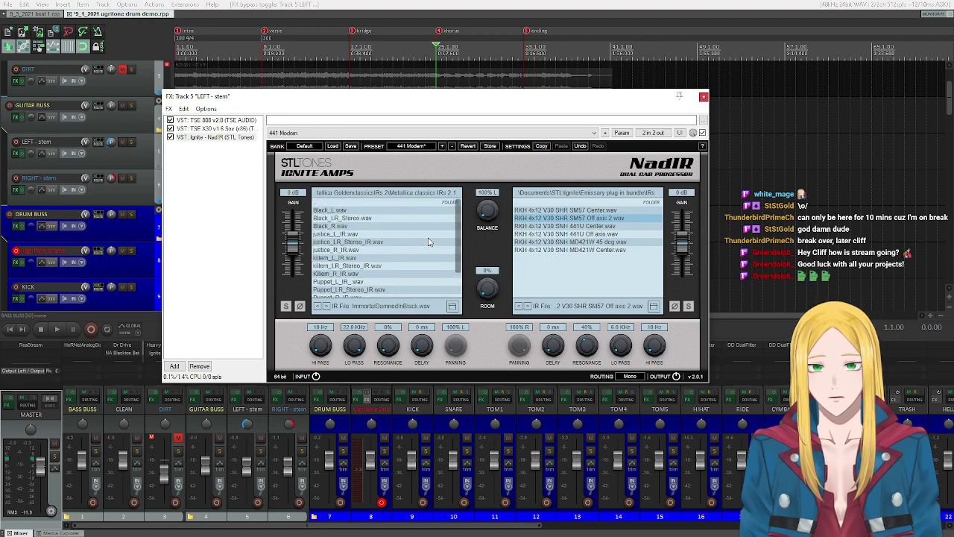
Step: Return to the Bestplugins IR Pack Complete folder and load MesaBoogieMarkIIC.wav as the LEFT - stem track's first cabinet impulse
click(448, 202)
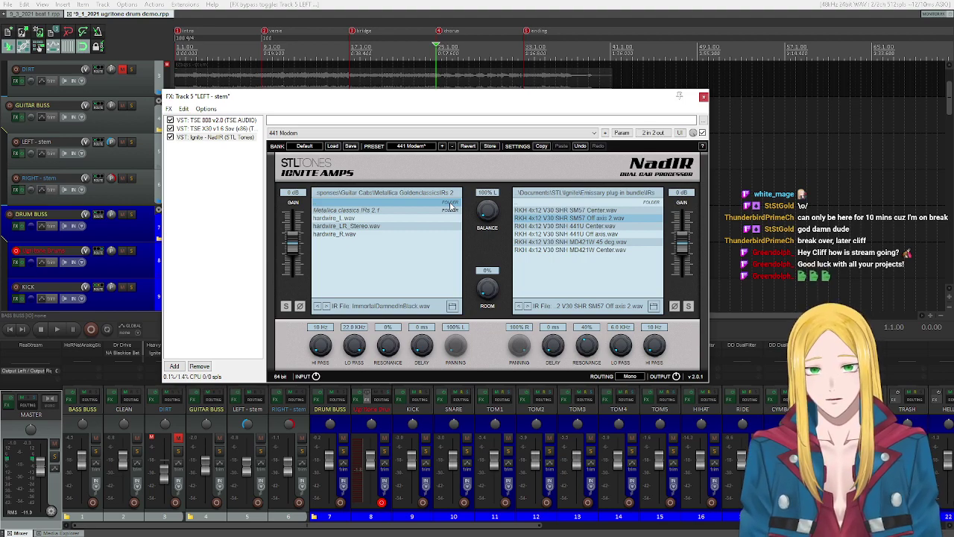
click(450, 206)
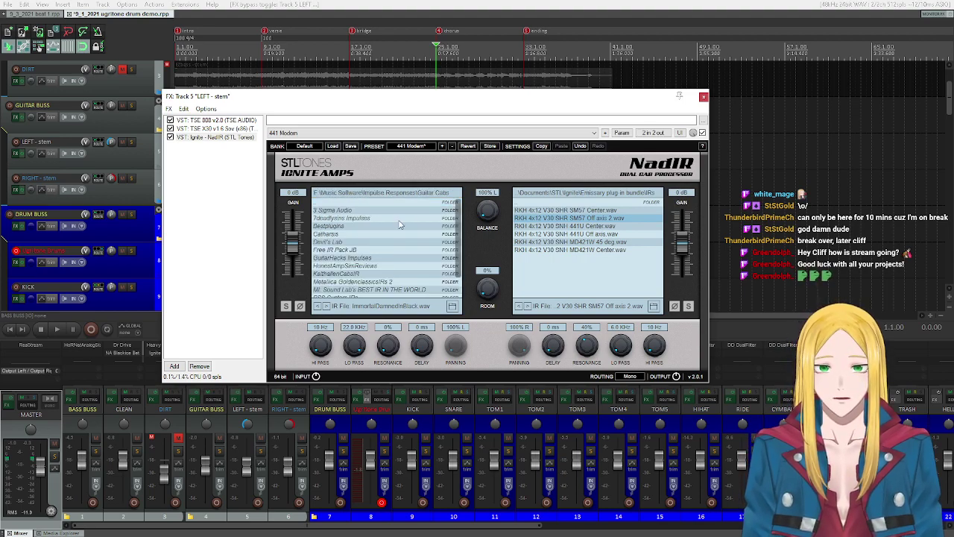
double_click(341, 227)
double_click(351, 209)
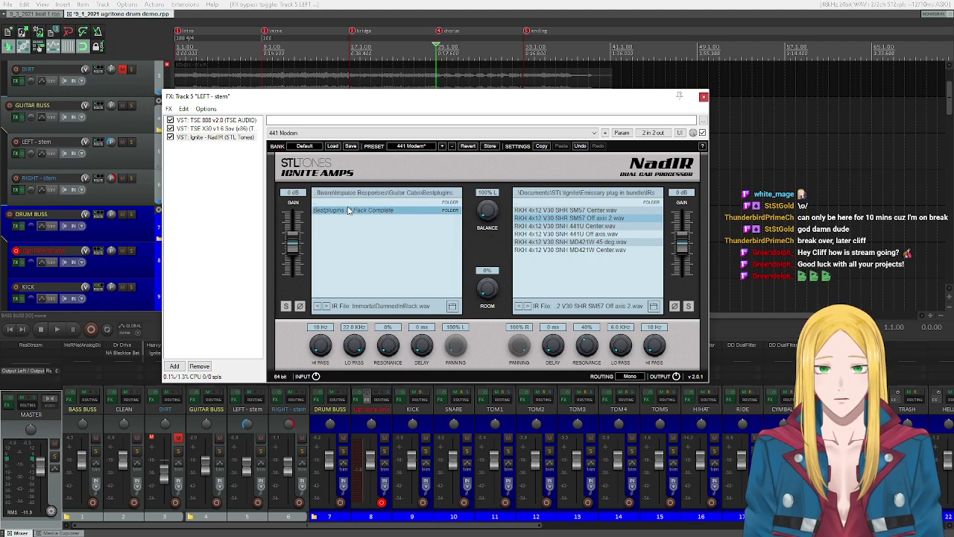
drag(458, 243, 459, 254)
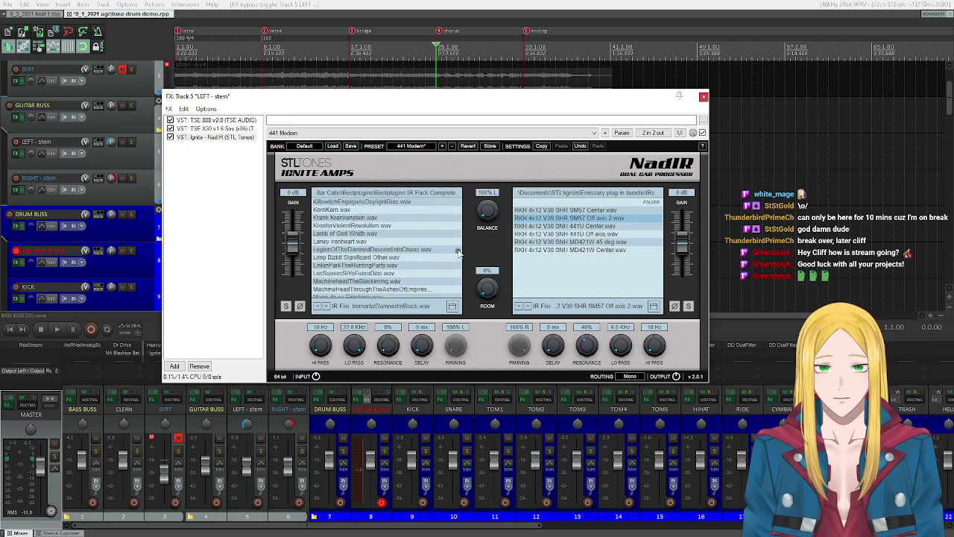
scroll(397, 253, down, 6)
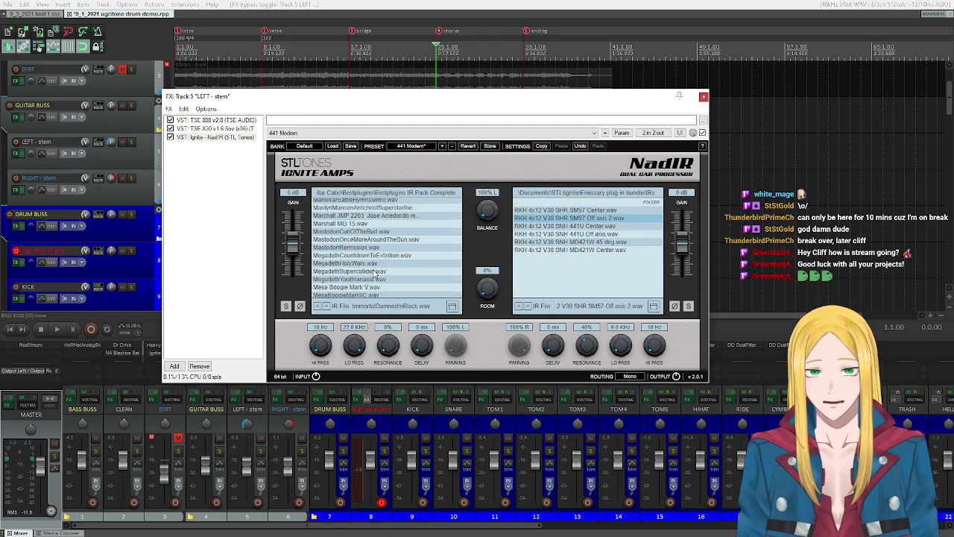
scroll(375, 274, down, 1)
scroll(388, 225, up, 3)
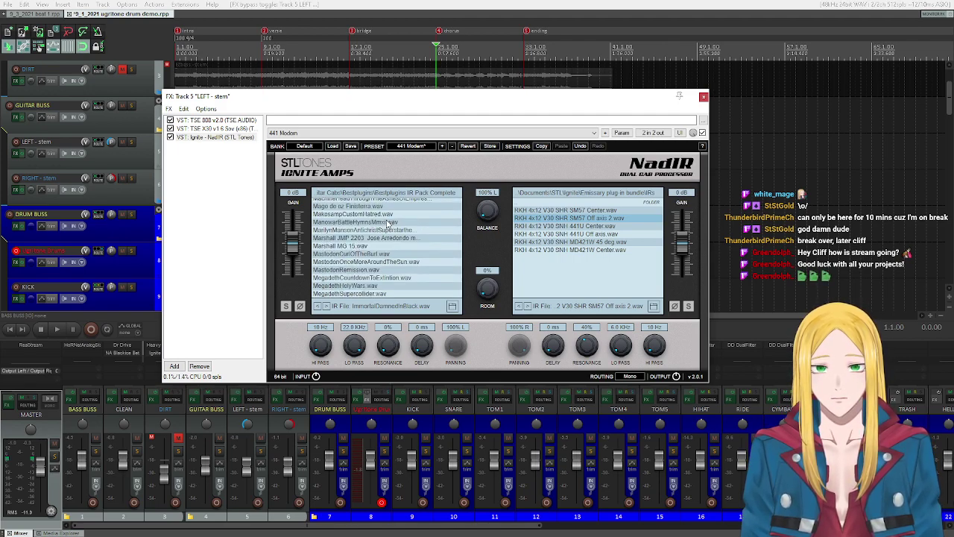
scroll(371, 274, down, 4)
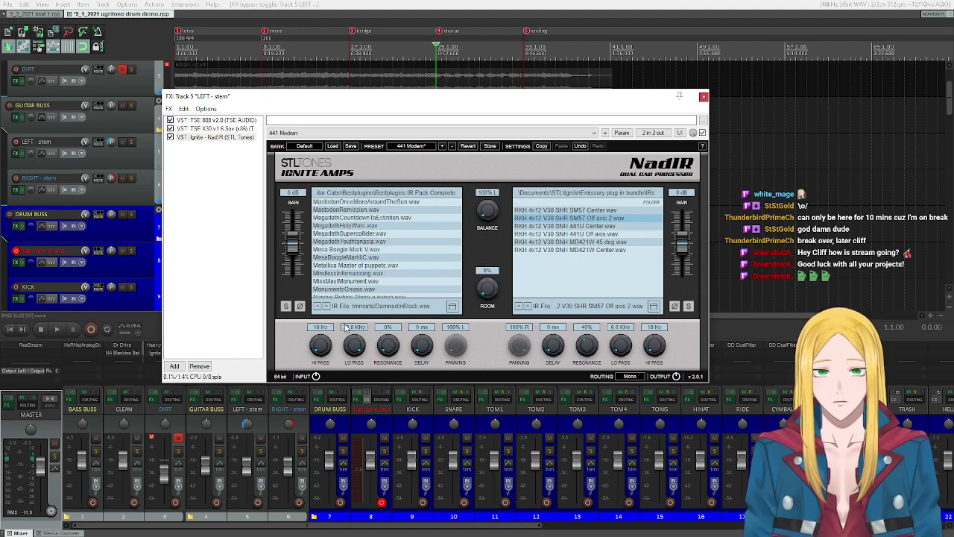
click(351, 258)
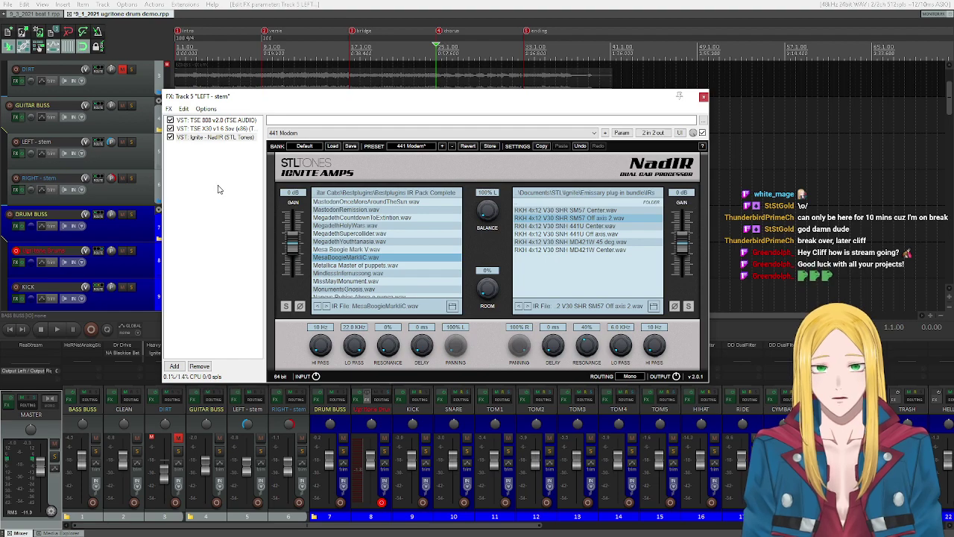
Step: Replace the RIGHT - stem track's FX chain with a copy of the LEFT - stem track's three plug-ins, and close the FX window
drag(230, 186, 212, 118)
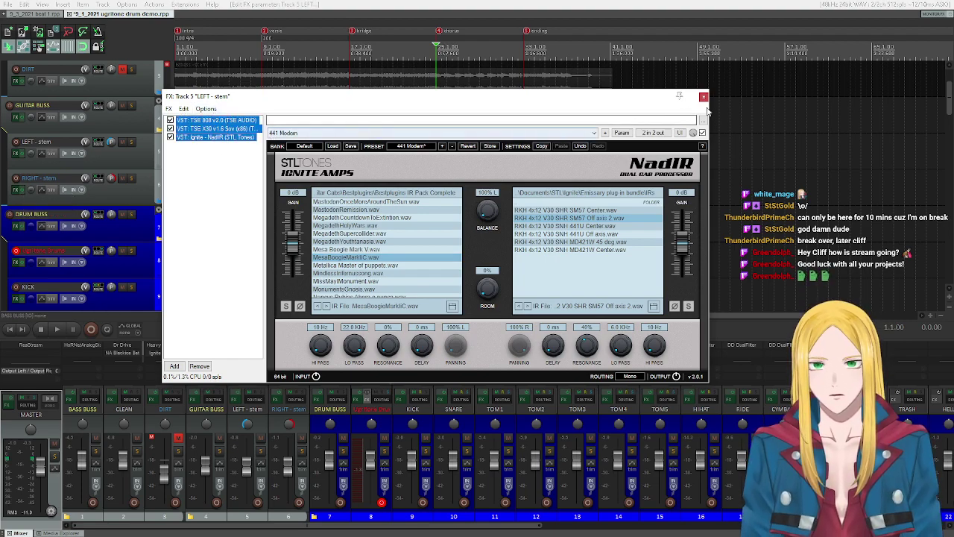
key(Escape)
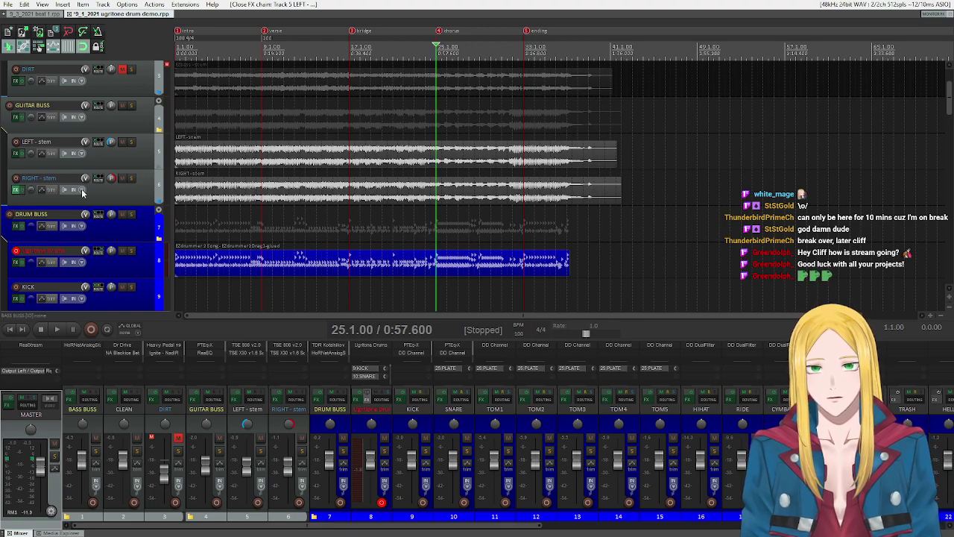
click(15, 189)
drag(282, 207, 255, 100)
click(250, 346)
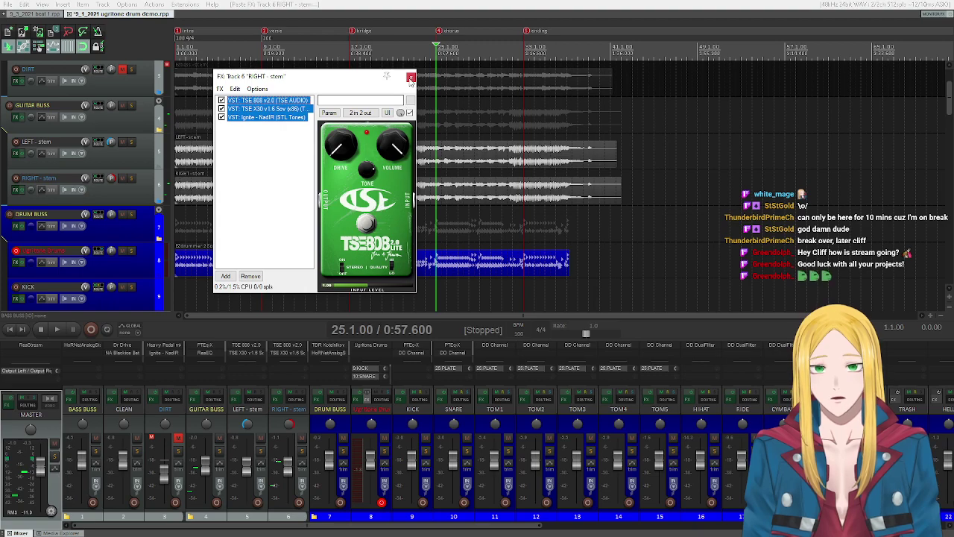
click(410, 76)
click(408, 77)
Step: Play the song from the start, adjust the GUITAR BUSS volume and unmute the DIRT bass track
click(8, 329)
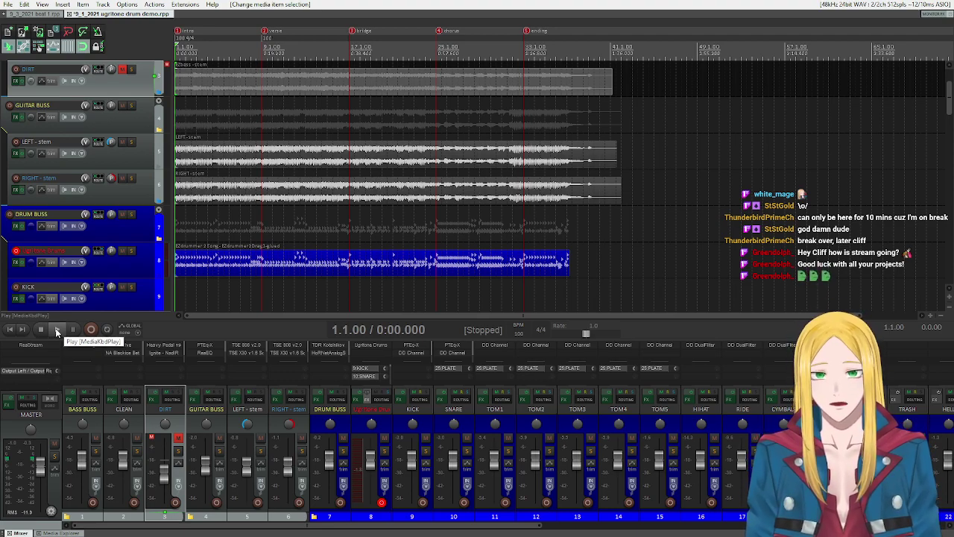
click(56, 330)
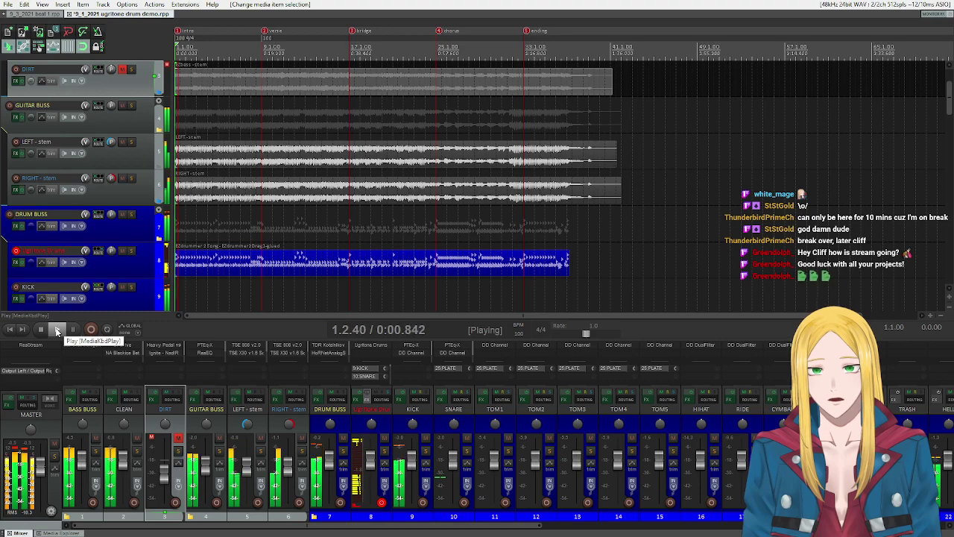
double_click(209, 484)
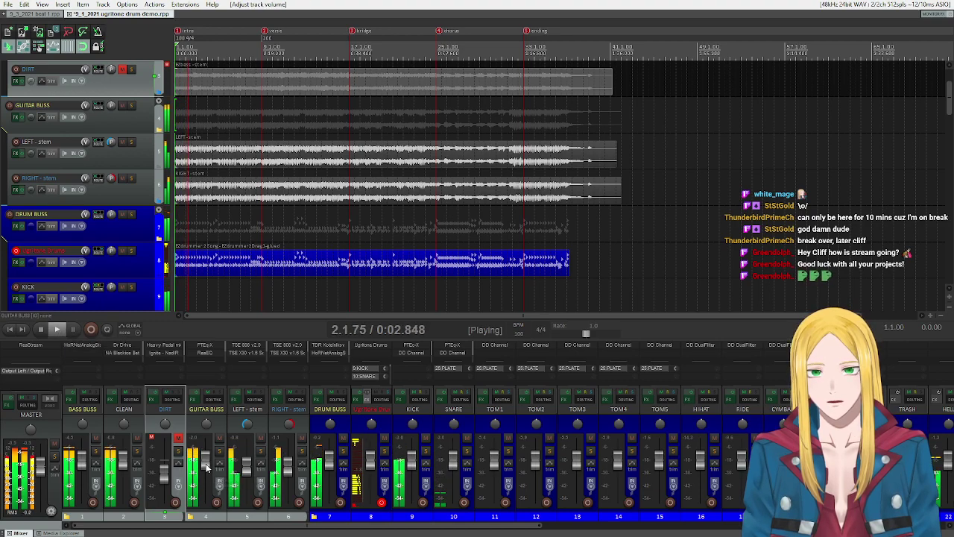
click(151, 436)
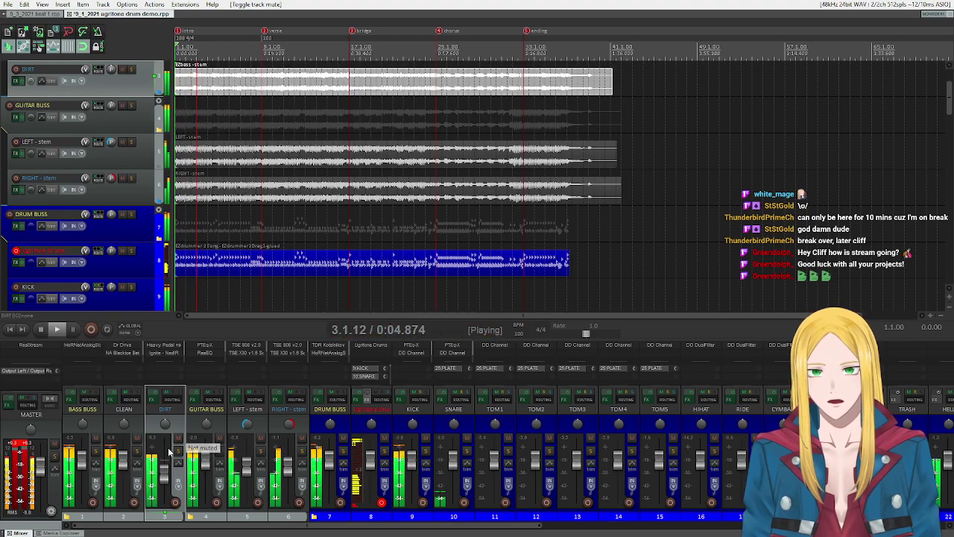
Step: Balance the mix during playback by lowering the BASS BUSS, raising the SNARE and GUITAR BUSS and adjusting the master volume, and stop playback
drag(83, 457, 82, 464)
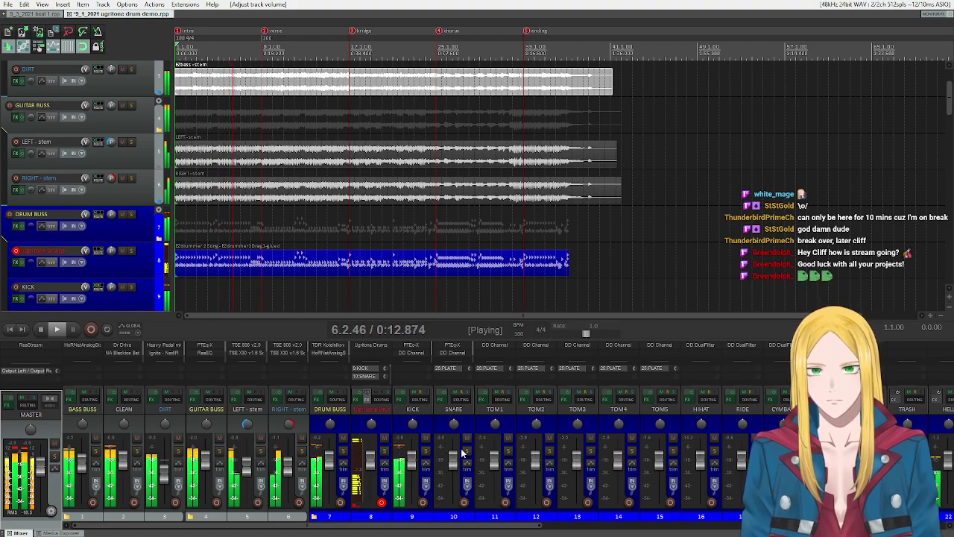
drag(453, 458, 452, 456)
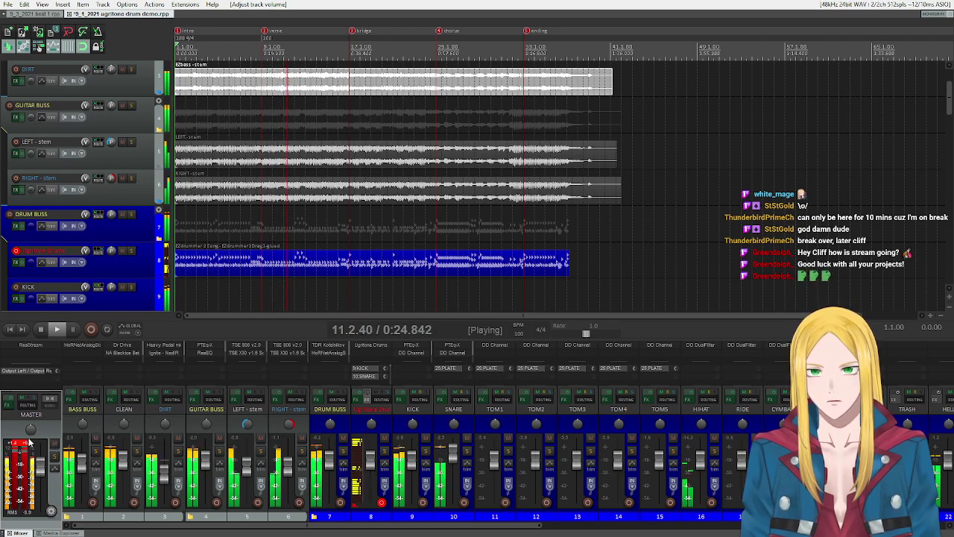
mouse_move(39, 454)
mouse_down()
mouse_move(38, 468)
mouse_move(36, 445)
mouse_up()
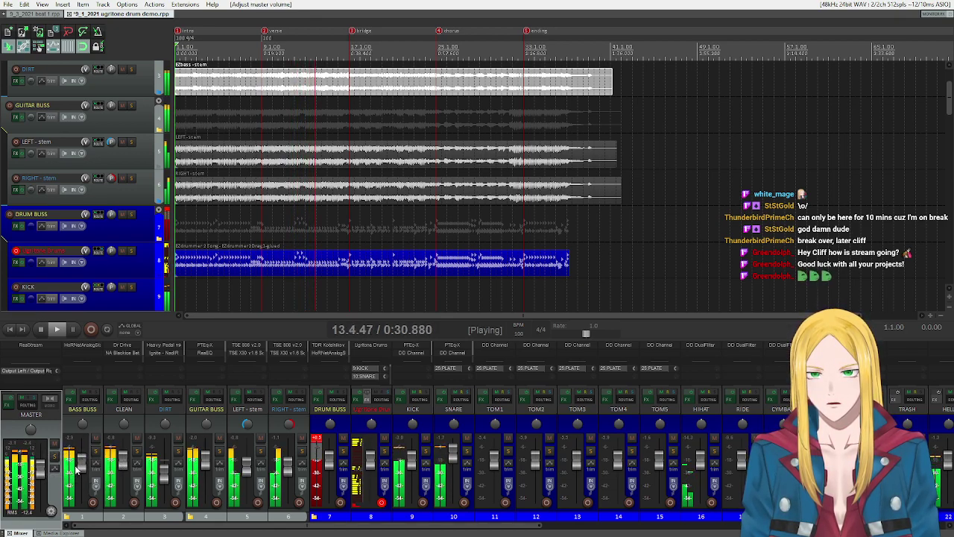
mouse_move(81, 470)
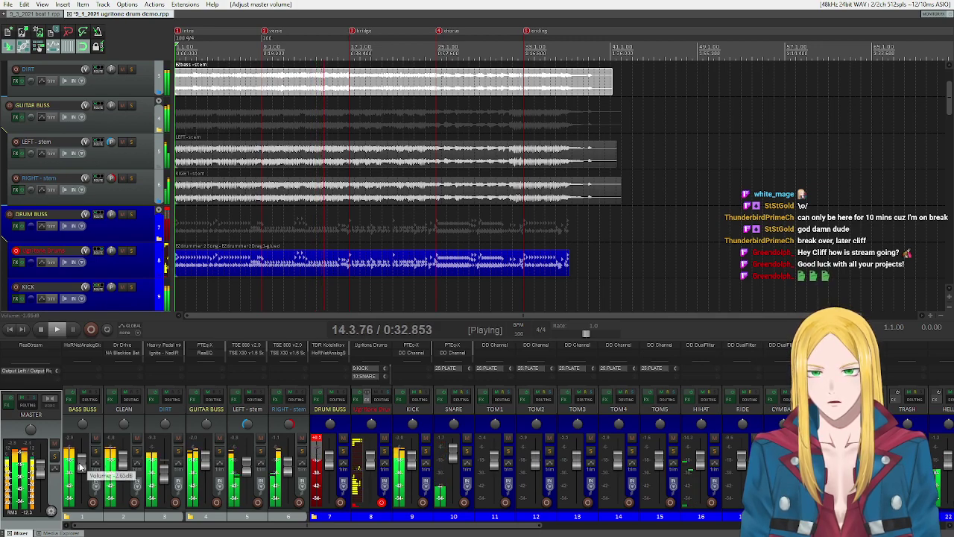
scroll(81, 469, up, 3)
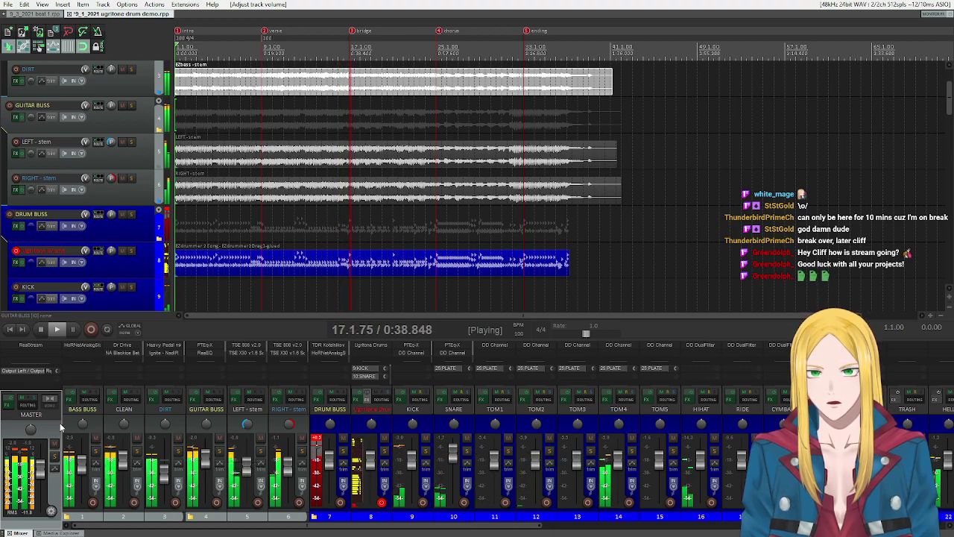
click(40, 330)
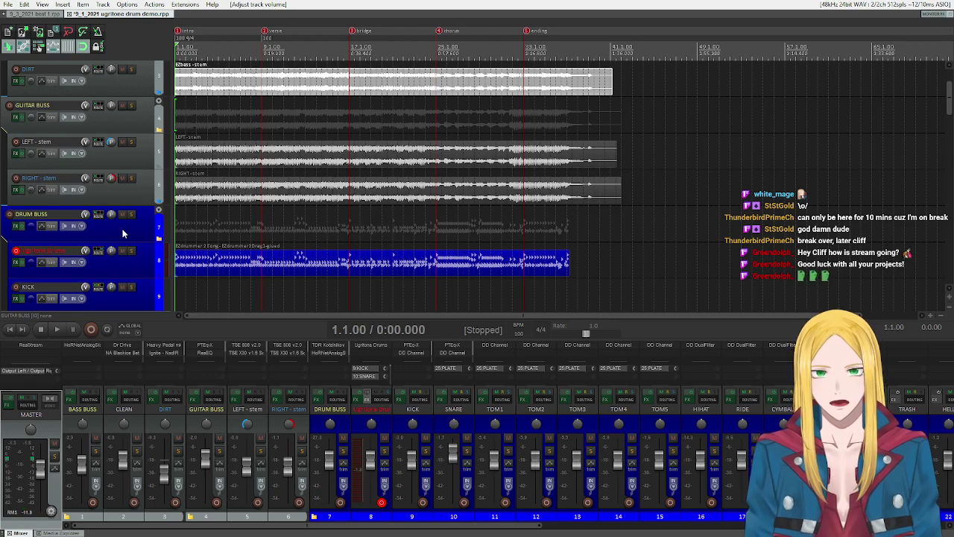
Step: Open the Ugritone Drums plug-in window and audition the St. Ranger kit's snare
scroll(121, 231, down, 2)
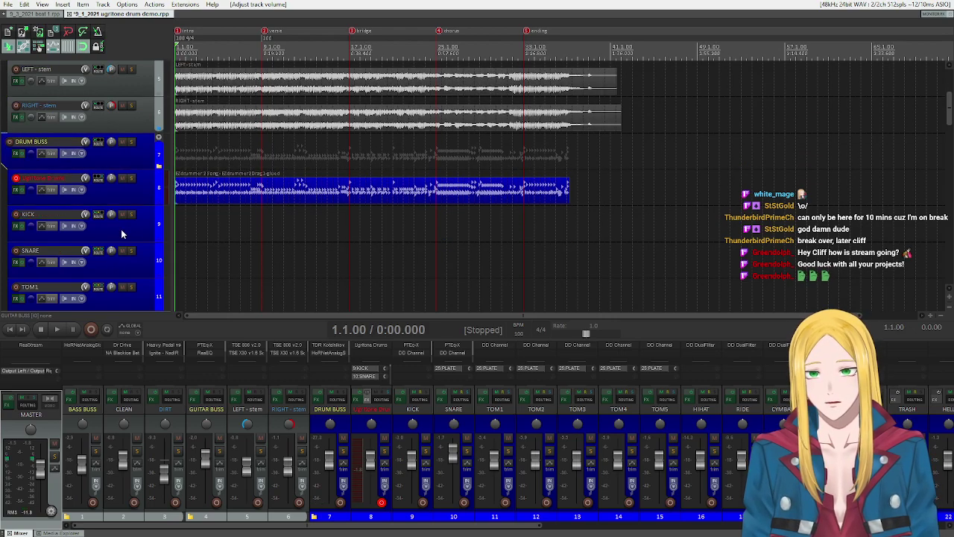
click(14, 191)
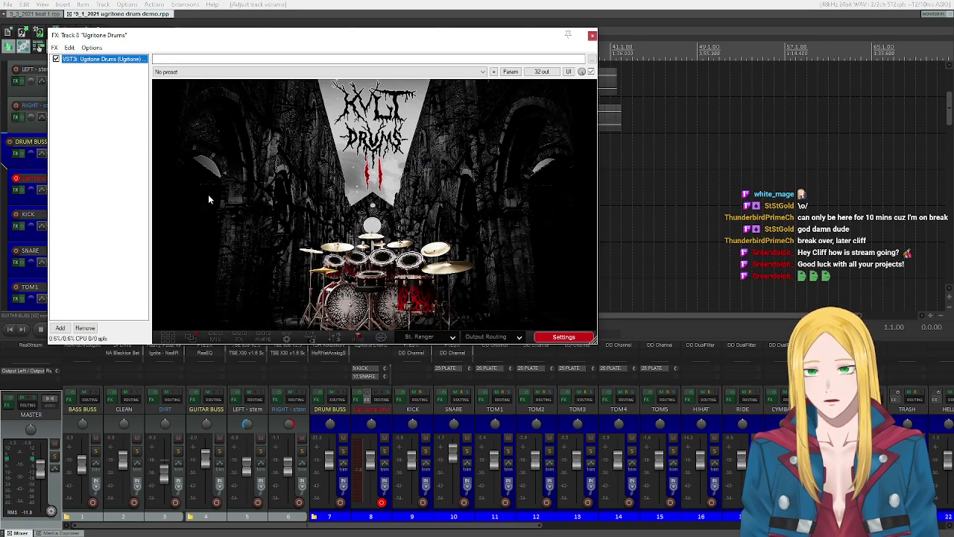
click(378, 287)
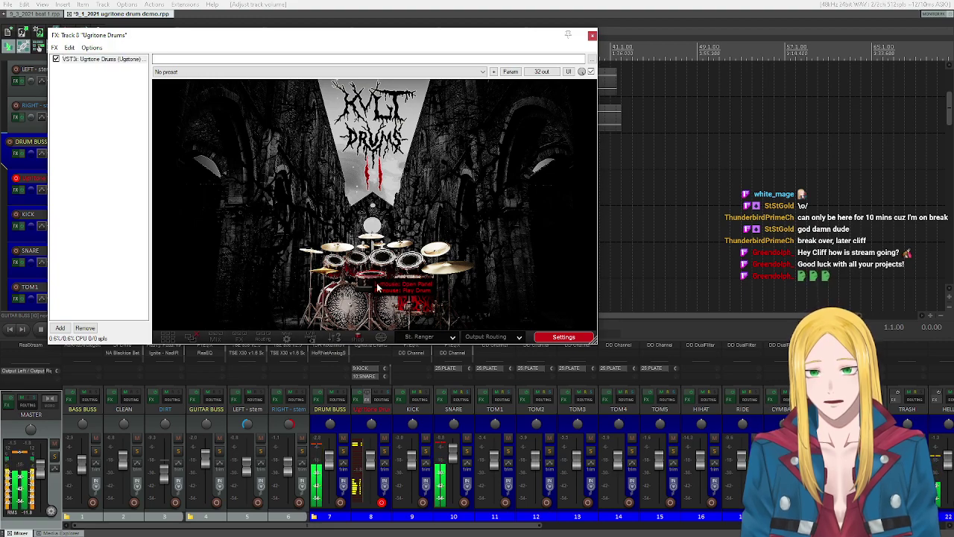
Step: Lower the SNARE volume, load the Norwegian Chicken Shack kit from KVLT Drums II, and close the plug-in window
click(457, 438)
click(436, 337)
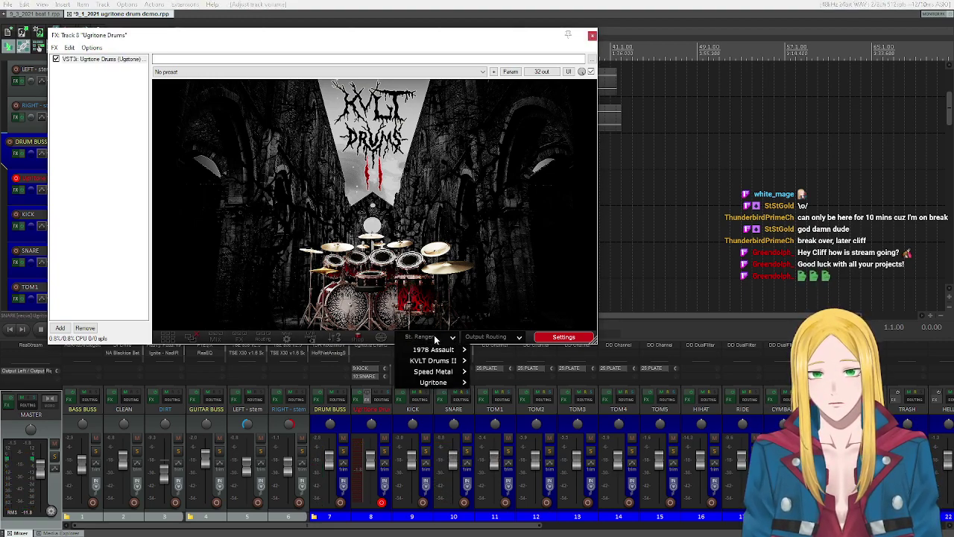
mouse_move(434, 372)
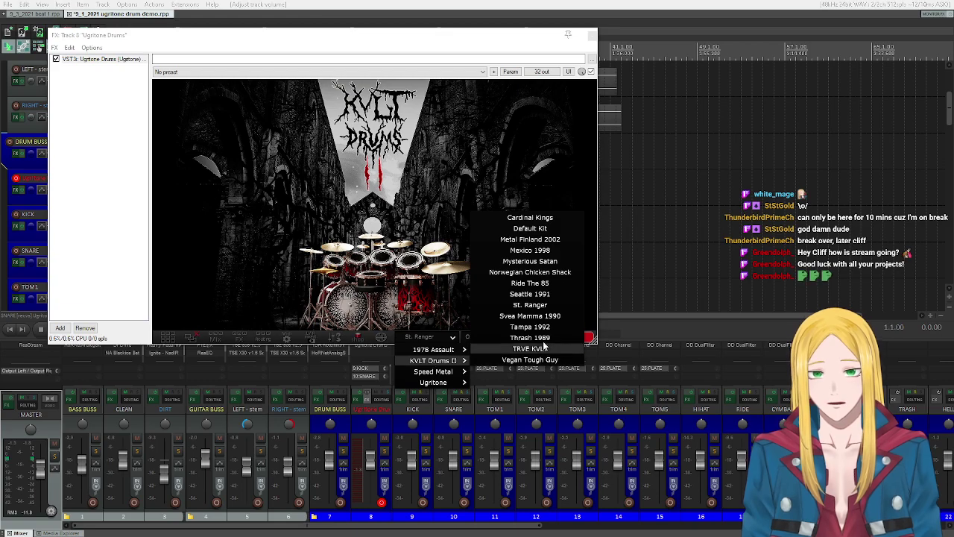
click(563, 281)
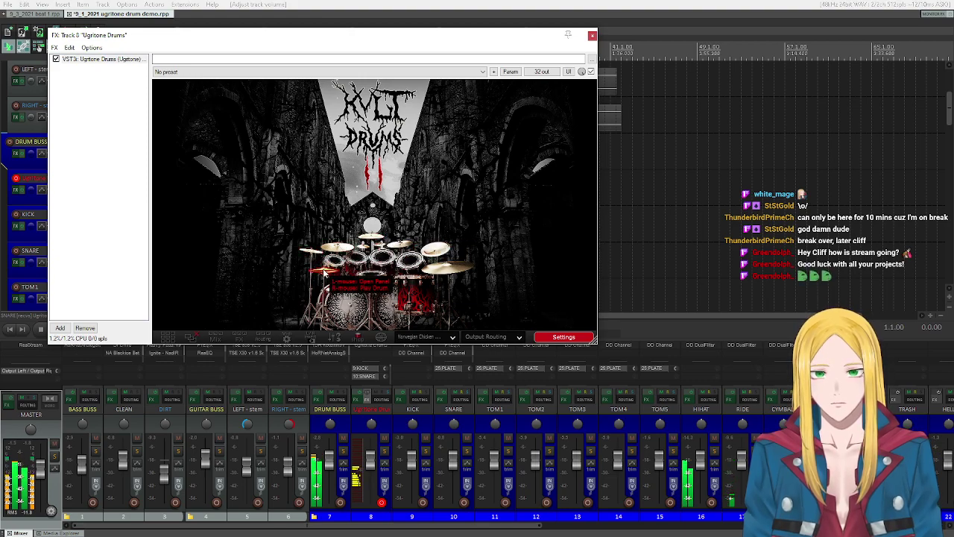
click(589, 35)
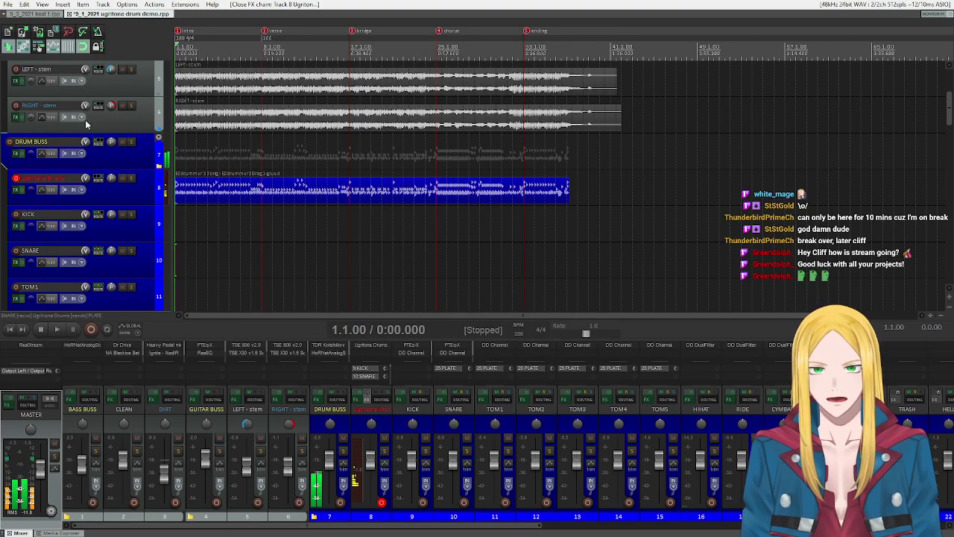
Step: Load NodtyrLandOfChaos.wav as the first cabinet impulse in the LEFT - stem track's NadIR plug-in
scroll(95, 195, up, 1)
scroll(95, 195, up, 2)
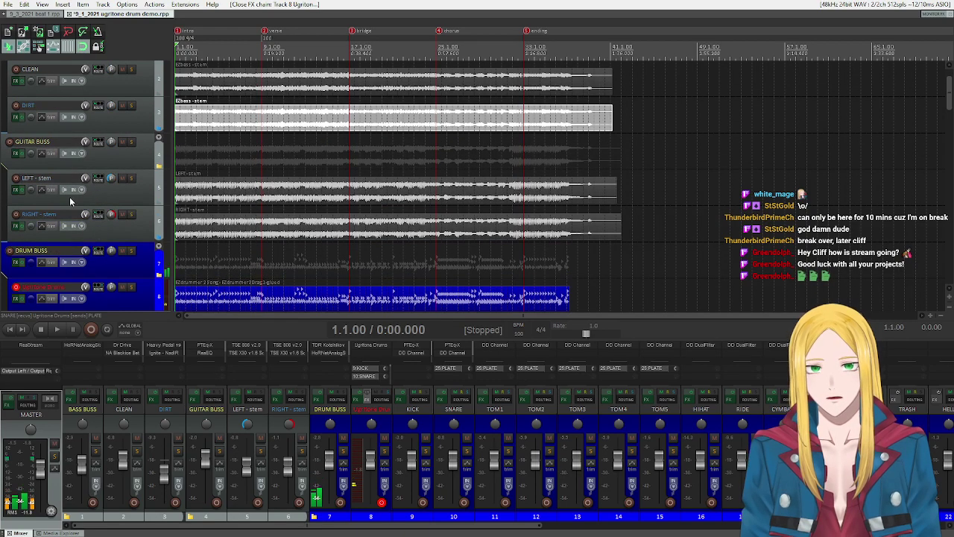
key(shift+f)
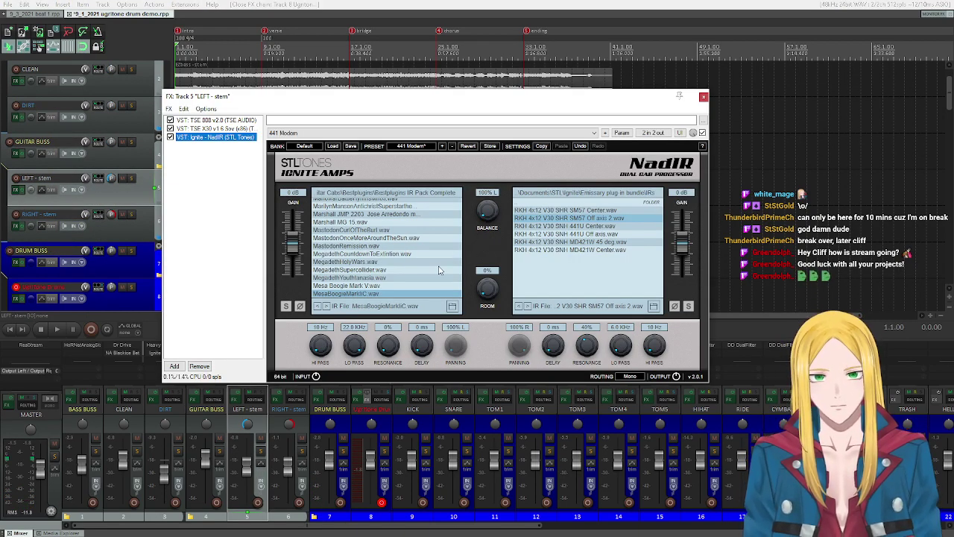
scroll(391, 221, down, 5)
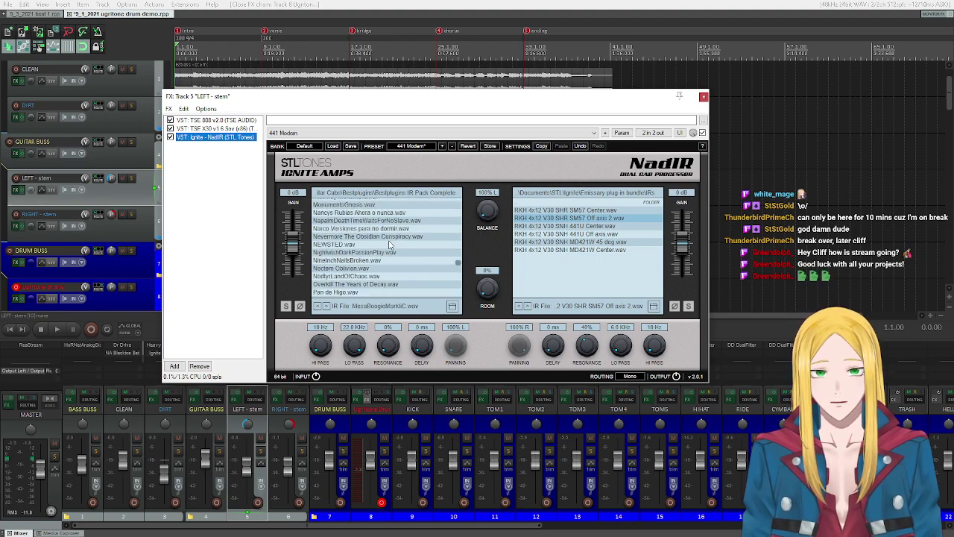
scroll(384, 253, down, 2)
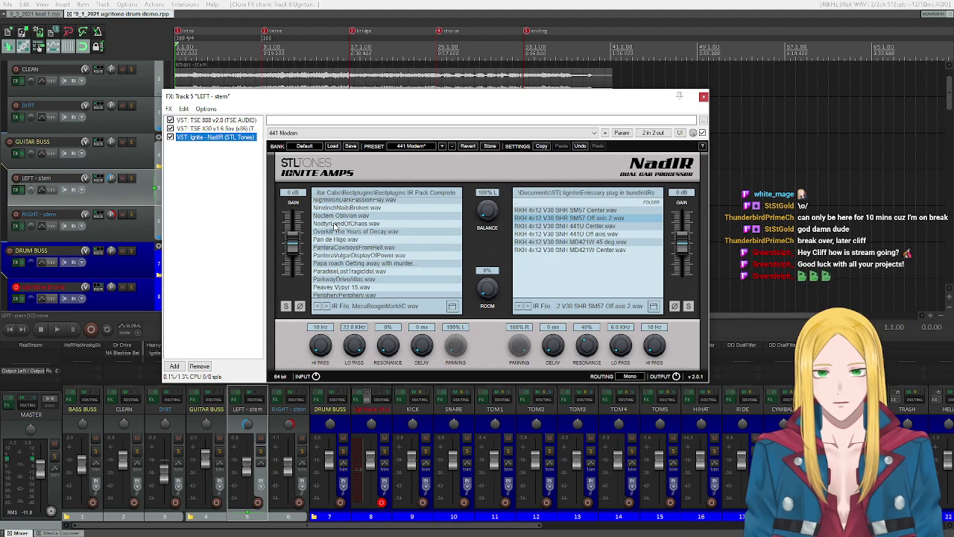
click(334, 225)
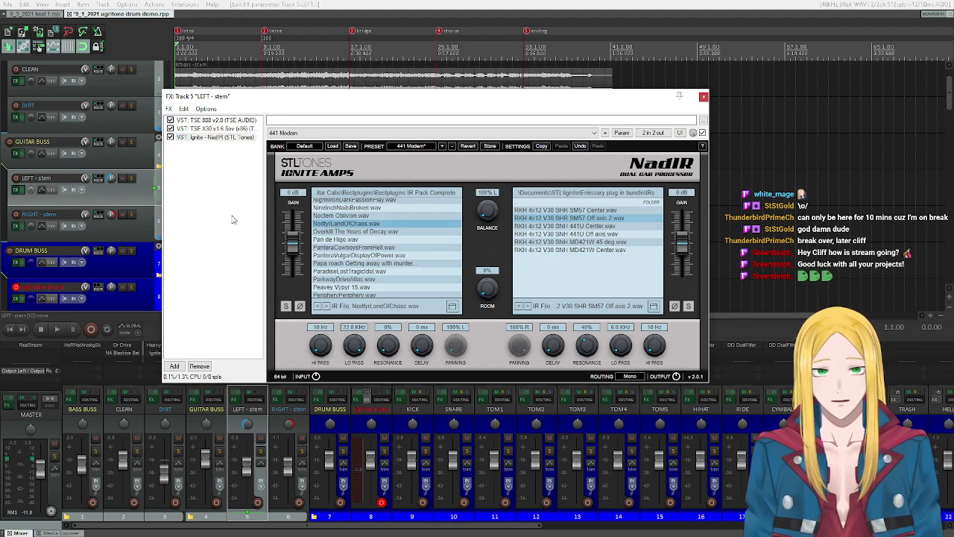
Step: Replace the RIGHT - stem track's plug-ins with a copy of the LEFT - stem track's updated FX chain, and close the FX window
drag(232, 219, 225, 99)
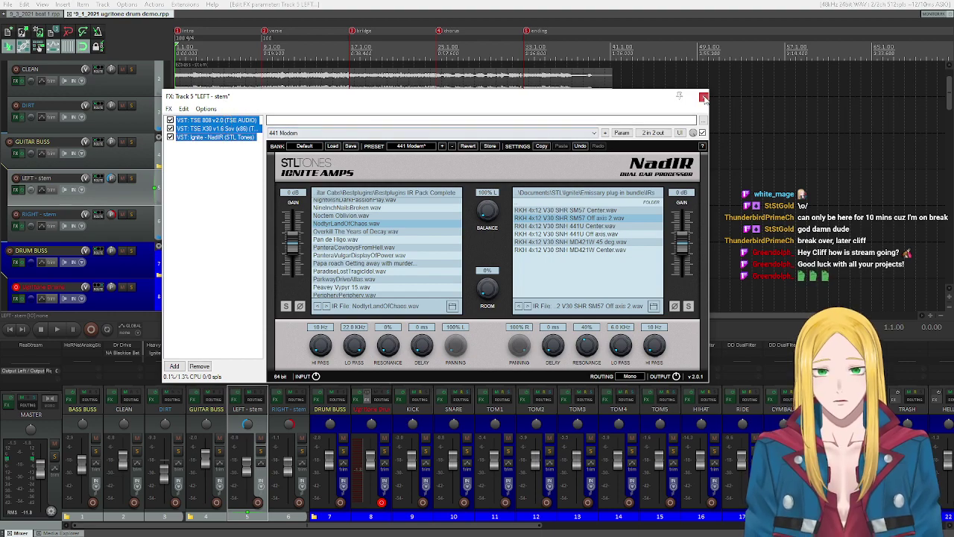
click(703, 96)
click(16, 226)
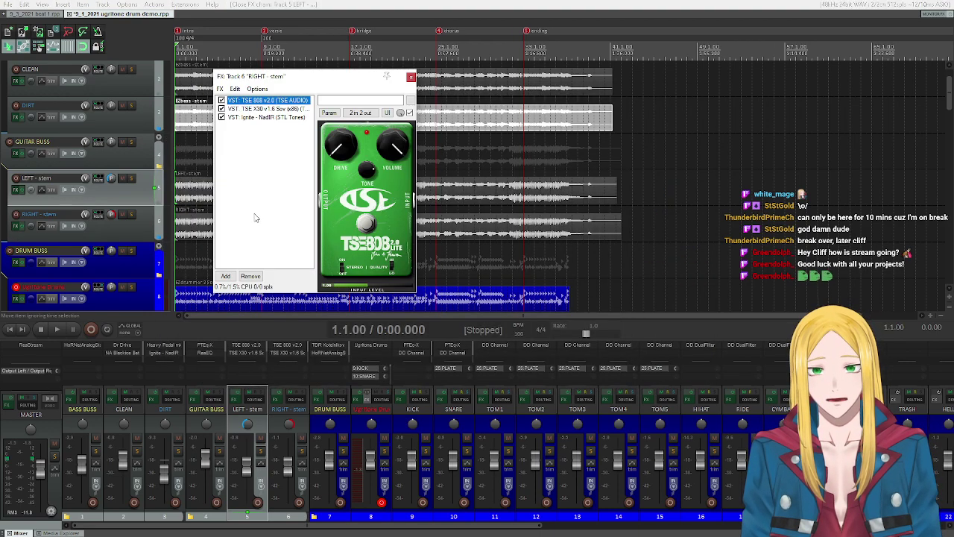
drag(253, 197, 237, 97)
click(250, 276)
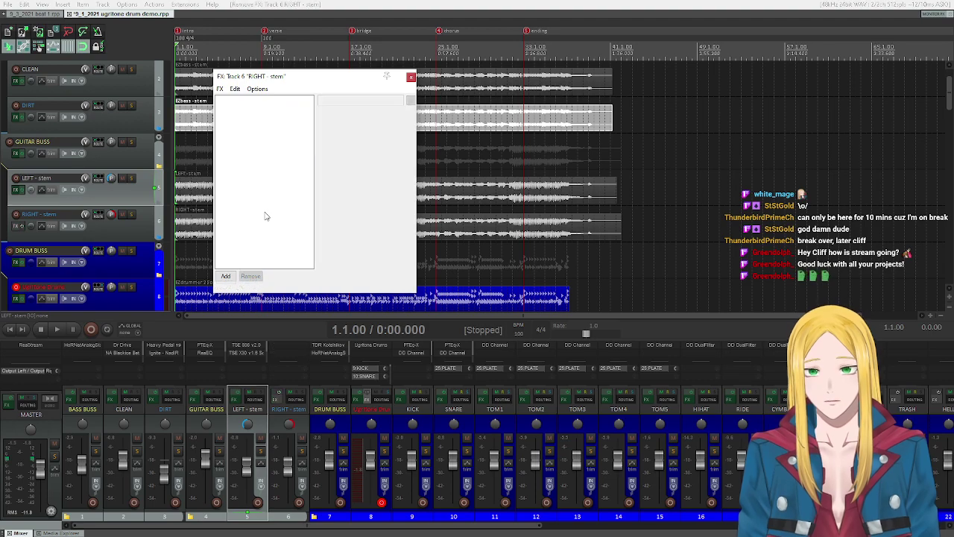
key(ctrl+v)
click(411, 78)
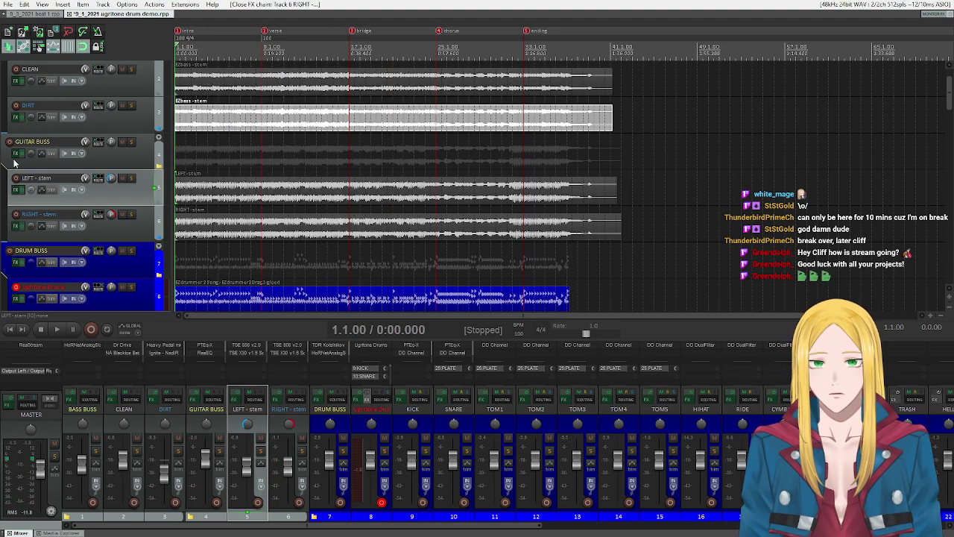
Step: Play the song from the start, lower the GUITAR BUSS volume slightly during playback, and stop
scroll(136, 223, down, 4)
scroll(137, 223, up, 2)
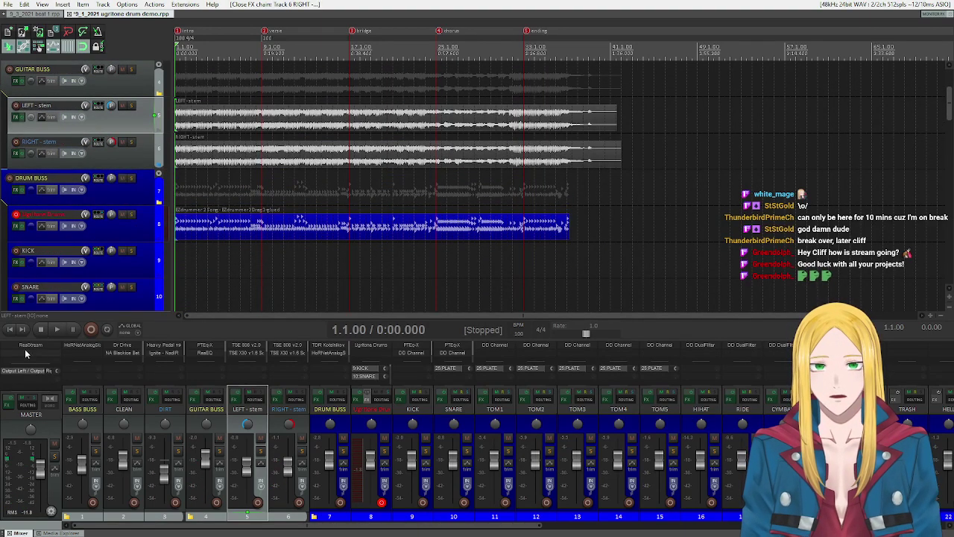
click(58, 329)
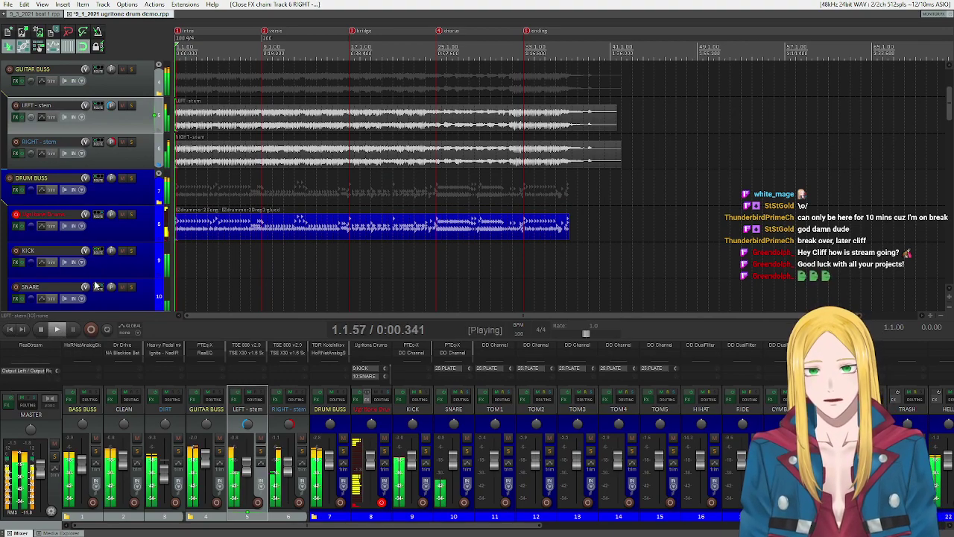
mouse_move(205, 467)
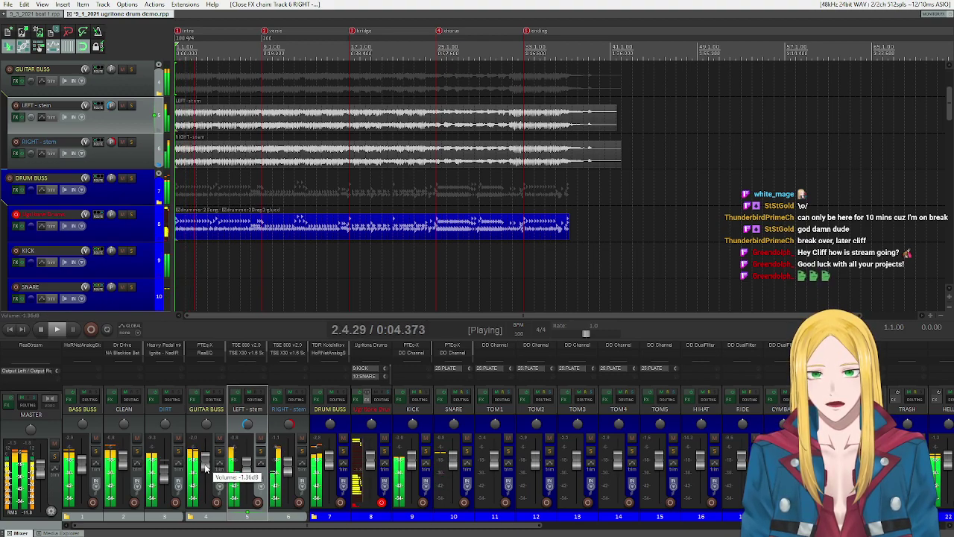
click(206, 466)
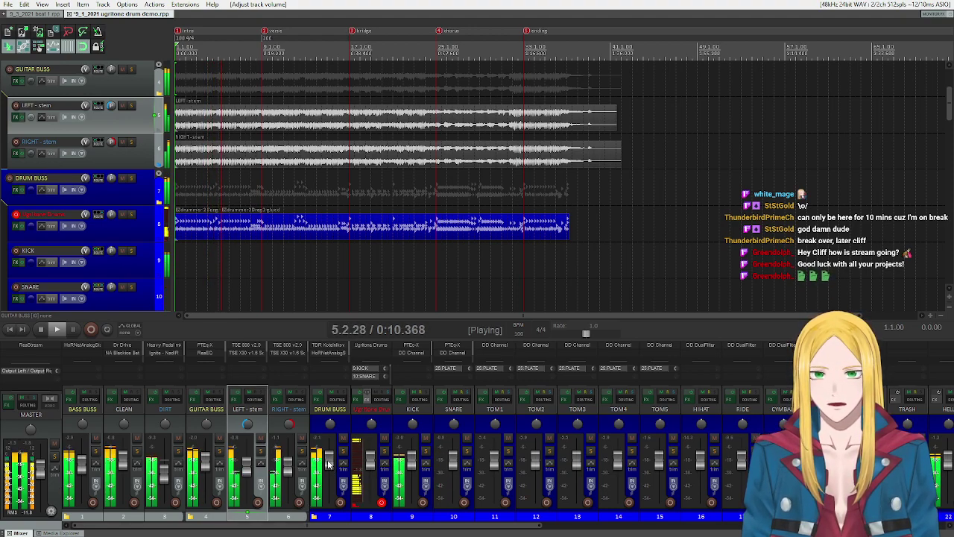
mouse_move(328, 462)
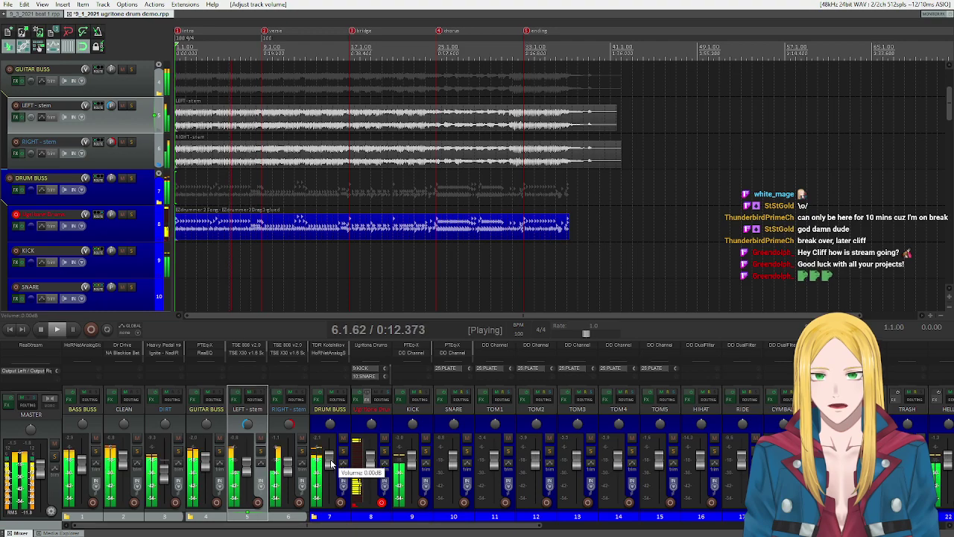
mouse_move(42, 468)
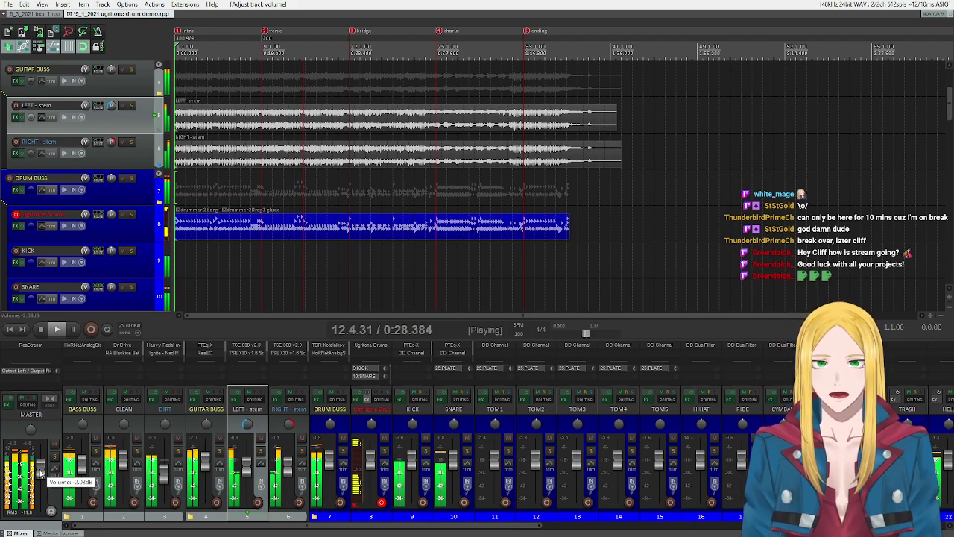
click(41, 330)
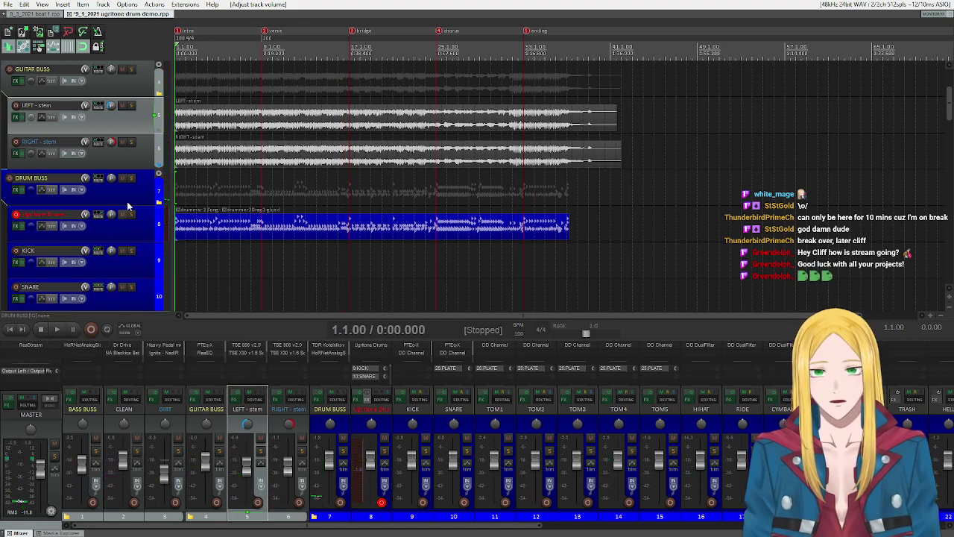
Step: Reopen the Ugritone Drums plug-in and load the 1978Default kit from 1978 Assault
click(22, 228)
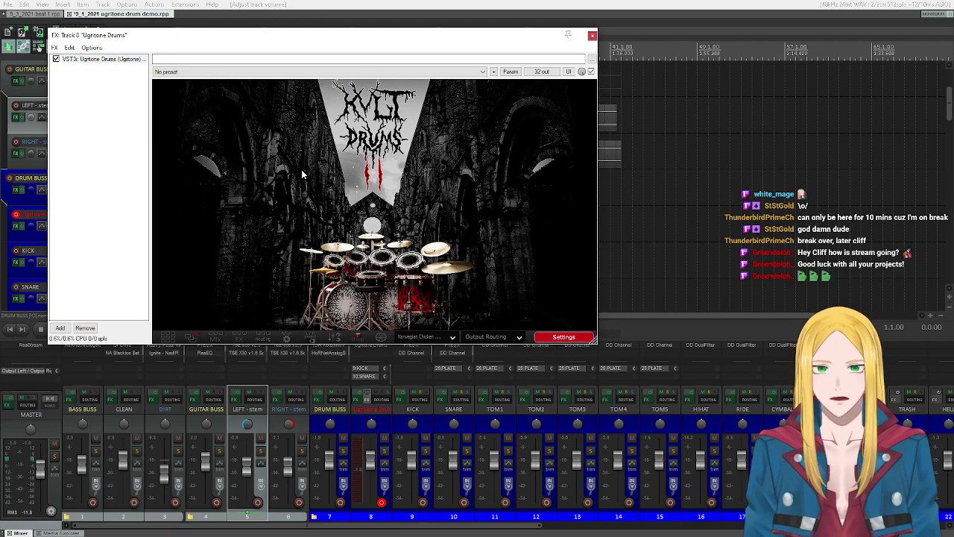
click(436, 339)
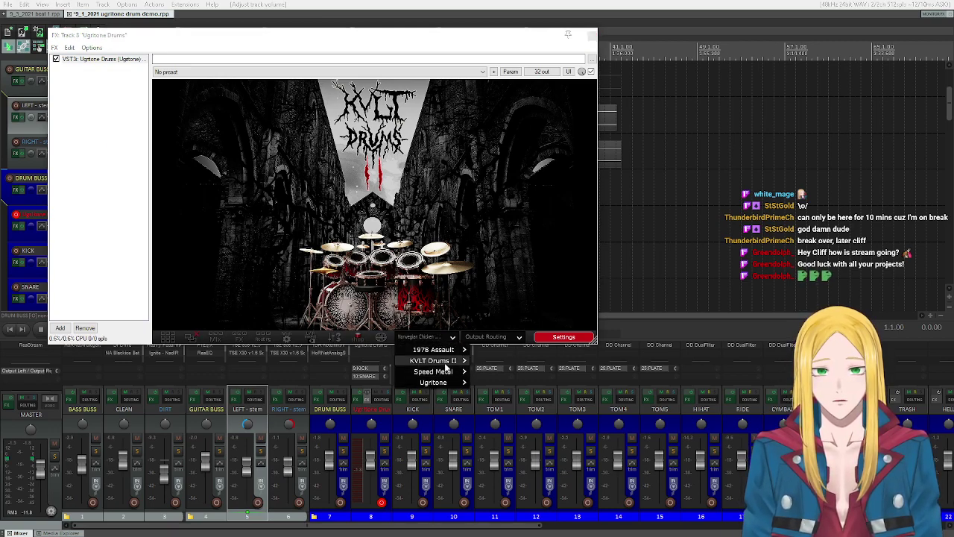
mouse_move(446, 362)
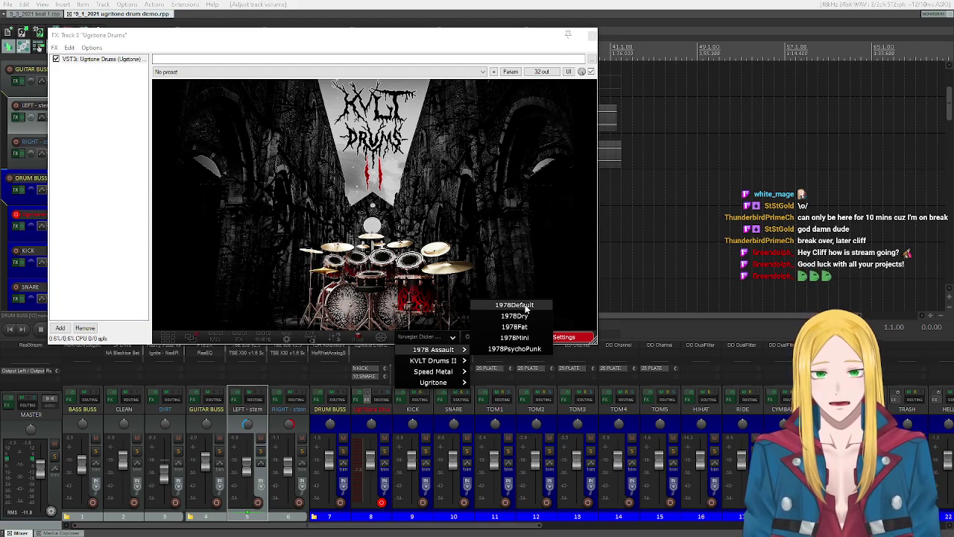
click(528, 305)
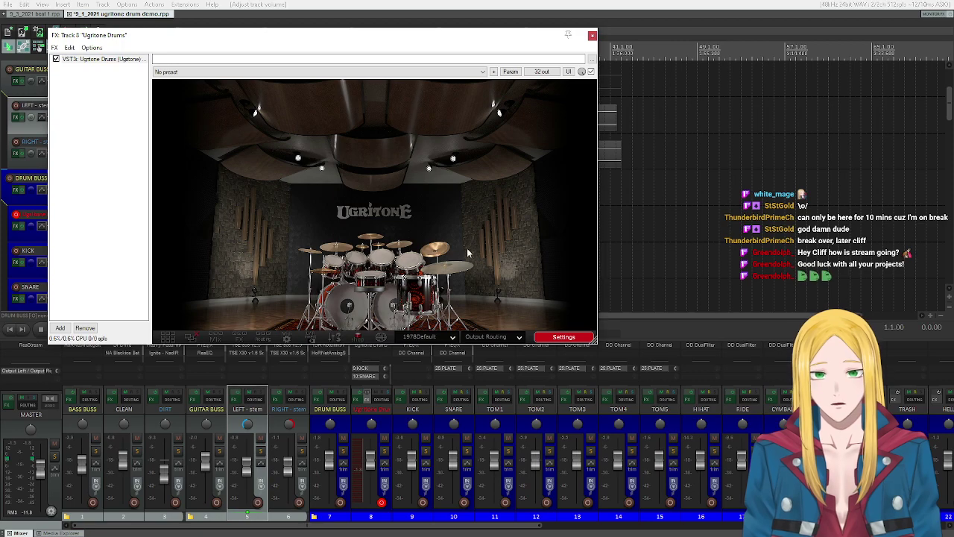
Step: Audition the 1978Default kit's snare, toms and kick drums
right_click(376, 287)
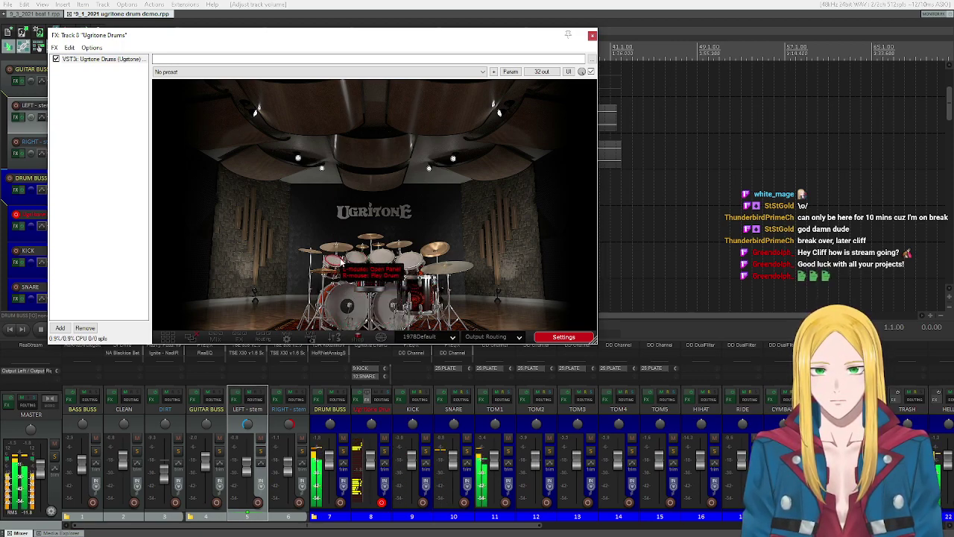
right_click(374, 258)
right_click(399, 262)
right_click(414, 273)
right_click(423, 280)
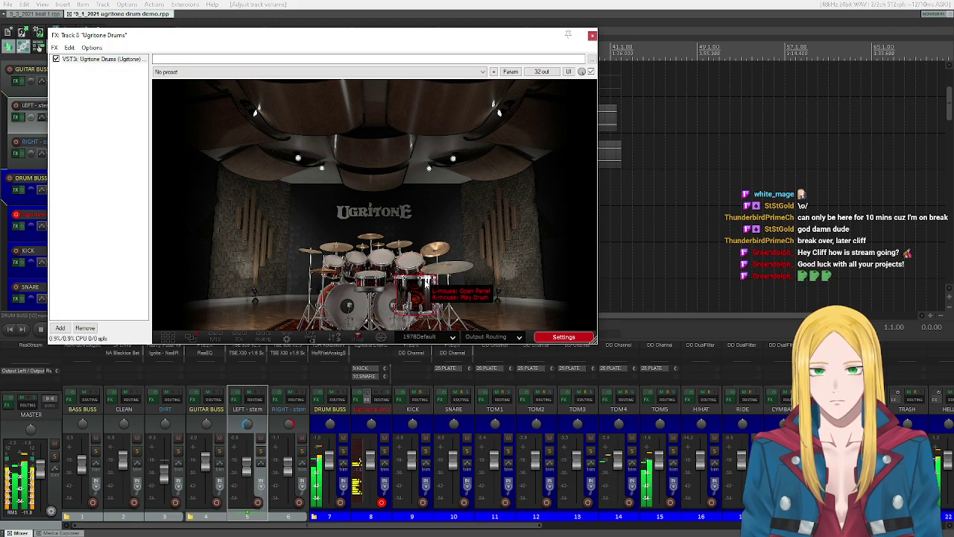
right_click(389, 313)
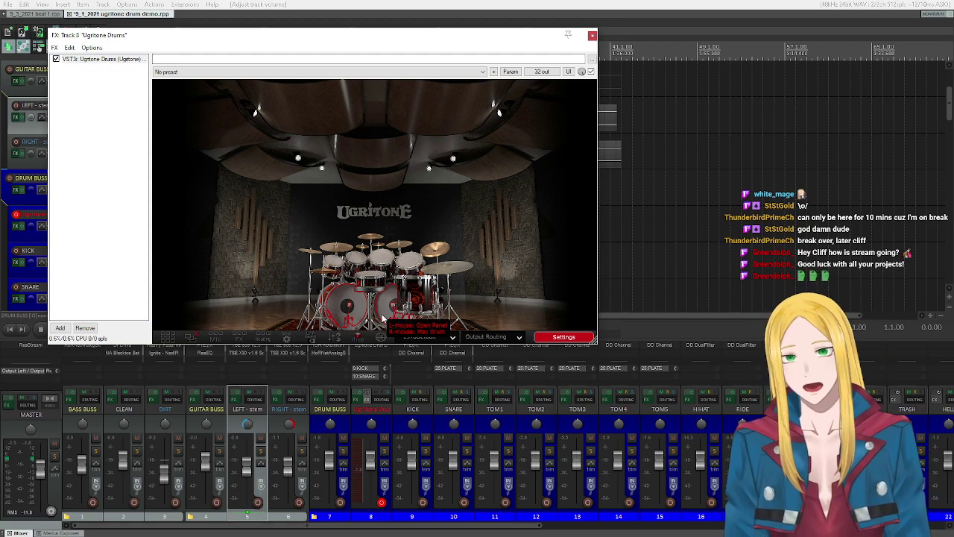
right_click(376, 308)
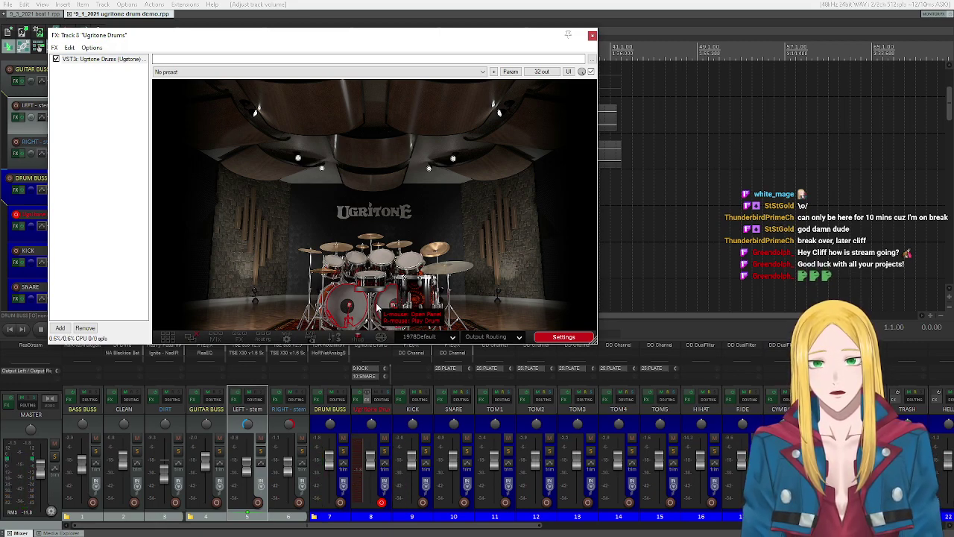
right_click(376, 308)
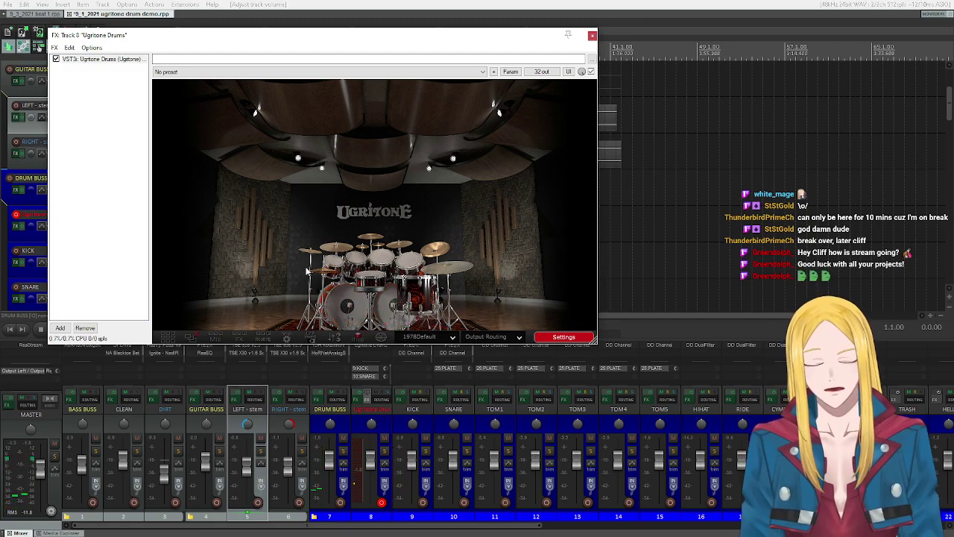
right_click(353, 304)
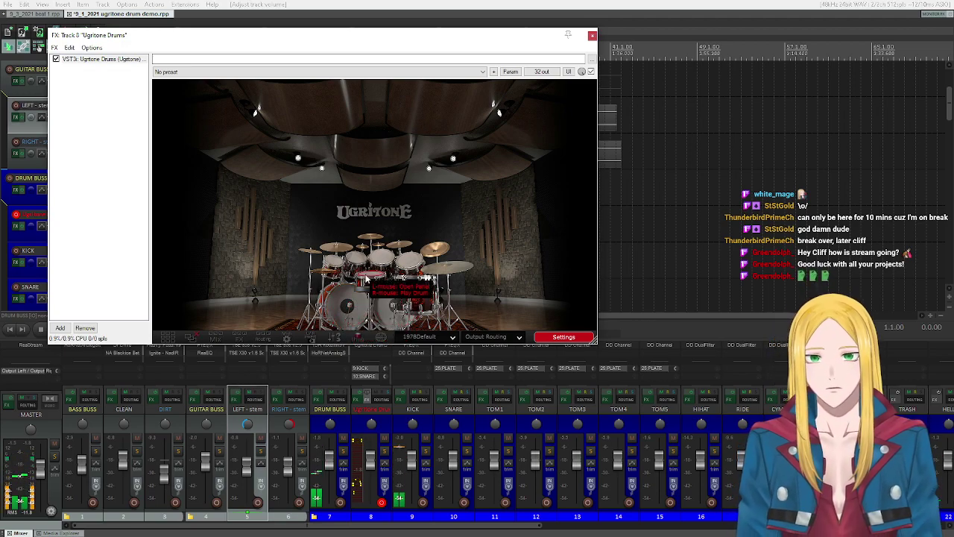
Step: Audition the 1978Default kit's snare and work across its toms once more
right_click(350, 278)
right_click(356, 258)
right_click(391, 257)
right_click(409, 260)
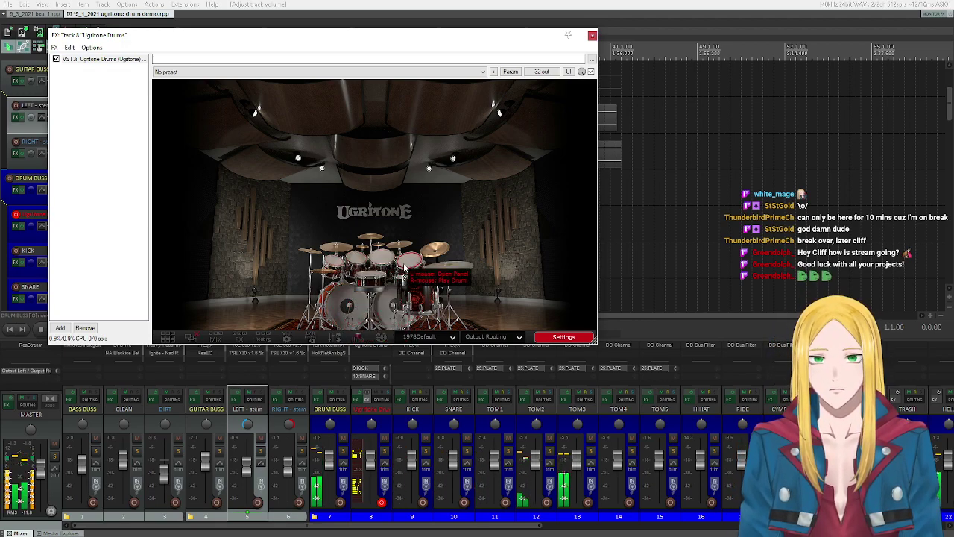
right_click(412, 267)
right_click(415, 274)
Step: Audition the 1978Default kit's cymbals and hi-hat
right_click(427, 257)
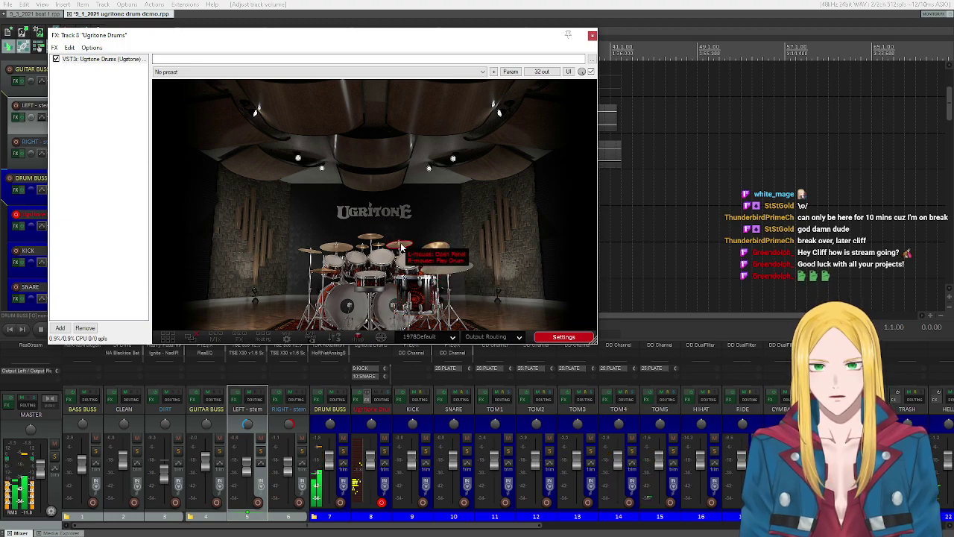
right_click(406, 244)
right_click(373, 244)
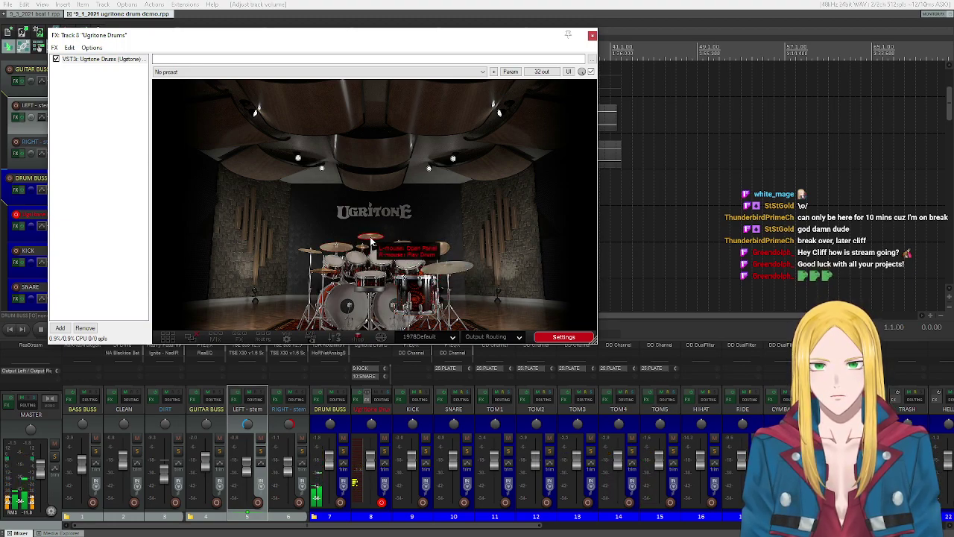
right_click(308, 252)
right_click(316, 268)
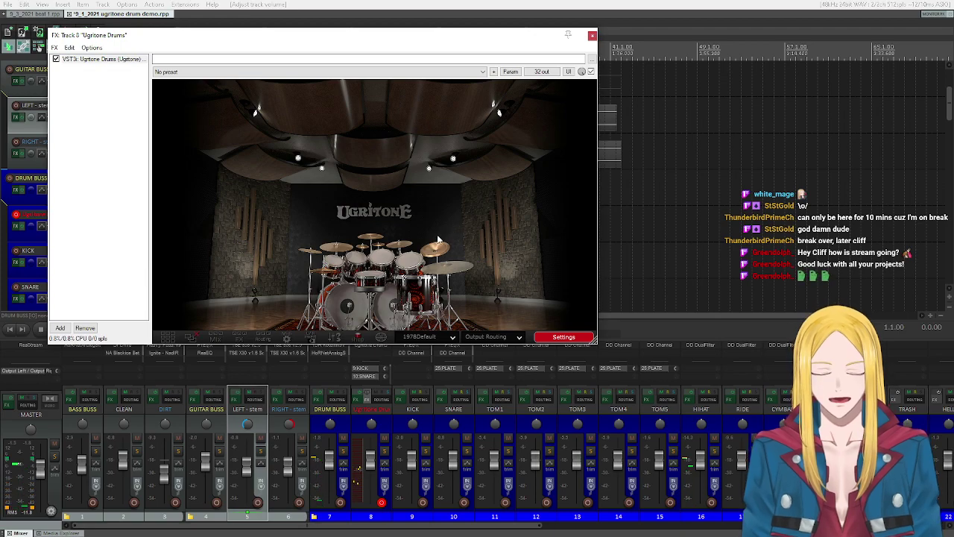
right_click(368, 252)
right_click(380, 246)
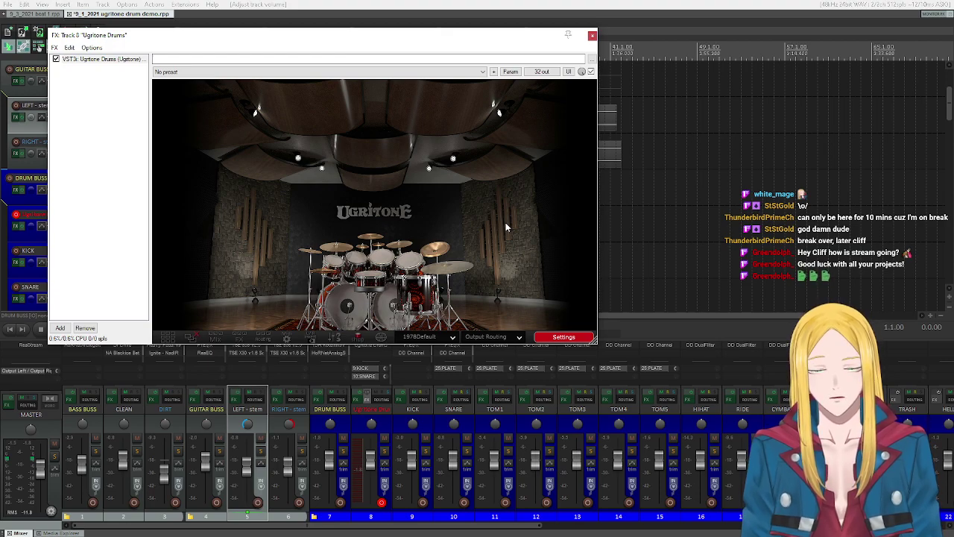
Step: Close the drum plug-in and load the IronMaidenPowerslave.wav impulse in the left slot of the LEFT stem's NadIR cabinet
click(592, 35)
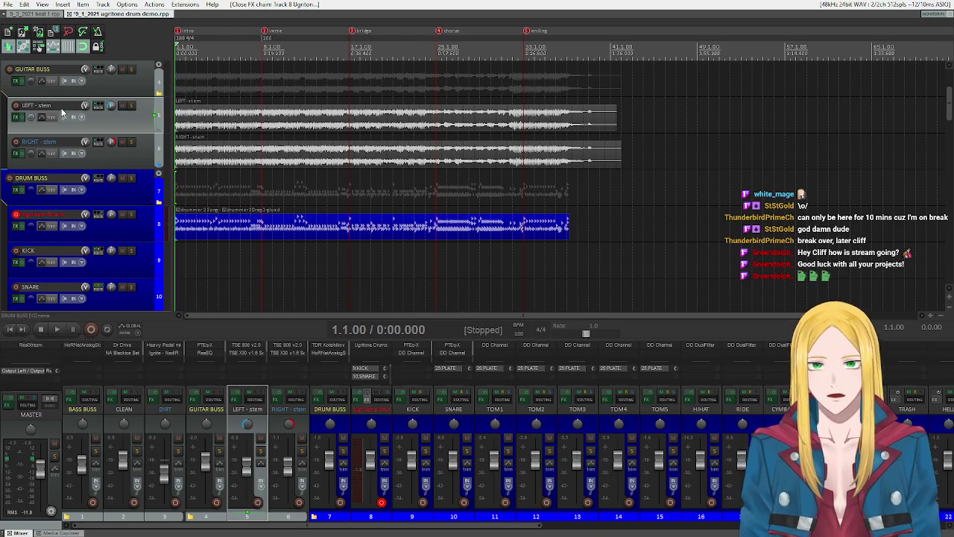
click(15, 116)
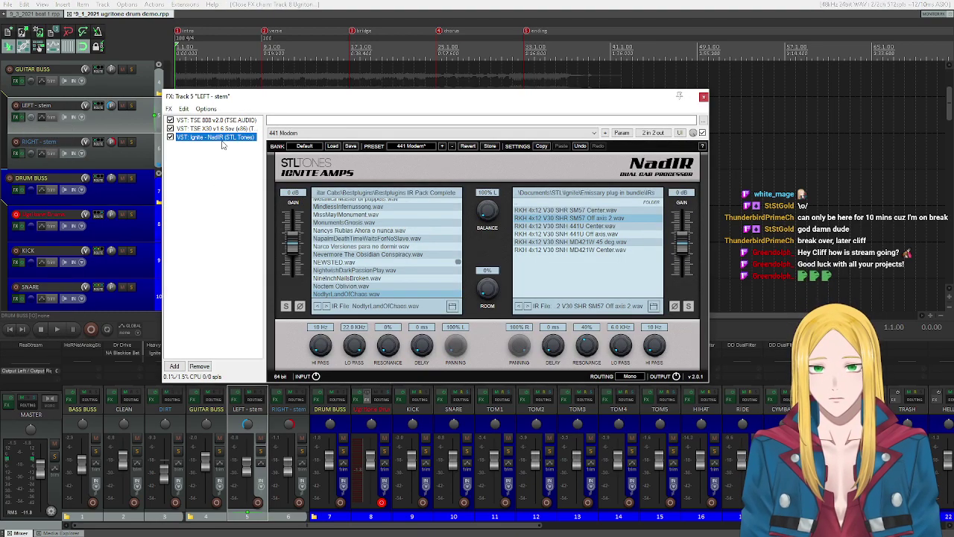
scroll(406, 274, up, 5)
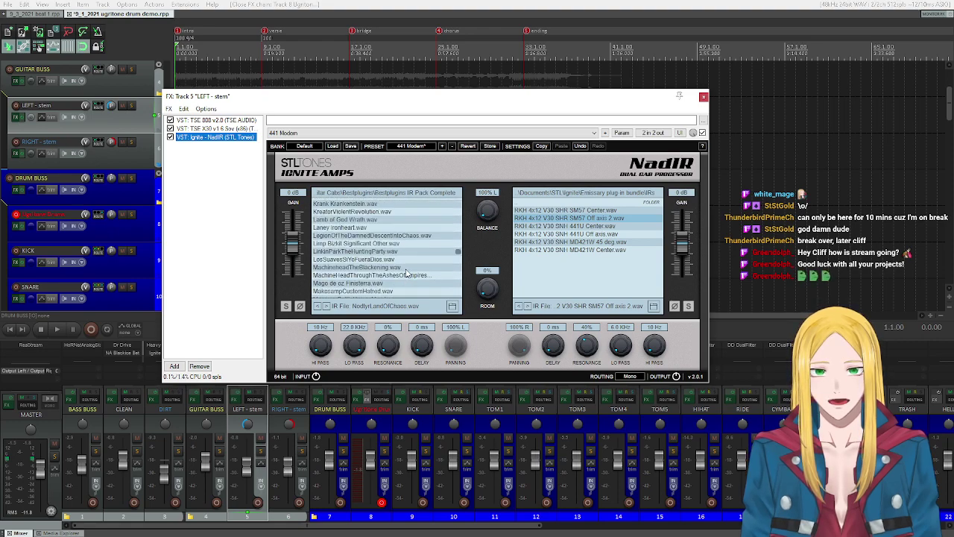
scroll(406, 274, up, 5)
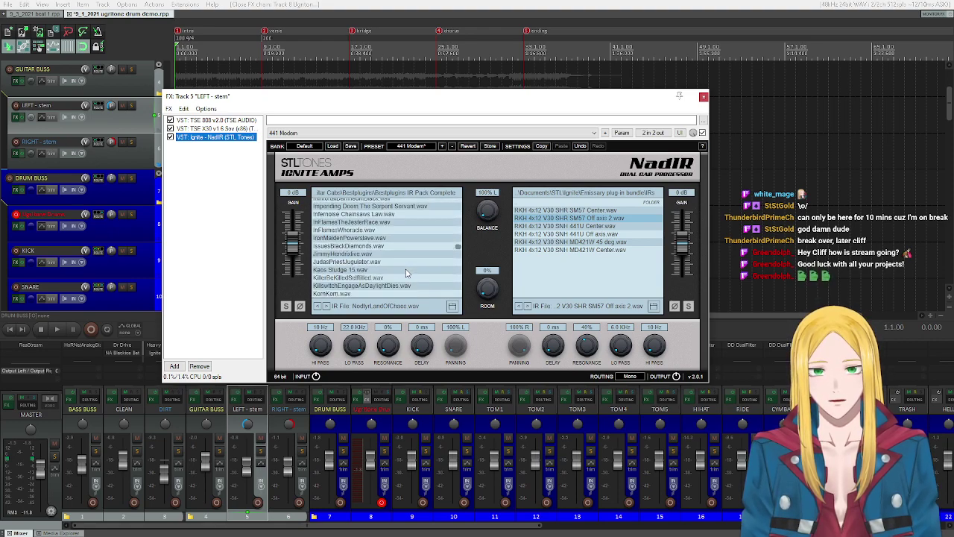
scroll(406, 273, up, 5)
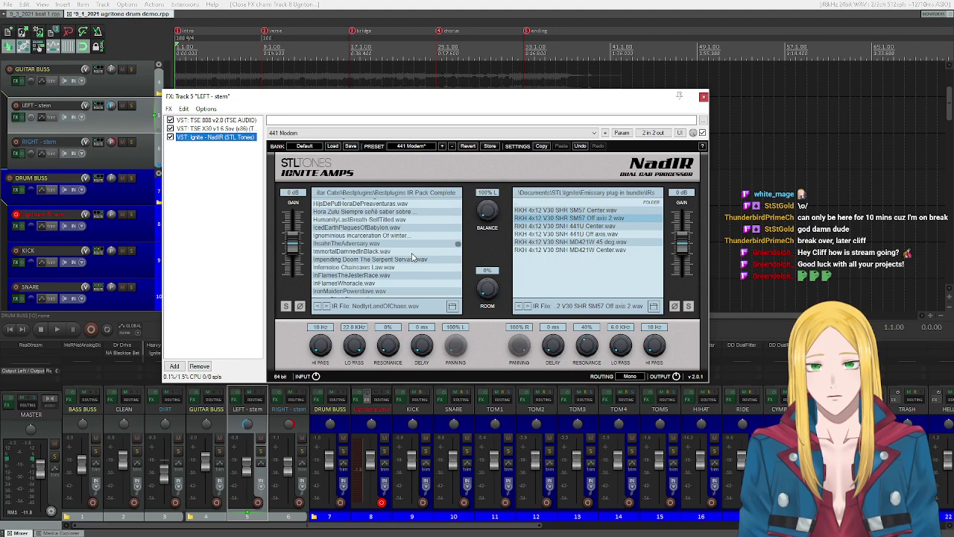
scroll(413, 257, down, 2)
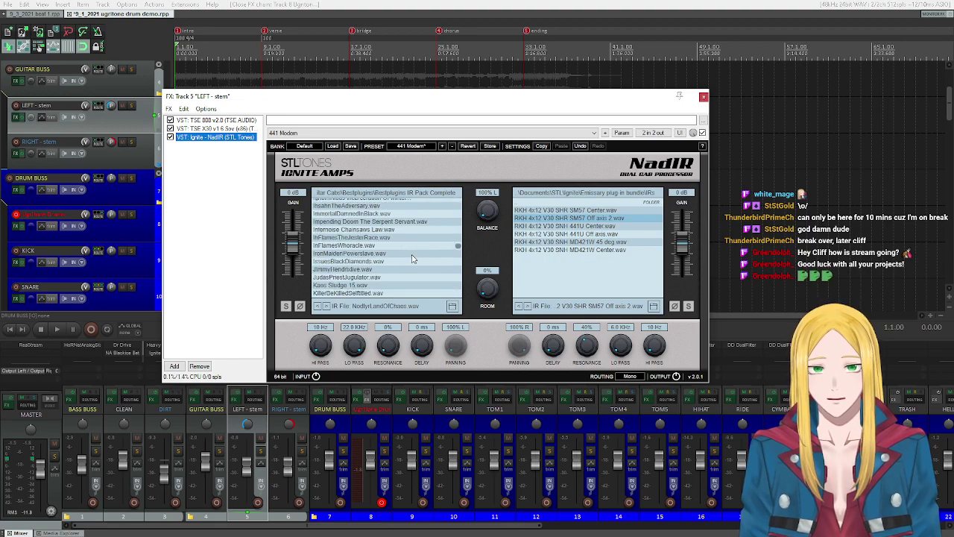
click(370, 254)
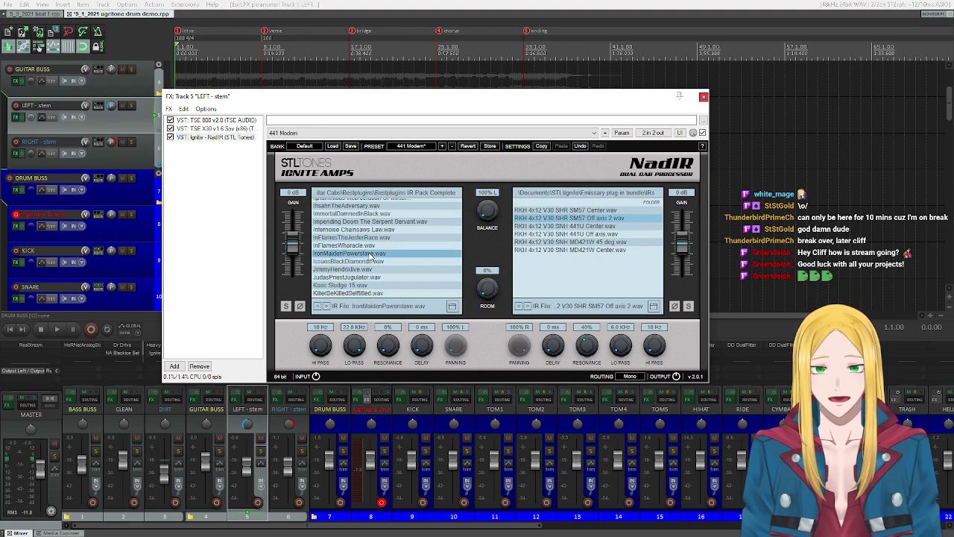
click(702, 96)
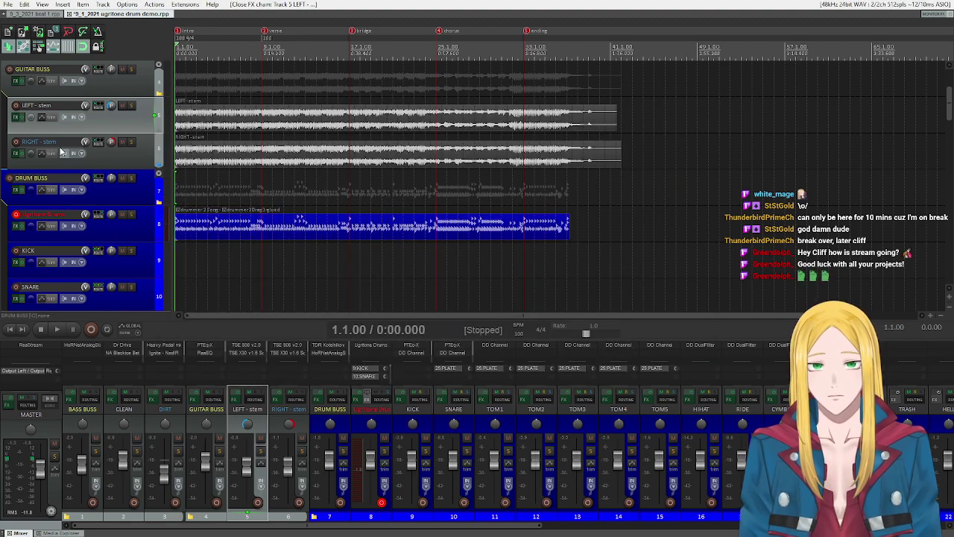
Step: Load the same IronMaidenPowerslave.wav impulse in the RIGHT stem's NadIR cabinet and close its effects
click(17, 154)
click(270, 117)
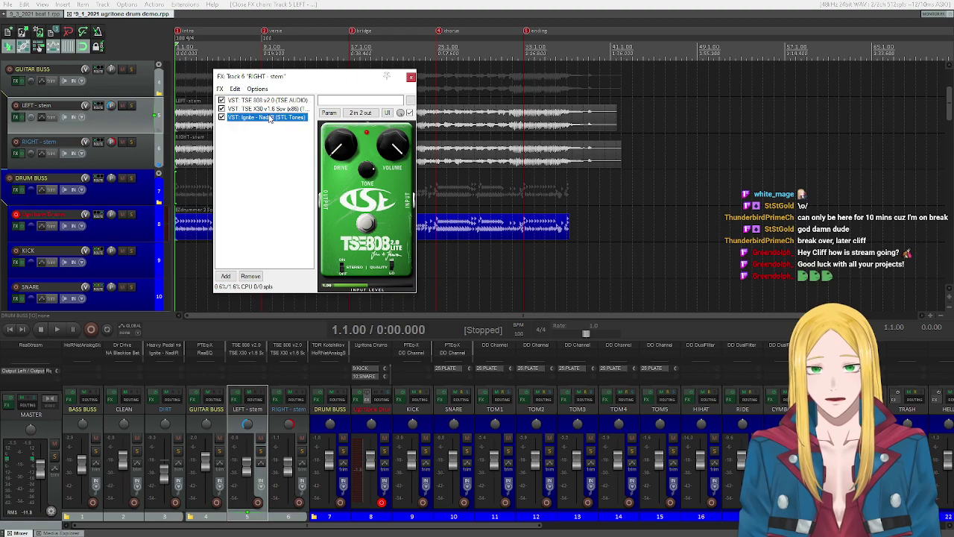
scroll(431, 261, up, 5)
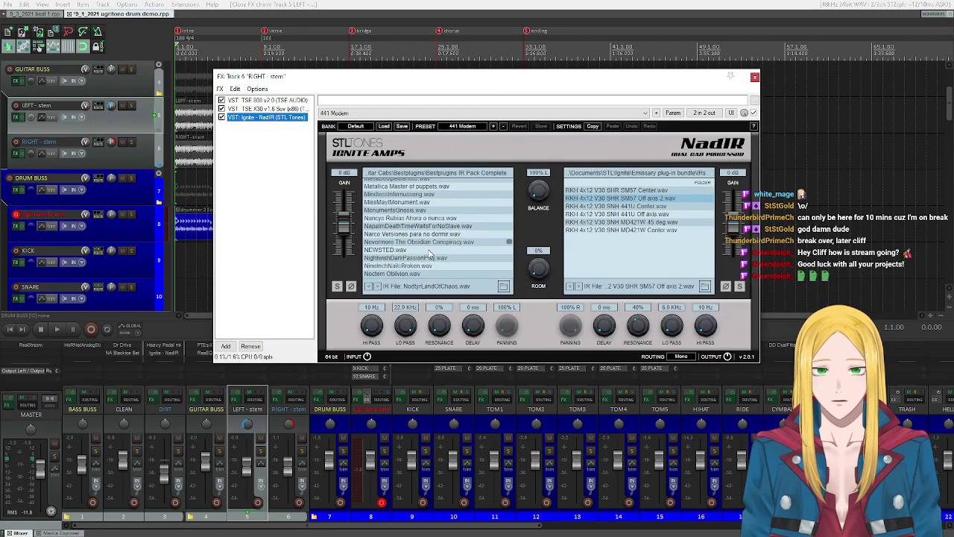
scroll(425, 238, up, 5)
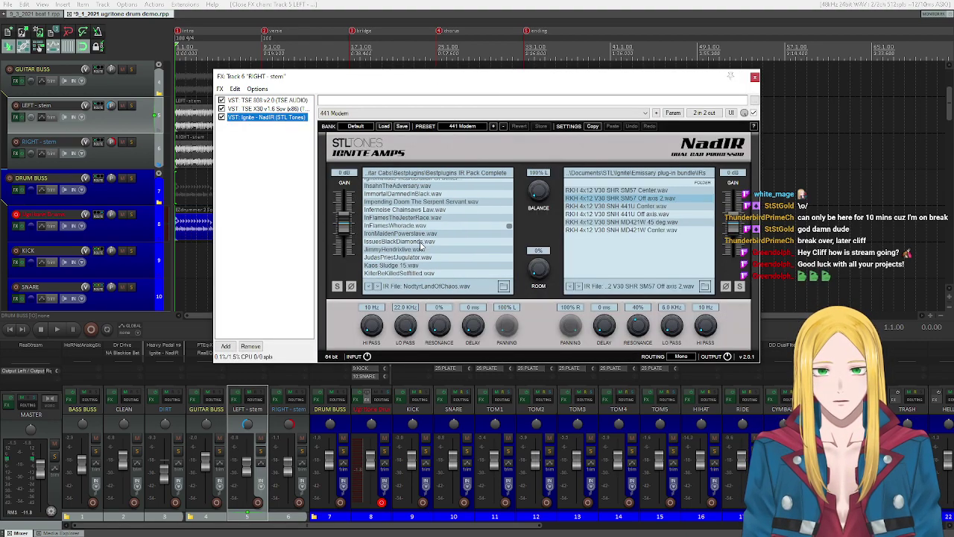
click(404, 234)
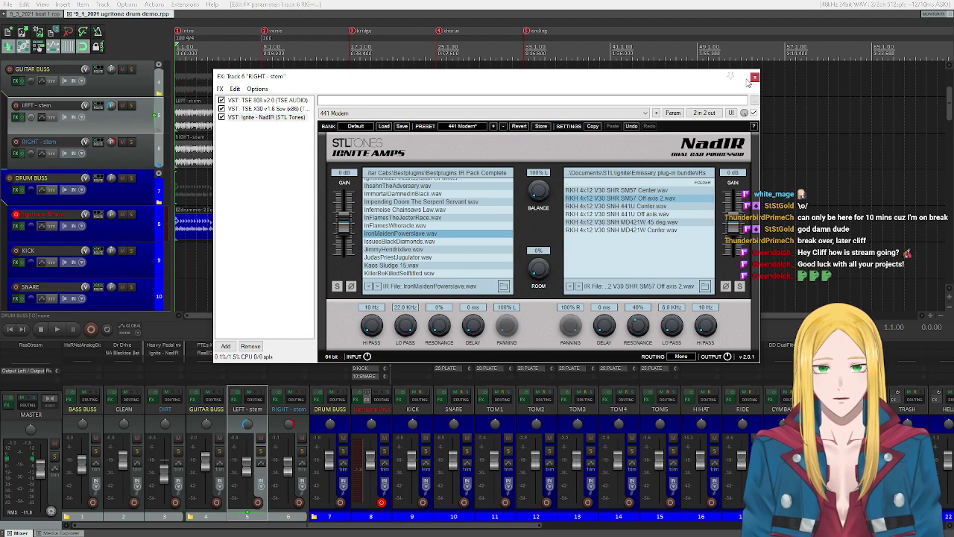
click(754, 76)
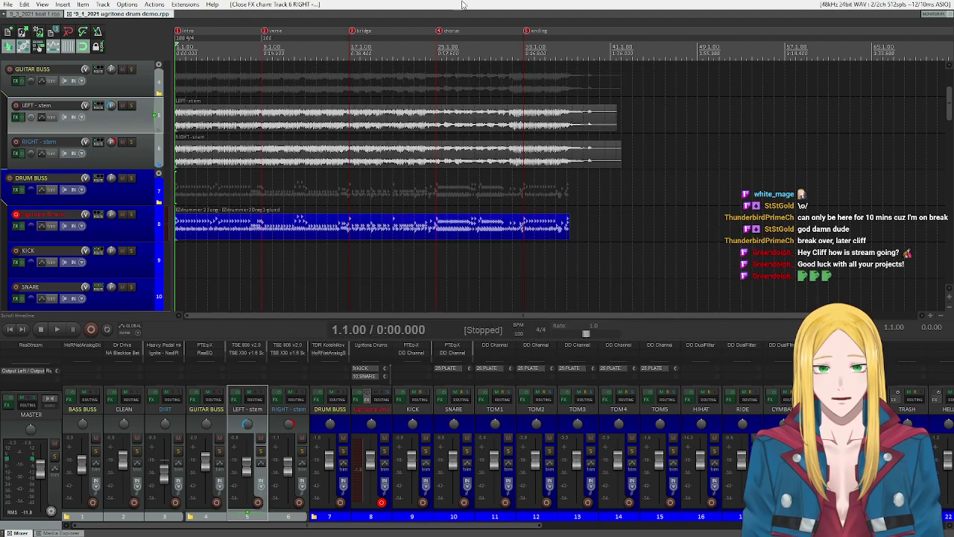
Step: Play the mix, briefly solo the OHEAD track and raise its volume to +4.79 dB
click(59, 329)
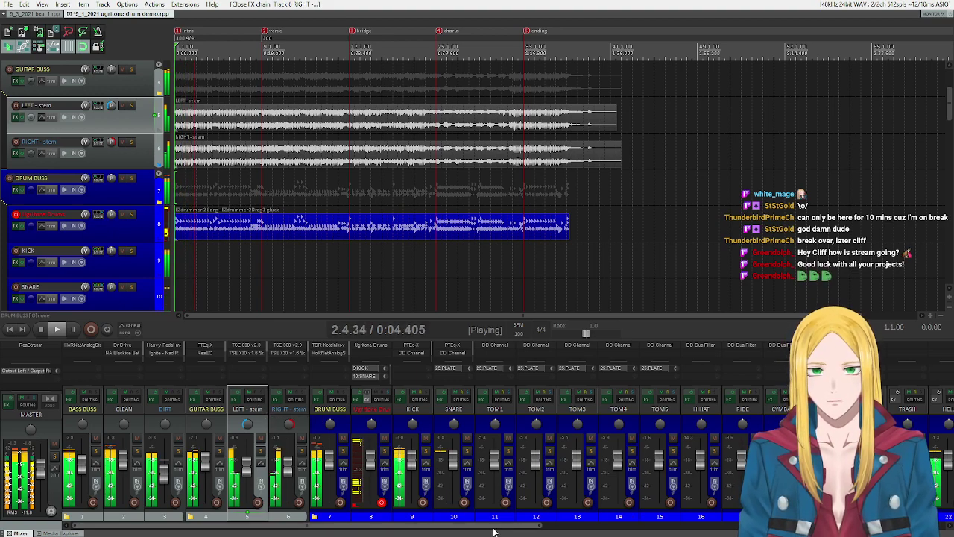
drag(464, 526, 602, 531)
click(577, 451)
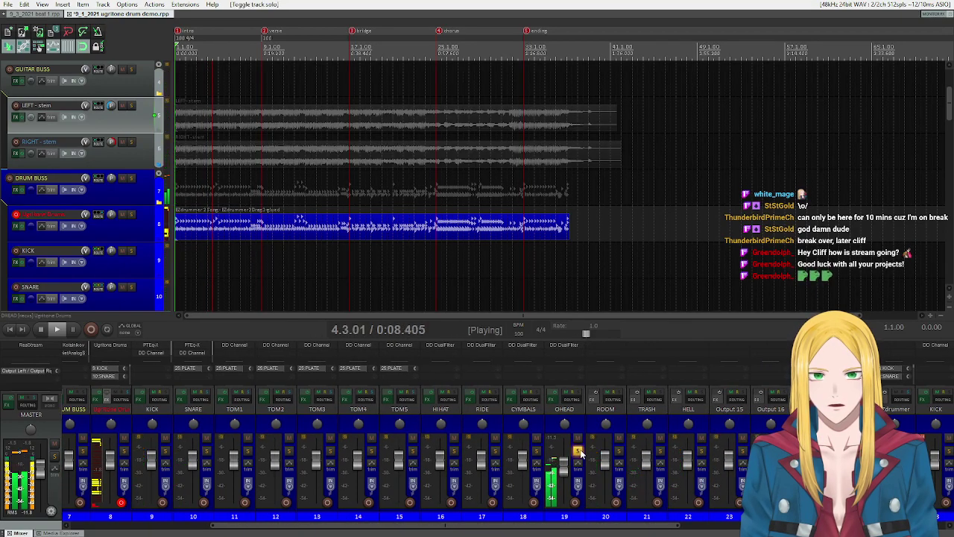
click(578, 452)
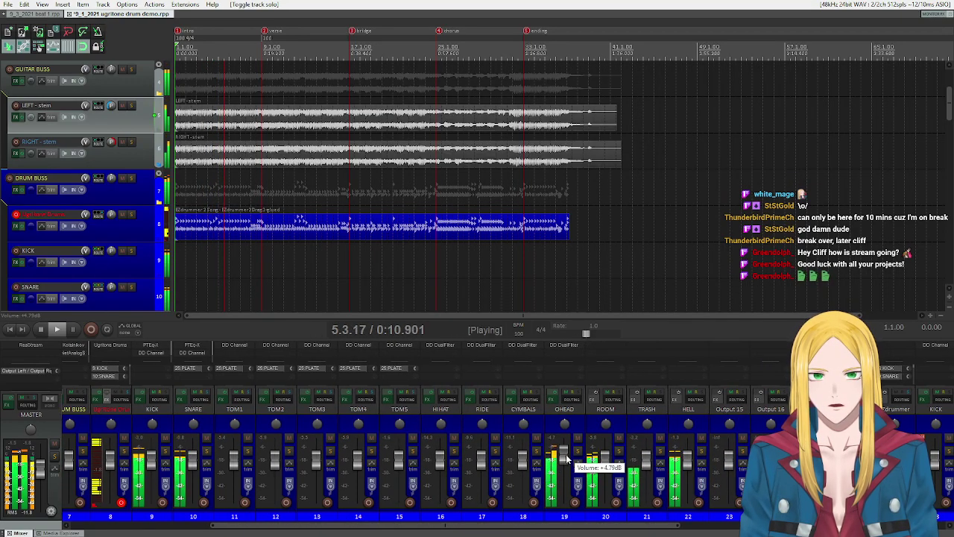
Step: Briefly solo the ROOM track during playback, listen on to the full mix and stop playback
click(619, 451)
click(619, 452)
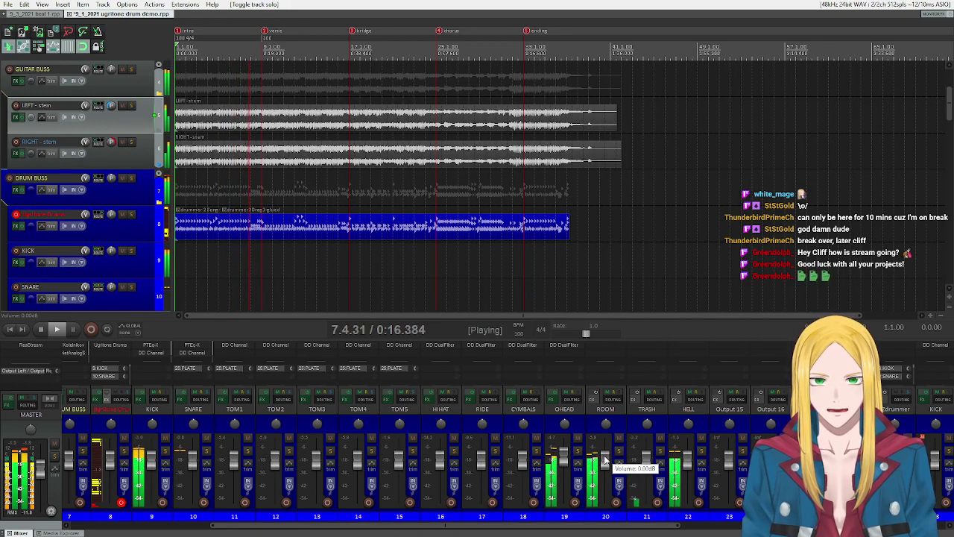
drag(485, 527, 346, 527)
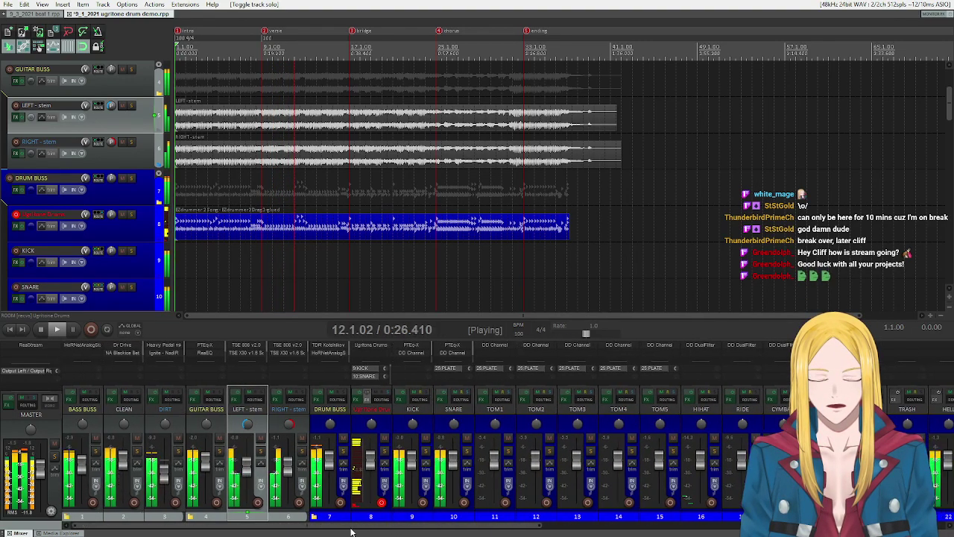
click(42, 331)
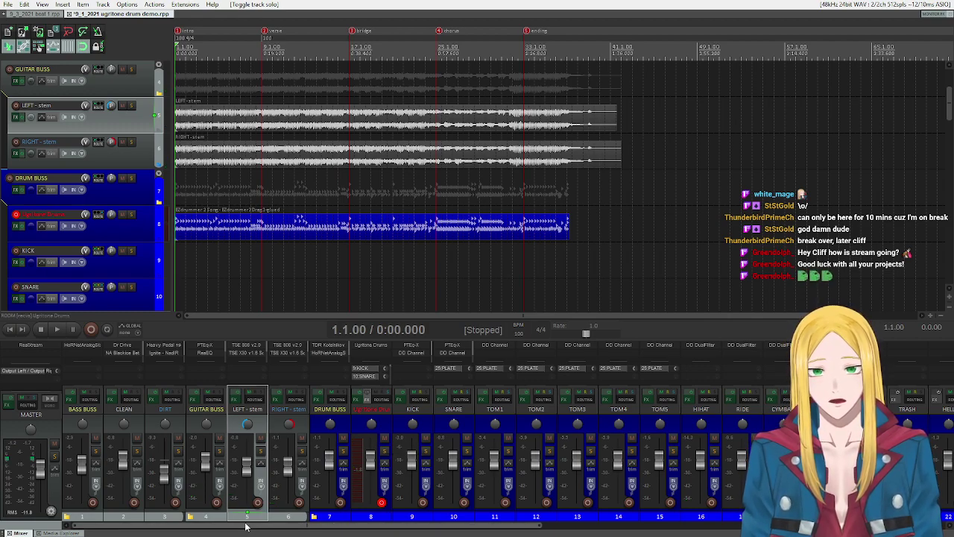
Step: Reset the OHEAD track's volume to 0.00 dB
scroll(246, 526, right, 5)
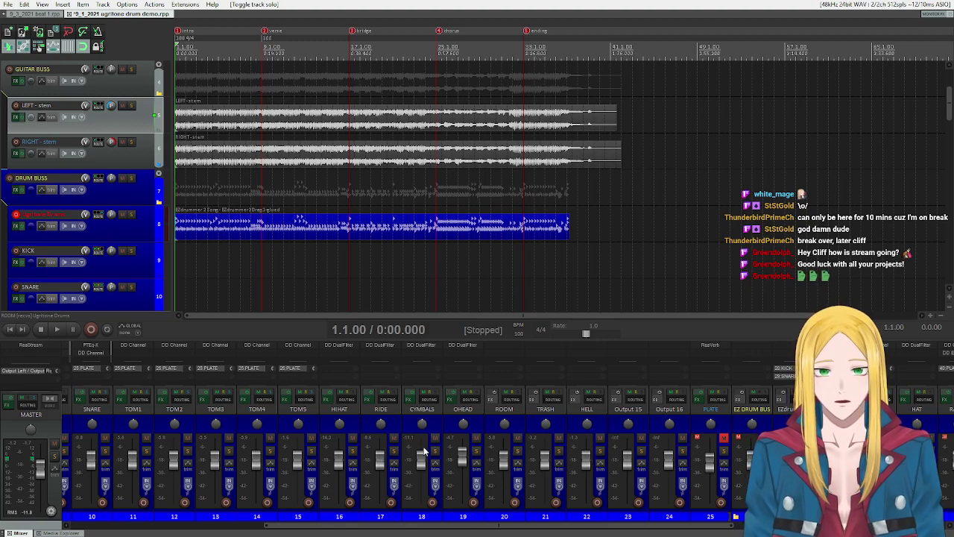
mouse_move(462, 458)
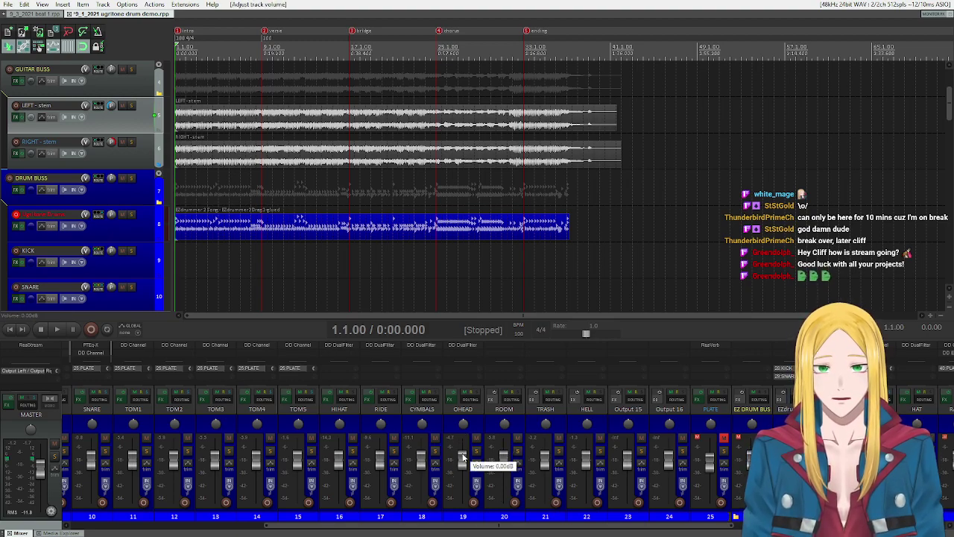
drag(464, 526, 123, 527)
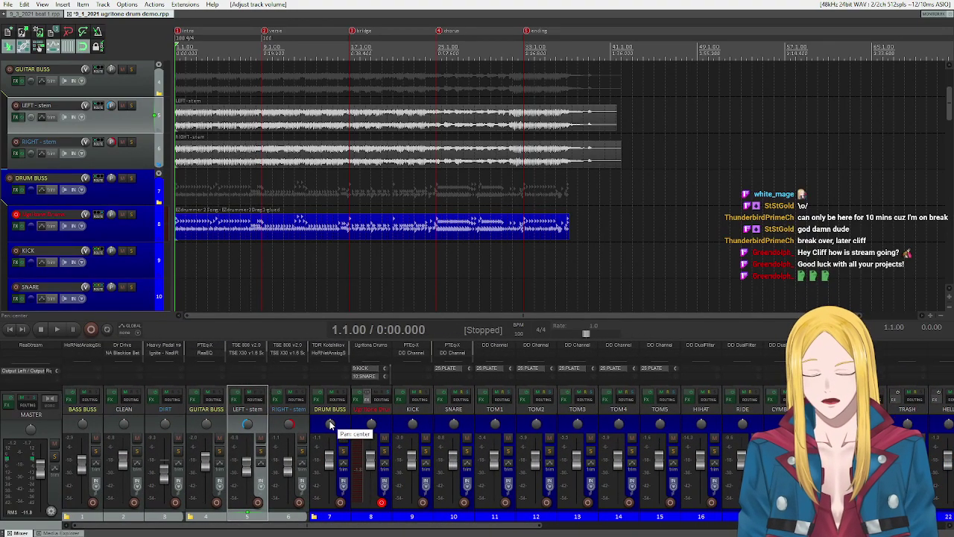
Step: Reopen the Ugritone Drums plug-in and load the 1978Dry kit from 1978 Assault
click(16, 226)
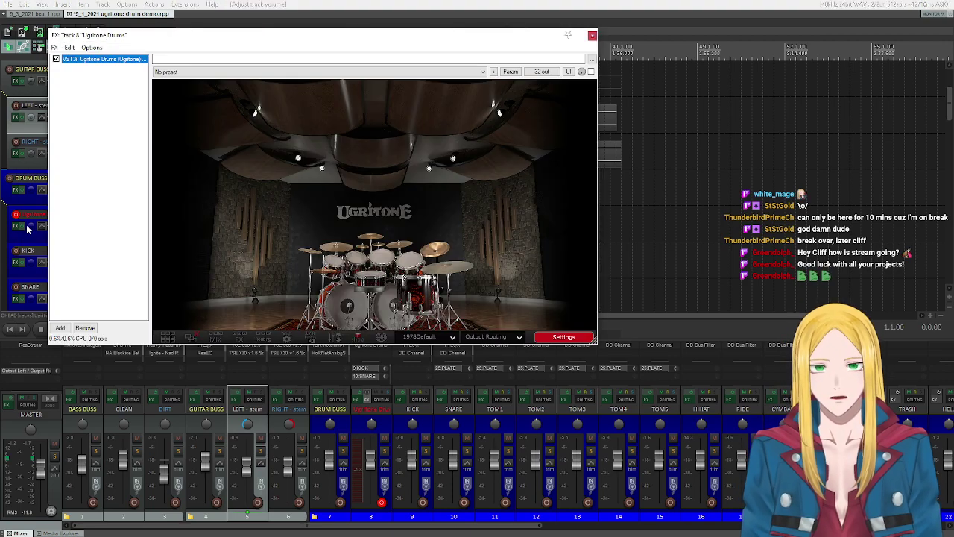
click(445, 339)
mouse_move(445, 350)
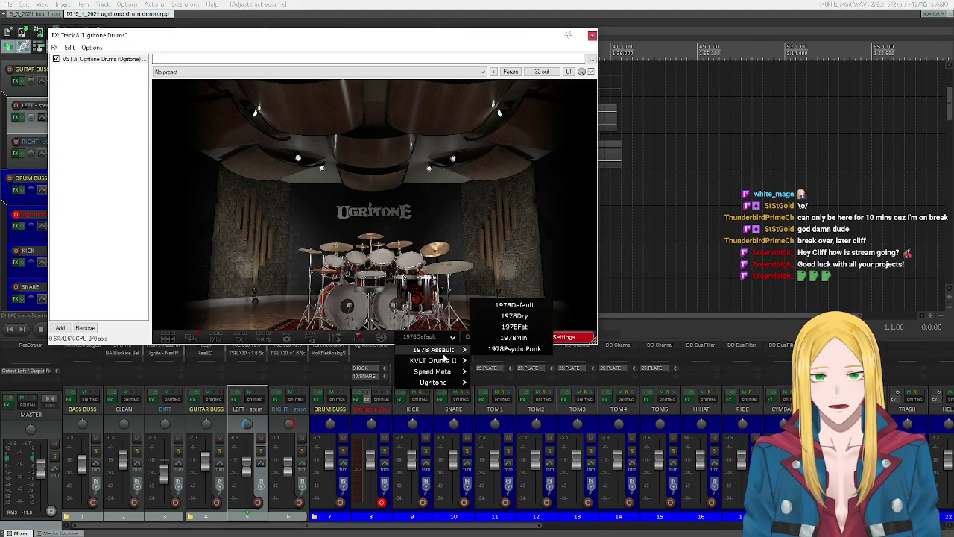
click(523, 317)
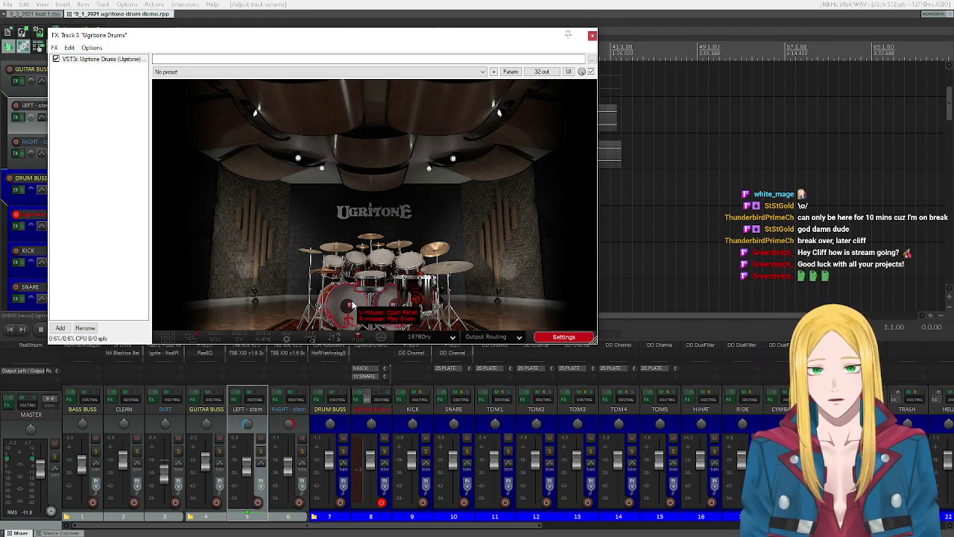
Step: Audition the 1978Dry kit's snare and toms
click(361, 292)
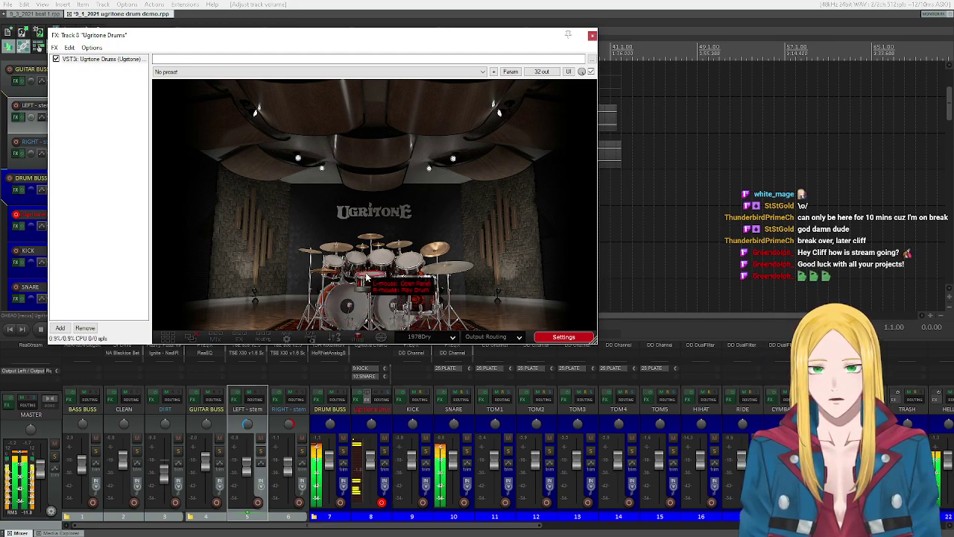
right_click(354, 264)
right_click(406, 272)
right_click(417, 296)
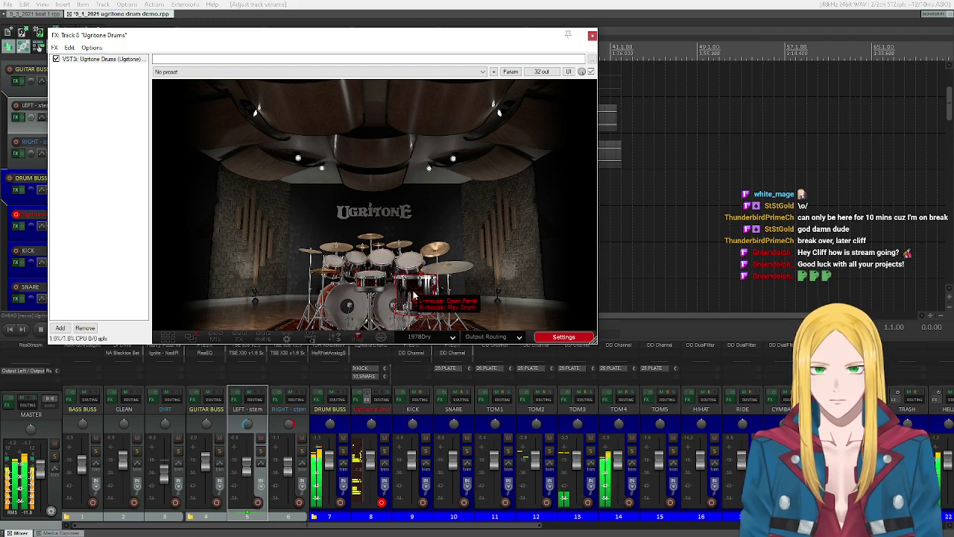
right_click(432, 298)
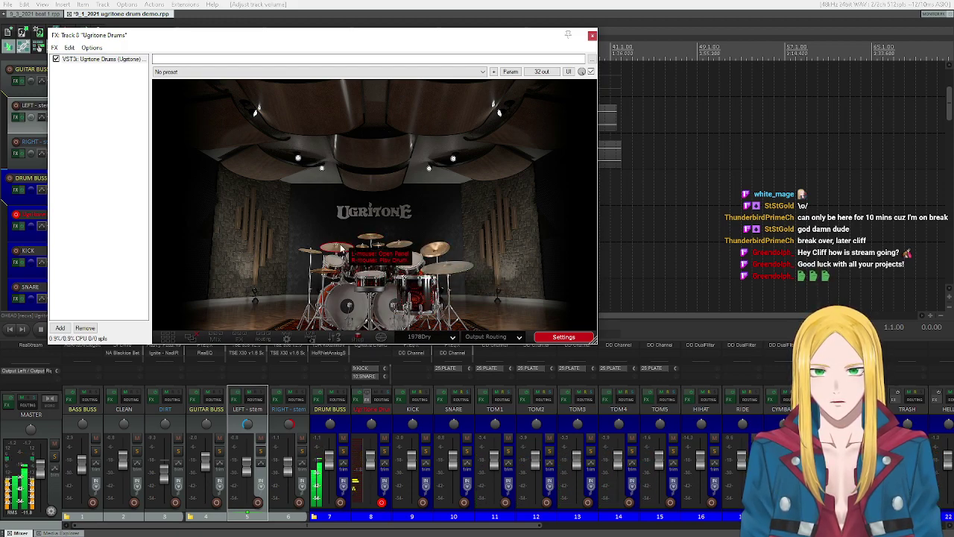
Step: Audition the 1978Dry kit's cymbals and hi-hat
right_click(310, 257)
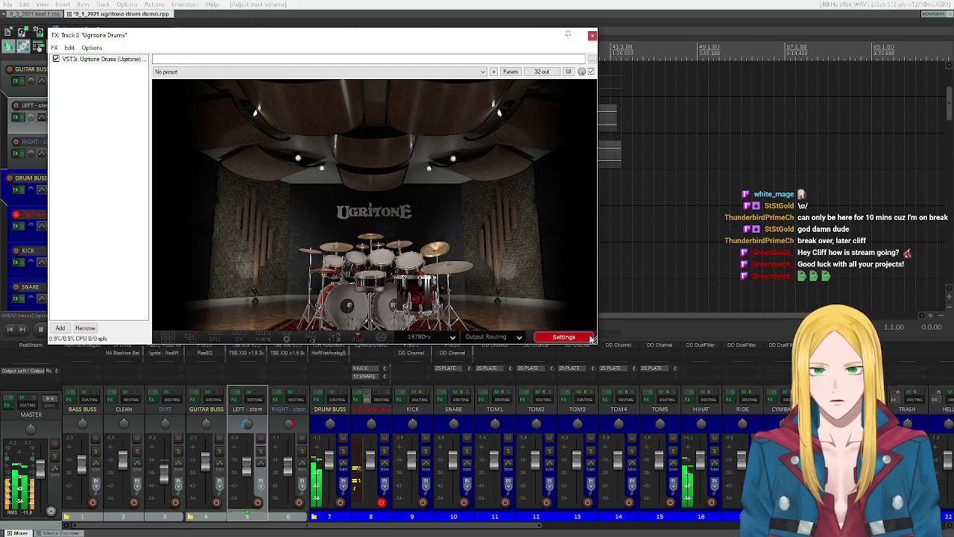
right_click(336, 257)
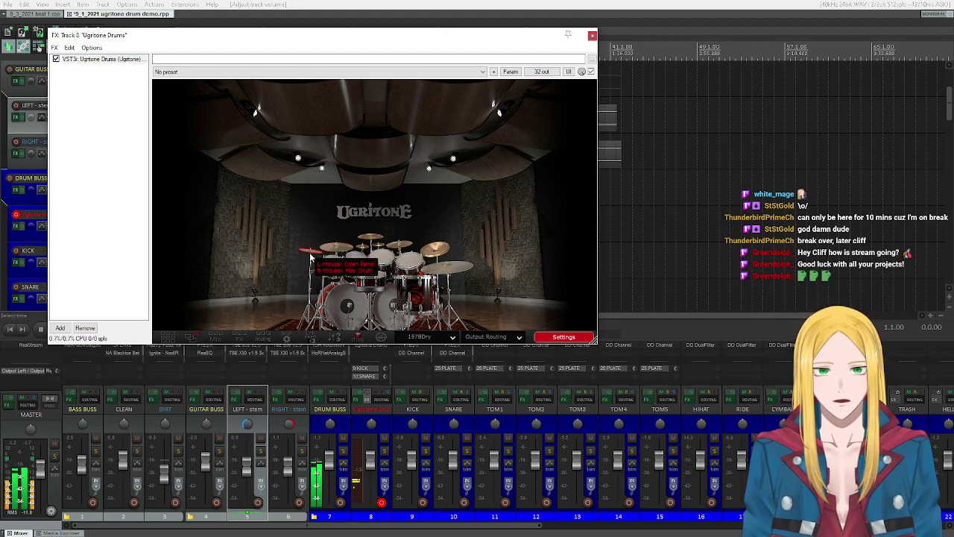
right_click(451, 263)
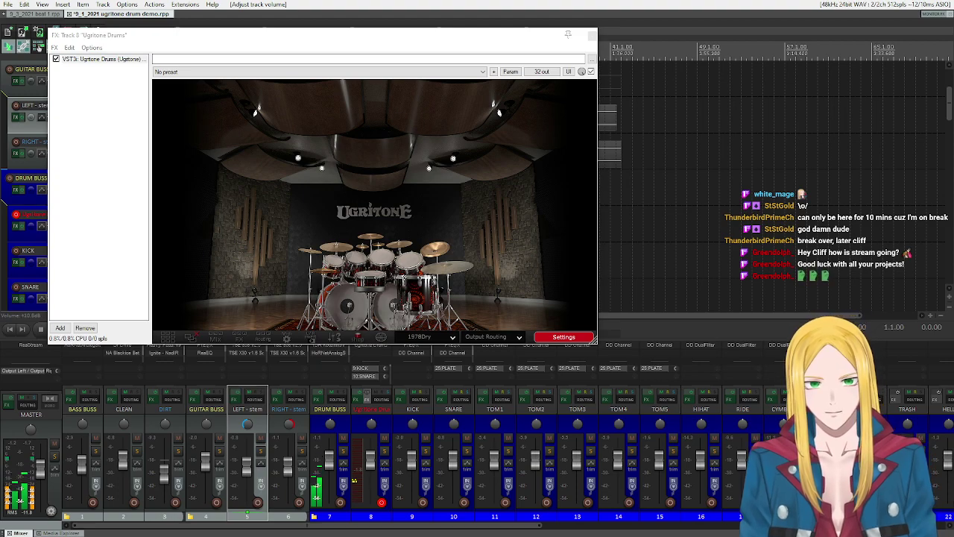
right_click(430, 254)
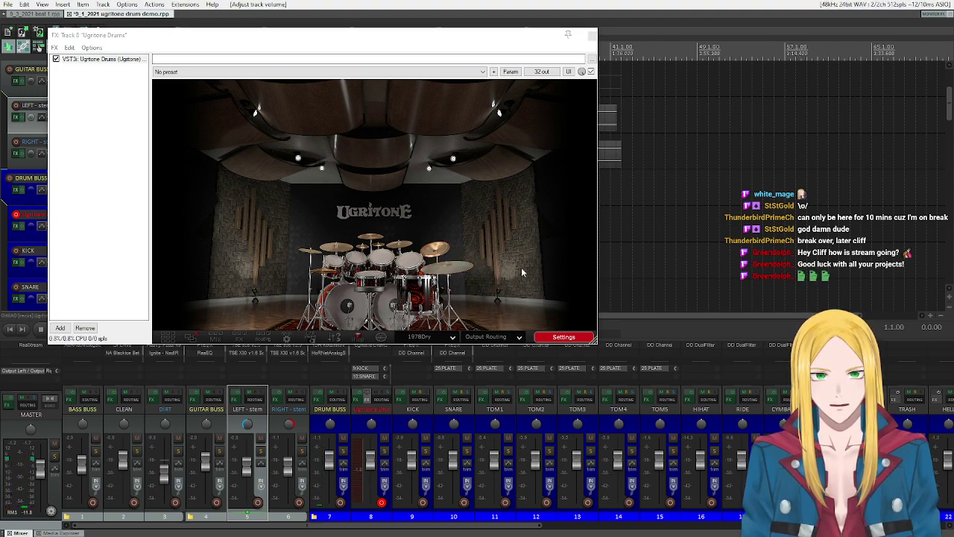
click(338, 281)
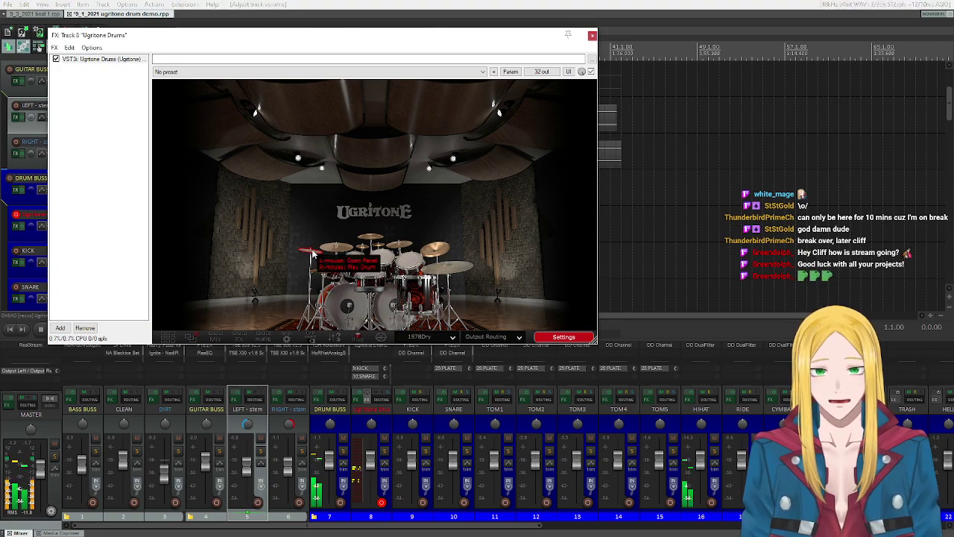
Step: Close the drum plug-in, play the mix from the beginning and adjust the DRUM BUSS volume during playback
click(592, 35)
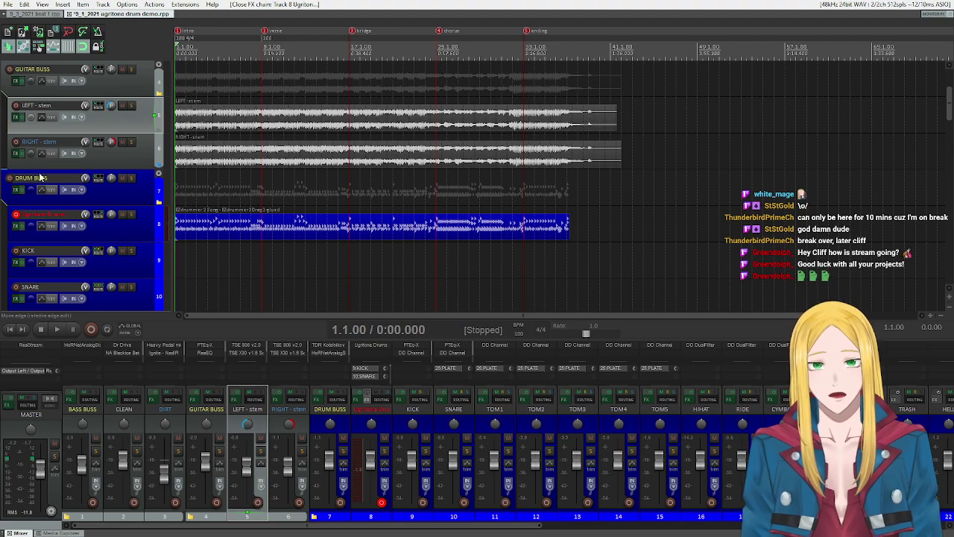
click(61, 331)
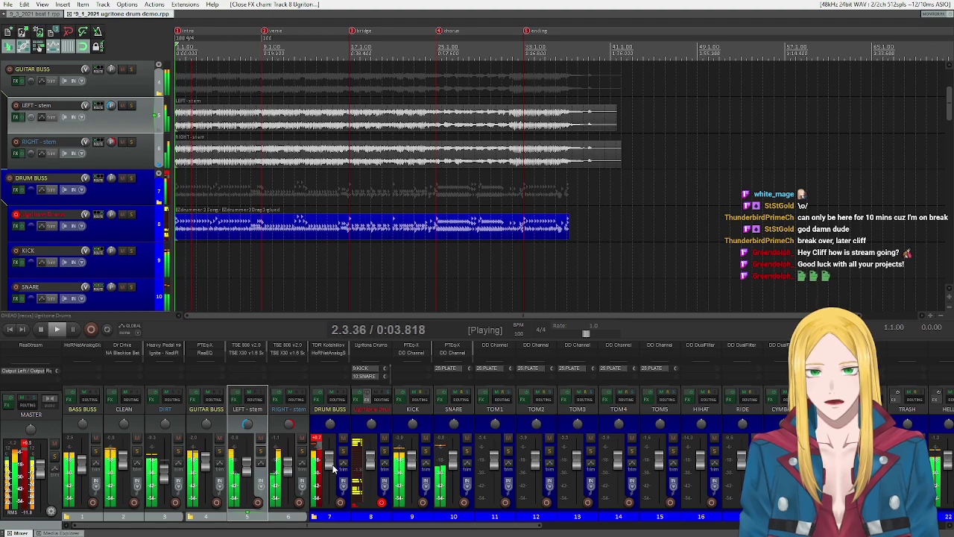
drag(330, 447, 335, 470)
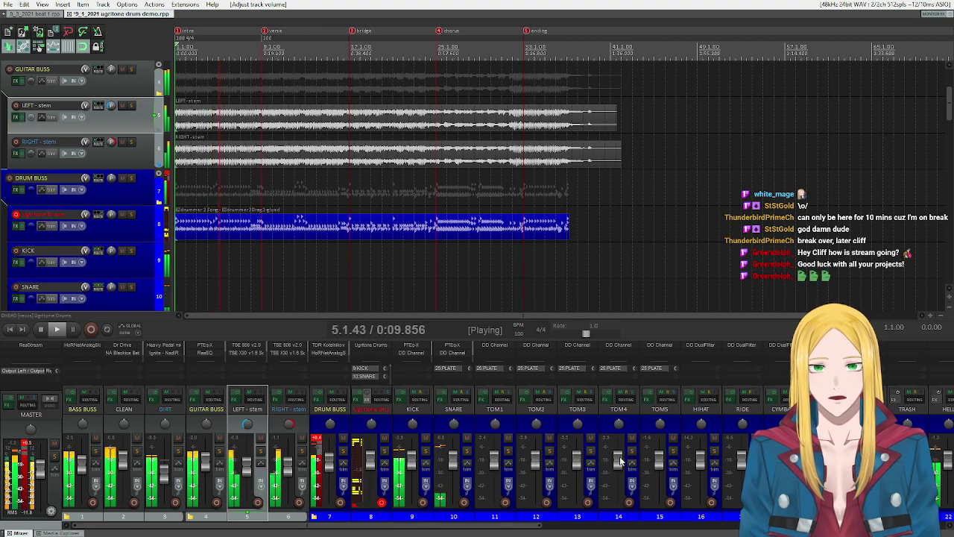
click(328, 465)
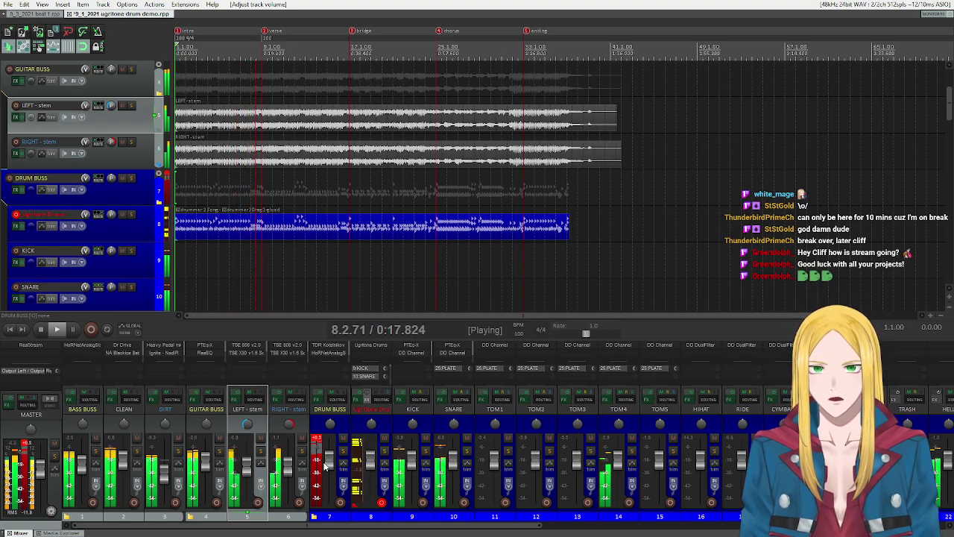
Step: Audition the mix from the chorus marker, reset the master peak meter during playback, and stop
key(4)
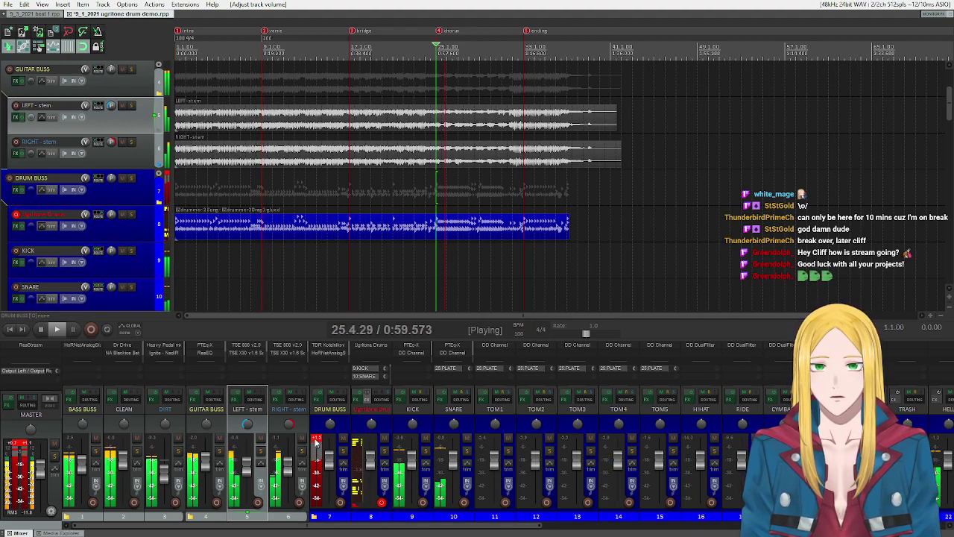
click(17, 445)
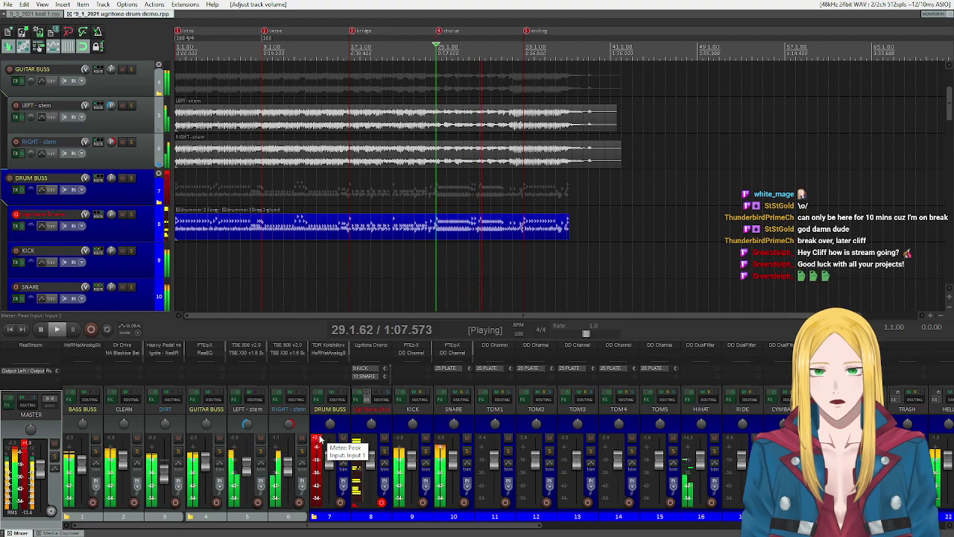
click(42, 330)
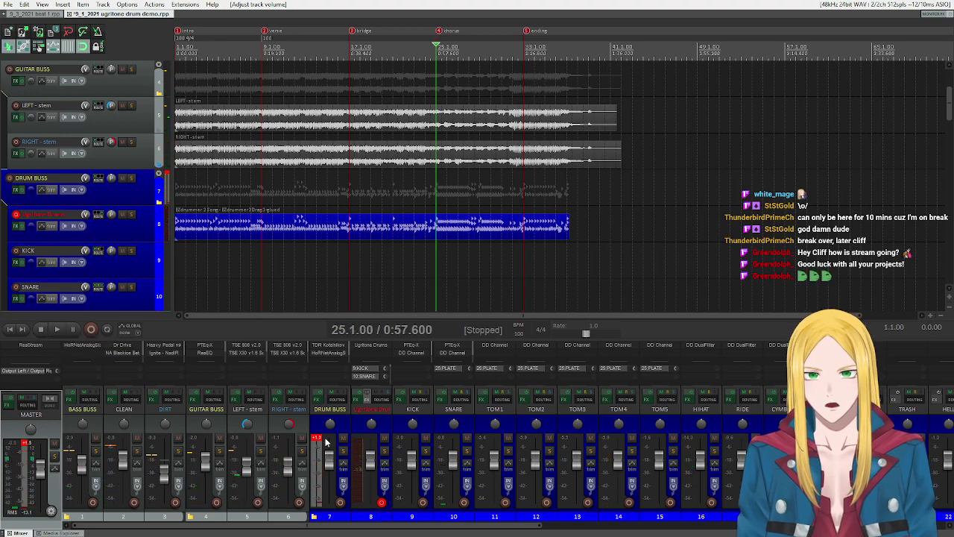
Step: Reopen the Ugritone Drums plug-in and load the 1978Fat kit from 1978 Assault
click(379, 347)
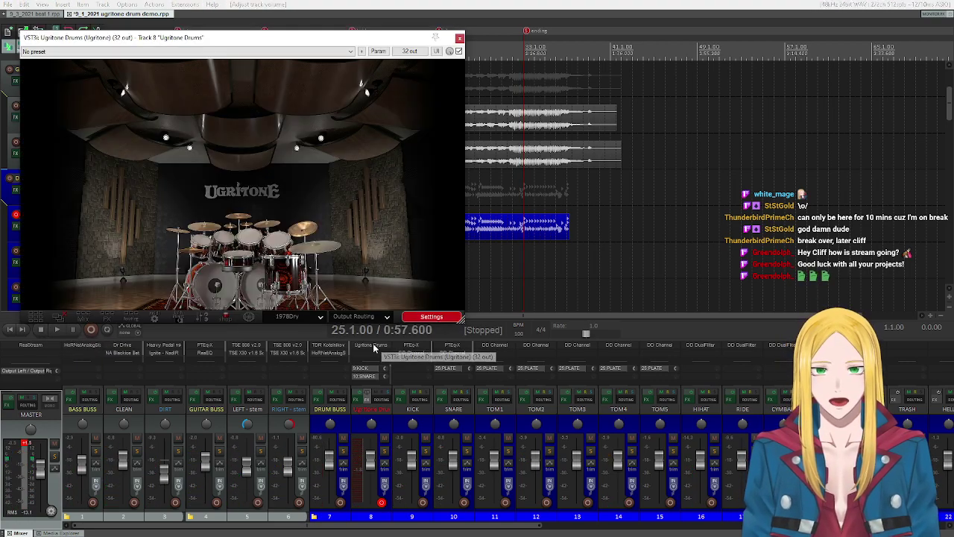
click(299, 316)
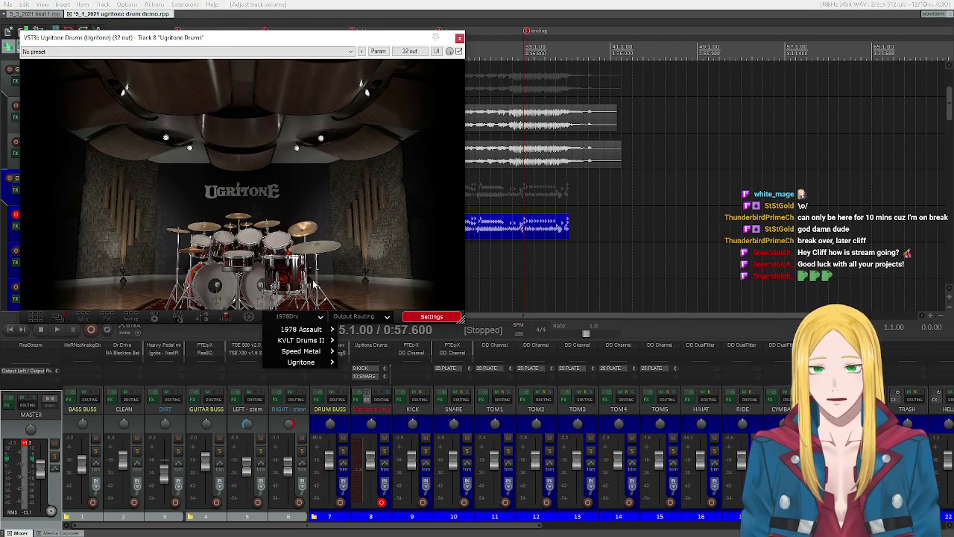
mouse_move(311, 340)
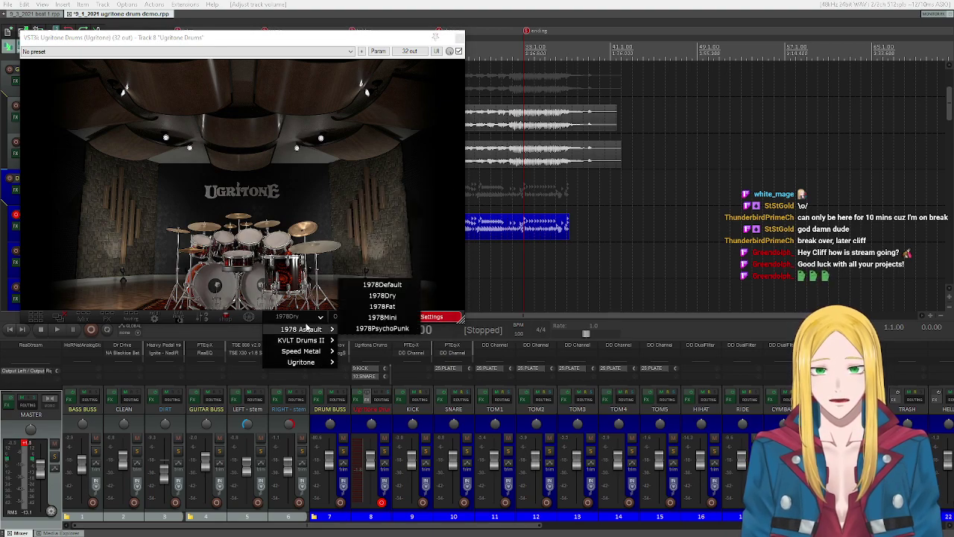
click(378, 307)
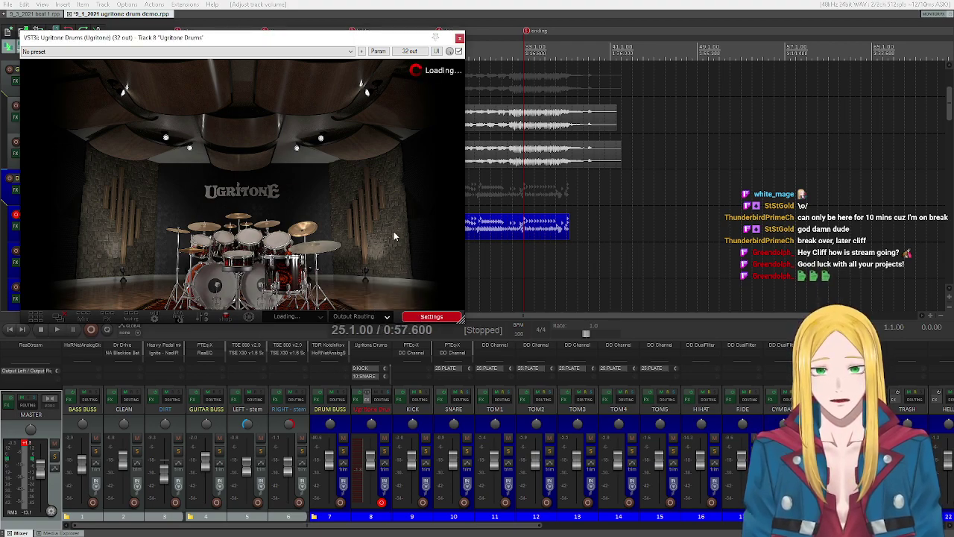
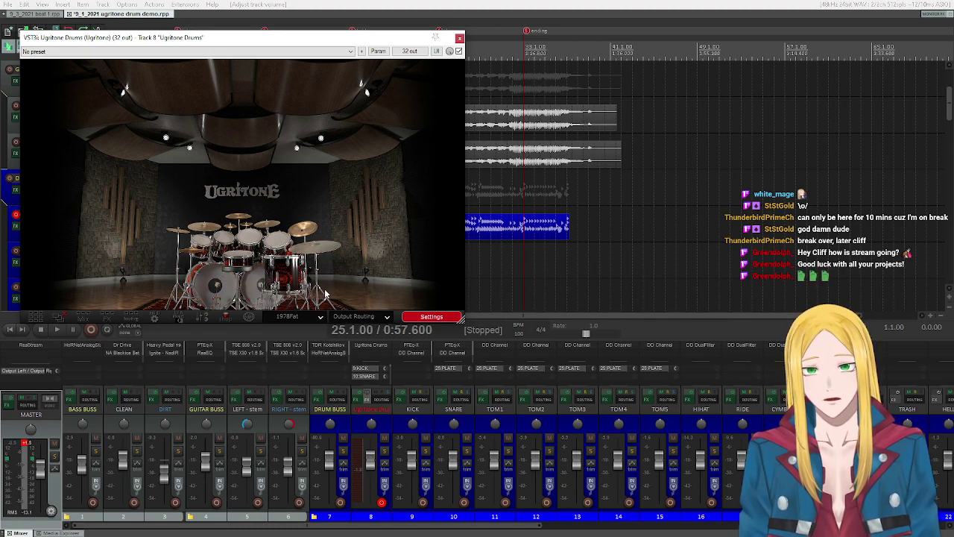
Step: Audition the kick, snare, toms and cymbals of the 1978Fat kit by playing the individual pieces on the drum set image
right_click(251, 285)
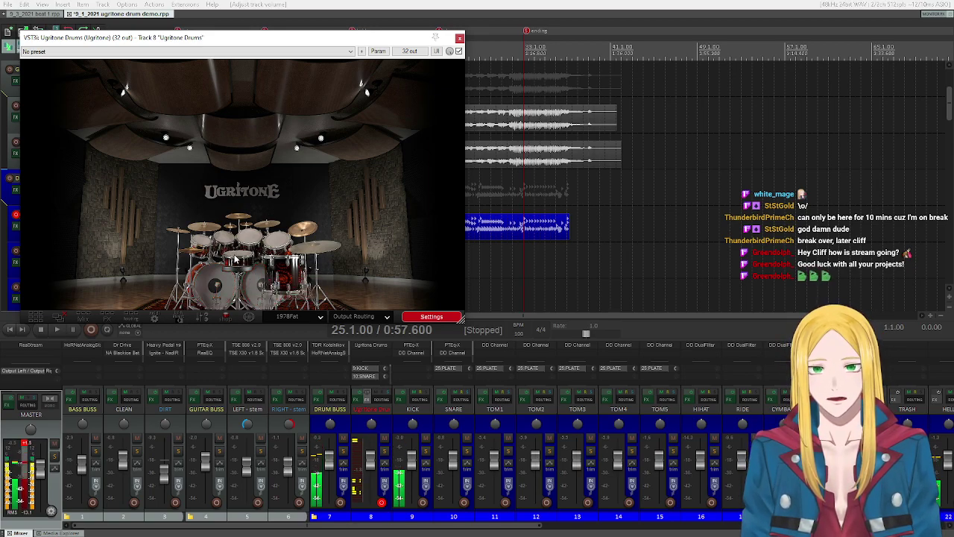
right_click(234, 257)
right_click(203, 239)
right_click(224, 239)
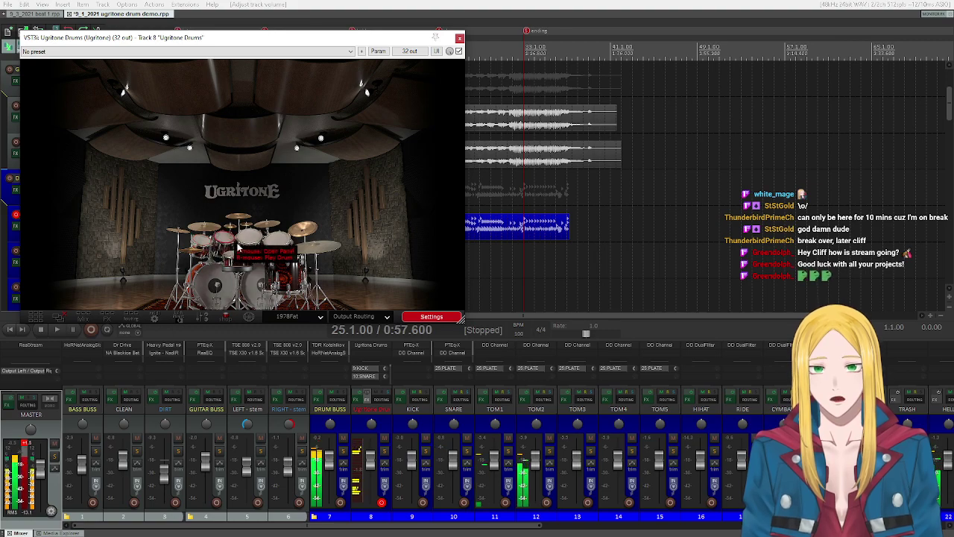
right_click(257, 242)
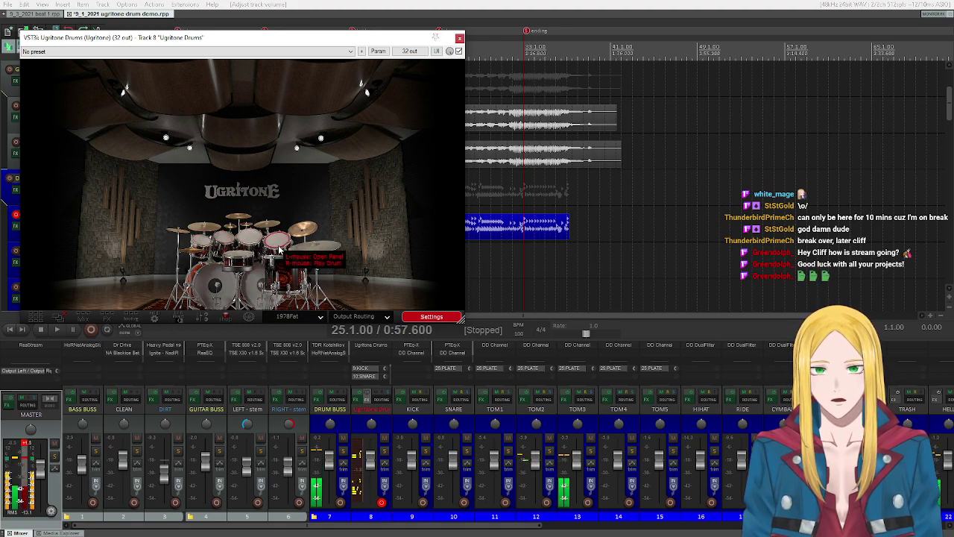
right_click(281, 272)
right_click(281, 272)
right_click(281, 272)
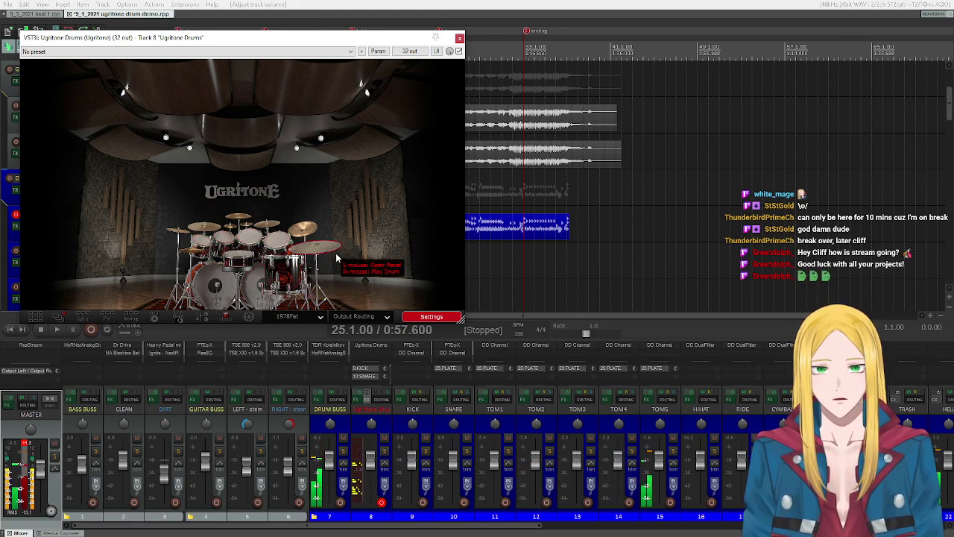
right_click(259, 290)
right_click(259, 289)
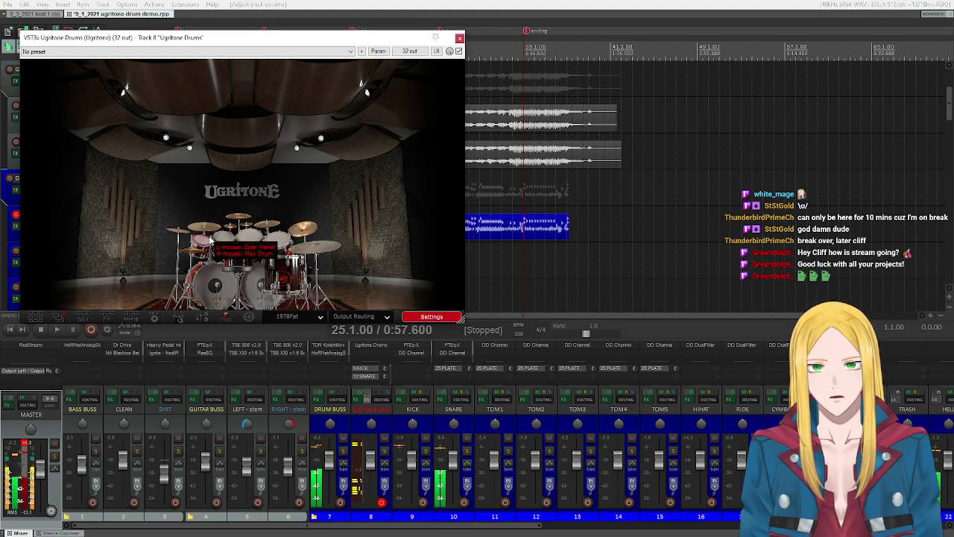
right_click(212, 238)
right_click(239, 236)
right_click(265, 238)
right_click(293, 258)
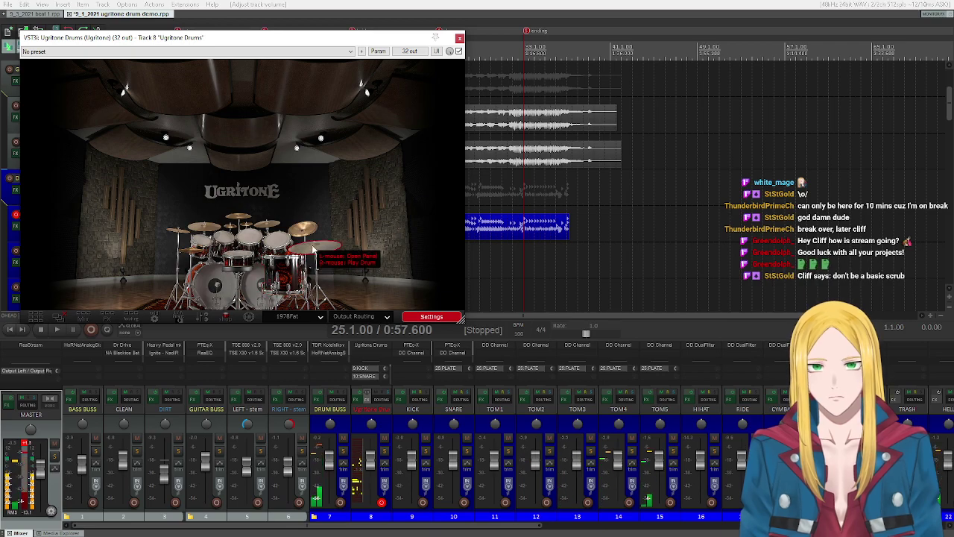
right_click(266, 225)
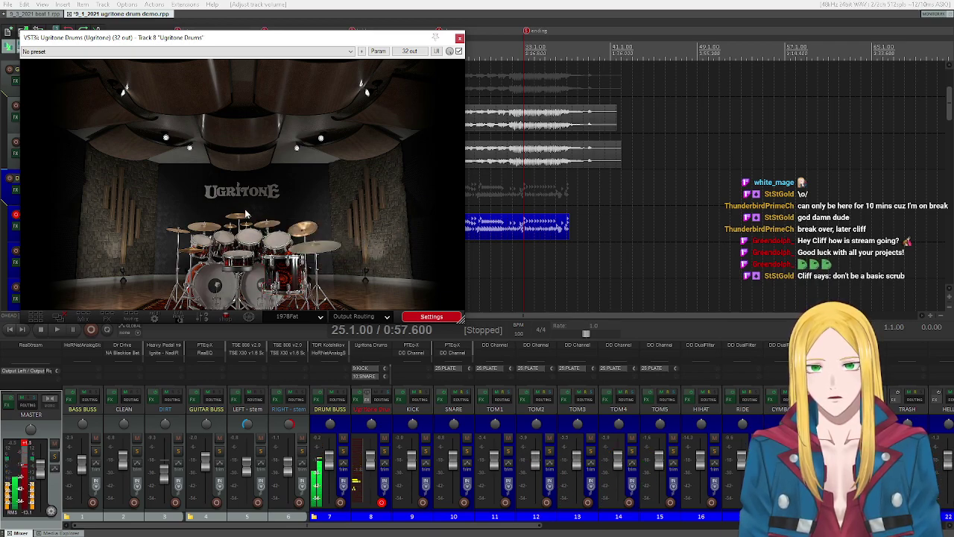
right_click(183, 246)
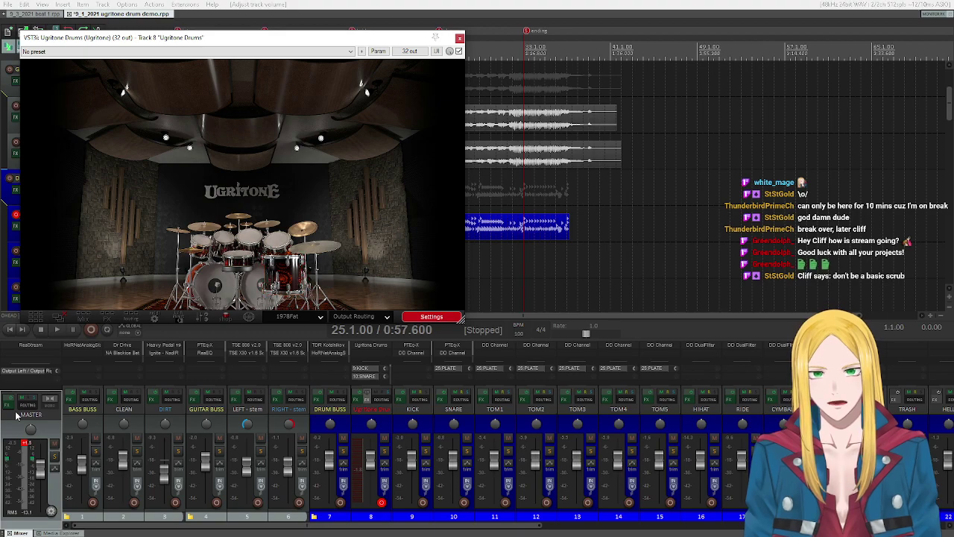
right_click(240, 285)
right_click(239, 283)
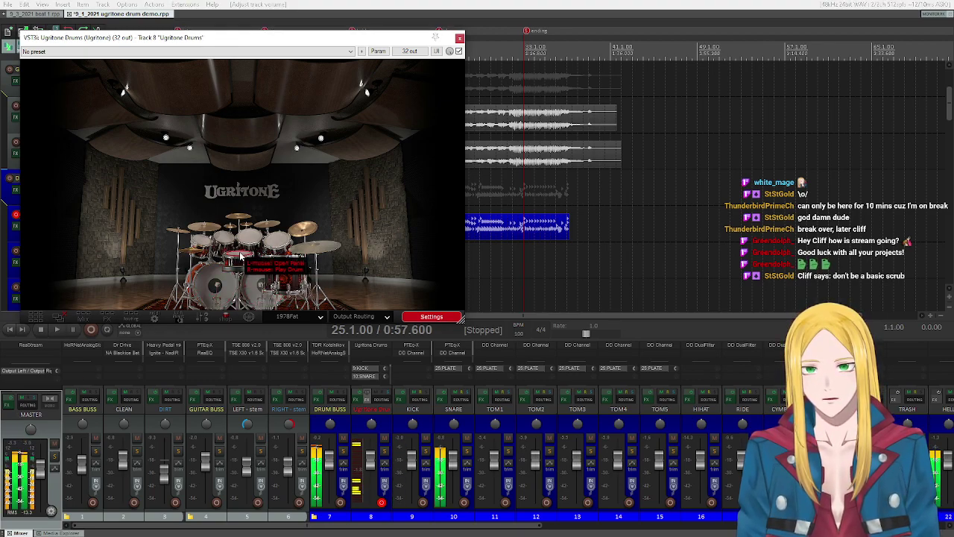
right_click(242, 237)
right_click(272, 238)
right_click(298, 250)
right_click(320, 269)
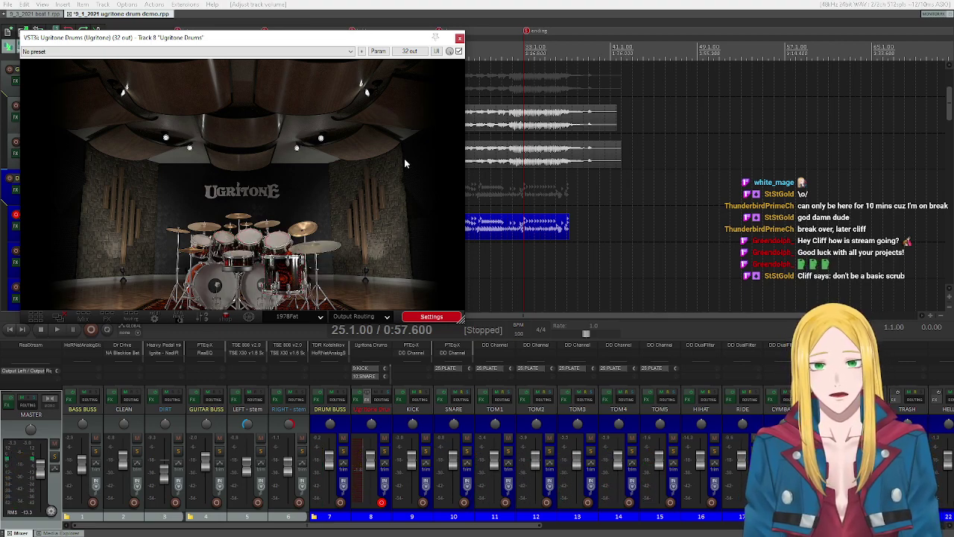
right_click(242, 257)
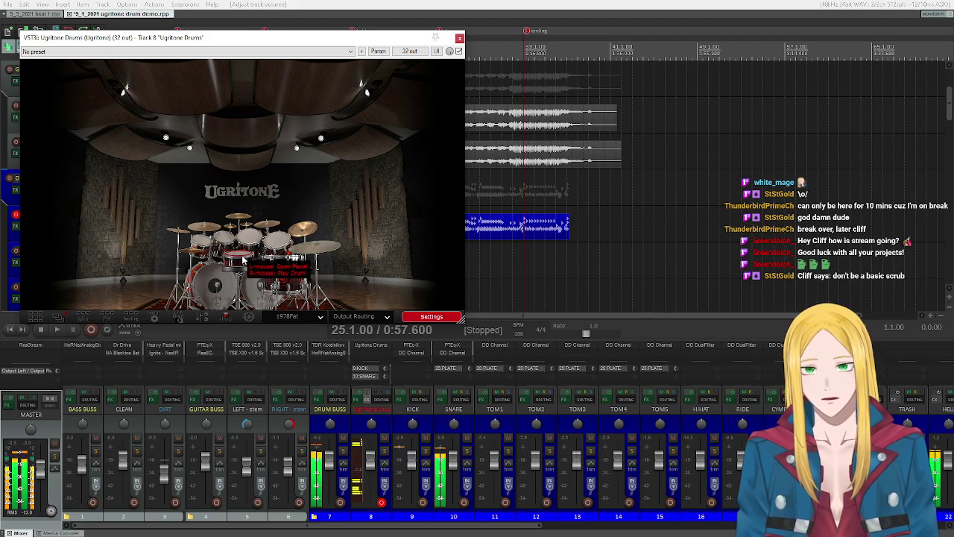
right_click(253, 250)
right_click(265, 261)
right_click(278, 275)
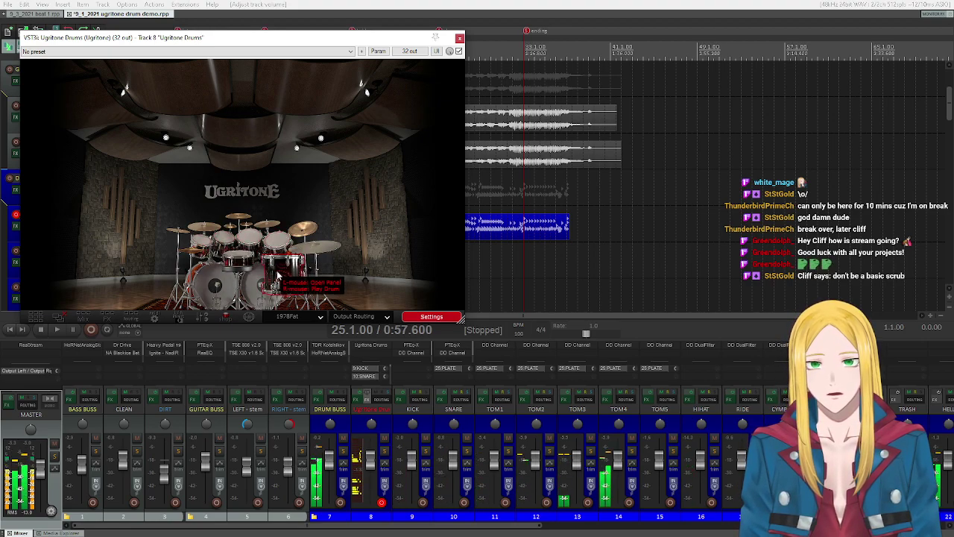
right_click(287, 277)
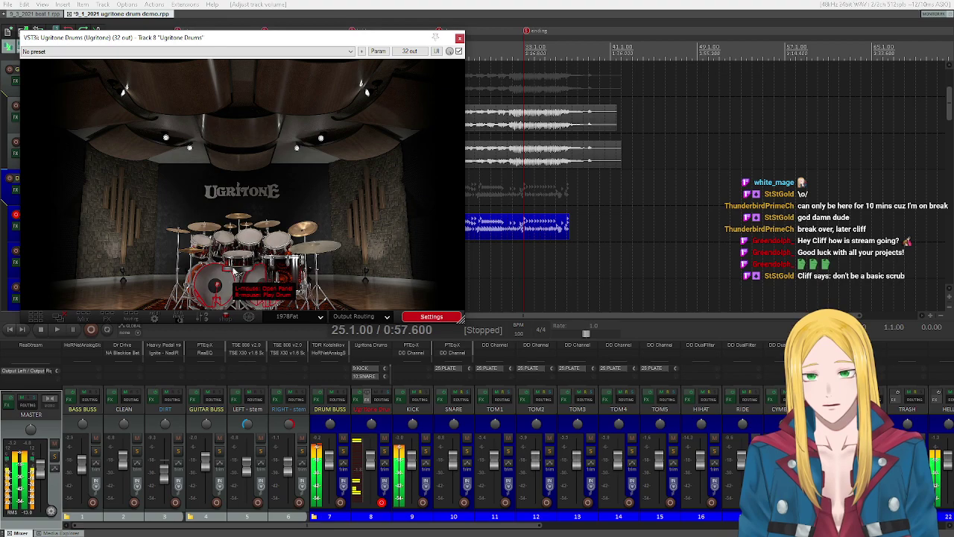
Step: Close the Ugritone Drums plugin, play the chorus from measure 25 to 33, and clear the time selection
click(459, 38)
click(9, 329)
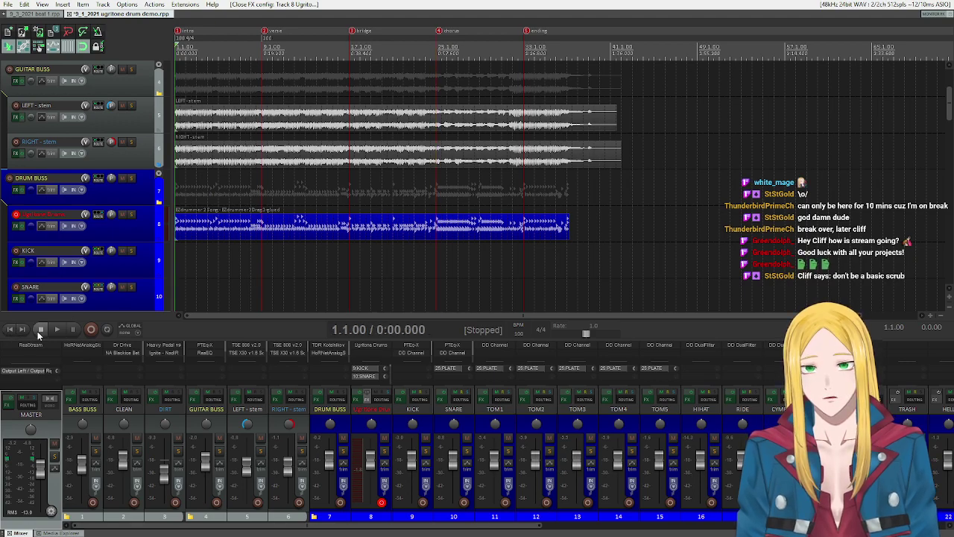
drag(436, 57, 523, 57)
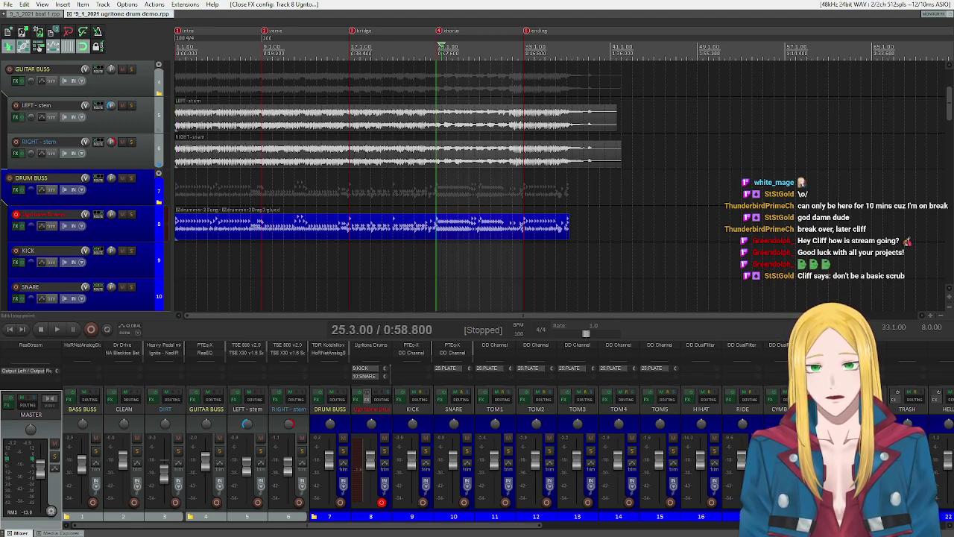
click(57, 329)
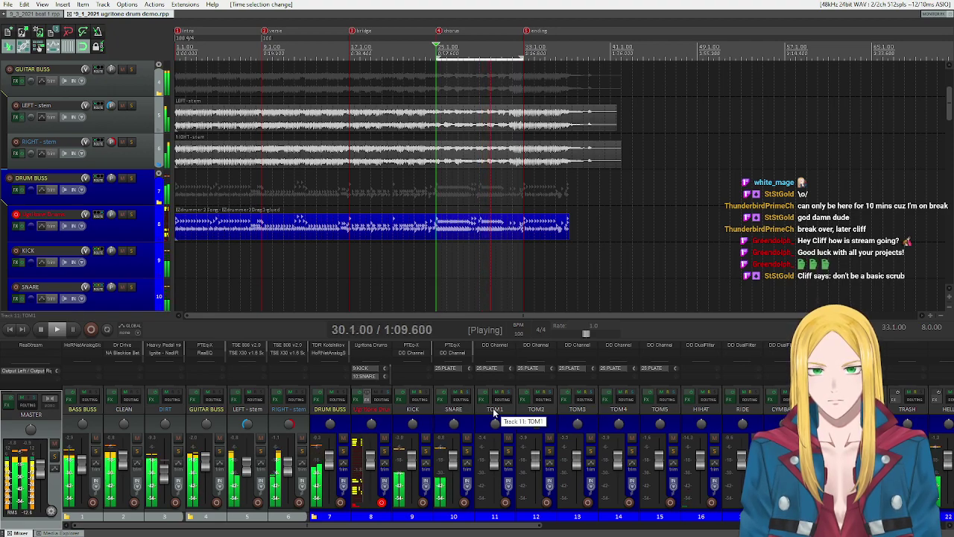
click(41, 331)
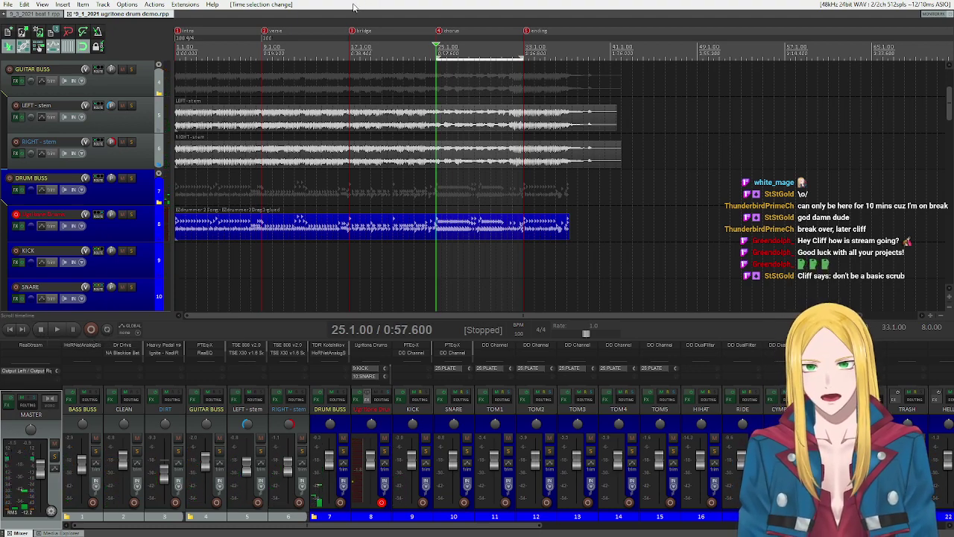
key(Escape)
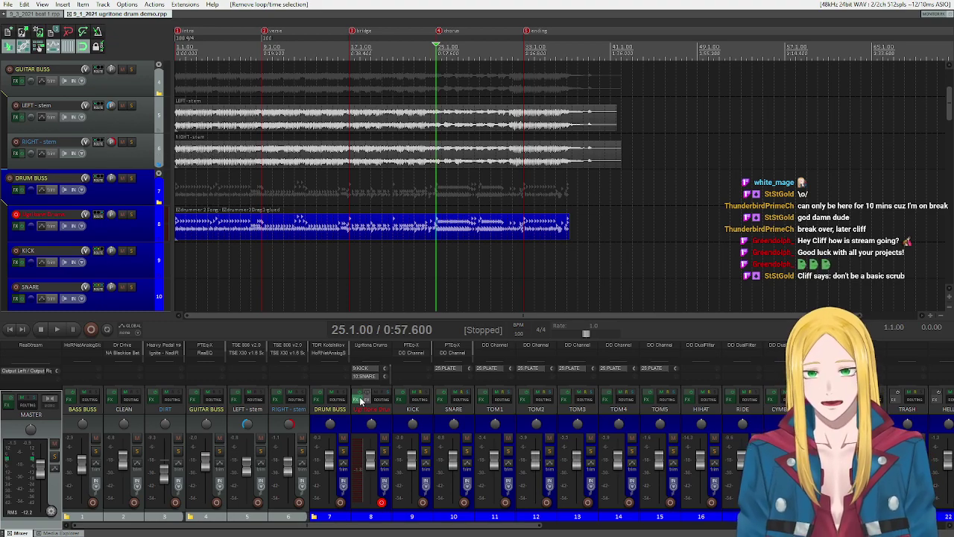
Step: Reopen the Ugritone Drums plugin on track 8 and load the Speed Metal default preset
click(361, 349)
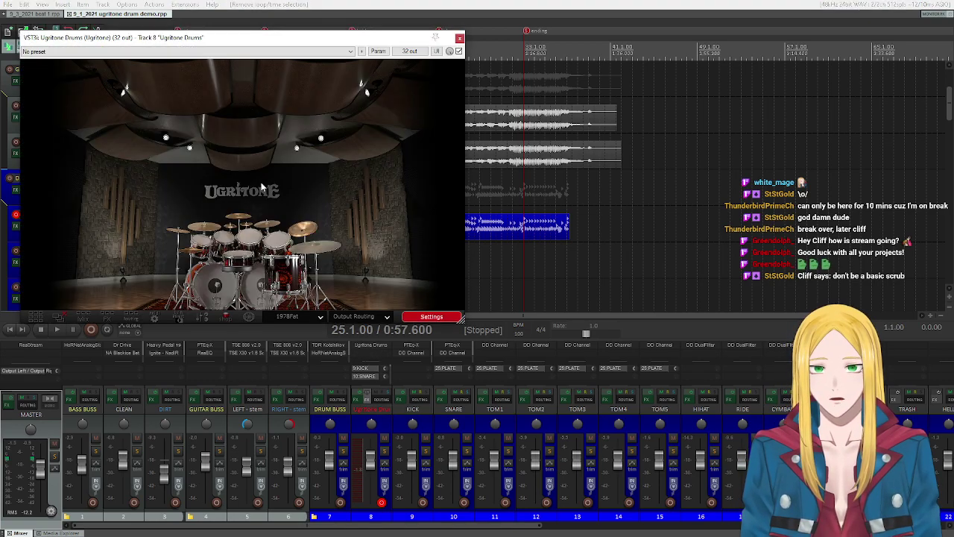
click(289, 319)
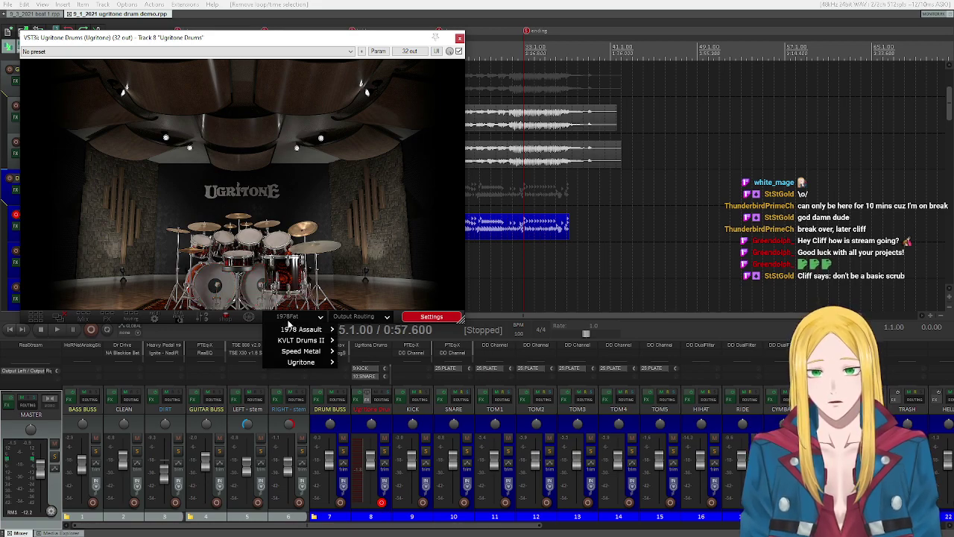
mouse_move(306, 361)
click(373, 359)
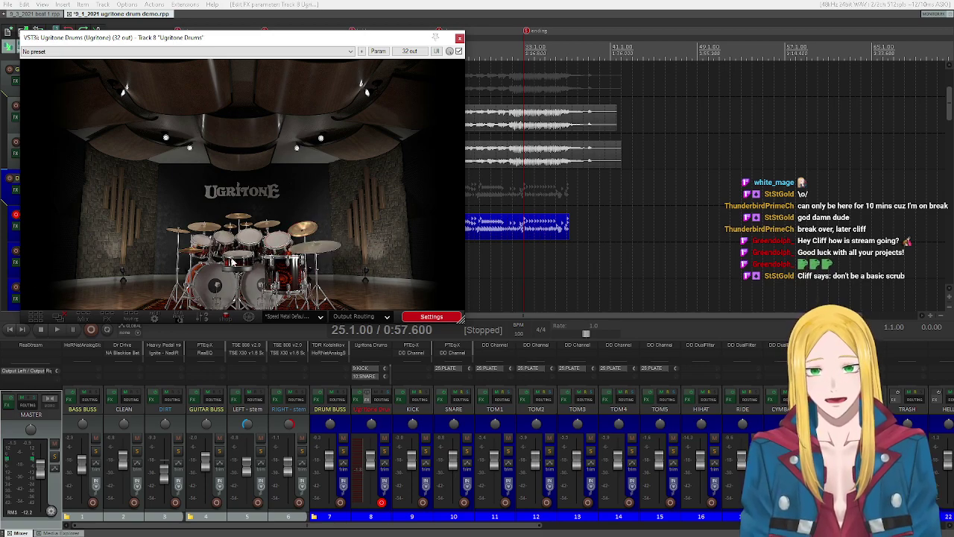
Step: Audition the kick and toms of the Speed Metal kit on the drum set image
right_click(228, 283)
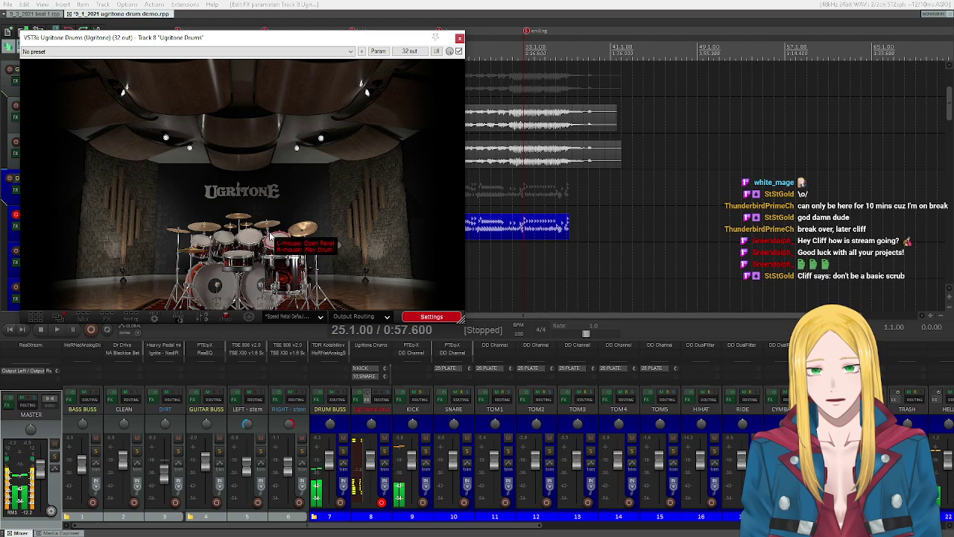
right_click(197, 246)
right_click(220, 239)
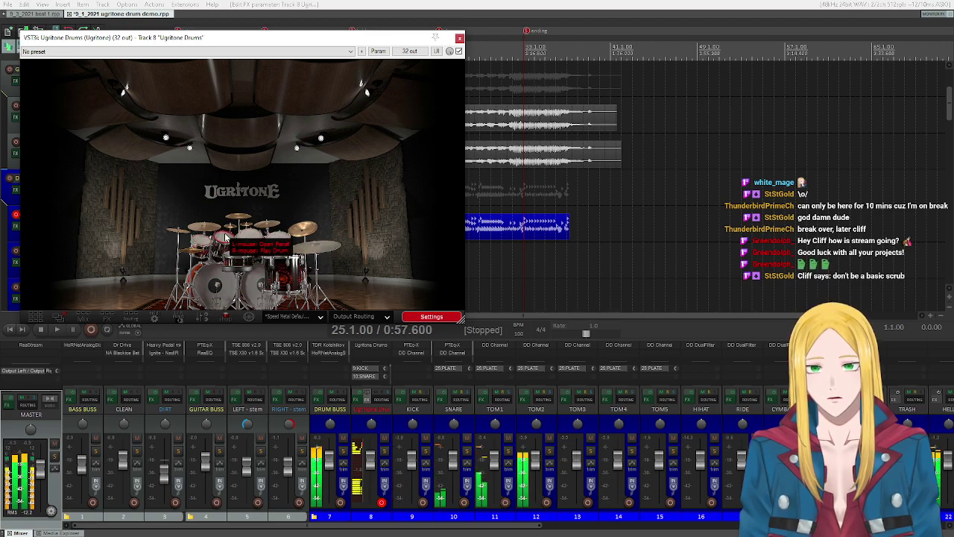
right_click(250, 237)
right_click(276, 240)
right_click(285, 264)
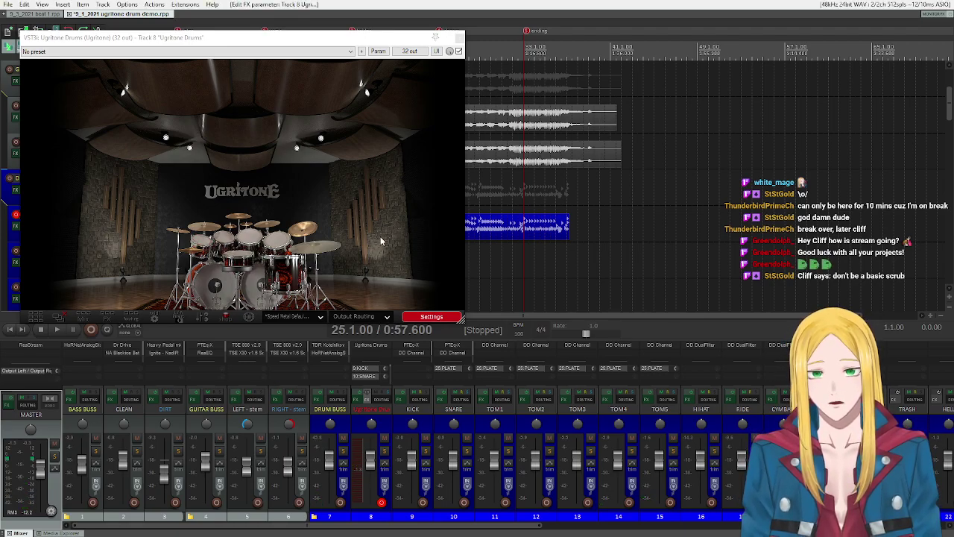
Step: Set the time selection to the verse, measures 9 to 17, and place the edit cursor at its start
drag(338, 38, 571, 251)
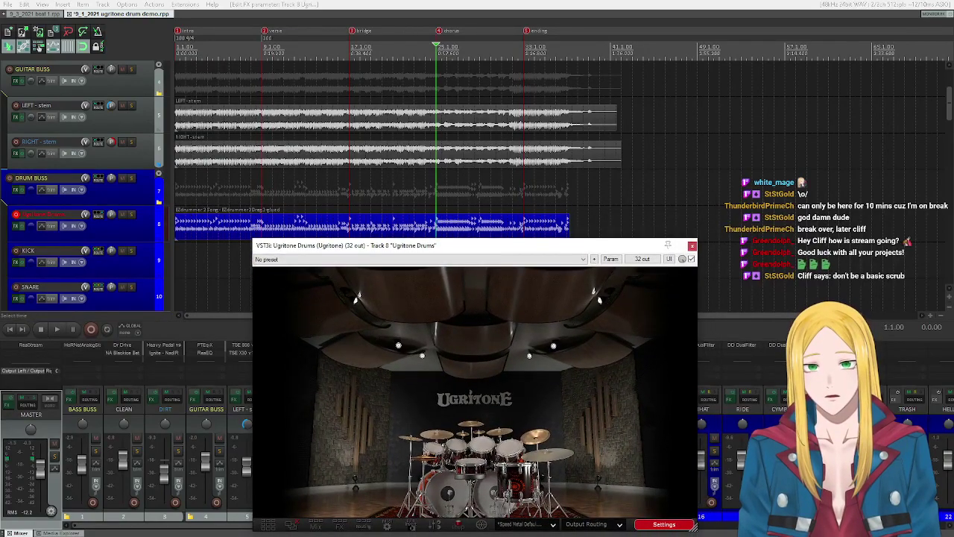
double_click(278, 46)
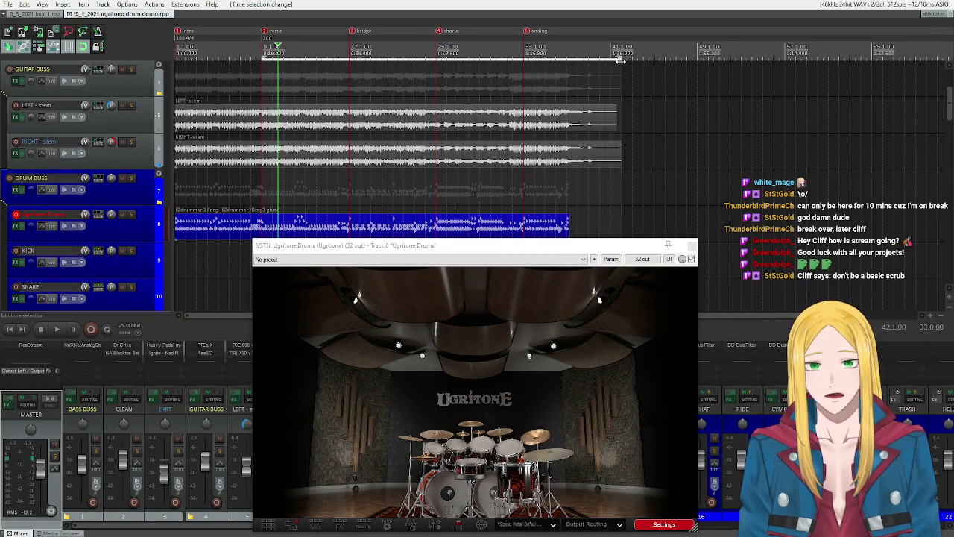
drag(621, 74, 348, 82)
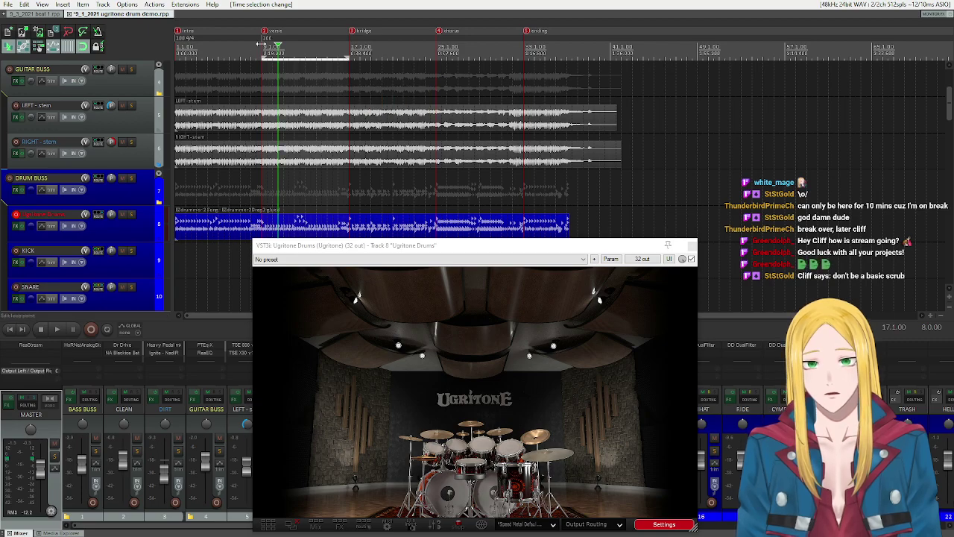
click(261, 46)
Step: Open the snare's FX settings in Ugritone Drums and set its One Shot Sample to Disabled
drag(368, 248, 333, 66)
click(385, 256)
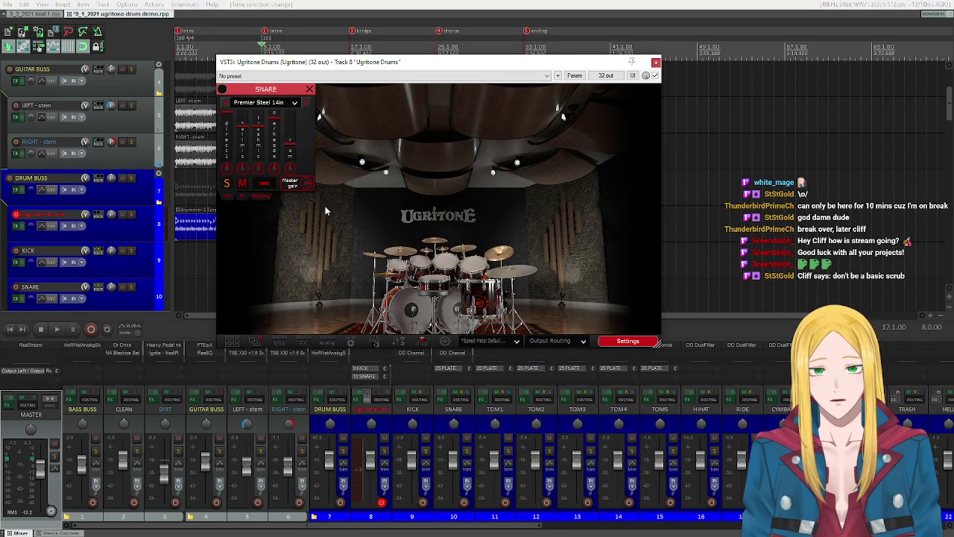
click(244, 196)
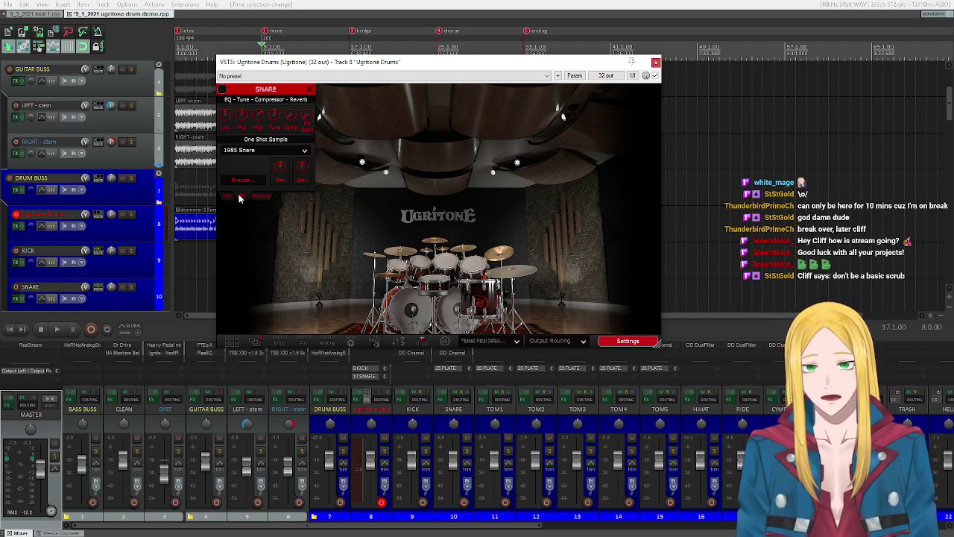
click(233, 198)
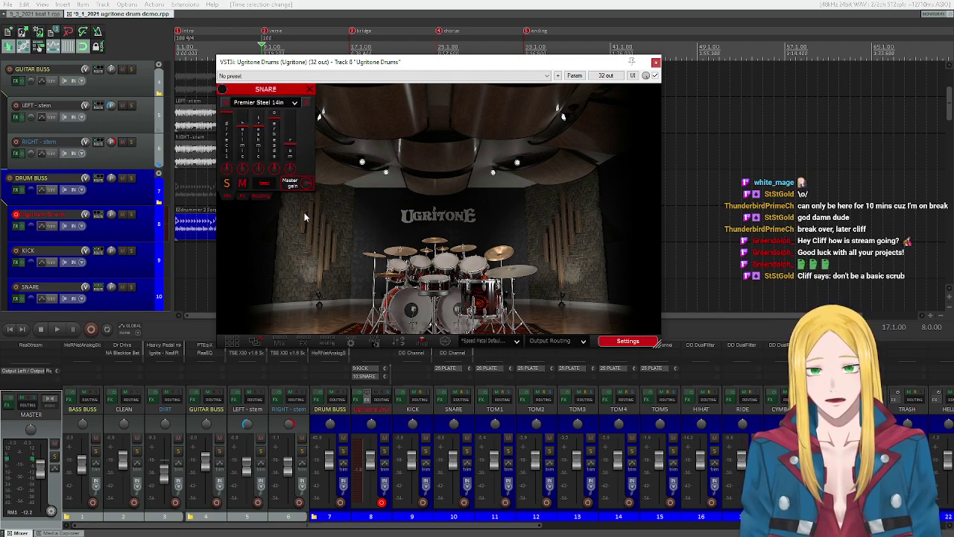
click(245, 196)
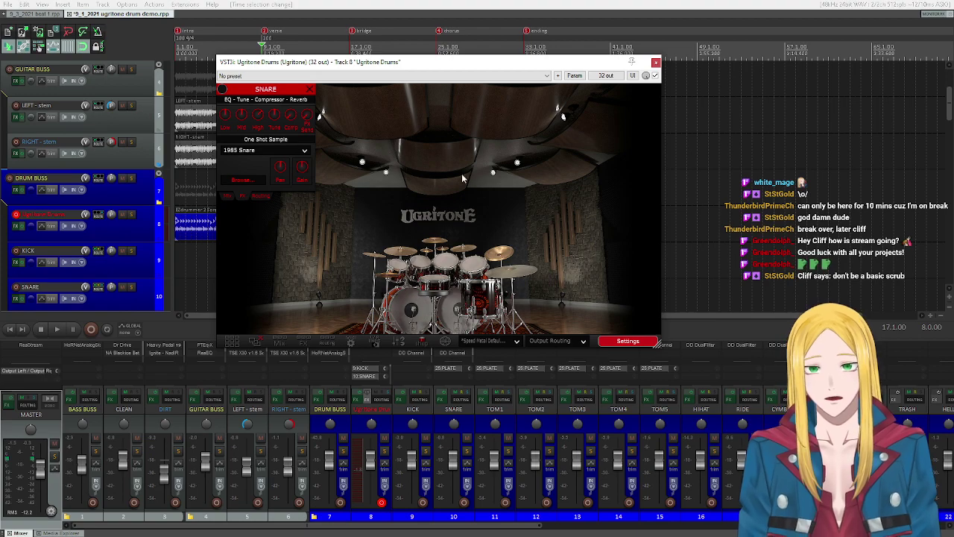
click(282, 151)
click(280, 148)
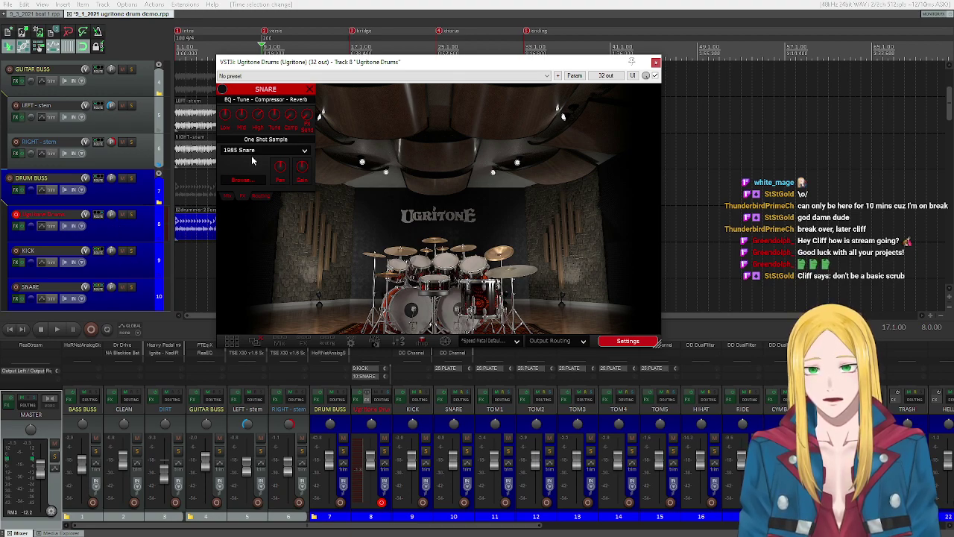
click(253, 152)
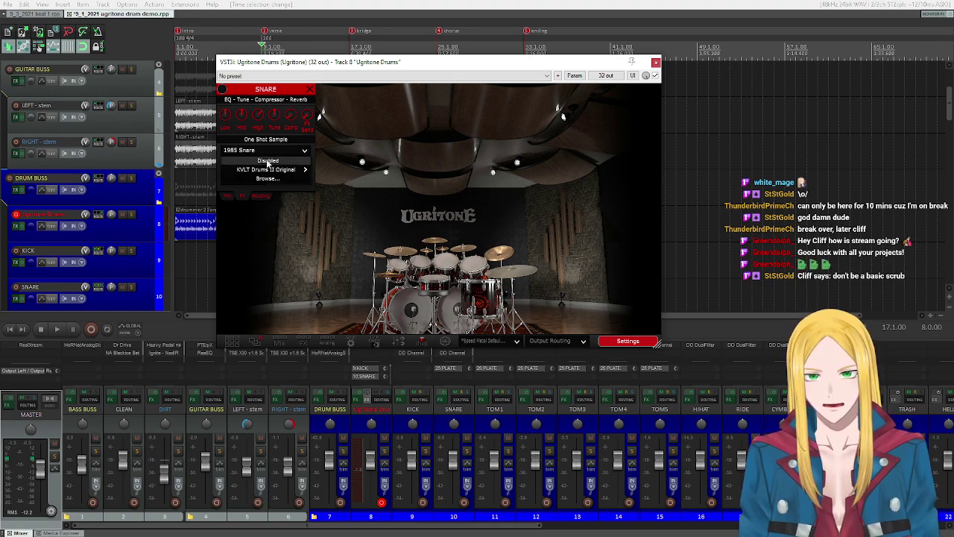
click(268, 161)
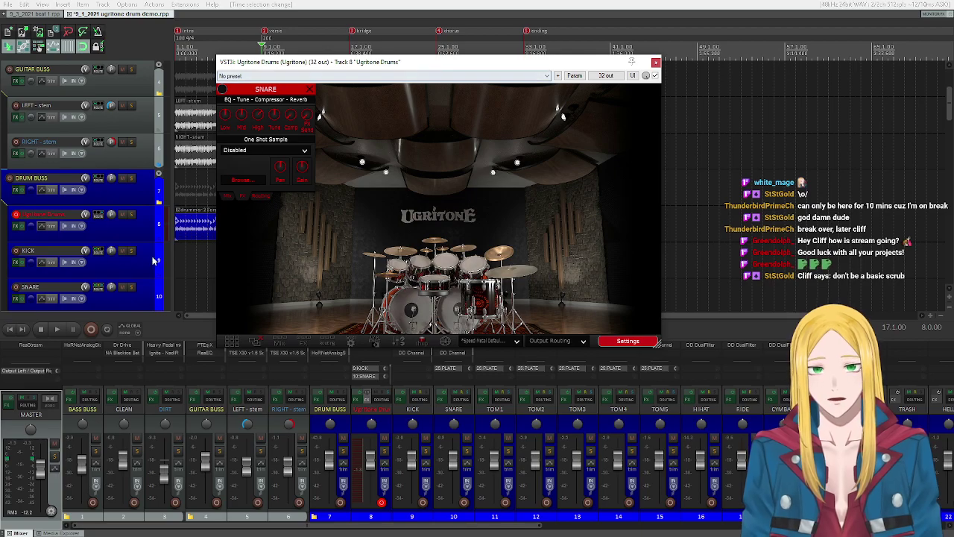
Step: Solo the SNARE track and play the verse to hear the snare without a one shot sample
click(132, 287)
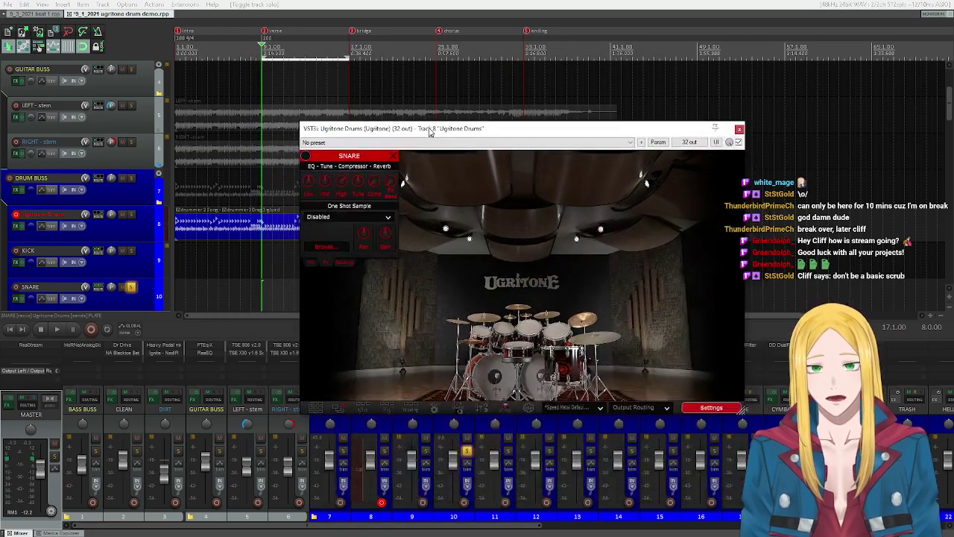
key(space)
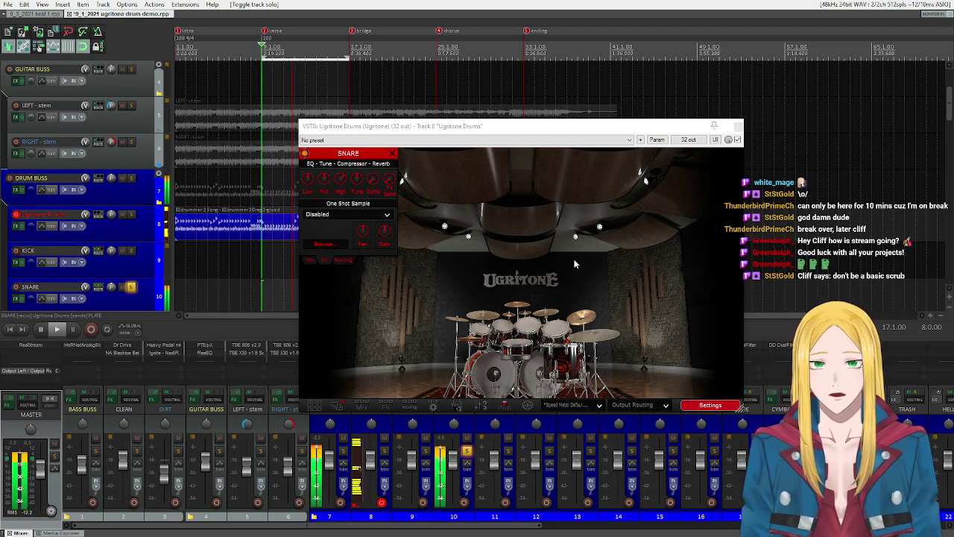
click(41, 333)
Step: Audition 1985 Snare from the KVLT Drums II Original set as the snare's One Shot Sample, and stop playback
click(372, 215)
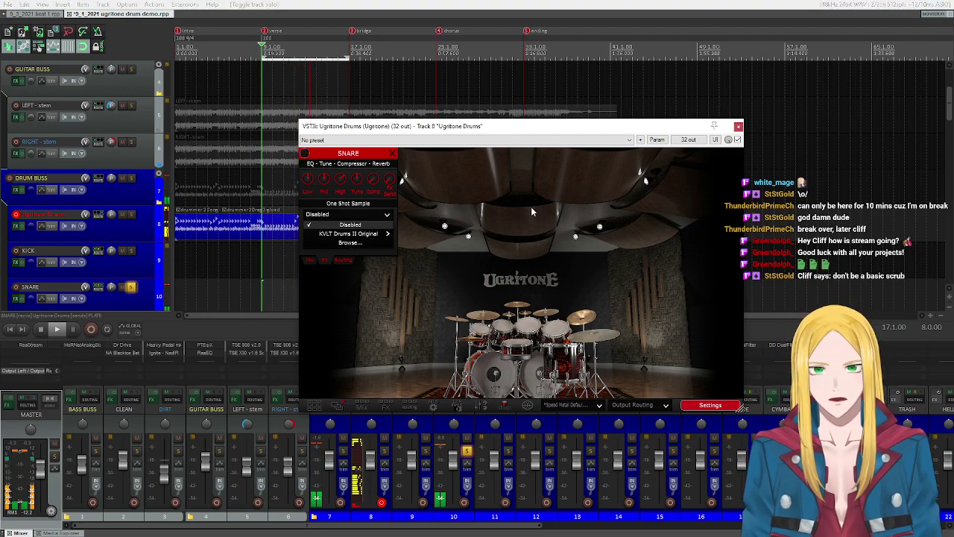
mouse_move(382, 234)
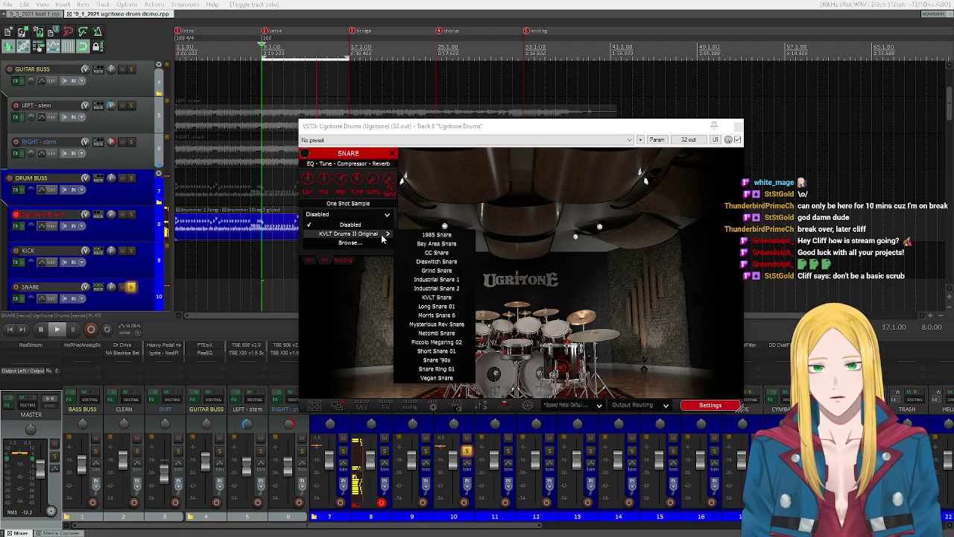
click(460, 235)
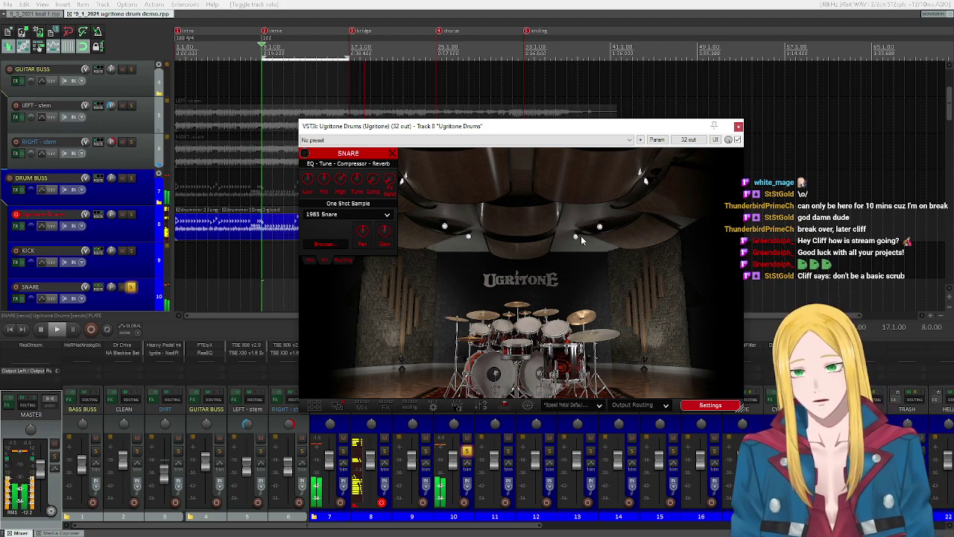
key(space)
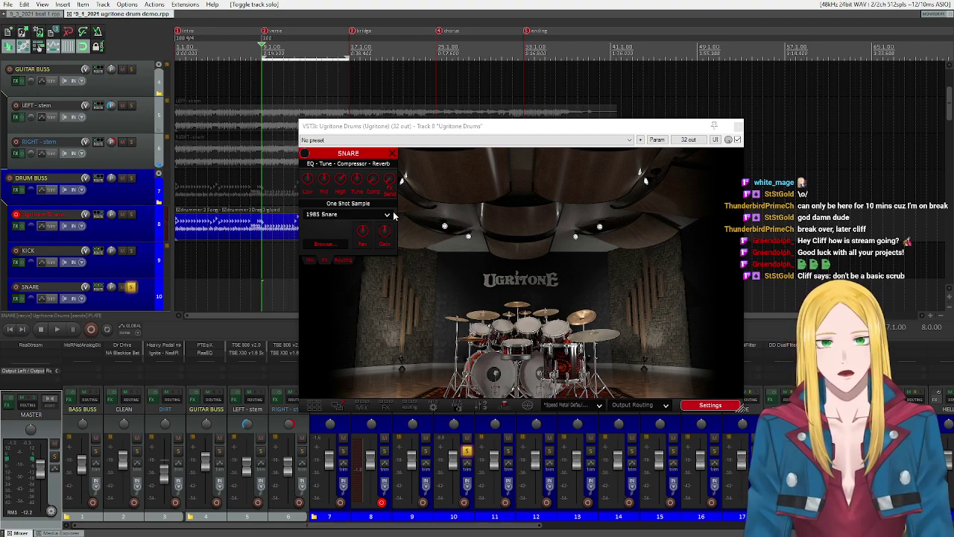
Step: Play the verse again and audition Bay Area Snare and CC Snare as the snare's One Shot Sample
click(56, 330)
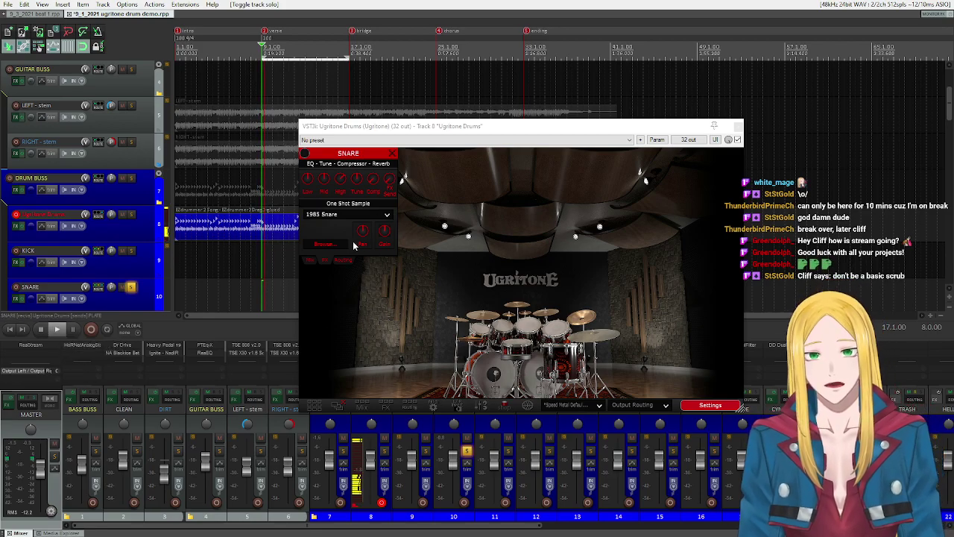
click(350, 214)
mouse_move(365, 233)
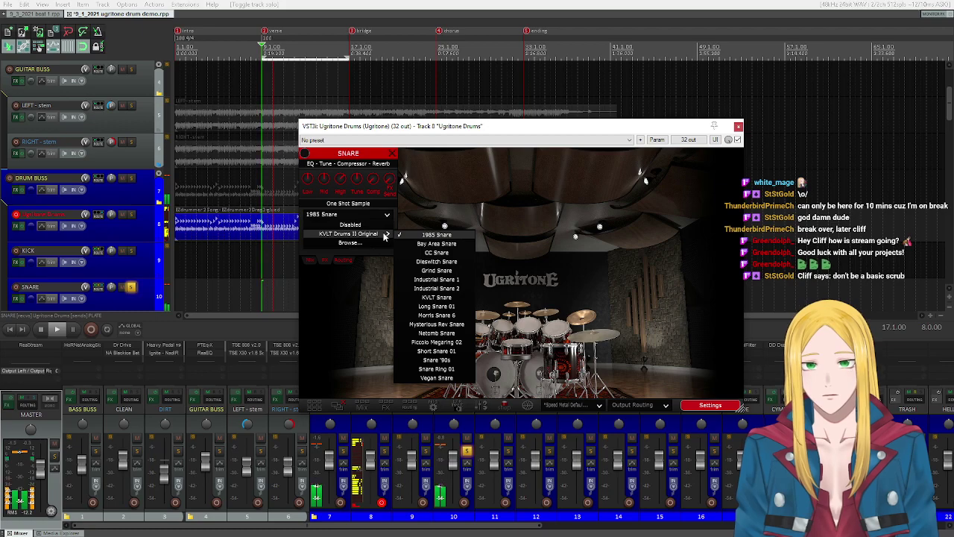
click(453, 244)
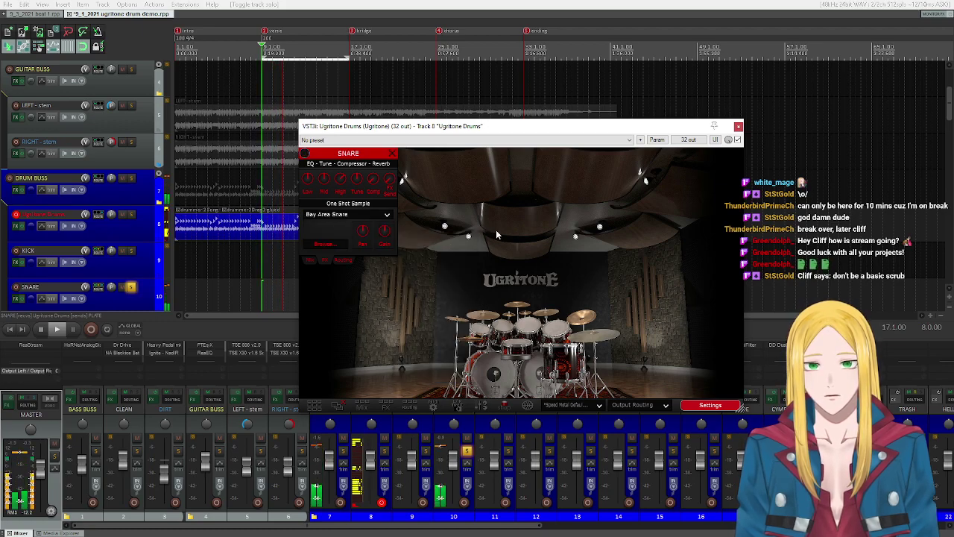
click(350, 214)
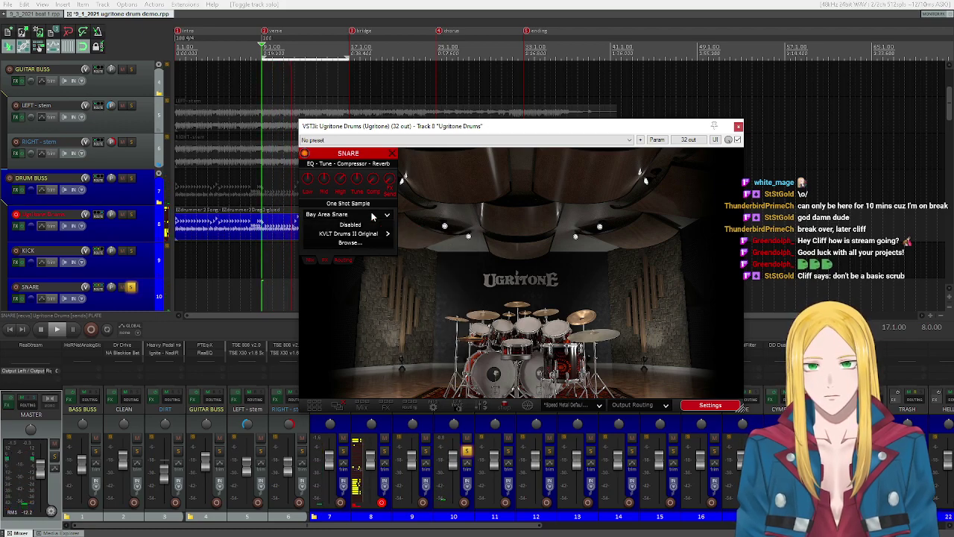
mouse_move(375, 237)
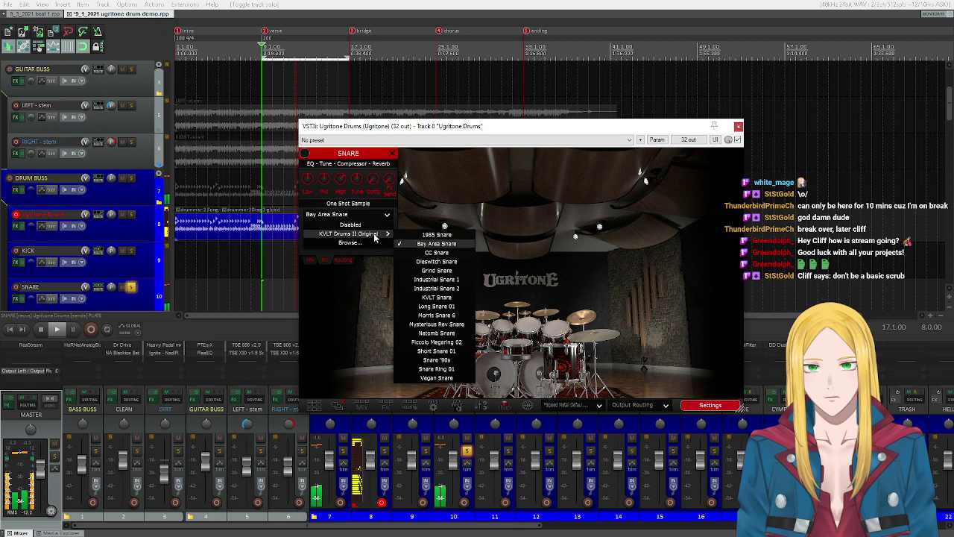
click(452, 254)
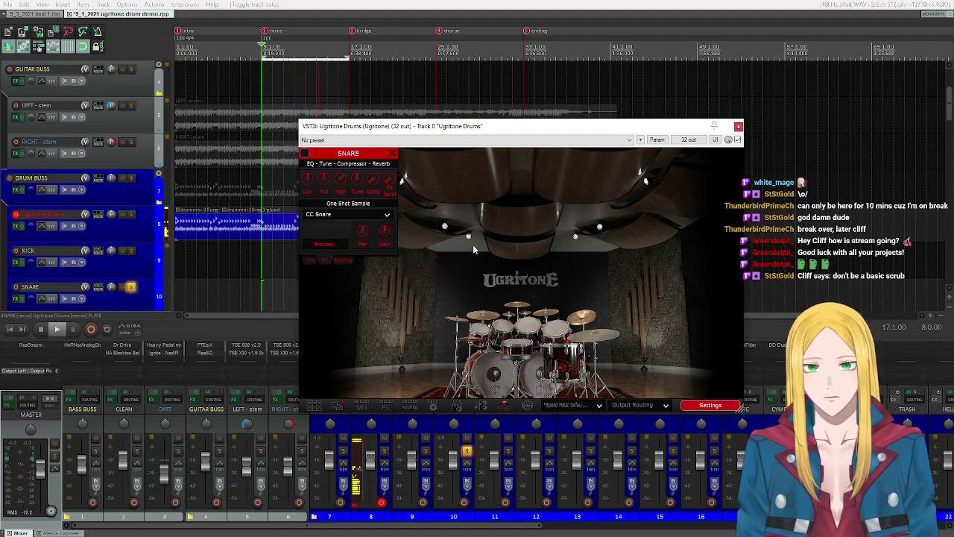
Step: Audition Dieswitch Snare and Grind Snare as the snare's One Shot Sample while the song plays
click(337, 214)
mouse_move(386, 233)
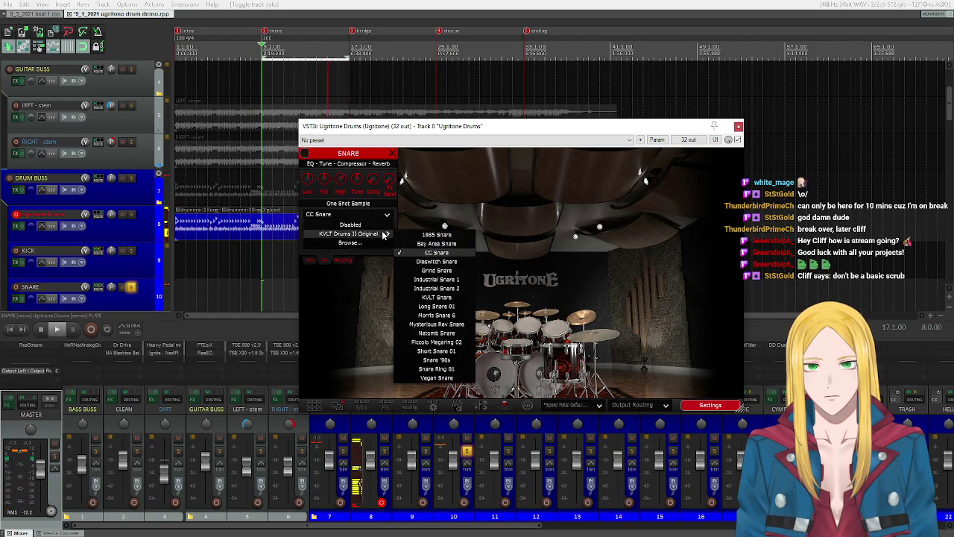
click(447, 261)
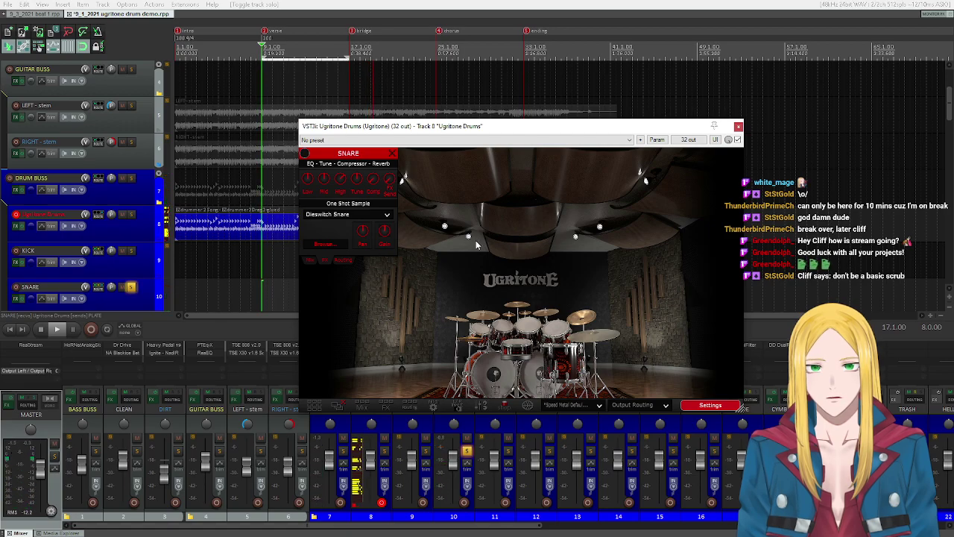
click(351, 214)
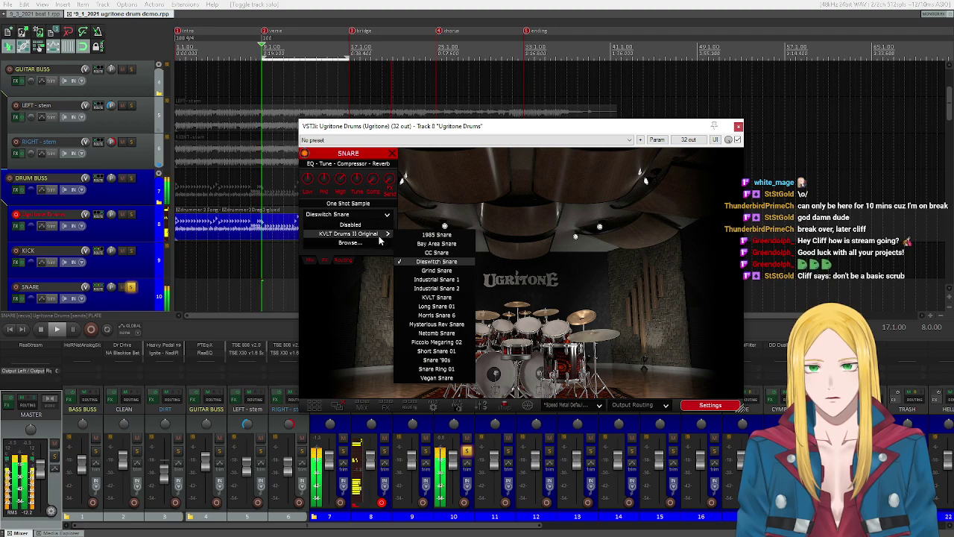
click(435, 269)
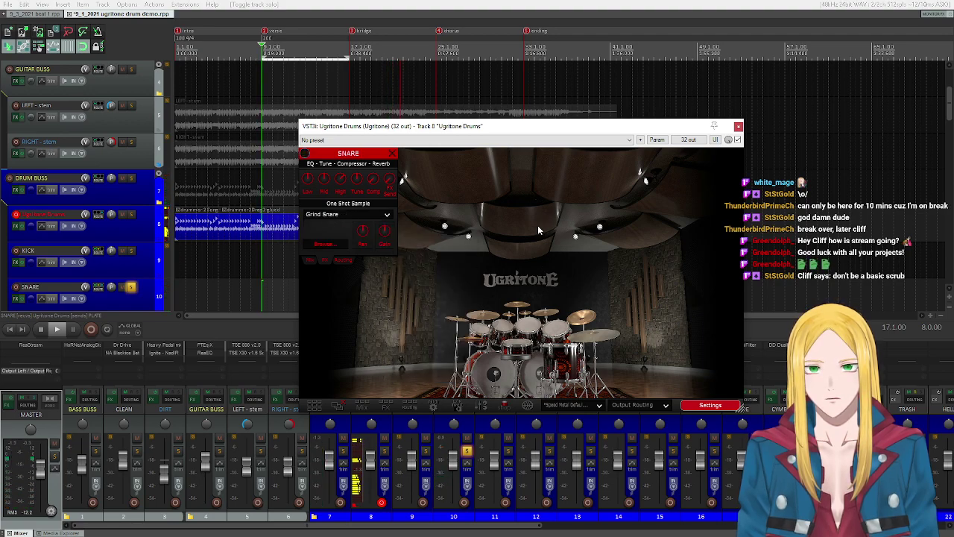
Step: Loop the verse with Industrial Snare 1 as the snare's One Shot Sample and lower the sample's gain
click(335, 215)
mouse_move(347, 235)
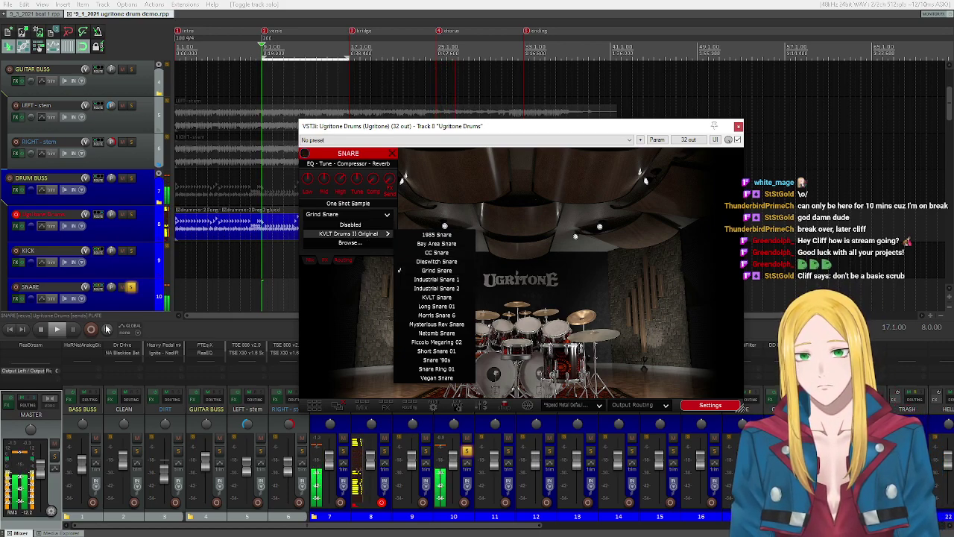
click(440, 279)
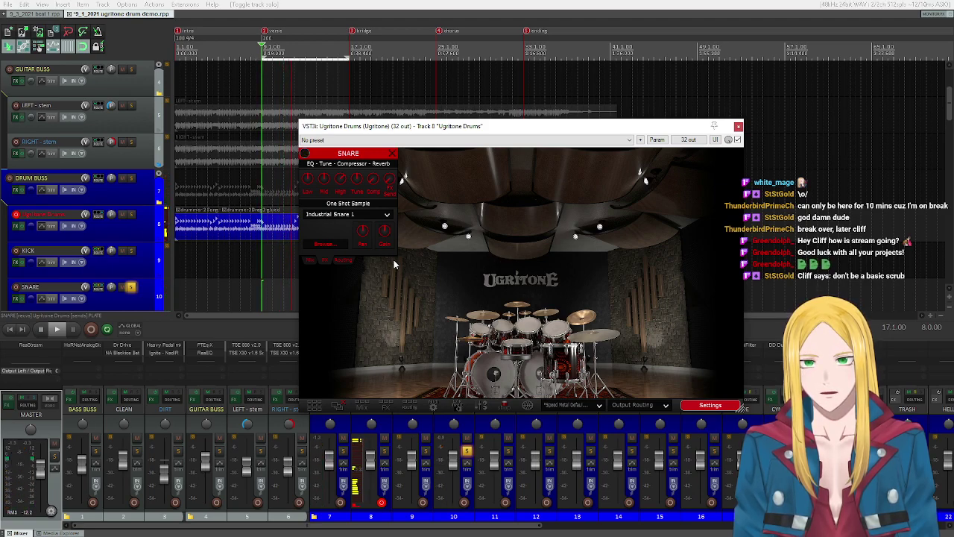
click(382, 232)
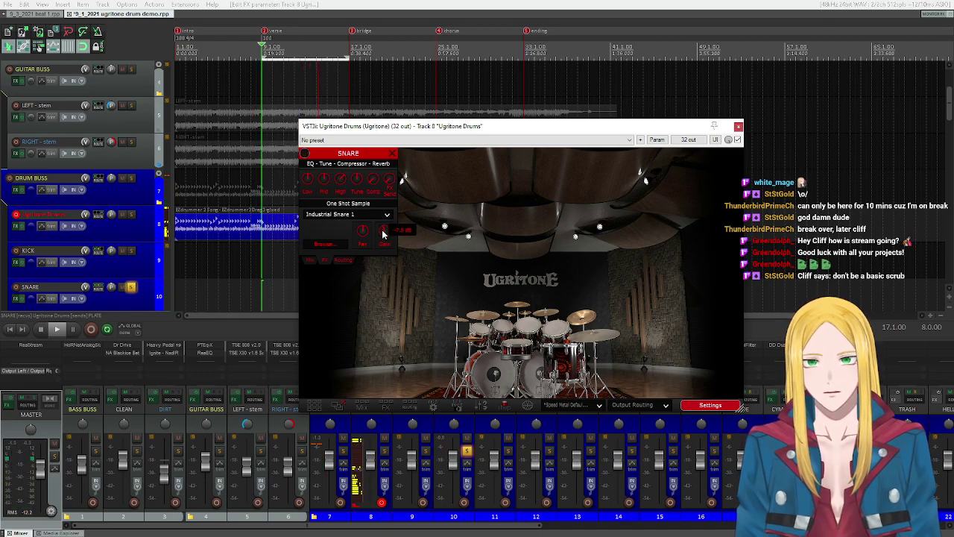
Step: Audition Industrial Snare 2 as the snare's One Shot Sample, and stop playback
click(349, 215)
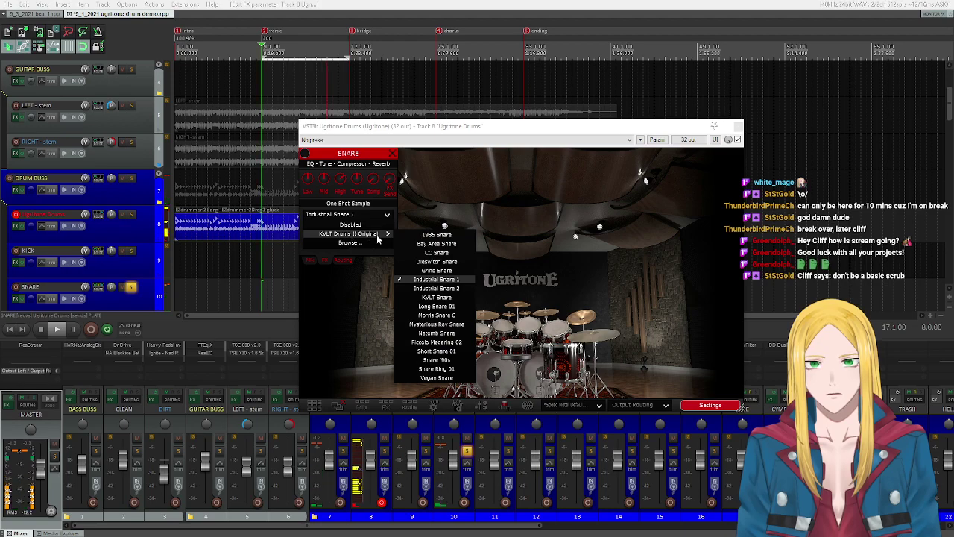
click(429, 406)
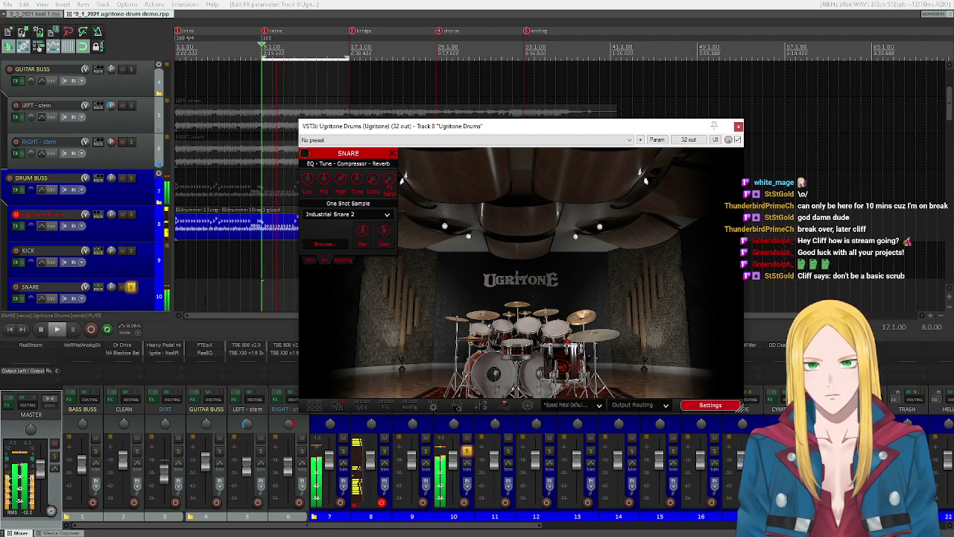
key(space)
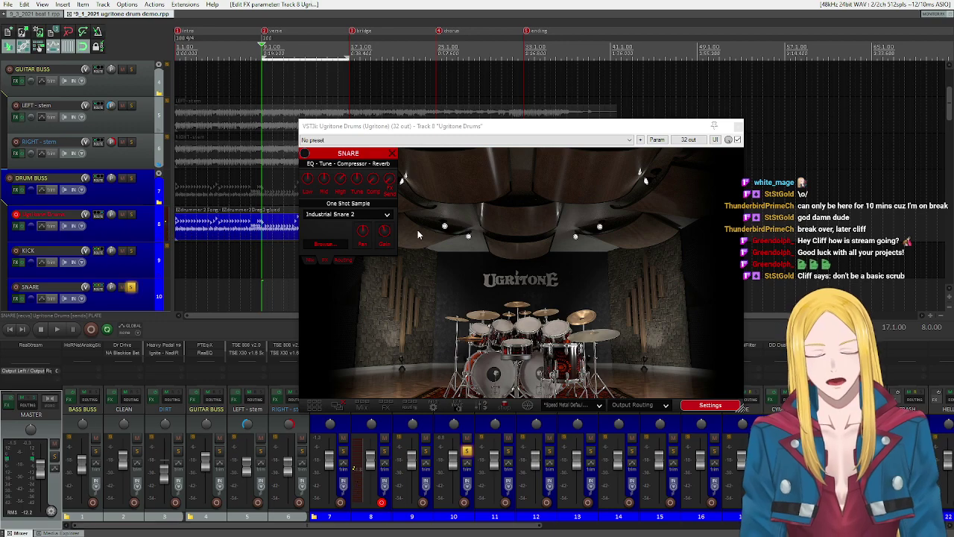
Step: Set the snare's One Shot Sample to KVLT Snare and restart playback to hear it
click(366, 221)
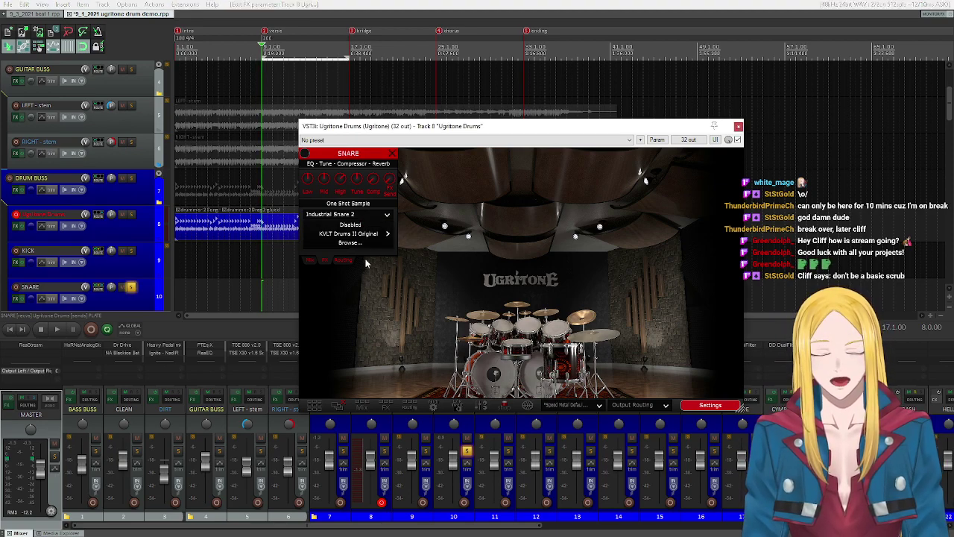
mouse_move(365, 234)
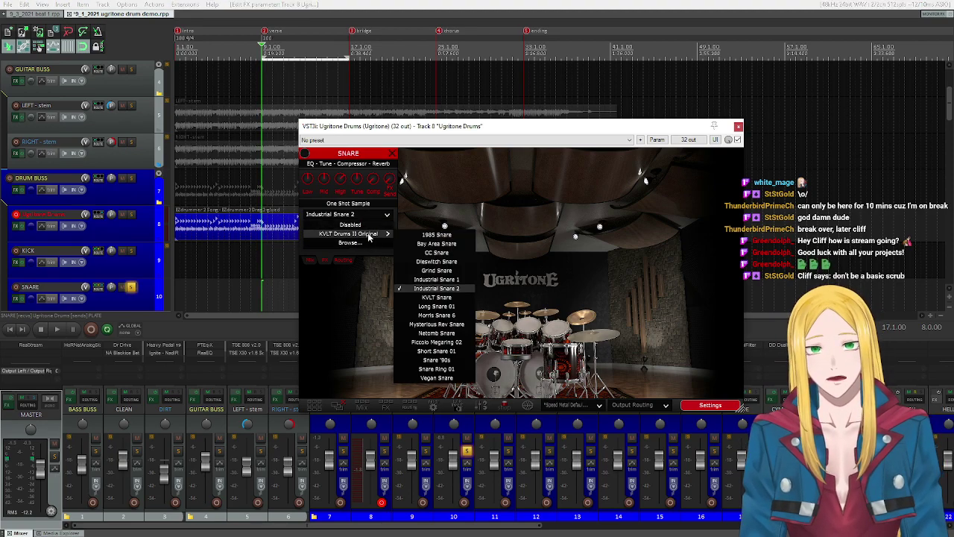
click(437, 298)
click(56, 330)
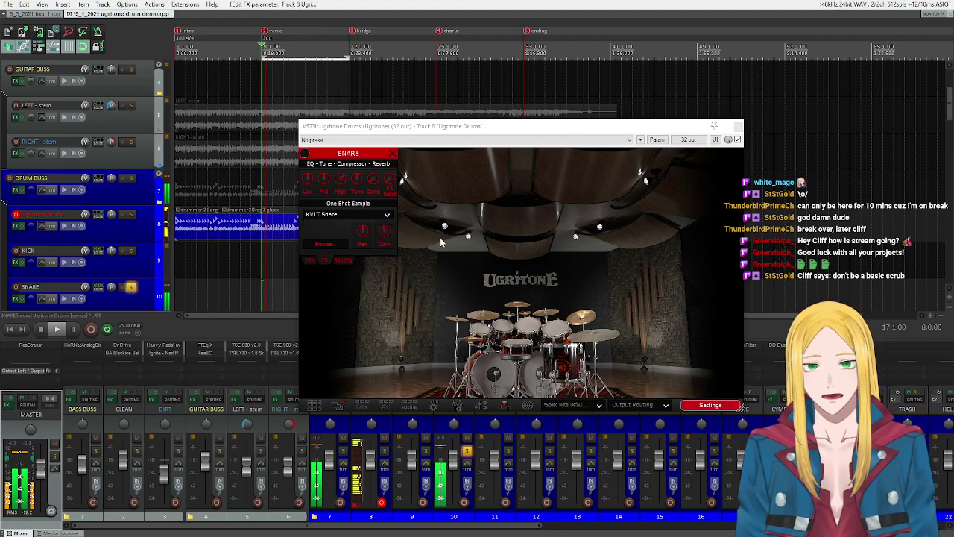
Step: Audition Long Snare 01 and Morris Snare 6 as the snare's One Shot Sample during playback
click(357, 215)
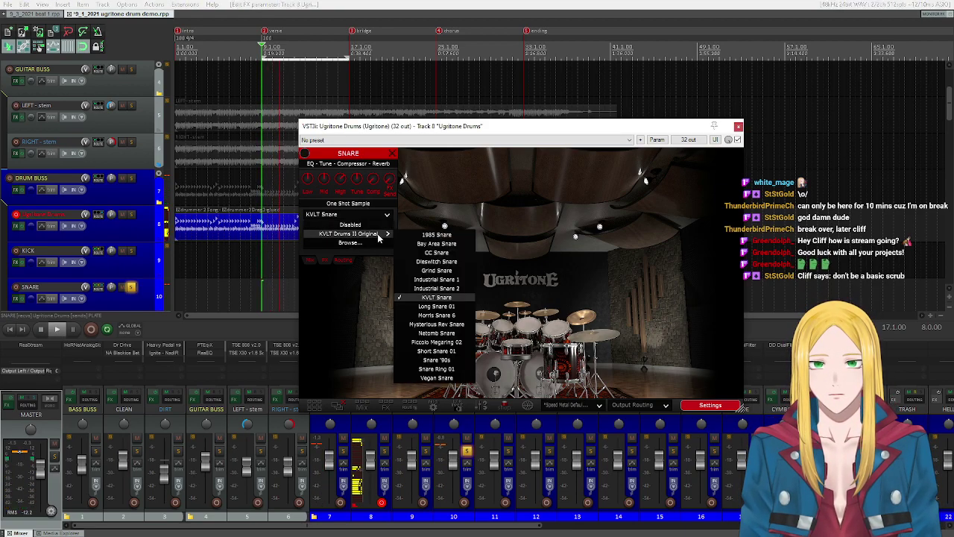
click(437, 306)
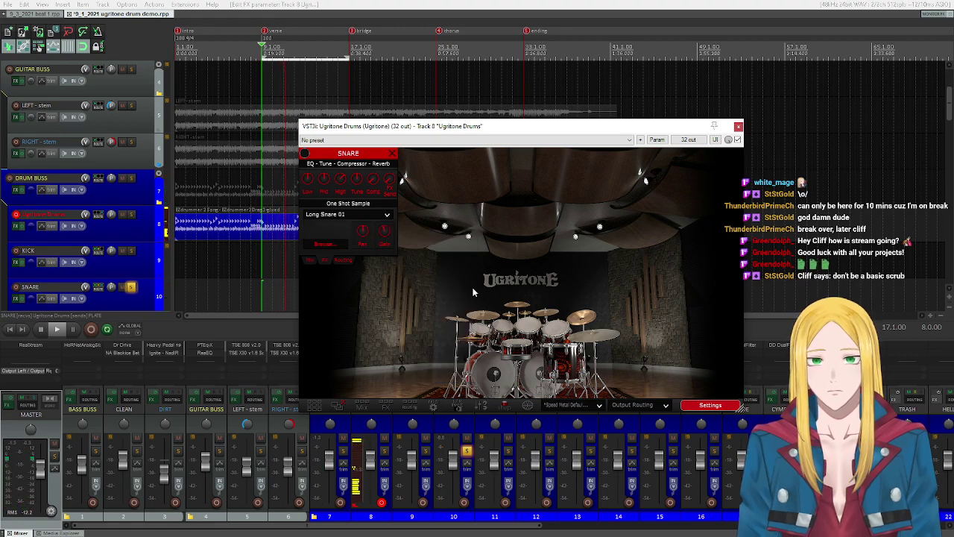
click(372, 214)
mouse_move(376, 234)
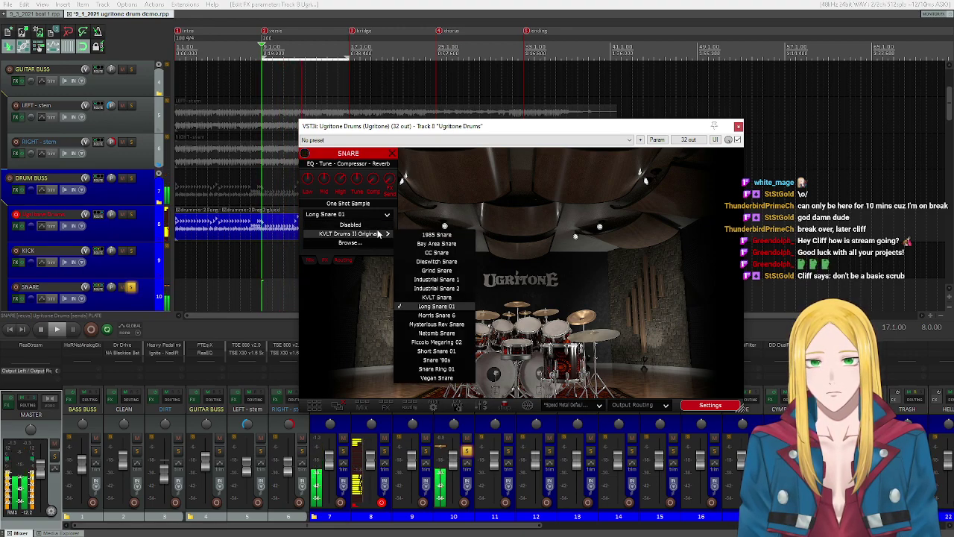
click(451, 316)
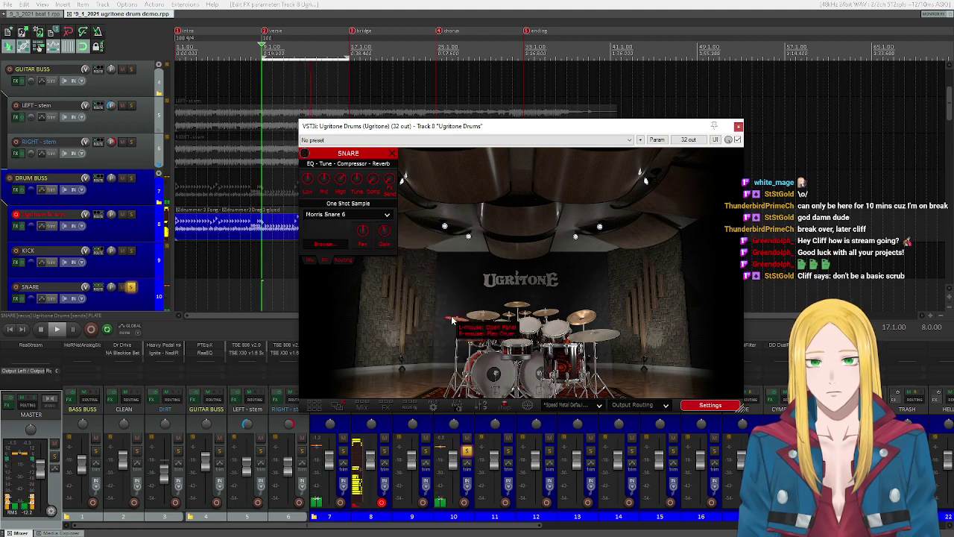
Step: Audition Mysterious Rev Snare and Netomb Snare as the snare's One Shot Sample during playback
click(347, 215)
mouse_move(368, 234)
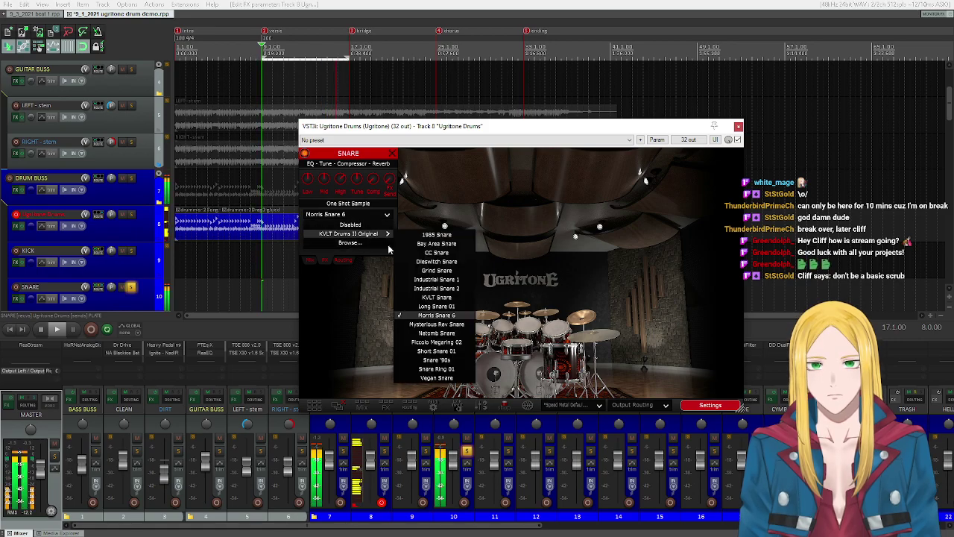
click(435, 334)
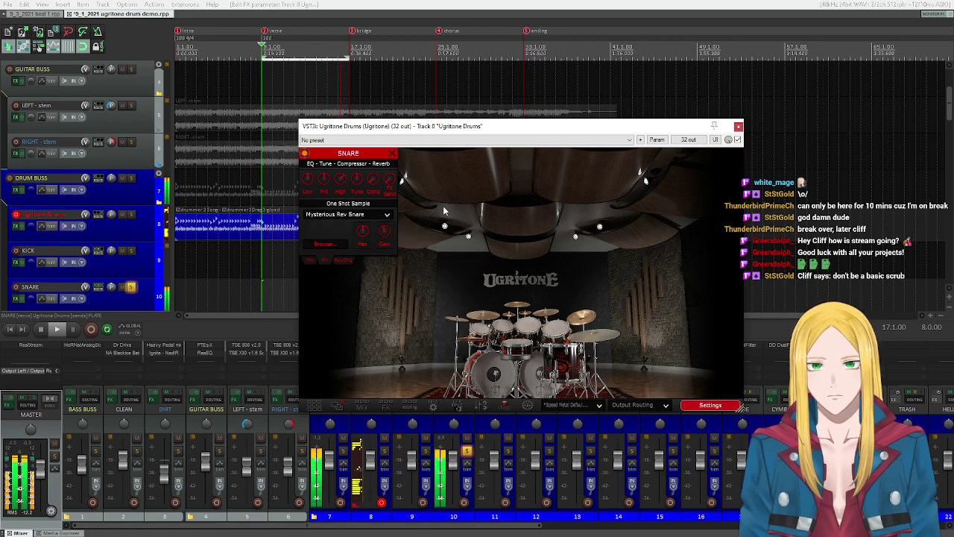
click(339, 215)
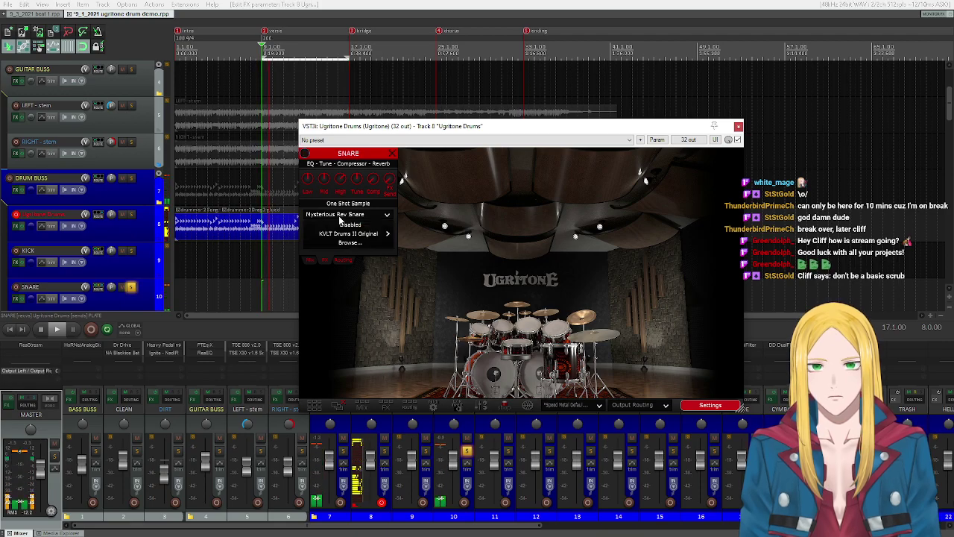
mouse_move(367, 234)
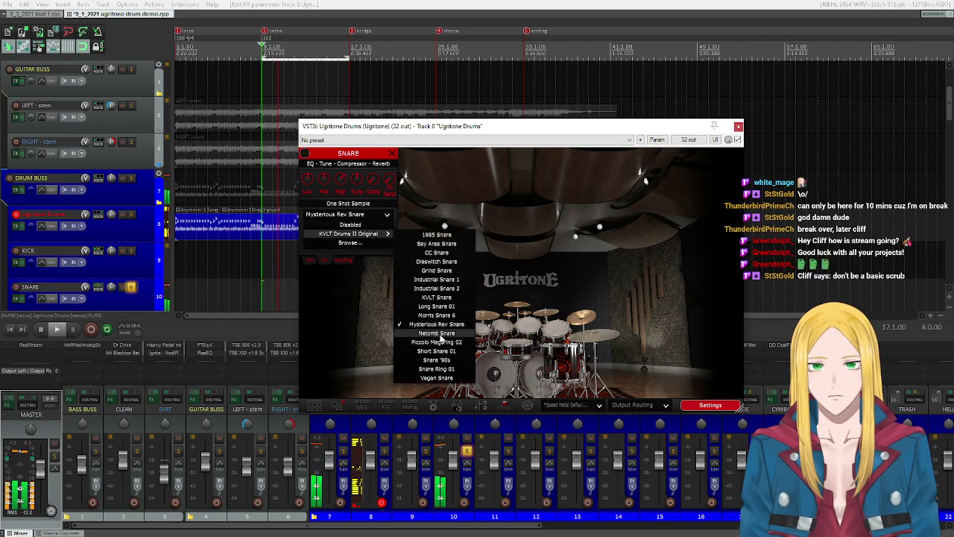
click(436, 332)
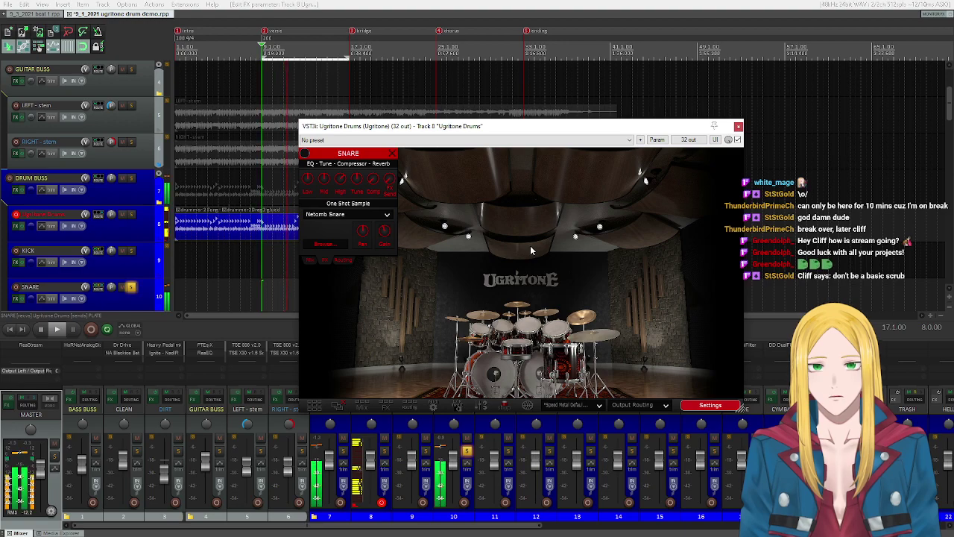
Step: Audition Piccolo Megaring 02 and Short Snare 01 as the snare's One Shot Sample during playback
click(377, 214)
mouse_move(380, 233)
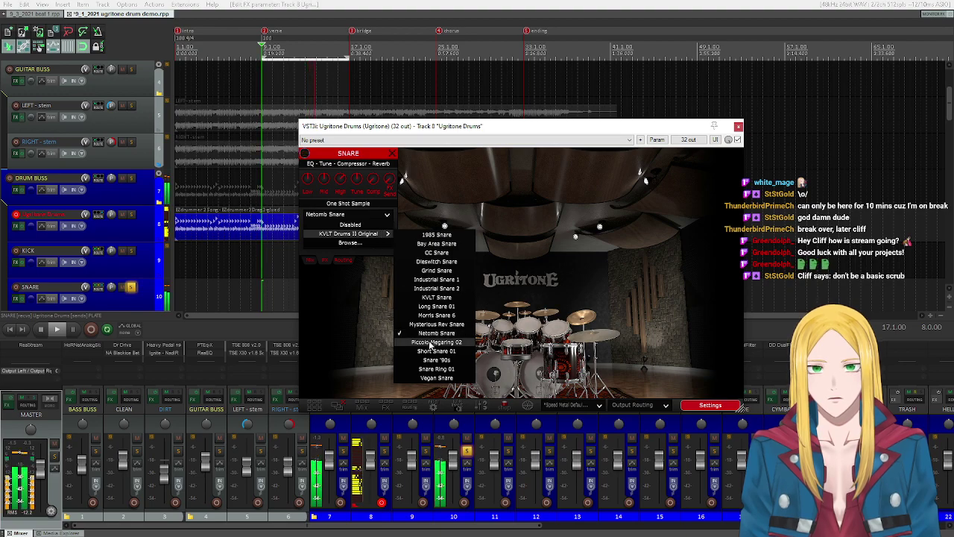
click(480, 264)
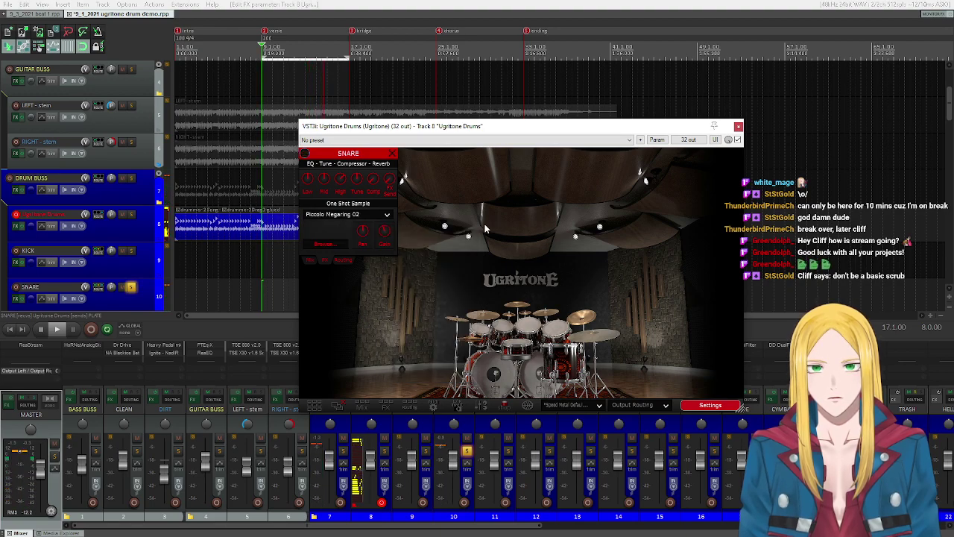
click(376, 217)
mouse_move(380, 233)
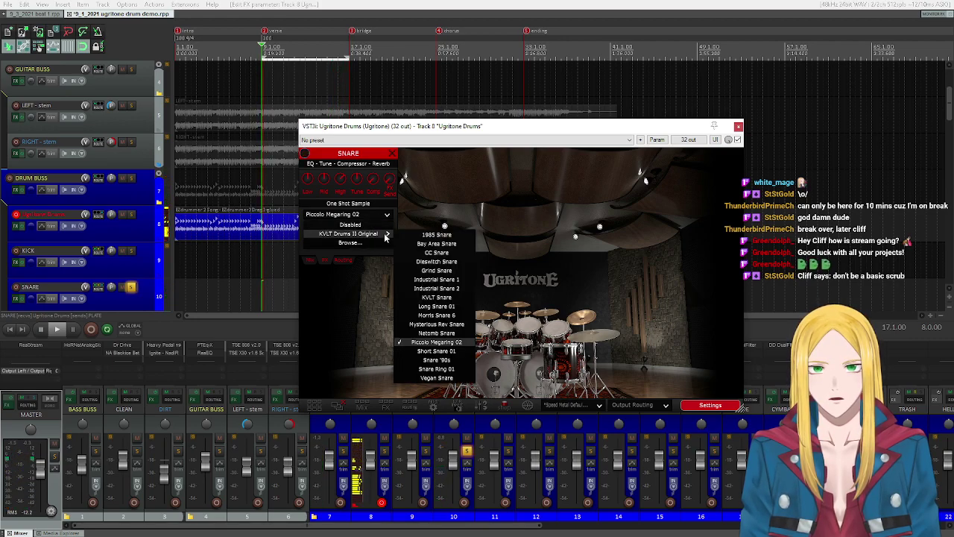
click(437, 351)
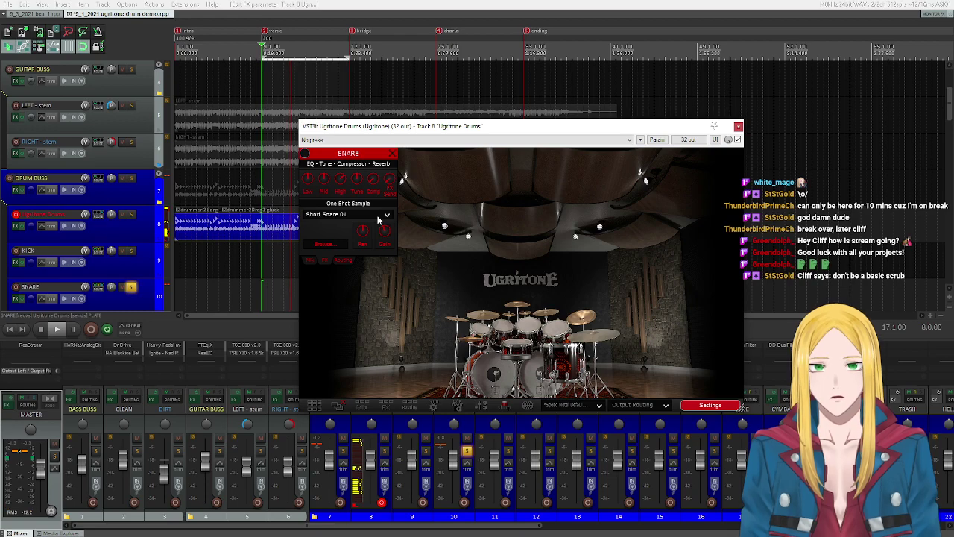
Step: Audition Snare '90s and Snare Ring 01 as the snare's One Shot Sample during playback
click(378, 217)
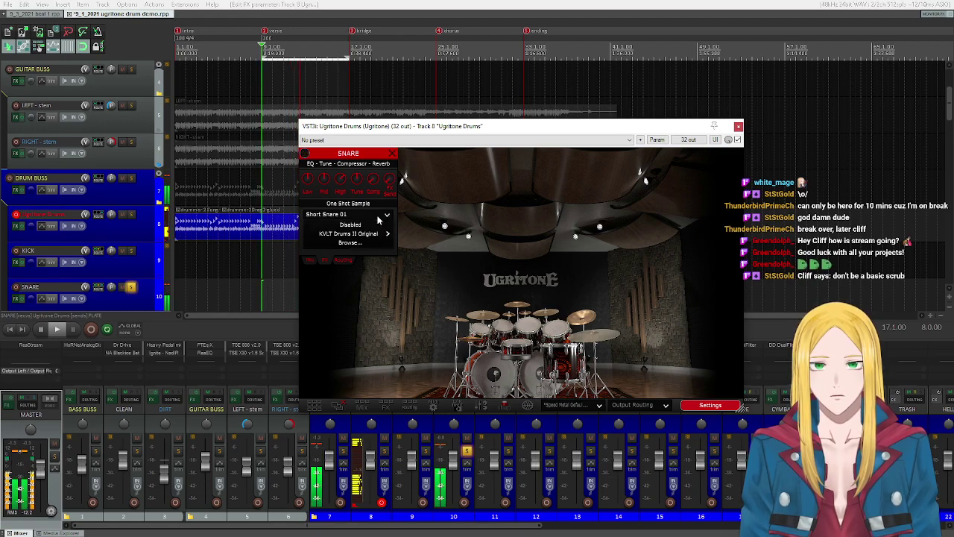
mouse_move(380, 233)
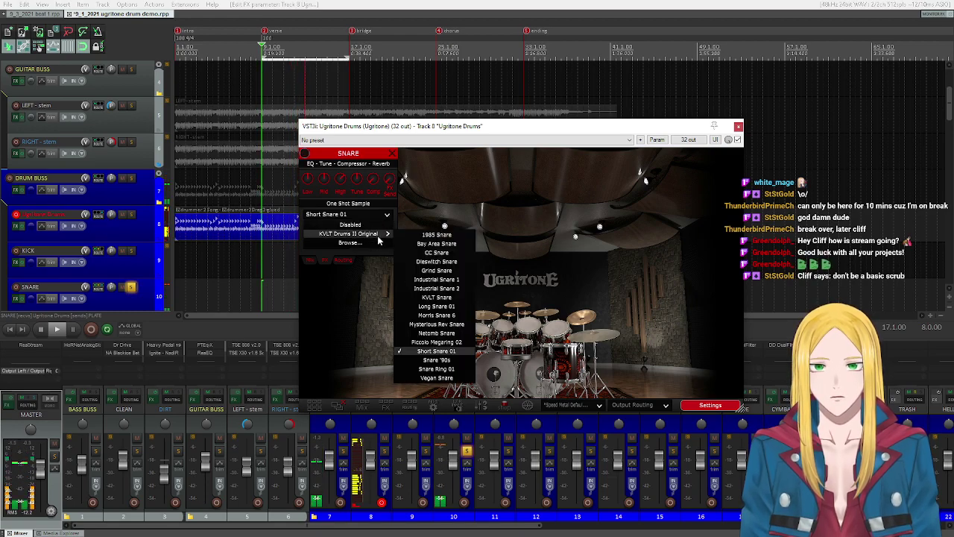
click(436, 360)
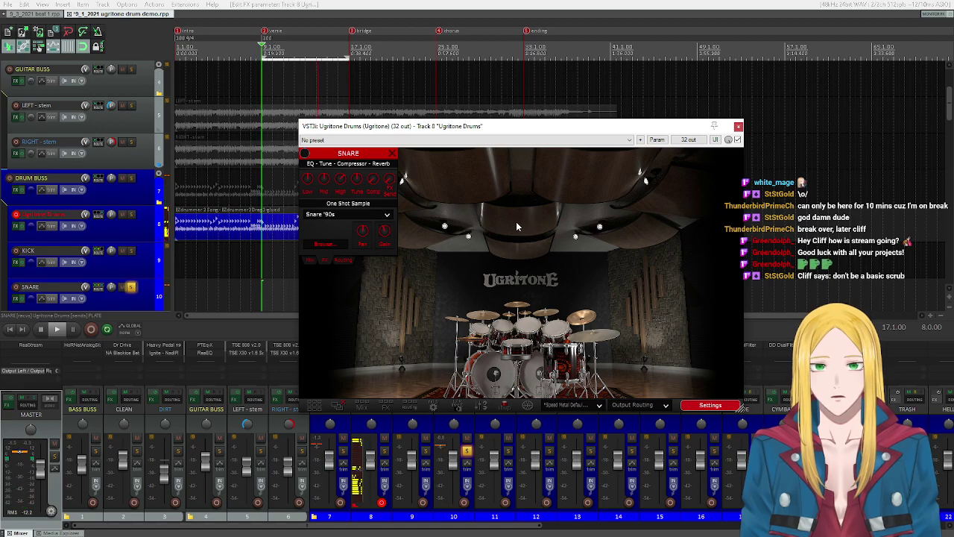
click(341, 217)
mouse_move(369, 233)
click(437, 369)
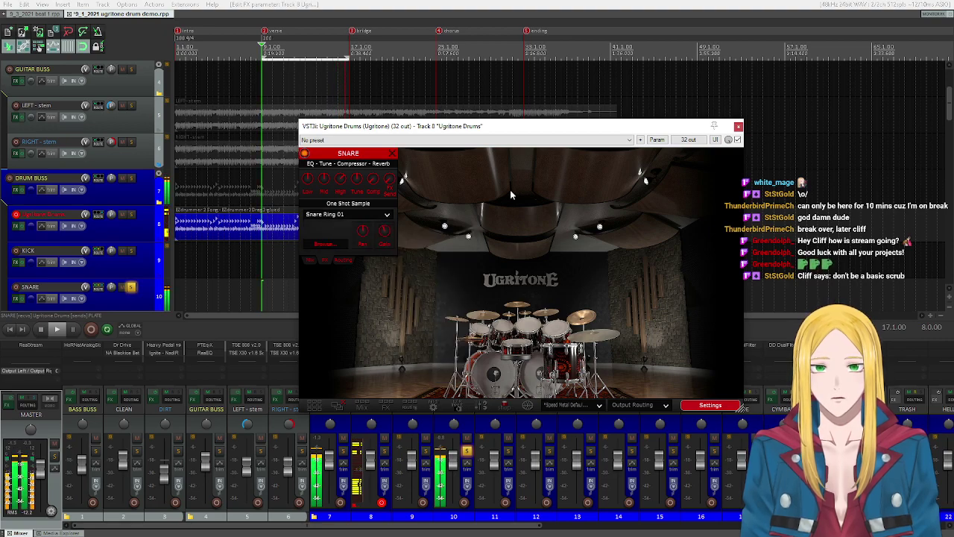
Step: Audition Vegan Snare as the snare's One Shot Sample, and stop playback
click(364, 216)
mouse_move(366, 233)
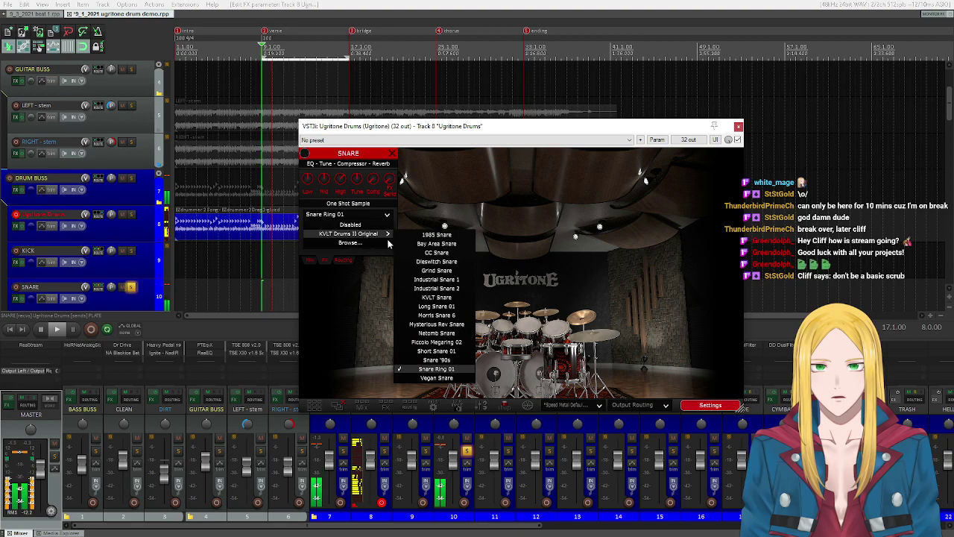
click(438, 378)
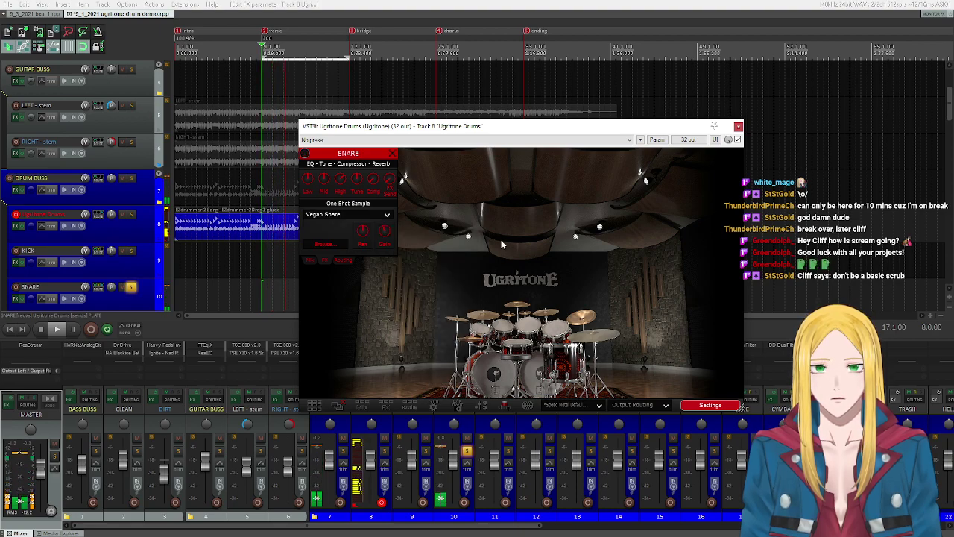
click(41, 335)
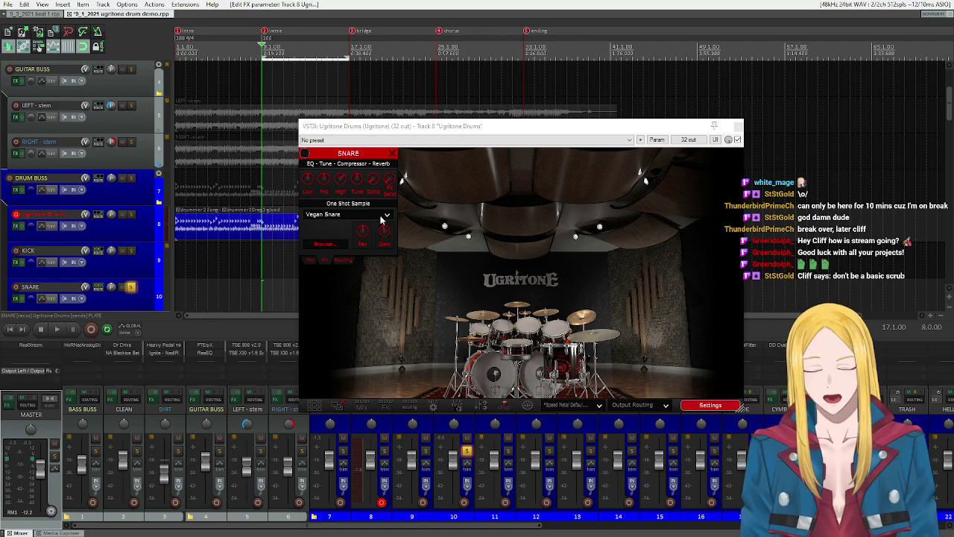
Step: Set the snare's One Shot Sample to Dieswitch Snare, and unsolo the SNARE track after a short playback check
click(381, 218)
mouse_move(372, 233)
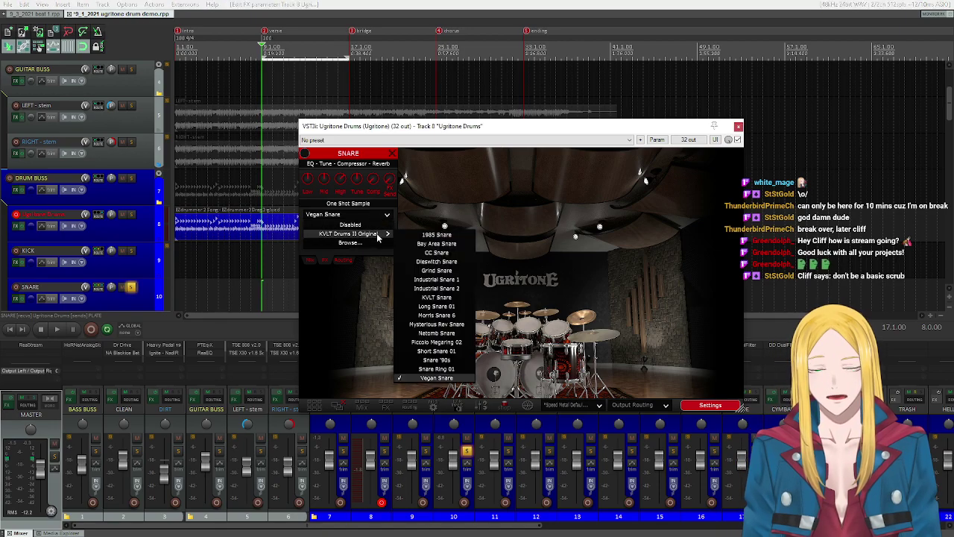
click(444, 262)
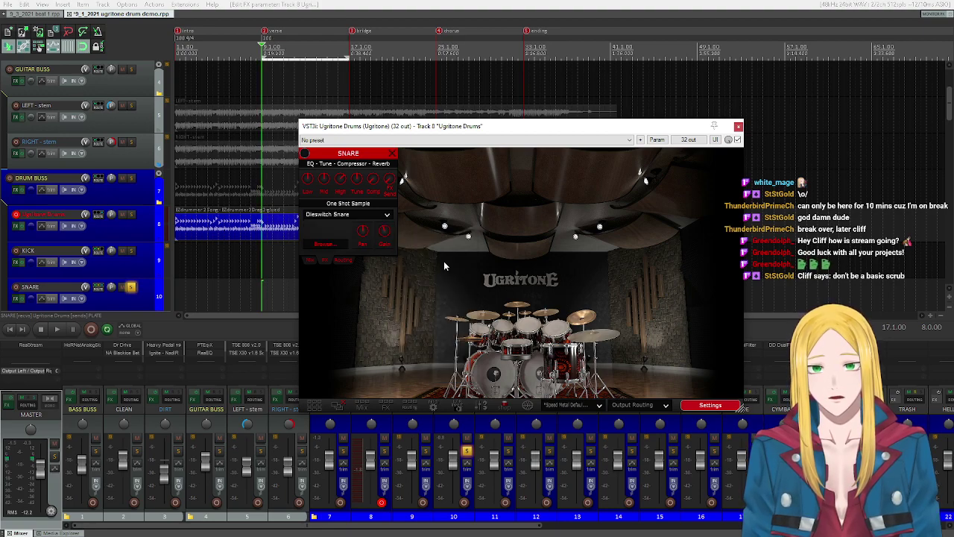
click(58, 332)
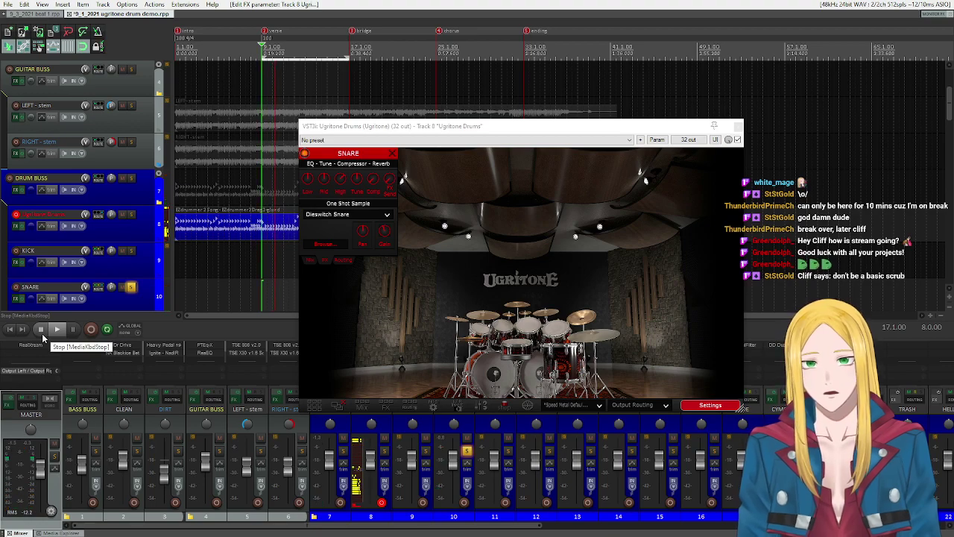
click(41, 333)
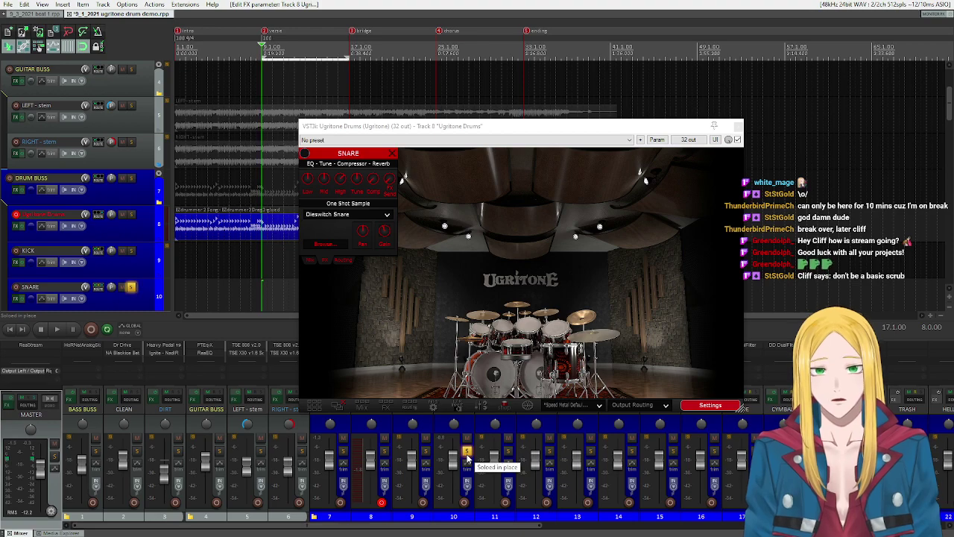
click(467, 455)
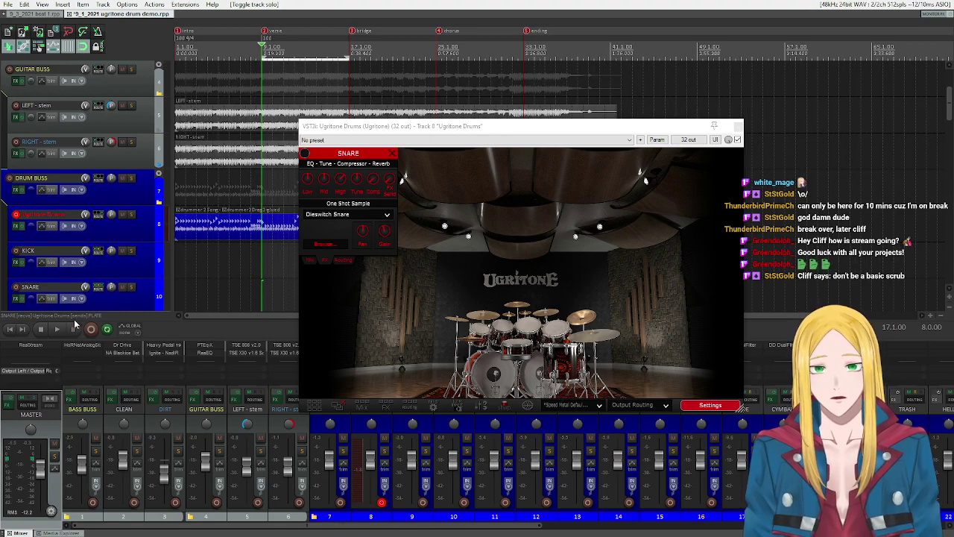
Step: Replace the TSE 808 in the LEFT - stem track's effects chain with Audiority's Dr Drive
scroll(18, 154, up, 1)
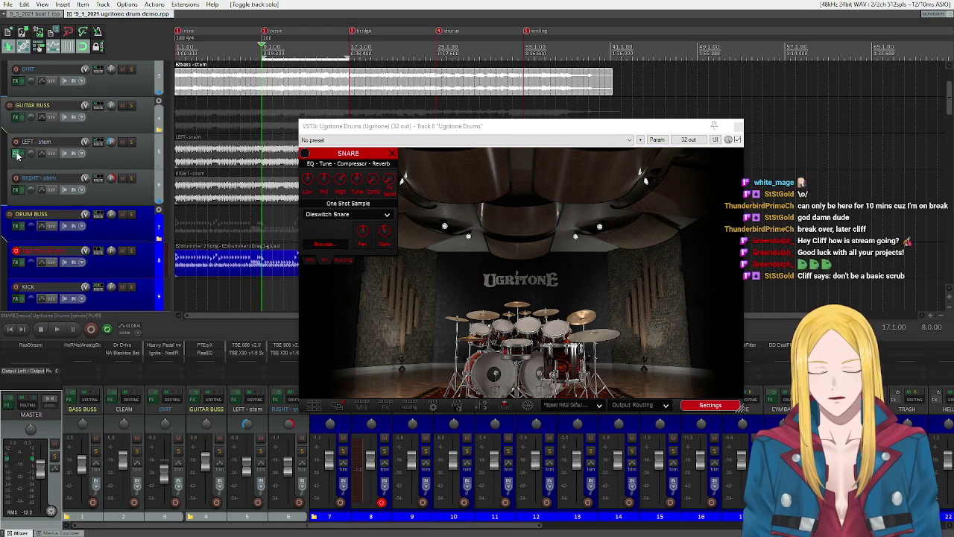
click(17, 153)
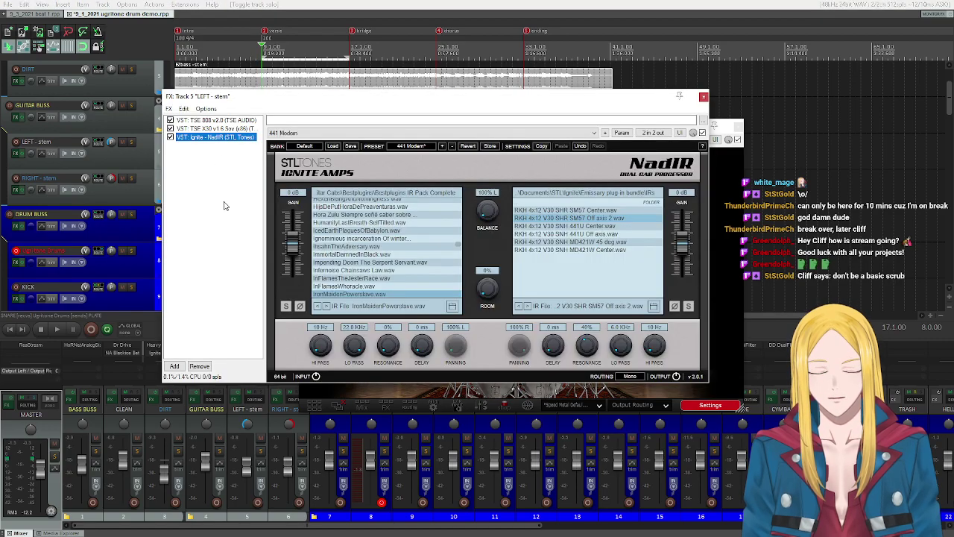
right_click(205, 123)
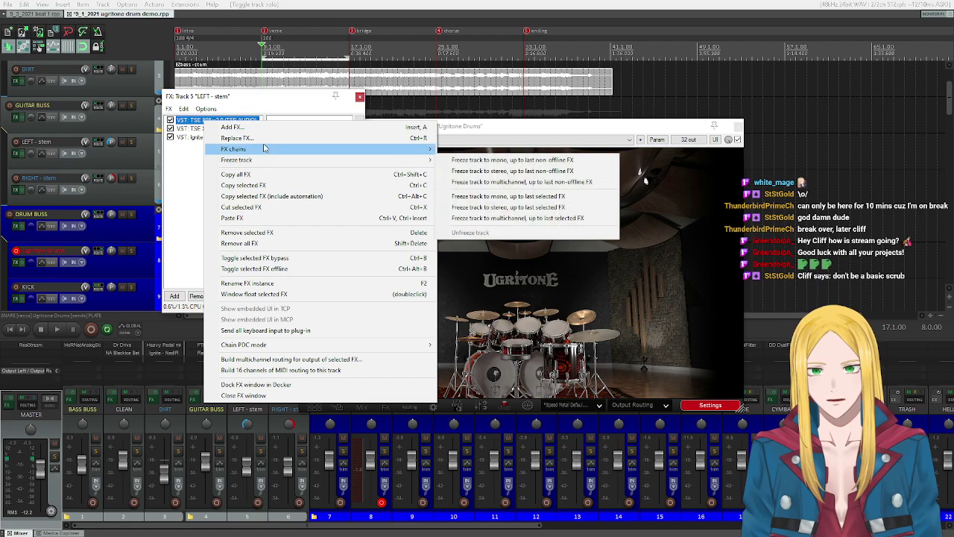
click(257, 138)
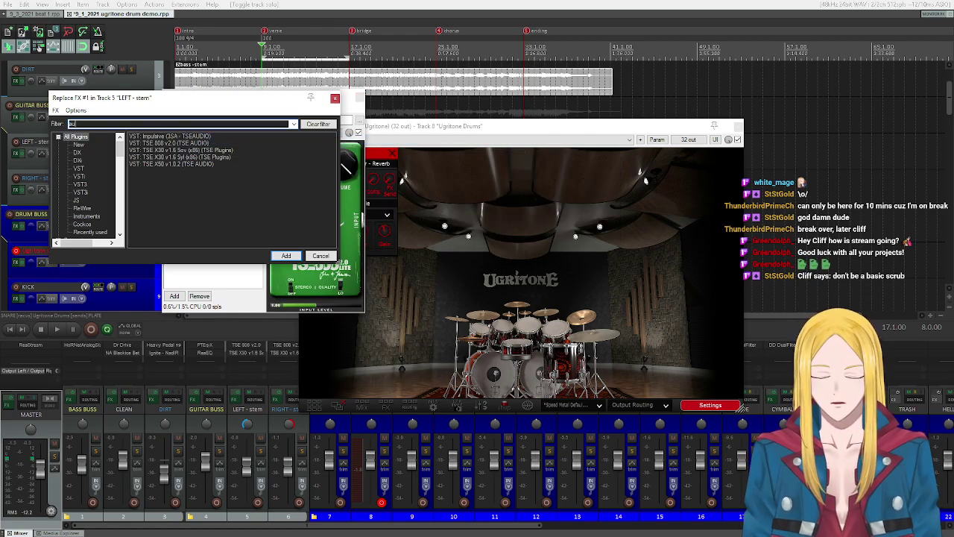
text(aud dri)
double_click(146, 137)
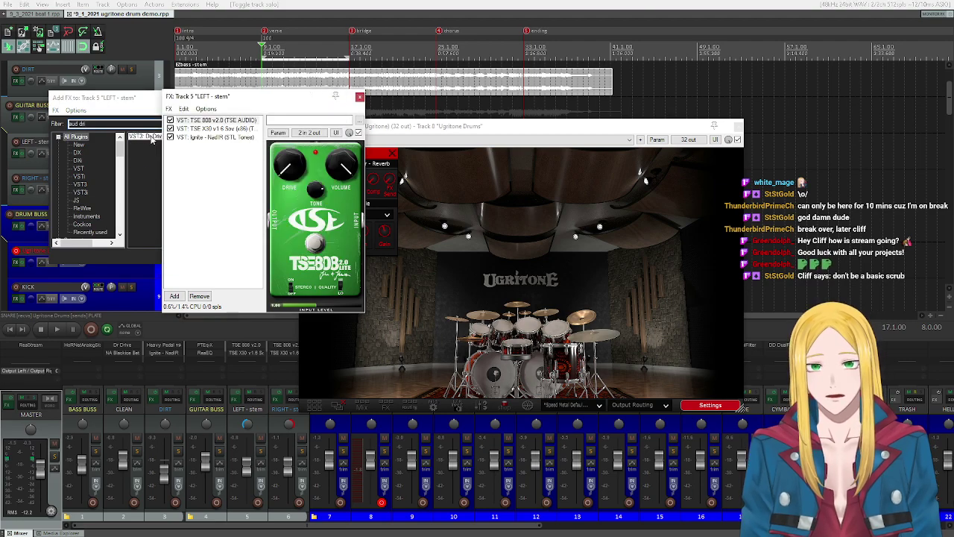
click(338, 134)
click(339, 139)
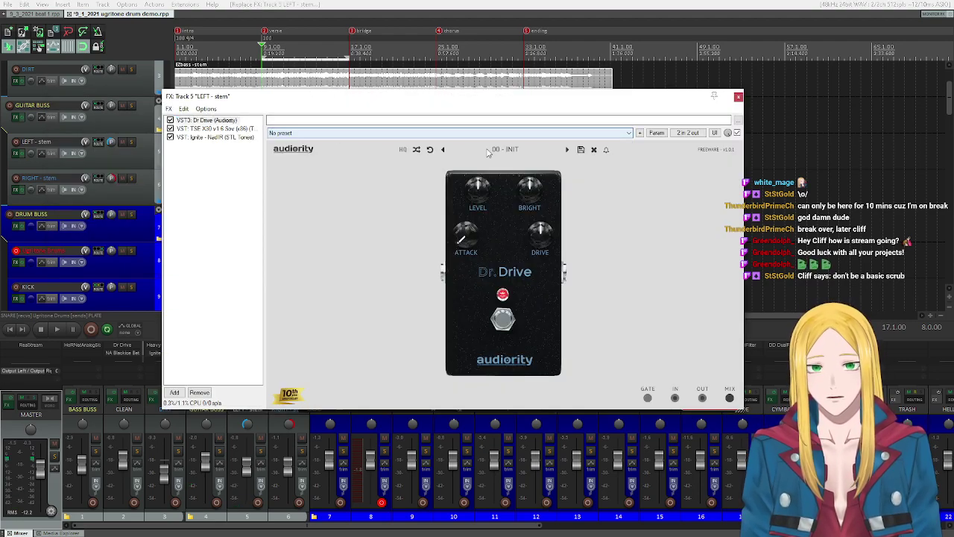
Step: Load the factory preset Smooth Booster in Dr Drive on the LEFT - stem track
click(504, 149)
mouse_move(514, 161)
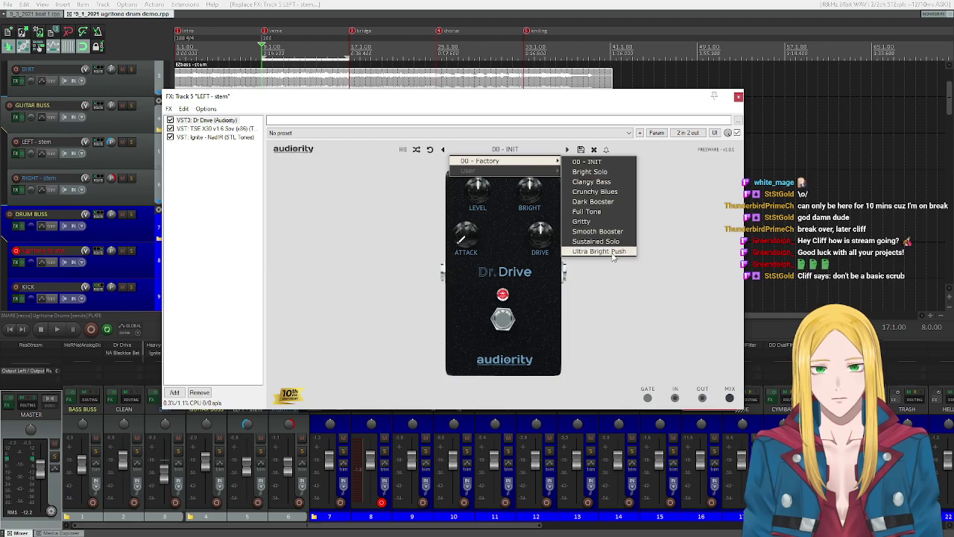
click(598, 231)
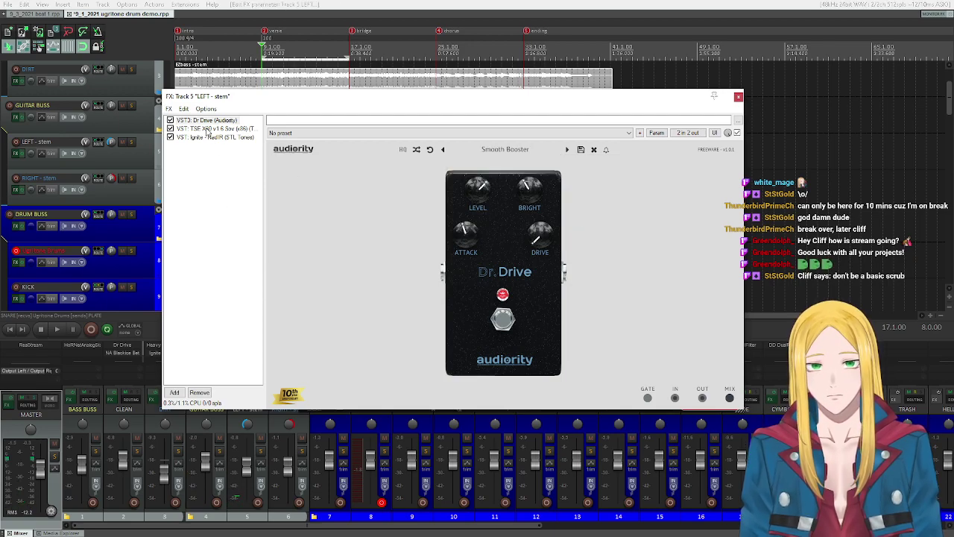
Step: Replace the TSE X30 on the LEFT - stem track with TSE X50 v1.0.2, and slightly adjust the amp's Mid control
click(208, 129)
right_click(228, 129)
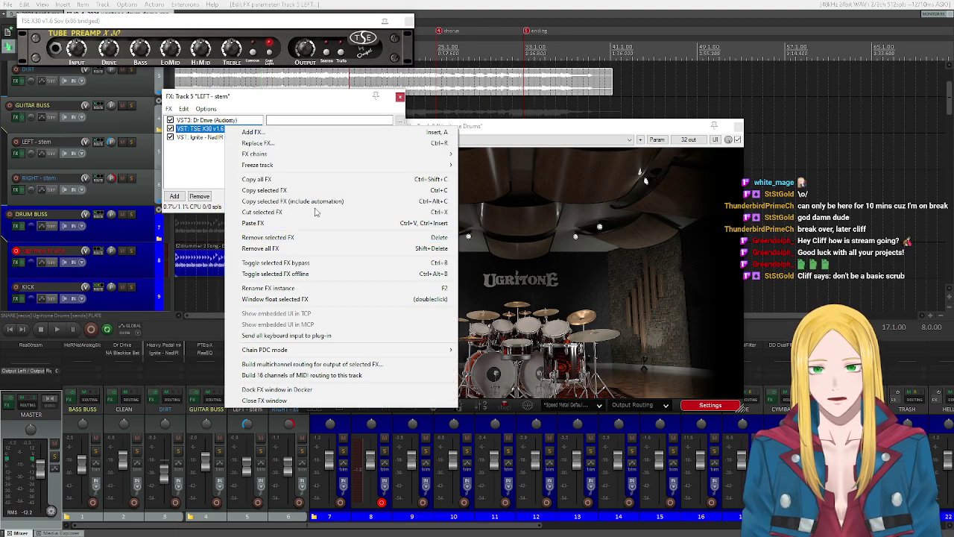
click(301, 144)
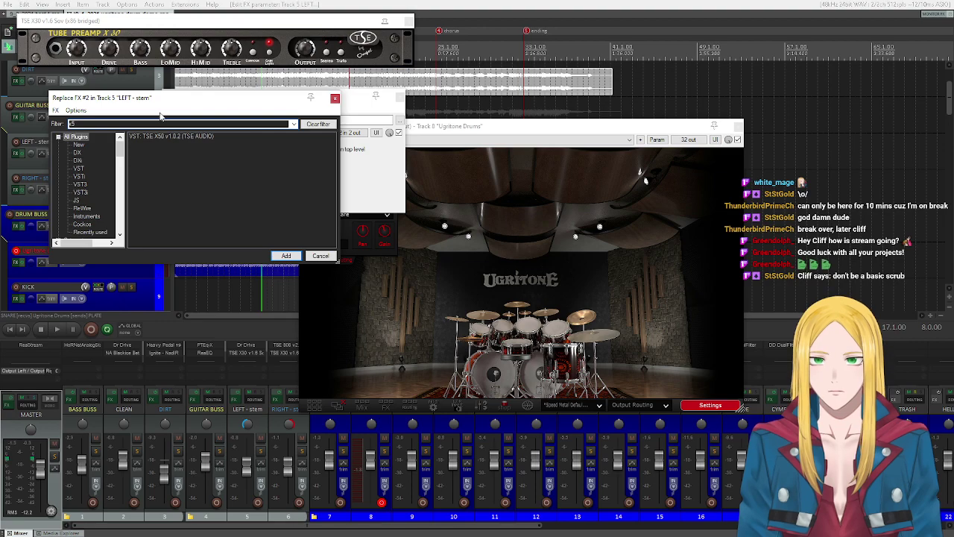
double_click(168, 137)
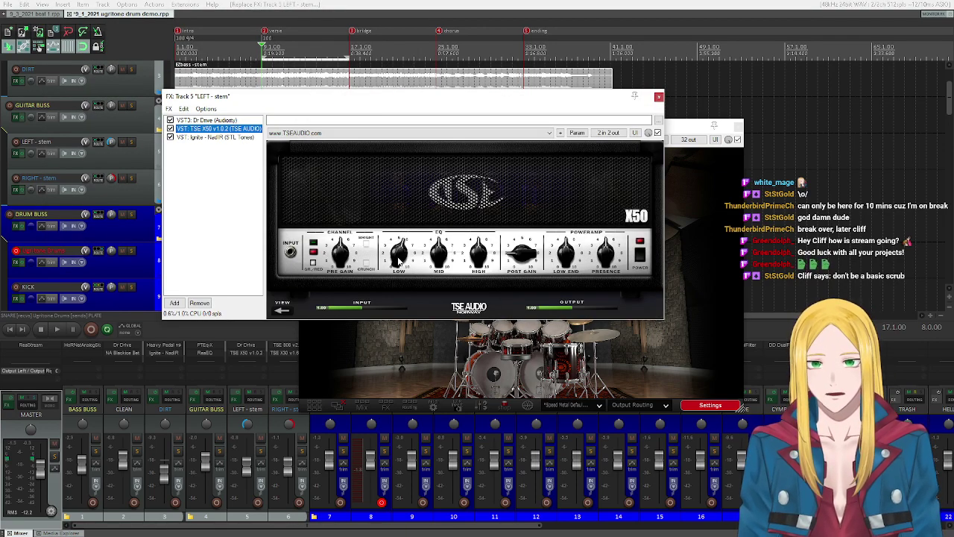
drag(440, 255, 441, 259)
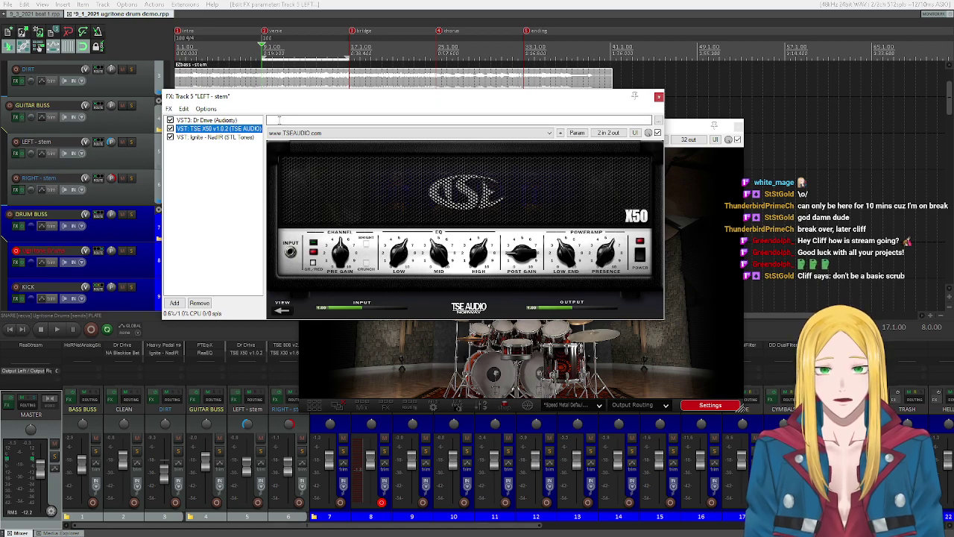
Step: Load Magma tone 08.wav from the Devil's Lab guitar Magma folder as NadIR's first impulse response on the LEFT - stem track
click(241, 138)
scroll(442, 237, up, 5)
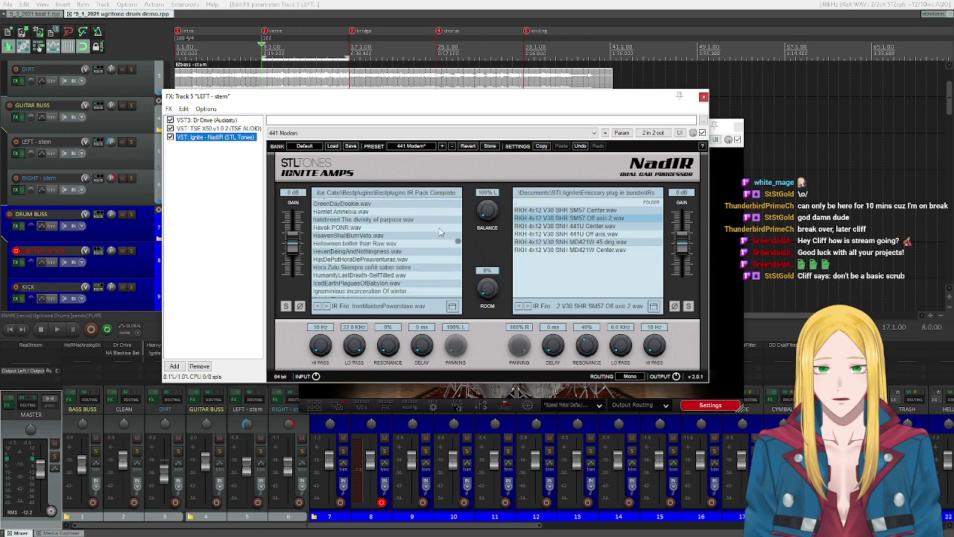
drag(458, 239, 467, 192)
double_click(447, 204)
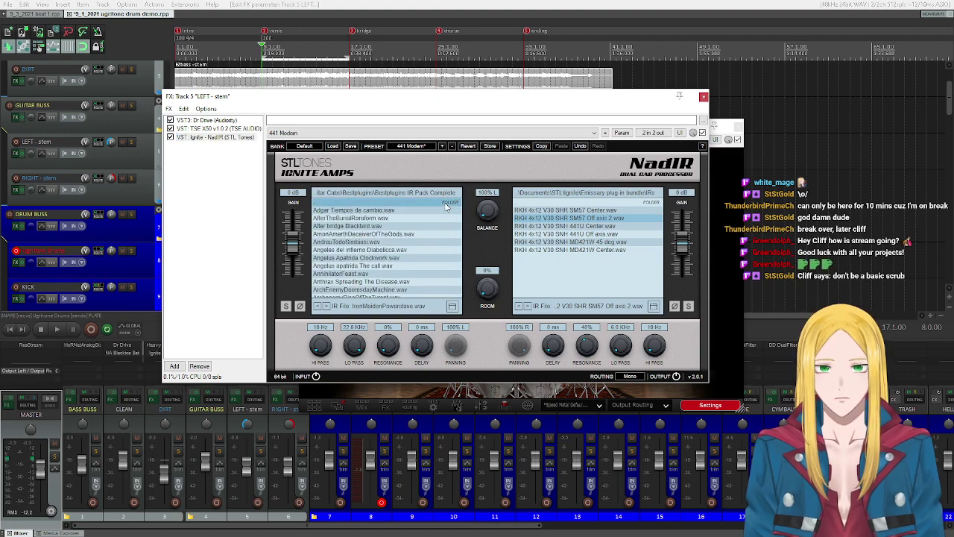
click(372, 234)
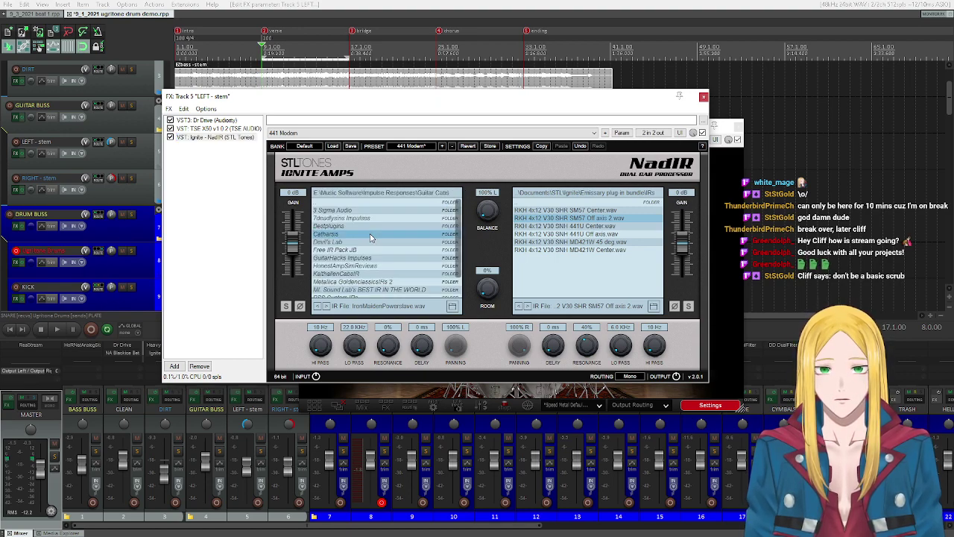
double_click(361, 241)
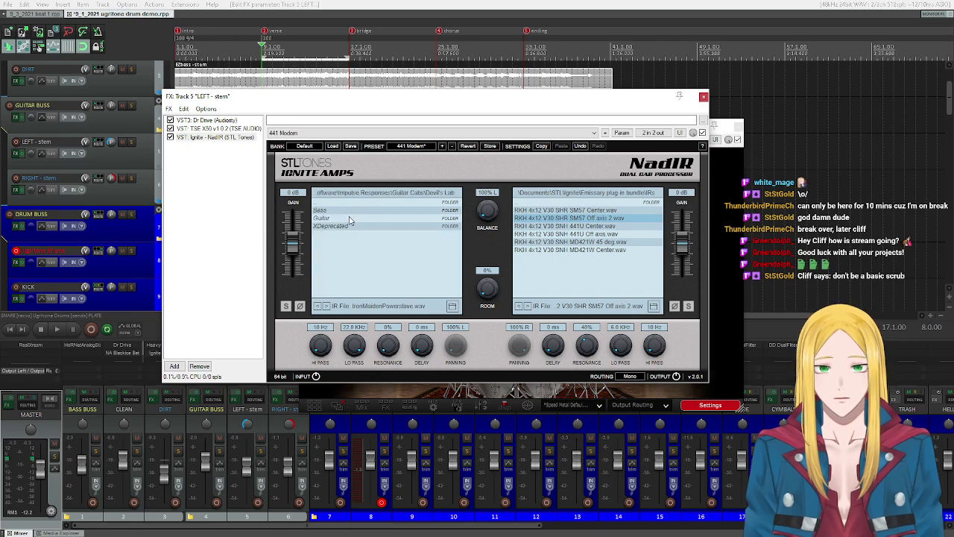
double_click(345, 216)
double_click(351, 218)
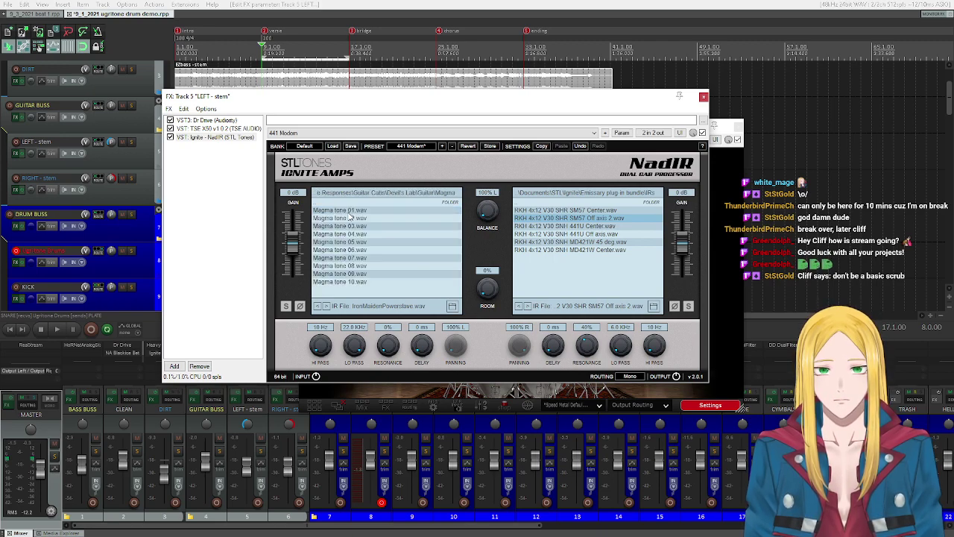
click(366, 267)
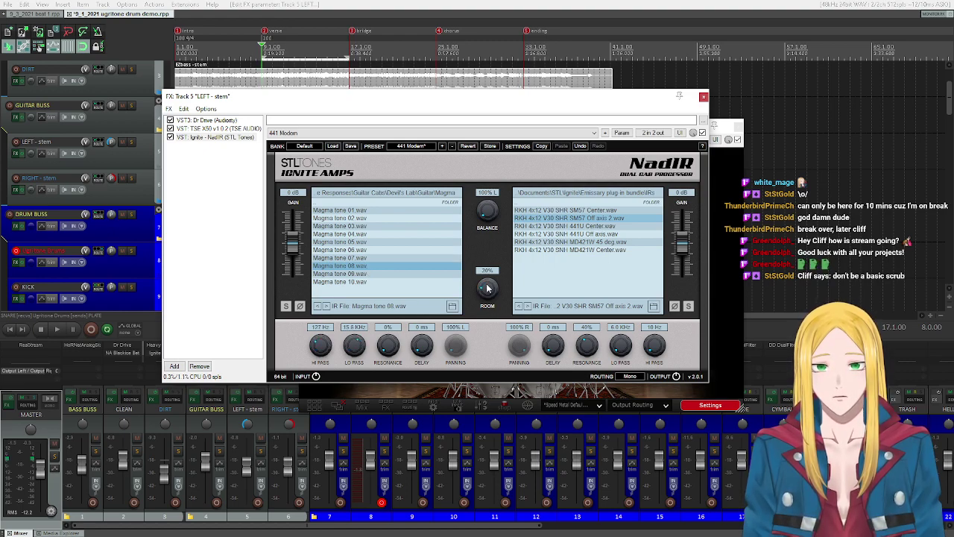
Step: Replace the RIGHT - stem track's effects chain with a copy of the LEFT - stem chain of Dr Drive, TSE X50 and NadIR
drag(228, 181, 210, 103)
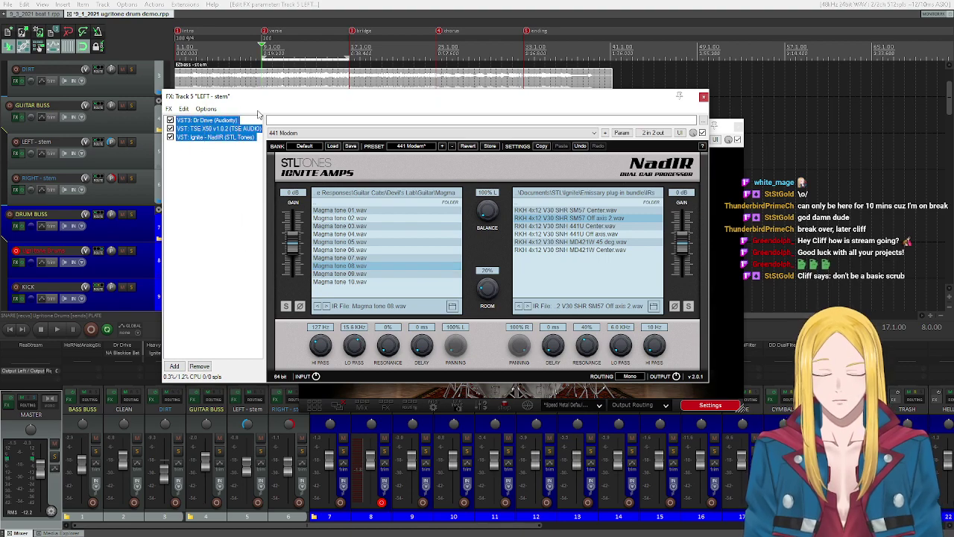
key(Escape)
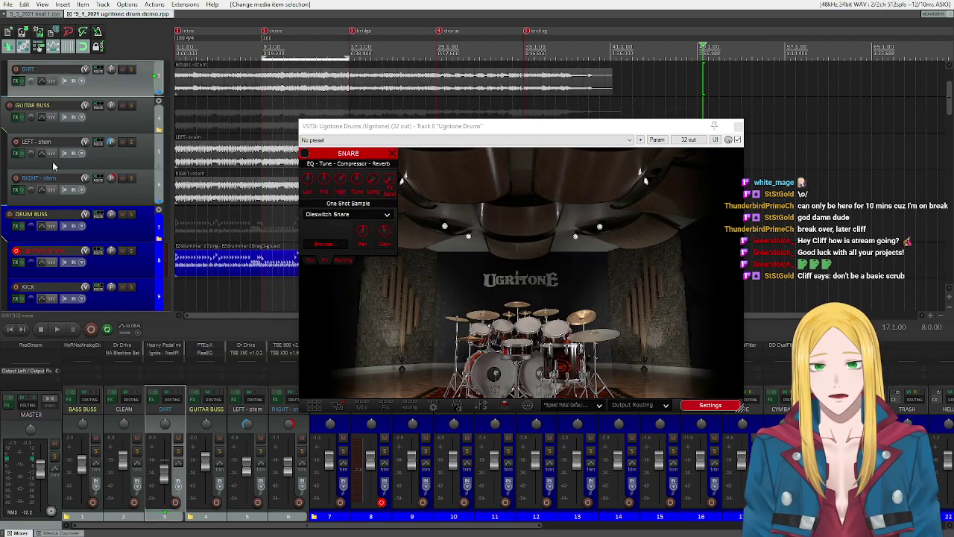
click(16, 189)
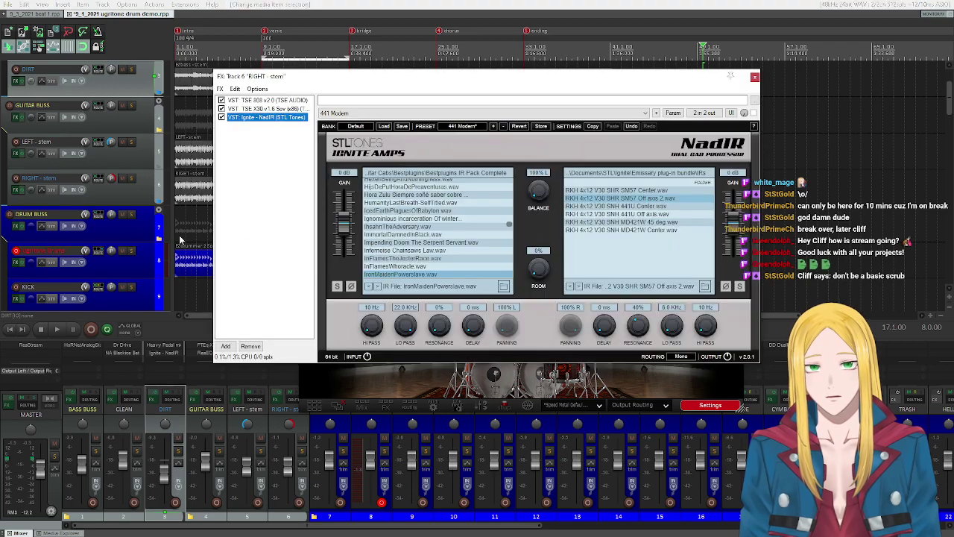
drag(274, 212, 272, 96)
click(251, 346)
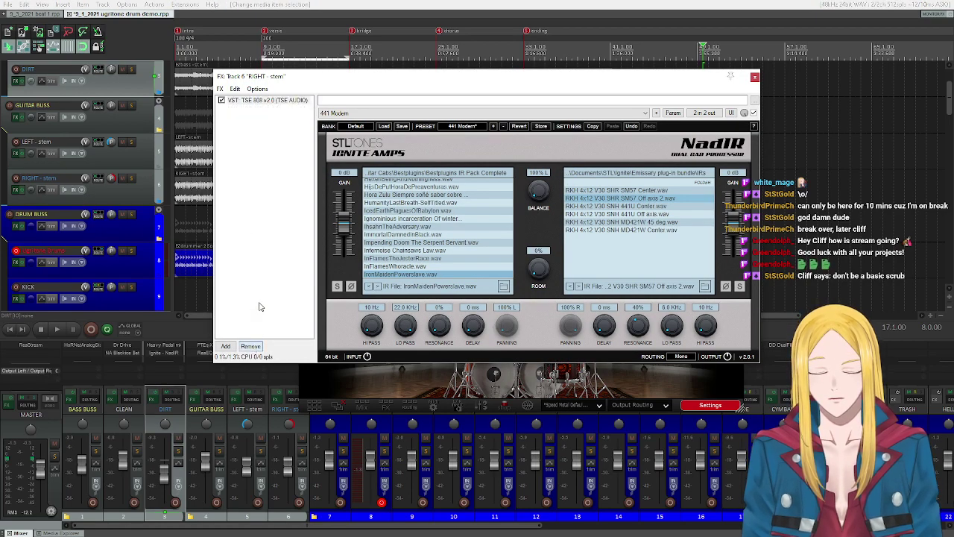
key(ctrl+v)
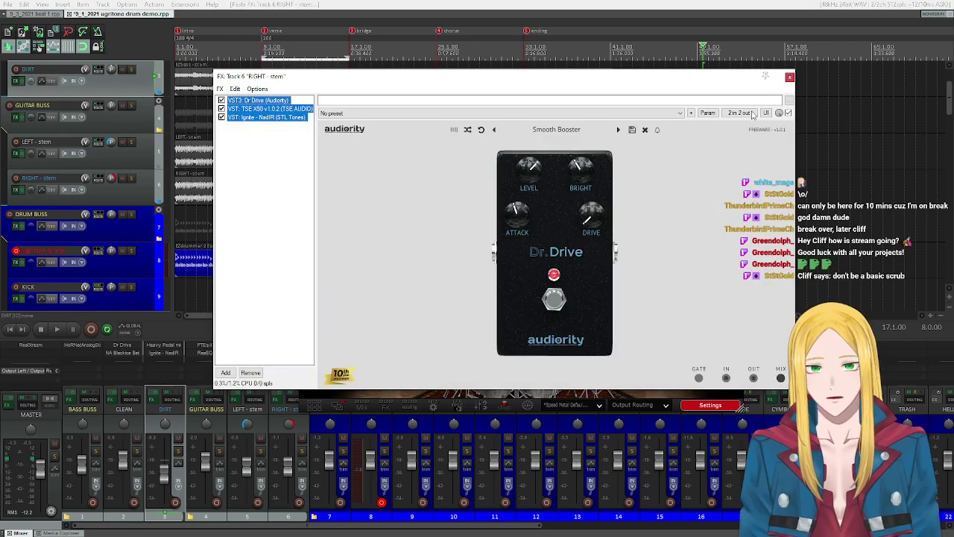
click(789, 77)
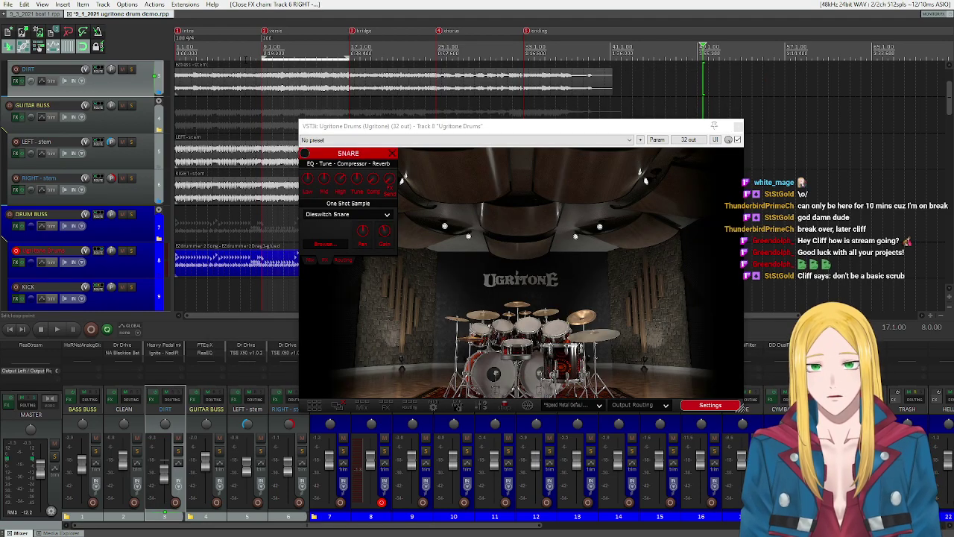
Step: Close the SNARE panel, shift the Ugritone Drums window clear of the mixer, and play the song from the verse marker
click(265, 33)
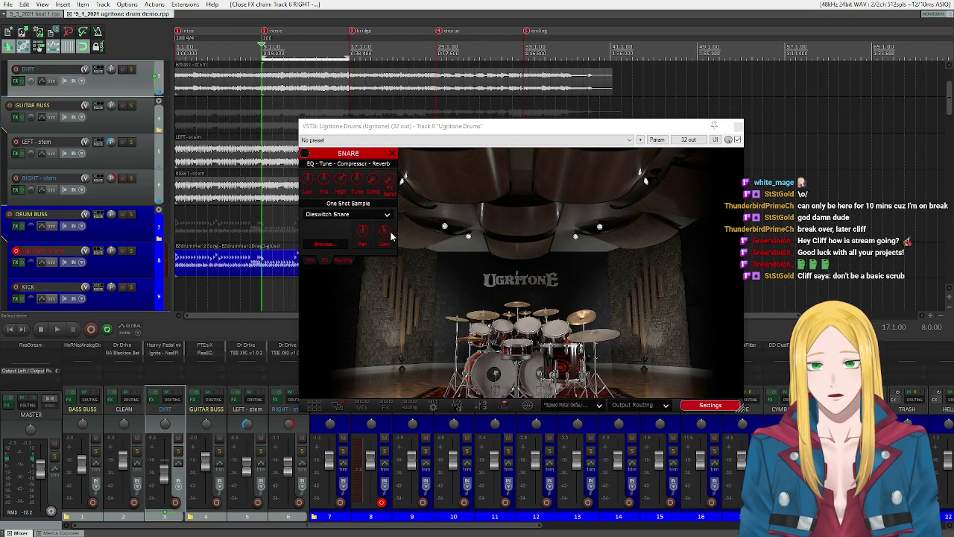
click(395, 154)
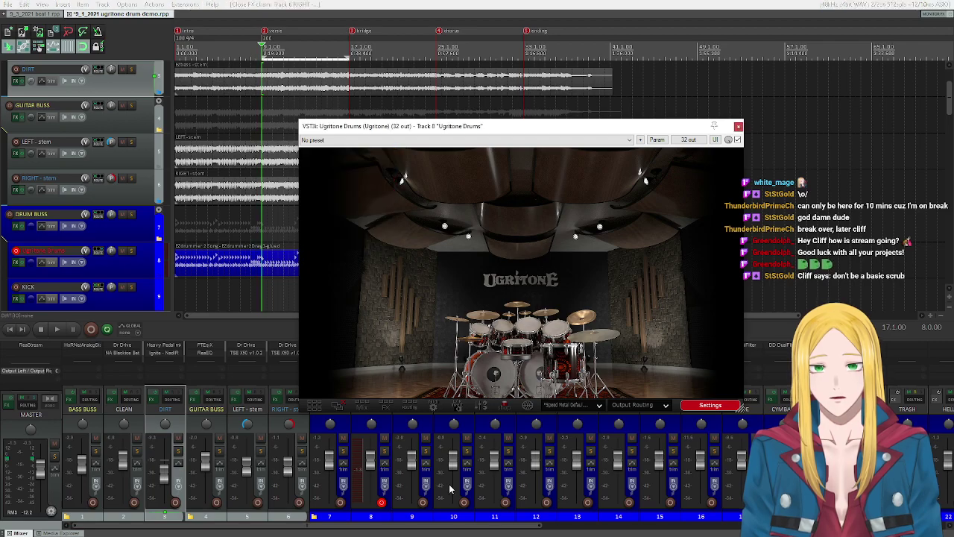
scroll(553, 531, right, 5)
drag(454, 131, 436, 77)
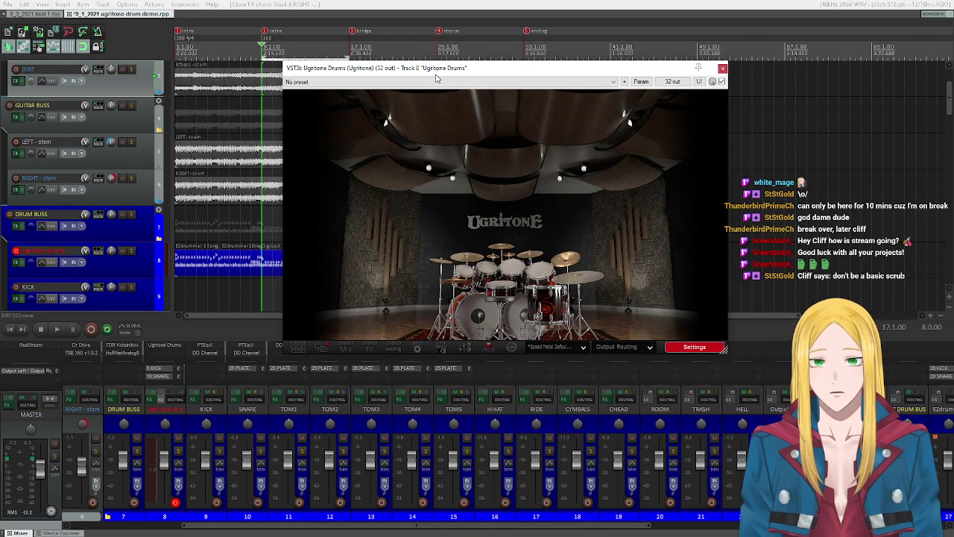
click(56, 328)
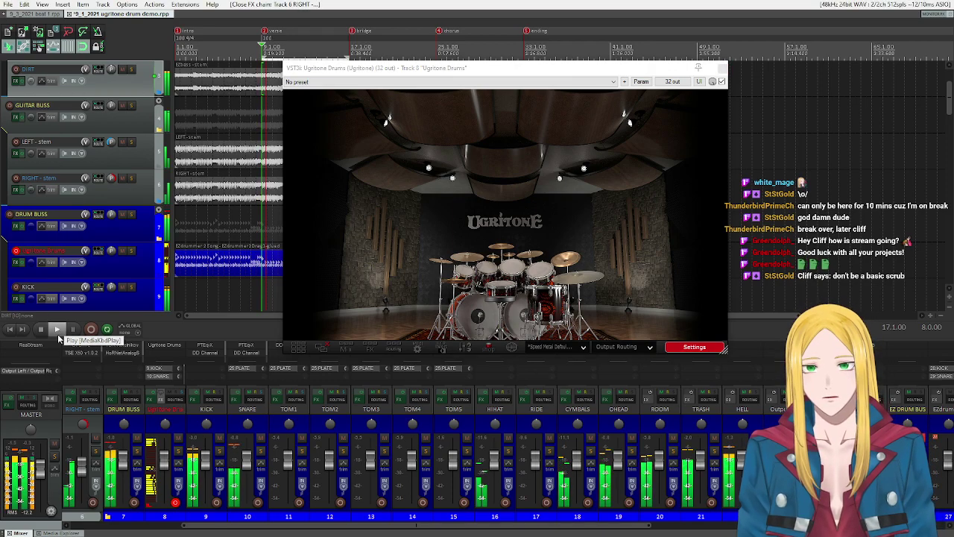
Step: Raise the LEFT - stem and RIGHT - stem track volumes slightly while the verse plays
scroll(205, 521, left, 6)
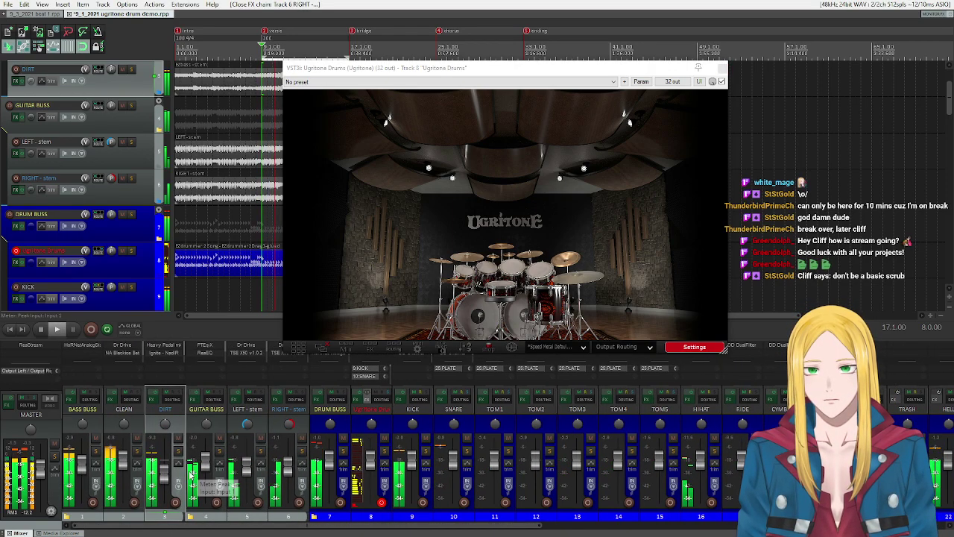
drag(246, 477, 253, 470)
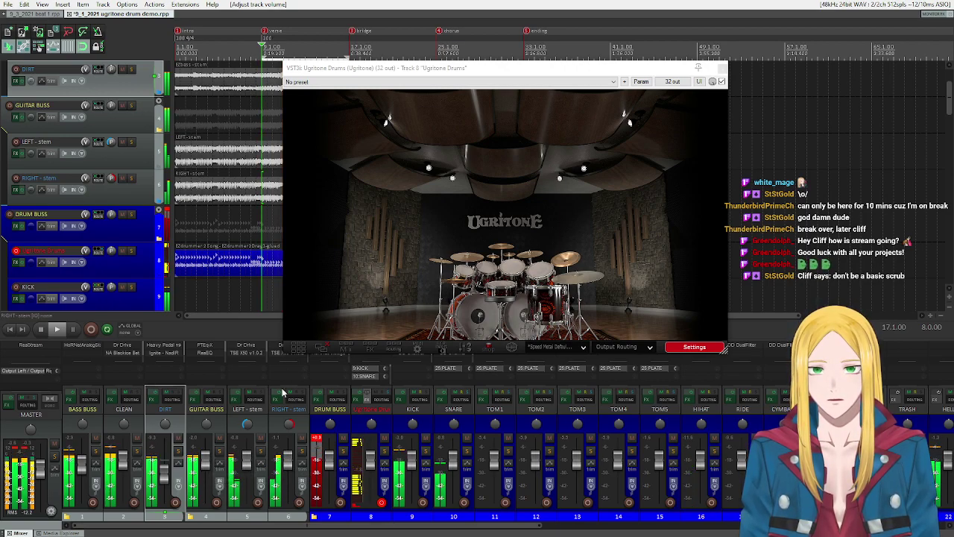
click(256, 427)
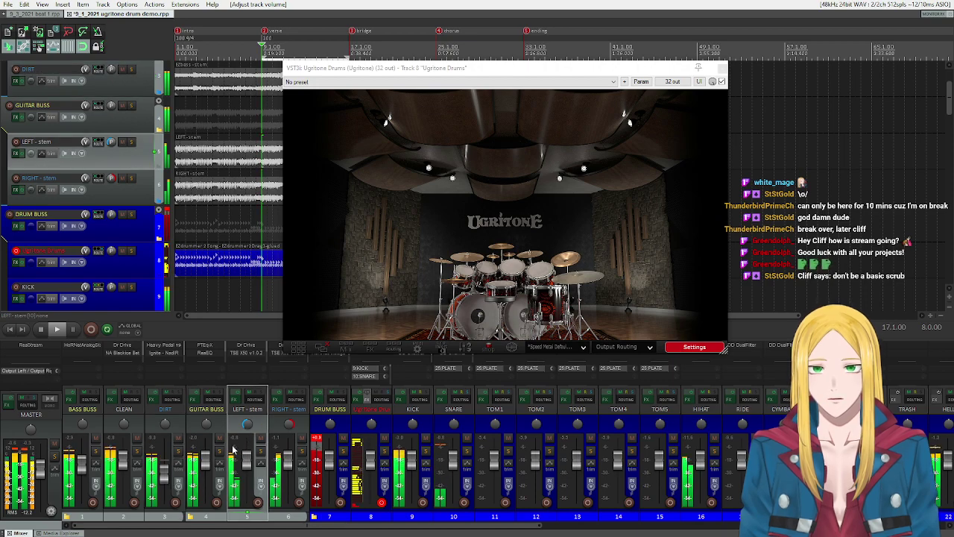
click(283, 445)
drag(287, 460, 288, 456)
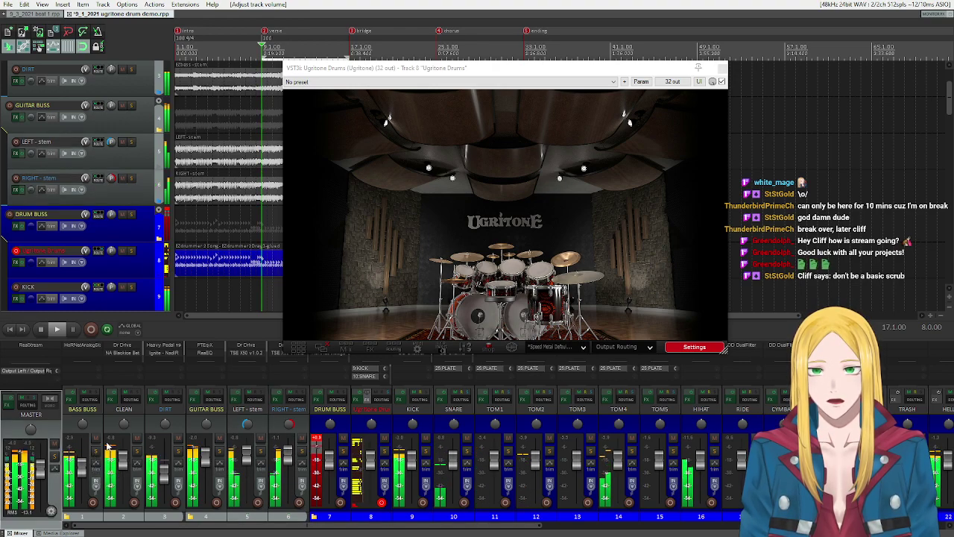
Step: Set the BASS BUSS volume to about -4.57 dB and the CLEAN track to about -2.65 dB, and stop playback
click(79, 470)
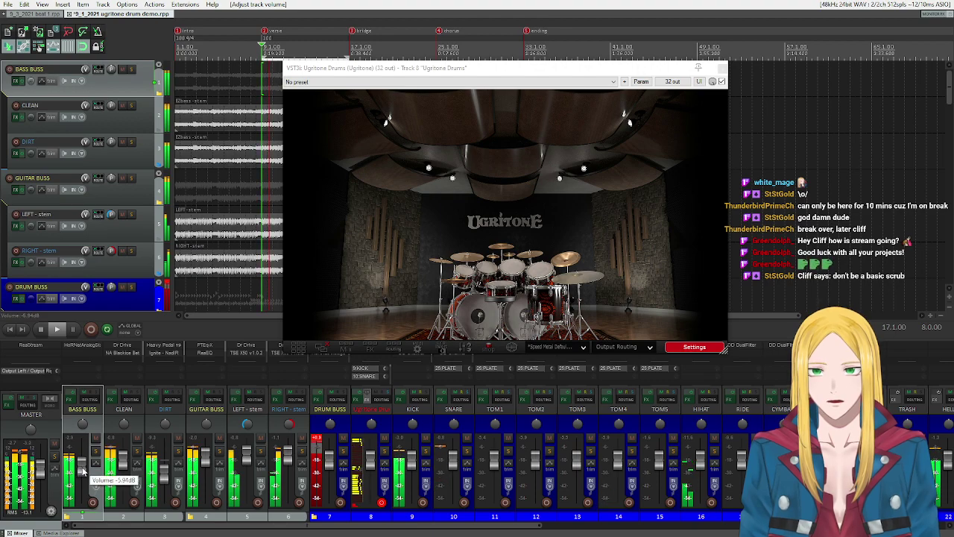
click(22, 445)
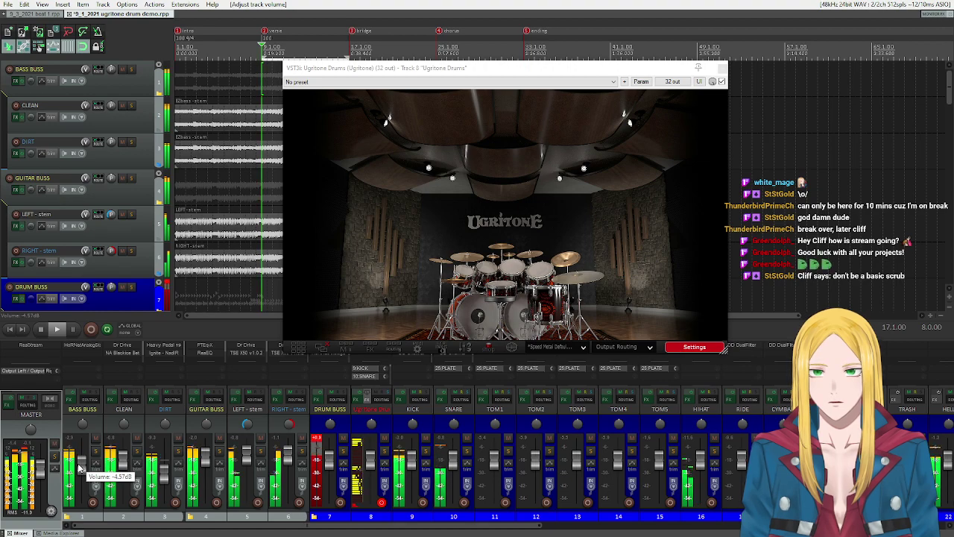
mouse_move(124, 466)
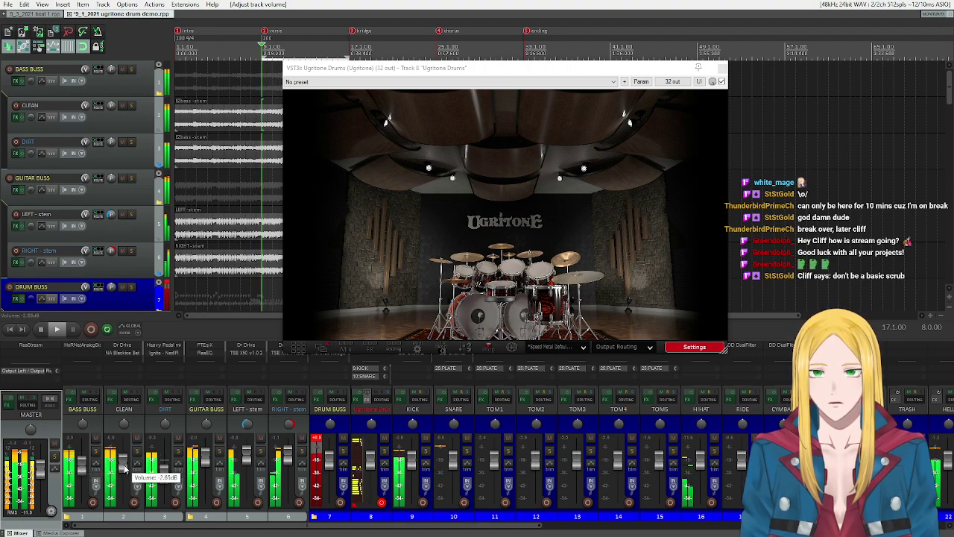
mouse_move(167, 477)
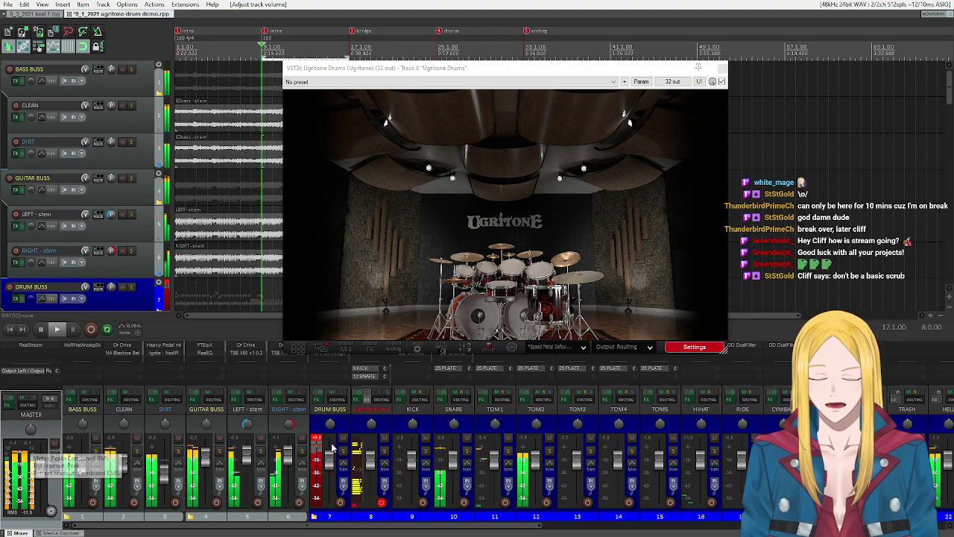
click(40, 329)
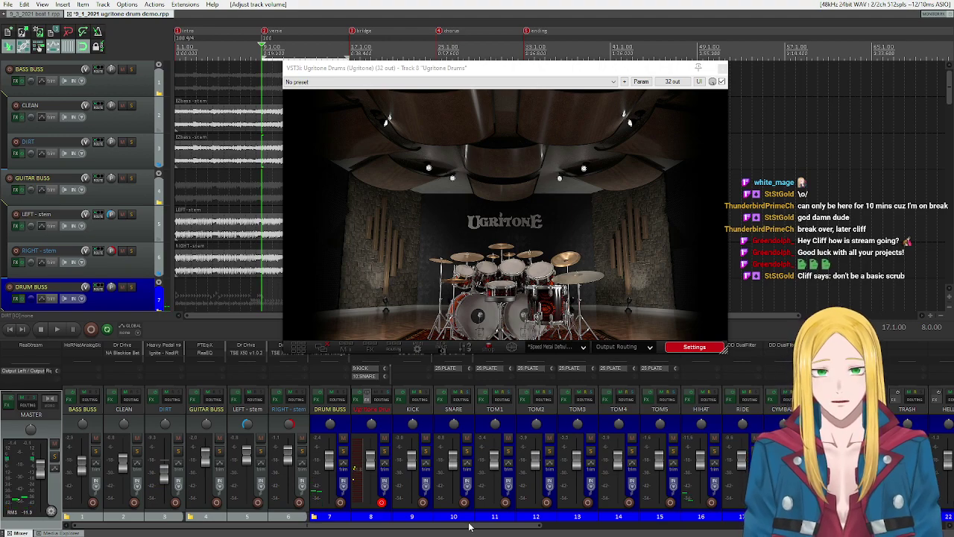
Step: Toggle the mute on the PLATE track in the drum section and play the verse again
drag(470, 527, 638, 533)
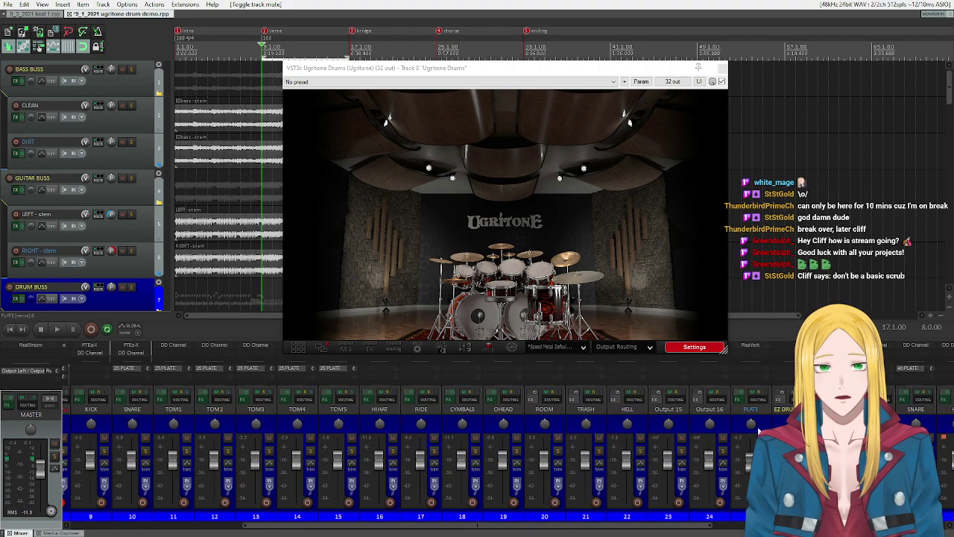
click(56, 329)
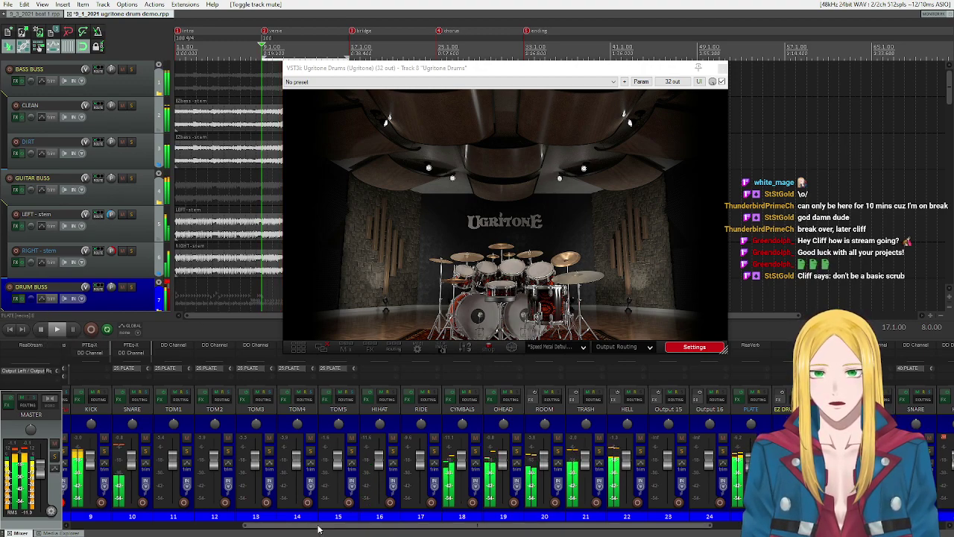
drag(313, 528, 228, 530)
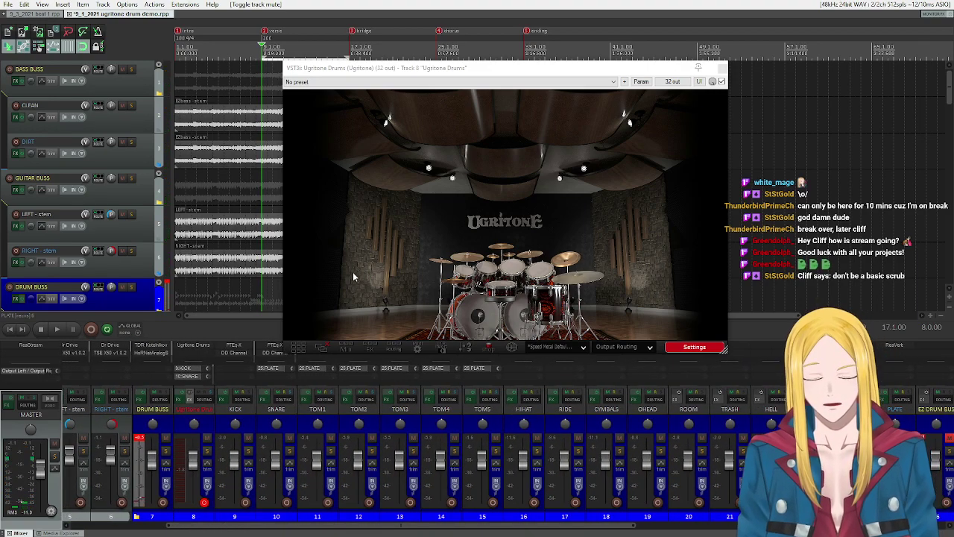
Step: Audition the kick, and view TOM1's KVLT Drums II one shot samples, keeping its one shot set to Disabled
right_click(466, 317)
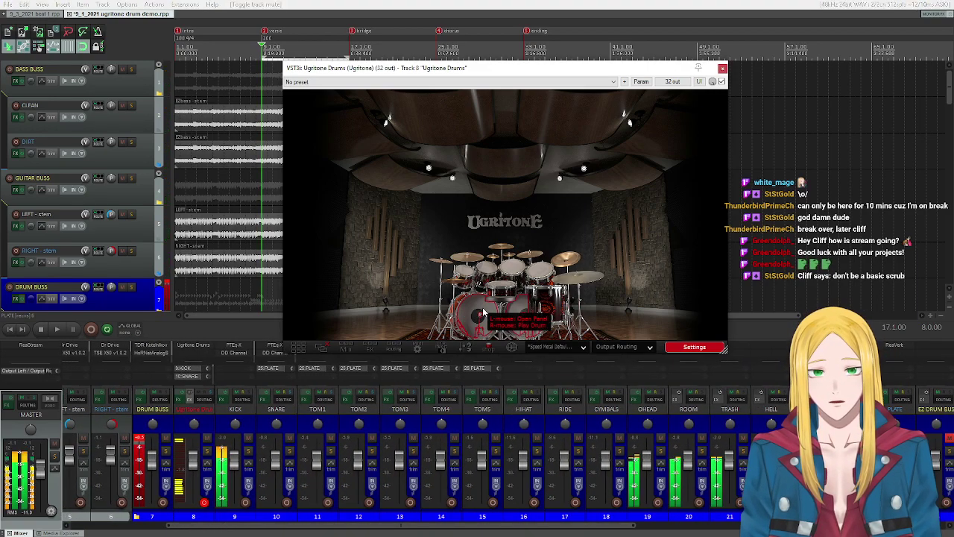
click(477, 280)
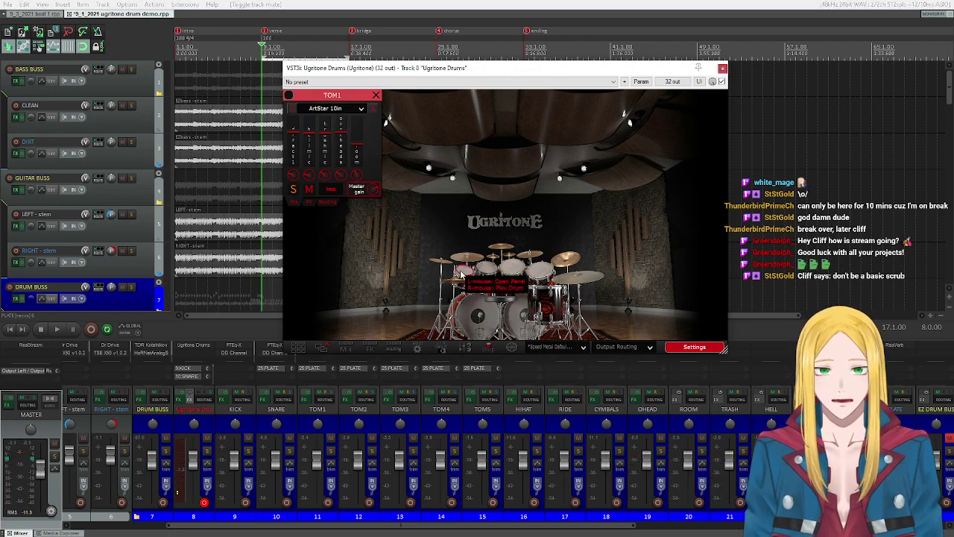
click(308, 201)
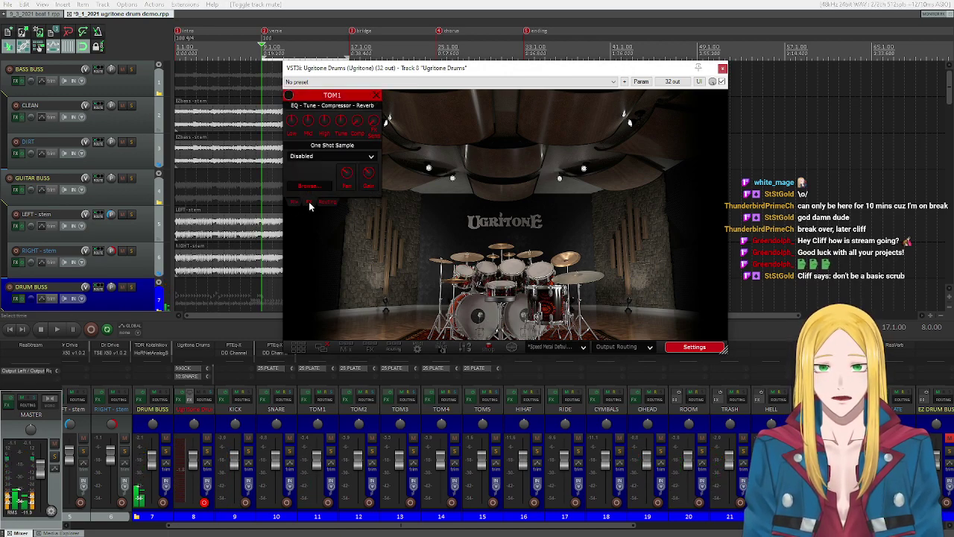
click(317, 158)
mouse_move(362, 176)
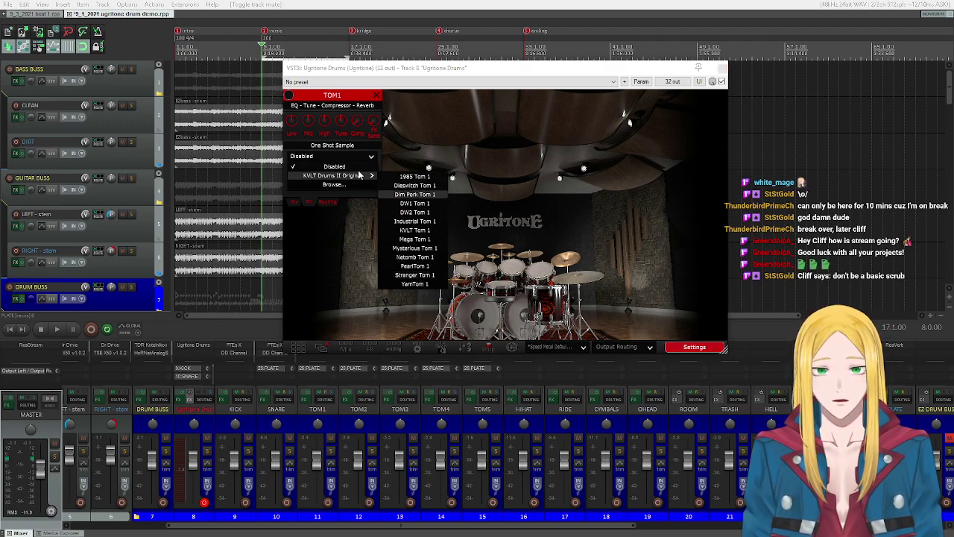
click(321, 166)
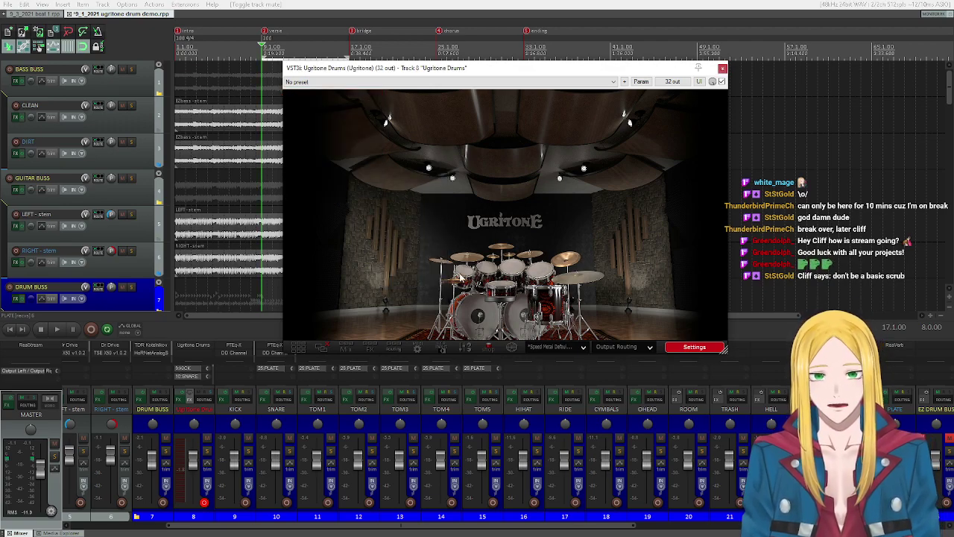
Step: Audition each of the toms on the Ugritone kit and clear the DRUM BUSS clip indicator
right_click(466, 278)
right_click(488, 268)
right_click(513, 267)
right_click(540, 272)
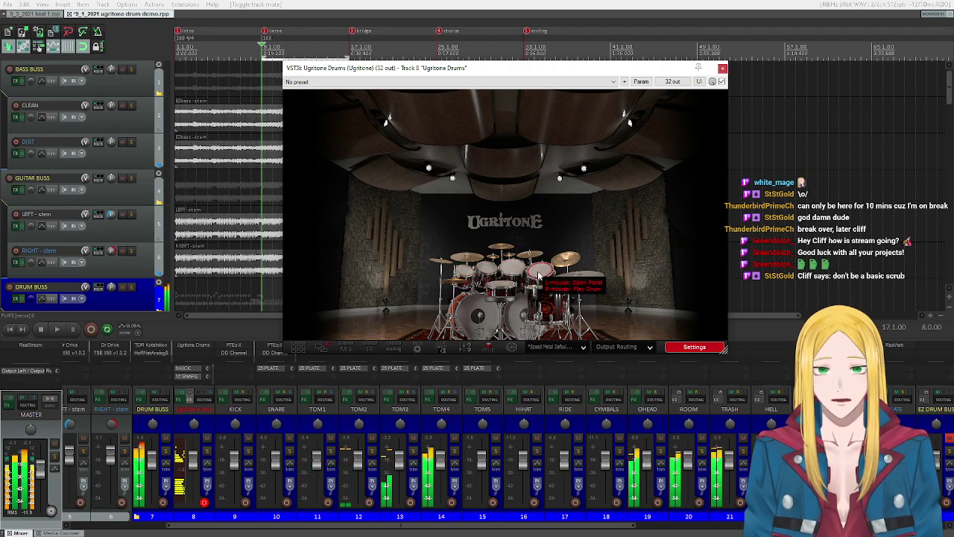
right_click(538, 302)
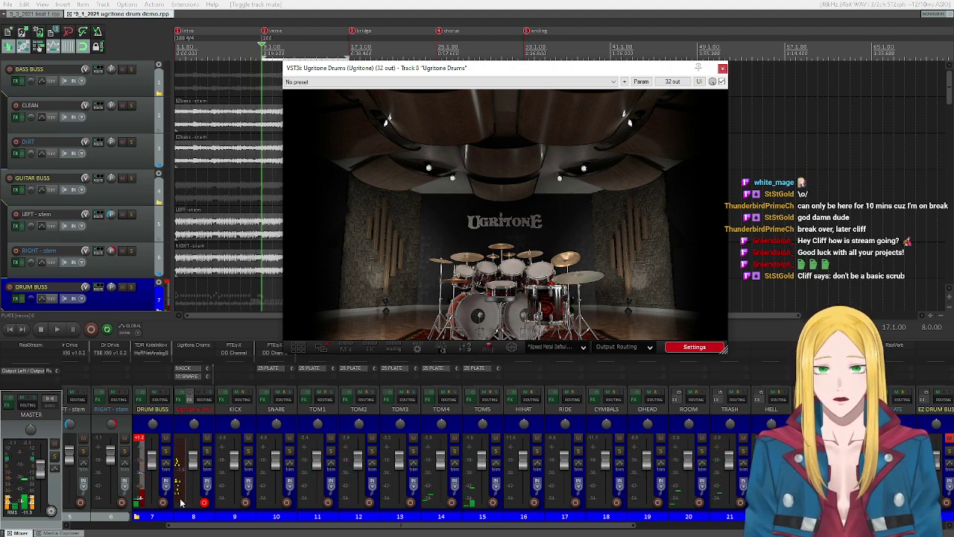
click(138, 444)
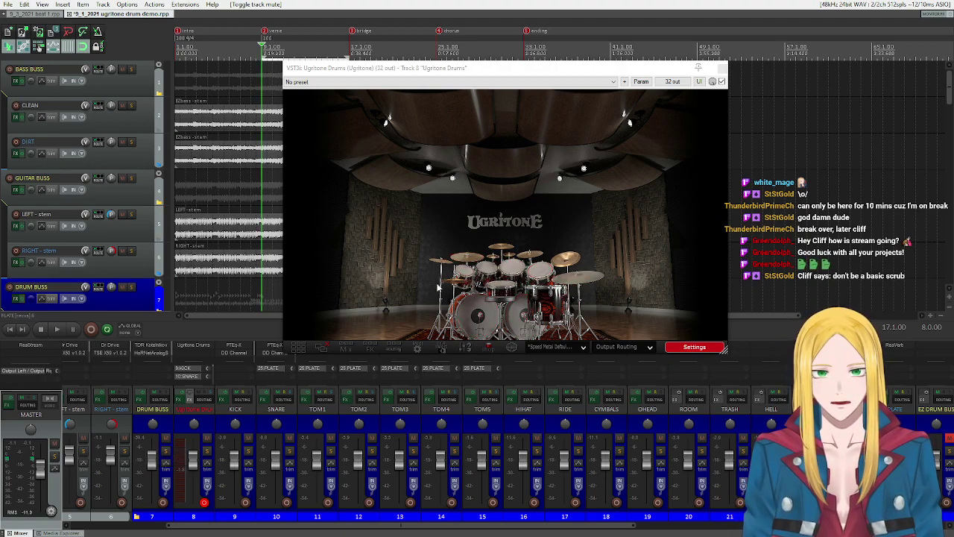
Step: Audition several more kit pieces, including the cymbals, and reset the DRUM BUSS peak indicator
right_click(477, 272)
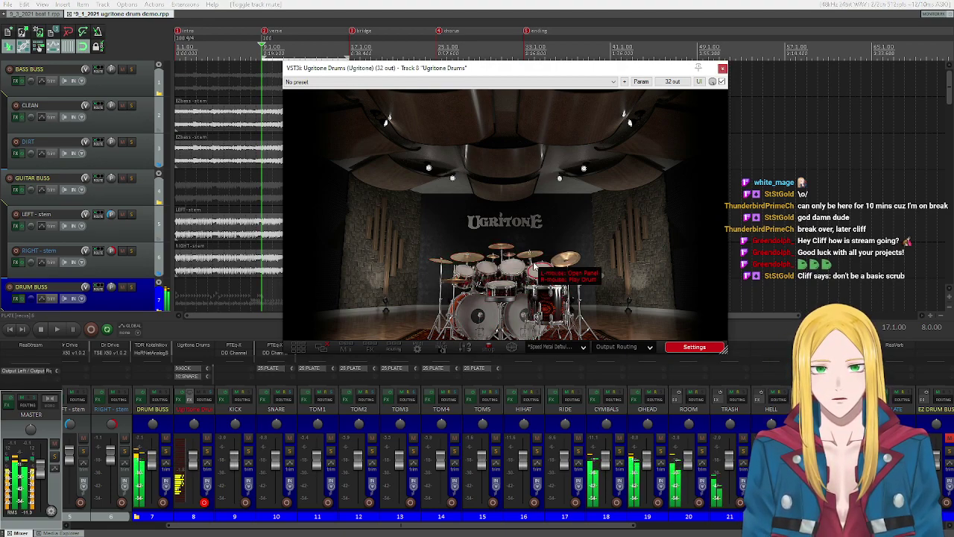
right_click(547, 267)
right_click(443, 266)
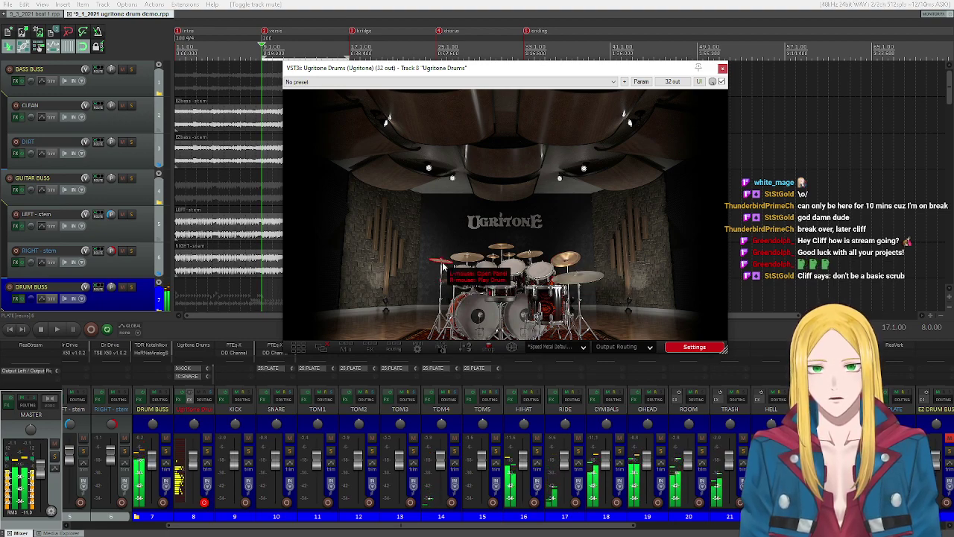
click(501, 285)
click(143, 435)
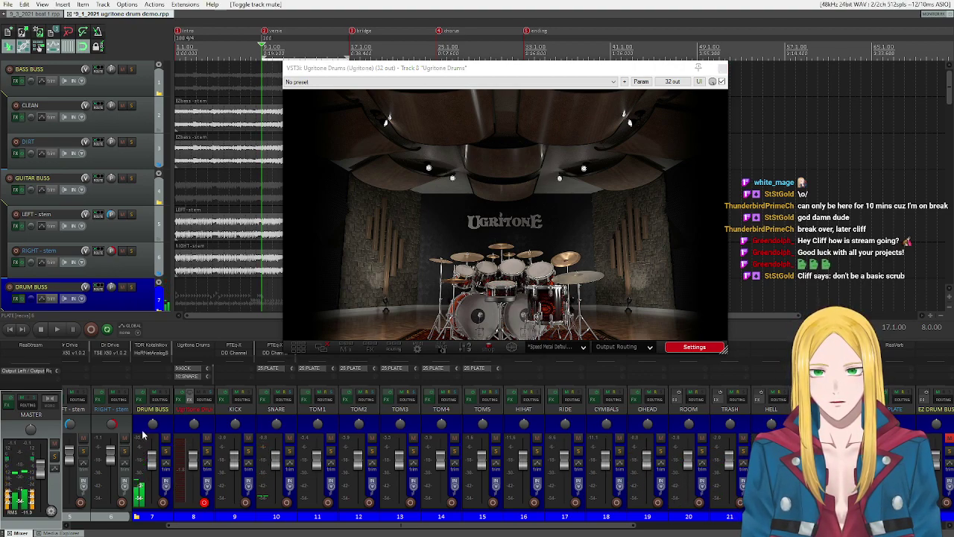
Step: Audition the kick drum and open its effects and one shot sample settings
right_click(471, 319)
click(471, 319)
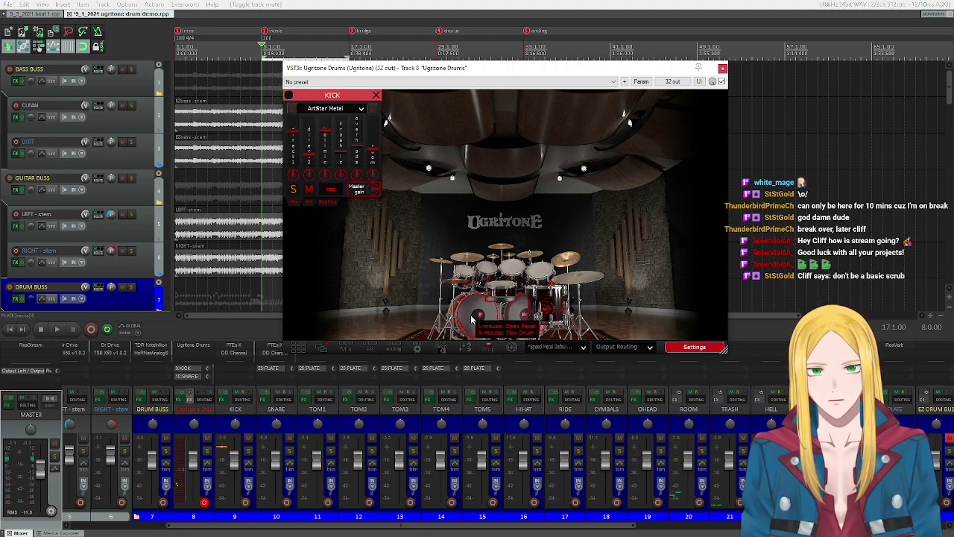
click(309, 202)
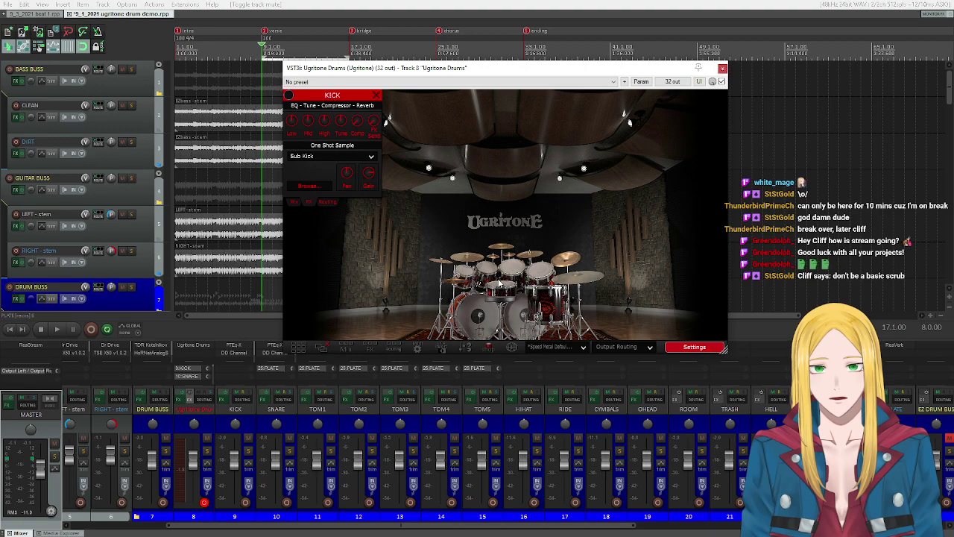
Step: Audition the snare drum, and solo the SNARE track to hear its part in a short playback of the verse
click(505, 286)
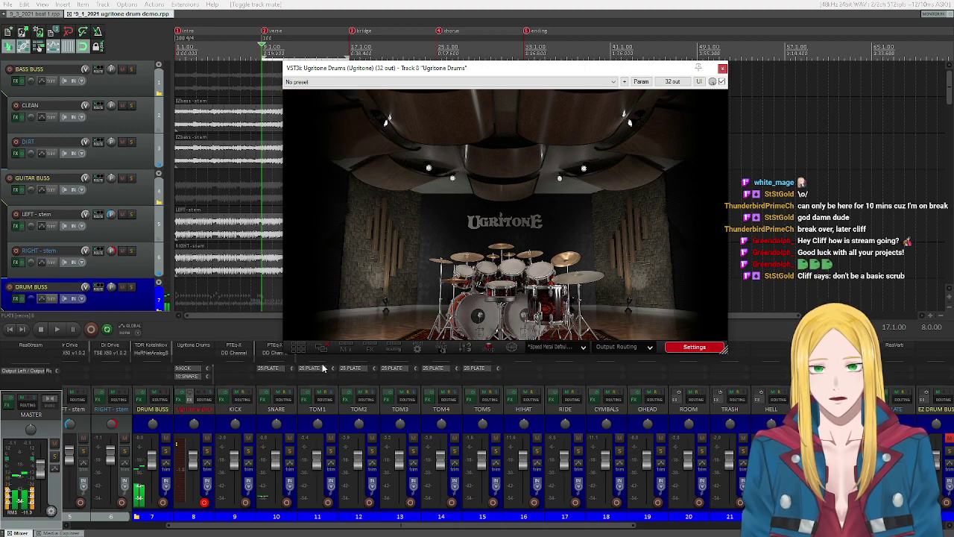
click(492, 290)
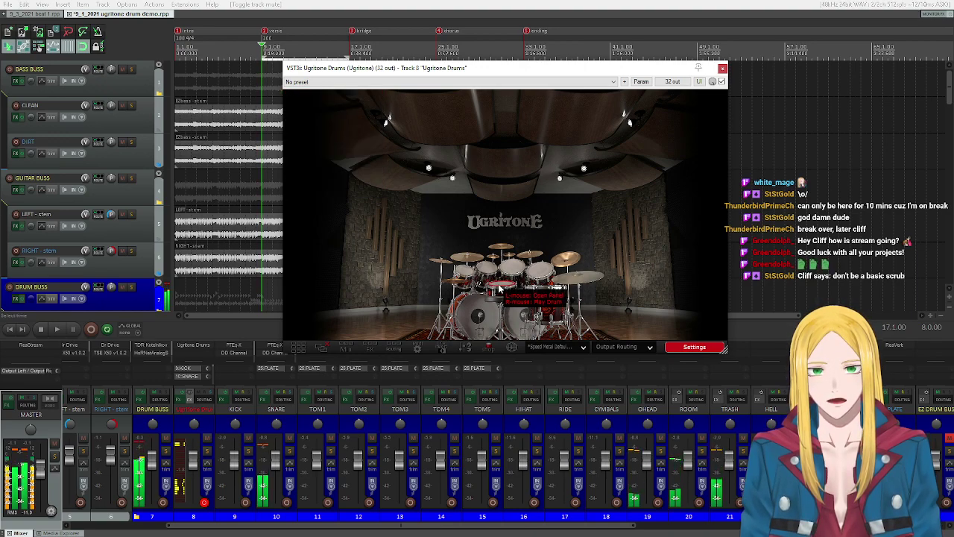
scroll(117, 240, down, 4)
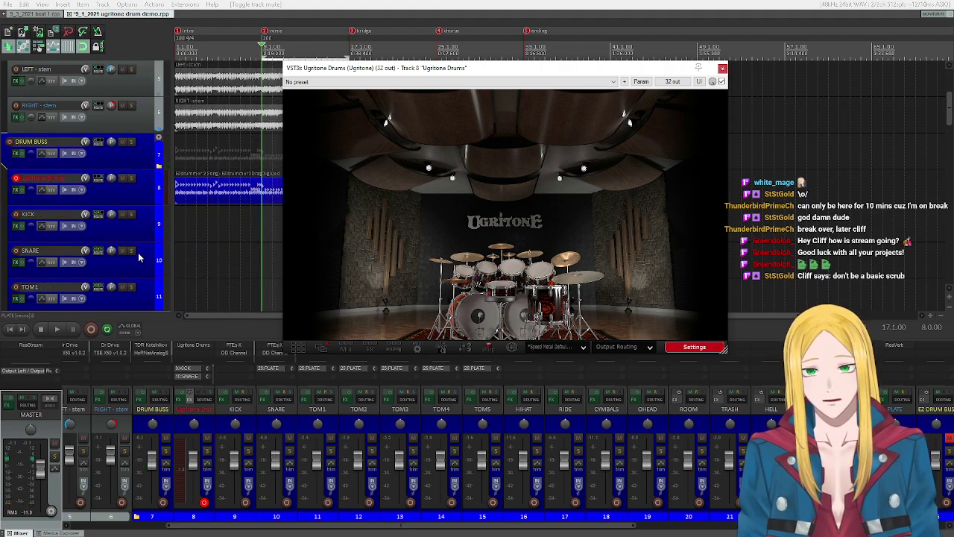
click(131, 250)
click(54, 331)
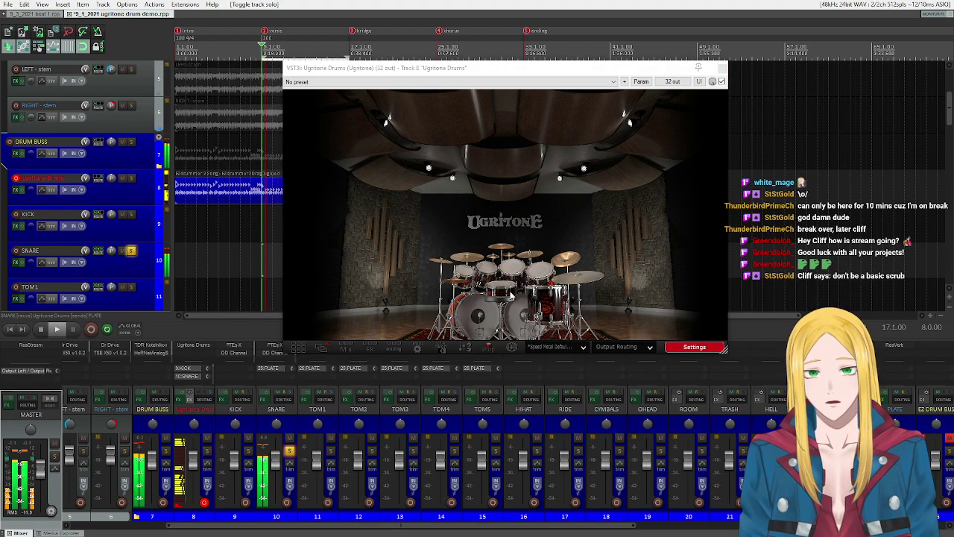
key(m)
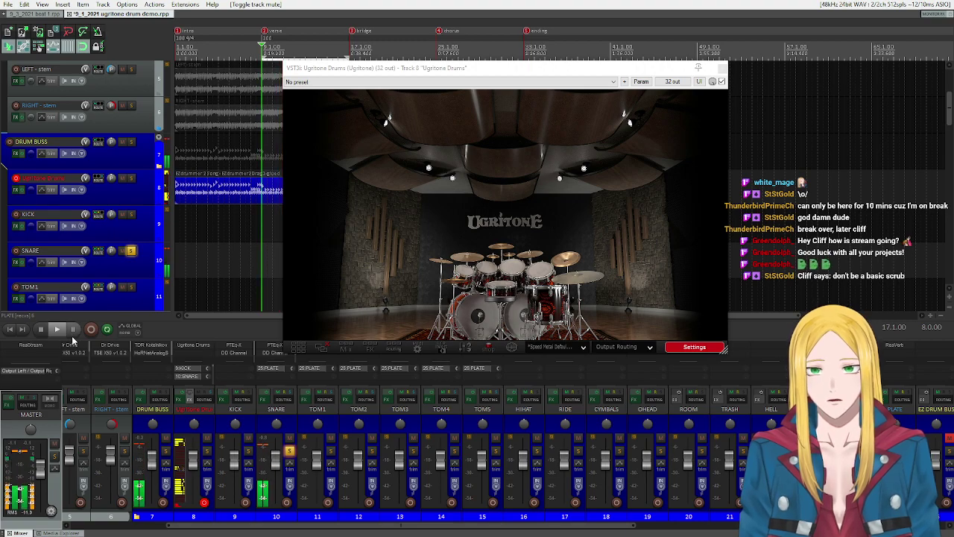
click(41, 329)
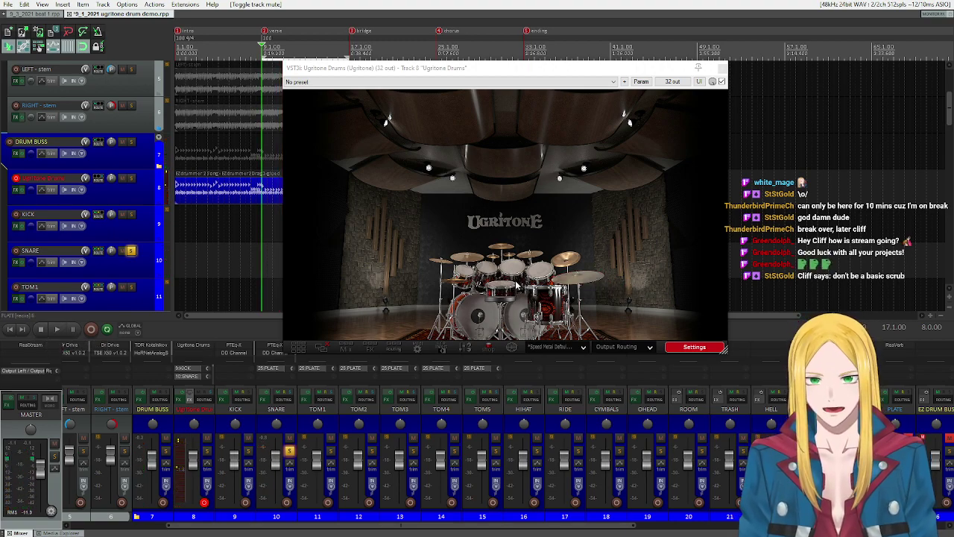
Step: Browse to Samples > The Metal Kick Drum for the snare's one shot sample, and move the plug-in window and file dialog apart
click(489, 289)
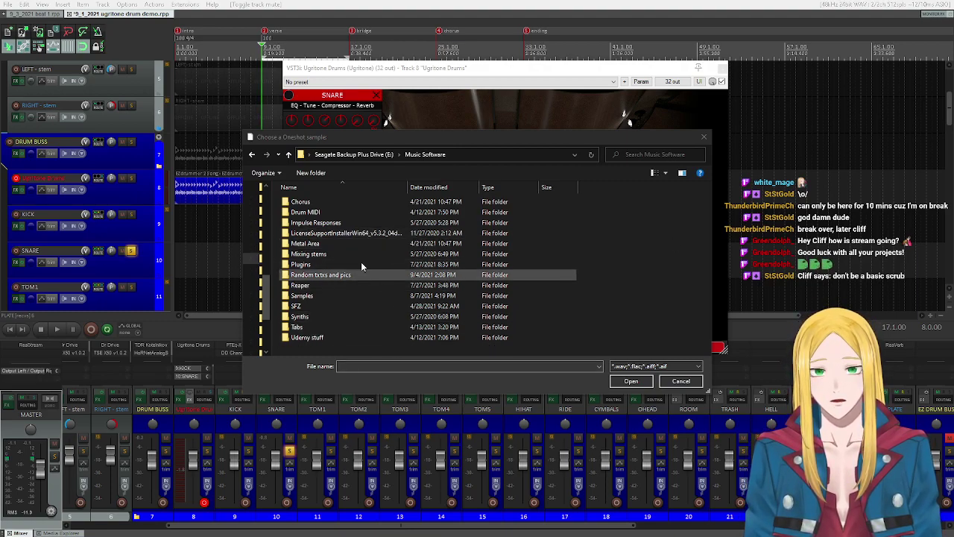
double_click(314, 298)
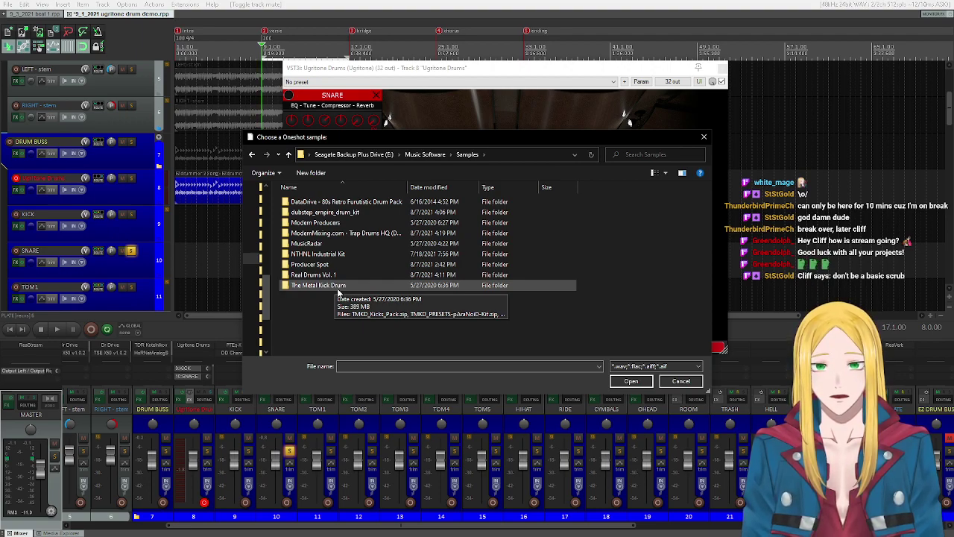
double_click(337, 288)
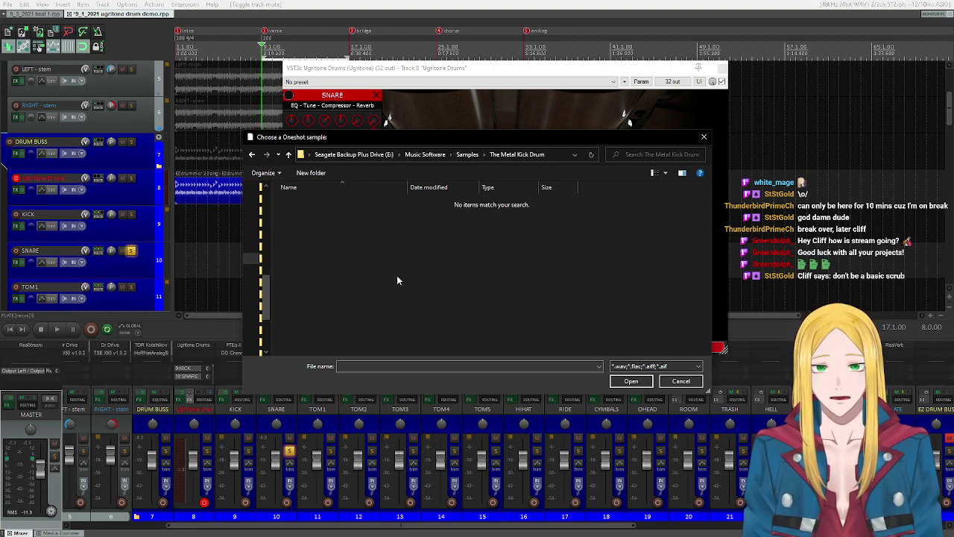
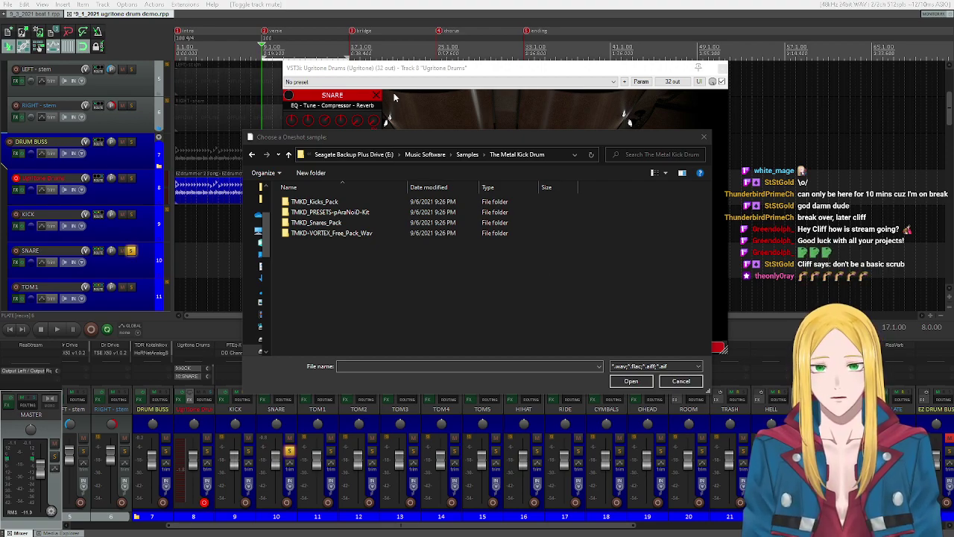
drag(438, 142, 479, 234)
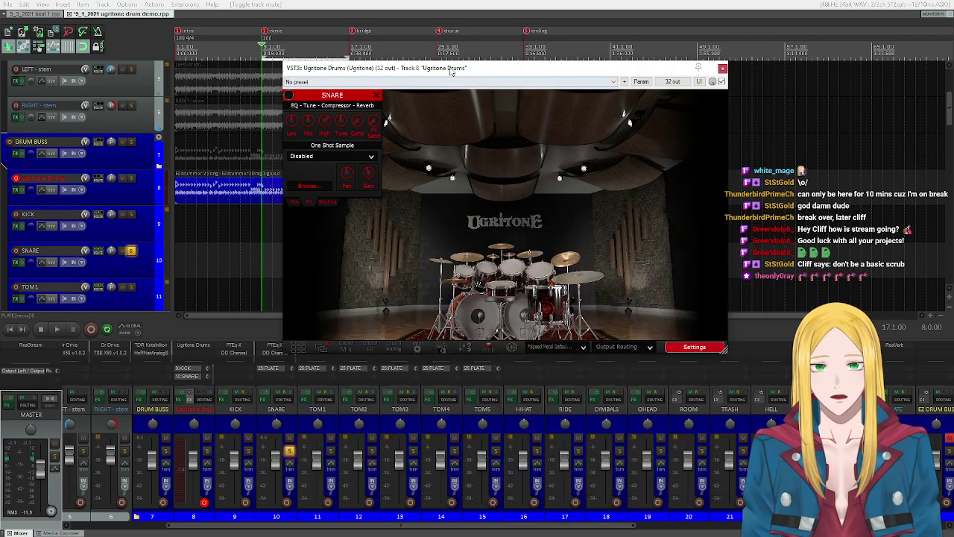
drag(461, 73, 348, 58)
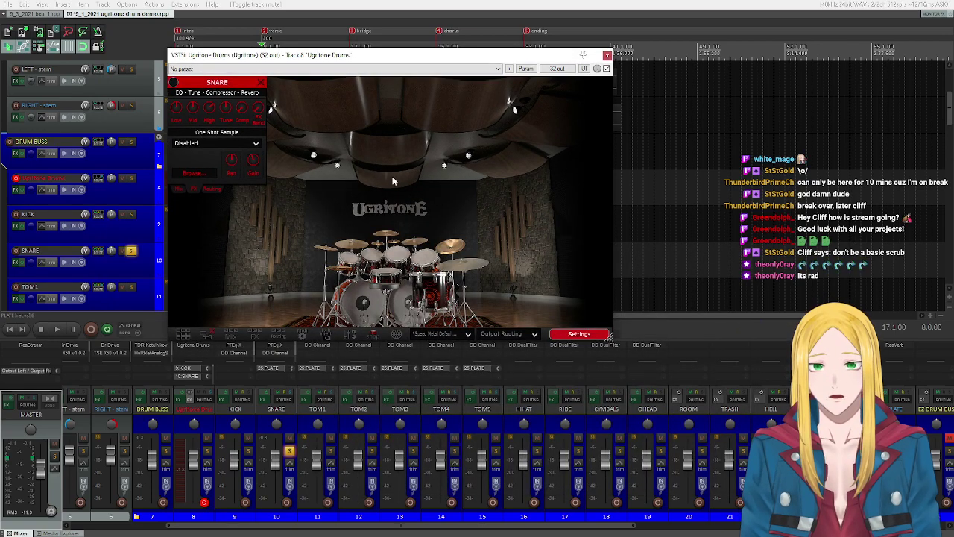
right_click(367, 297)
click(436, 242)
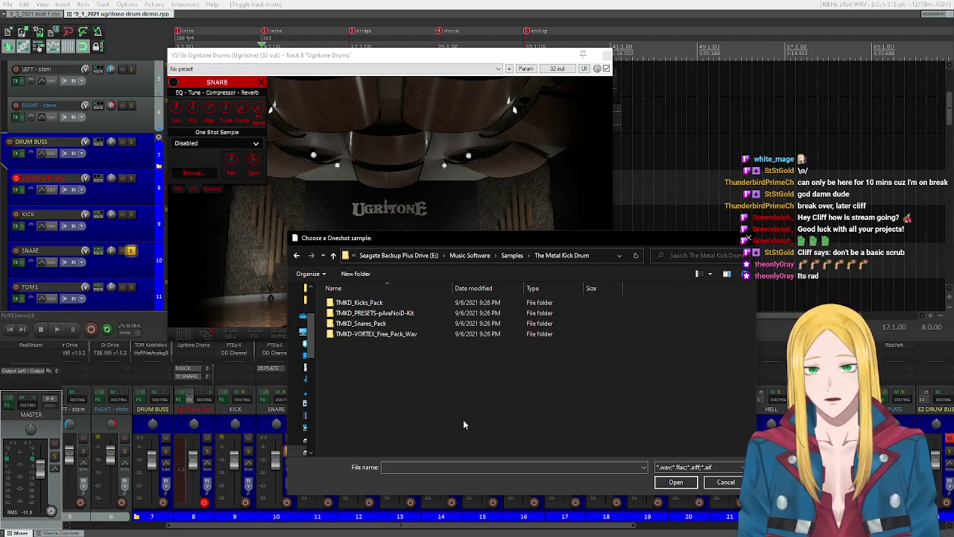
Step: Load TMKD_SNARE1_BB14x6_L8_06.wav from TMKD_Snares_Pack > TMKD_Snare1_BB14x6 > WAV as the snare's one shot sample
double_click(382, 326)
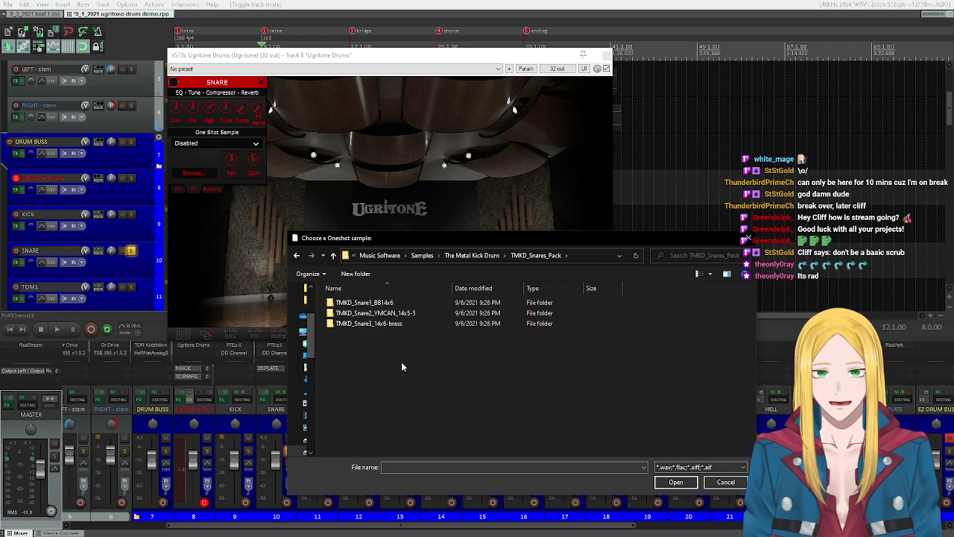
double_click(374, 304)
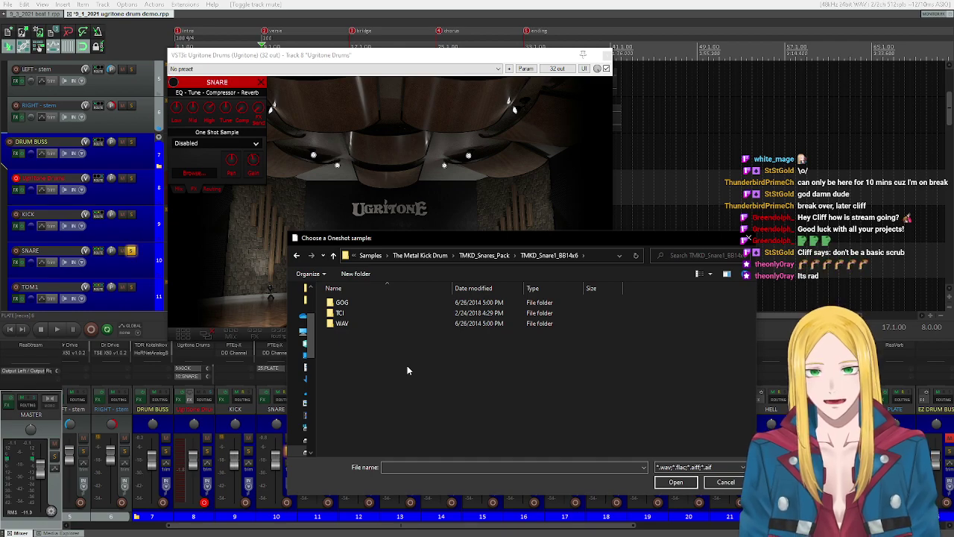
double_click(347, 323)
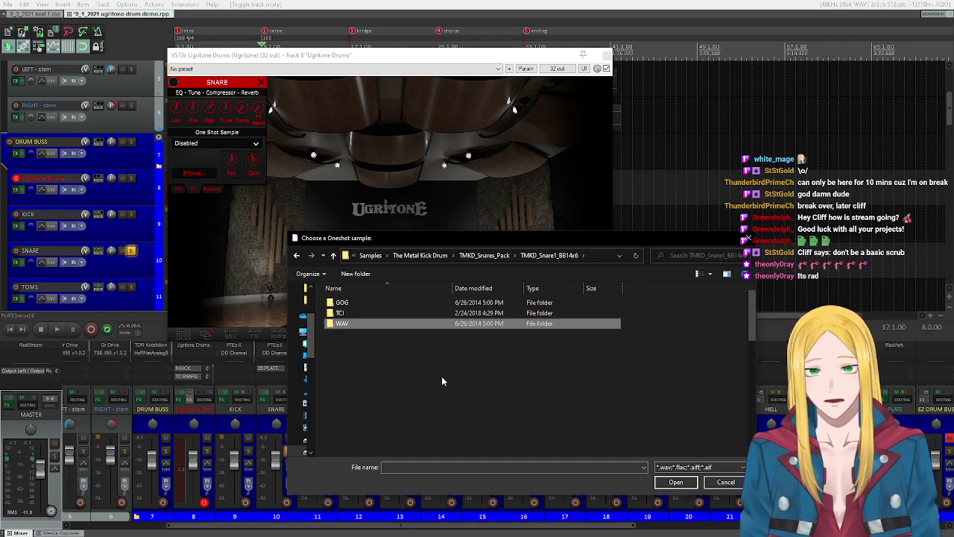
double_click(397, 288)
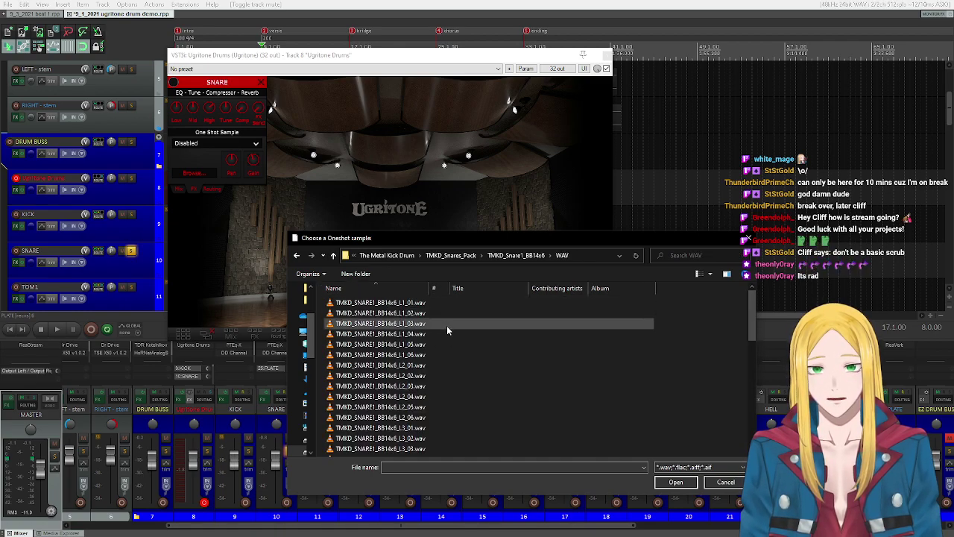
drag(751, 313, 743, 414)
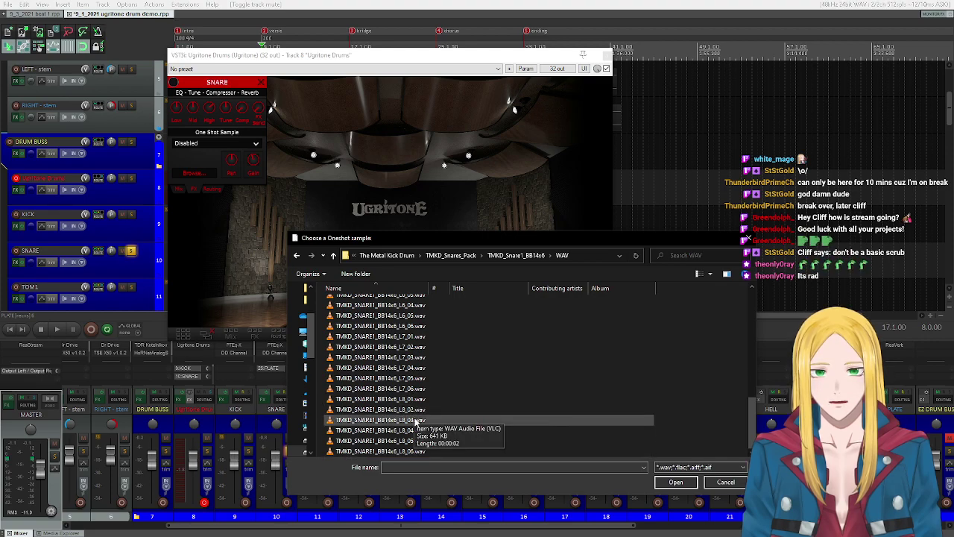
scroll(440, 388, up, 10)
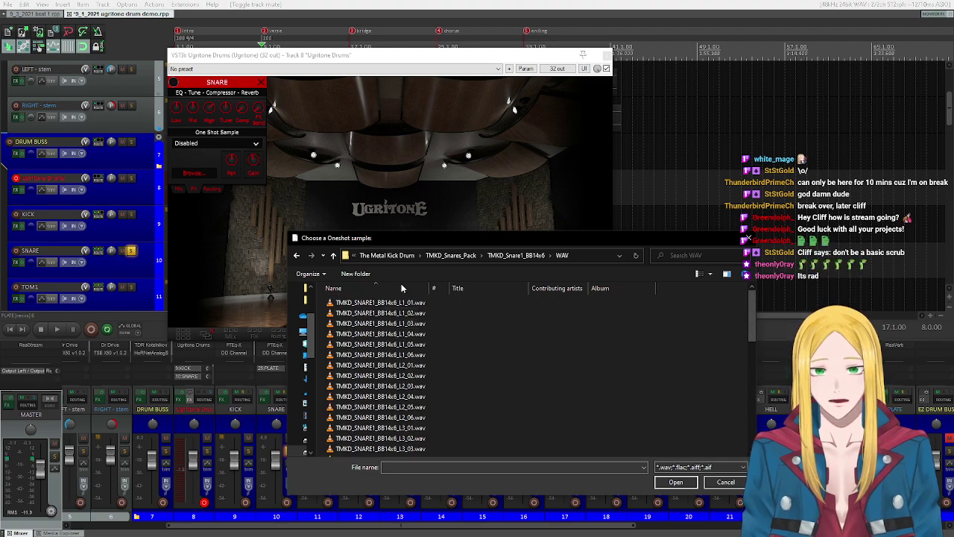
scroll(491, 309, down, 11)
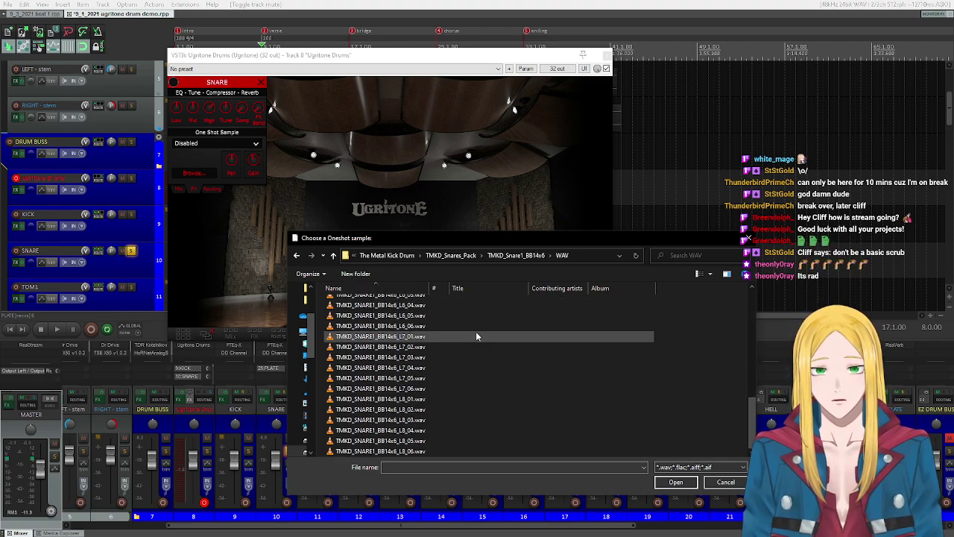
double_click(406, 452)
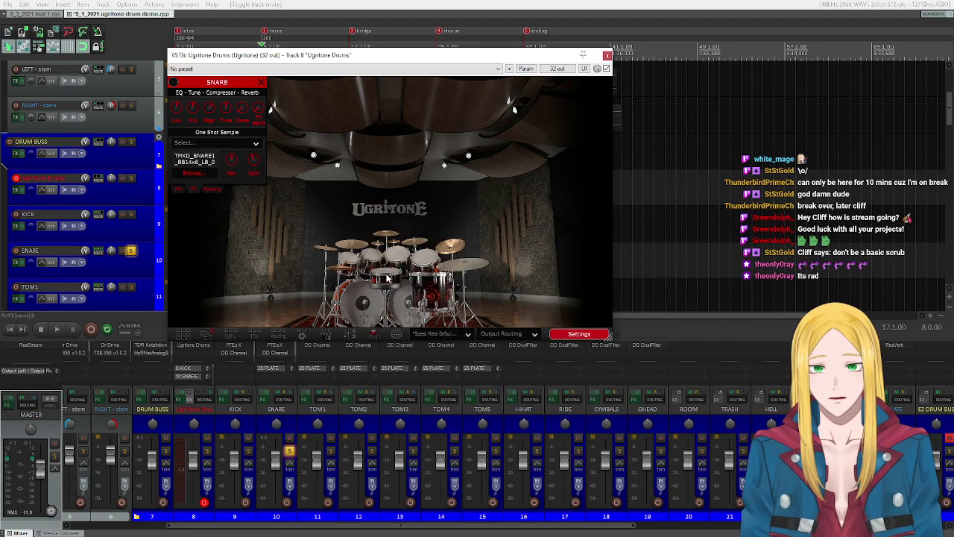
Step: Audition the snare repeatedly with the loaded TMKD one shot sample
click(386, 277)
click(387, 277)
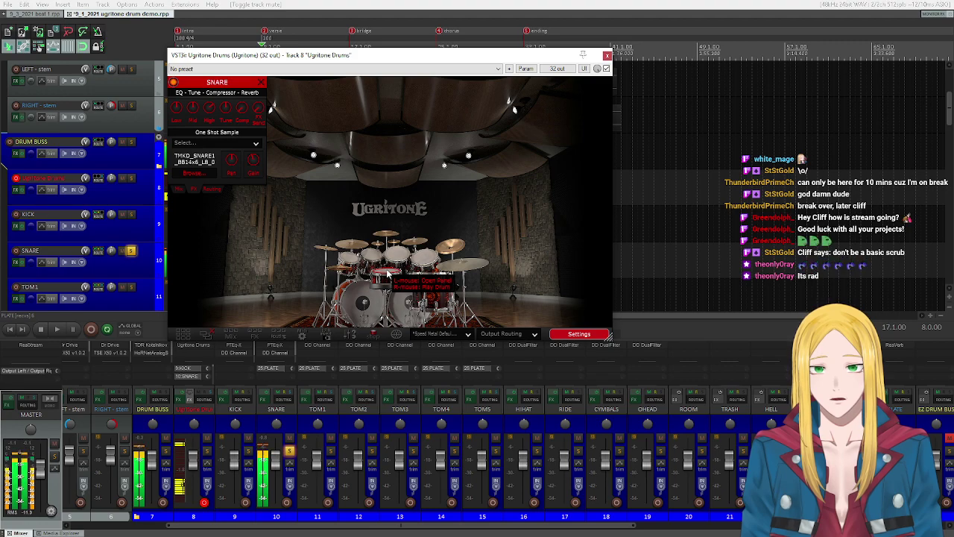
click(387, 274)
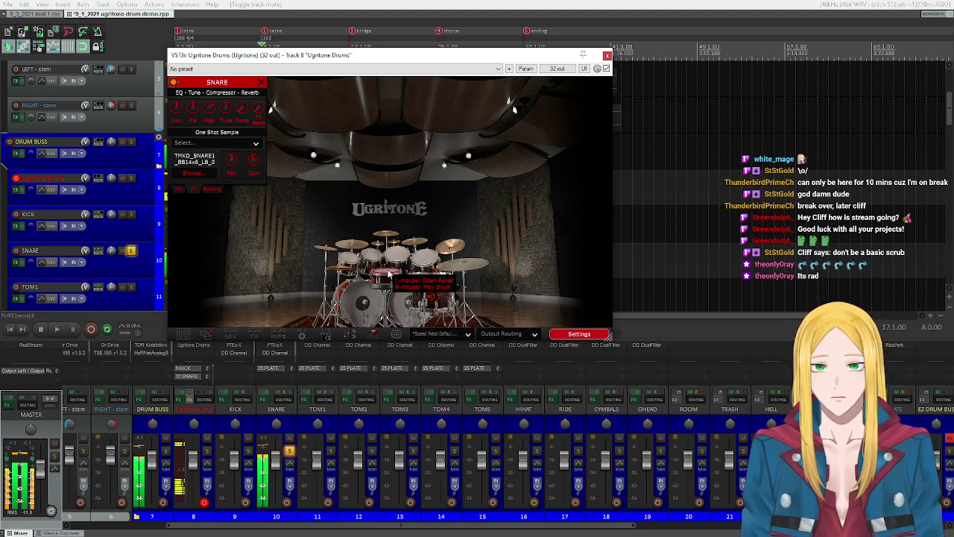
click(387, 275)
click(387, 274)
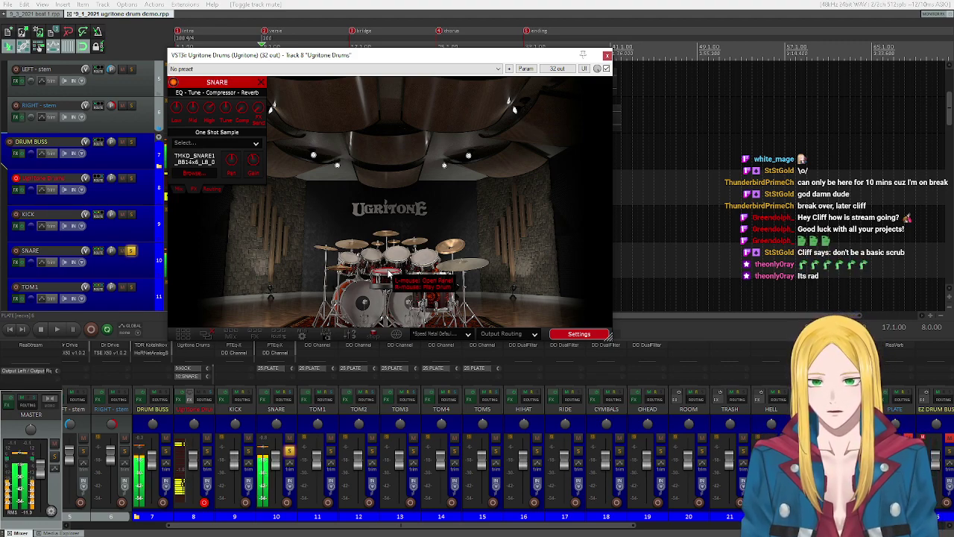
click(386, 275)
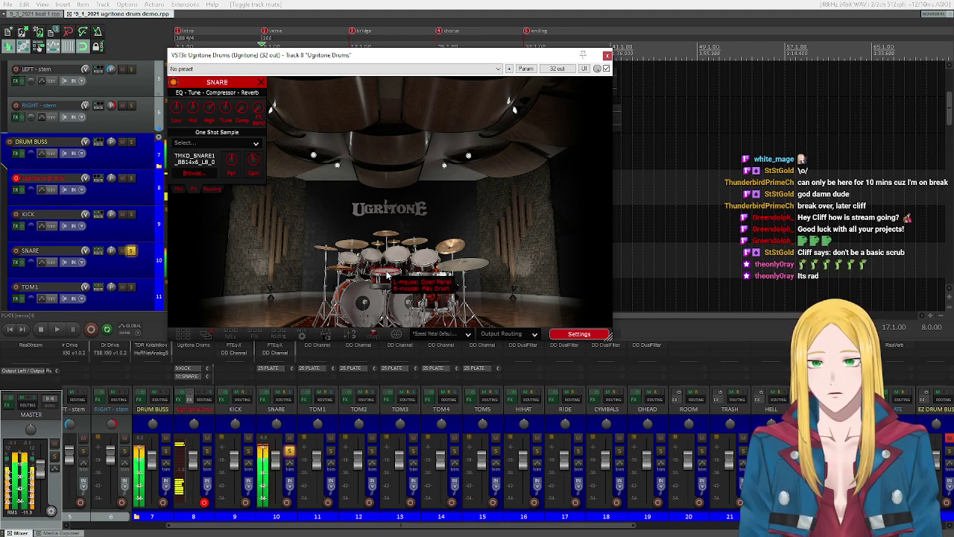
click(387, 274)
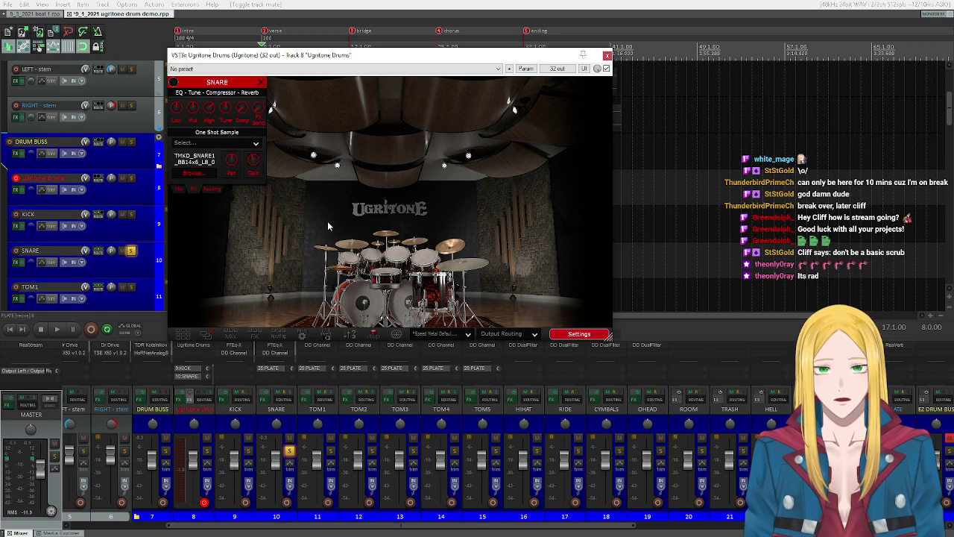
click(387, 276)
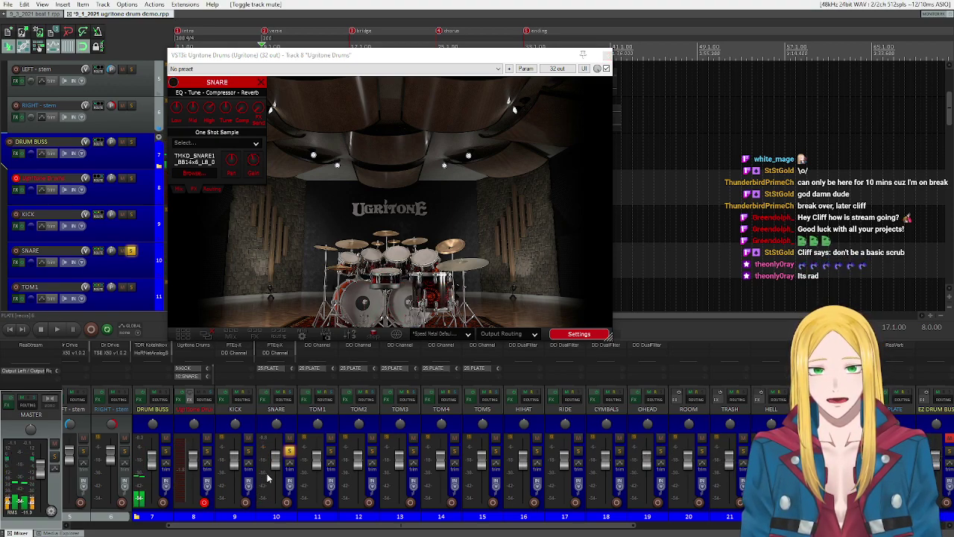
Step: Lower the SNARE track's volume slightly while auditioning the snare
click(381, 274)
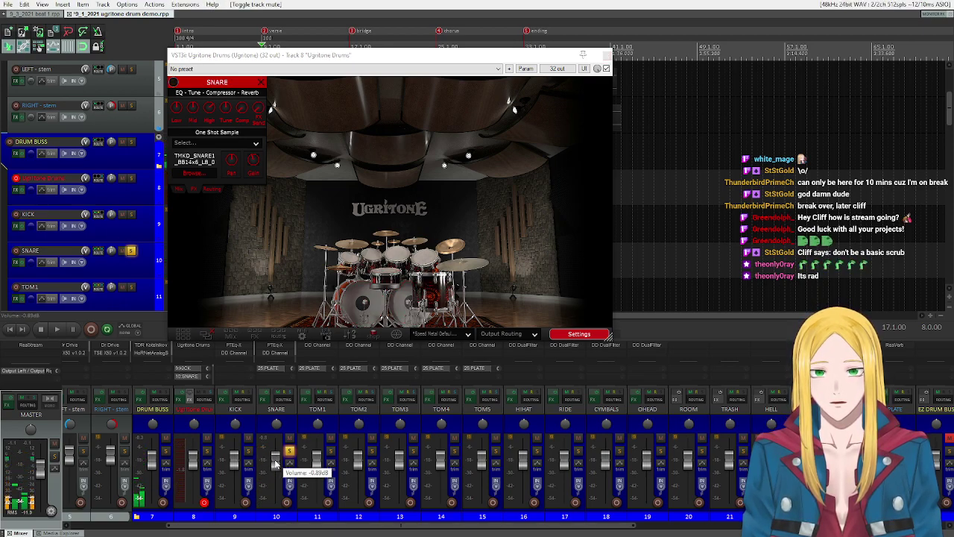
click(386, 270)
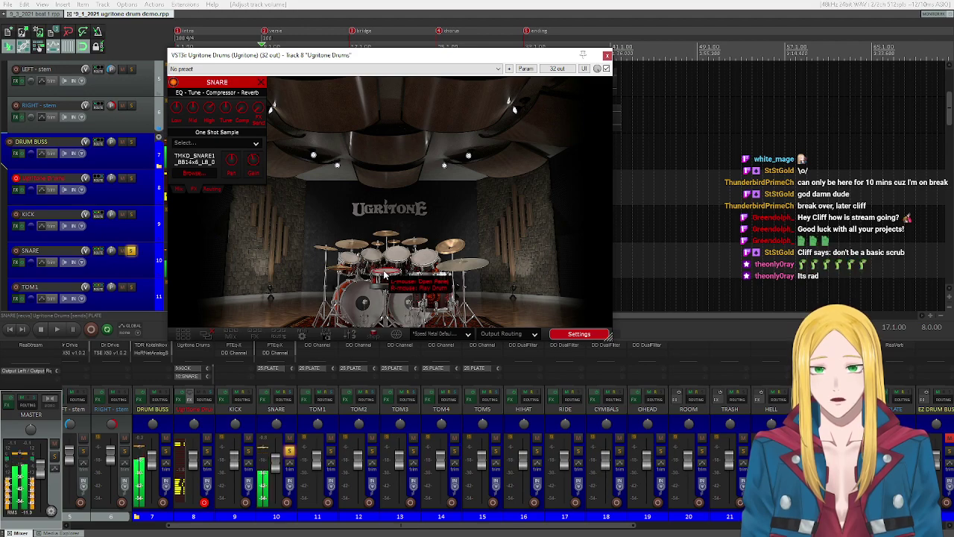
mouse_move(277, 471)
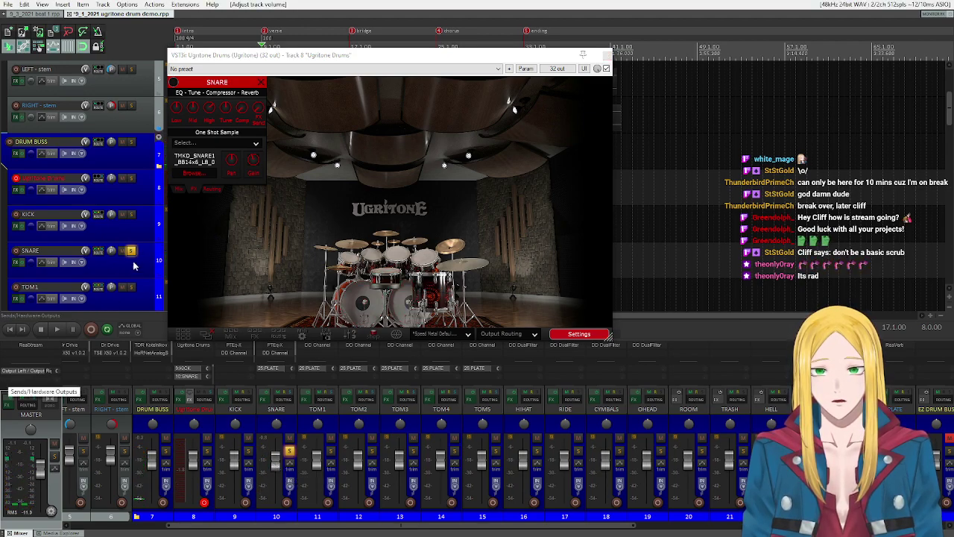
Step: Unsolo the SNARE track and play the verse in the full mix with the new snare sample
drag(310, 56, 525, 68)
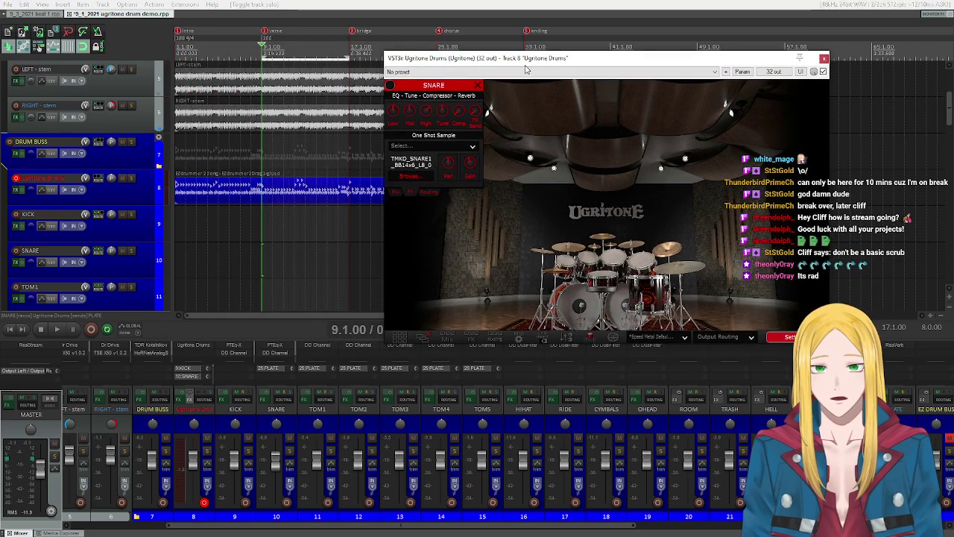
click(56, 330)
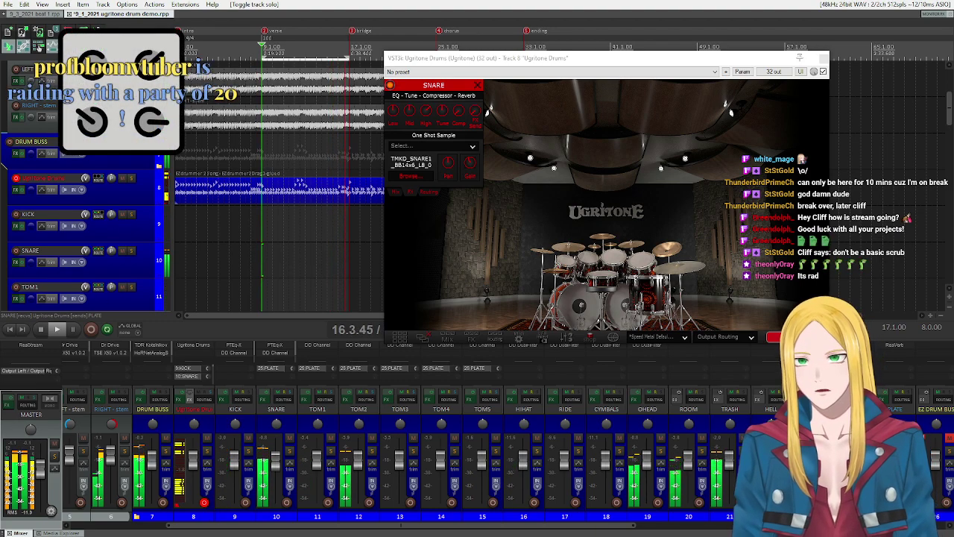
key(space)
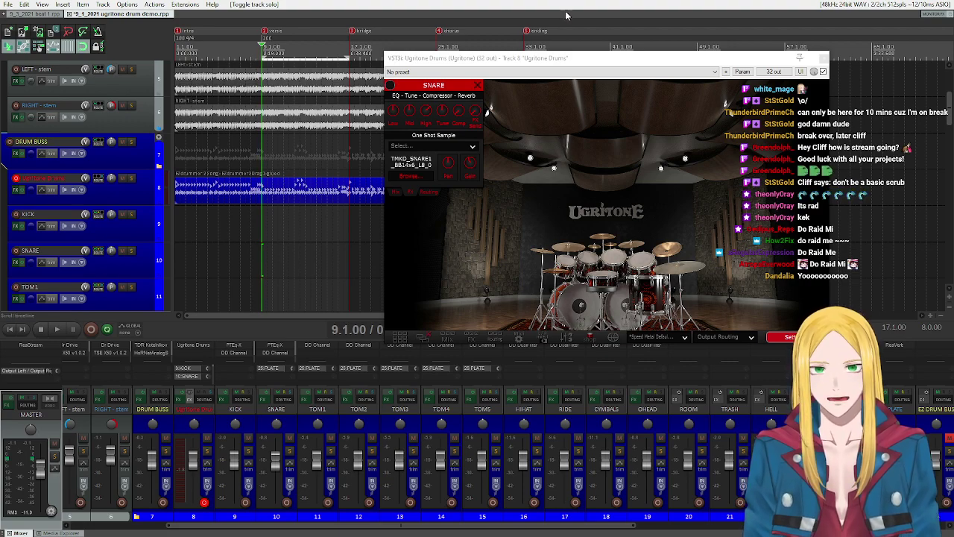
Step: Move the drum plug-in window clear of the chat and audition the kick drum
drag(564, 60, 376, 72)
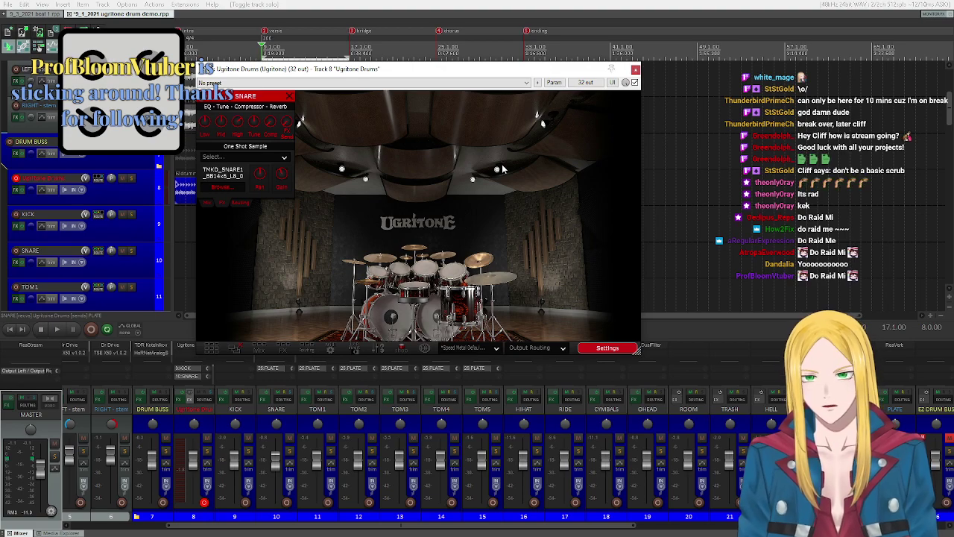
click(402, 306)
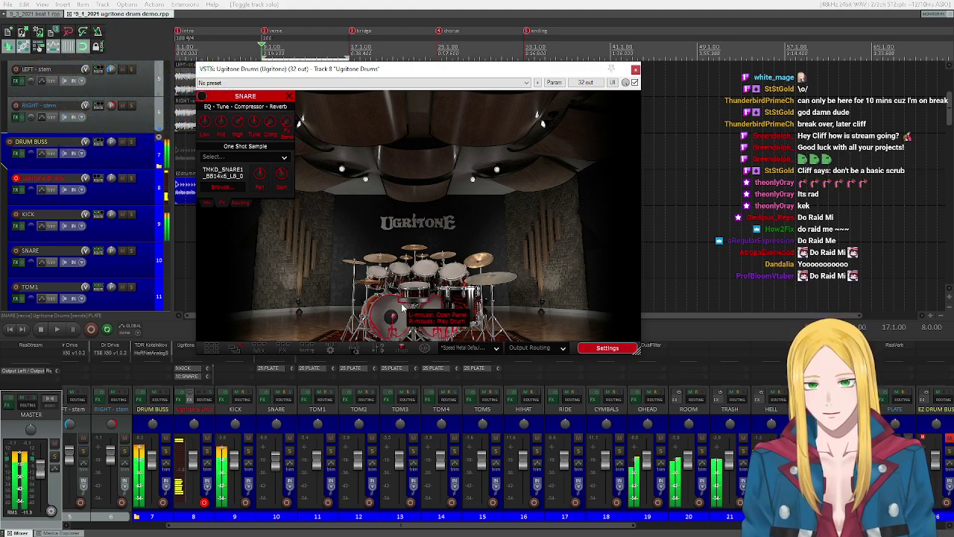
Step: Audition the toms, snare and kick across the drum kit
right_click(400, 273)
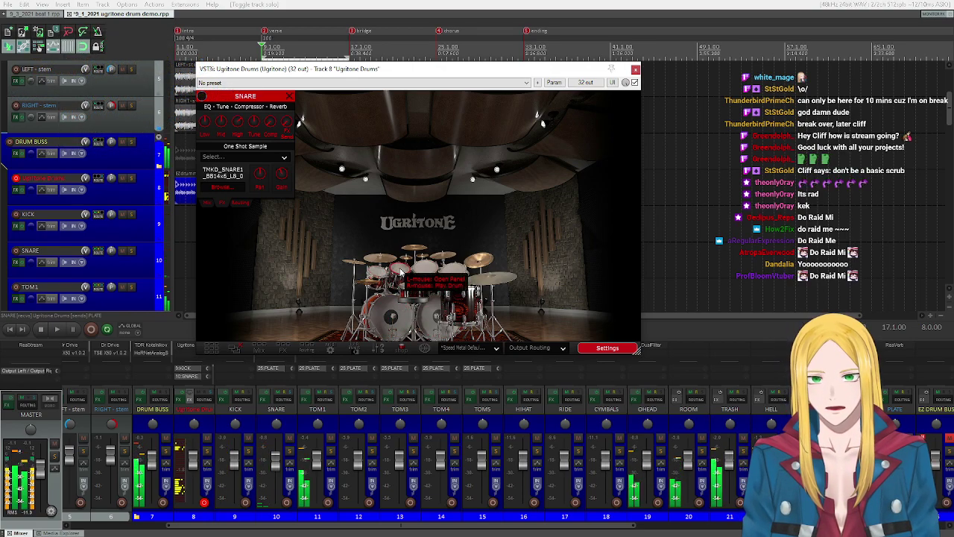
right_click(421, 262)
right_click(454, 272)
right_click(476, 291)
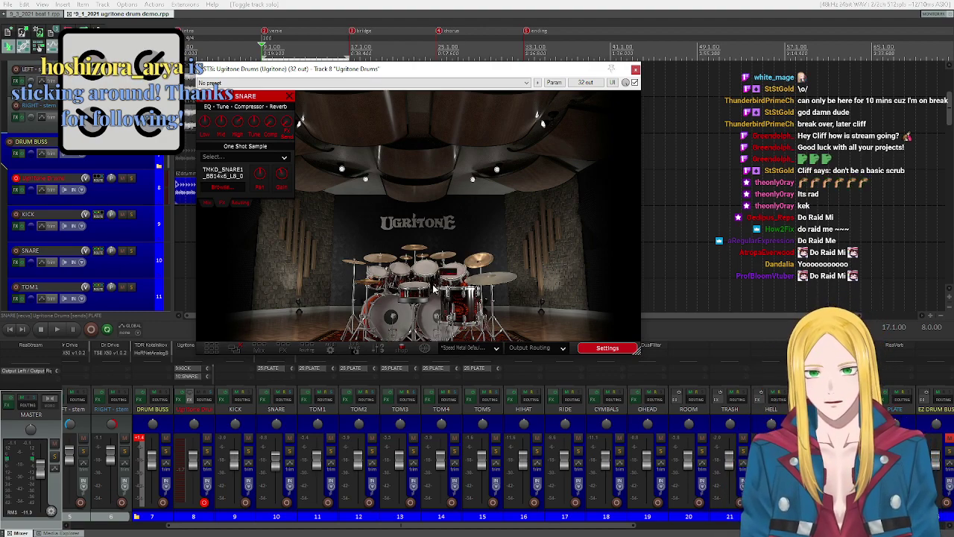
click(391, 317)
click(416, 289)
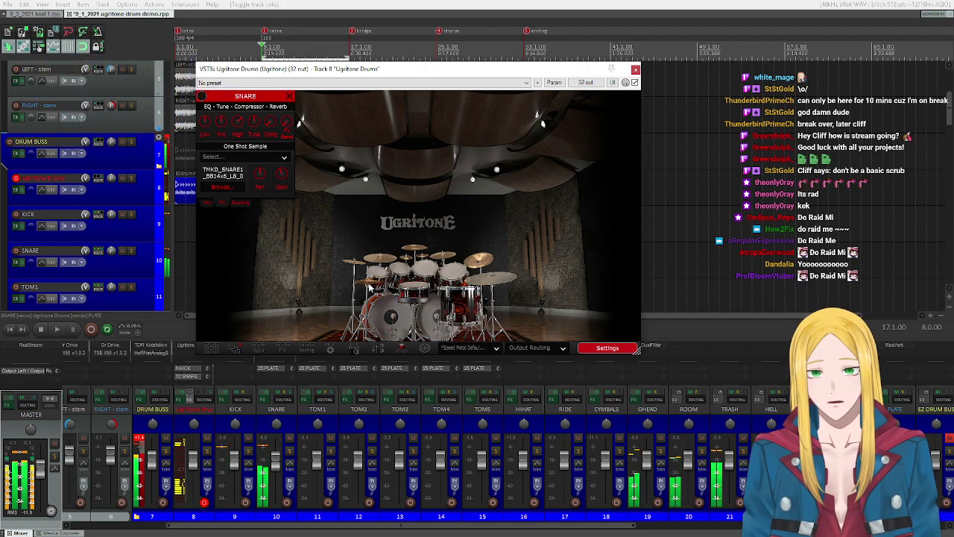
click(429, 267)
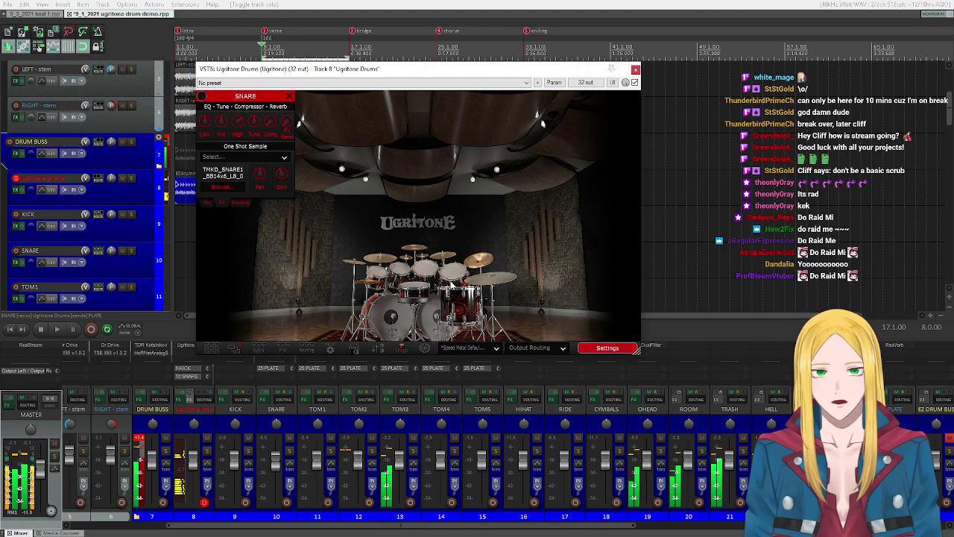
click(458, 276)
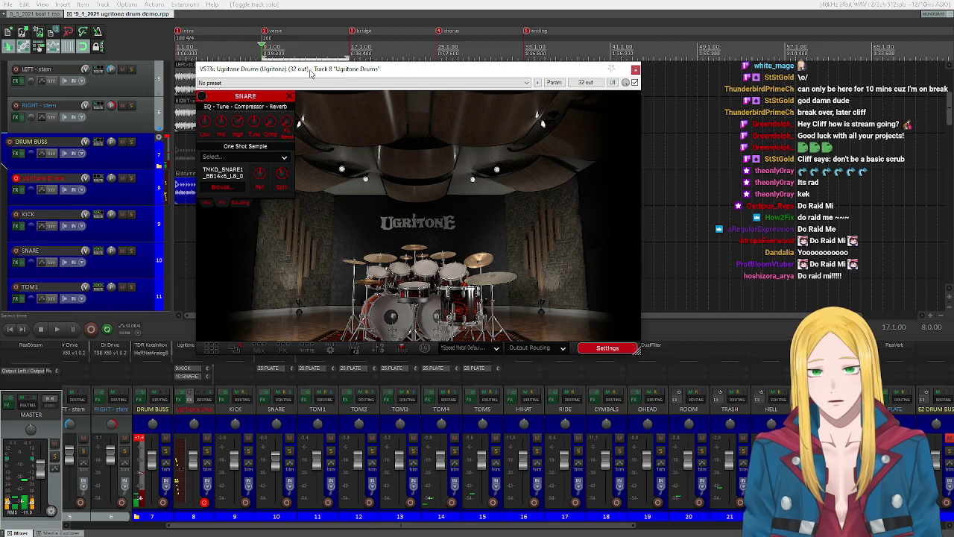
Step: Move the drum plug-in window away from the track meters, clear the DRUM BUSS clip indicator and audition a tom
drag(285, 67, 354, 84)
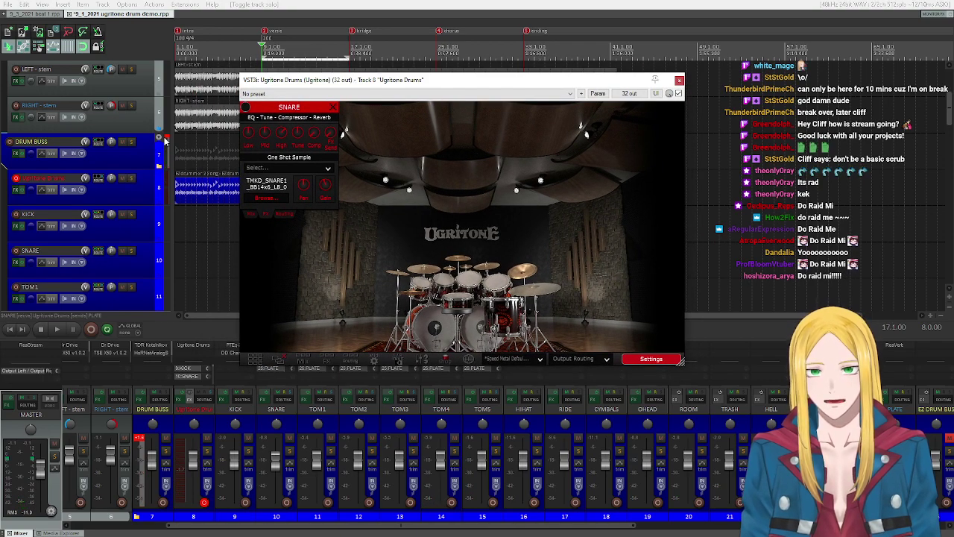
click(165, 139)
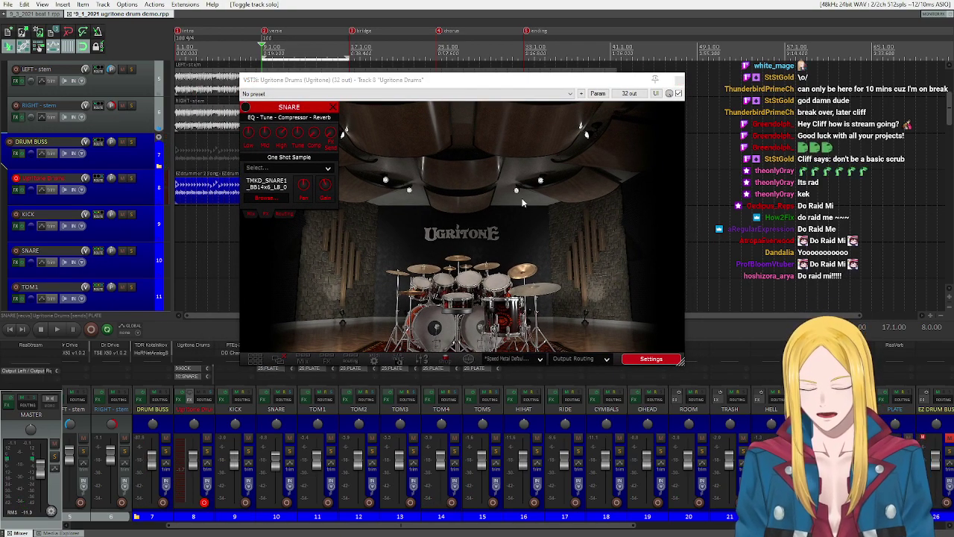
click(531, 233)
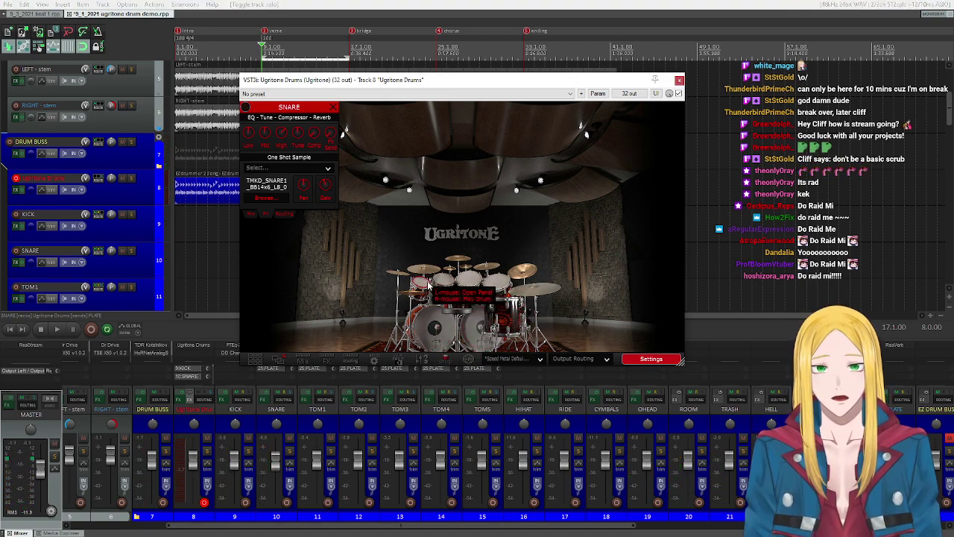
right_click(485, 283)
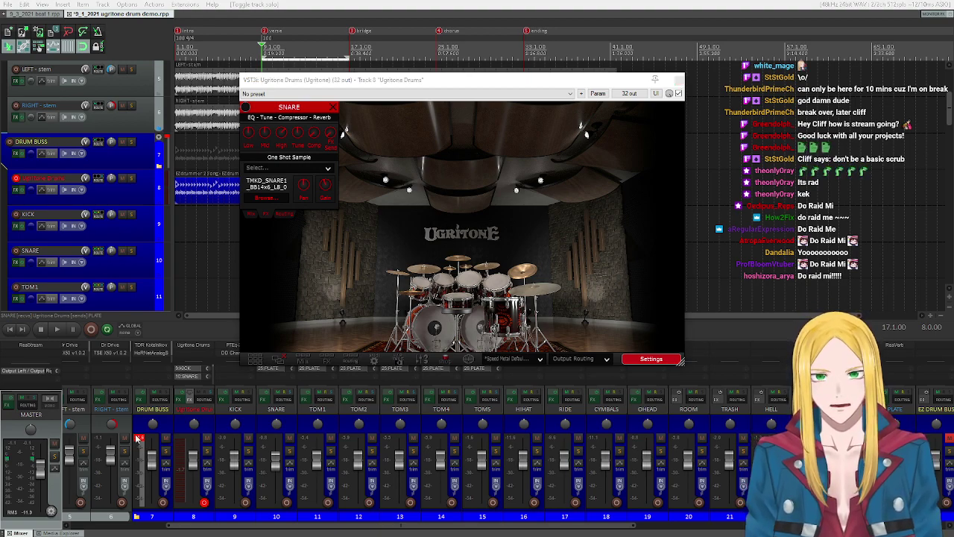
Step: Return to the start of the project, close the drum plug-in window and remove the verse time selection
click(7, 330)
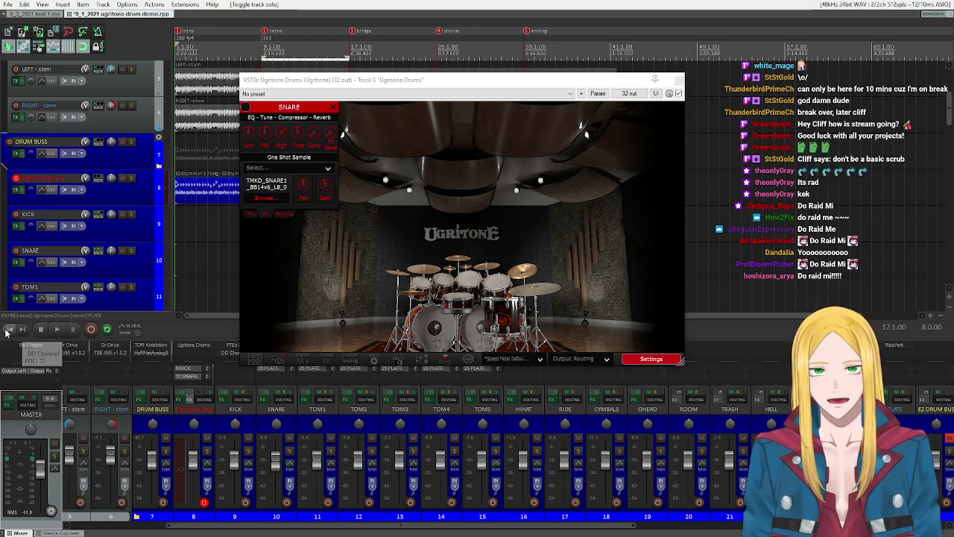
click(679, 81)
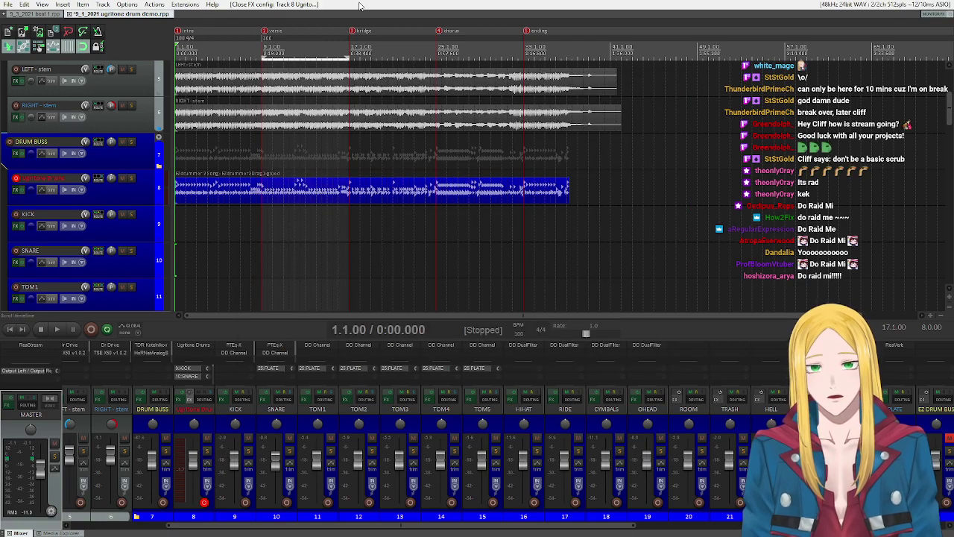
key(Escape)
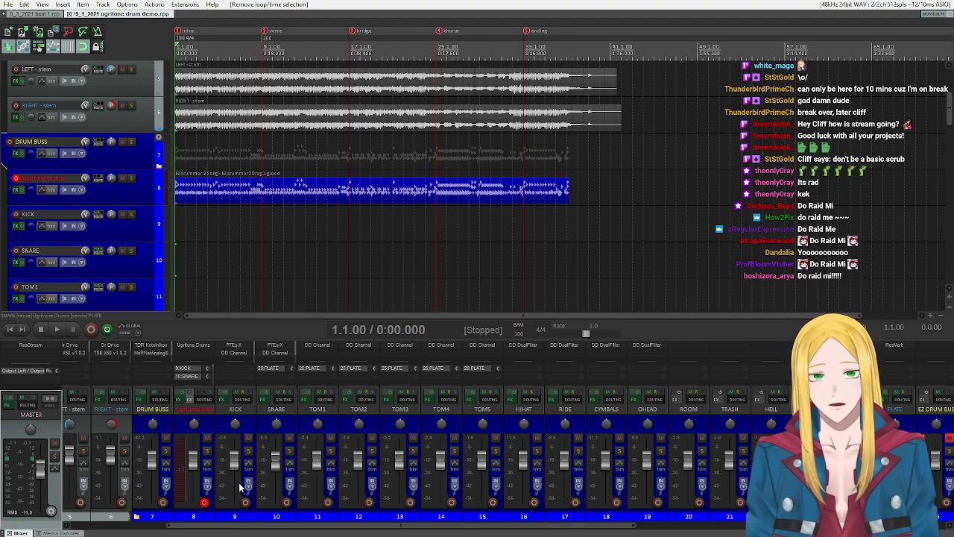
Step: Play the full song from the start, clear the DRUM BUSS clip indicator during playback, and stop after the ending begins
drag(227, 530, 104, 529)
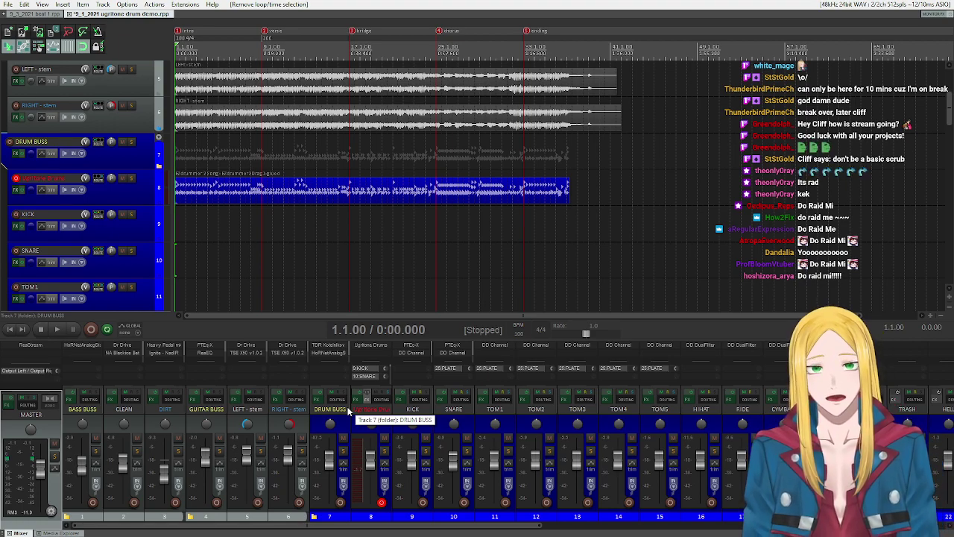
scroll(143, 150, up, 4)
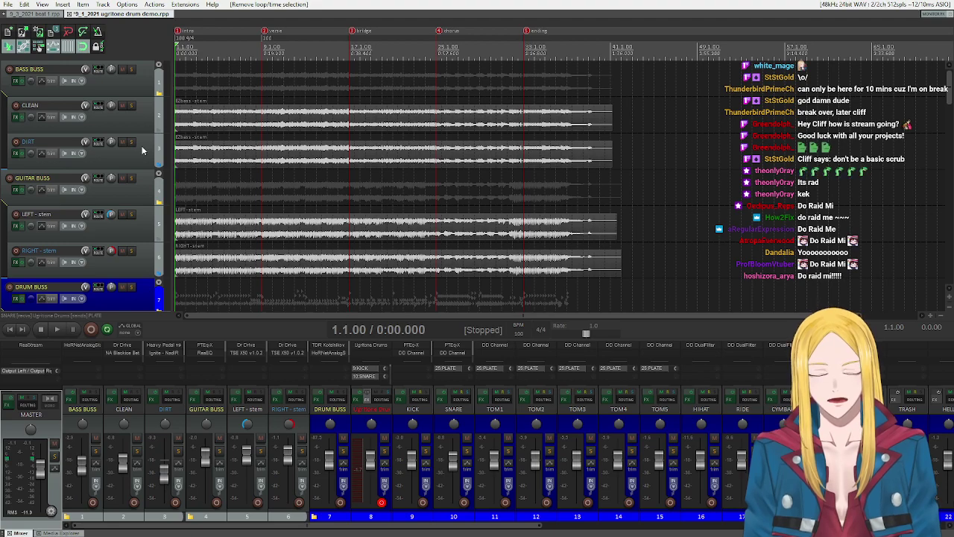
scroll(143, 151, down, 4)
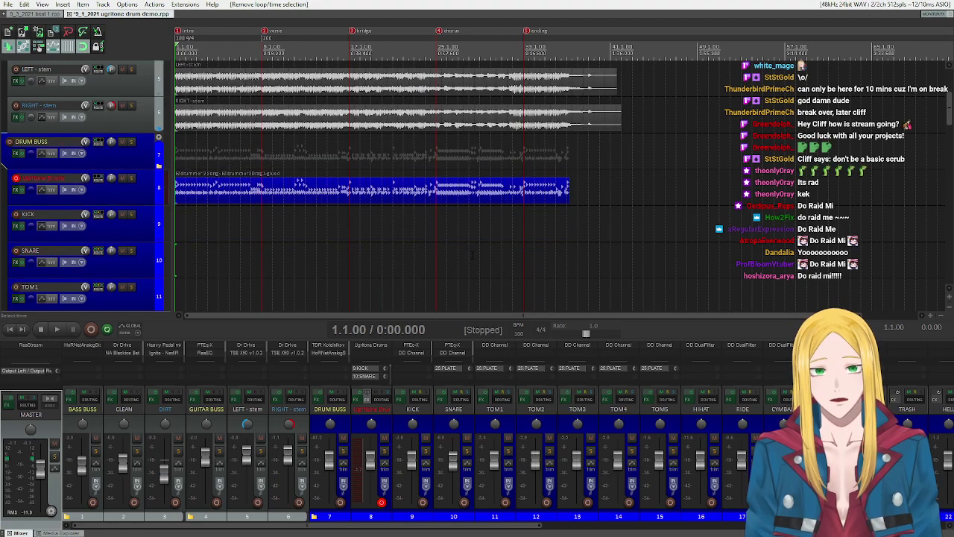
scroll(278, 192, down, 1)
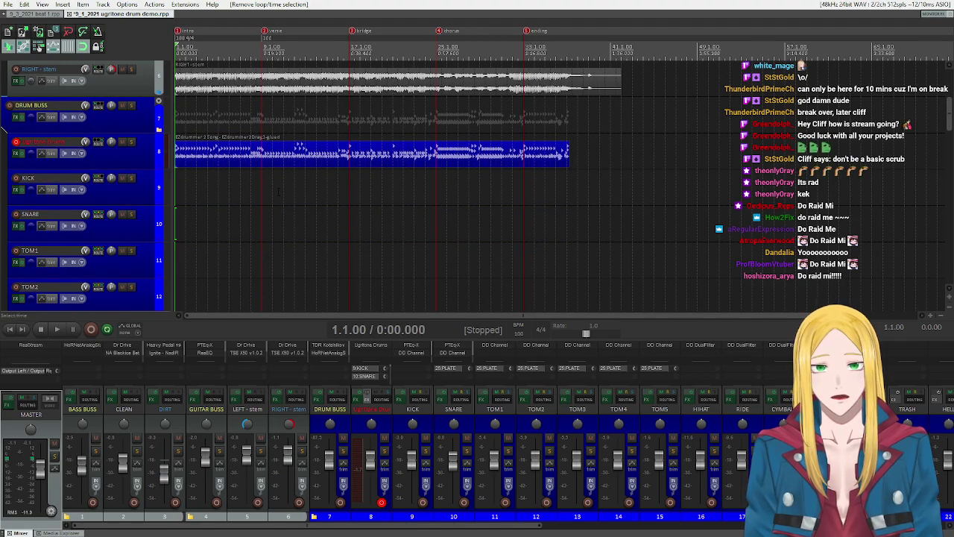
scroll(141, 148, up, 4)
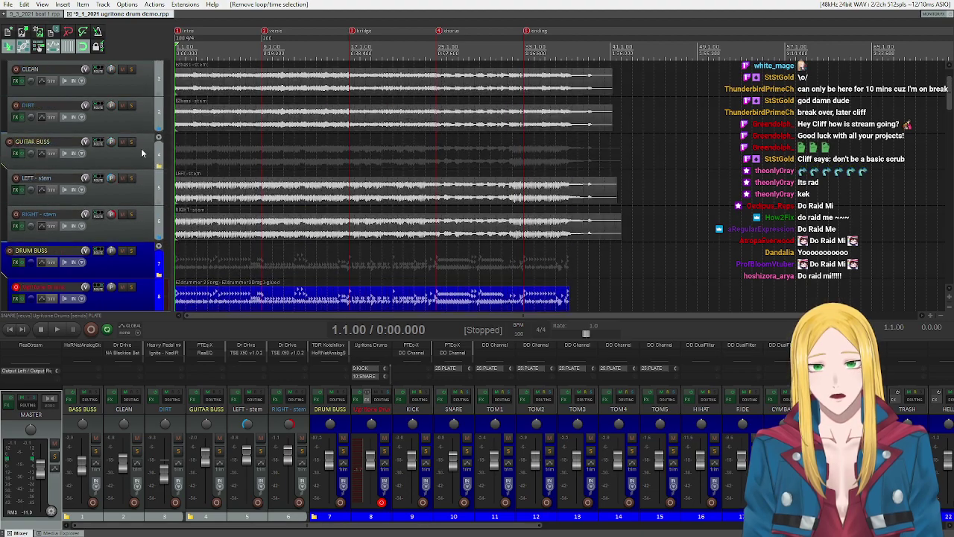
click(57, 330)
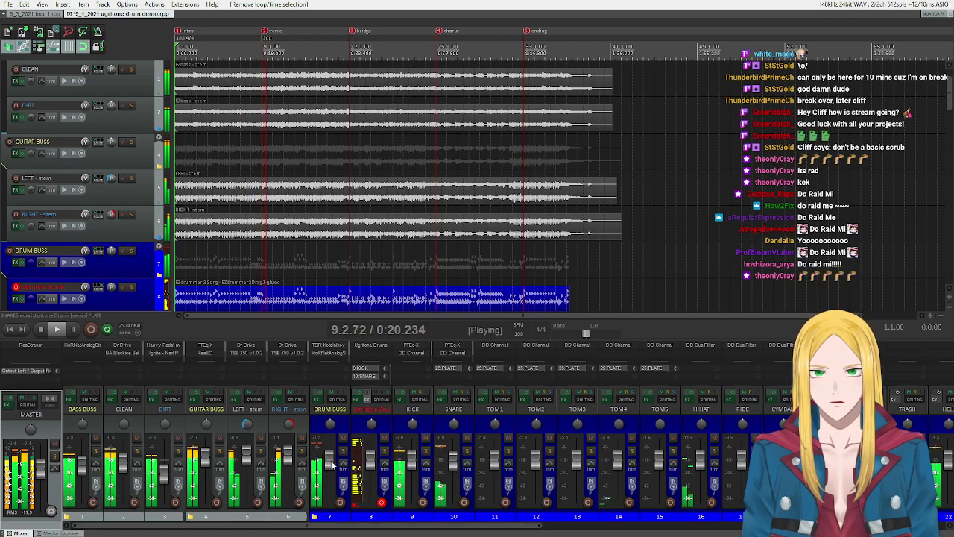
mouse_move(333, 465)
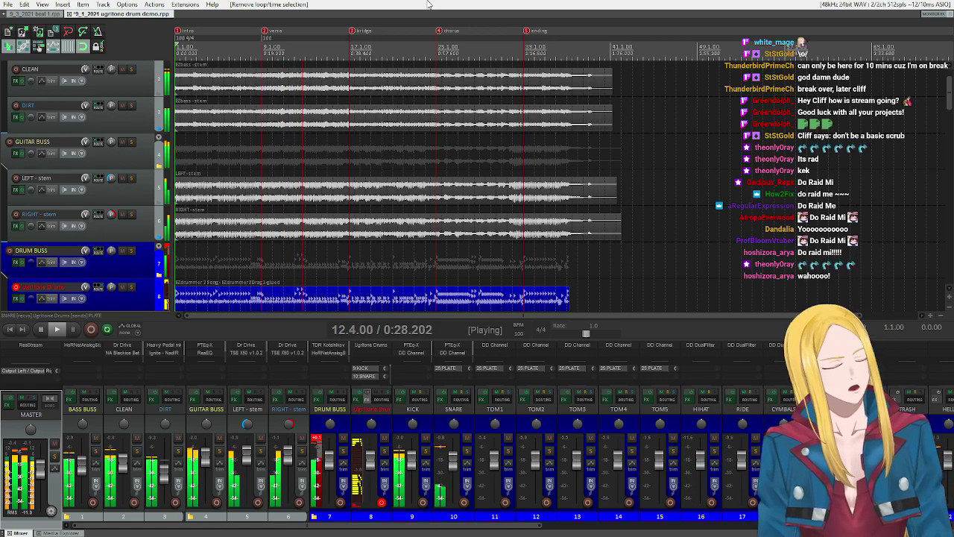
click(317, 451)
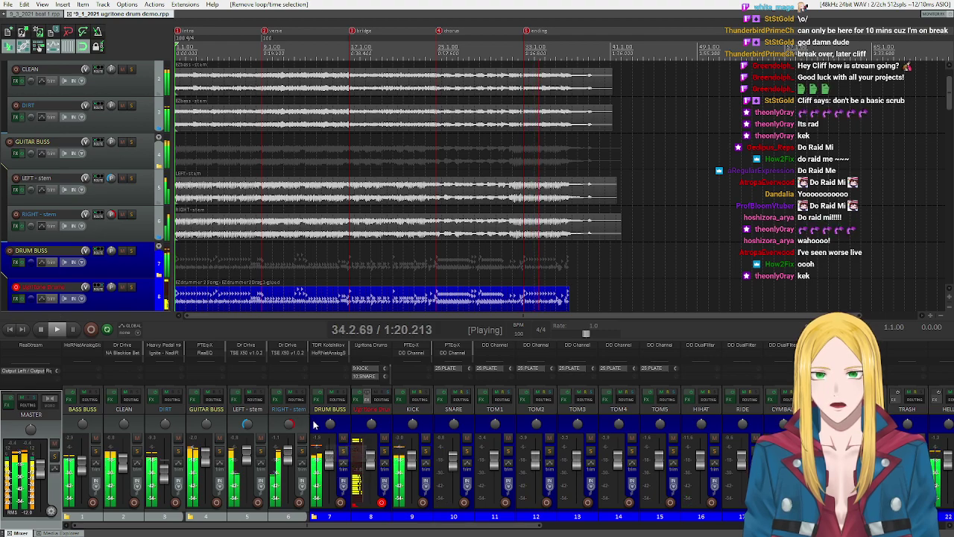
click(41, 329)
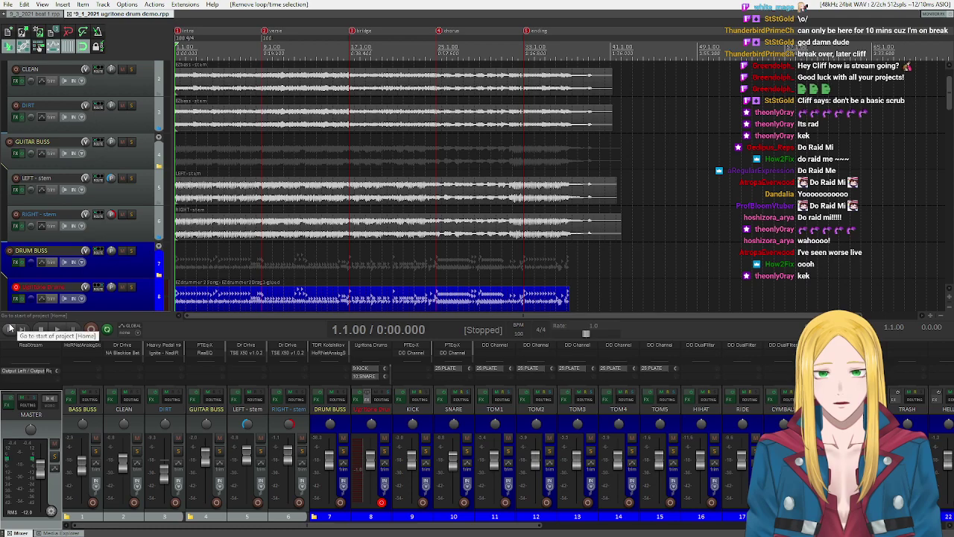
Step: Reopen the drum plug-in from its track, audition the kick and snare, and show the snare's effects and one shot settings
scroll(87, 247, down, 1)
scroll(88, 246, down, 2)
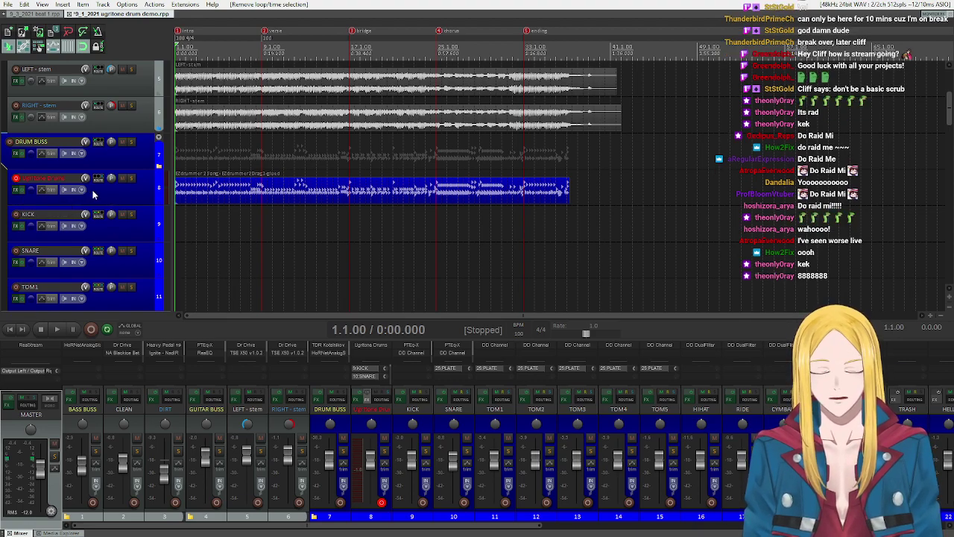
click(15, 190)
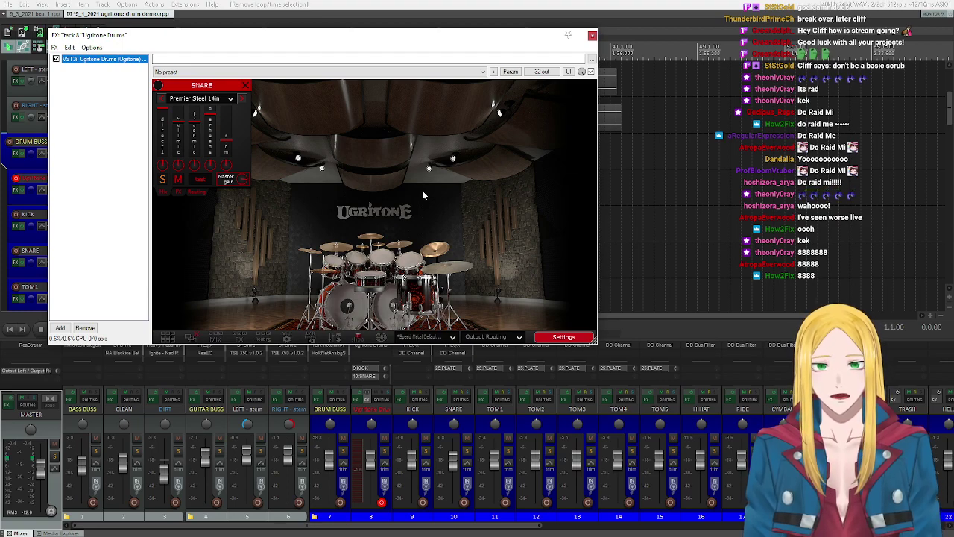
right_click(372, 299)
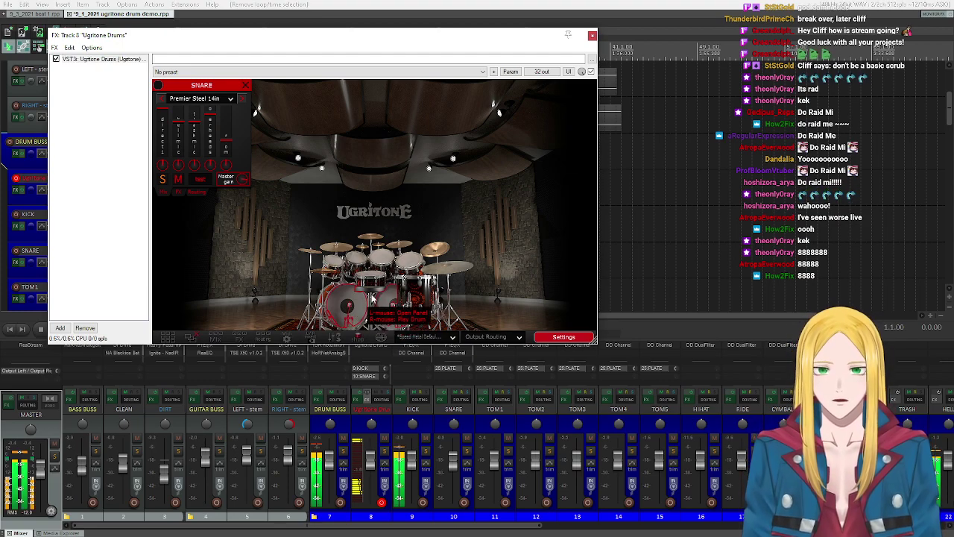
right_click(373, 277)
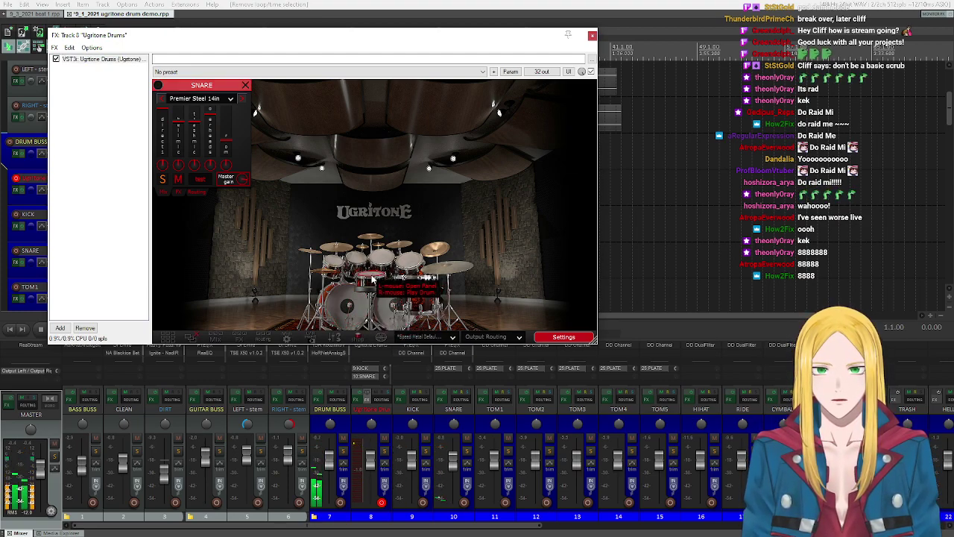
click(180, 192)
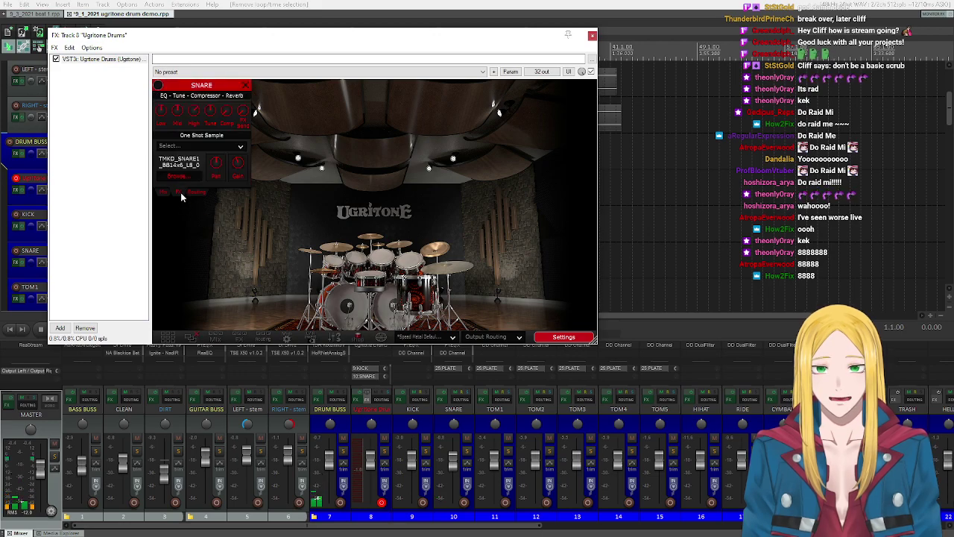
right_click(376, 282)
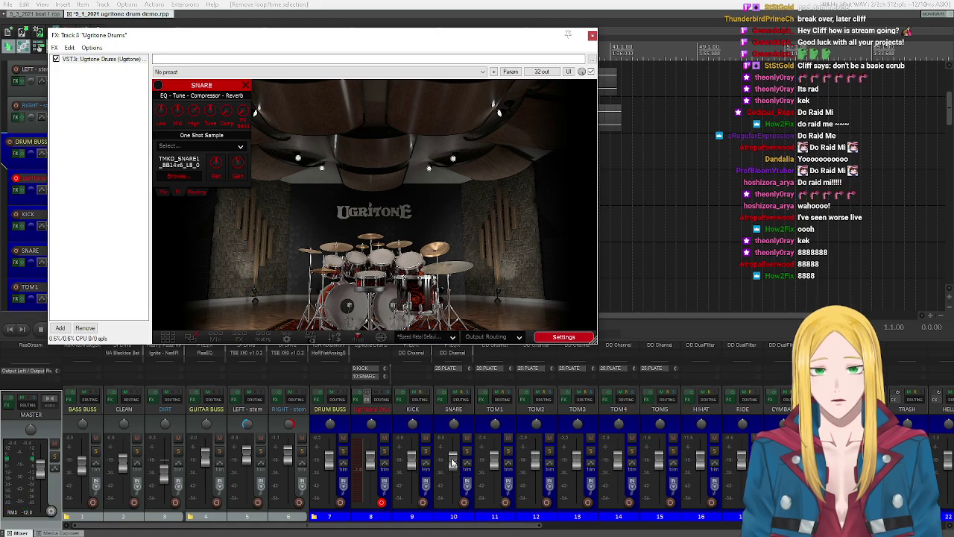
Step: Load TMKD_Snare3_14x6-Brass_hard_06.wav from the TMKD_Snares_Pack folder as the snare's one shot sample
click(176, 177)
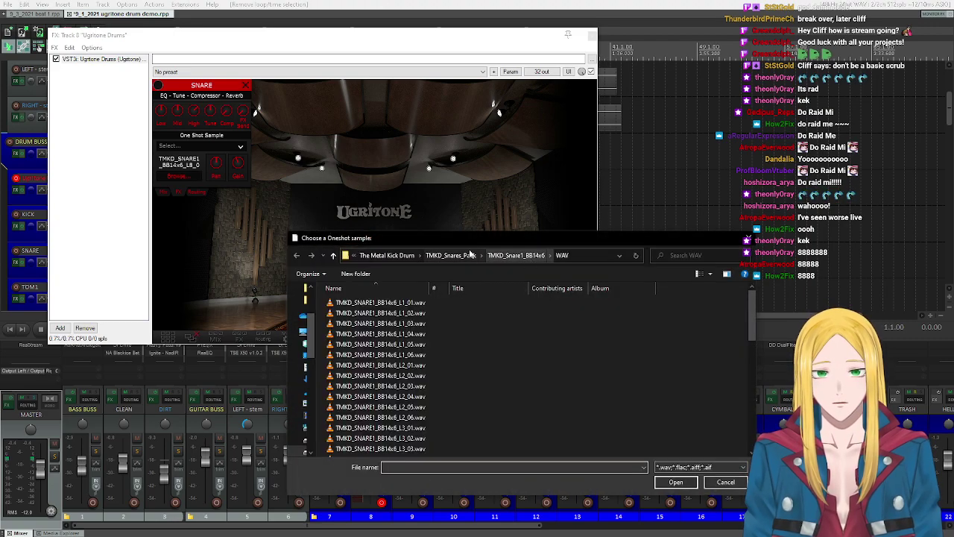
click(450, 255)
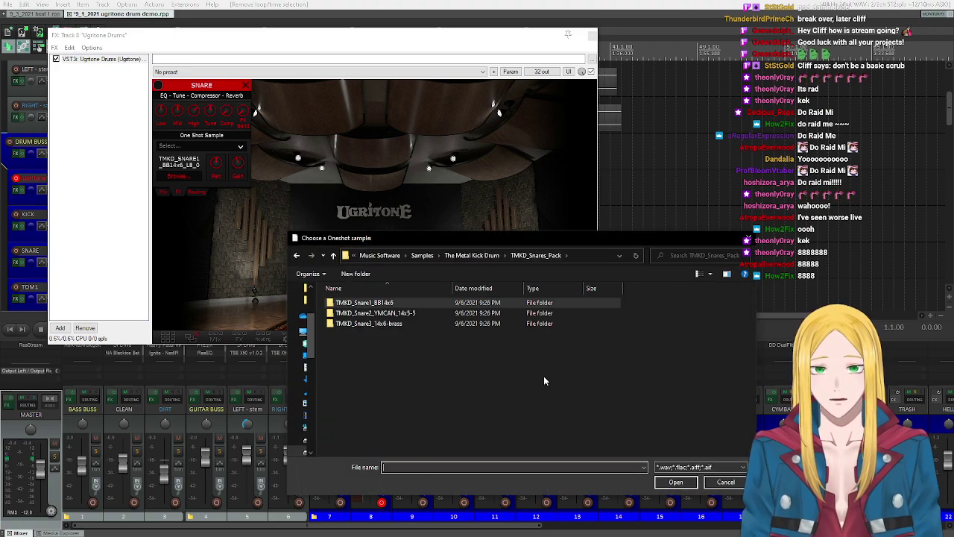
double_click(387, 325)
double_click(364, 323)
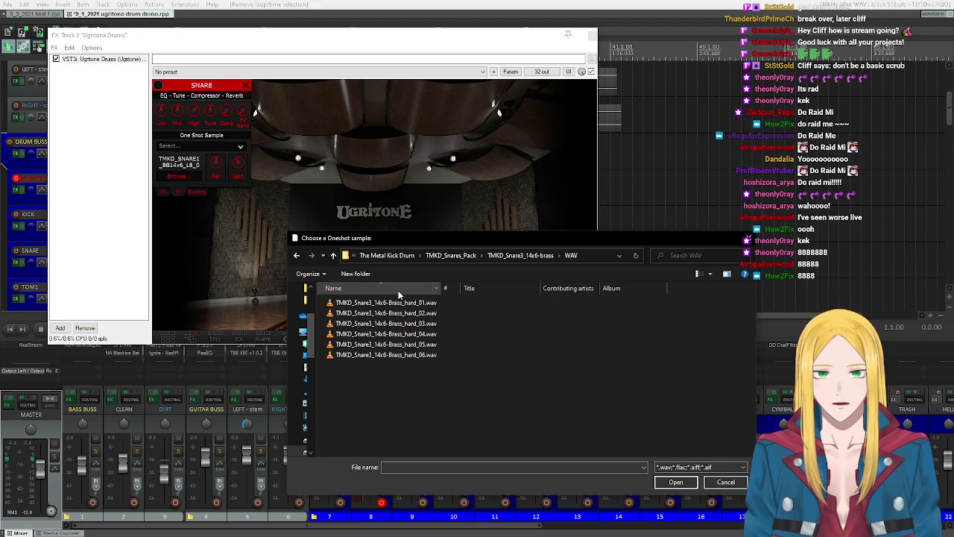
double_click(399, 289)
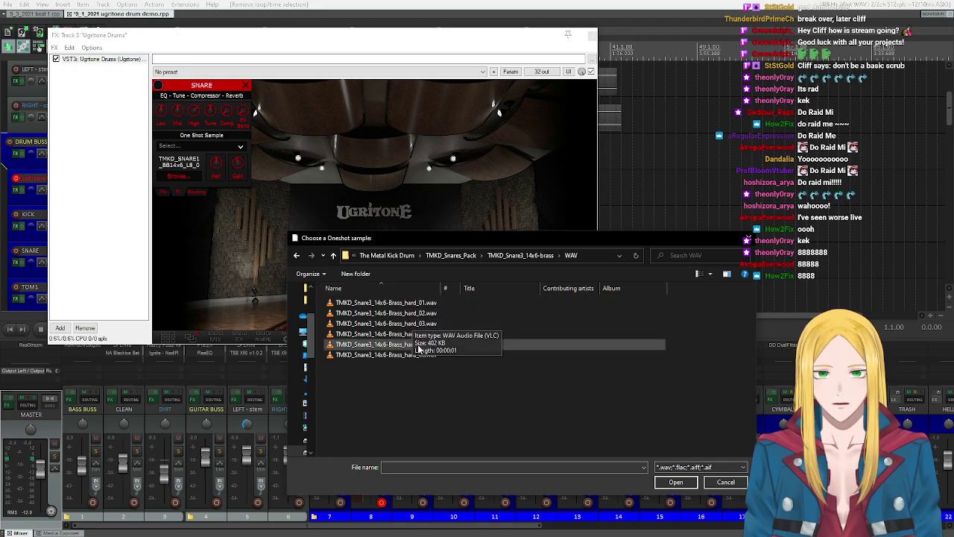
double_click(400, 354)
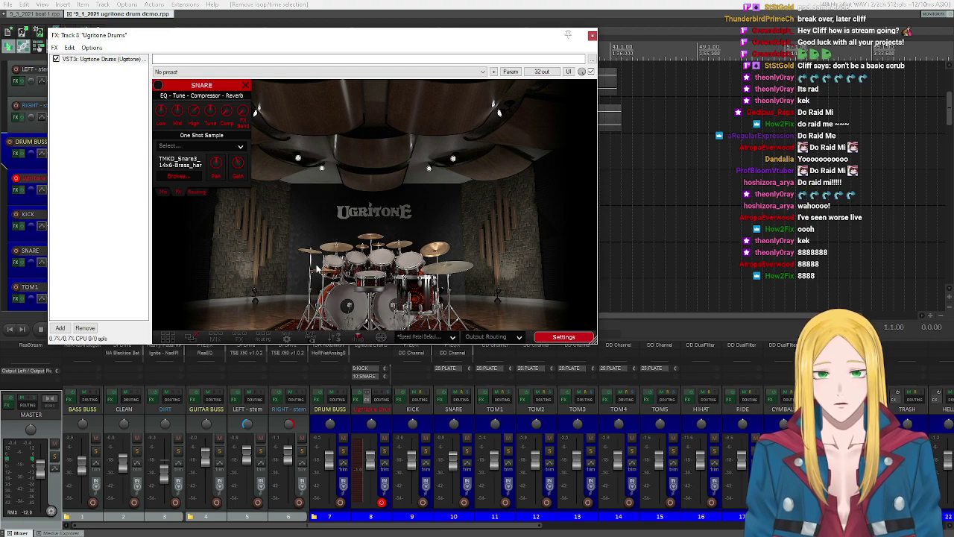
Step: Audition the snare several times with the 14x6 brass one shot sample
right_click(370, 277)
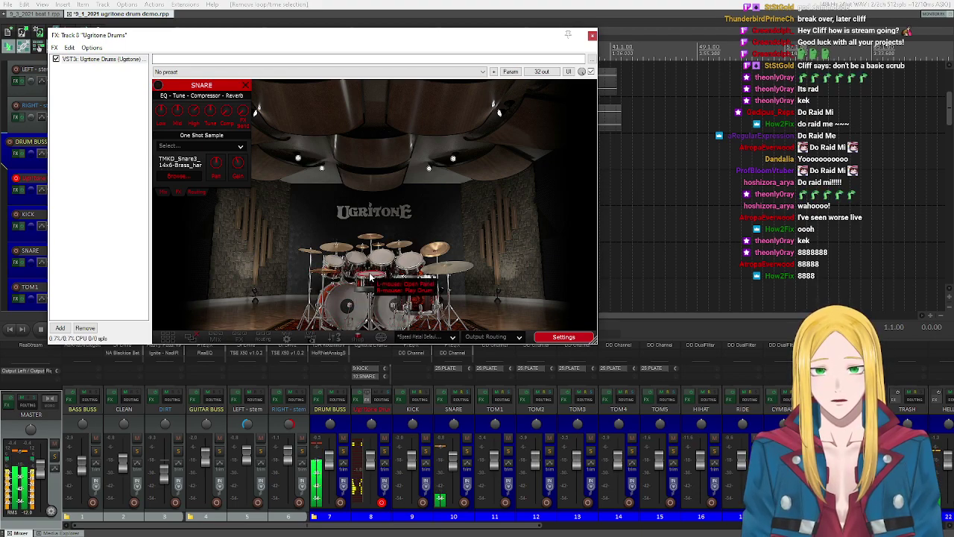
right_click(370, 277)
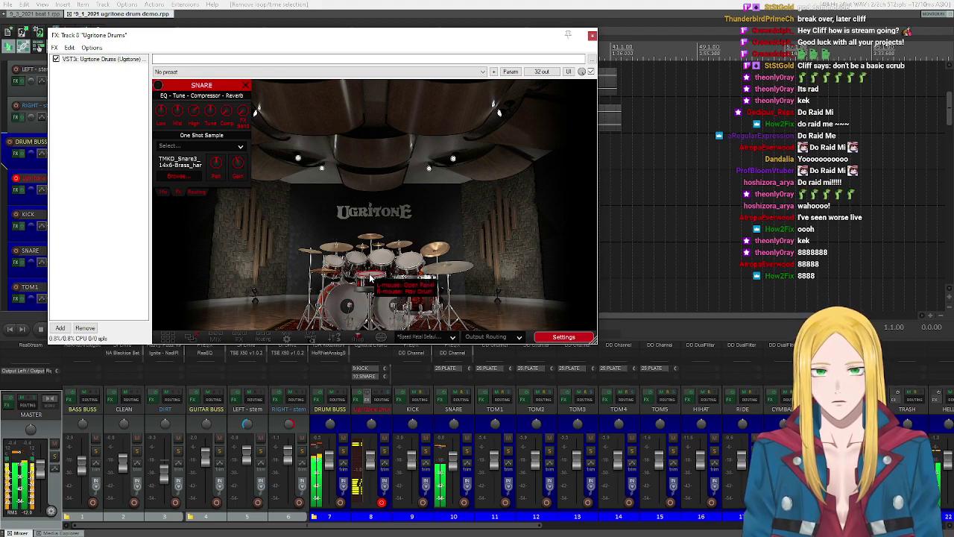
right_click(370, 277)
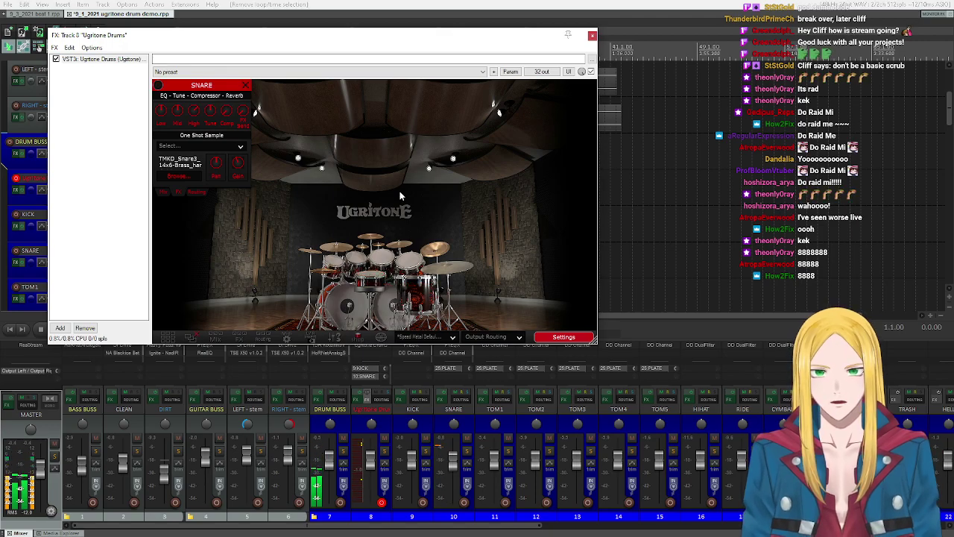
Step: Set the time selection to the intro section at bars 1 to 9 and play it with the brass snare one shot
drag(311, 36, 662, 205)
double_click(306, 52)
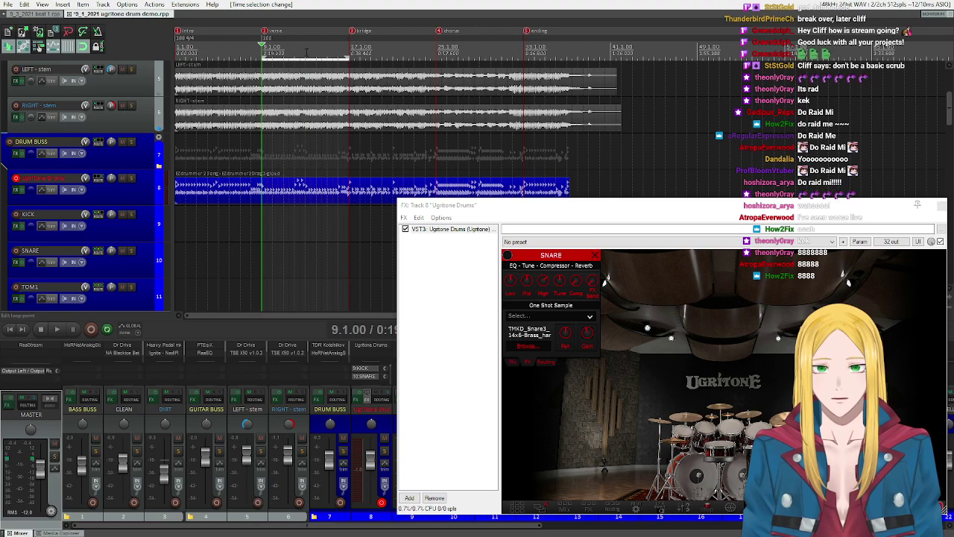
key(ctrl+z)
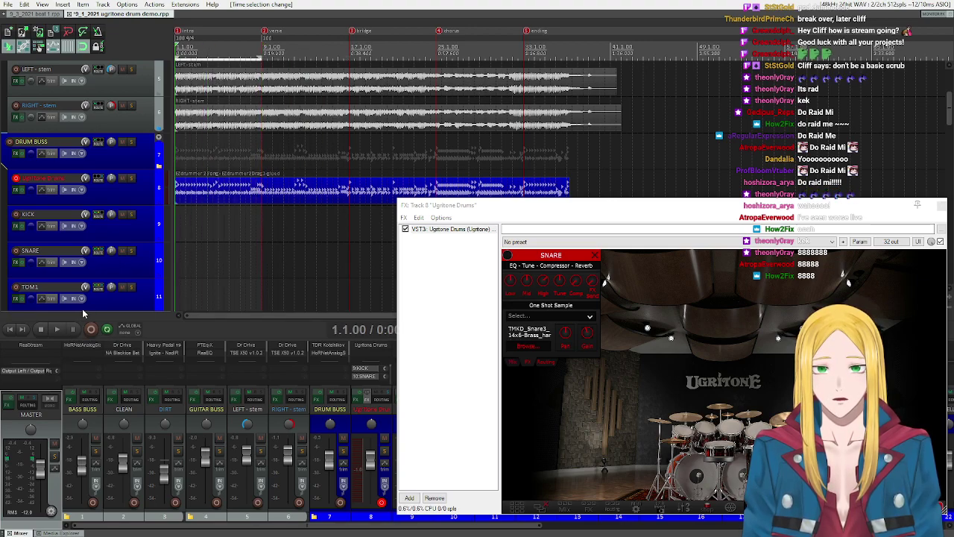
click(58, 331)
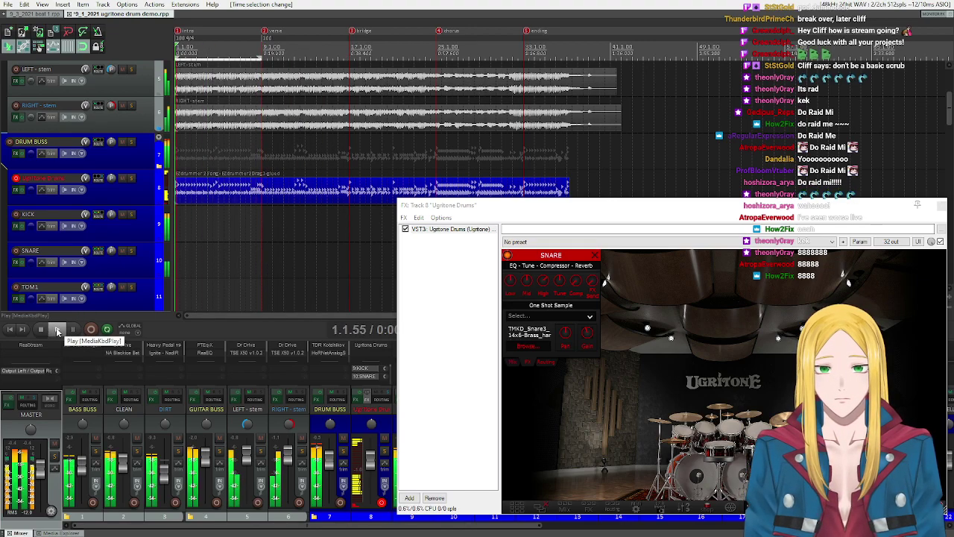
Step: Replay the intro while loading TMKD_SnareYMCAN_rimshot_06.wav from the YMCAN14x5.5_RIMSHOT folder as the snare's one shot sample, and stop playback
drag(572, 216, 408, 123)
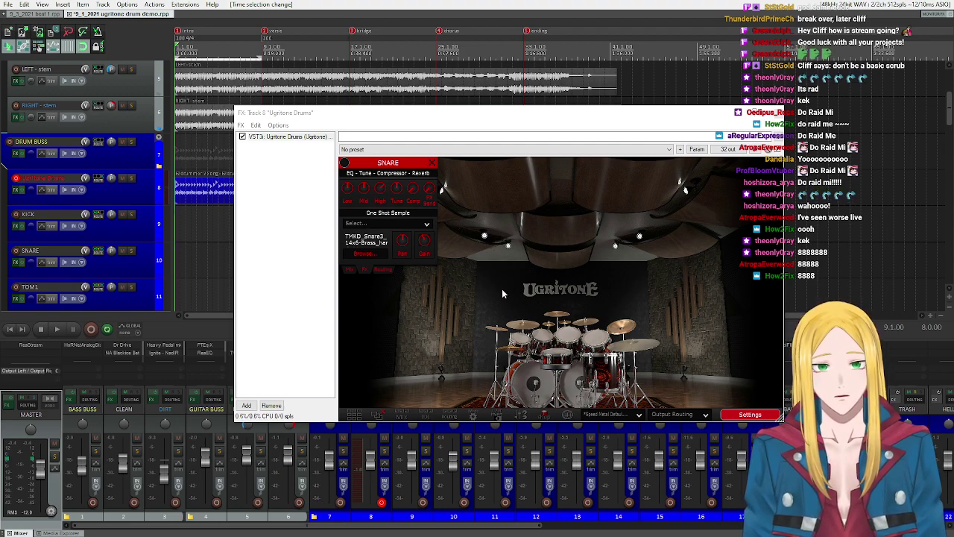
click(427, 223)
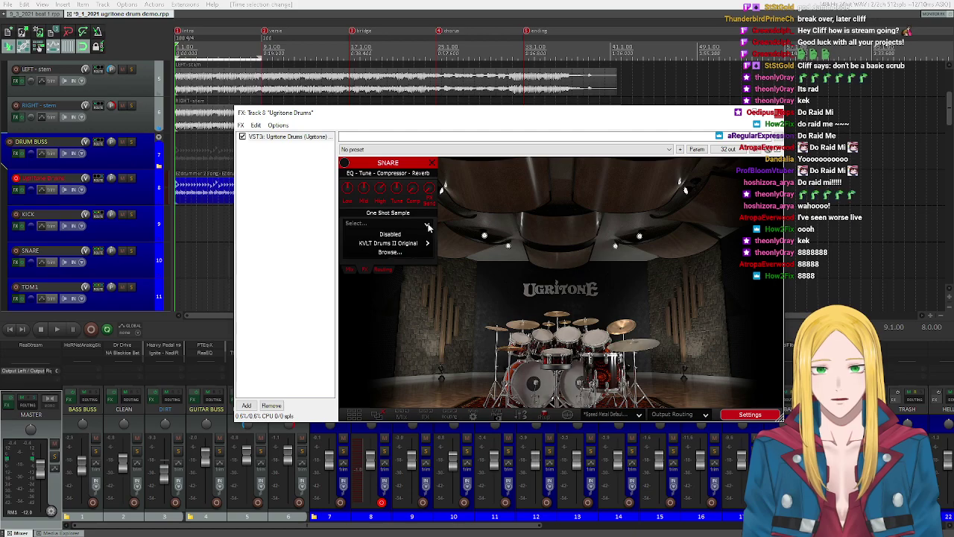
click(57, 328)
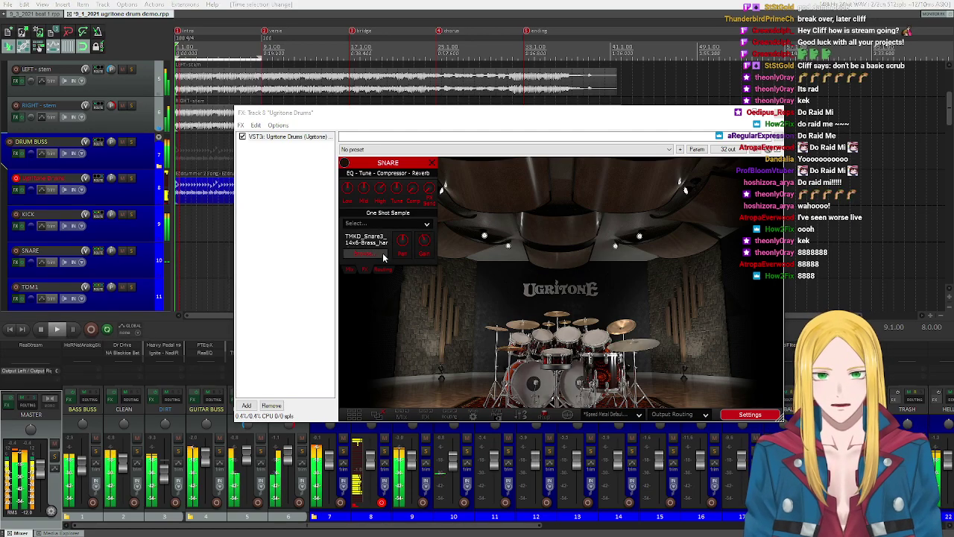
click(364, 253)
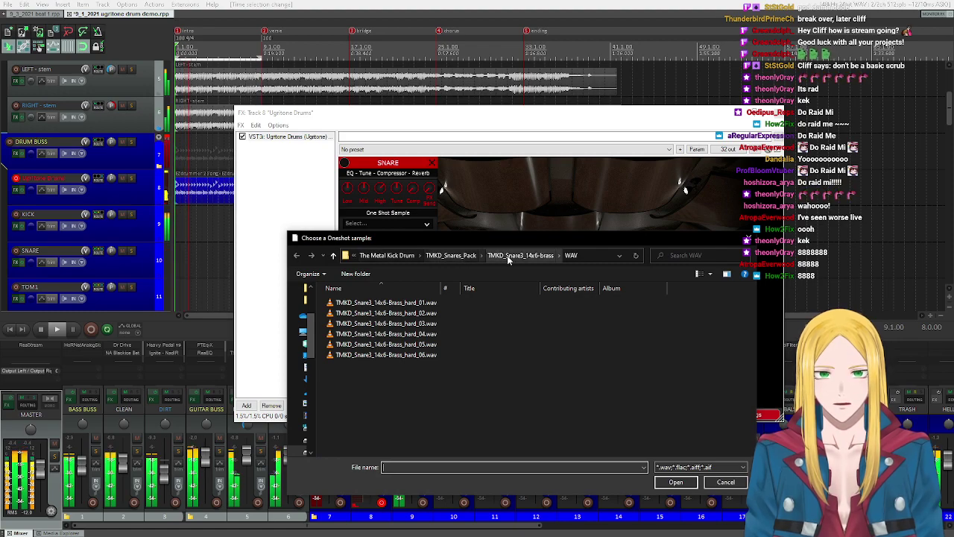
click(451, 255)
double_click(387, 313)
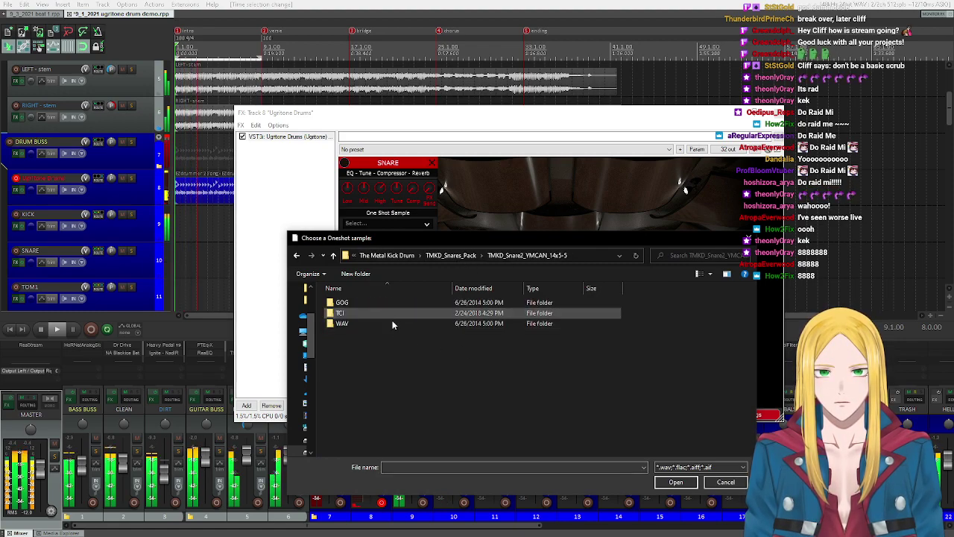
double_click(358, 323)
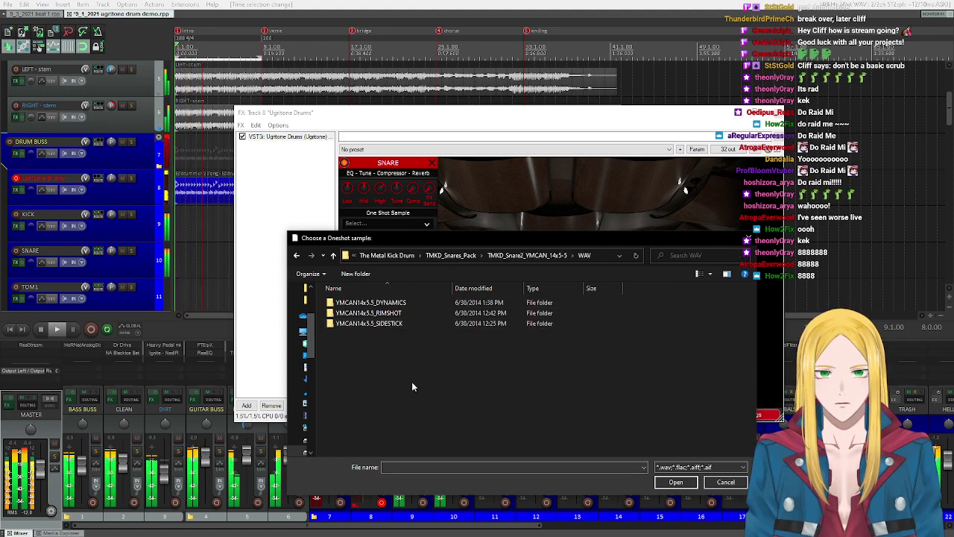
double_click(403, 313)
double_click(397, 287)
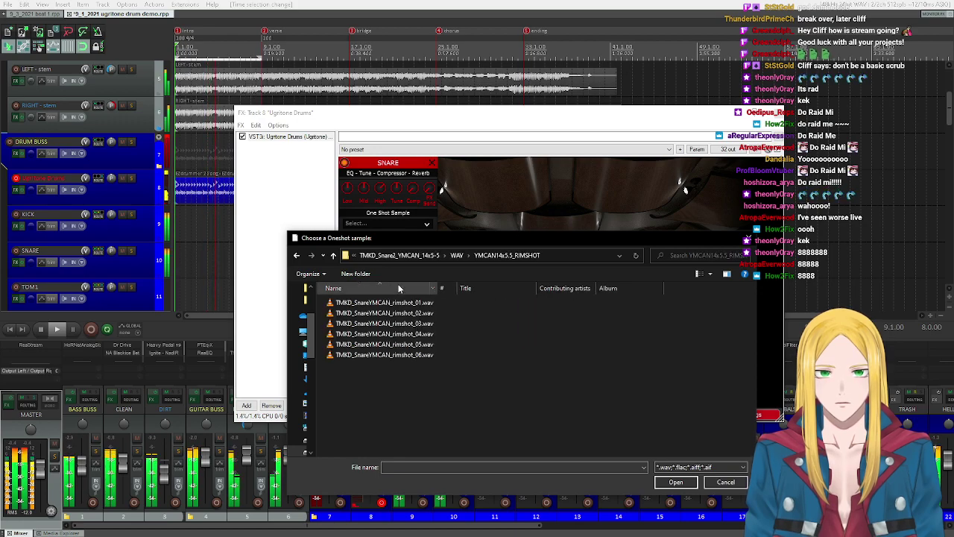
click(380, 356)
double_click(379, 356)
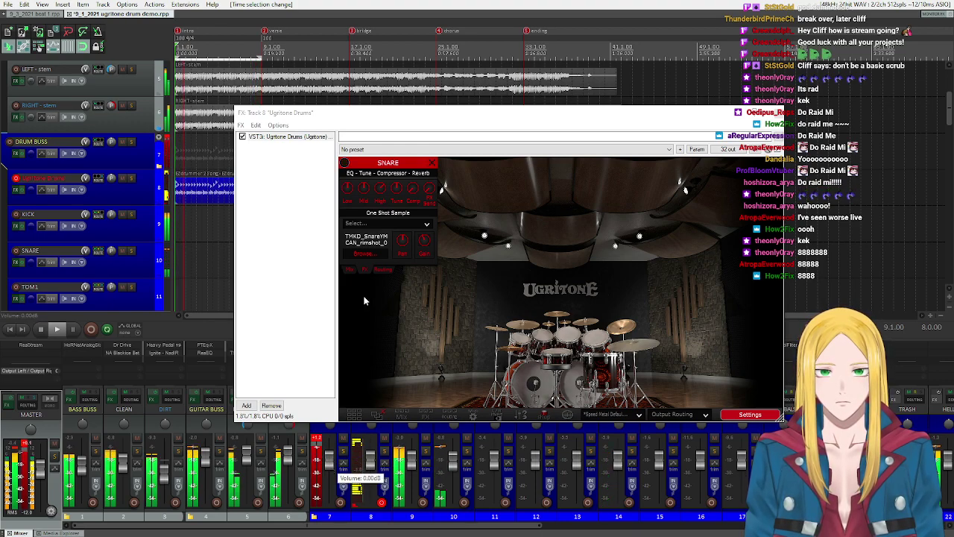
click(42, 328)
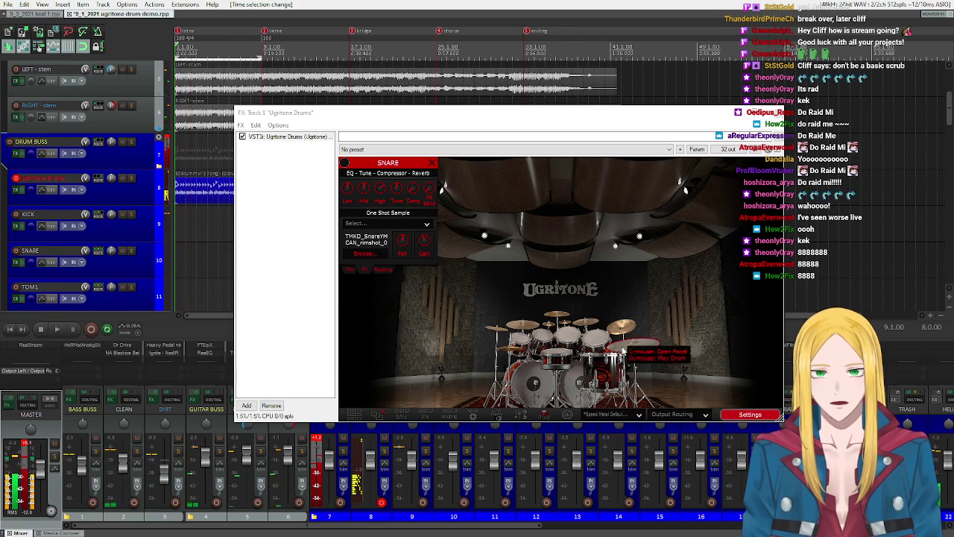
Step: Restart the intro playback and browse for another snare one shot in The Metal Kick Drum's TMKD-VORTEX_Free_Pack_Wav folder
click(372, 250)
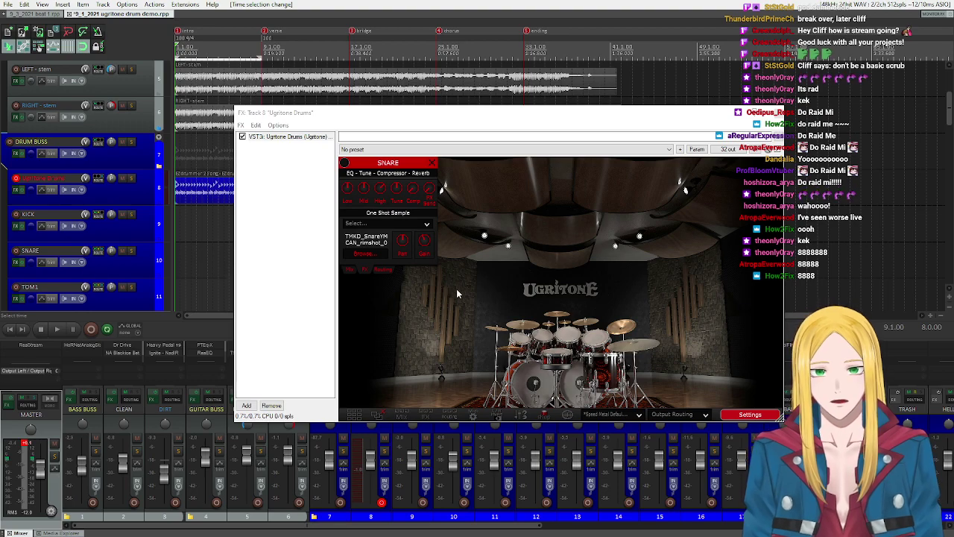
click(56, 328)
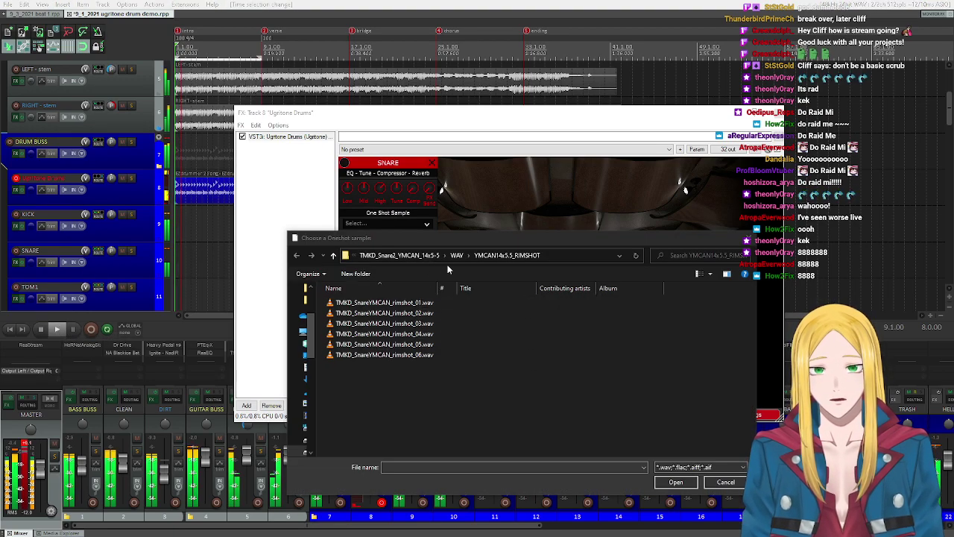
click(353, 256)
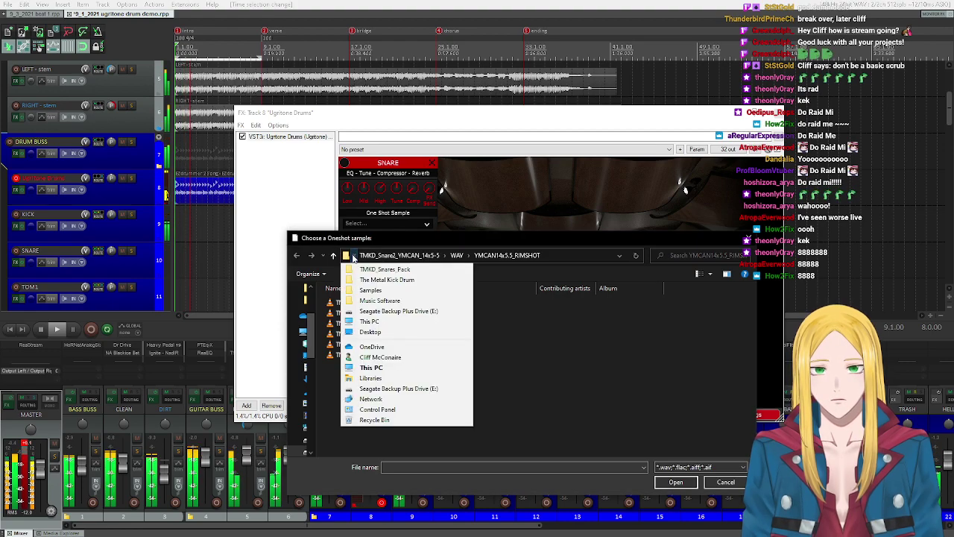
click(362, 270)
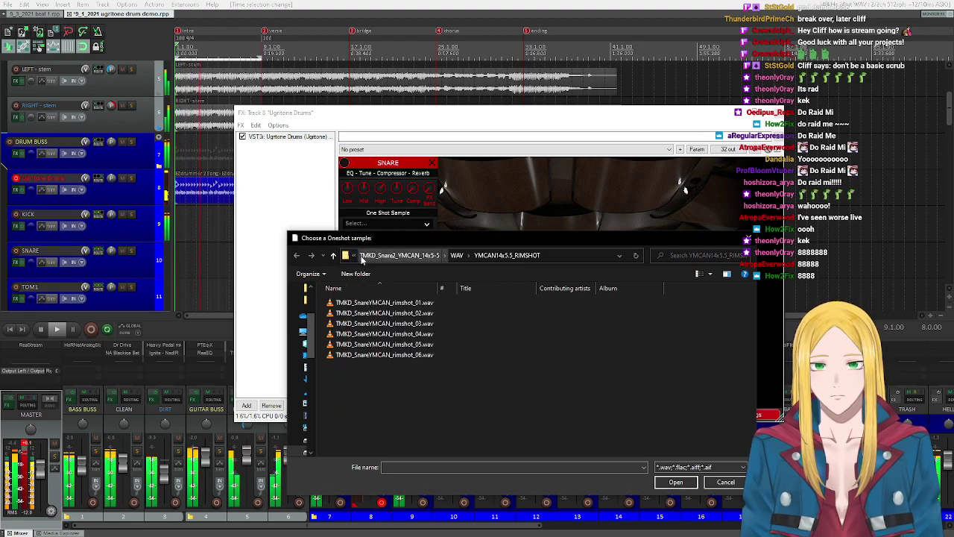
click(391, 256)
click(454, 256)
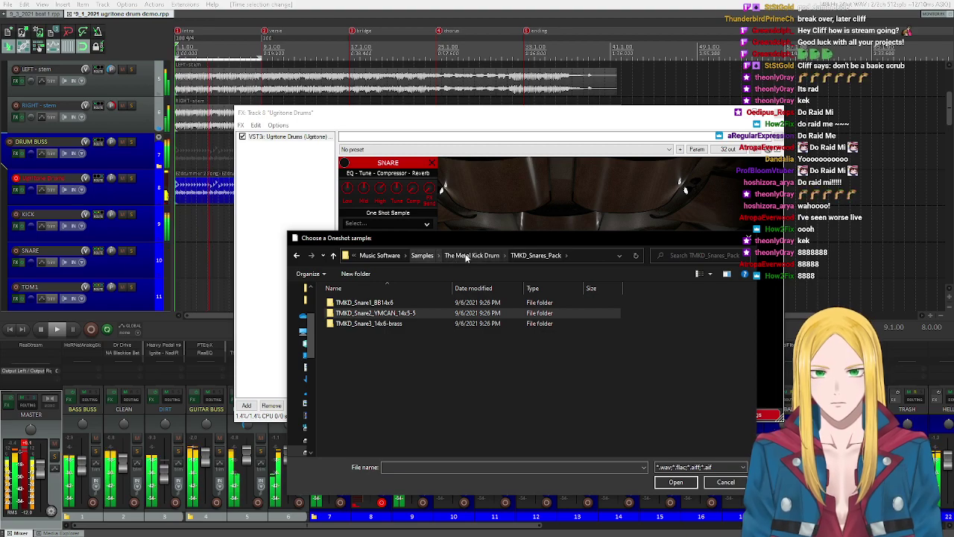
click(458, 256)
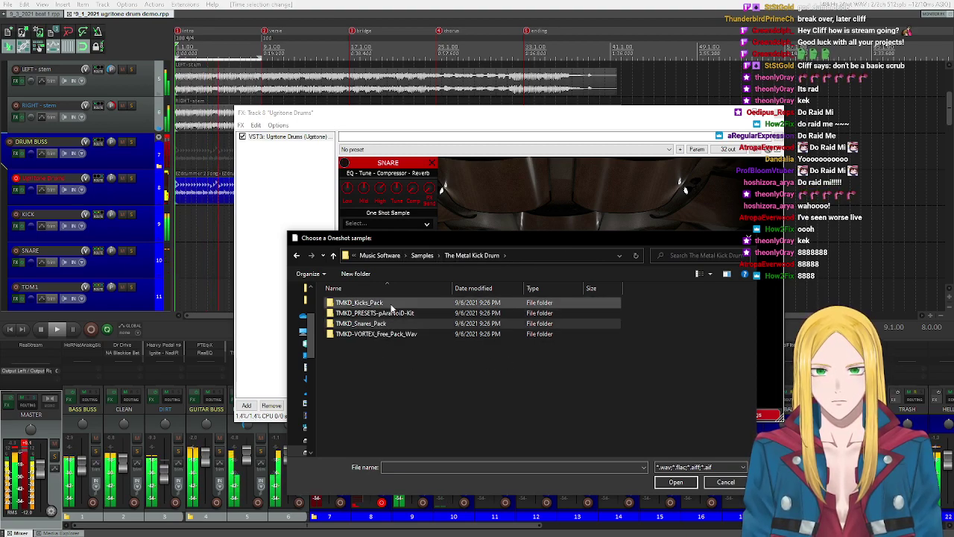
click(397, 337)
double_click(399, 334)
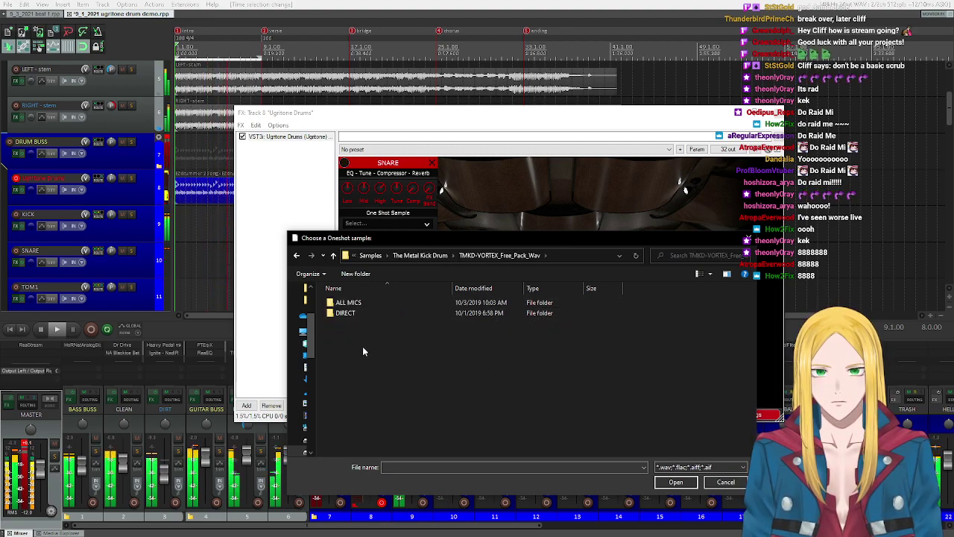
Step: Load SN_D_TMKD_Vortex_05.wav from the DIRECT folder as the snare's one shot sample, listen to it in the intro, and stop playback
double_click(354, 313)
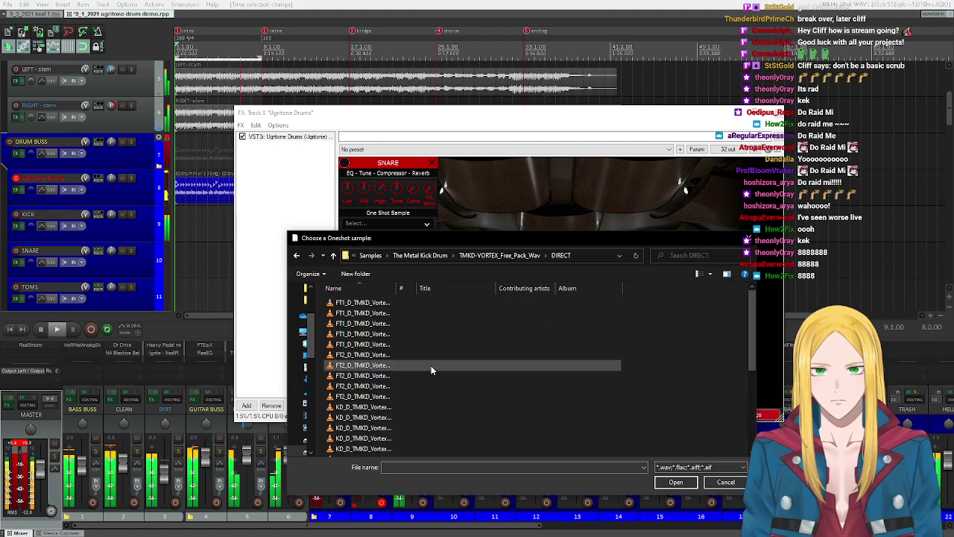
double_click(395, 287)
scroll(409, 373, down, 5)
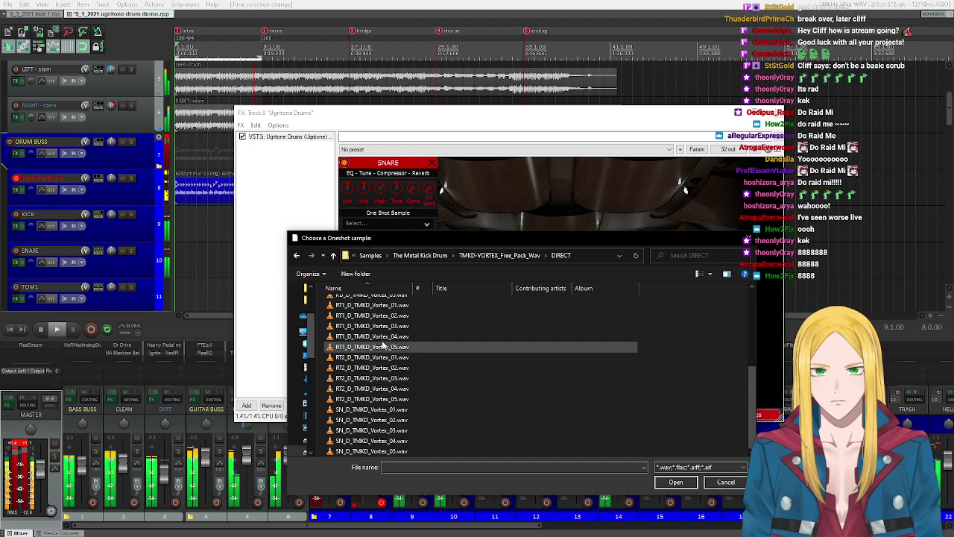
scroll(389, 347, up, 5)
scroll(389, 347, down, 5)
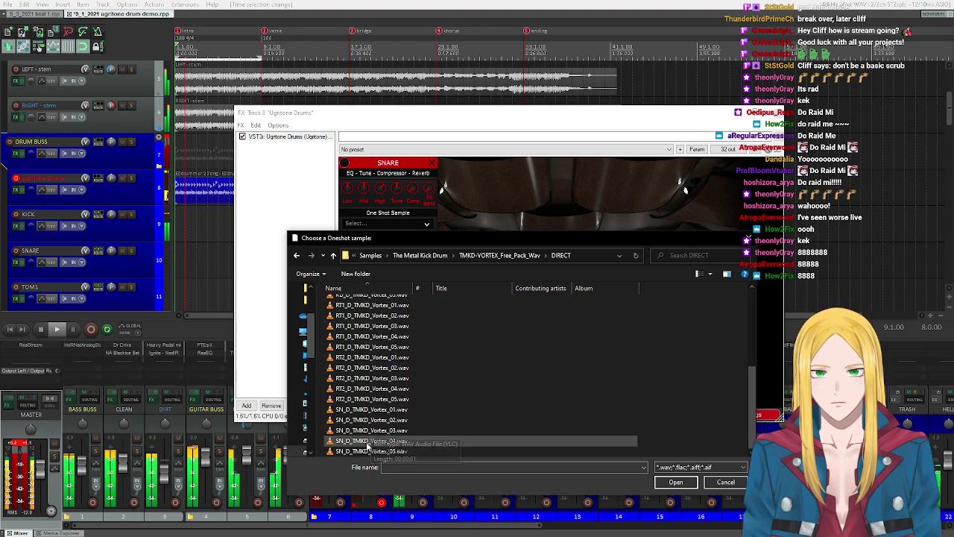
double_click(400, 452)
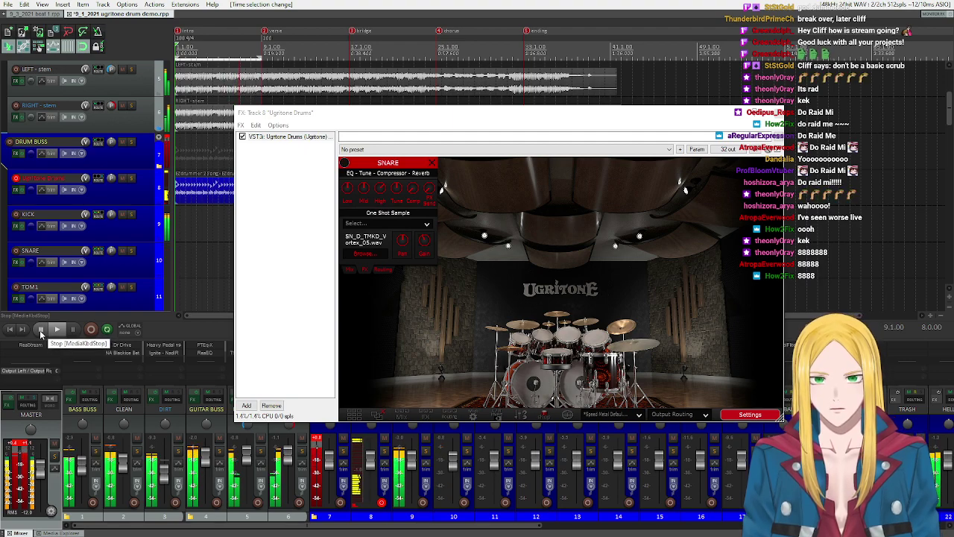
click(41, 329)
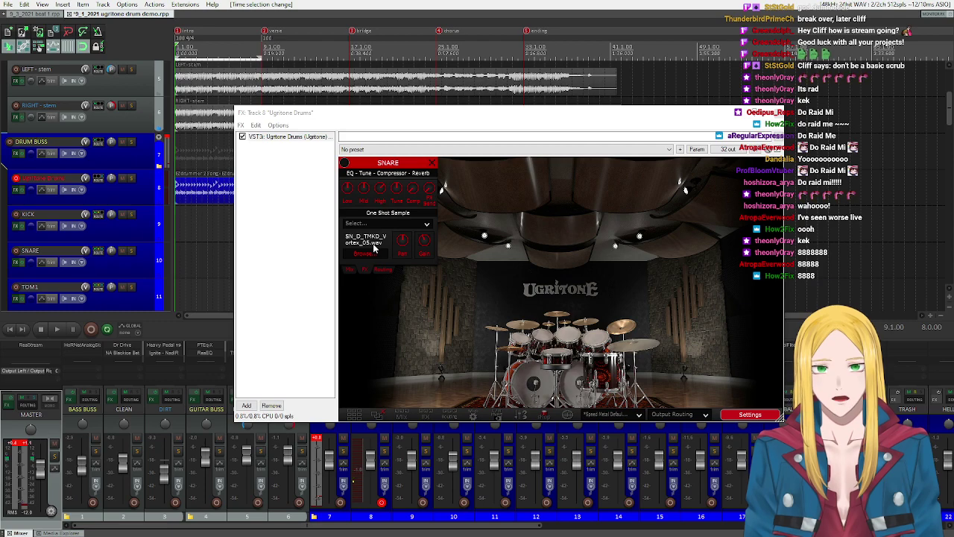
Step: Clear the clip indicators on the MASTER and DRUM BUSS meters
drag(427, 239, 420, 251)
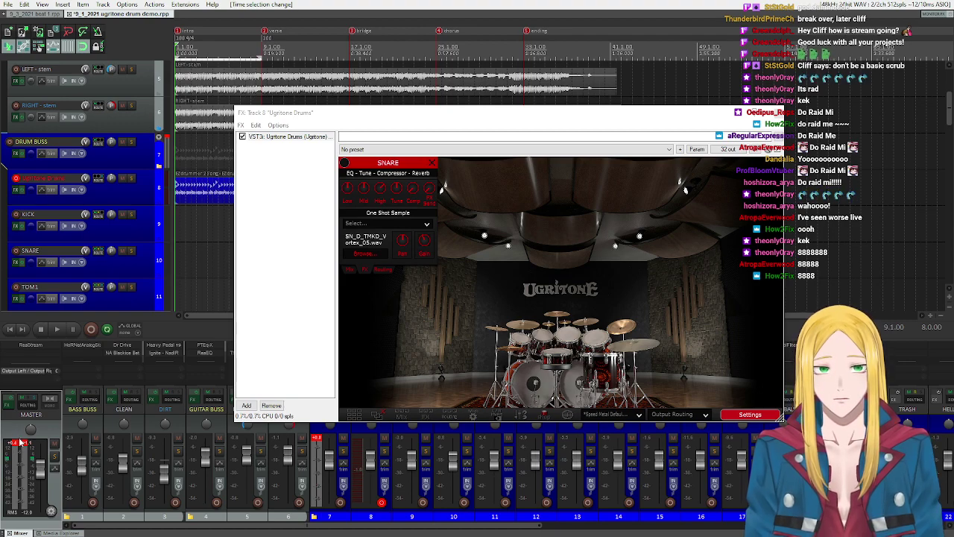
click(12, 444)
click(317, 437)
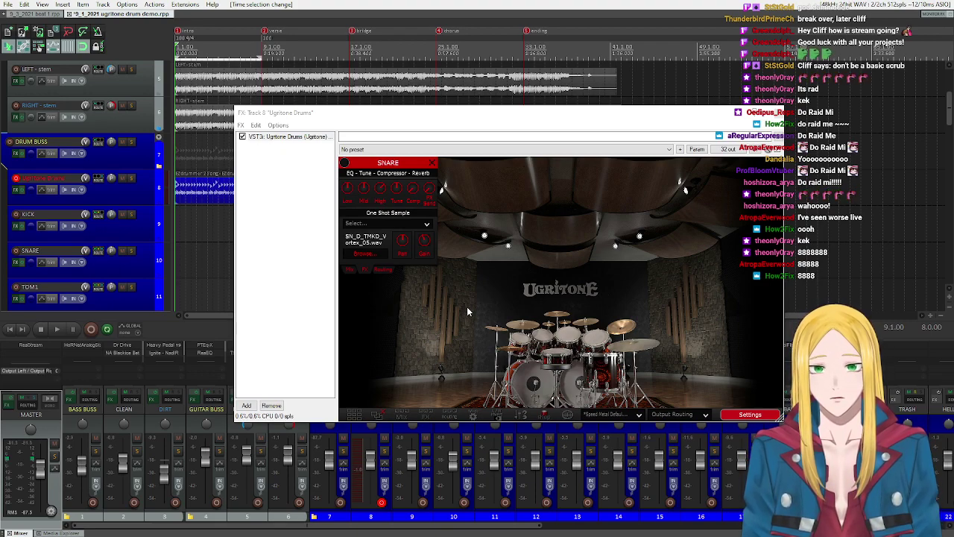
Step: Adjust the gain of the snare's one shot sample, auditioning the snare before and after the change
right_click(555, 356)
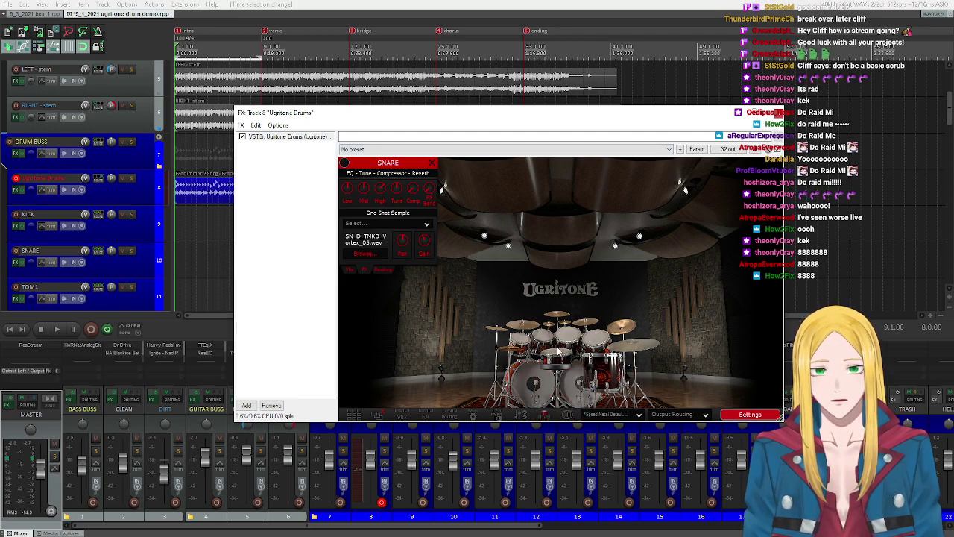
click(557, 350)
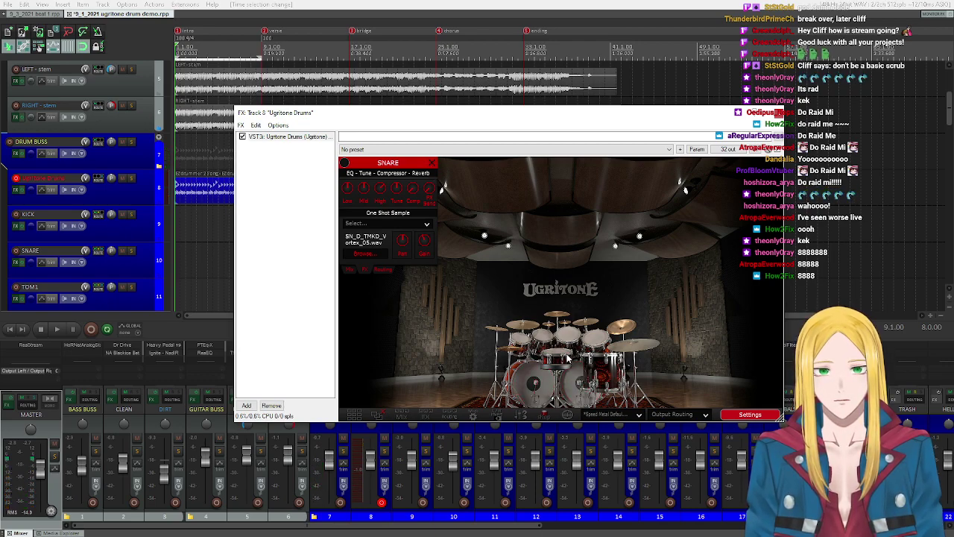
mouse_move(425, 242)
drag(425, 242, 420, 248)
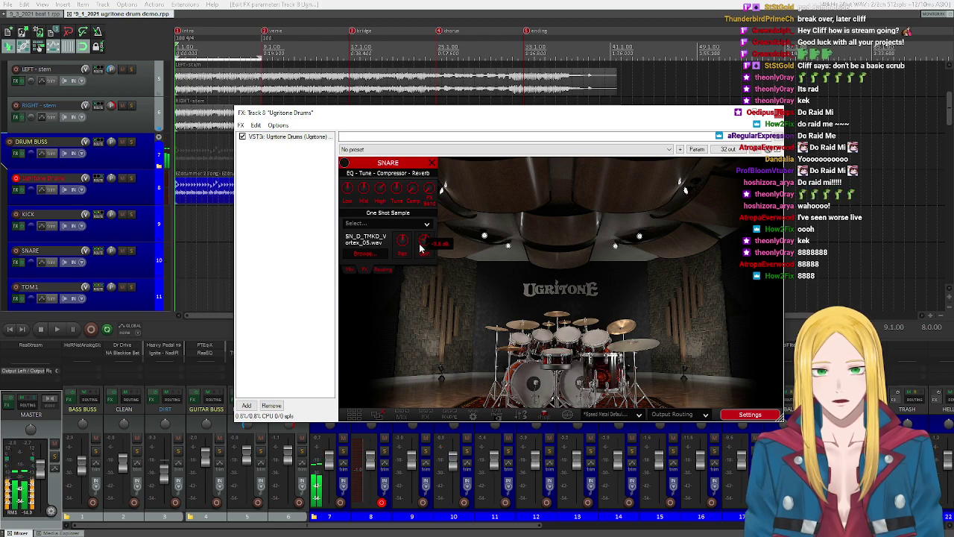
click(553, 357)
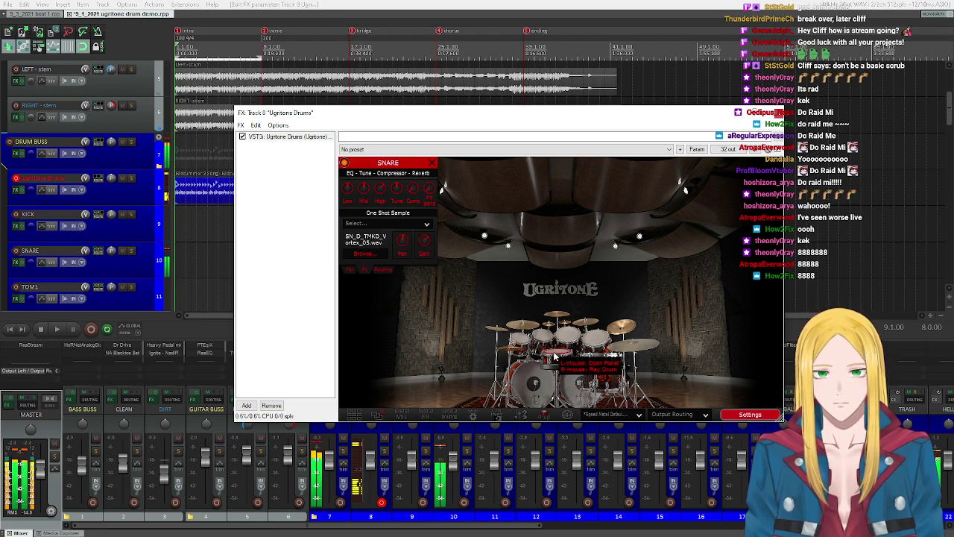
mouse_move(425, 244)
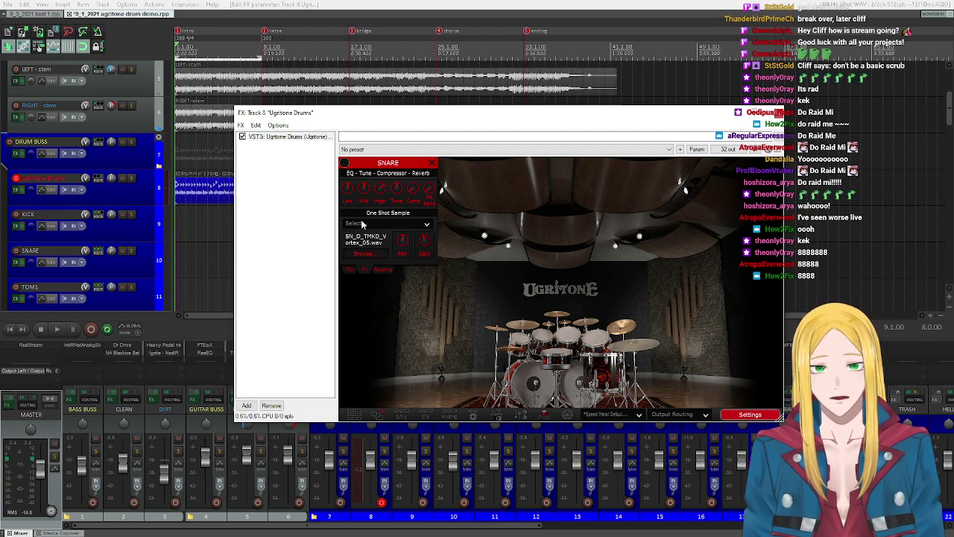
click(538, 358)
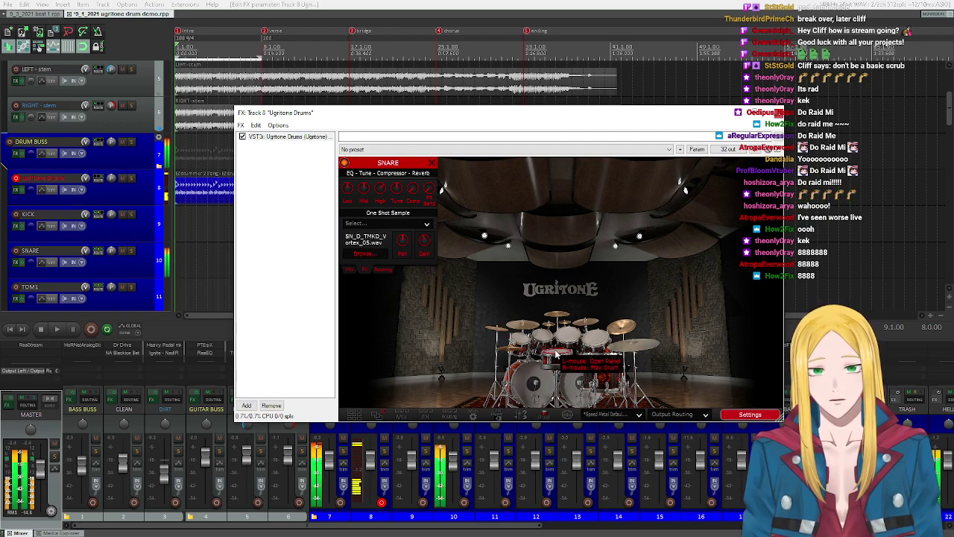
Step: Close the snare's settings, open the kick's mic mixer, and audition the kick
click(429, 164)
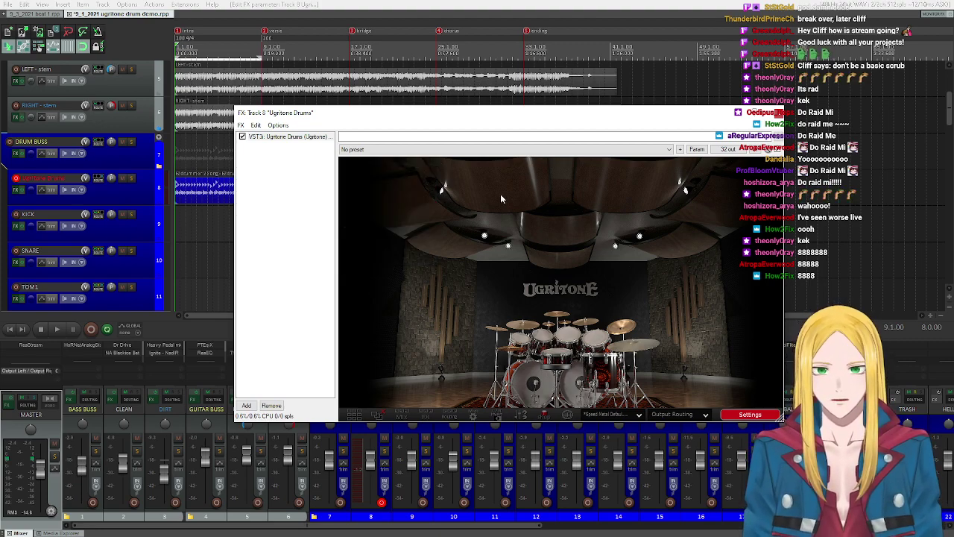
click(533, 386)
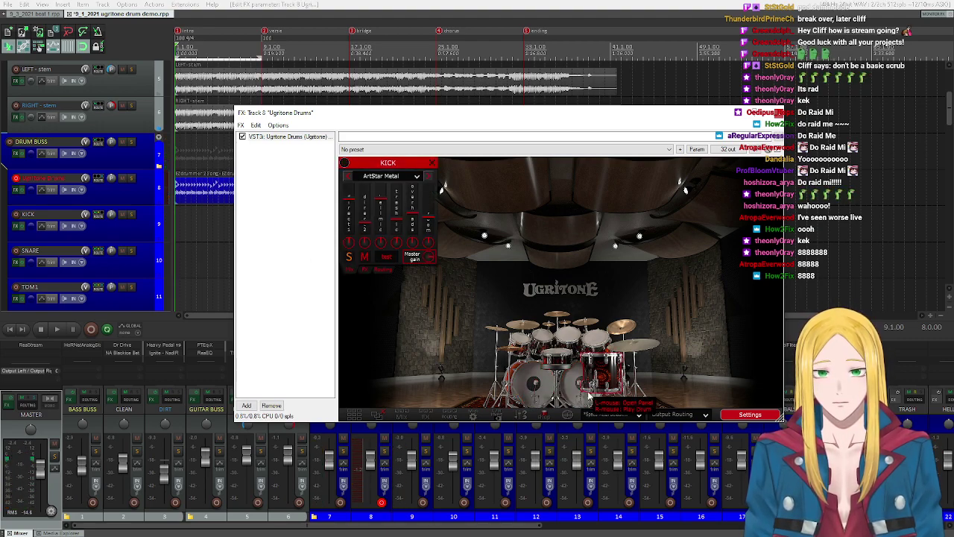
right_click(531, 384)
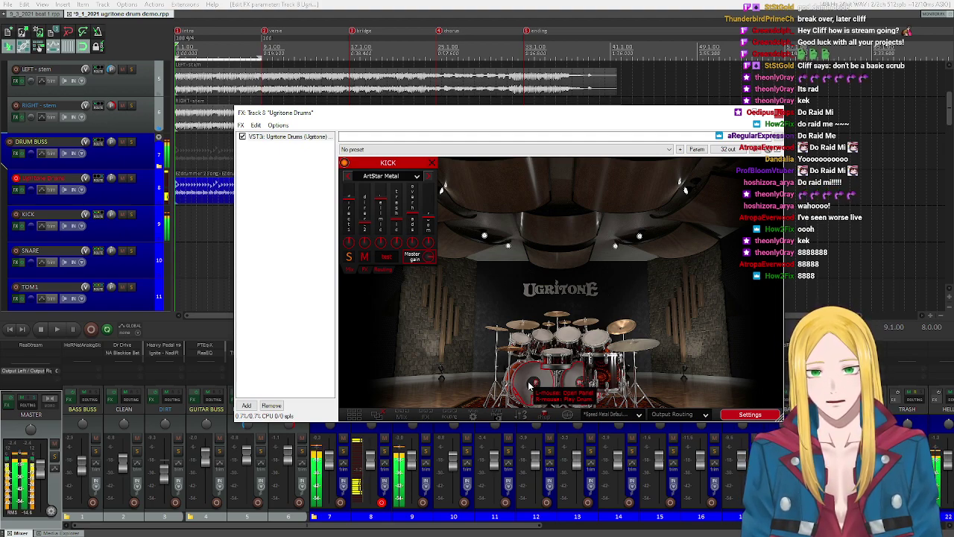
Step: Open the kick's effects and one shot settings and audition the kick with the Sub Kick sample
click(365, 270)
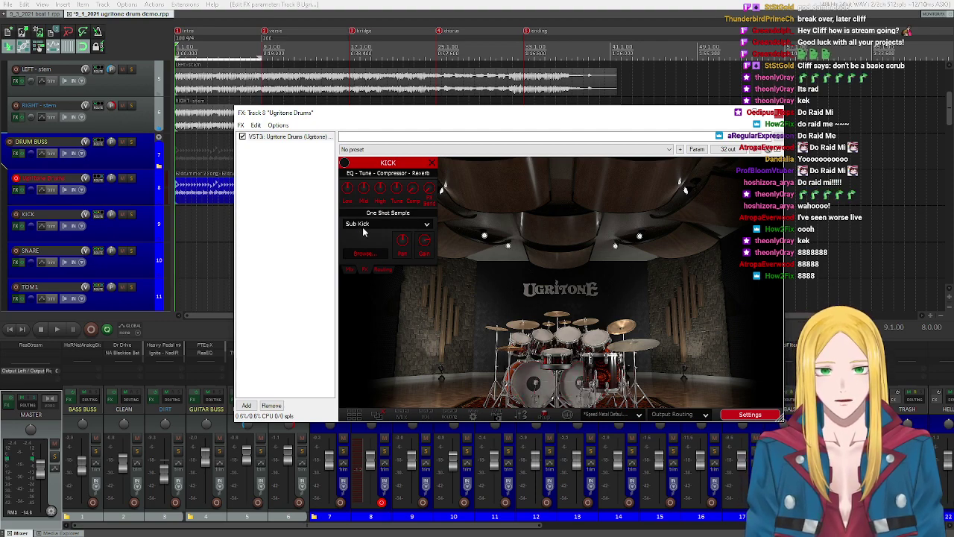
right_click(551, 384)
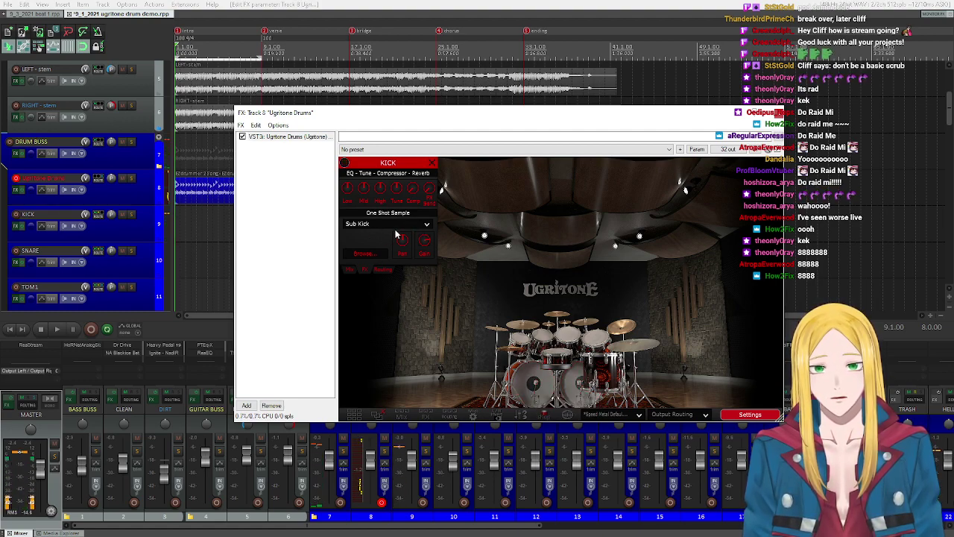
mouse_move(421, 248)
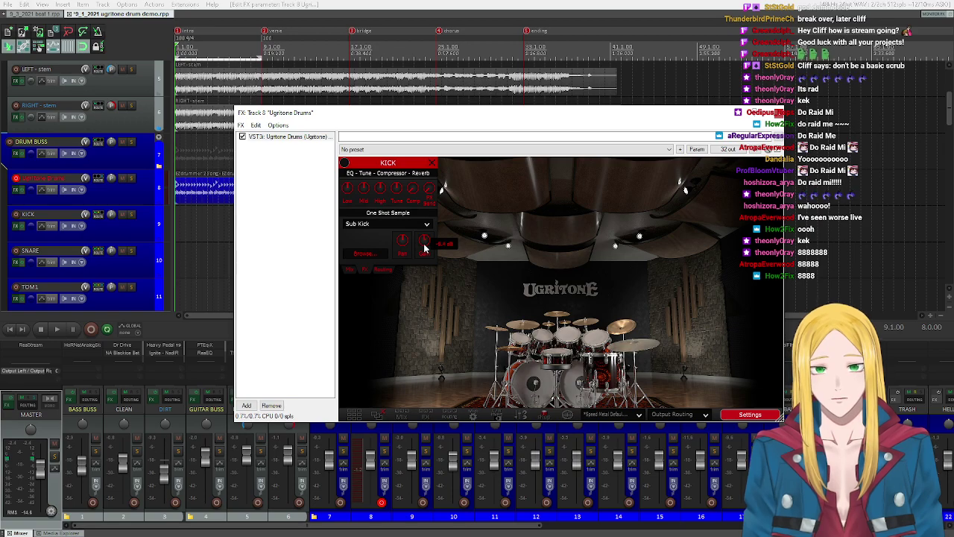
Step: Load TMKD06 - Lethal_kick_06.wav from the WAV folder of TMKD_Kick6_Lethal as the kick's one shot sample
click(368, 255)
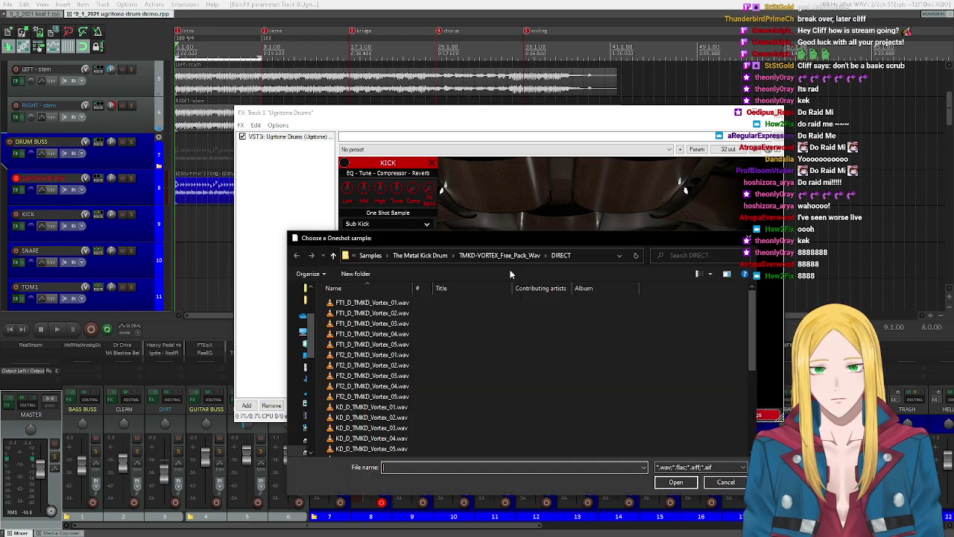
click(434, 257)
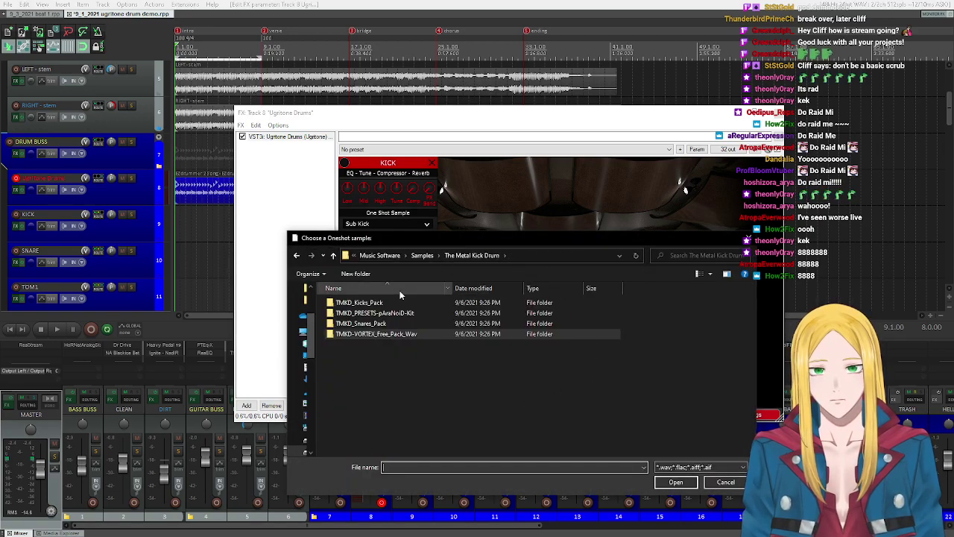
double_click(359, 303)
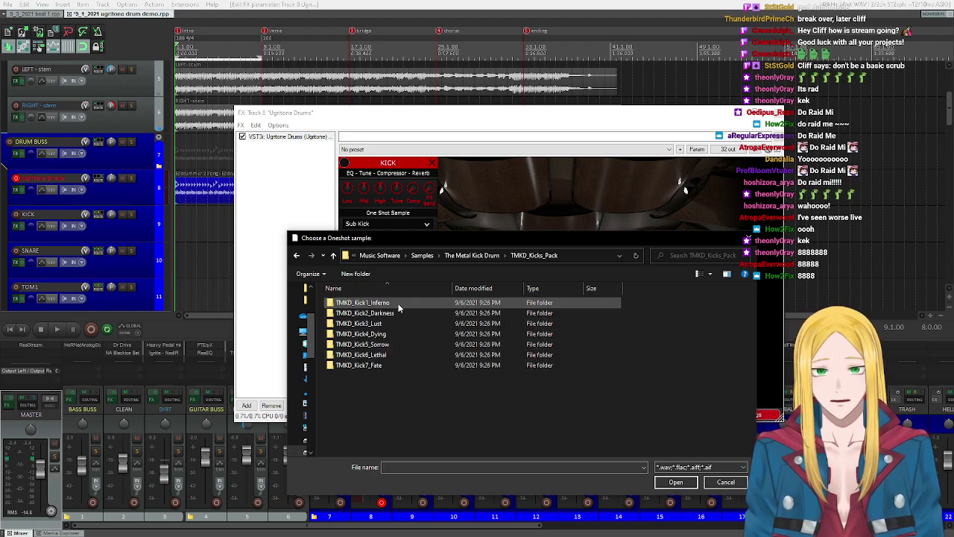
double_click(408, 356)
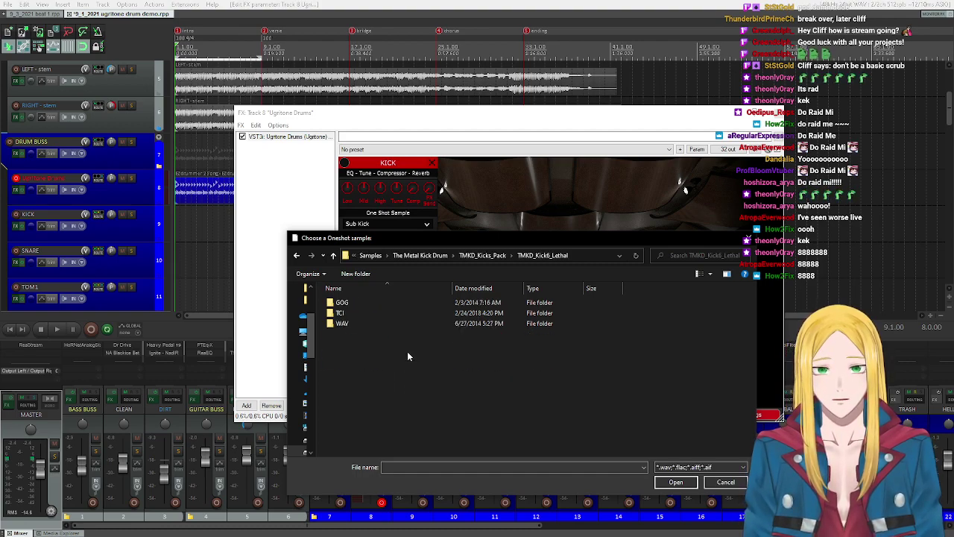
double_click(350, 323)
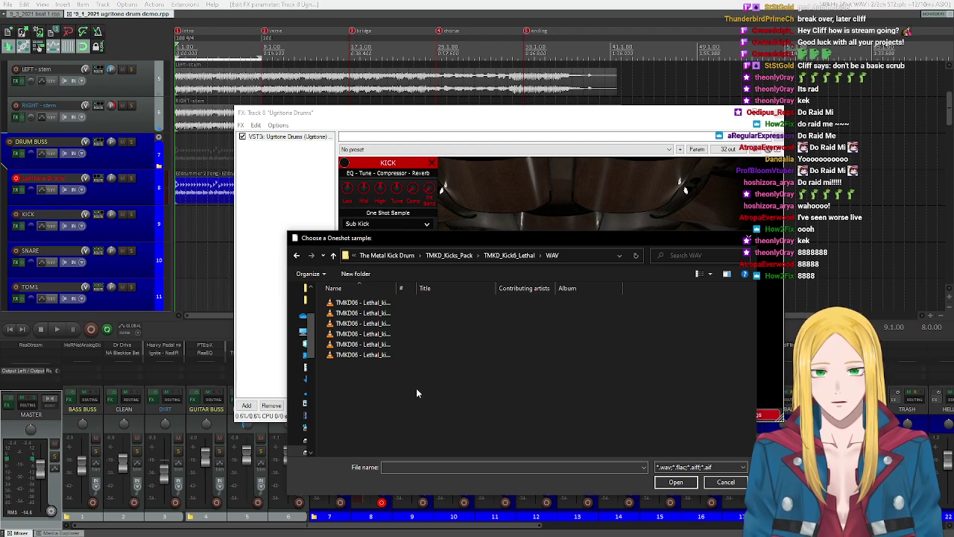
double_click(396, 288)
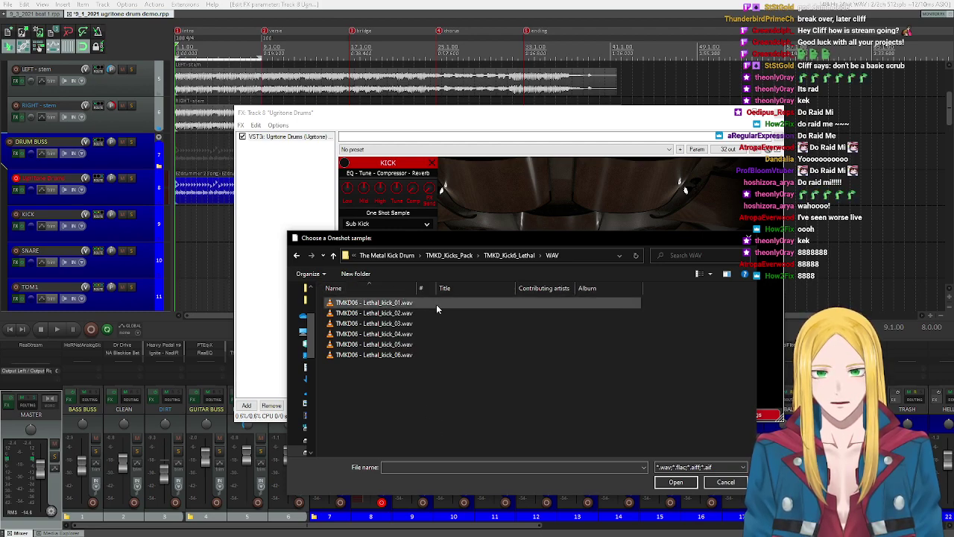
double_click(379, 356)
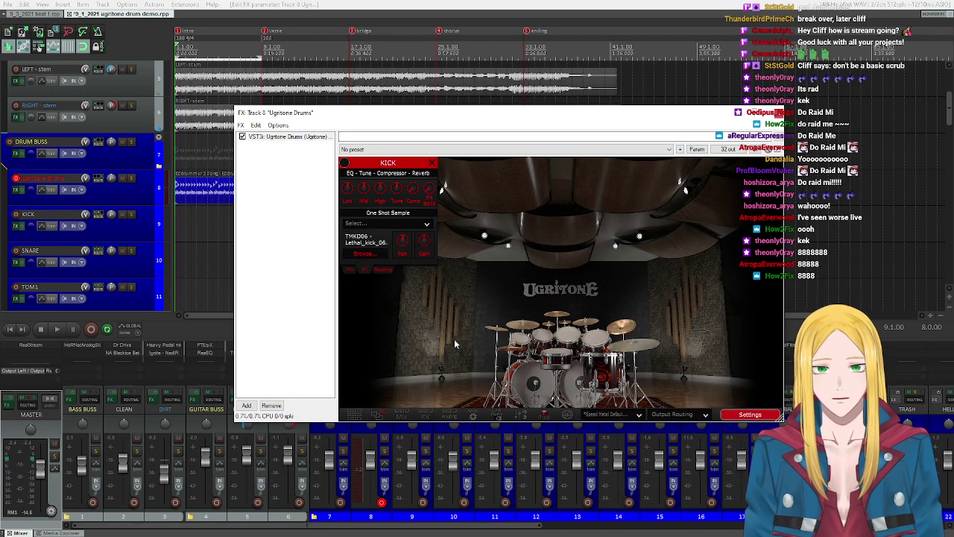
Step: Adjust the gain of the kick's Lethal one shot sample, auditioning the kick before and after each change
right_click(532, 383)
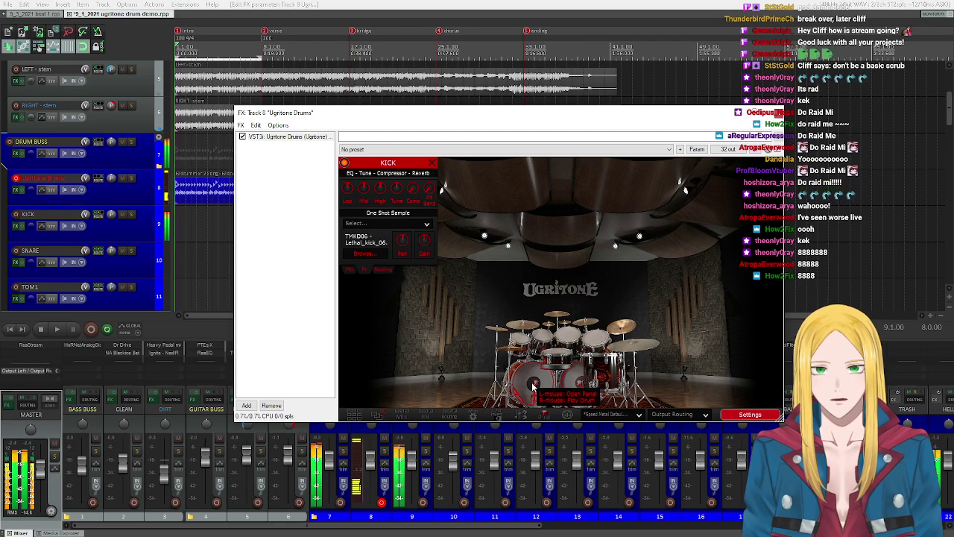
right_click(523, 382)
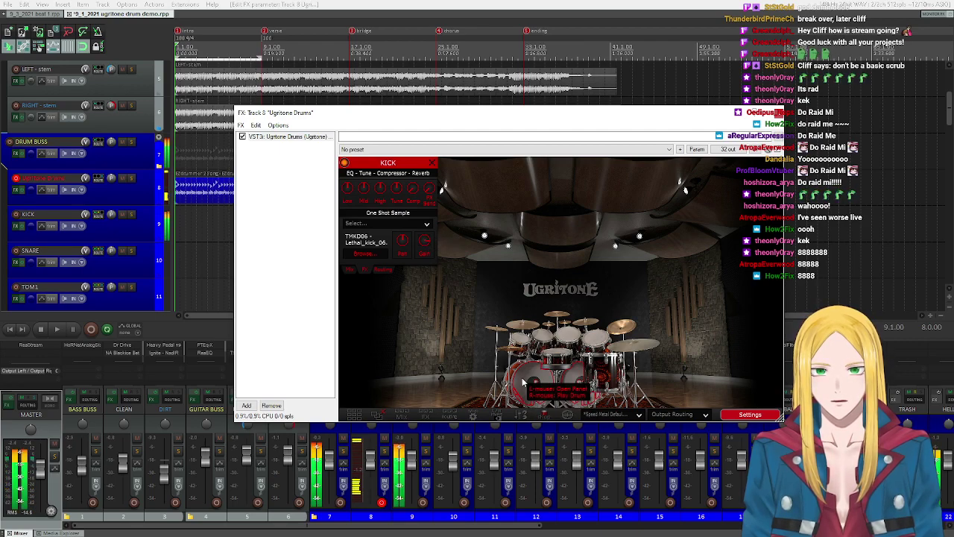
right_click(523, 382)
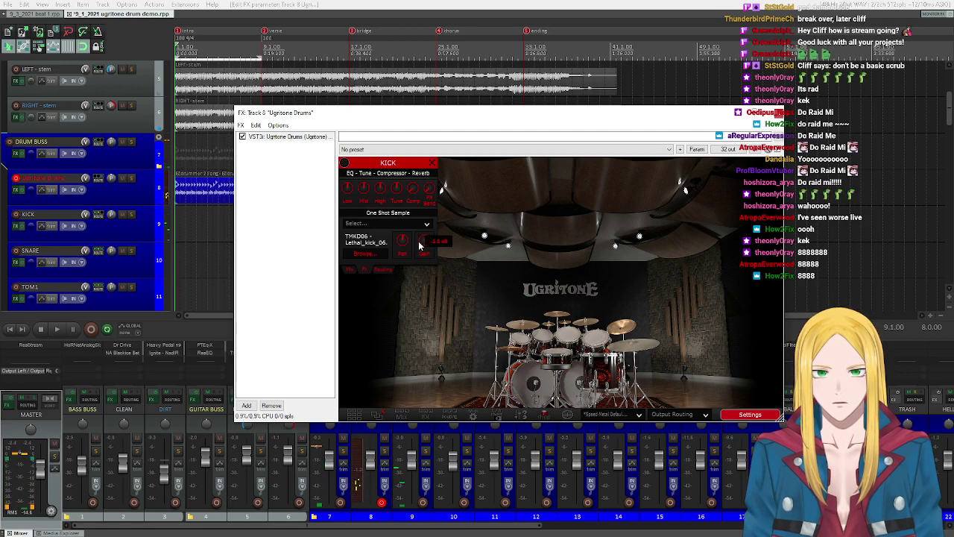
right_click(523, 382)
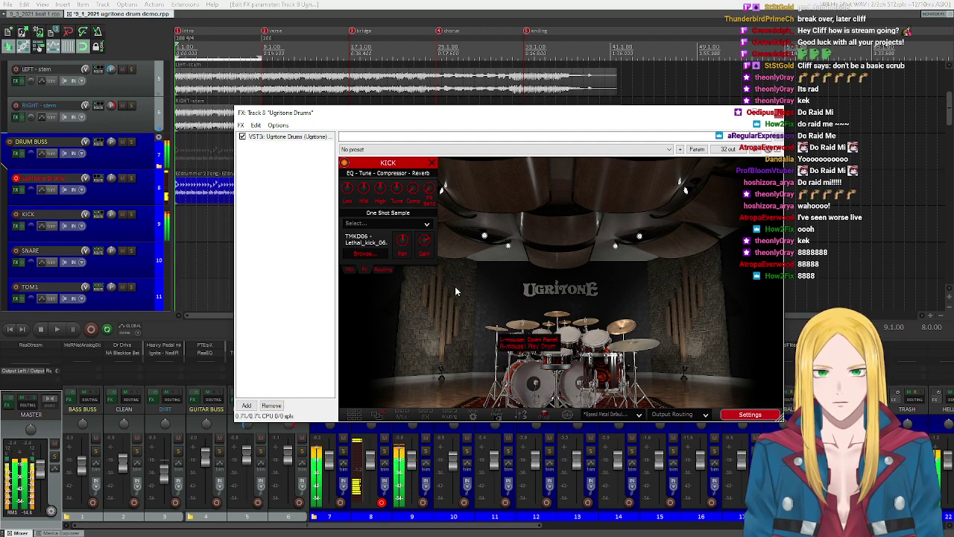
right_click(535, 382)
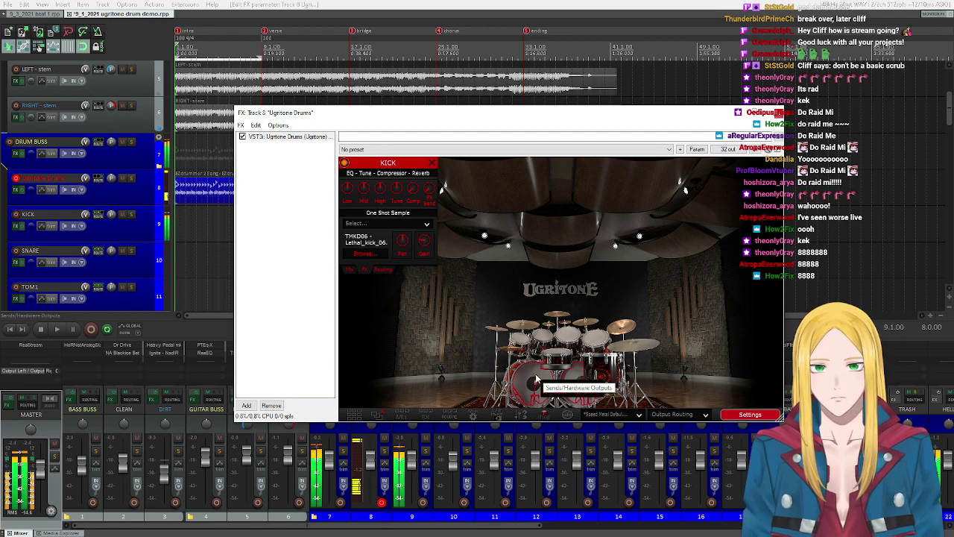
right_click(535, 382)
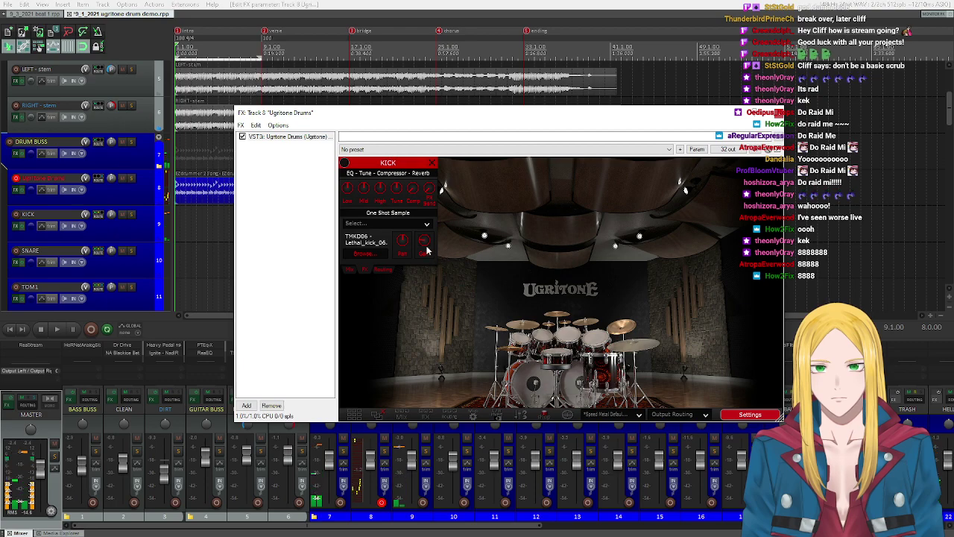
mouse_move(426, 250)
click(535, 381)
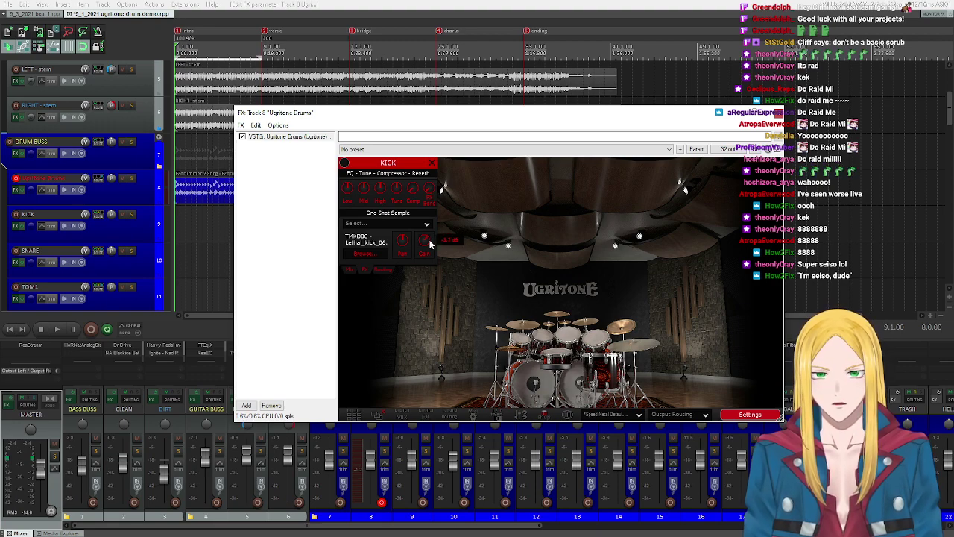
click(535, 382)
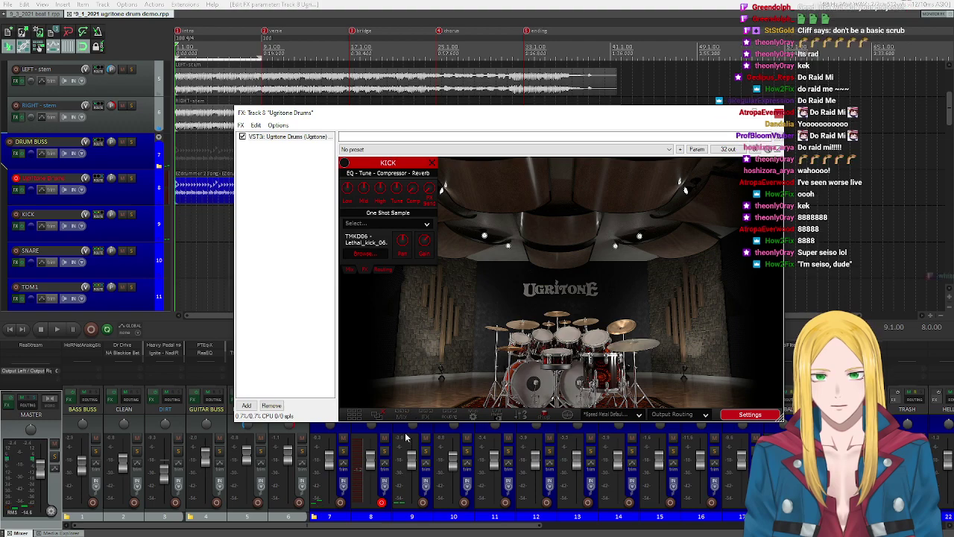
click(532, 371)
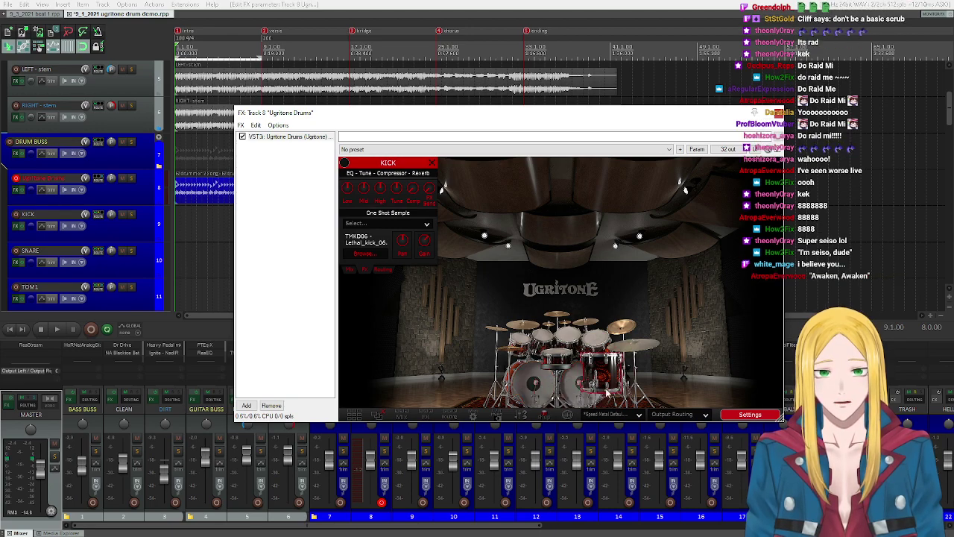
right_click(514, 391)
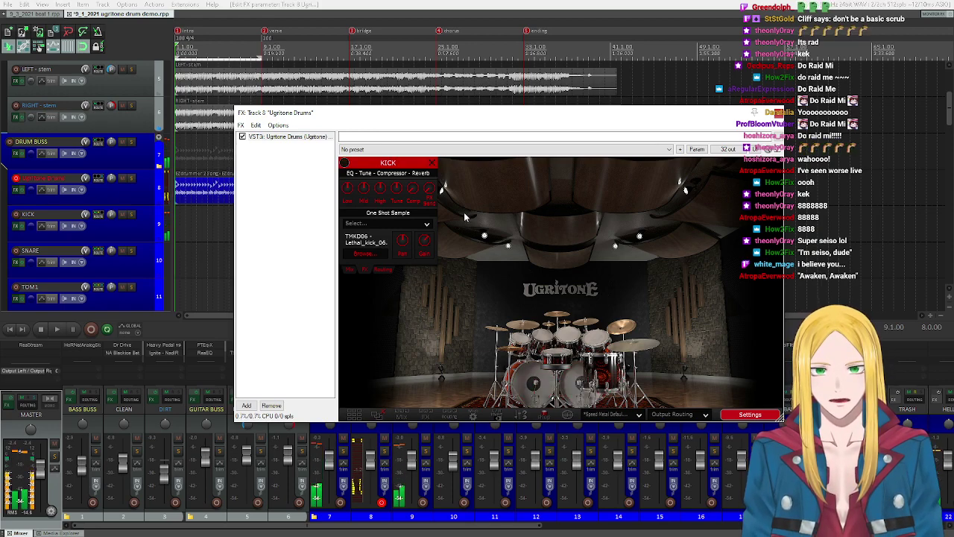
Step: Close the kick's settings and clear the clip indicator on the DRUM BUSS meter
click(434, 162)
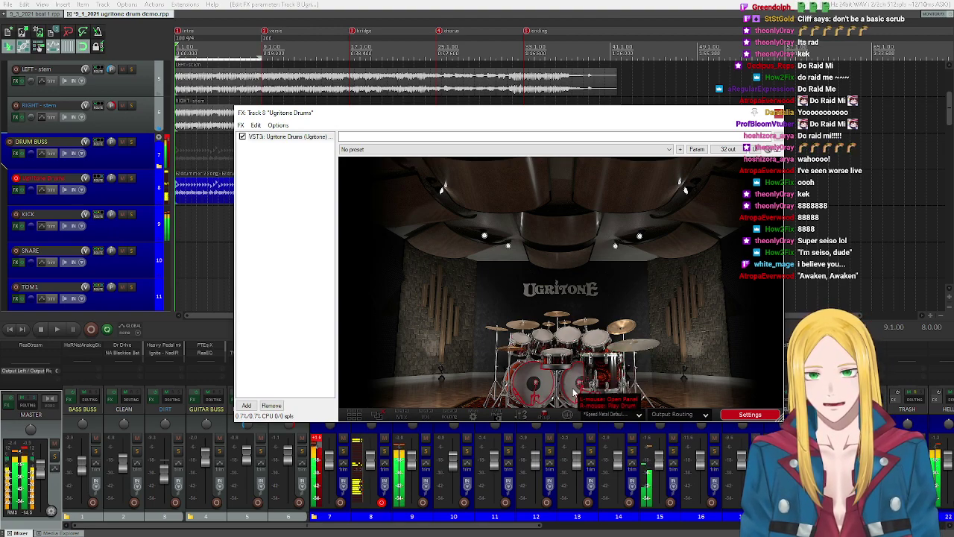
click(316, 445)
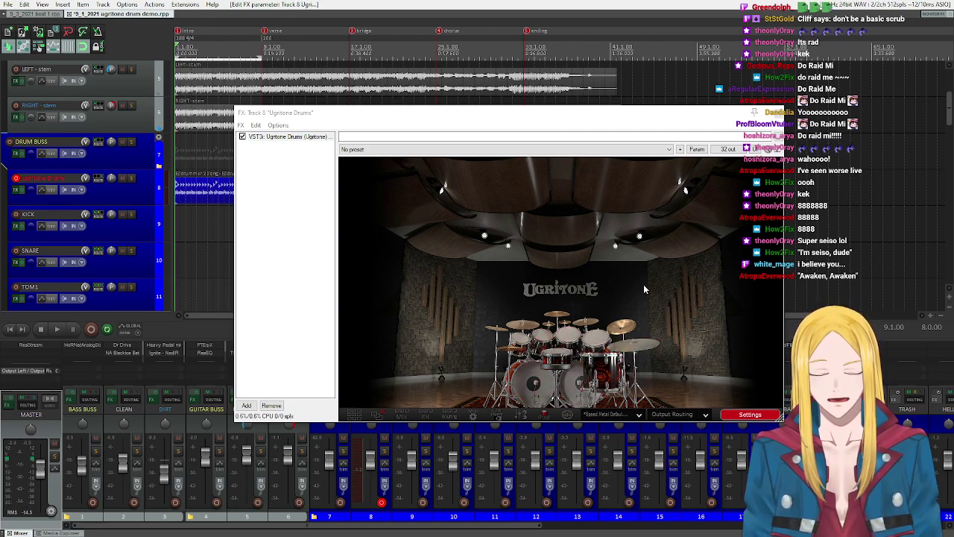
Step: Audition the kick several times and reopen its one shot sample settings
right_click(574, 377)
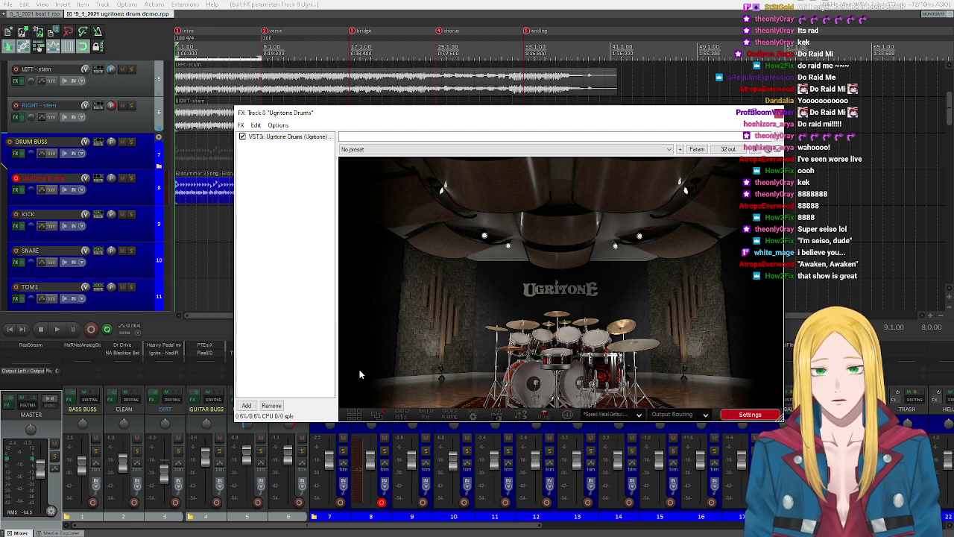
right_click(529, 393)
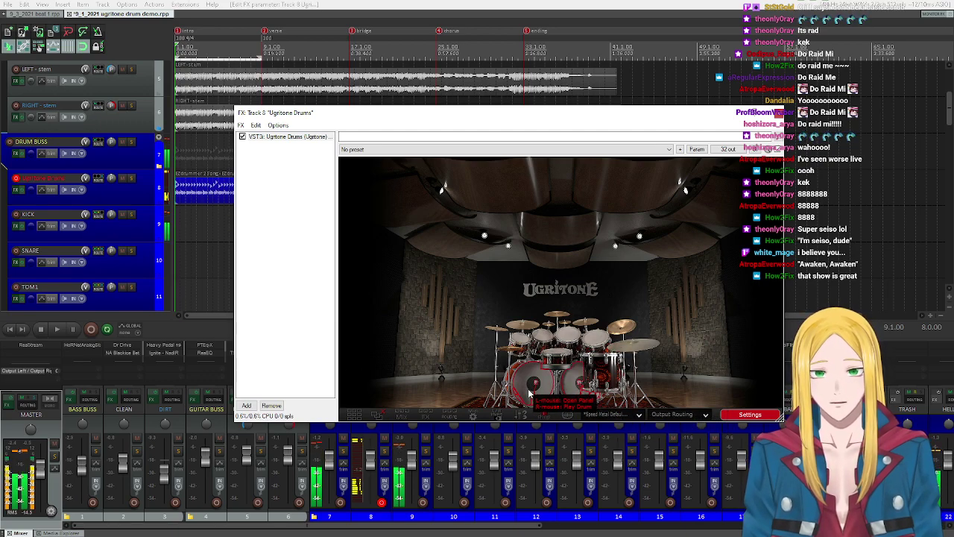
click(529, 392)
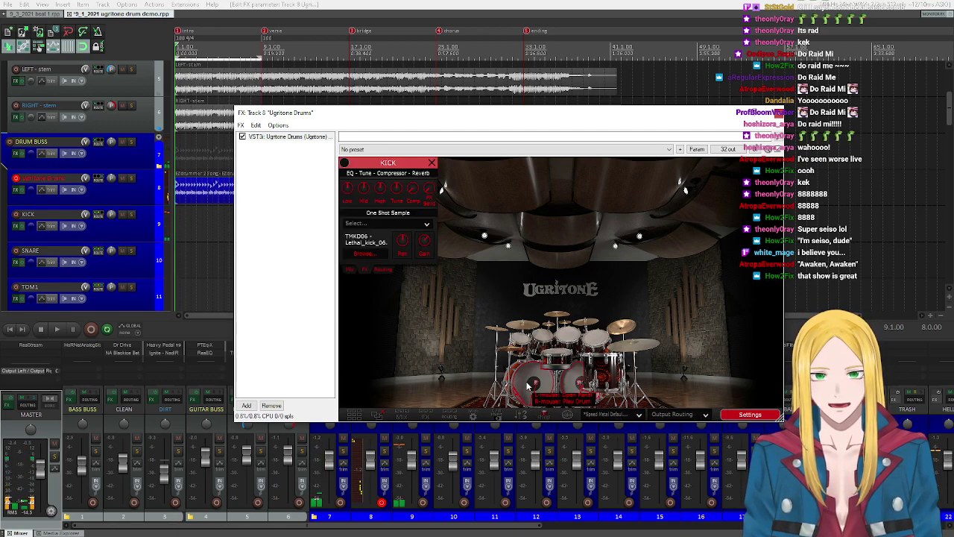
click(432, 164)
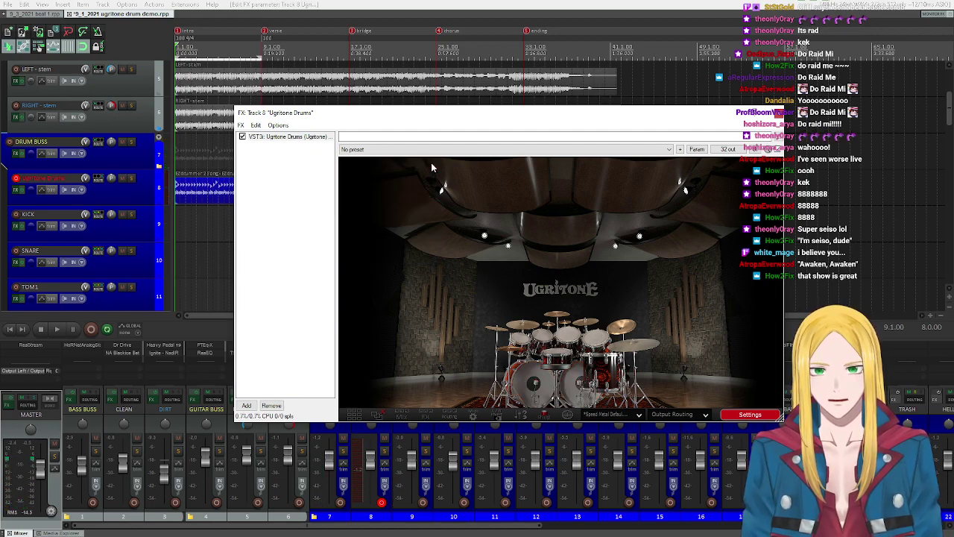
right_click(544, 378)
click(544, 378)
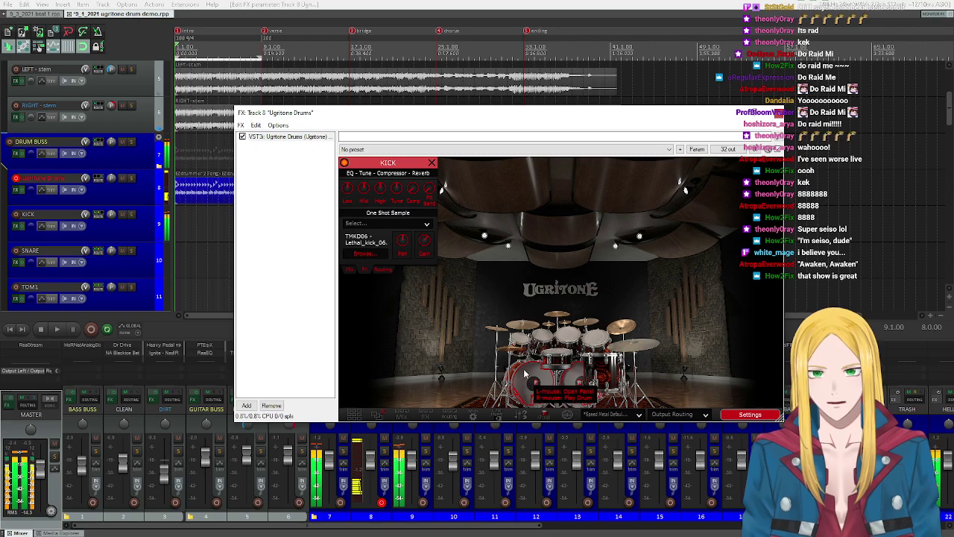
Step: Play the intro and switch the kick's one shot sample to Sub Kick from KVLT Drums II Original
drag(383, 113, 430, 114)
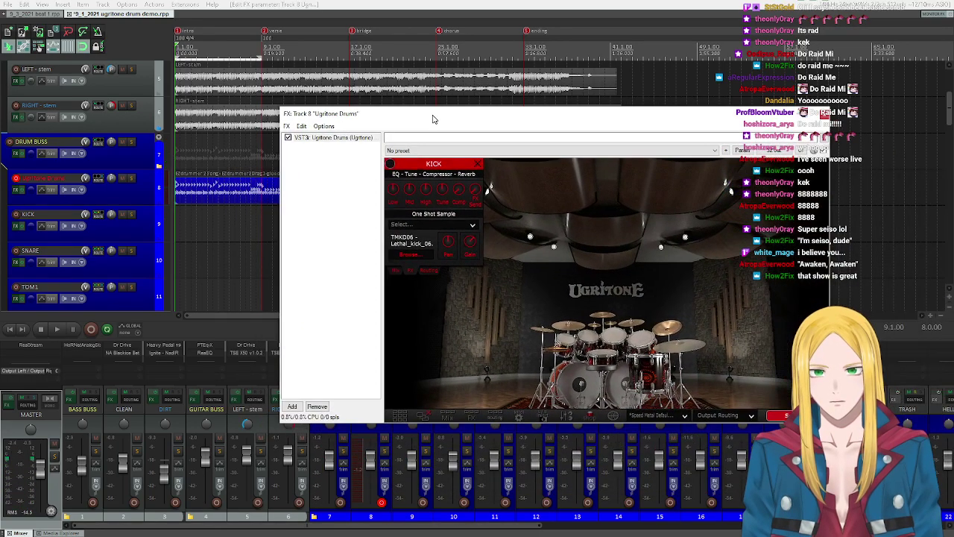
key(space)
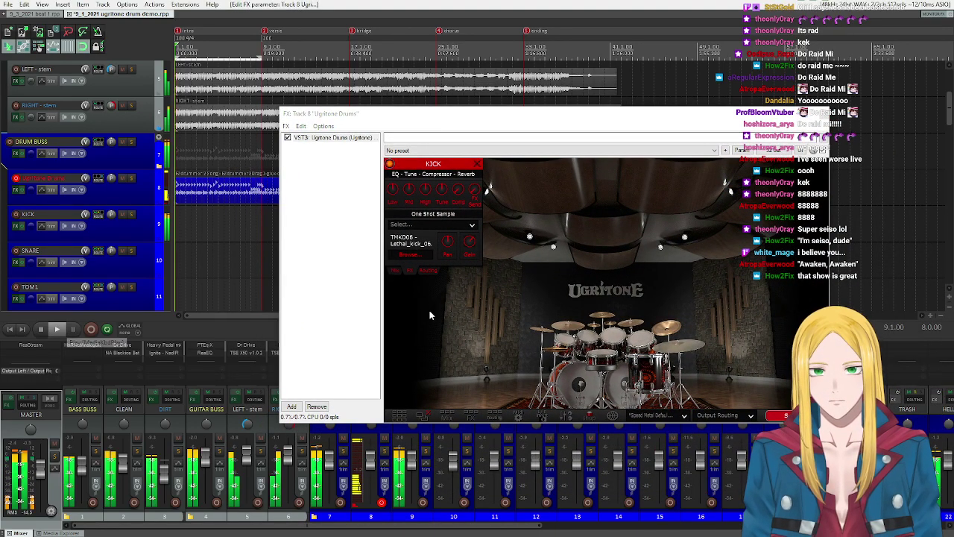
click(467, 222)
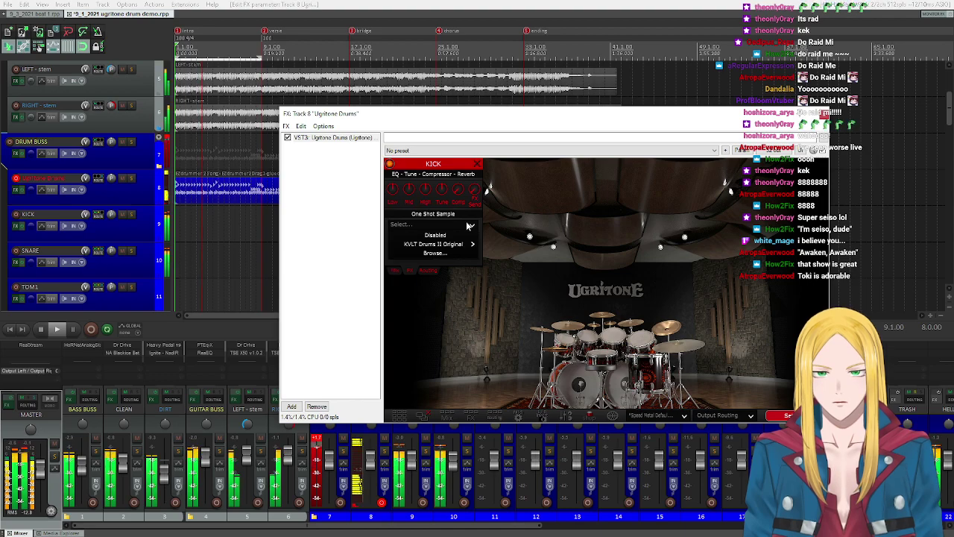
mouse_move(448, 247)
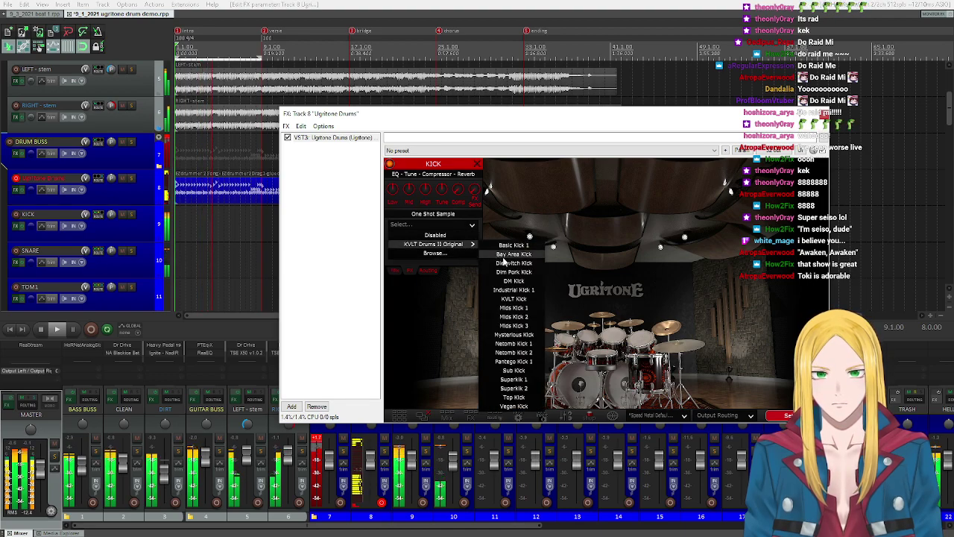
click(513, 370)
mouse_move(470, 243)
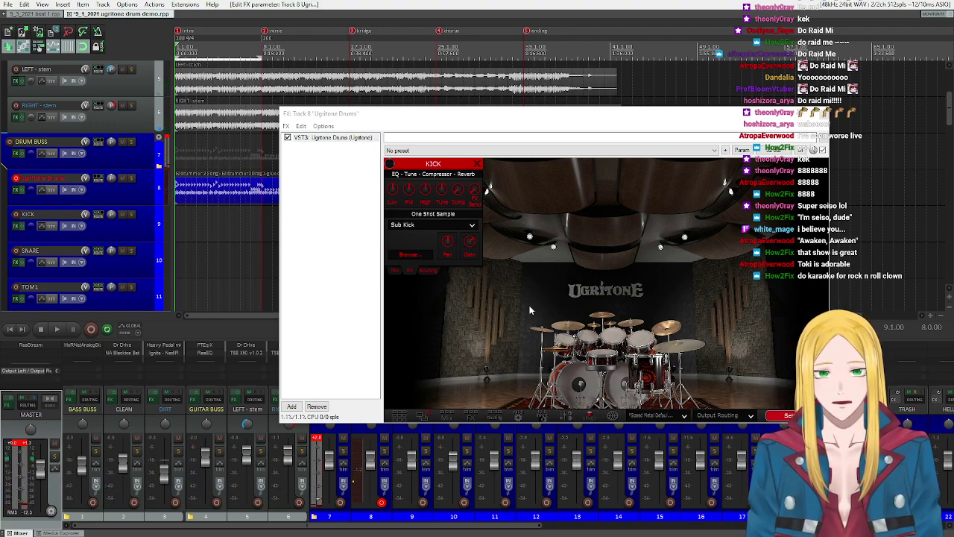
Step: Clear the clip indicators on the DRUM BUSS and MASTER meters and audition the kick
click(314, 441)
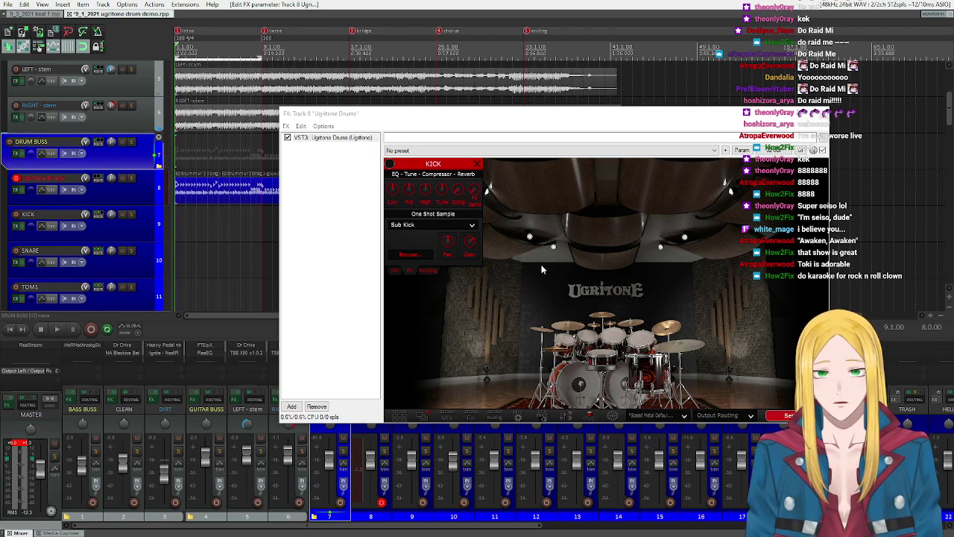
click(24, 446)
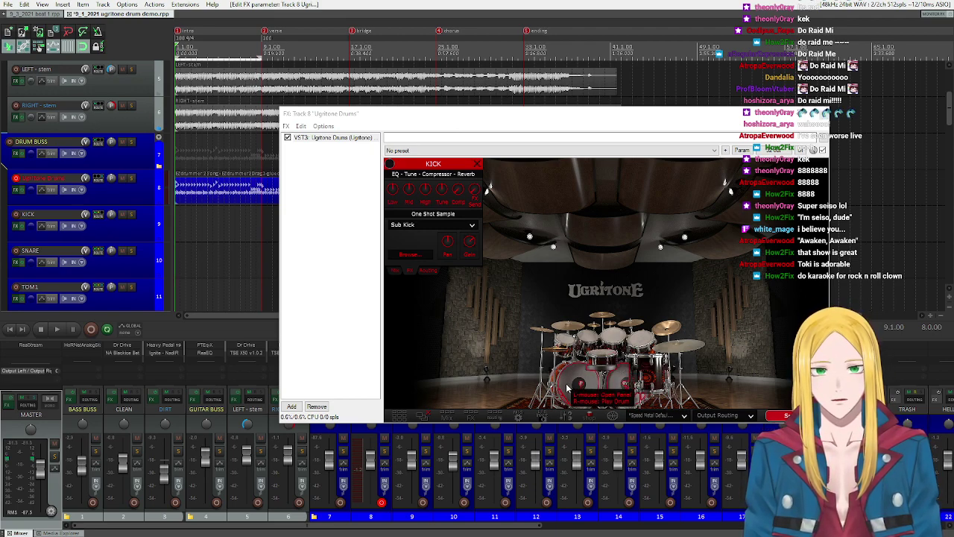
right_click(649, 391)
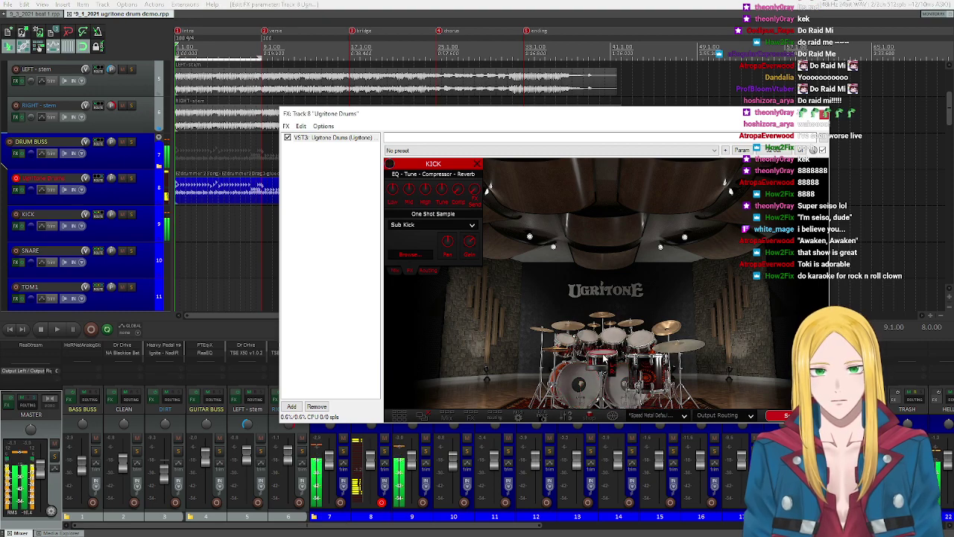
Step: Audition the kit's rack toms and the floor tom one after another
right_click(568, 343)
right_click(578, 335)
right_click(596, 332)
right_click(619, 331)
right_click(638, 335)
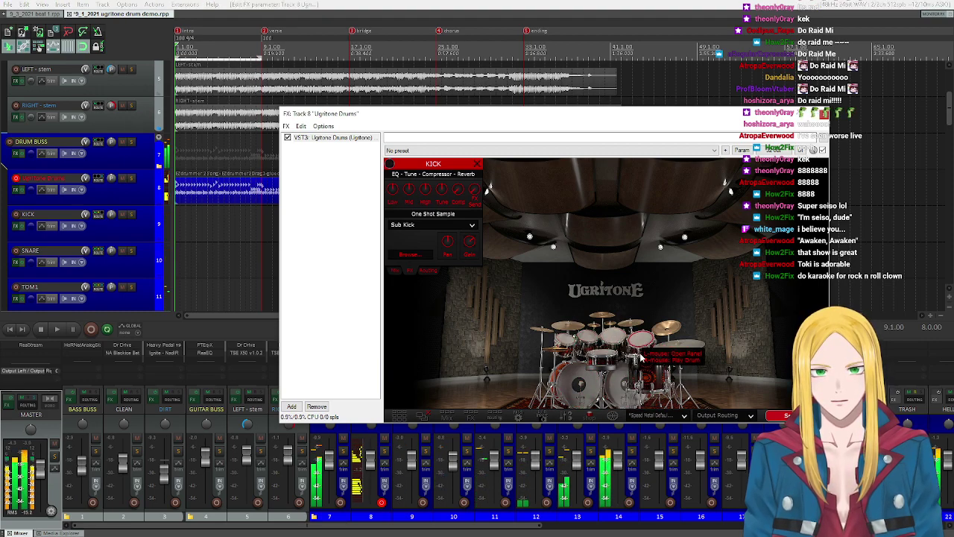
right_click(656, 376)
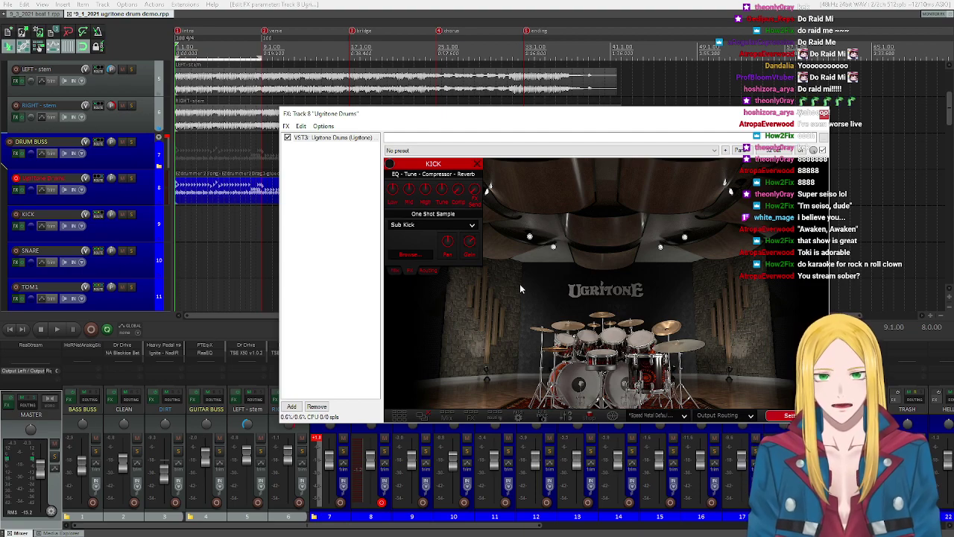
Step: Audition the snare twice, followed by the toms on the far side of the kit
right_click(607, 356)
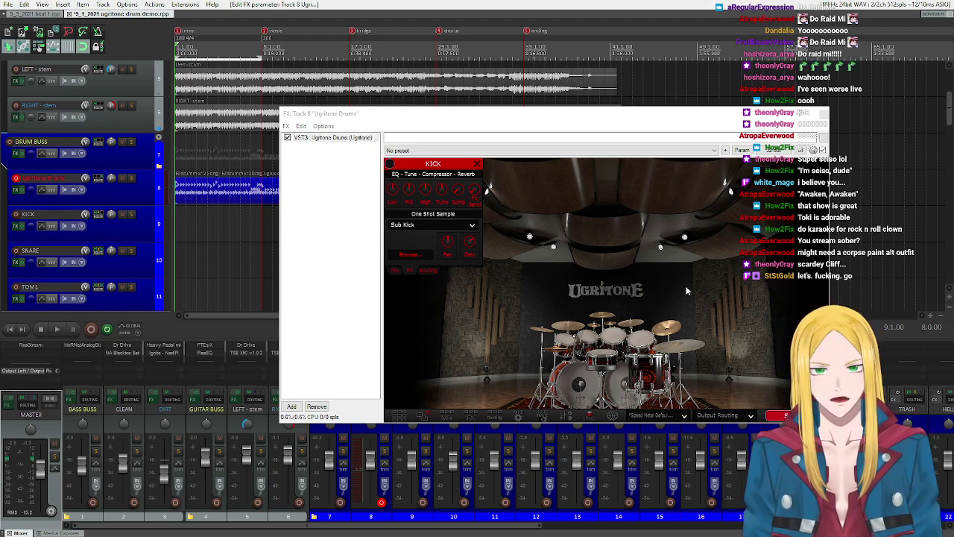
right_click(608, 356)
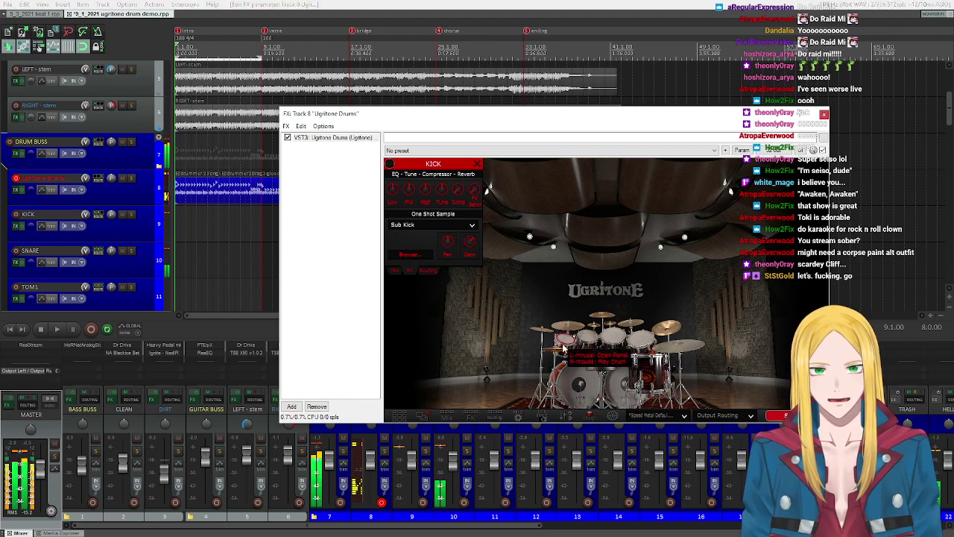
right_click(641, 337)
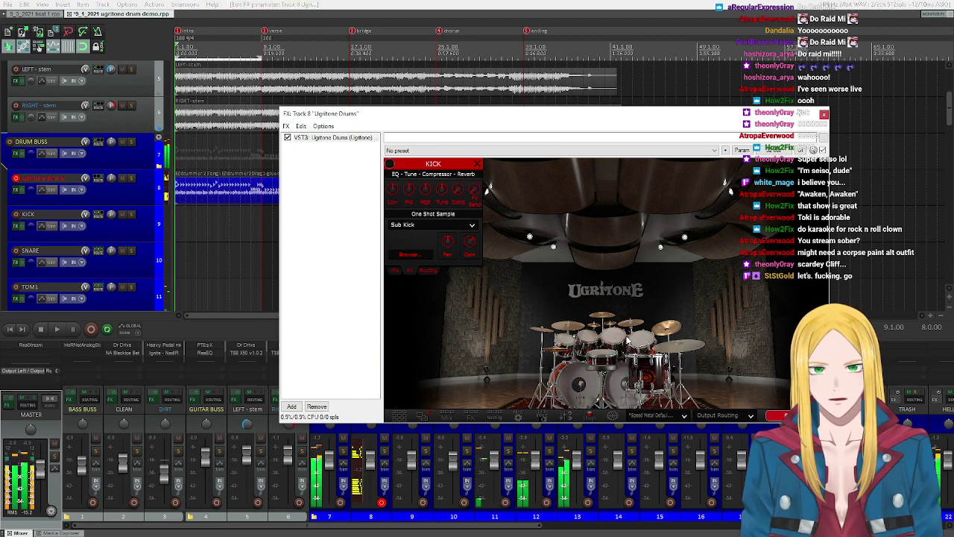
right_click(638, 362)
Step: Move the Ugritone Drums window up clear of the mixer and audition the snare
scroll(565, 519, right, 5)
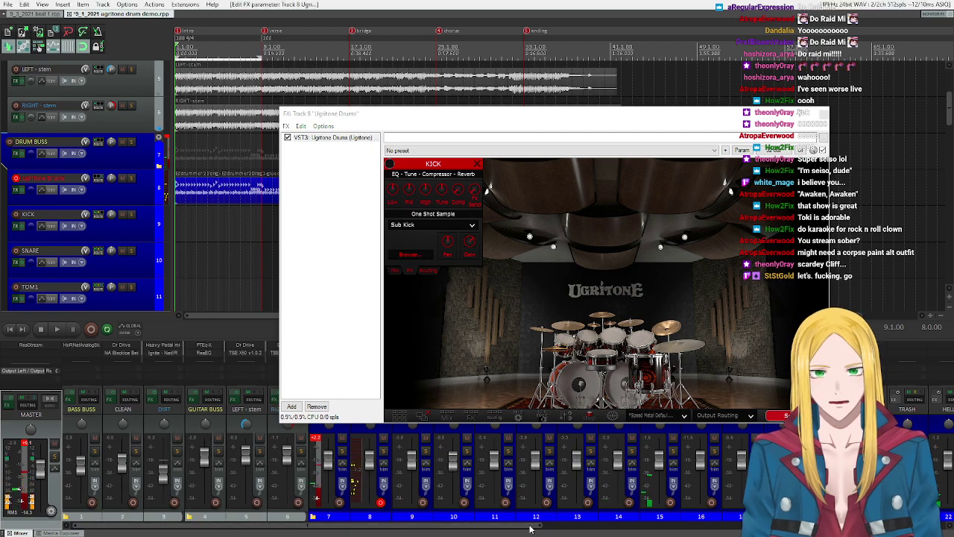
drag(609, 121, 612, 71)
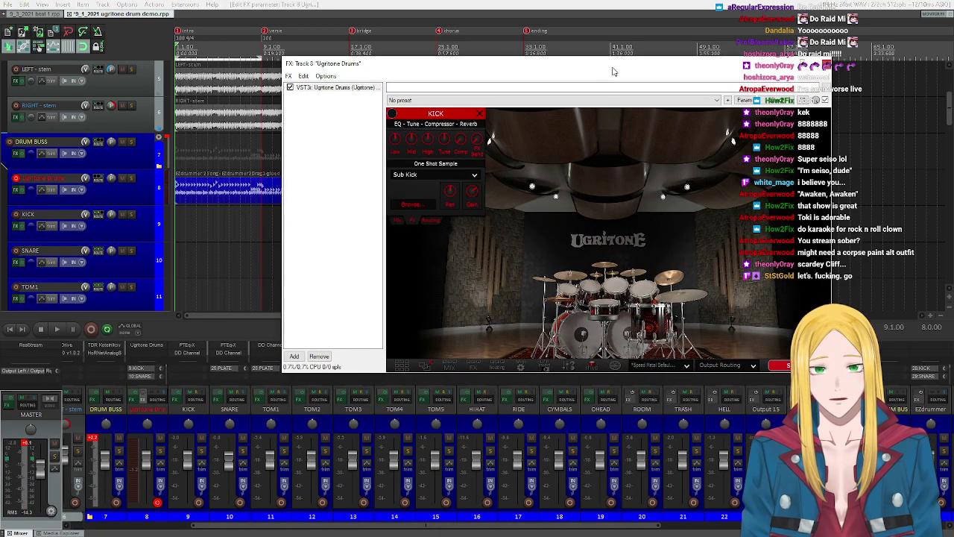
right_click(603, 302)
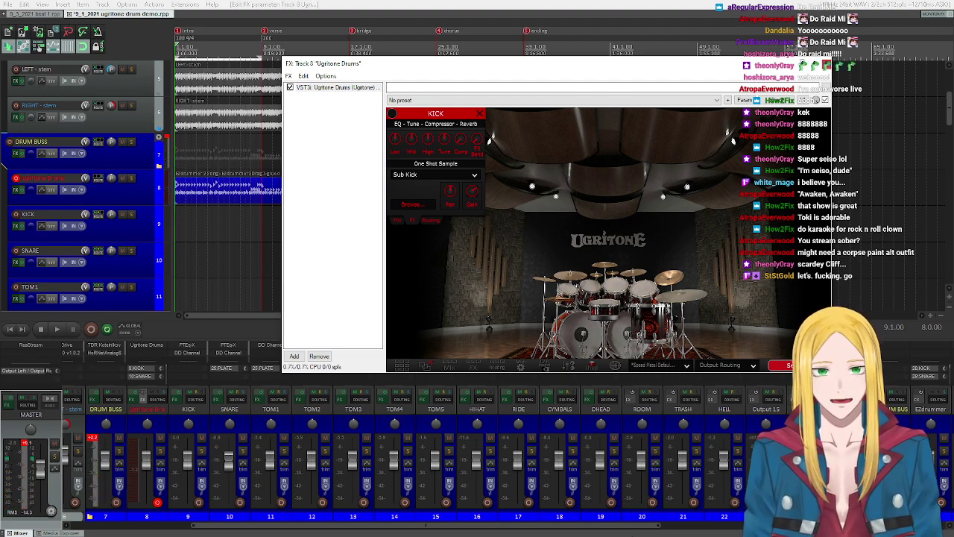
Step: Listen to the TRASH track soloed while the intro plays, unsolo it and raise its volume to about +3.7 dB
scroll(670, 443, right, 1)
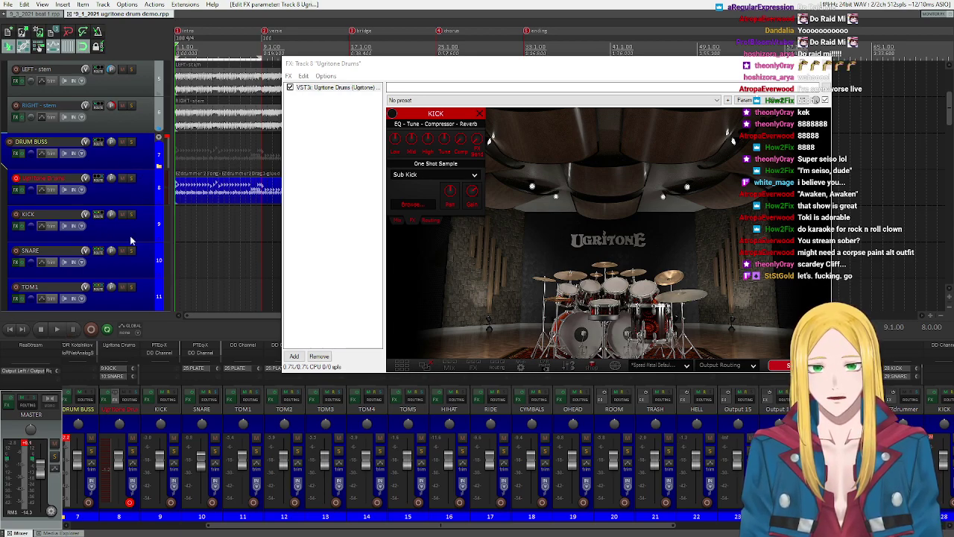
click(57, 328)
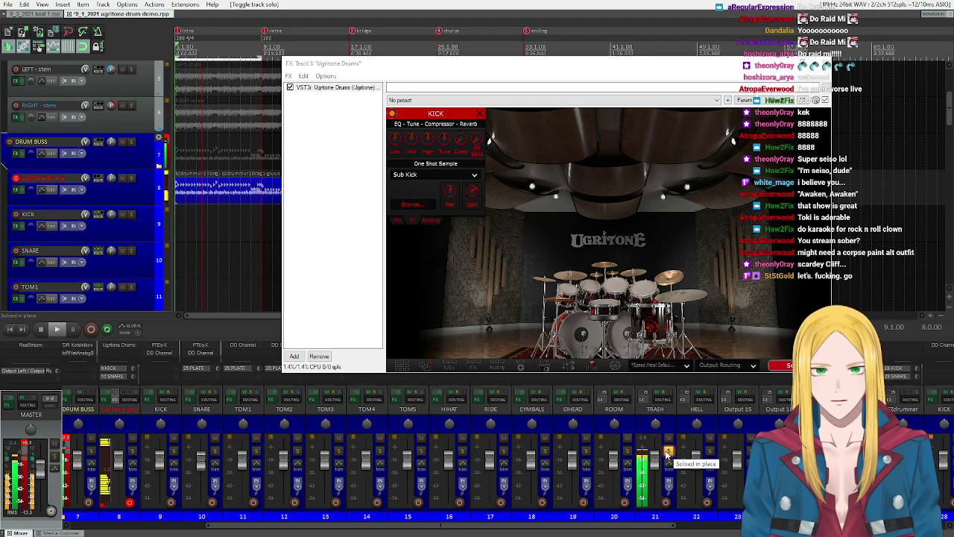
click(698, 456)
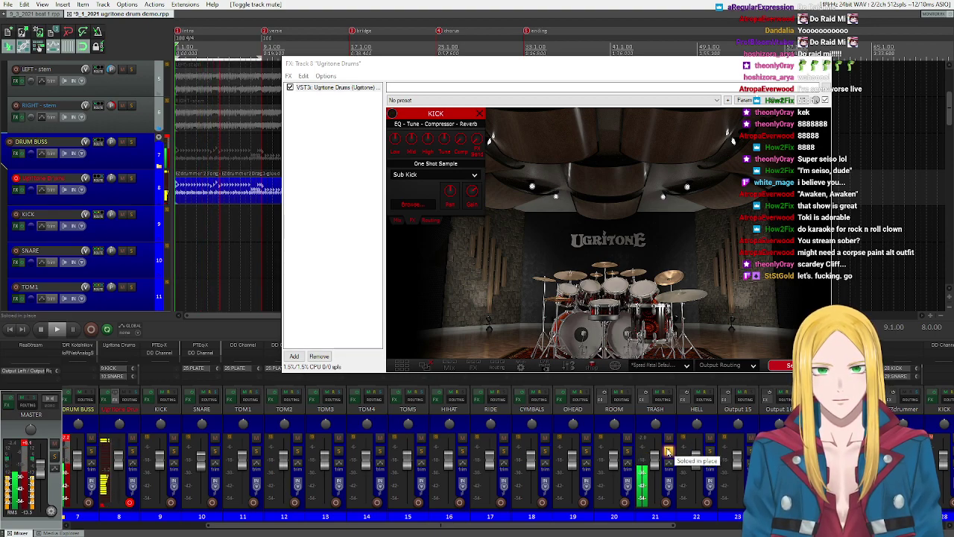
click(662, 409)
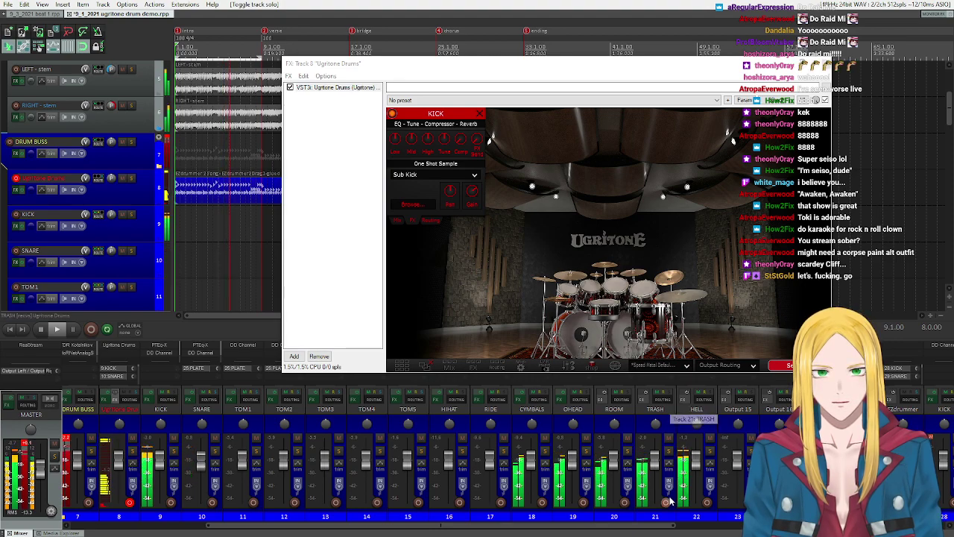
mouse_move(657, 456)
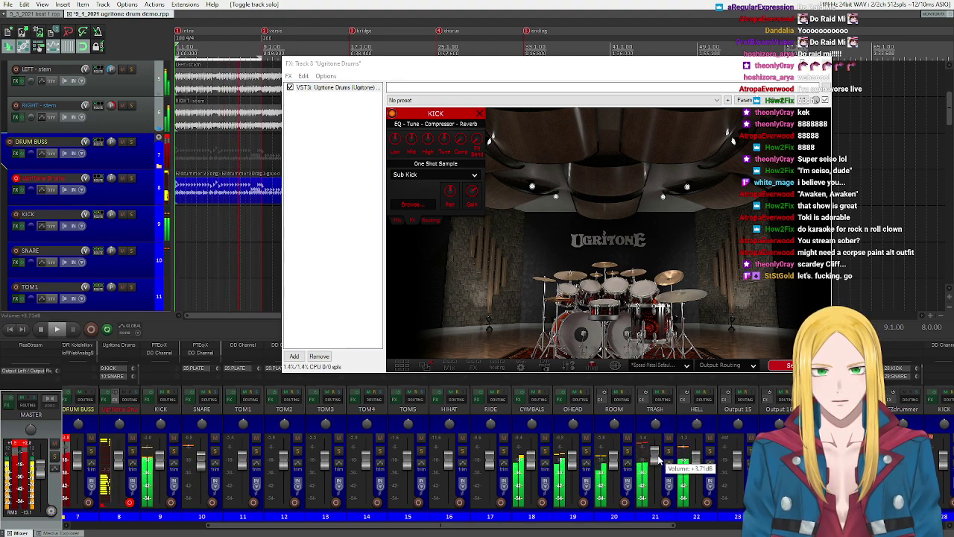
drag(657, 456, 657, 454)
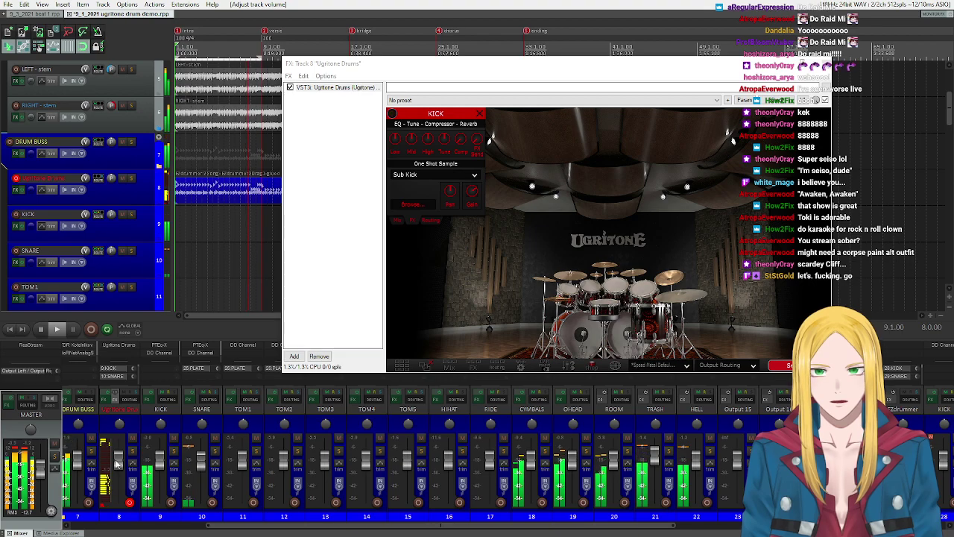
Step: Listen to the HELL track soloed, lower its volume to about -4.5 dB and unsolo it
click(713, 450)
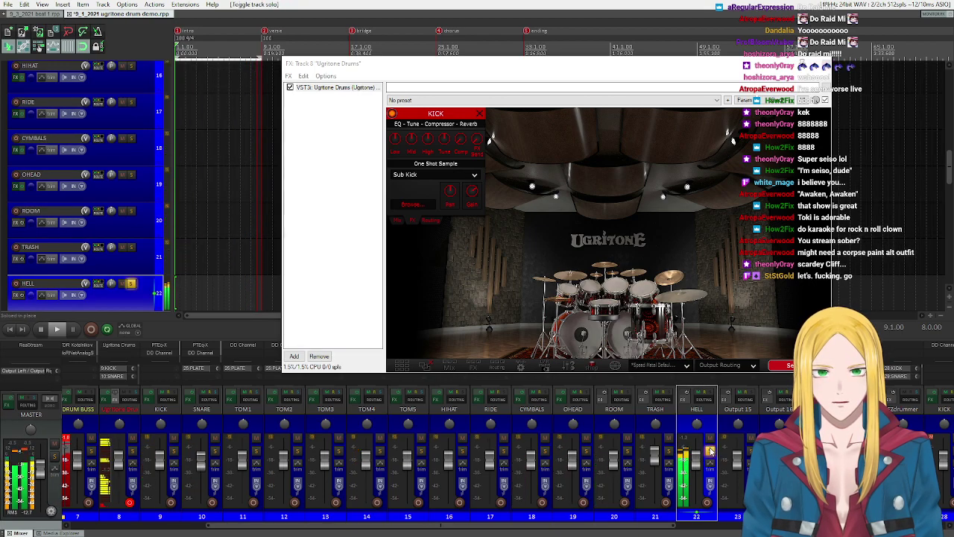
click(710, 451)
scroll(693, 466, down, 3)
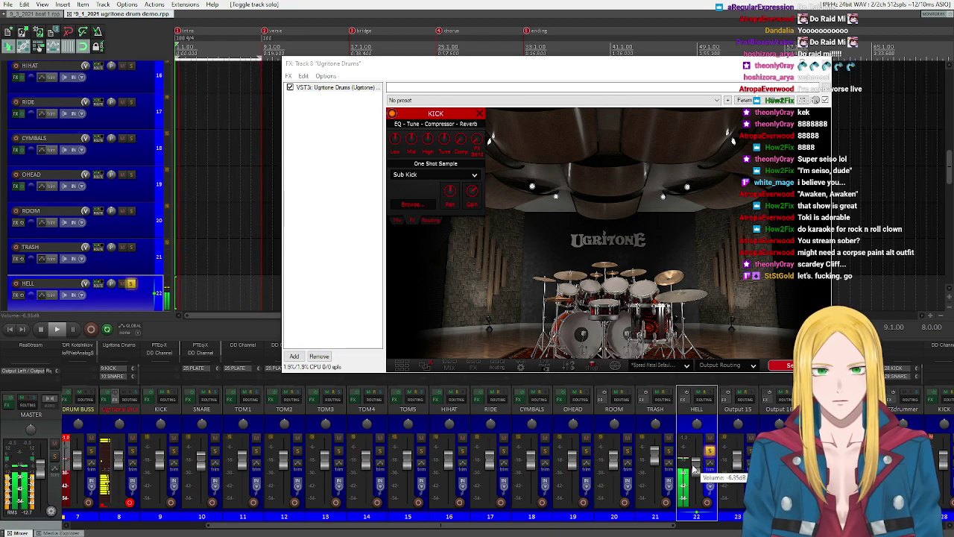
click(710, 451)
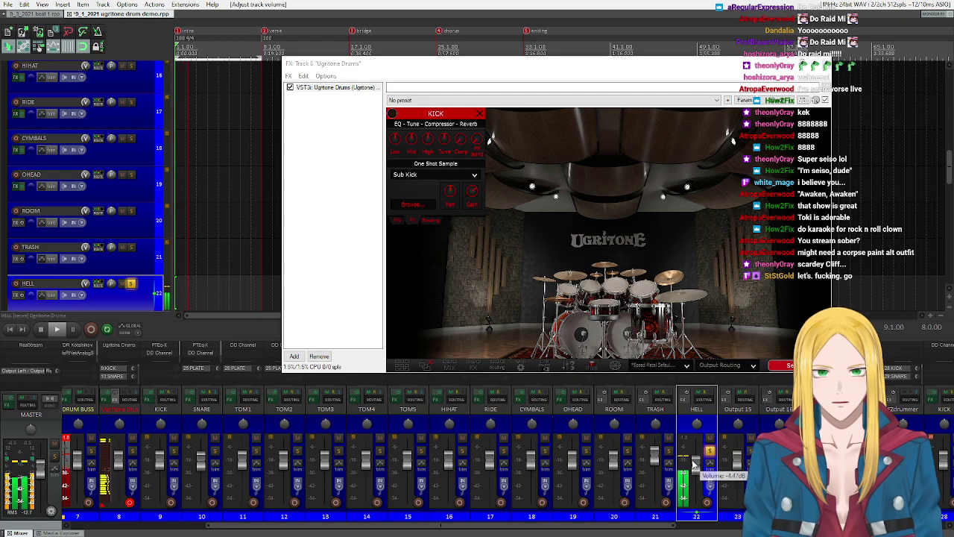
Step: Clear the clip indicators on the MASTER and DRUM BUSS meters and stop playback
scroll(564, 530, left, 4)
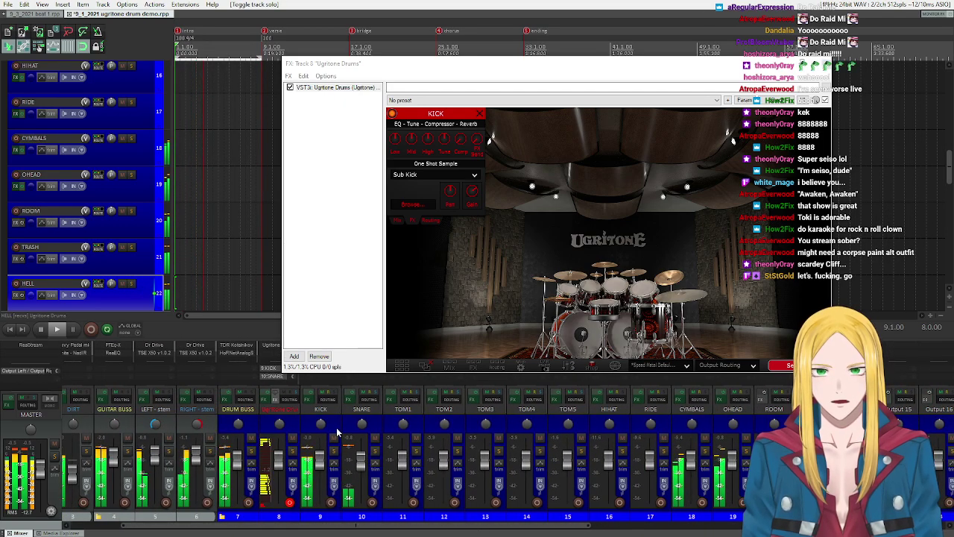
click(30, 414)
click(235, 447)
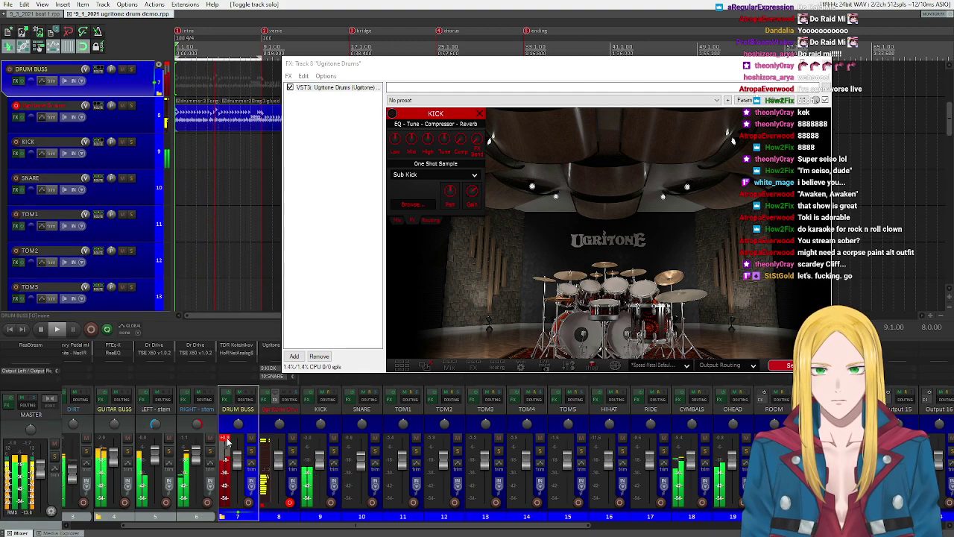
scroll(173, 527, left, 1)
drag(173, 527, 142, 526)
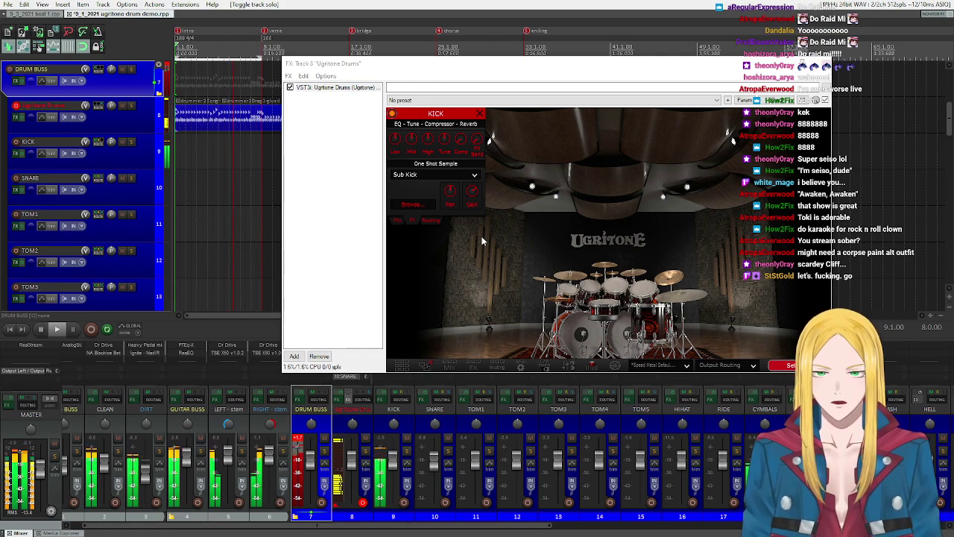
click(42, 331)
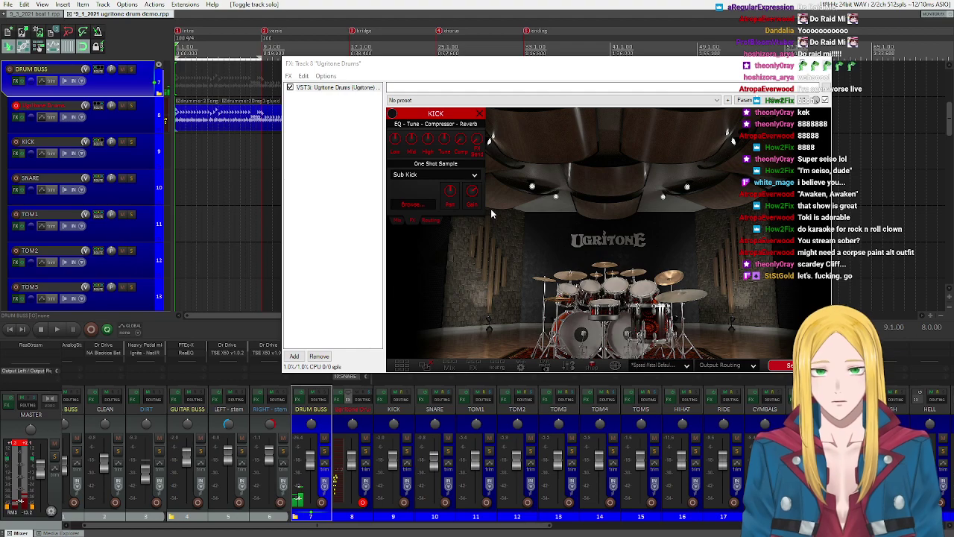
Step: Audition the kick, the snare and each of the toms in turn
right_click(583, 337)
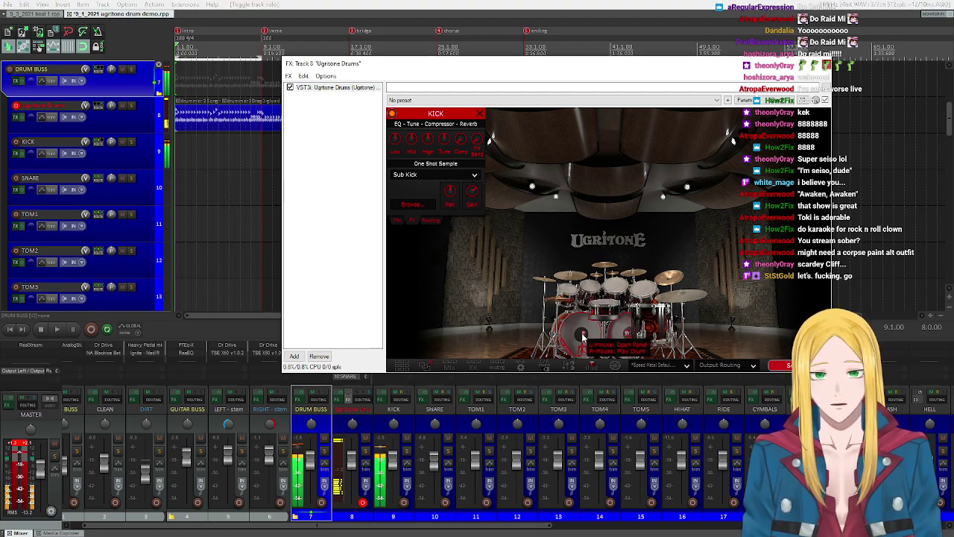
right_click(602, 308)
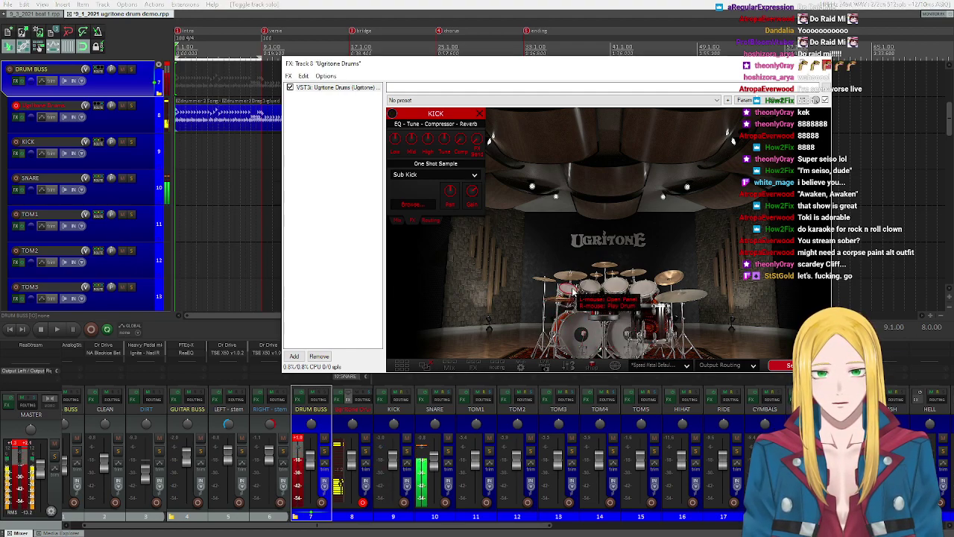
right_click(569, 289)
right_click(591, 287)
right_click(617, 286)
right_click(653, 299)
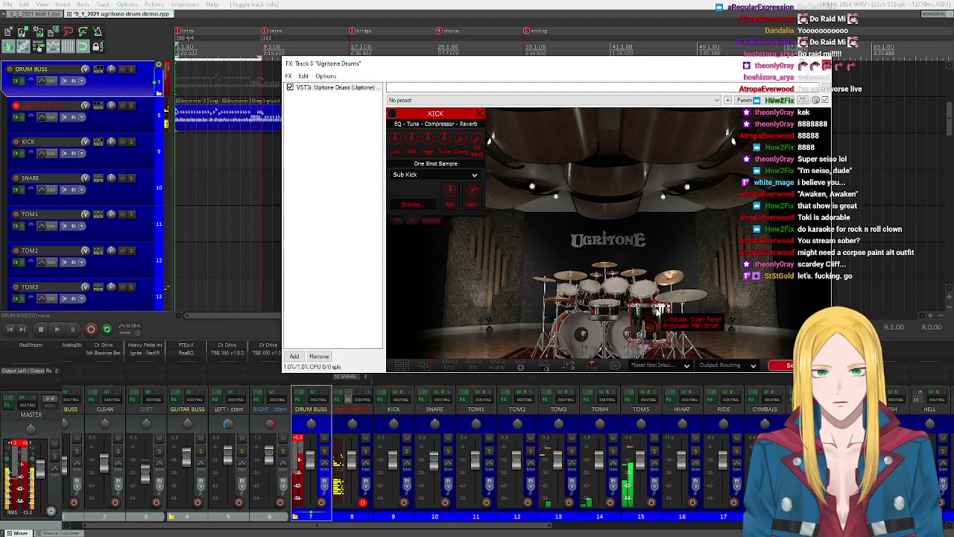
Step: Mute the TRASH track and play through the intro, clearing the MASTER and DRUM BUSS clip indicators
scroll(516, 531, right, 6)
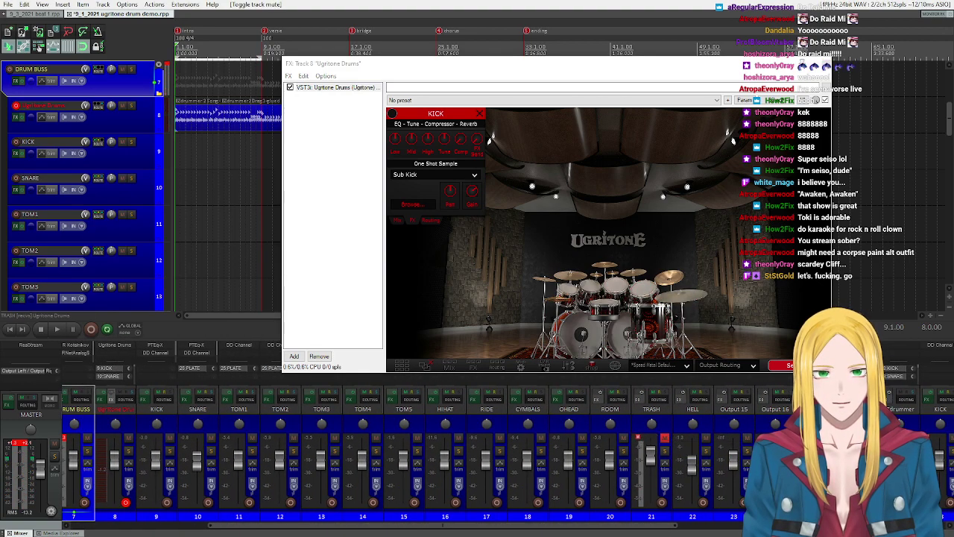
click(58, 332)
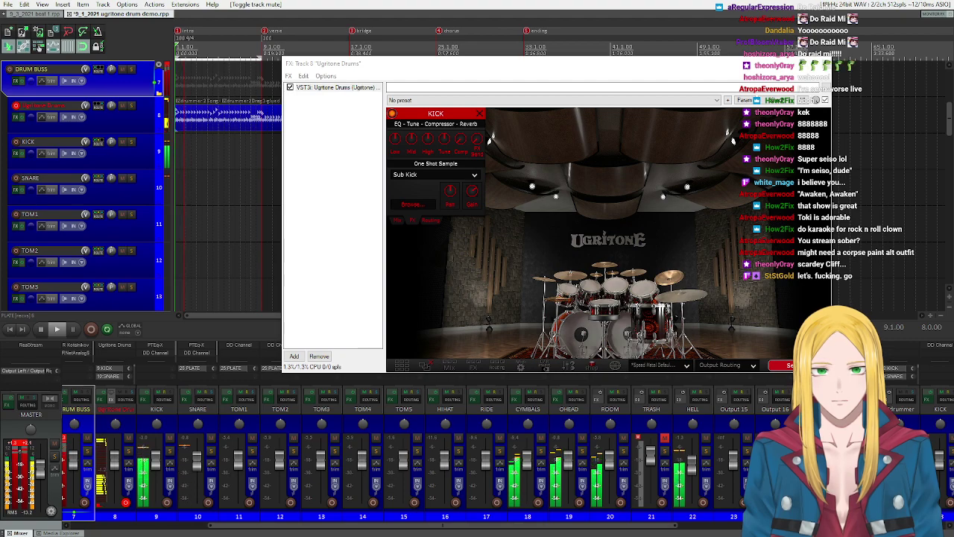
scroll(280, 528, up, 3)
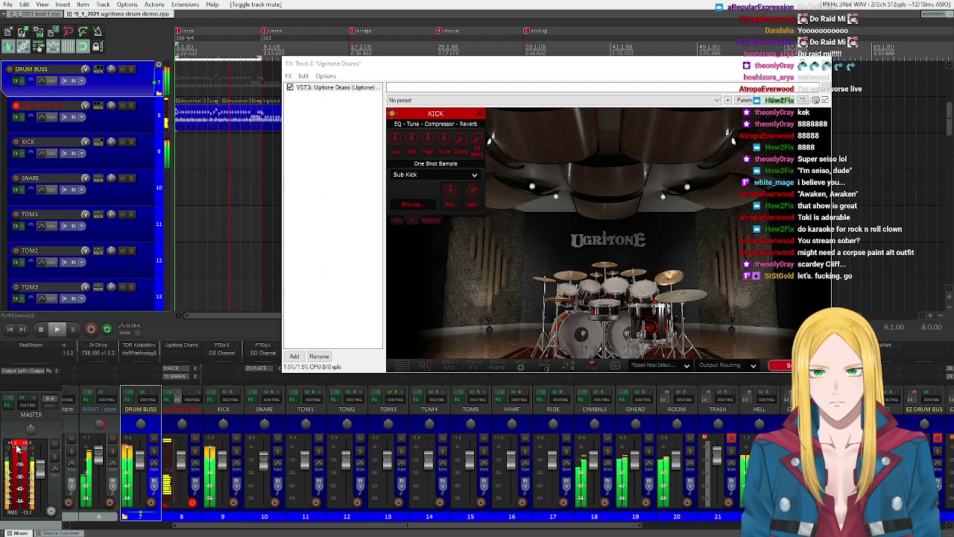
click(52, 402)
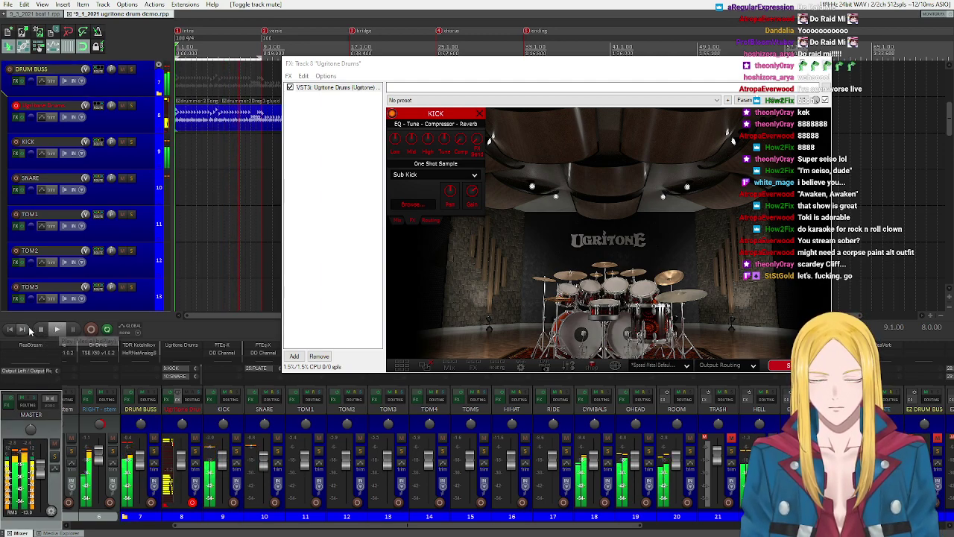
click(40, 331)
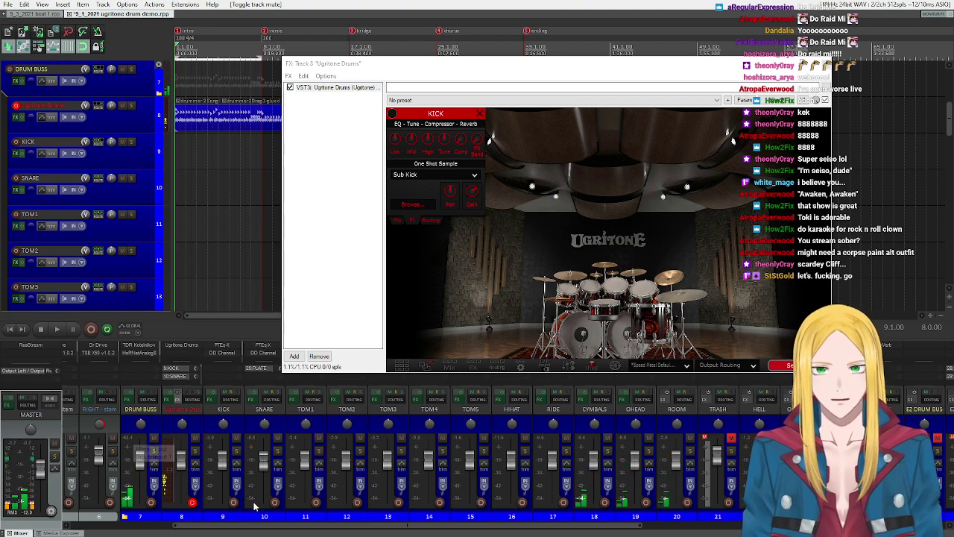
Step: Open the PLATE track's effect chain to examine its ReaVerb metal plate settings
scroll(127, 447, left, 5)
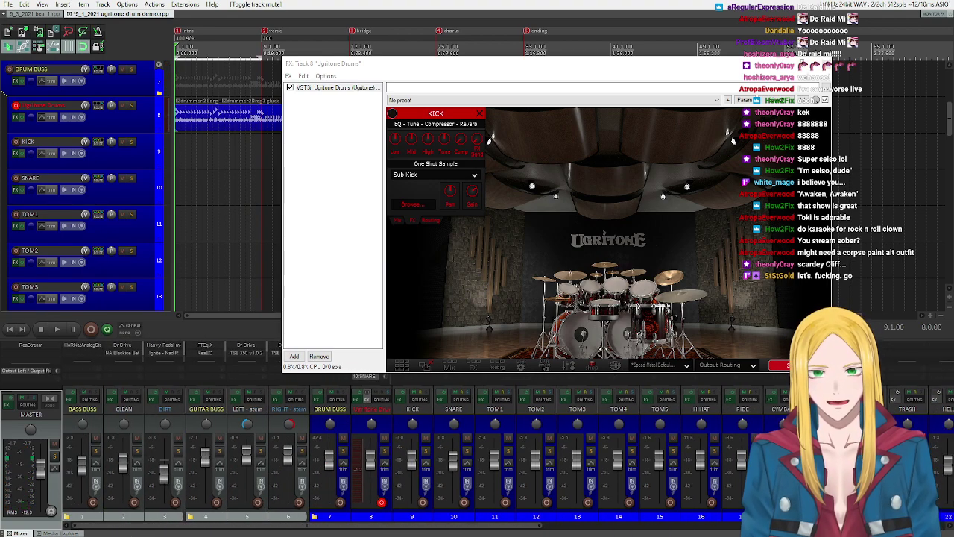
drag(283, 529, 491, 530)
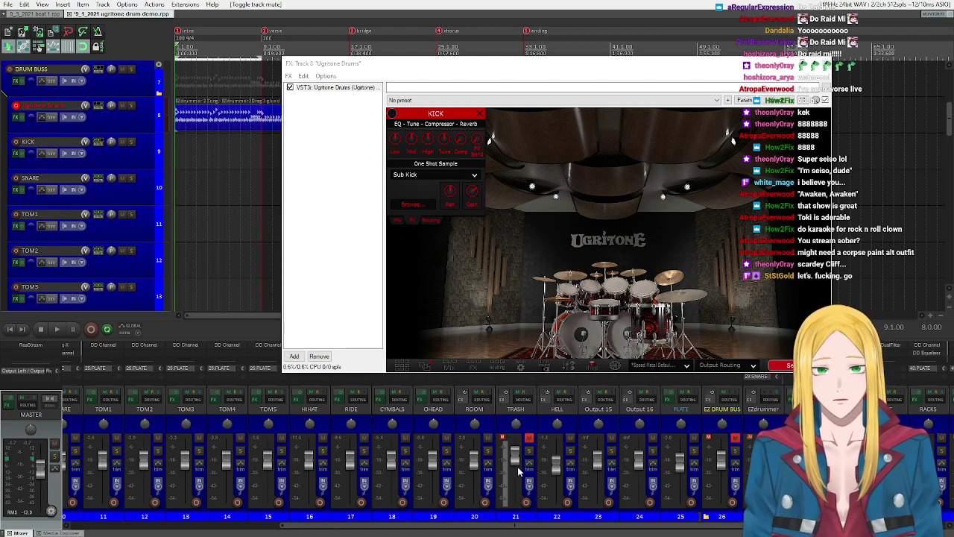
scroll(469, 530, right, 2)
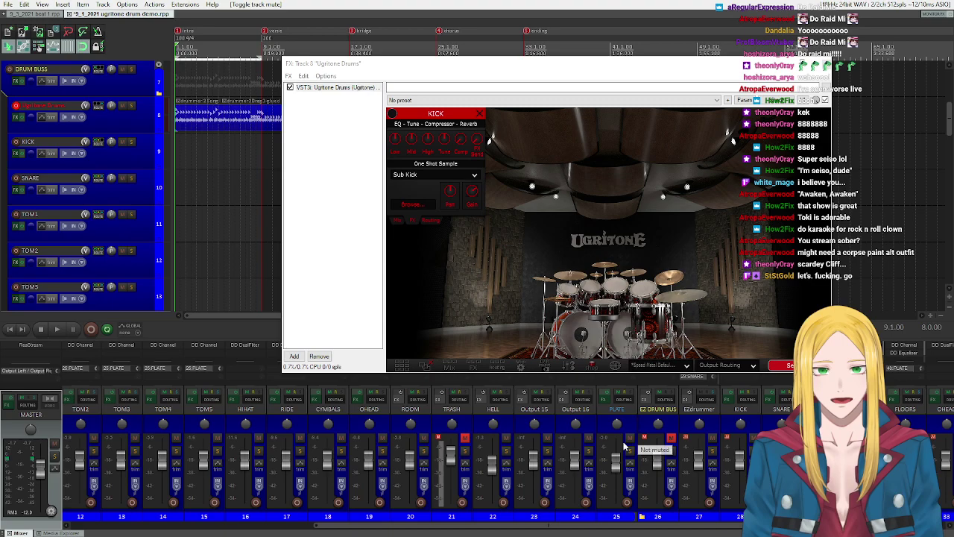
click(607, 402)
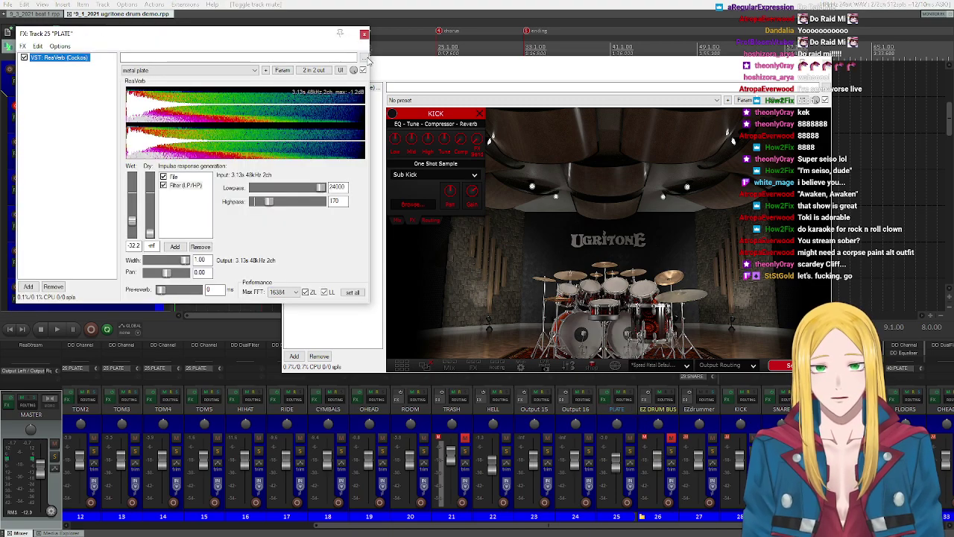
Step: Close the PLATE track's effect window and the Ugritone Drums plugin window
click(363, 35)
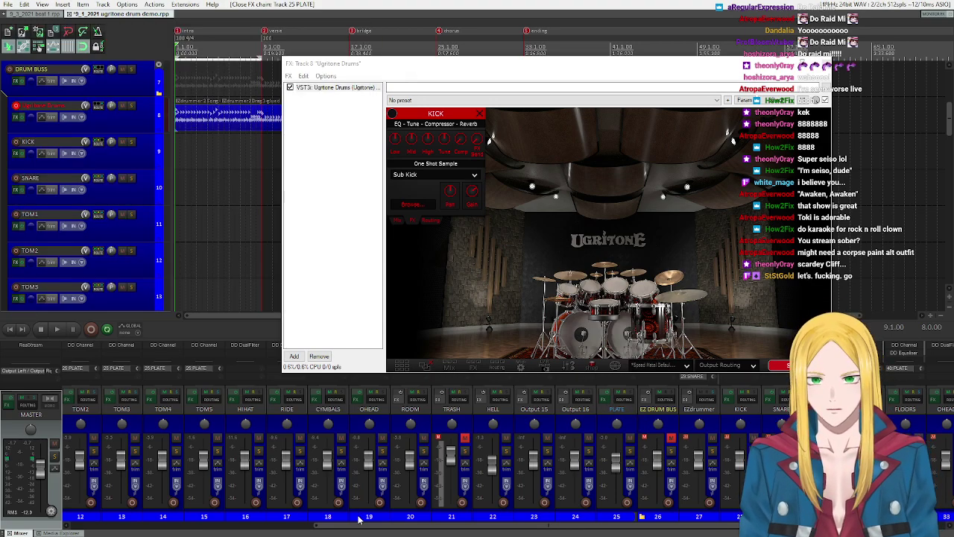
drag(364, 525, 112, 523)
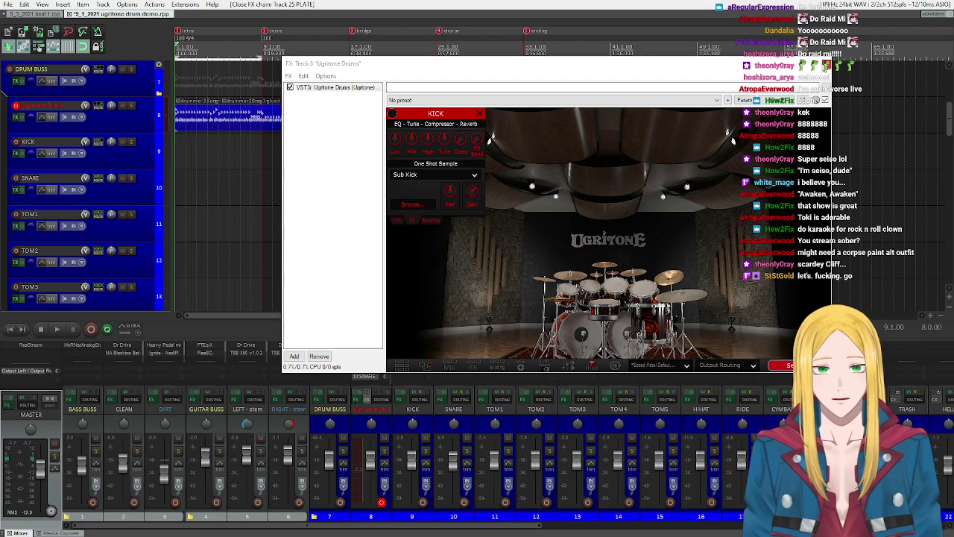
click(825, 64)
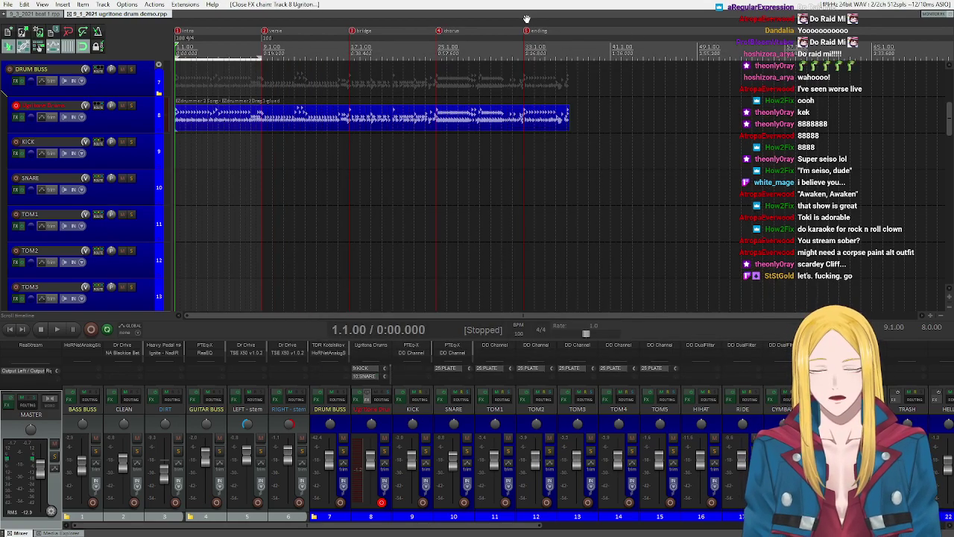